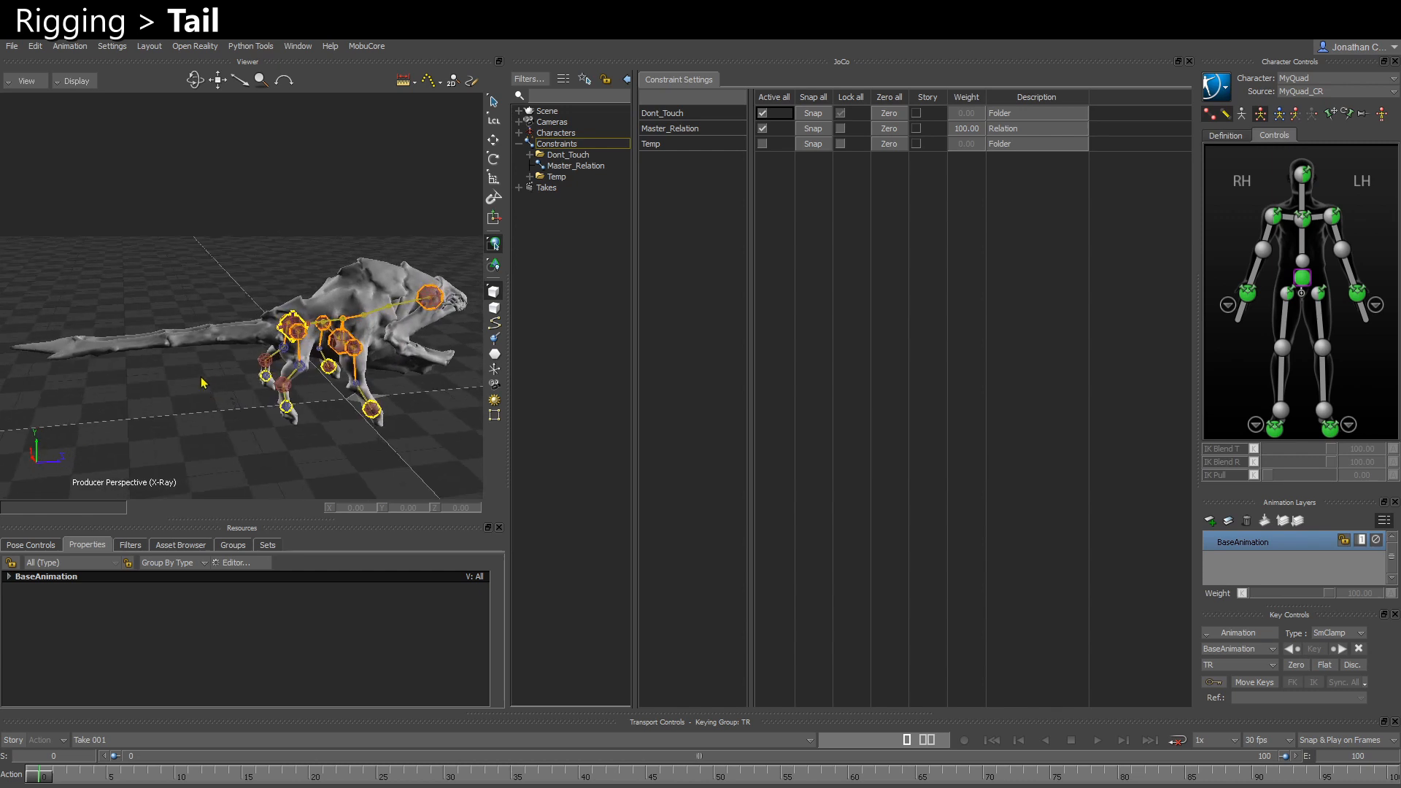
# Test the translation of the creature's hips and chest end effectors and undo the hips movement
pyautogui.click(252, 321)
pyautogui.press('w')
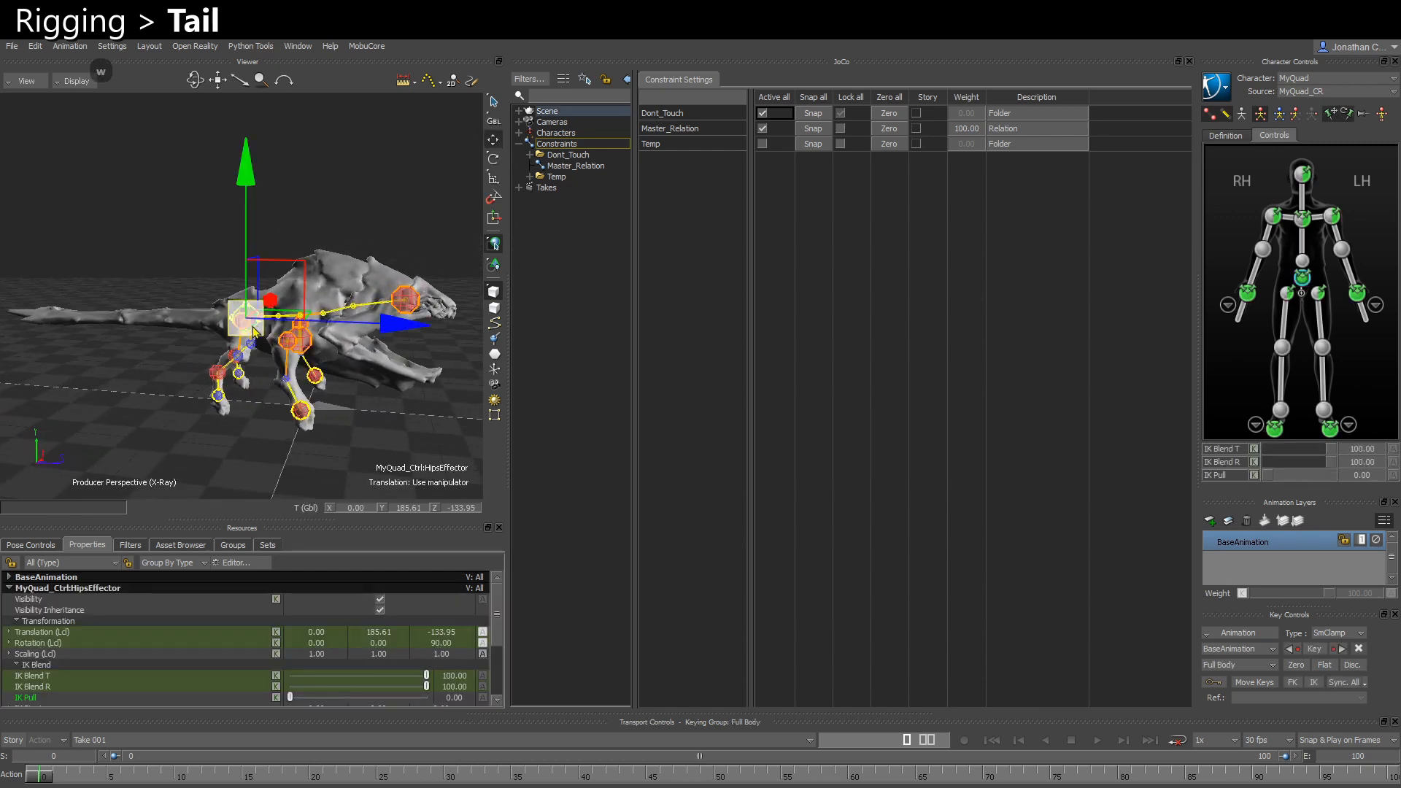
pyautogui.hotkey('ctrl', 'z')
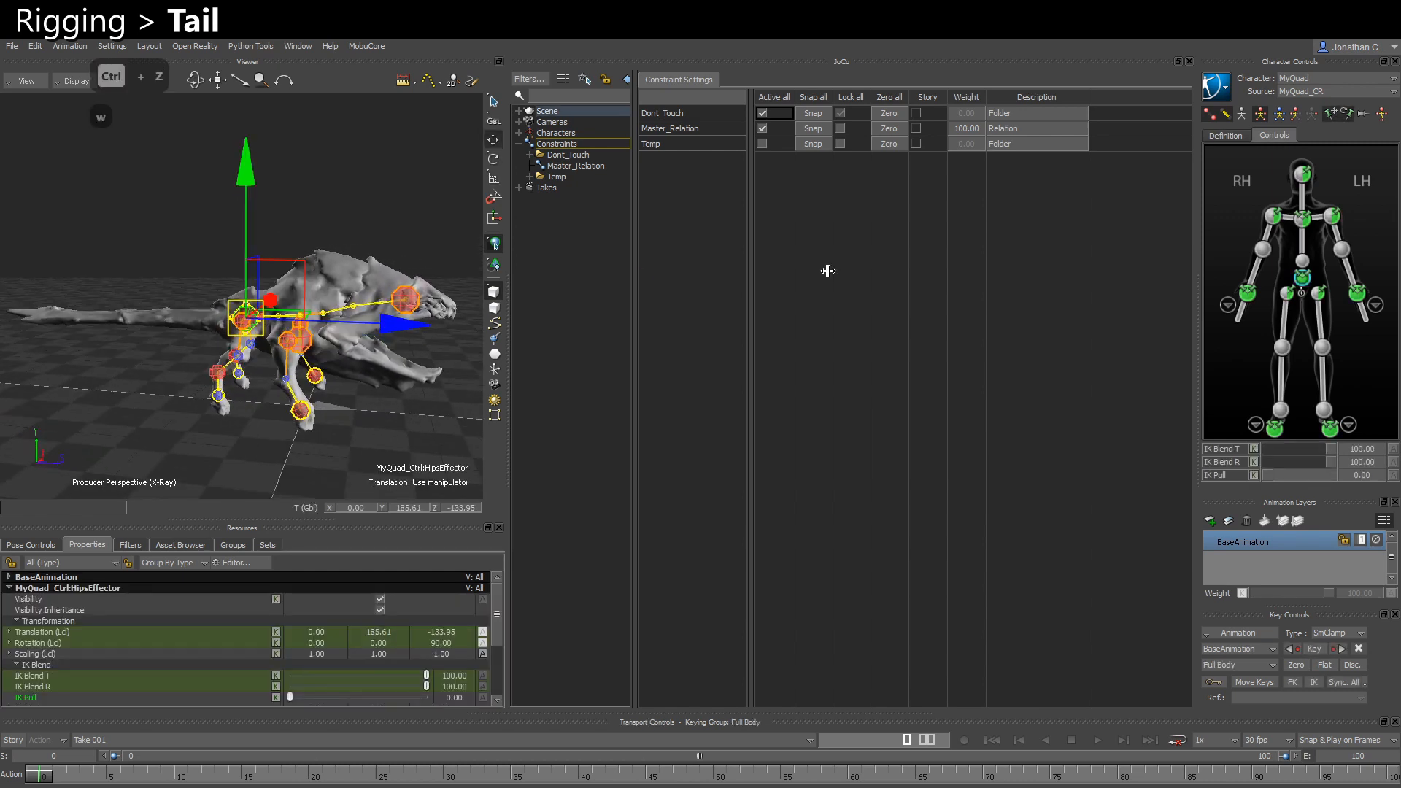
pyautogui.click(1302, 217)
pyautogui.hotkey('alt', 'w')
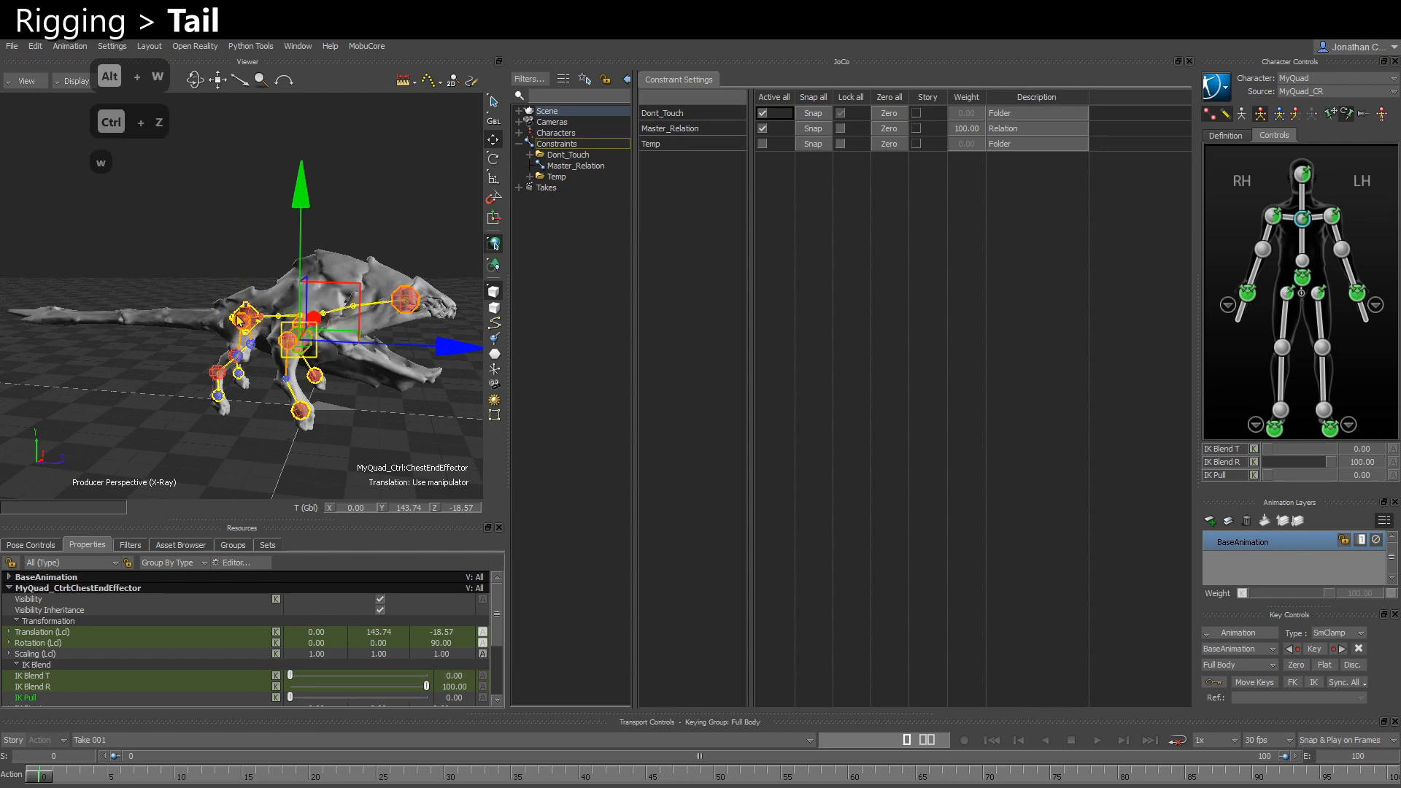
pyautogui.click(251, 319)
pyautogui.moveTo(254, 319)
pyautogui.keyDown('alt'); pyautogui.mouseDown()
pyautogui.moveTo(219, 322)
pyautogui.moveTo(222, 310)
pyautogui.moveTo(270, 325)
pyautogui.mouseUp(); pyautogui.keyUp('alt')
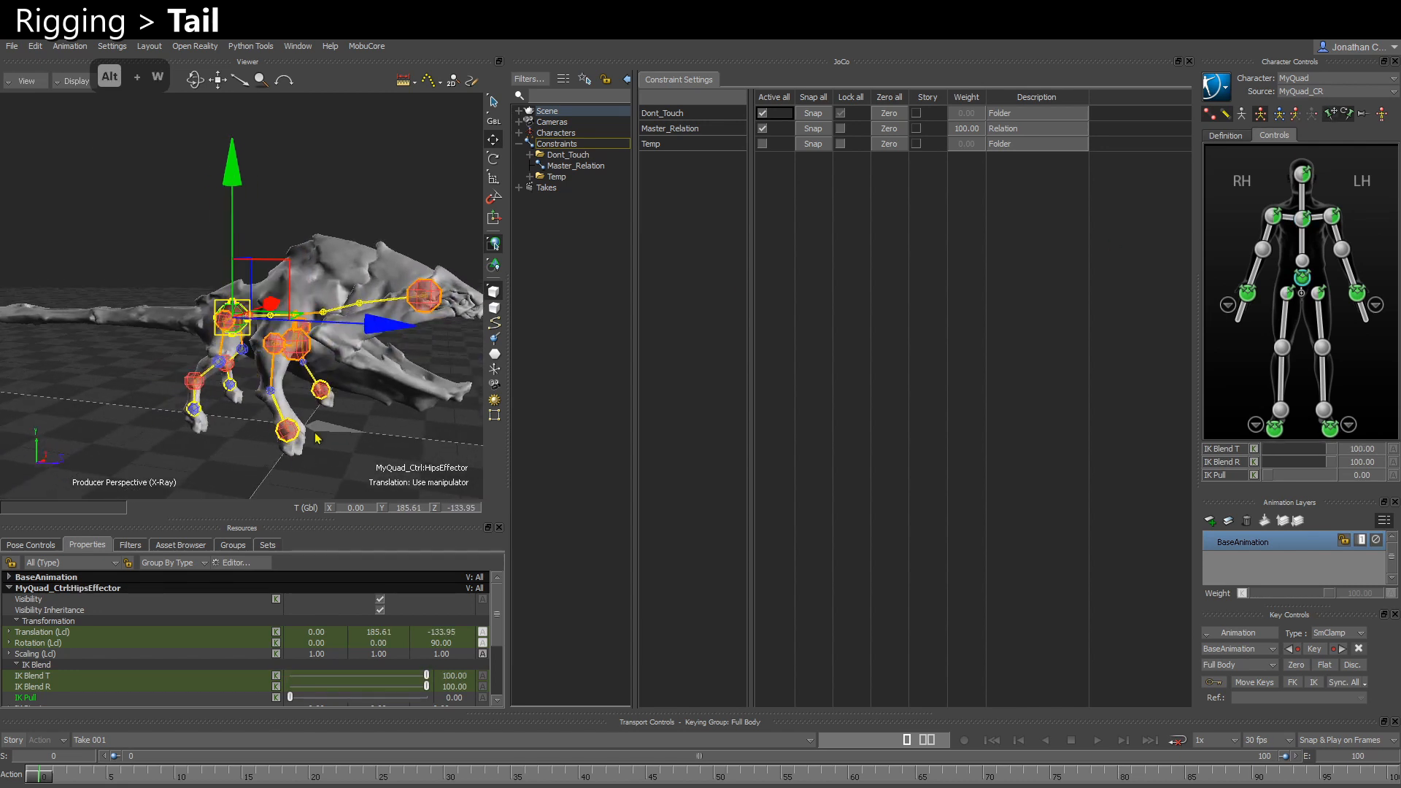
pyautogui.keyDown('alt'); pyautogui.moveTo(183, 397); pyautogui.dragTo(222, 385); pyautogui.keyUp('alt')
pyautogui.keyDown('alt'); pyautogui.moveTo(222, 384); pyautogui.dragTo(257, 388, button='middle'); pyautogui.keyUp('alt')
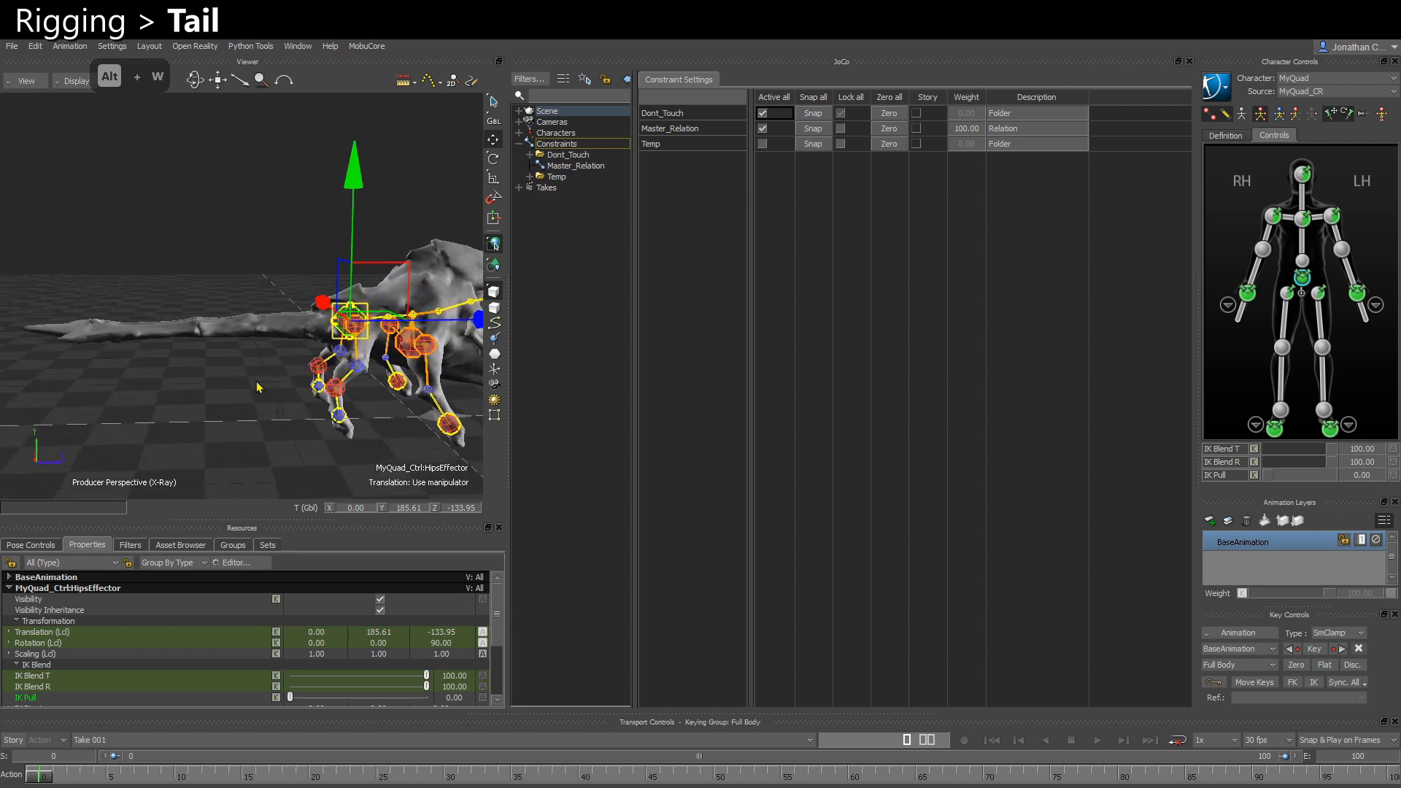
# Hide the character's IK effectors and FK controls and display its skeleton
pyautogui.click(211, 408)
pyautogui.click(1208, 117)
pyautogui.click(1225, 115)
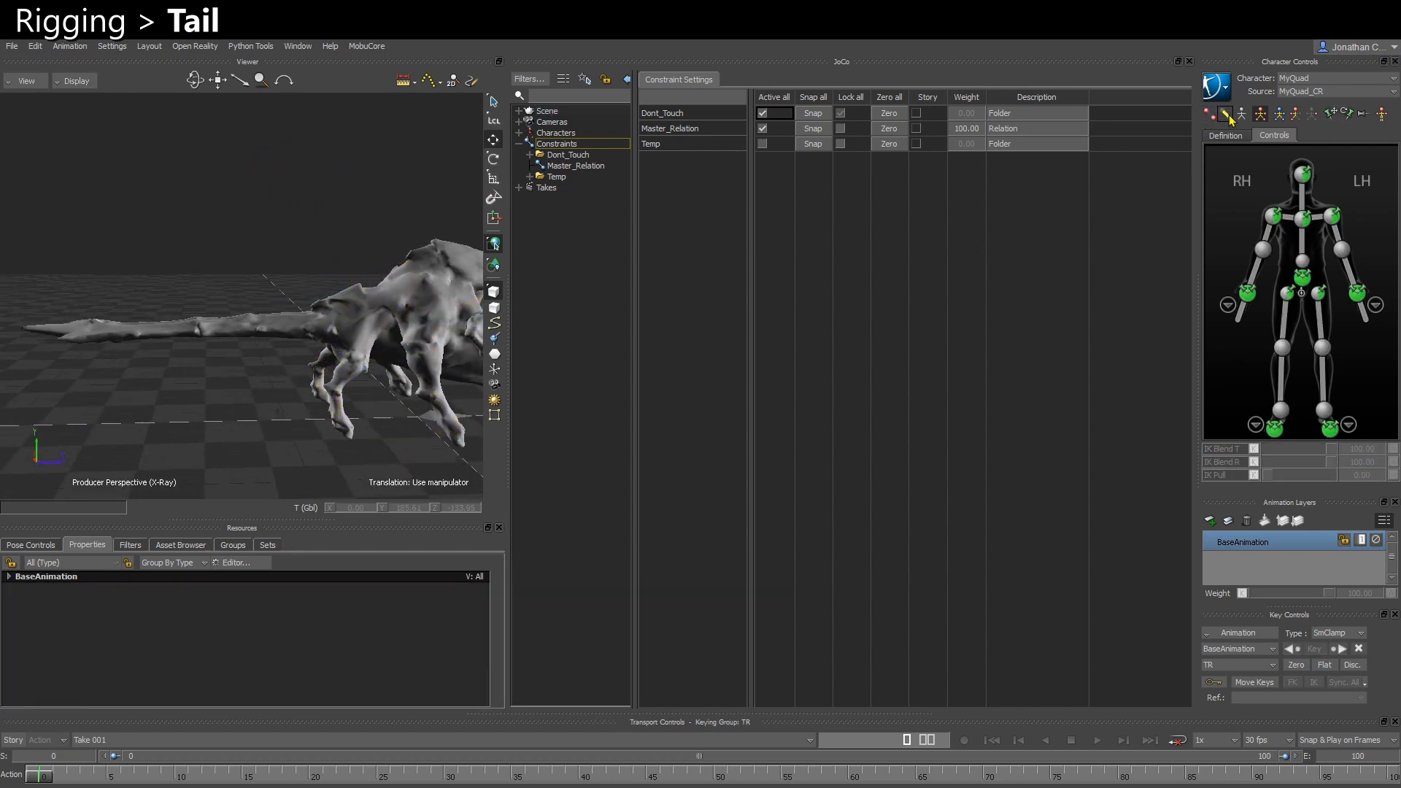
pyautogui.click(1241, 115)
# Test the tail deformation by rotating the tail bones down the chain from tail_01, and reset the pose
pyautogui.scroll(2, 292, 338)
pyautogui.click(304, 323)
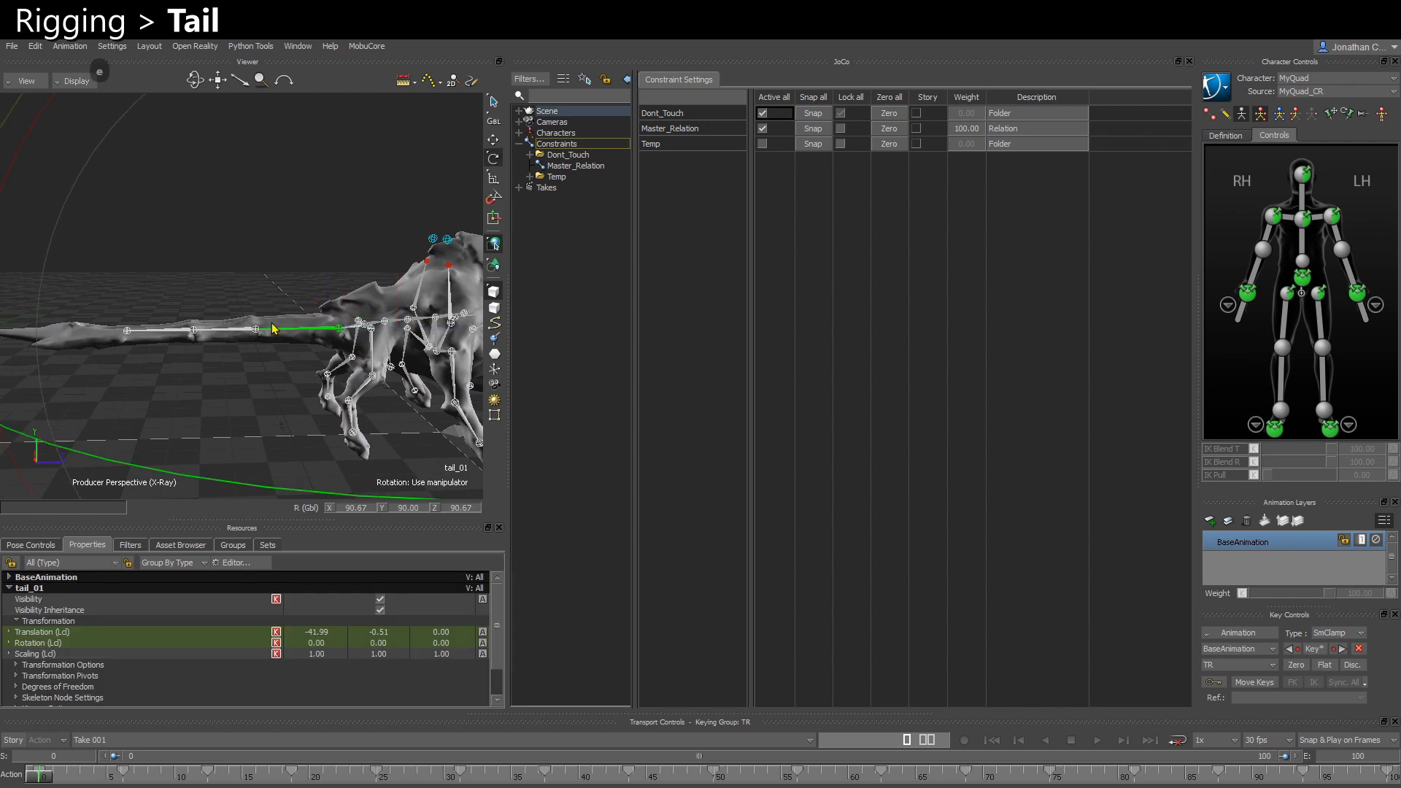
pyautogui.press('e')
pyautogui.moveTo(326, 383); pyautogui.dragTo(332, 398)
pyautogui.press('Down')
pyautogui.press('Down')
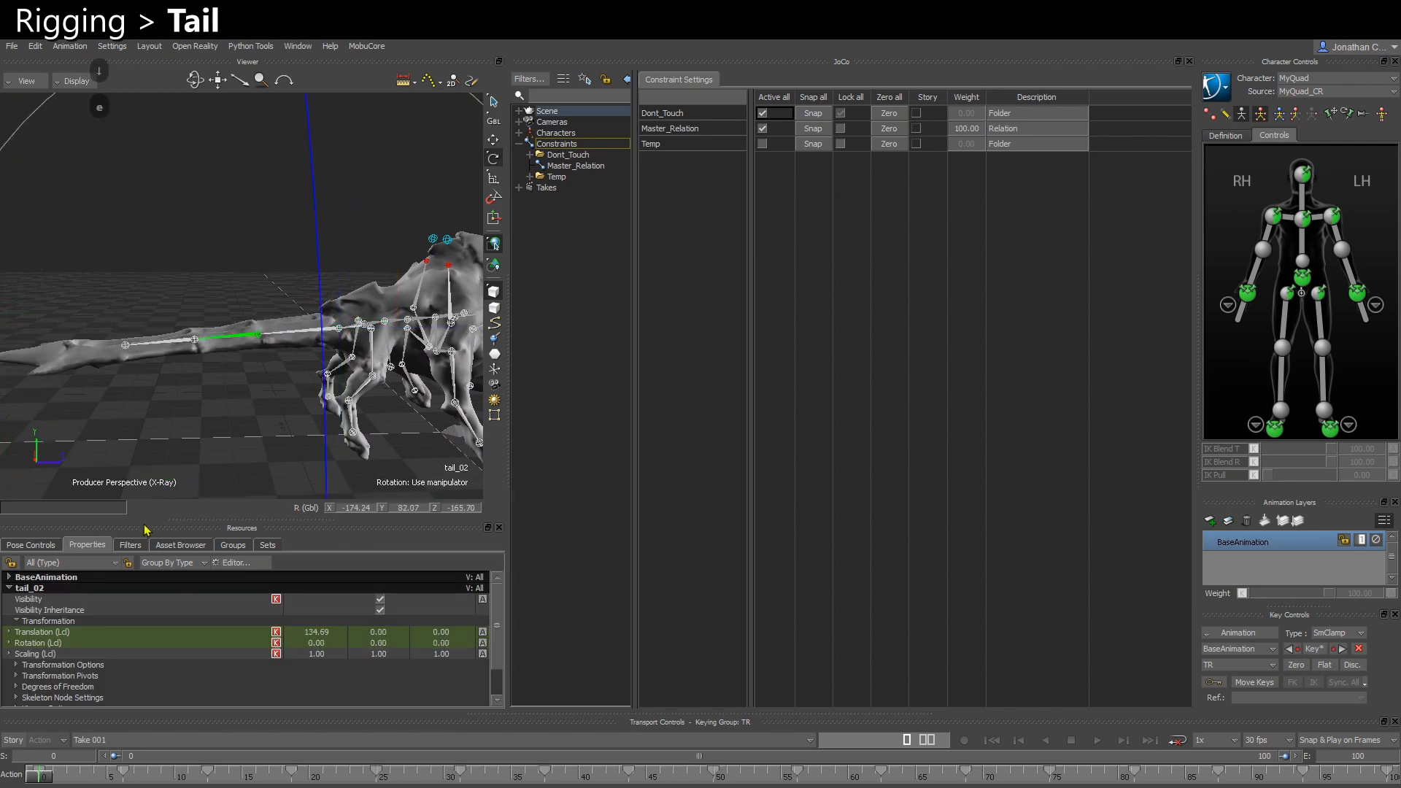
pyautogui.moveTo(38, 353); pyautogui.dragTo(292, 202)
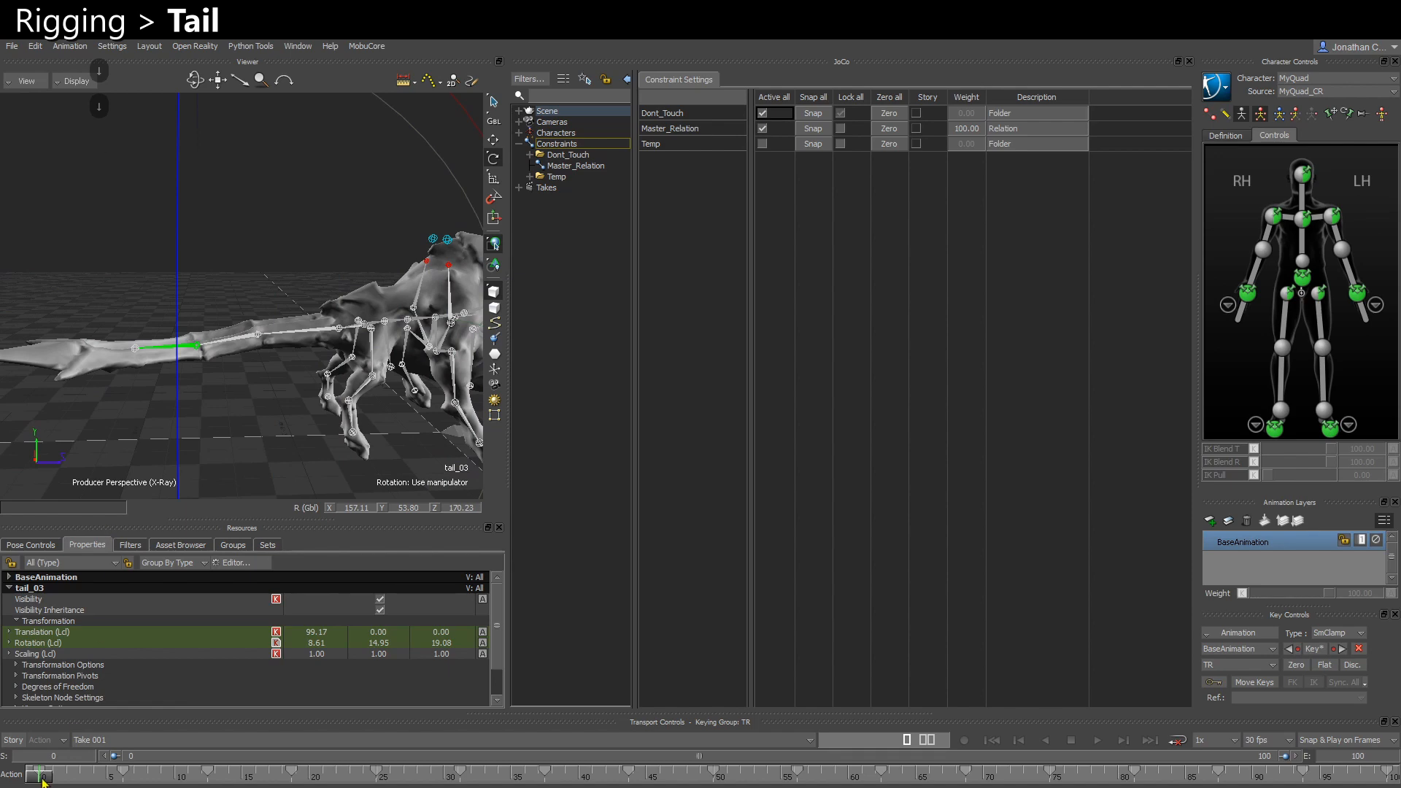
pyautogui.moveTo(41, 778); pyautogui.dragTo(26, 777)
pyautogui.moveTo(287, 344)
pyautogui.keyDown('alt'); pyautogui.mouseDown()
pyautogui.moveTo(290, 368)
pyautogui.moveTo(283, 352)
pyautogui.mouseUp(); pyautogui.keyUp('alt')
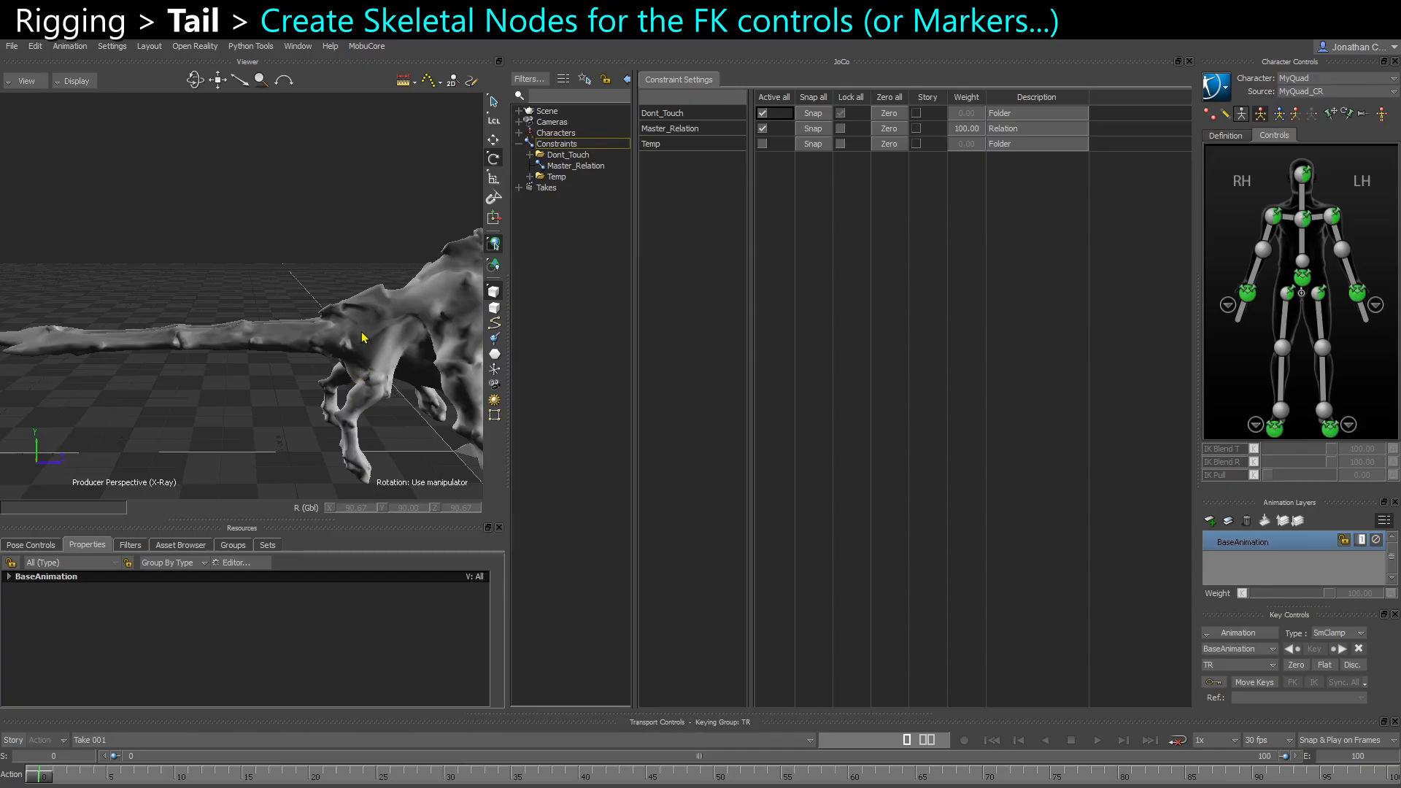
# Show the FK controls and add a Skeleton node element from the Templates to the scene
pyautogui.click(1226, 119)
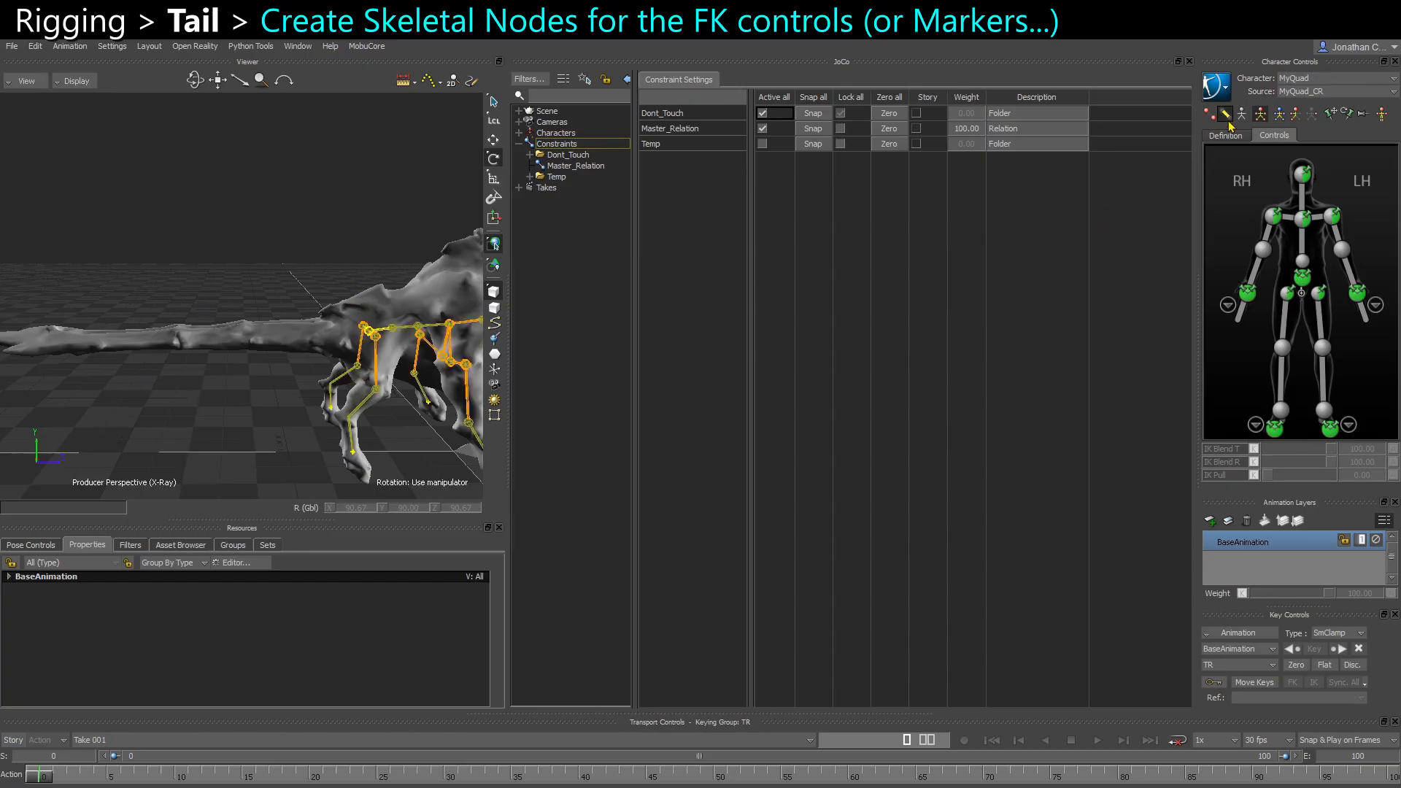
pyautogui.keyDown('ctrl'); pyautogui.keyDown('shift'); pyautogui.moveTo(371, 382); pyautogui.dragTo(289, 416); pyautogui.keyUp('shift'); pyautogui.keyUp('ctrl')
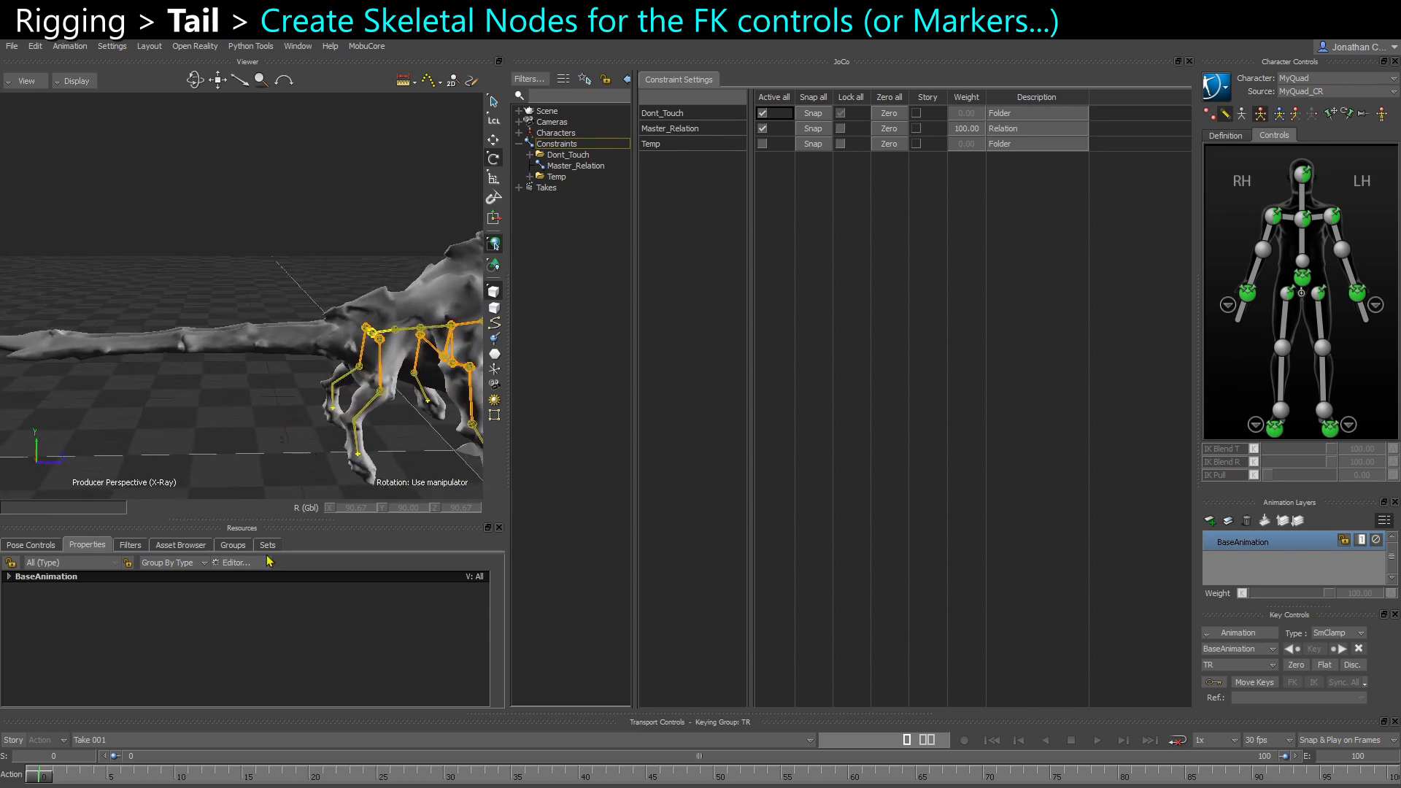
pyautogui.click(194, 546)
pyautogui.scroll(-1, 63, 675)
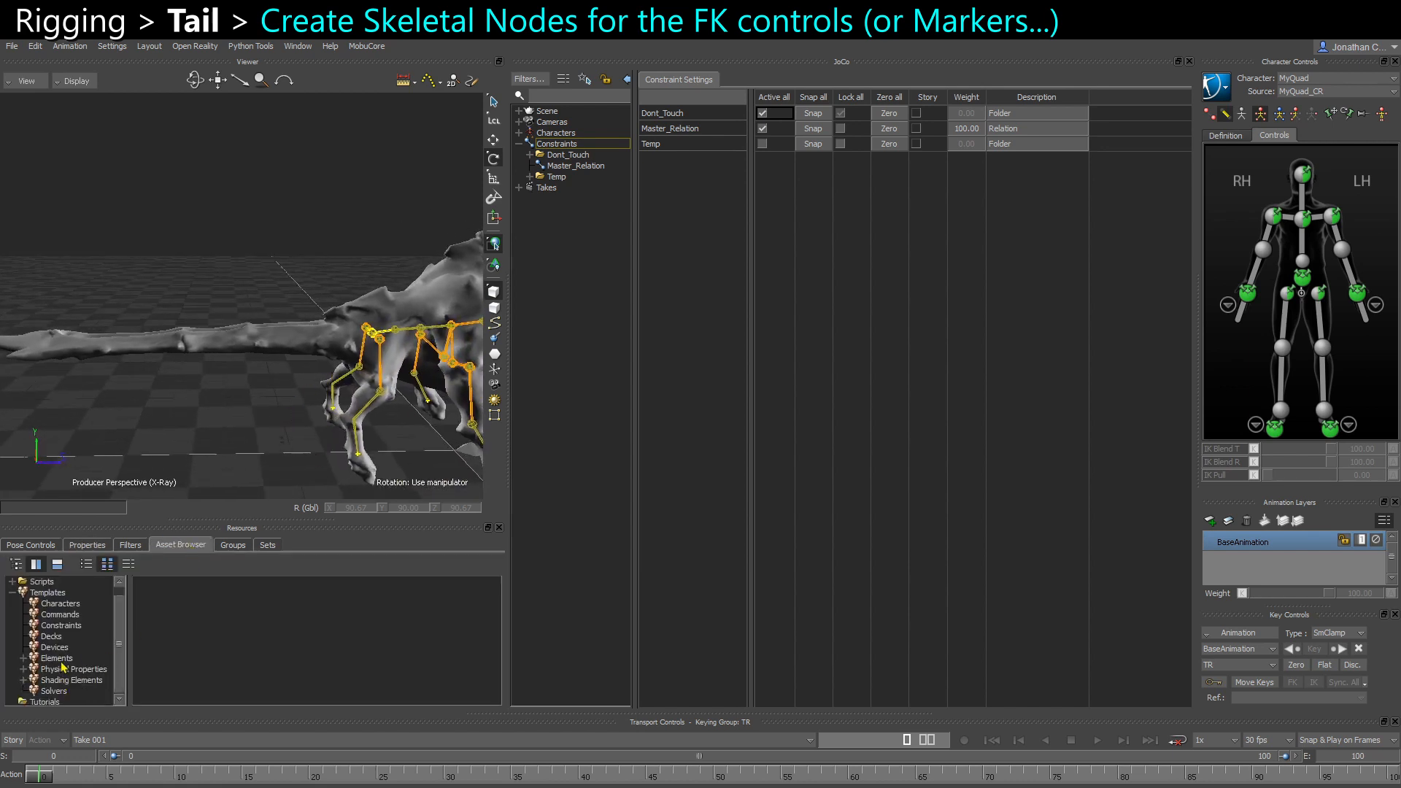
pyautogui.click(57, 658)
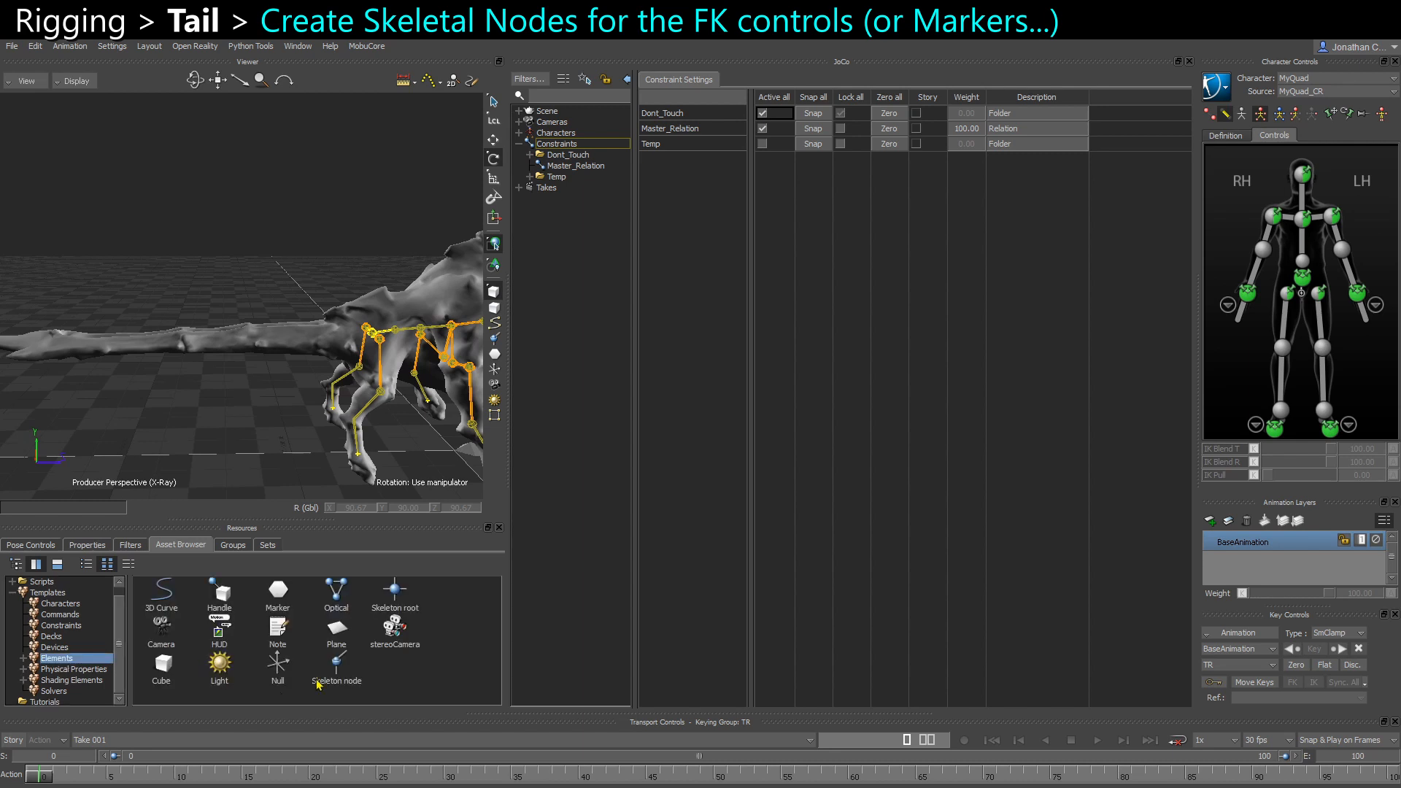
pyautogui.moveTo(338, 675); pyautogui.dragTo(336, 437)
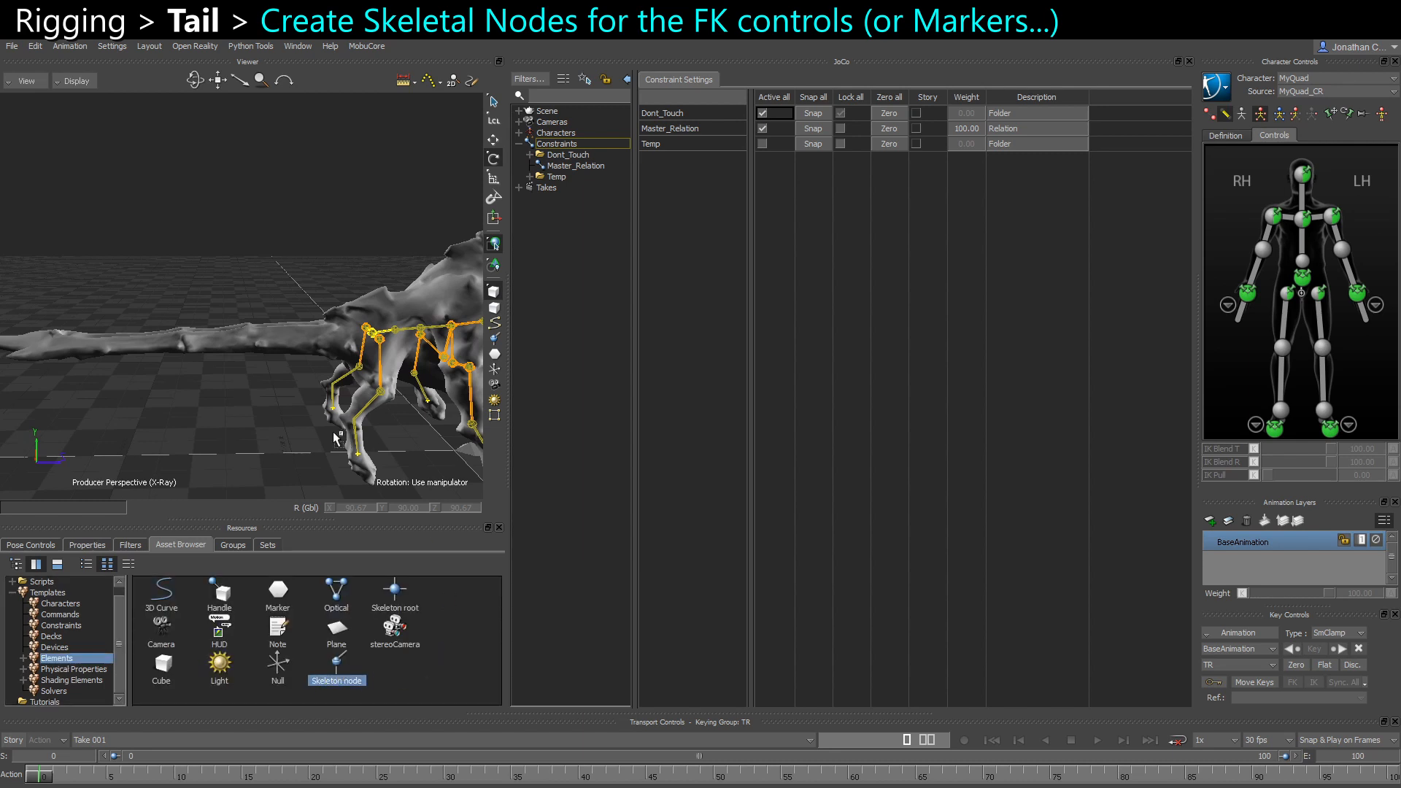
pyautogui.moveTo(228, 460); pyautogui.dragTo(227, 456)
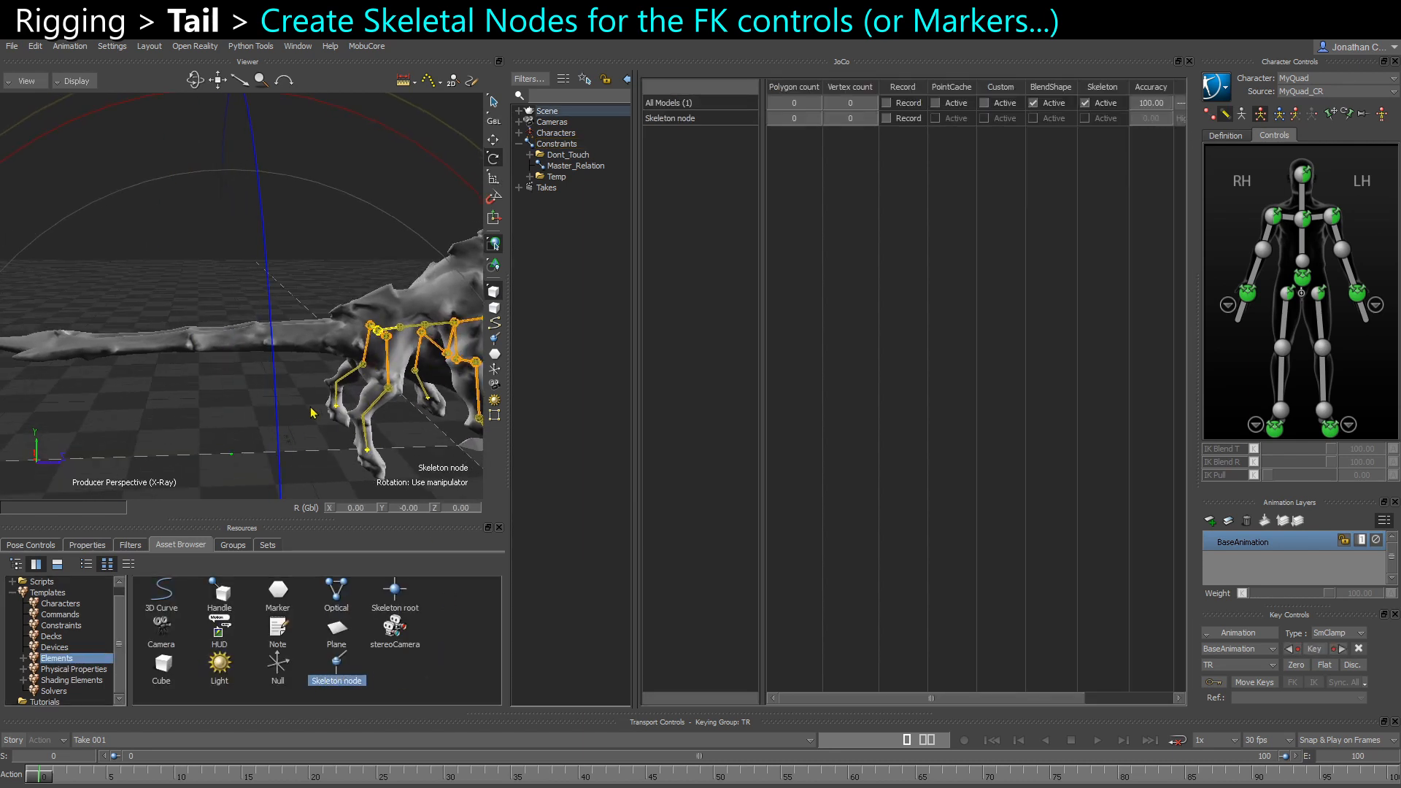
# Display the skeleton and align the new skeleton node to the tail_01 bone in position and rotation
pyautogui.click(1241, 113)
pyautogui.scroll(2, 223, 413)
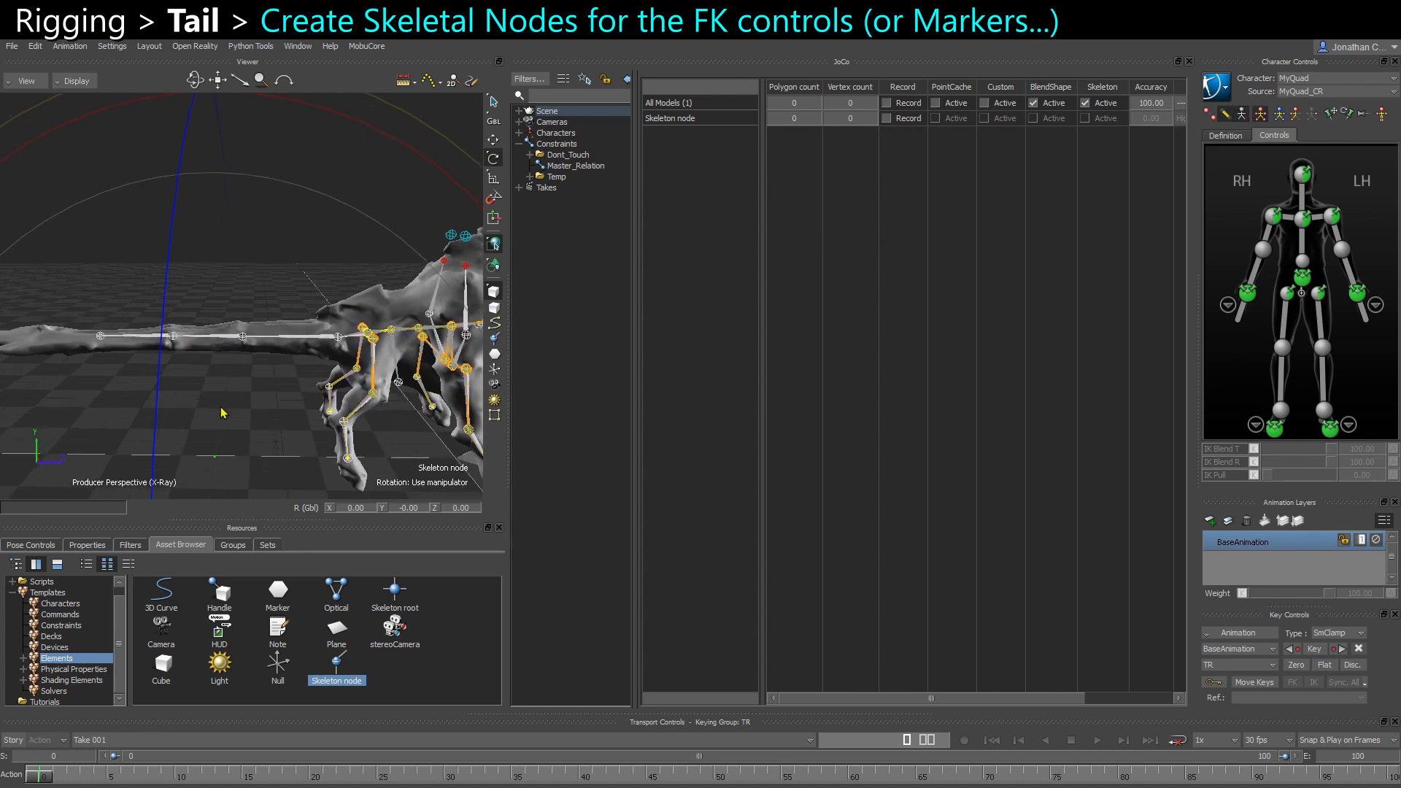
pyautogui.press('x')
pyautogui.moveTo(331, 346); pyautogui.dragTo(351, 343)
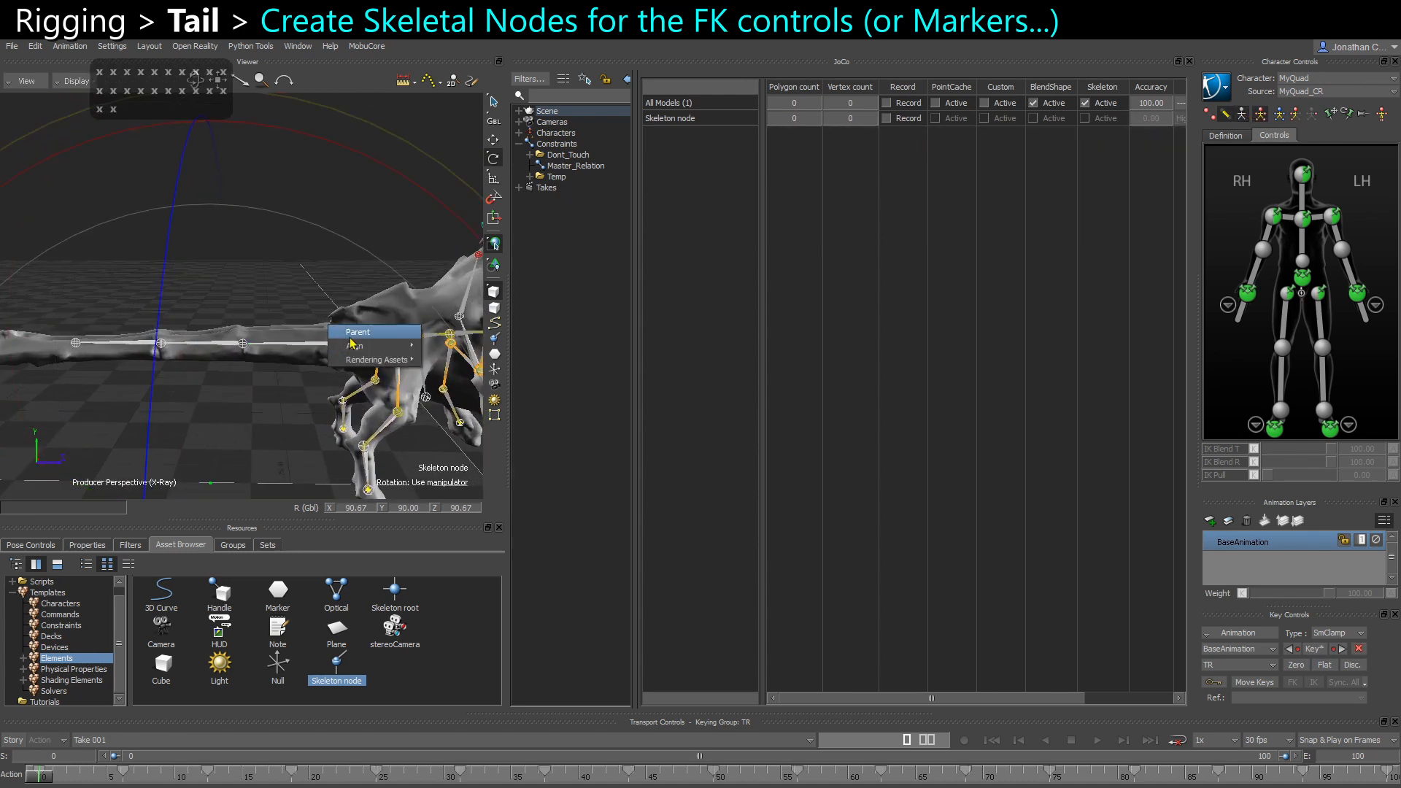
pyautogui.moveTo(394, 345)
pyautogui.click(474, 362)
pyautogui.keyDown('ctrl'); pyautogui.moveTo(238, 388); pyautogui.dragTo(279, 432); pyautogui.keyUp('ctrl')
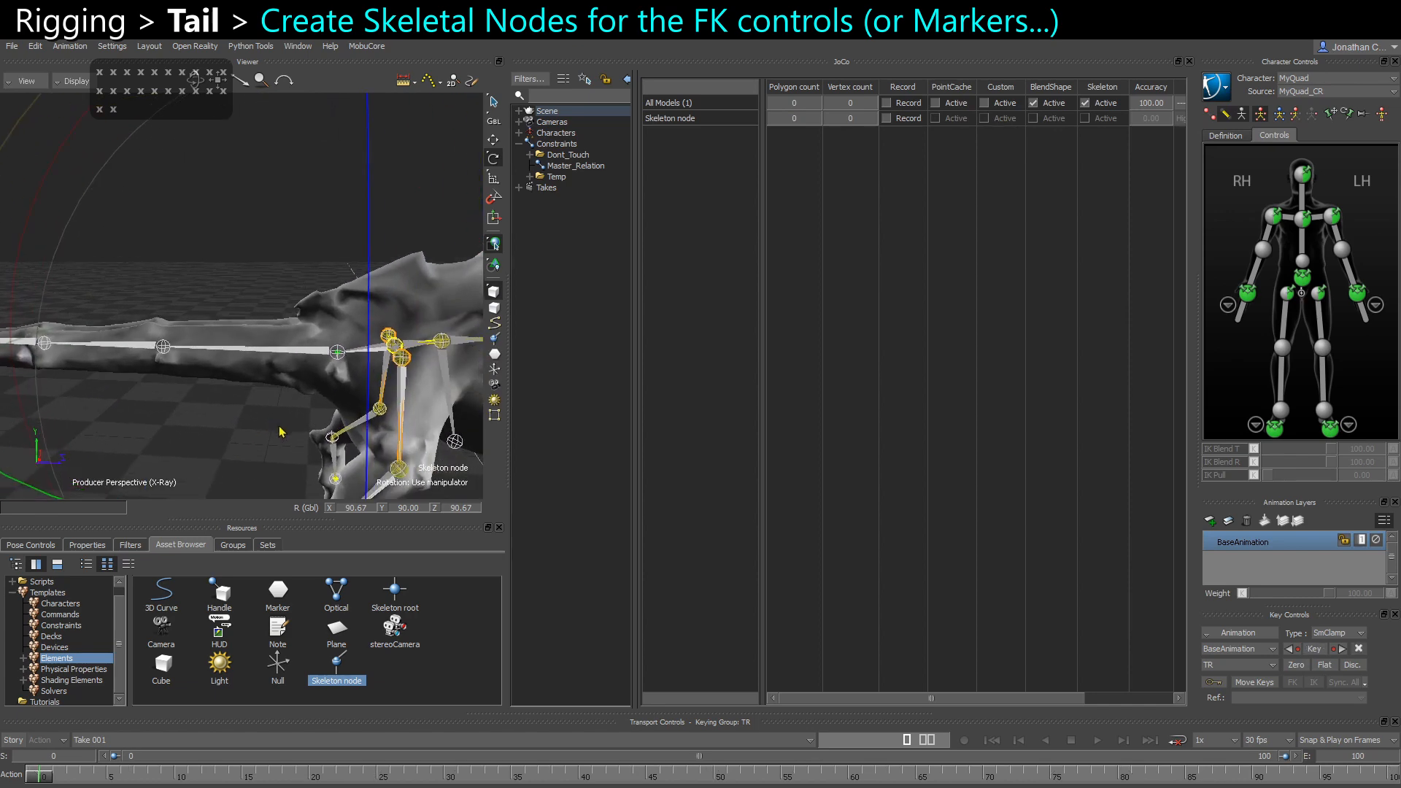
# Set the skeleton node's display size to 497 in its Skeleton Node Settings
pyautogui.click(85, 545)
pyautogui.click(16, 687)
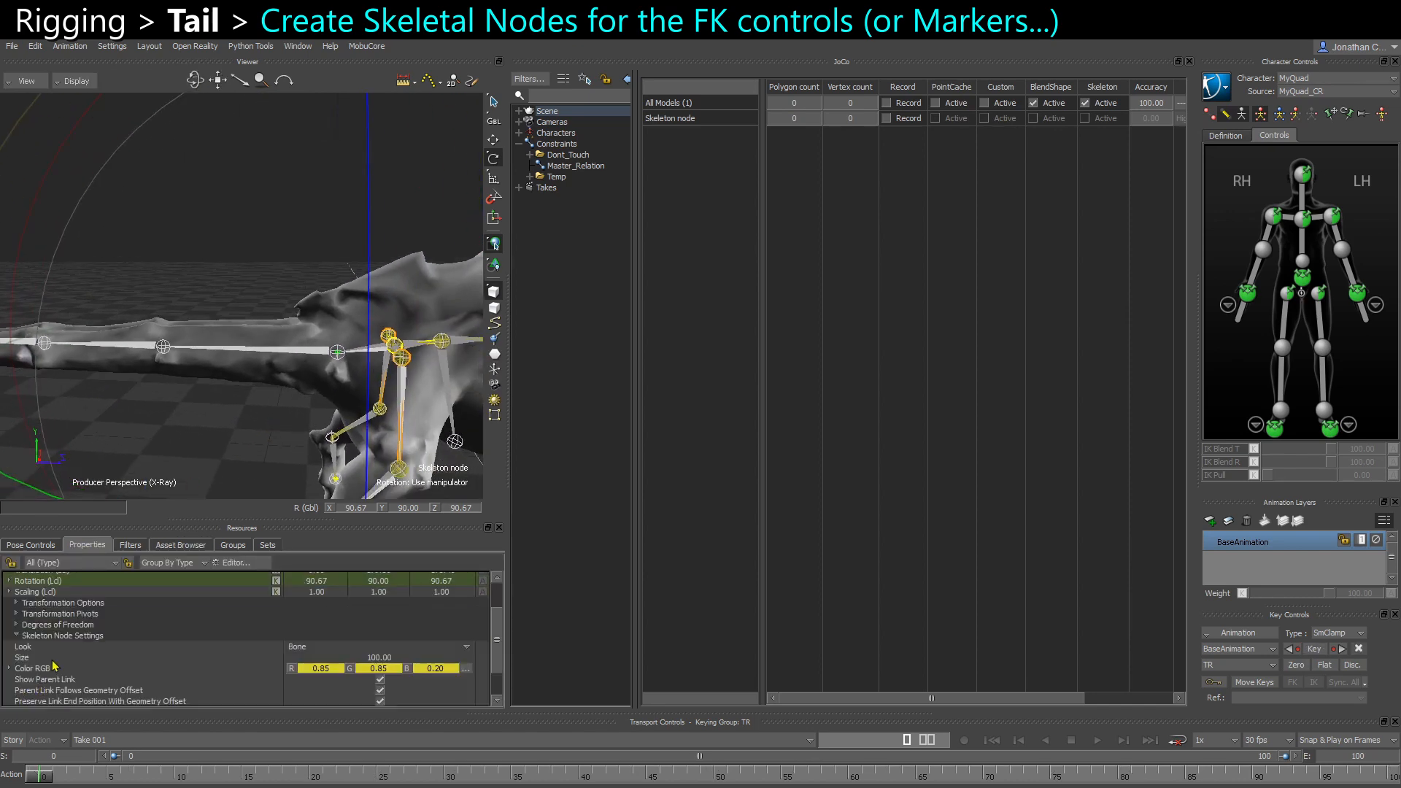
pyautogui.click(62, 635)
pyautogui.scroll(-1, 382, 642)
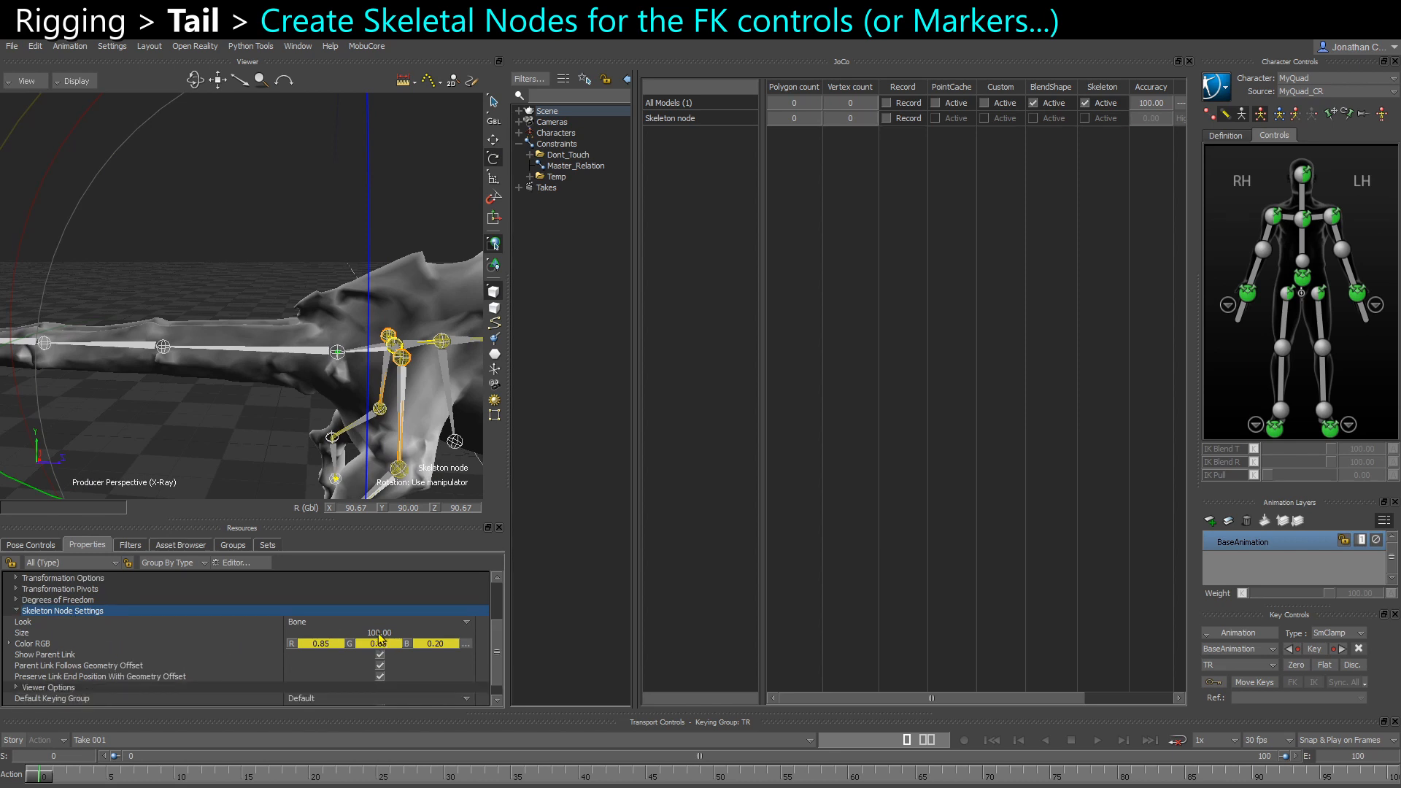
pyautogui.moveTo(380, 639); pyautogui.dragTo(660, 632)
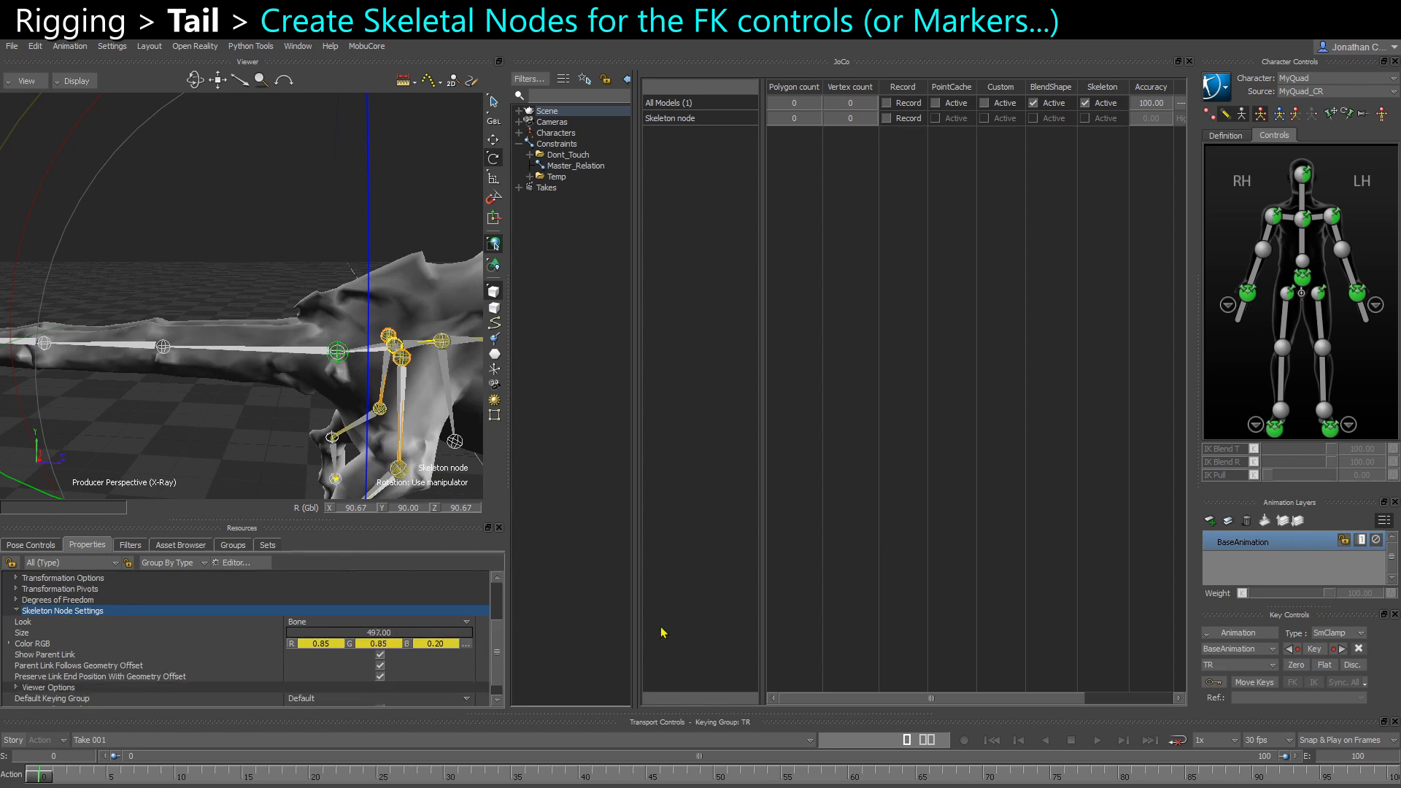
# Rename the skeleton node as CTL_Tail_01 in the schematic view
pyautogui.hotkey('ctrl', 'w')
pyautogui.rightClick(246, 301)
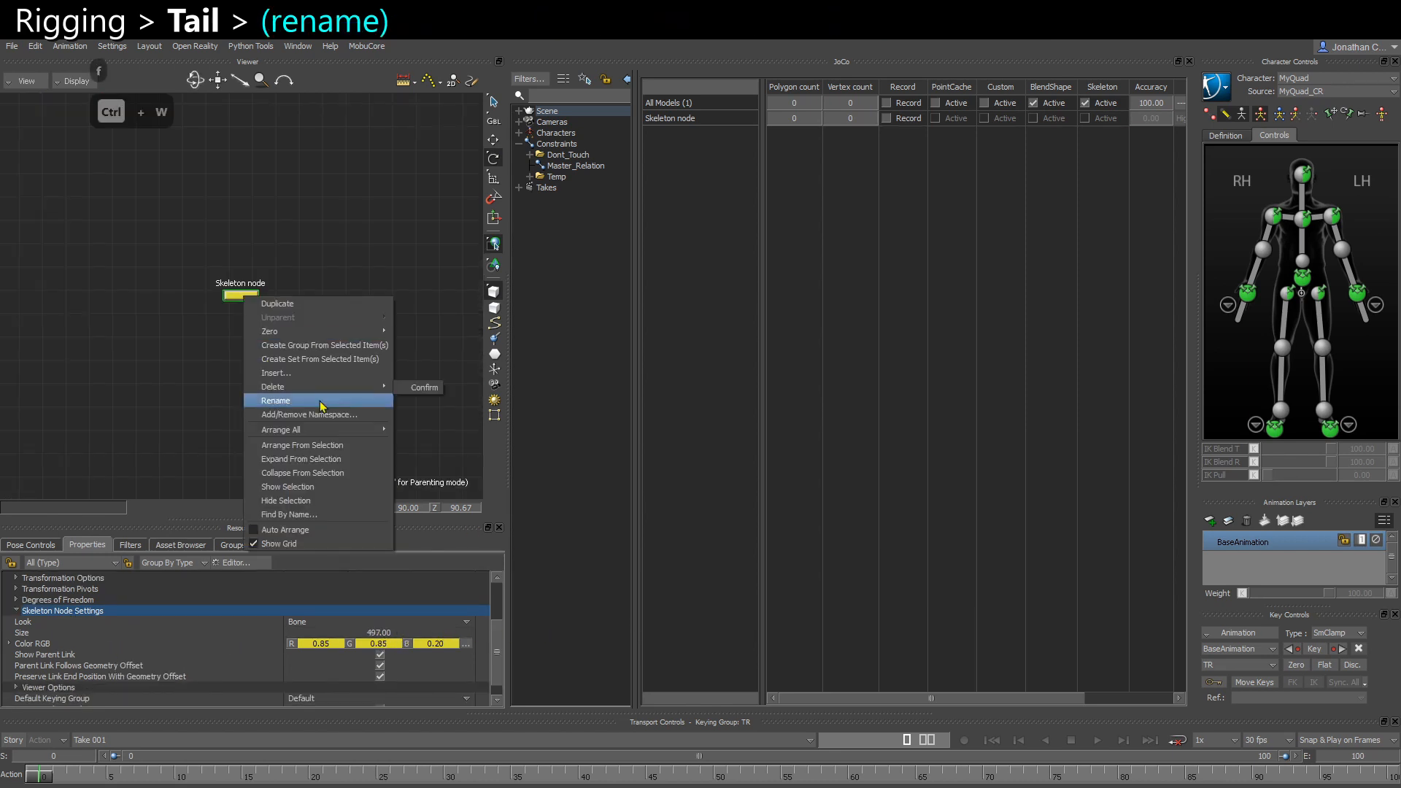
pyautogui.click(315, 399)
pyautogui.write('CTL_T')
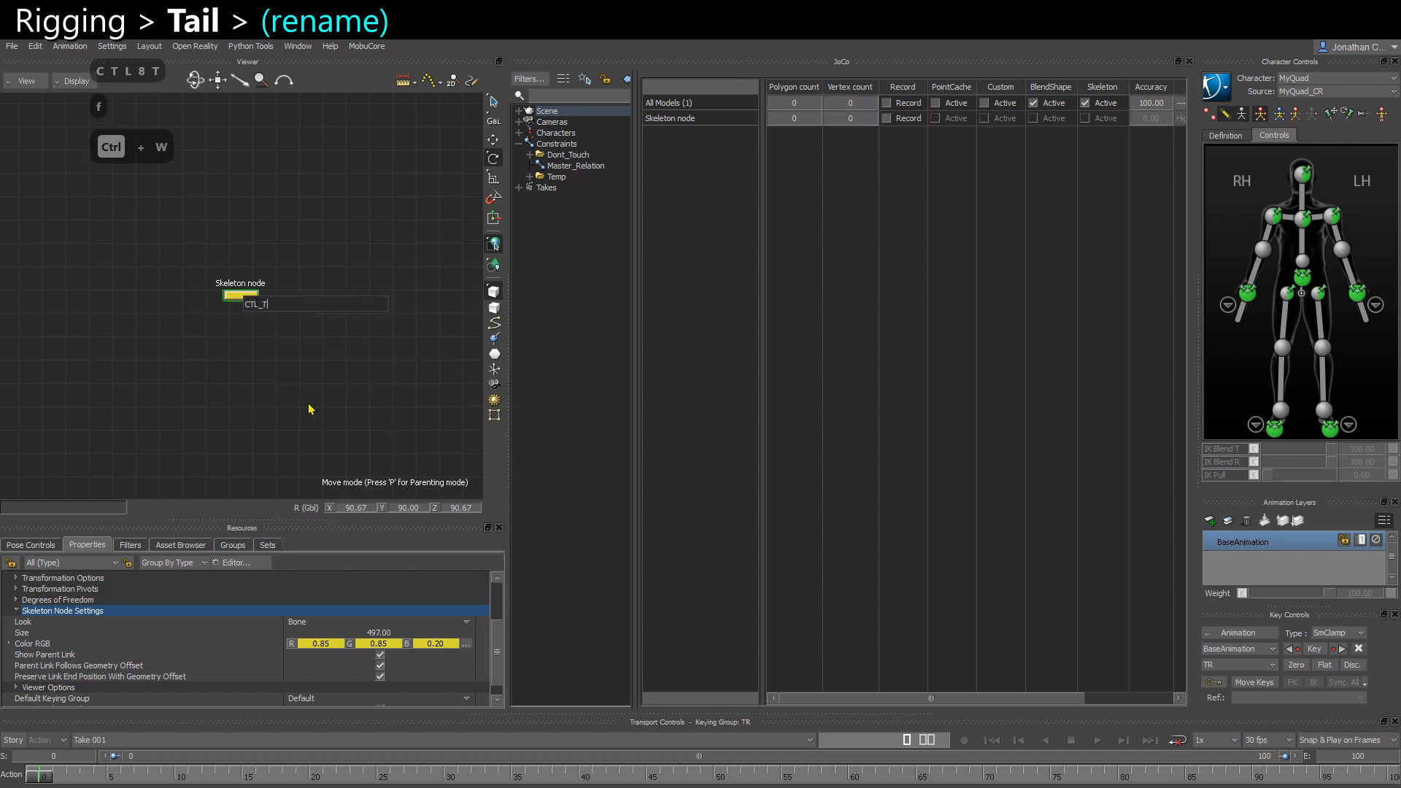
pyautogui.write('ail_01')
pyautogui.press('Return')
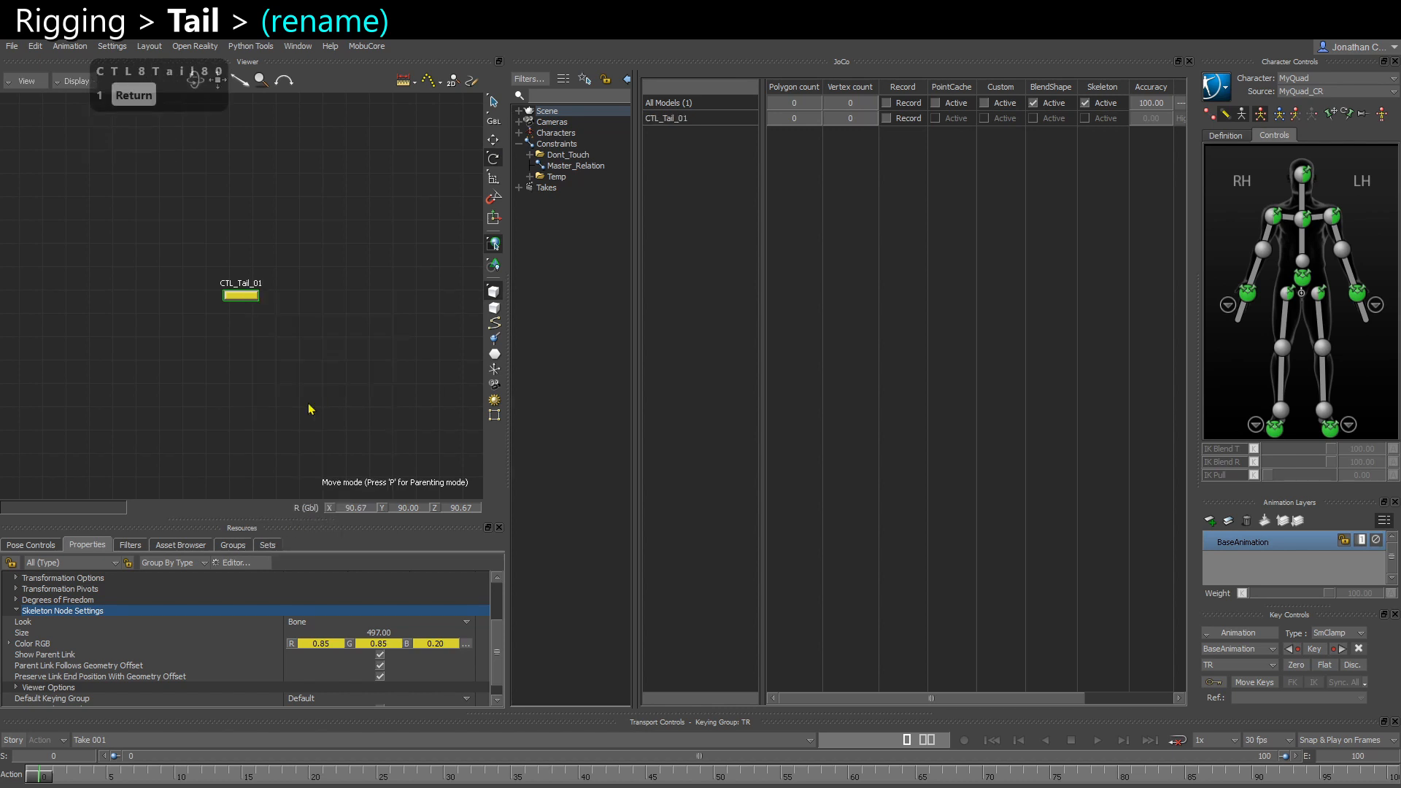
# Parent CTL_Tail_01 to the MyQuad_Ctrl:Hips FK control in the schematic
pyautogui.keyDown('ctrl'); pyautogui.moveTo(309, 405); pyautogui.dragTo(624, 278); pyautogui.keyUp('ctrl')
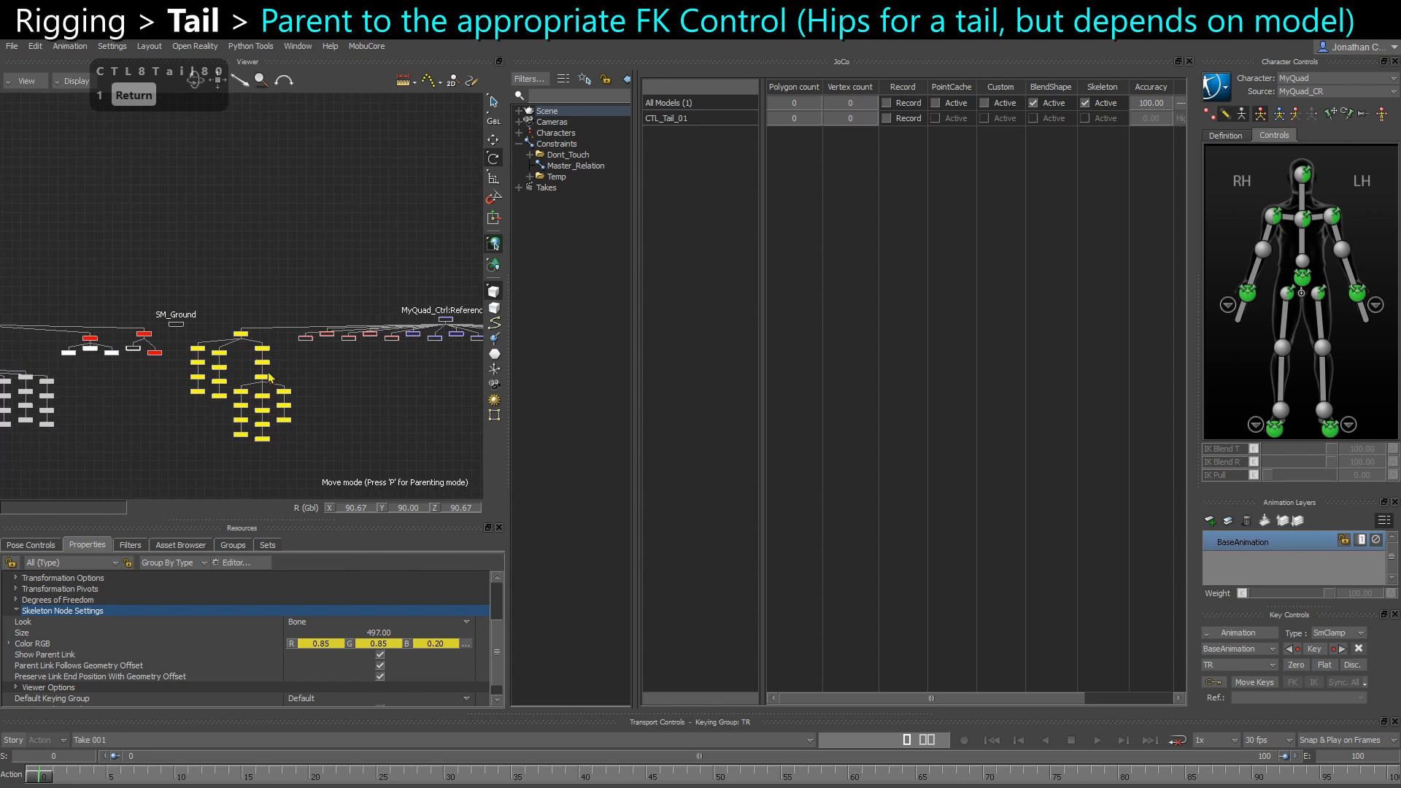
pyautogui.keyDown('ctrl'); pyautogui.moveTo(268, 373); pyautogui.dragTo(305, 455); pyautogui.keyUp('ctrl')
pyautogui.press('x')
pyautogui.click(228, 306)
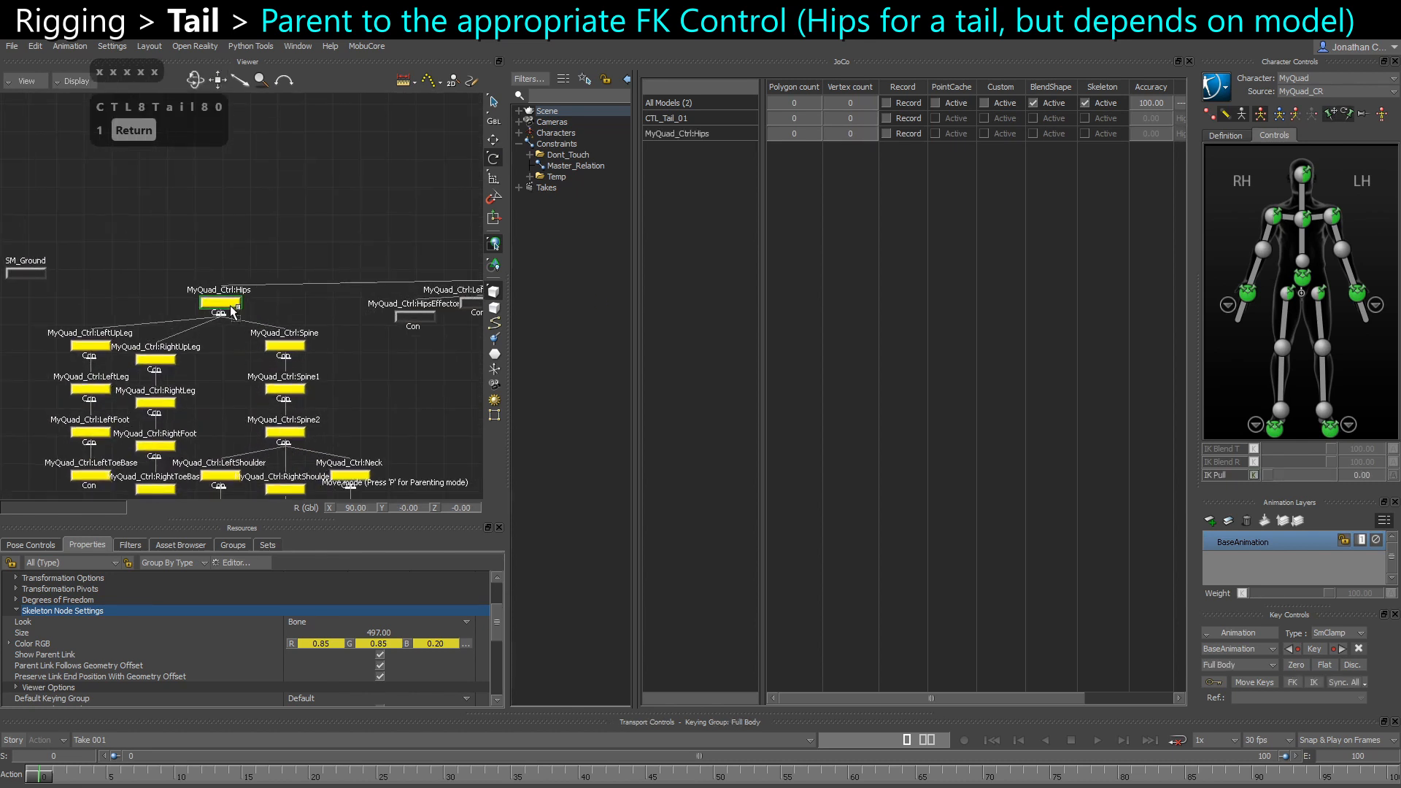
pyautogui.click(255, 260)
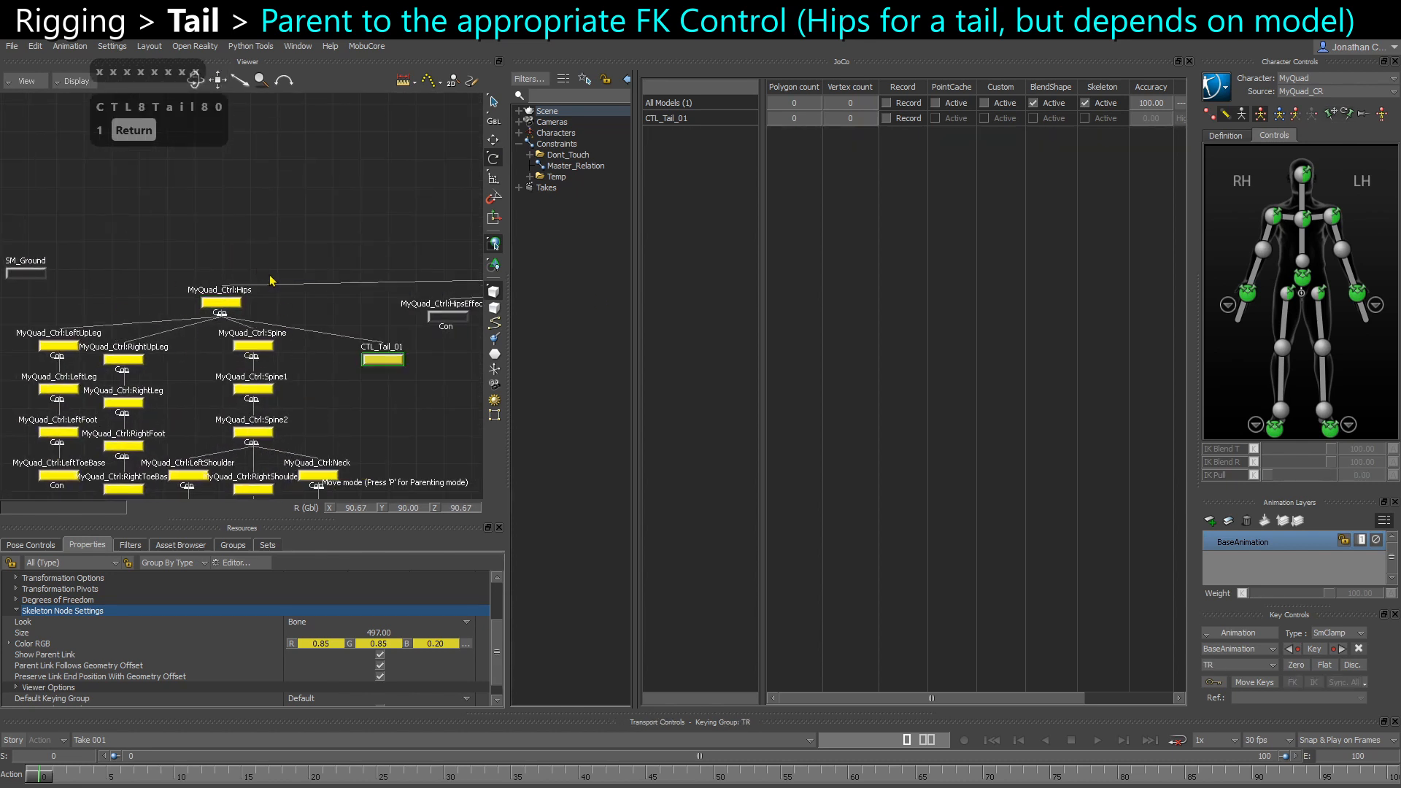
# Examine the tail and spine bone hierarchies and compare them with the FK control hierarchy under MyQuad_Ctrl:Hips
pyautogui.keyDown('ctrl'); pyautogui.moveTo(423, 388); pyautogui.dragTo(458, 292); pyautogui.keyUp('ctrl')
pyautogui.keyDown('ctrl'); pyautogui.moveTo(151, 339); pyautogui.dragTo(617, 321); pyautogui.keyUp('ctrl')
pyautogui.keyDown('shift'); pyautogui.moveTo(617, 321); pyautogui.dragTo(308, 375); pyautogui.keyUp('shift')
pyautogui.moveTo(243, 209); pyautogui.dragTo(290, 436)
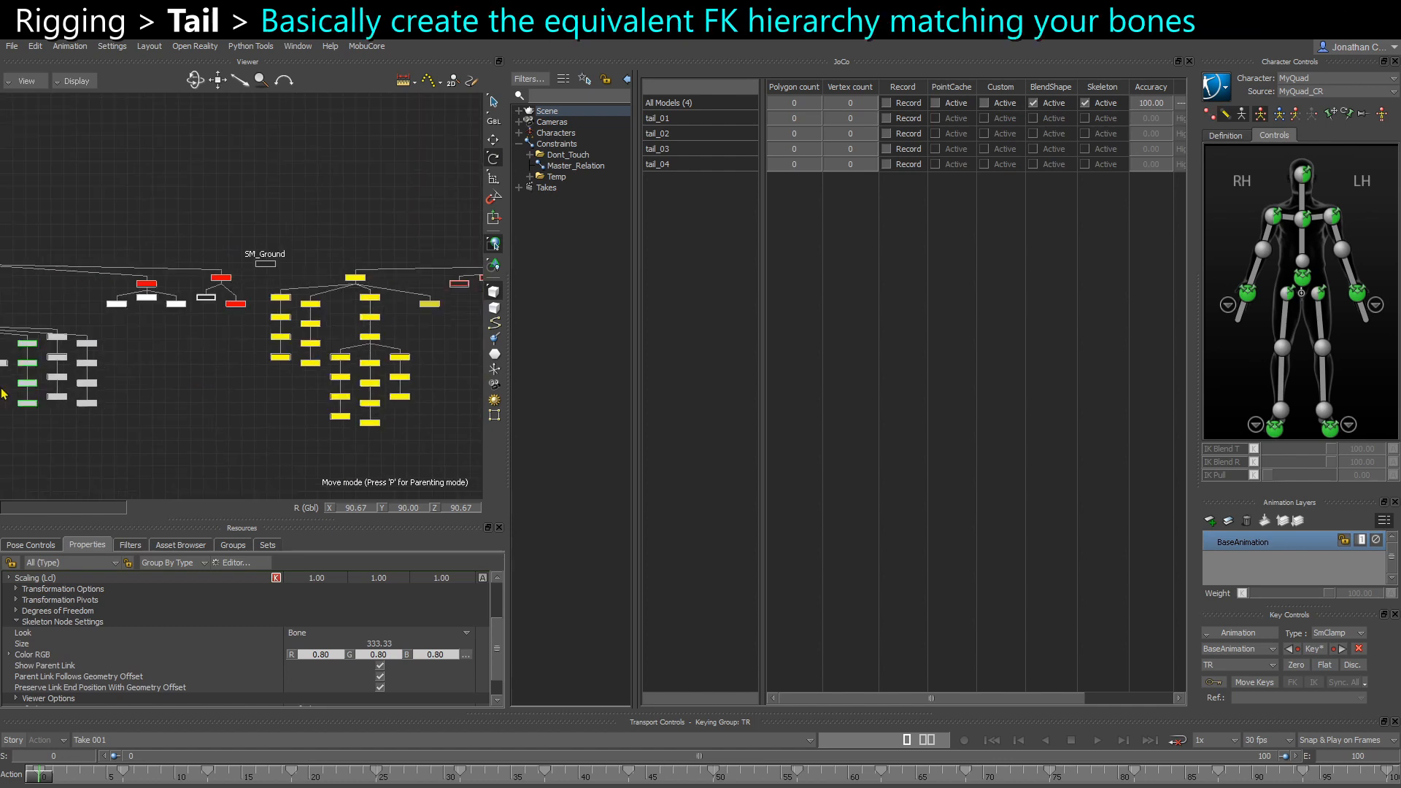
pyautogui.keyDown('ctrl'); pyautogui.moveTo(343, 313); pyautogui.dragTo(373, 310); pyautogui.keyUp('ctrl')
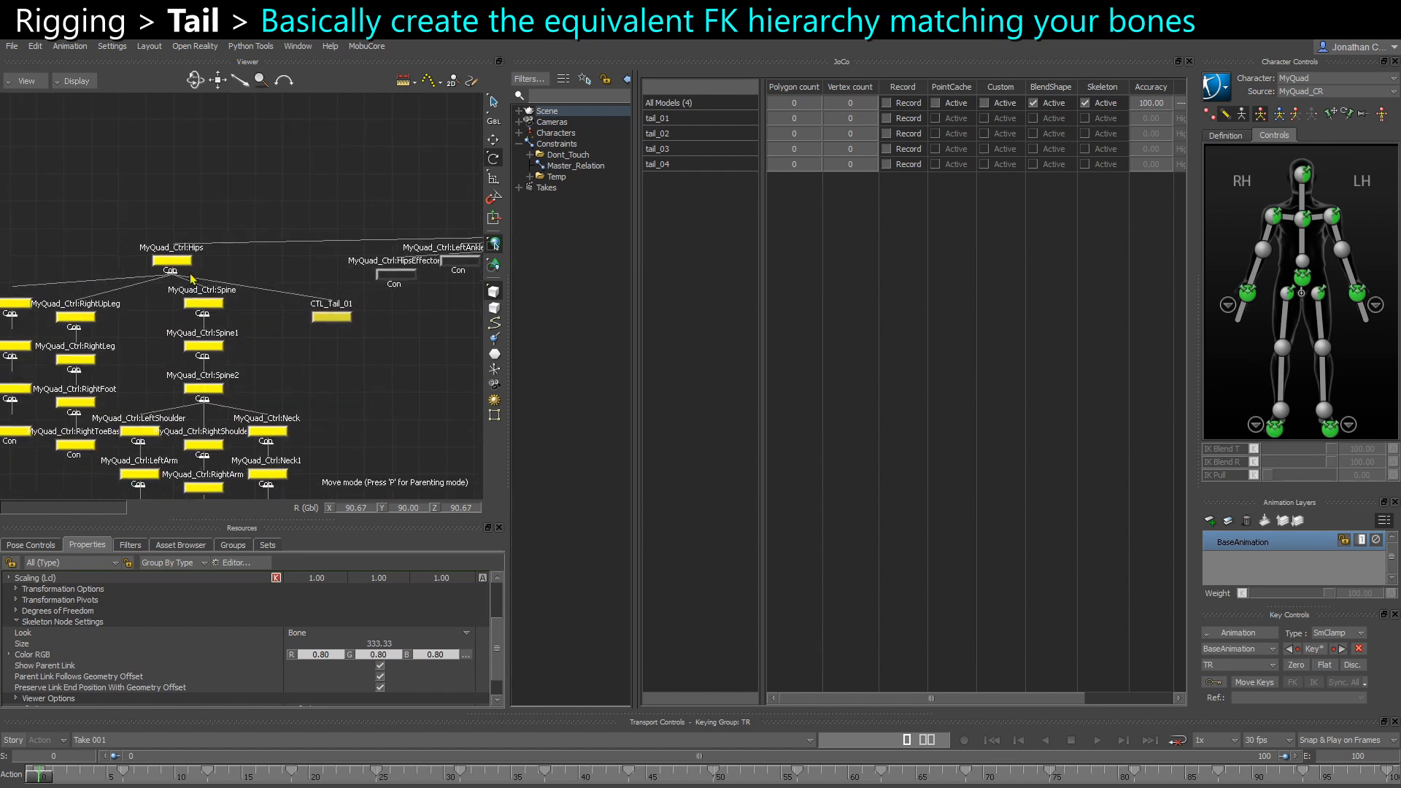
pyautogui.keyDown('ctrl'); pyautogui.moveTo(172, 229); pyautogui.dragTo(277, 453); pyautogui.keyUp('ctrl')
pyautogui.keyDown('shift'); pyautogui.moveTo(126, 243); pyautogui.dragTo(206, 193); pyautogui.keyUp('shift')
pyautogui.keyDown('shift'); pyautogui.moveTo(182, 335); pyautogui.dragTo(847, 298); pyautogui.keyUp('shift')
pyautogui.moveTo(139, 195); pyautogui.dragTo(335, 351)
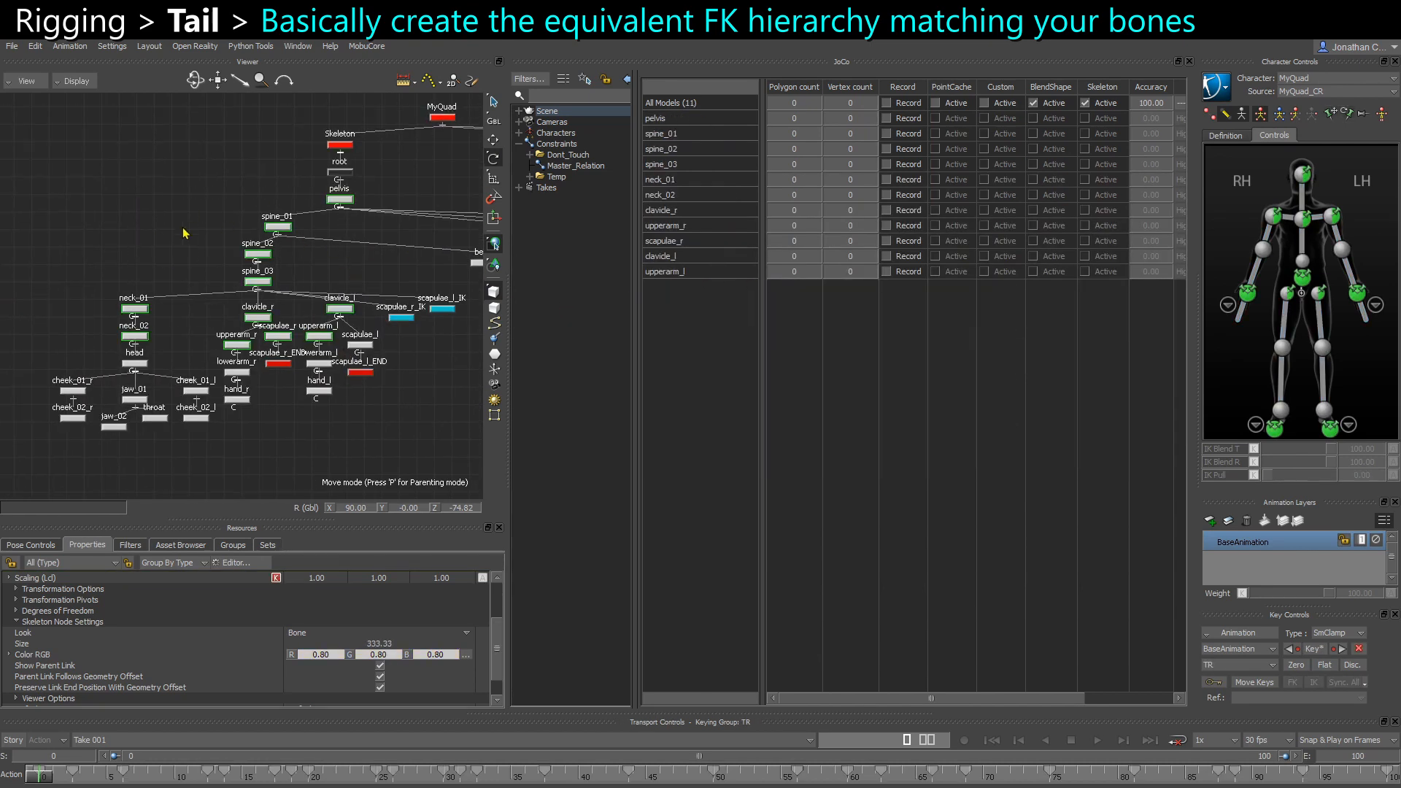
pyautogui.keyDown('shift'); pyautogui.moveTo(337, 261); pyautogui.dragTo(43, 367); pyautogui.keyUp('shift')
pyautogui.keyDown('shift'); pyautogui.moveTo(349, 388); pyautogui.dragTo(2, 363); pyautogui.keyUp('shift')
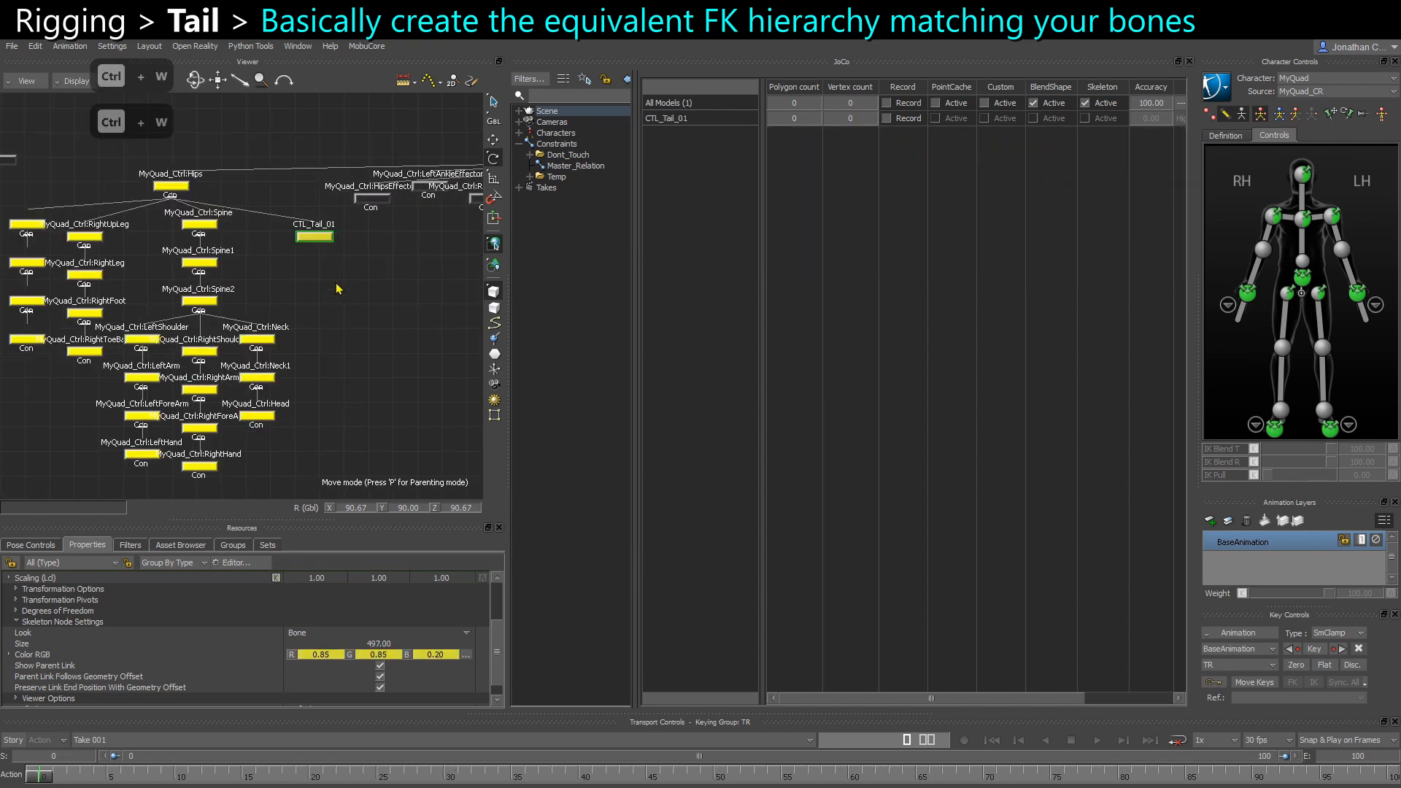
# Duplicate the CTL_Tail_01 control and parent the copy under CTL_Tail_01 in the schematic
pyautogui.hotkey('ctrl', 'c')
pyautogui.hotkey('ctrl', 'v')
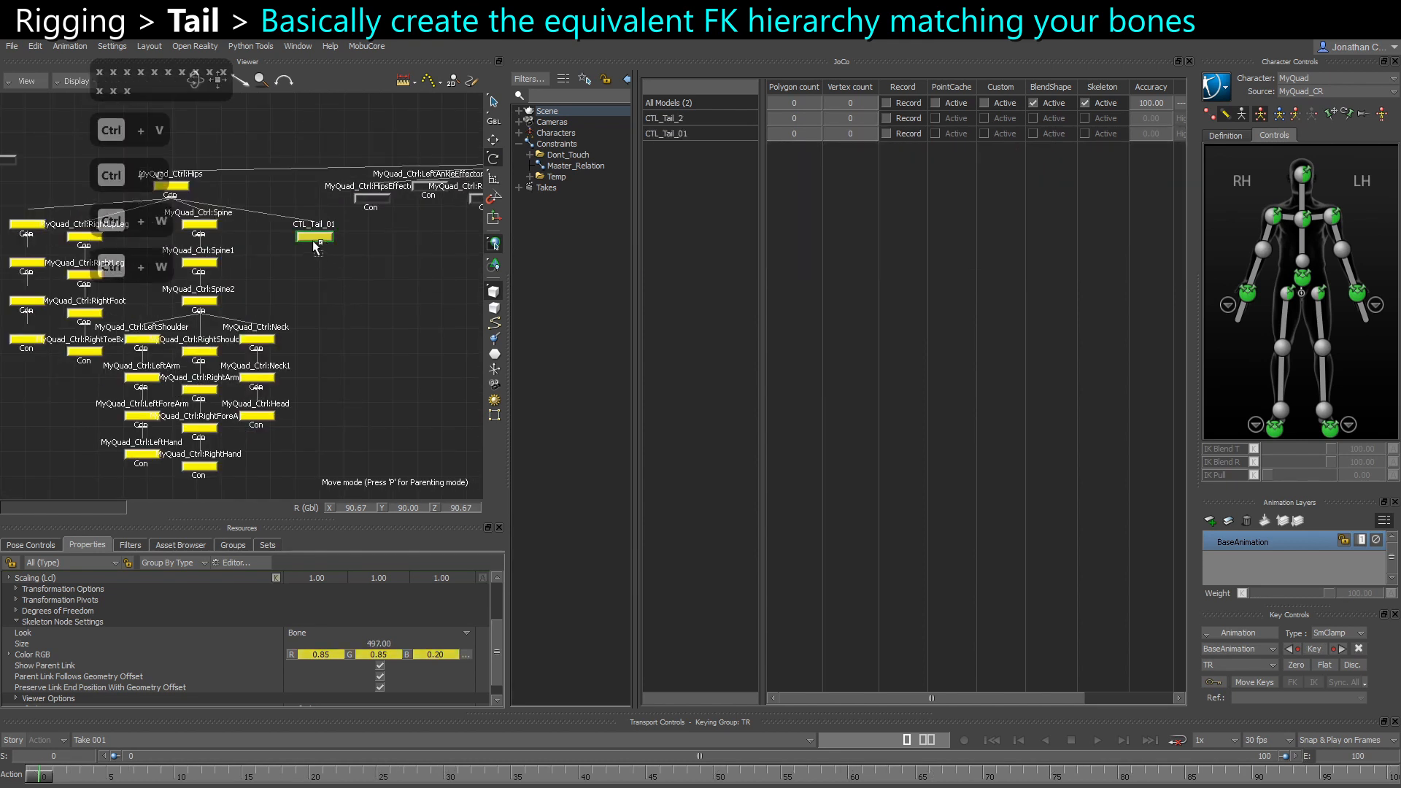
pyautogui.rightClick(326, 243)
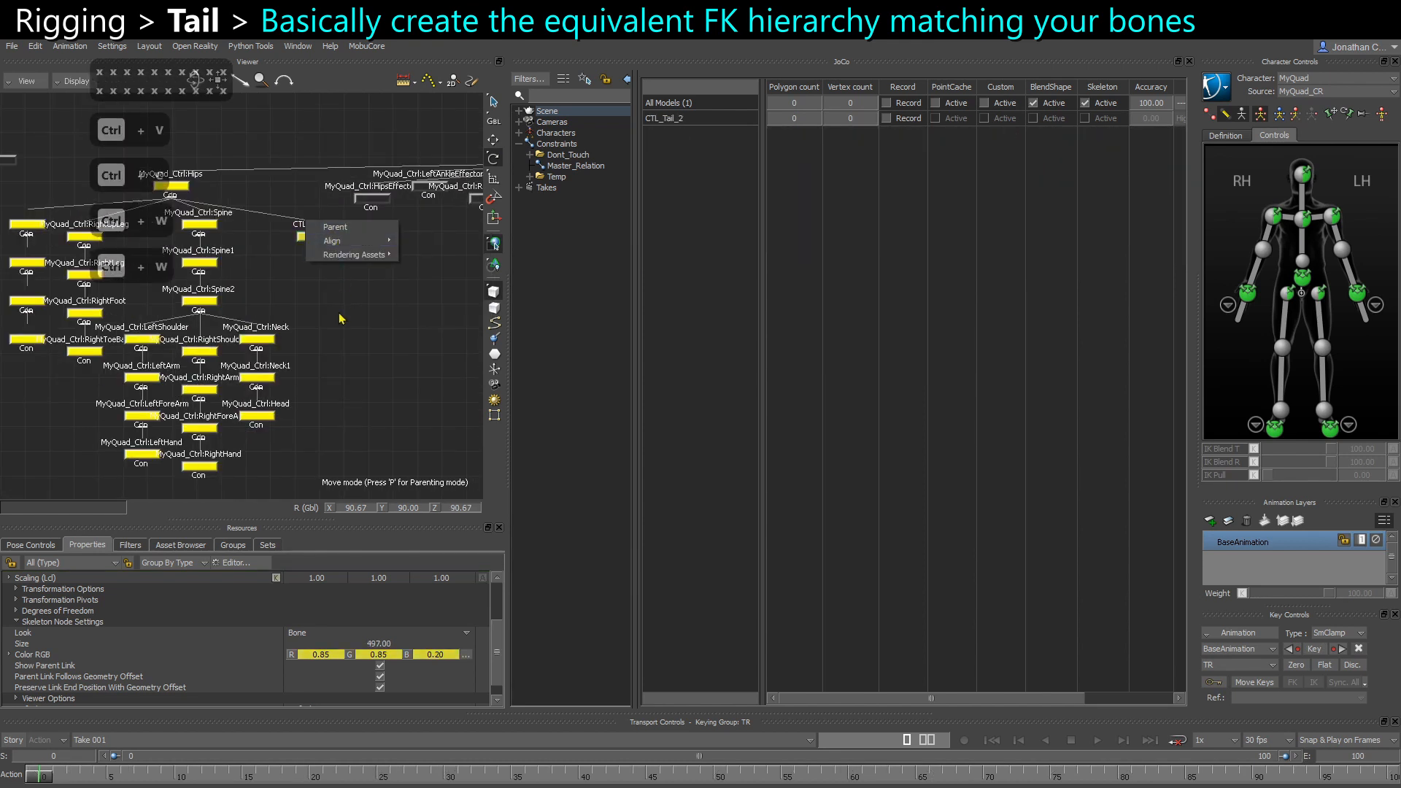
pyautogui.click(333, 229)
pyautogui.scroll(3, 292, 321)
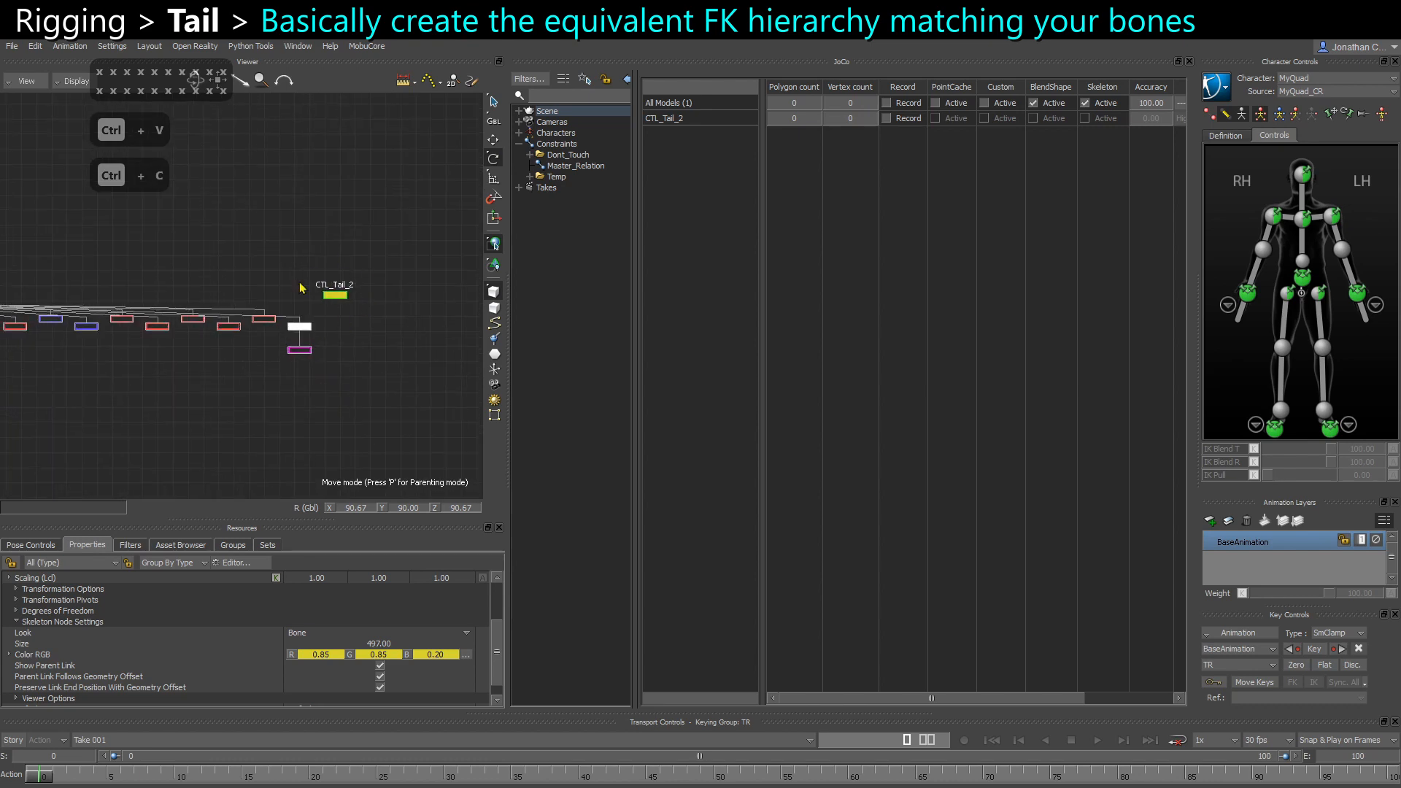
pyautogui.keyDown('shift'); pyautogui.moveTo(69, 395); pyautogui.dragTo(256, 335); pyautogui.keyUp('shift')
pyautogui.scroll(3, 191, 323)
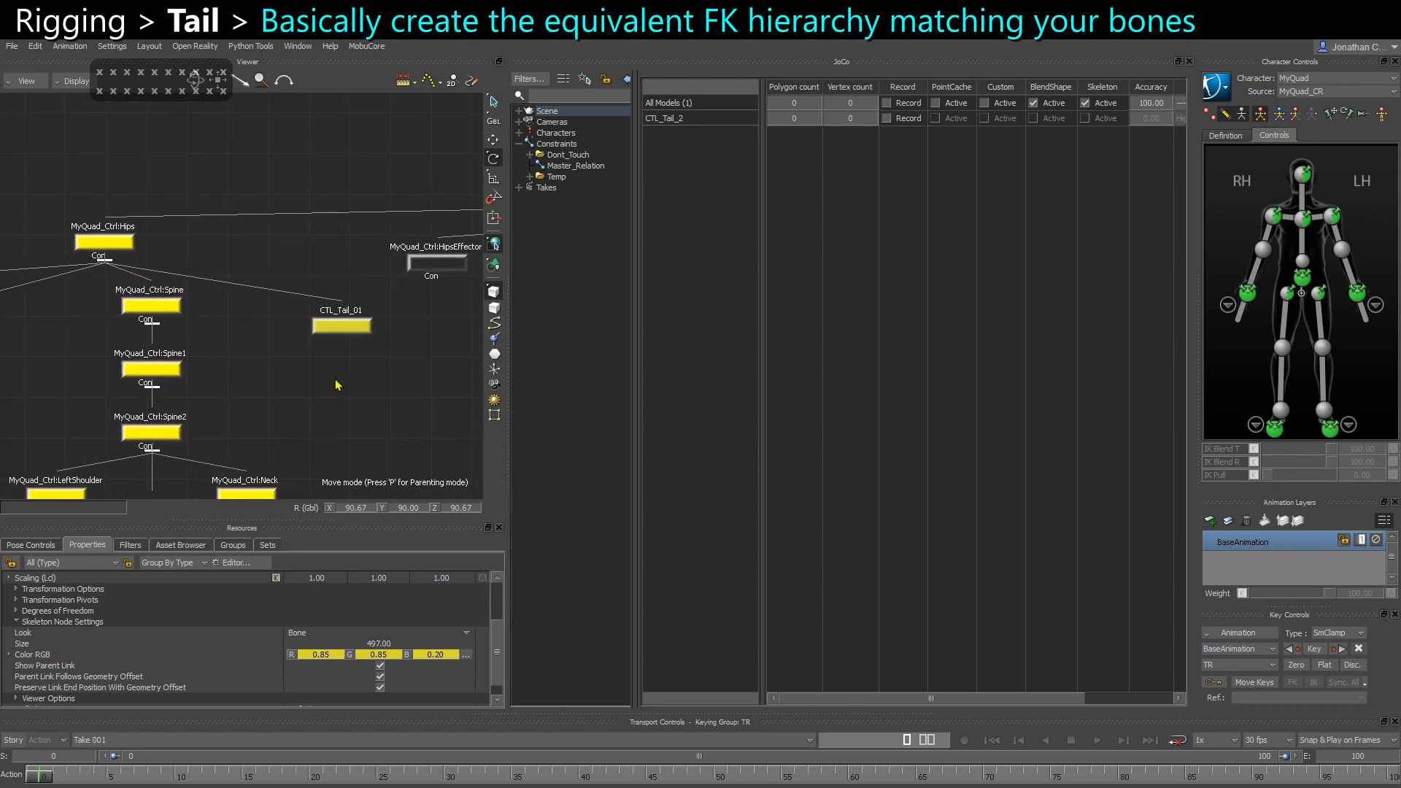
pyautogui.keyDown('ctrl'); pyautogui.click(352, 328); pyautogui.keyUp('ctrl')
pyautogui.moveTo(353, 323); pyautogui.dragTo(352, 324)
pyautogui.click(379, 316)
pyautogui.scroll(-2, 363, 397)
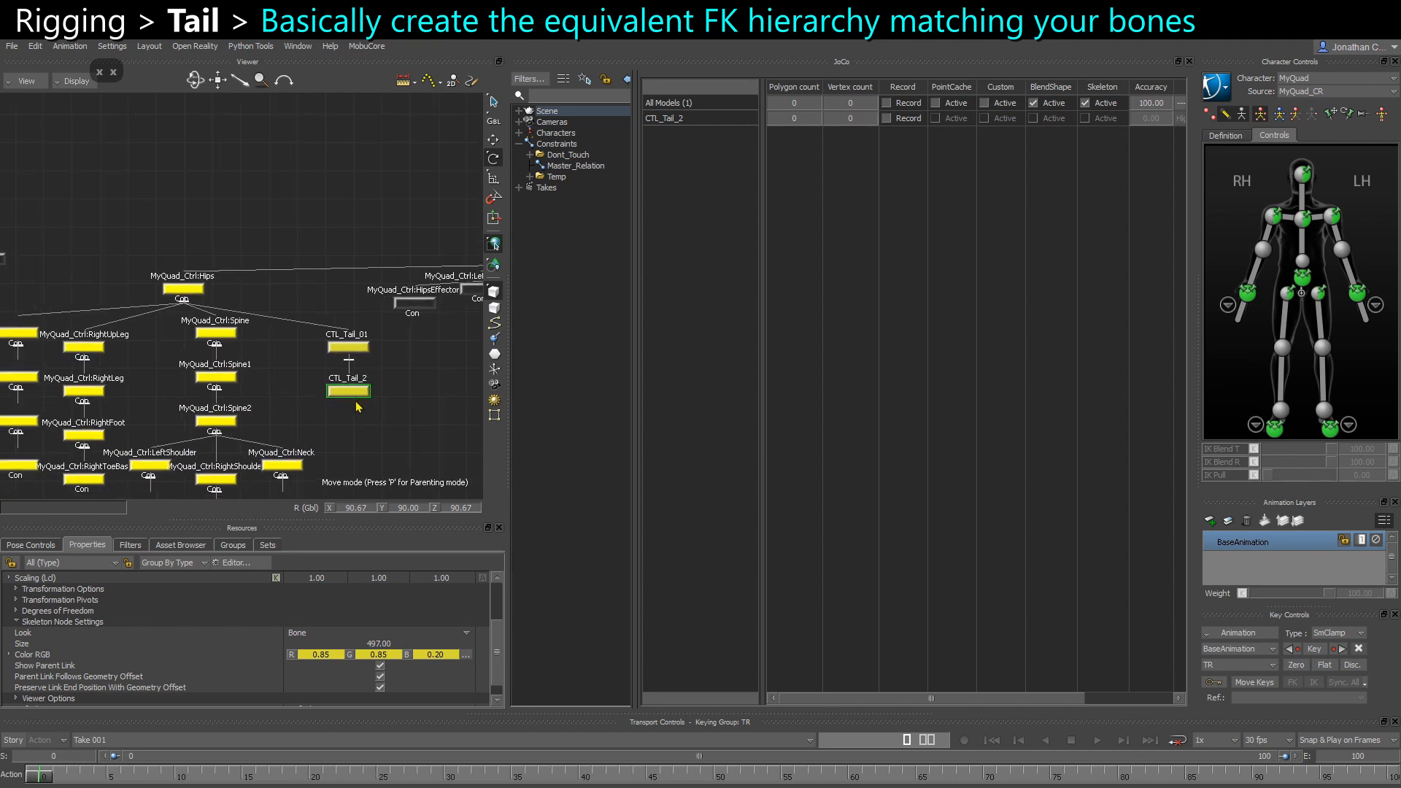
pyautogui.keyDown('shift'); pyautogui.moveTo(346, 407); pyautogui.dragTo(333, 352); pyautogui.keyUp('shift')
# Align the second tail control to the second tail bone in the perspective view
pyautogui.hotkey('ctrl', 'w')
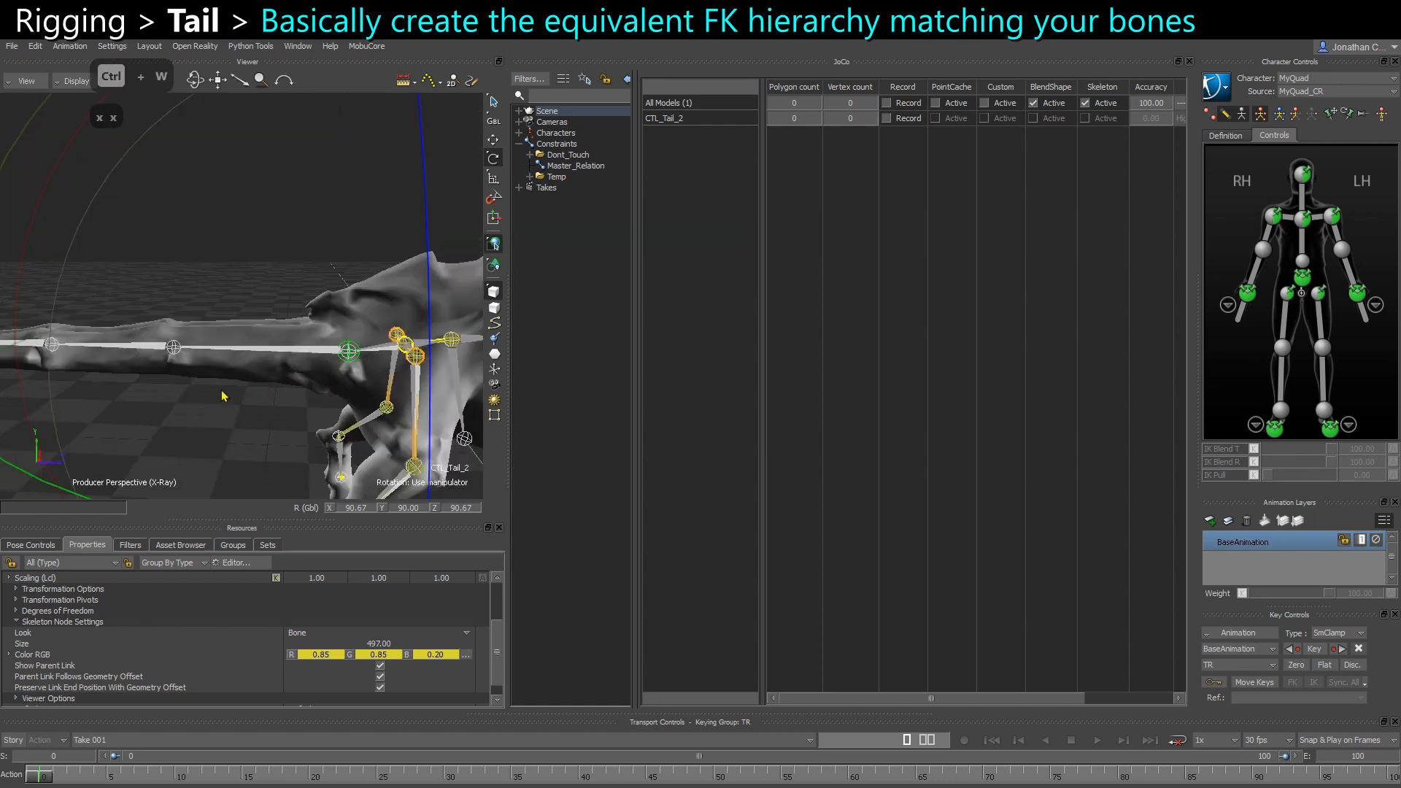
pyautogui.press('x')
pyautogui.moveTo(149, 348); pyautogui.dragTo(144, 329)
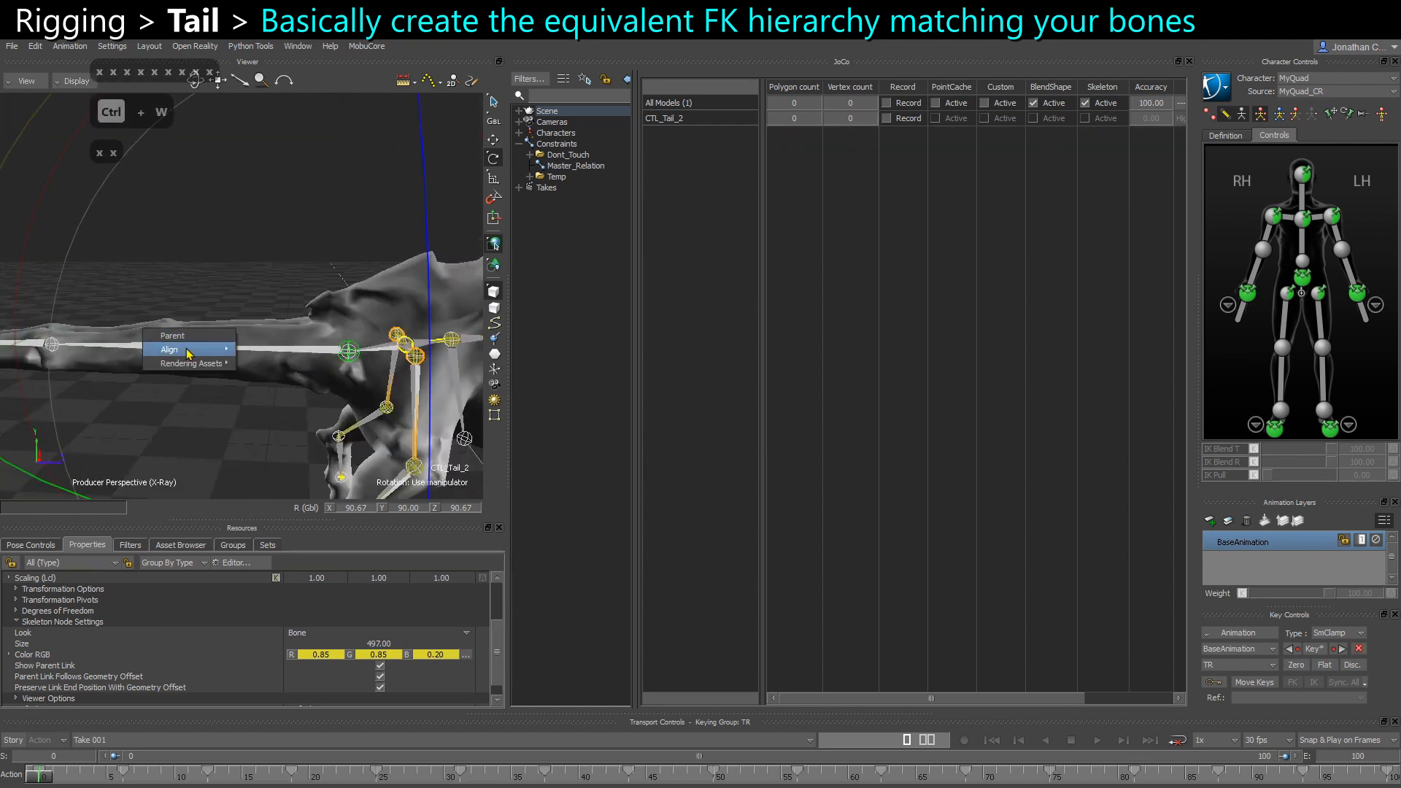
pyautogui.moveTo(188, 351)
pyautogui.click(292, 365)
# Duplicate the second tail control and align the copy to the third tail bone
pyautogui.keyDown('shift'); pyautogui.moveTo(161, 408); pyautogui.dragTo(163, 338); pyautogui.keyUp('shift')
pyautogui.hotkey('ctrl', 'c')
pyautogui.hotkey('ctrl', 'v')
pyautogui.press('x')
pyautogui.moveTo(201, 340)
pyautogui.click(321, 358)
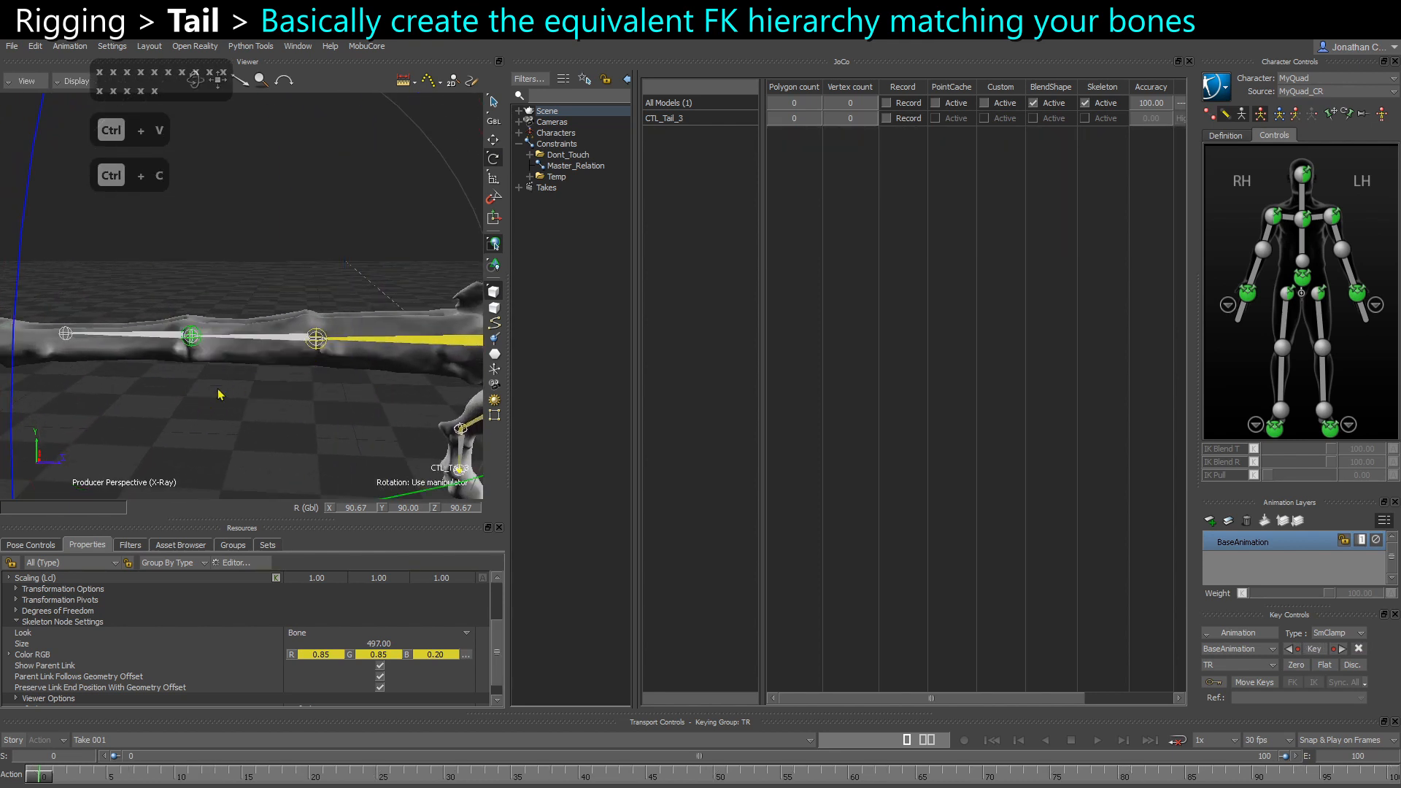
# Parent the third tail control under the second tail control in the schematic
pyautogui.keyDown('shift'); pyautogui.moveTo(217, 394); pyautogui.dragTo(226, 401); pyautogui.keyUp('shift')
pyautogui.hotkey('ctrl', 'w')
pyautogui.press('x')
pyautogui.moveTo(340, 362); pyautogui.dragTo(324, 335)
pyautogui.click(349, 328)
pyautogui.hotkey('ctrl', 'w')
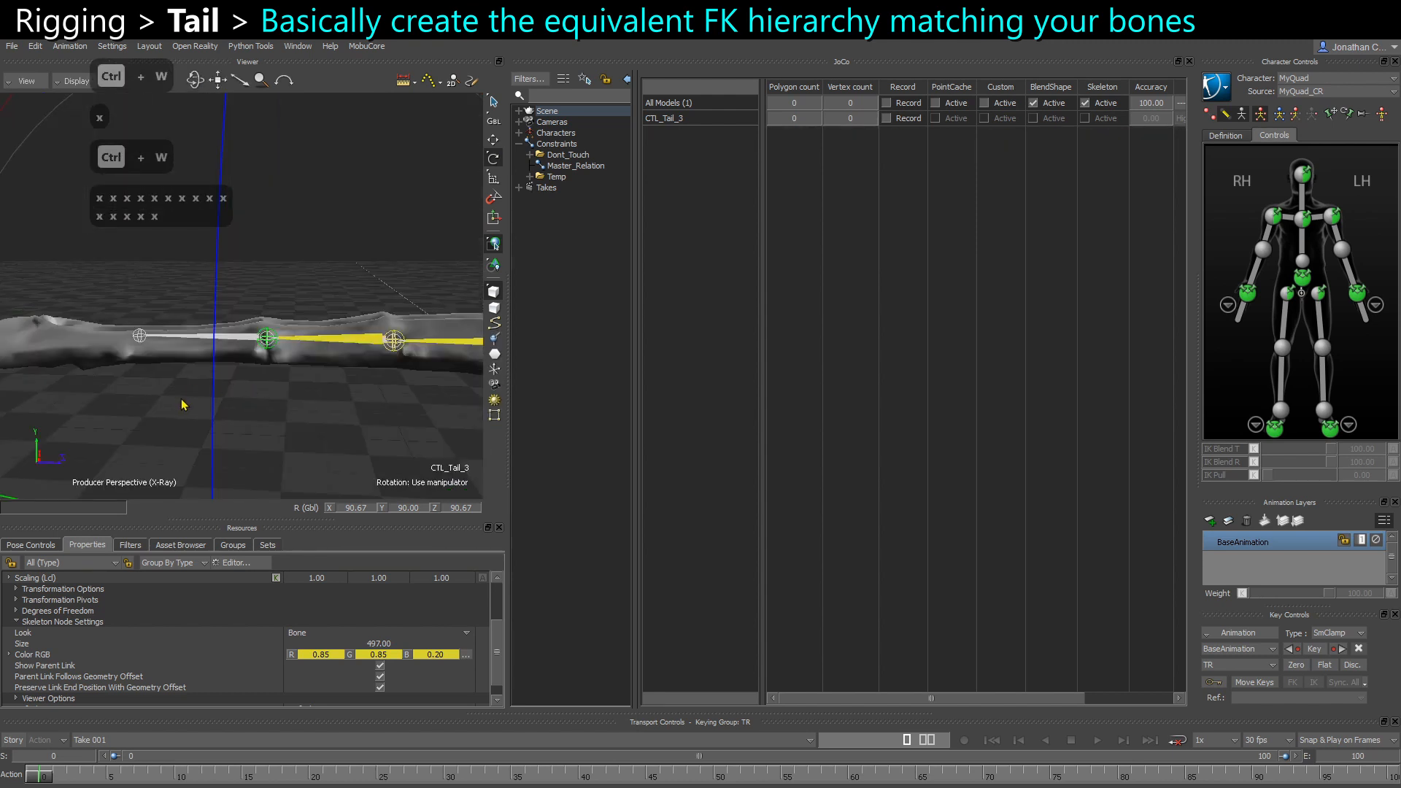
# Duplicate the third tail control and align the copy to the last tail bone
pyautogui.hotkey('ctrl', 'c')
pyautogui.hotkey('ctrl', 'v')
pyautogui.press('x')
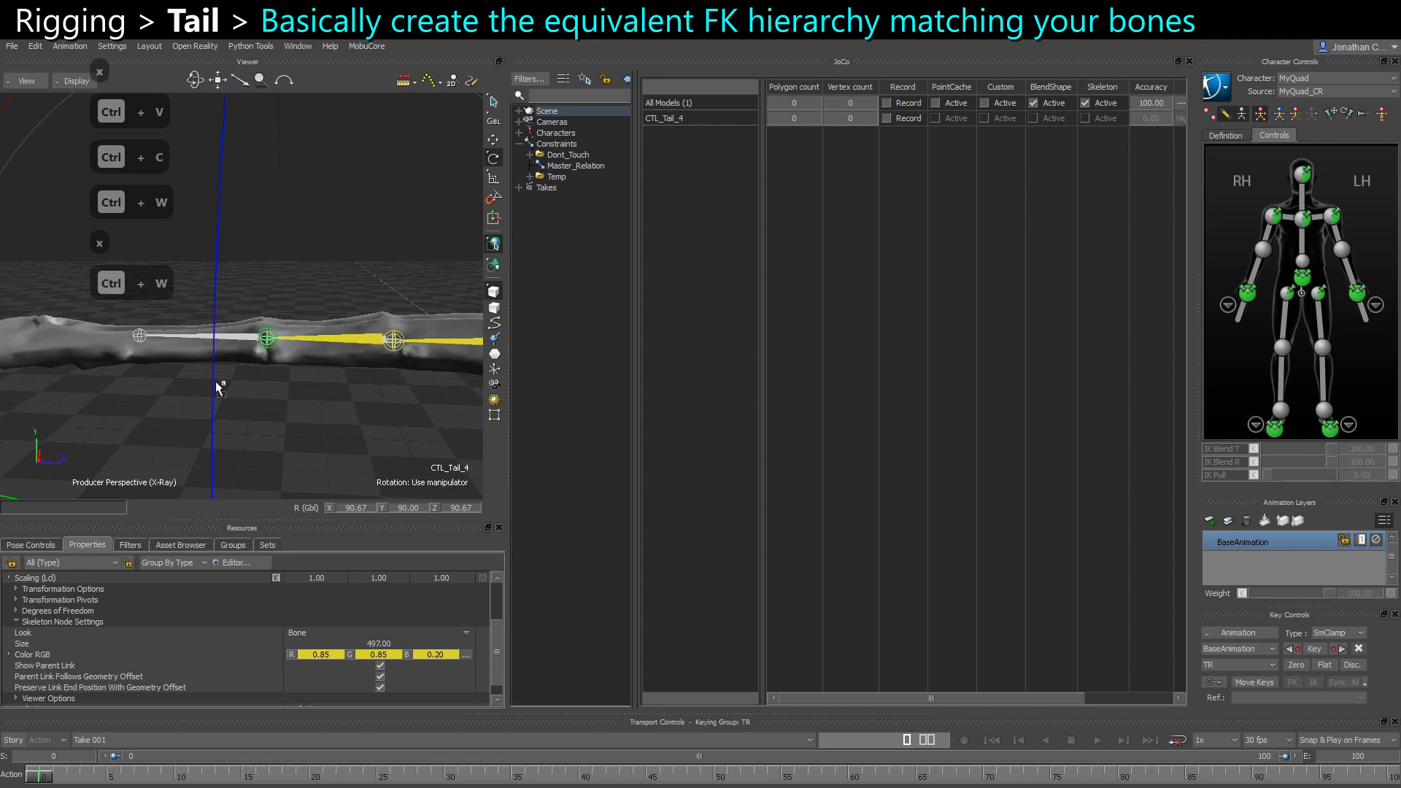
pyautogui.click(141, 337)
pyautogui.moveTo(141, 337); pyautogui.dragTo(267, 337)
pyautogui.click(283, 348)
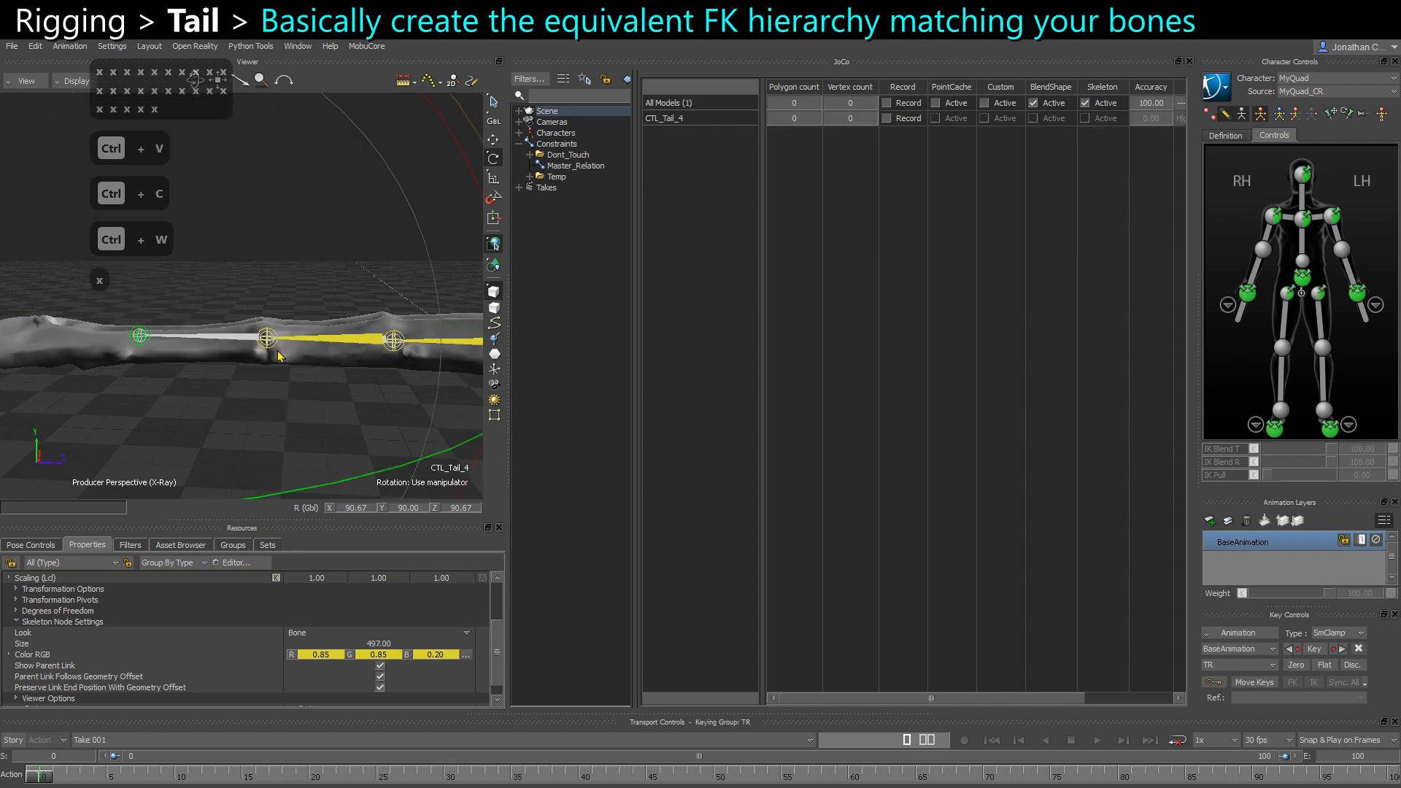
# Parent the fourth tail control under the third tail control in the schematic
pyautogui.hotkey('ctrl', 'w')
pyautogui.press('x')
pyautogui.moveTo(350, 399); pyautogui.dragTo(715, 313)
pyautogui.click(381, 369)
# Examine the MyQuad bone hierarchy and compare it with the separate FK control hierarchy in the schematic
pyautogui.scroll(-4, 406, 381)
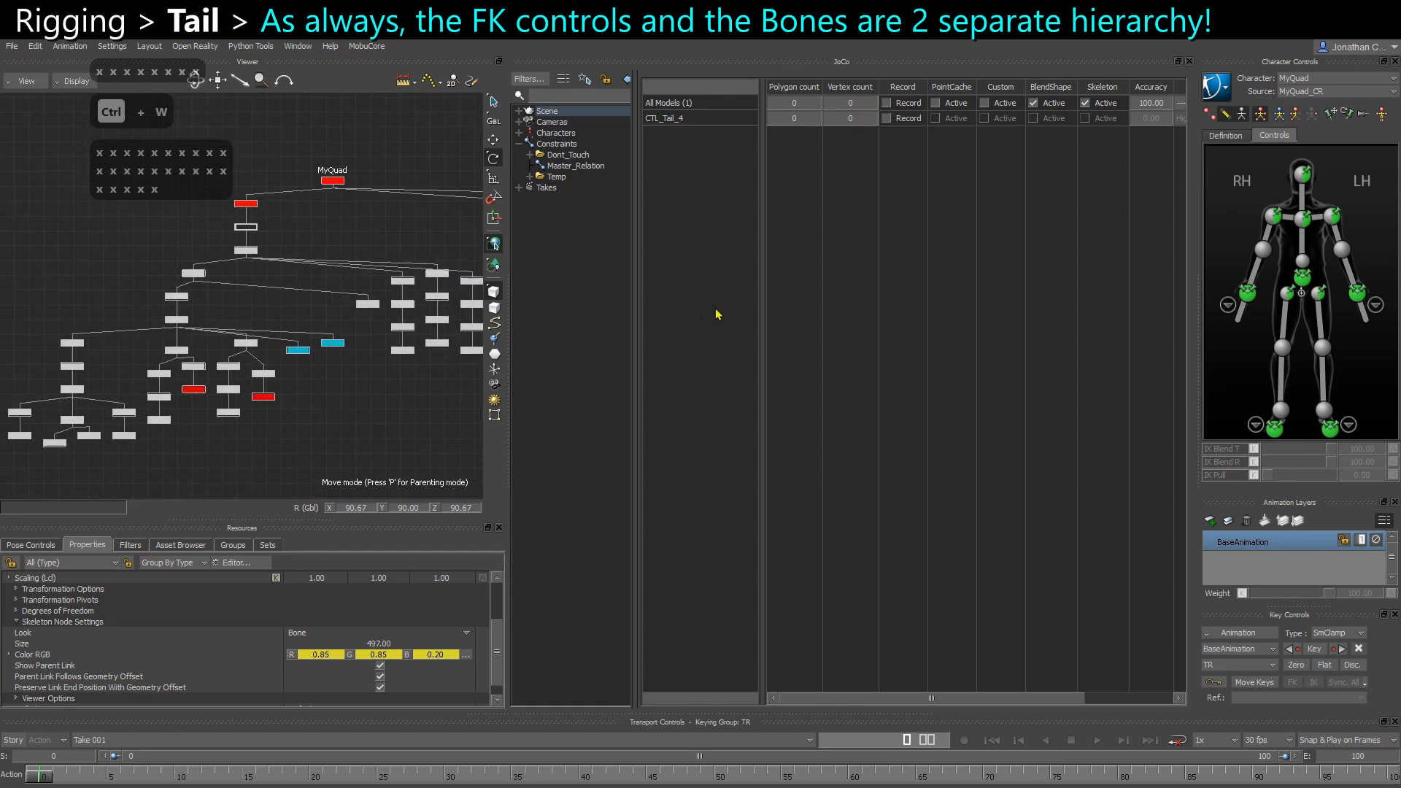
pyautogui.scroll(2, 270, 262)
pyautogui.keyDown('ctrl'); pyautogui.moveTo(270, 262); pyautogui.dragTo(280, 264); pyautogui.keyUp('ctrl')
pyautogui.keyDown('ctrl'); pyautogui.moveTo(322, 328); pyautogui.dragTo(294, 344); pyautogui.keyUp('ctrl')
pyautogui.keyDown('shift'); pyautogui.moveTo(436, 413); pyautogui.dragTo(7, 416); pyautogui.keyUp('shift')
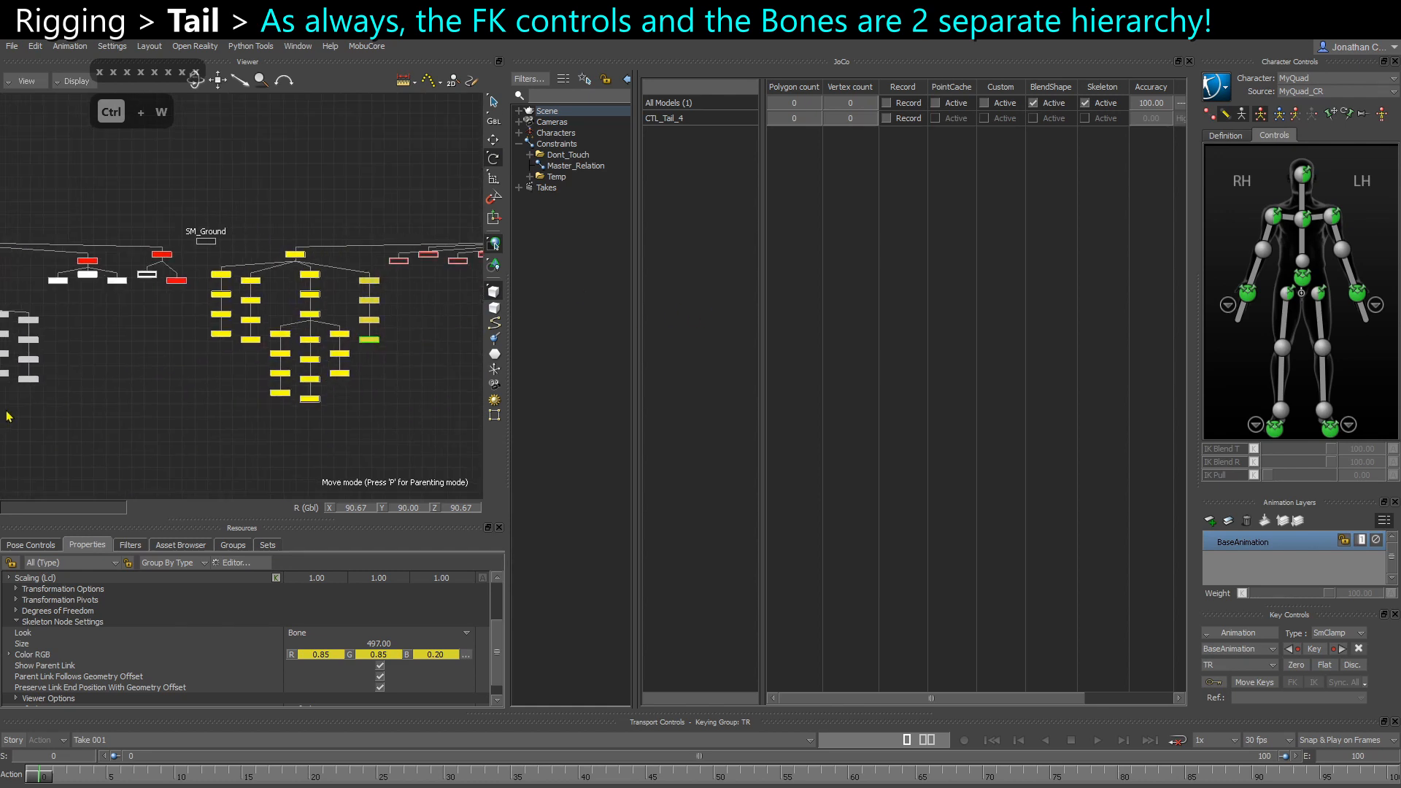
pyautogui.keyDown('shift'); pyautogui.moveTo(142, 354); pyautogui.dragTo(392, 319); pyautogui.keyUp('shift')
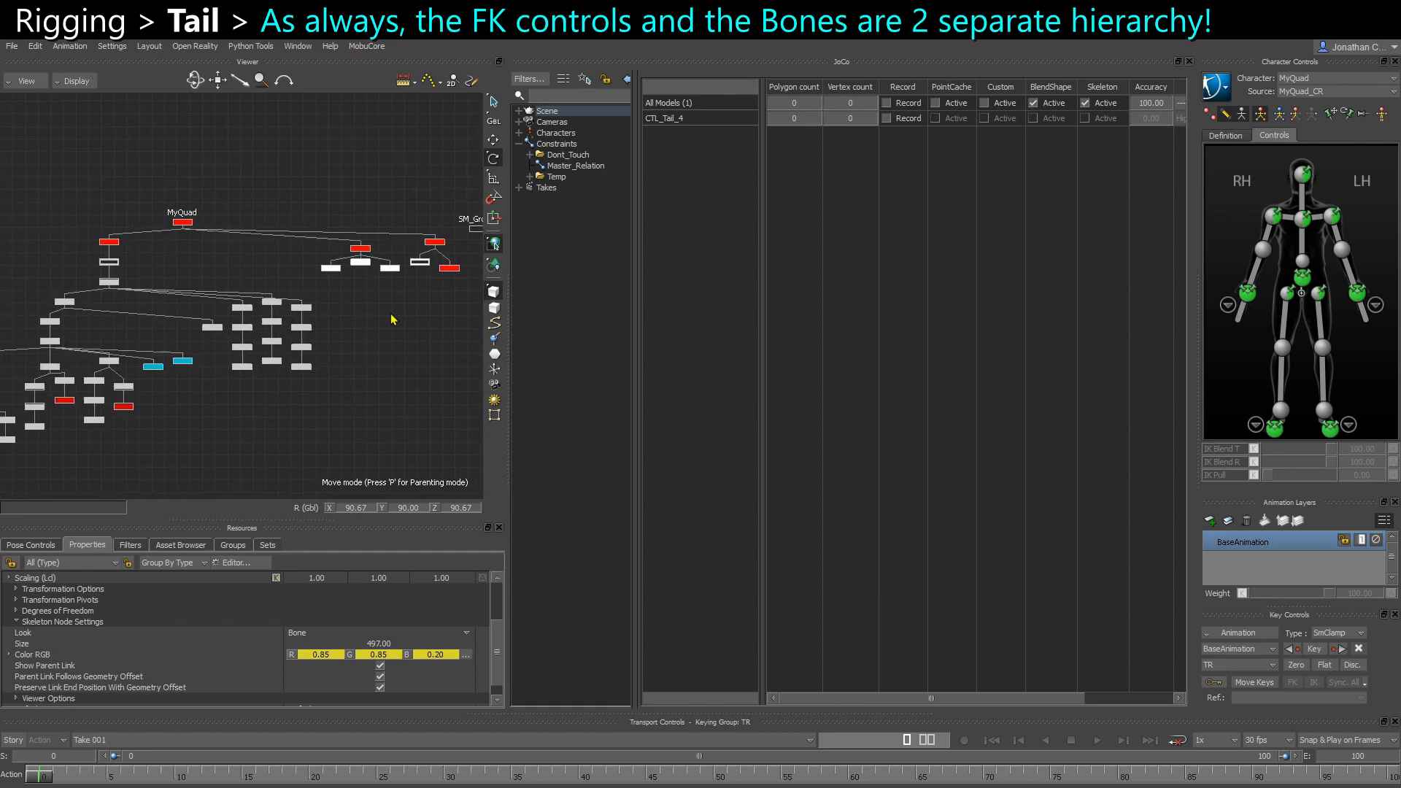
pyautogui.keyDown('shift'); pyautogui.moveTo(367, 378); pyautogui.dragTo(0, 411); pyautogui.keyUp('shift')
pyautogui.keyDown('ctrl'); pyautogui.moveTo(229, 347); pyautogui.dragTo(281, 285); pyautogui.keyUp('ctrl')
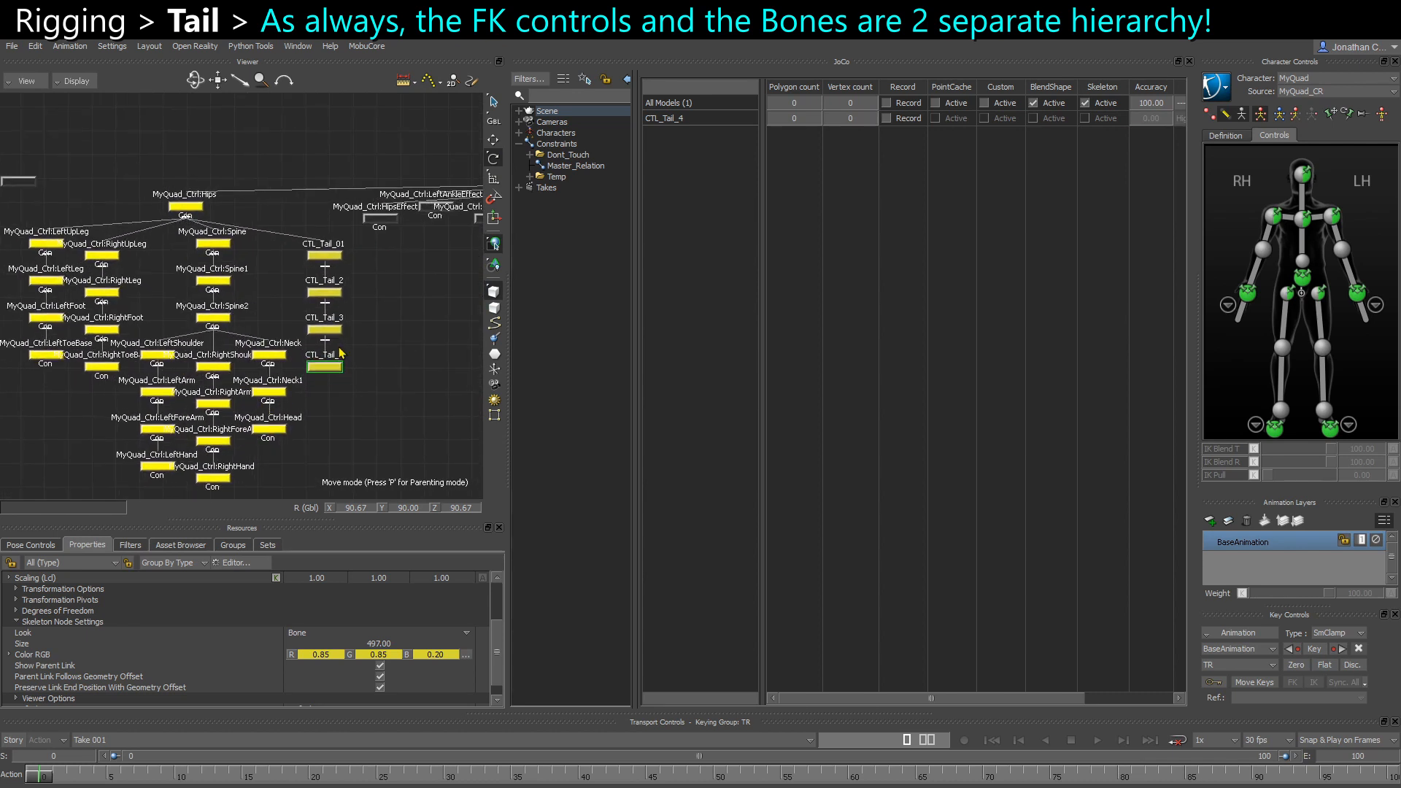
# Rename the second, third and fourth tail controls as CTL_Tail_02, CTL_Tail_03 and CTL_Tail_04
pyautogui.keyDown('ctrl'); pyautogui.moveTo(335, 350); pyautogui.dragTo(331, 298); pyautogui.keyUp('ctrl')
pyautogui.rightClick(328, 287)
pyautogui.click(368, 388)
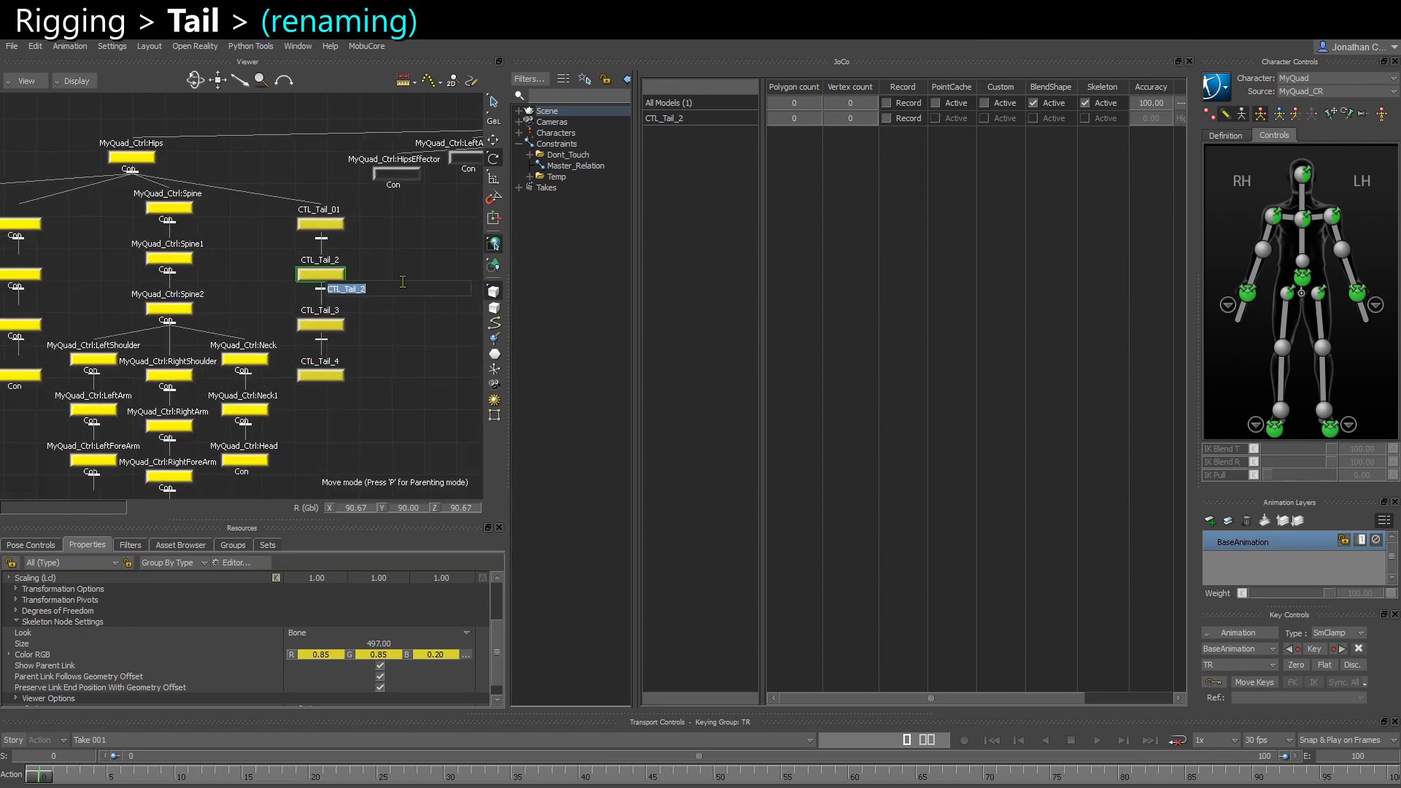
pyautogui.press('Right')
pyautogui.press('BackSpace')
pyautogui.press('Left')
pyautogui.press('Right')
pyautogui.write('02')
pyautogui.press('Return')
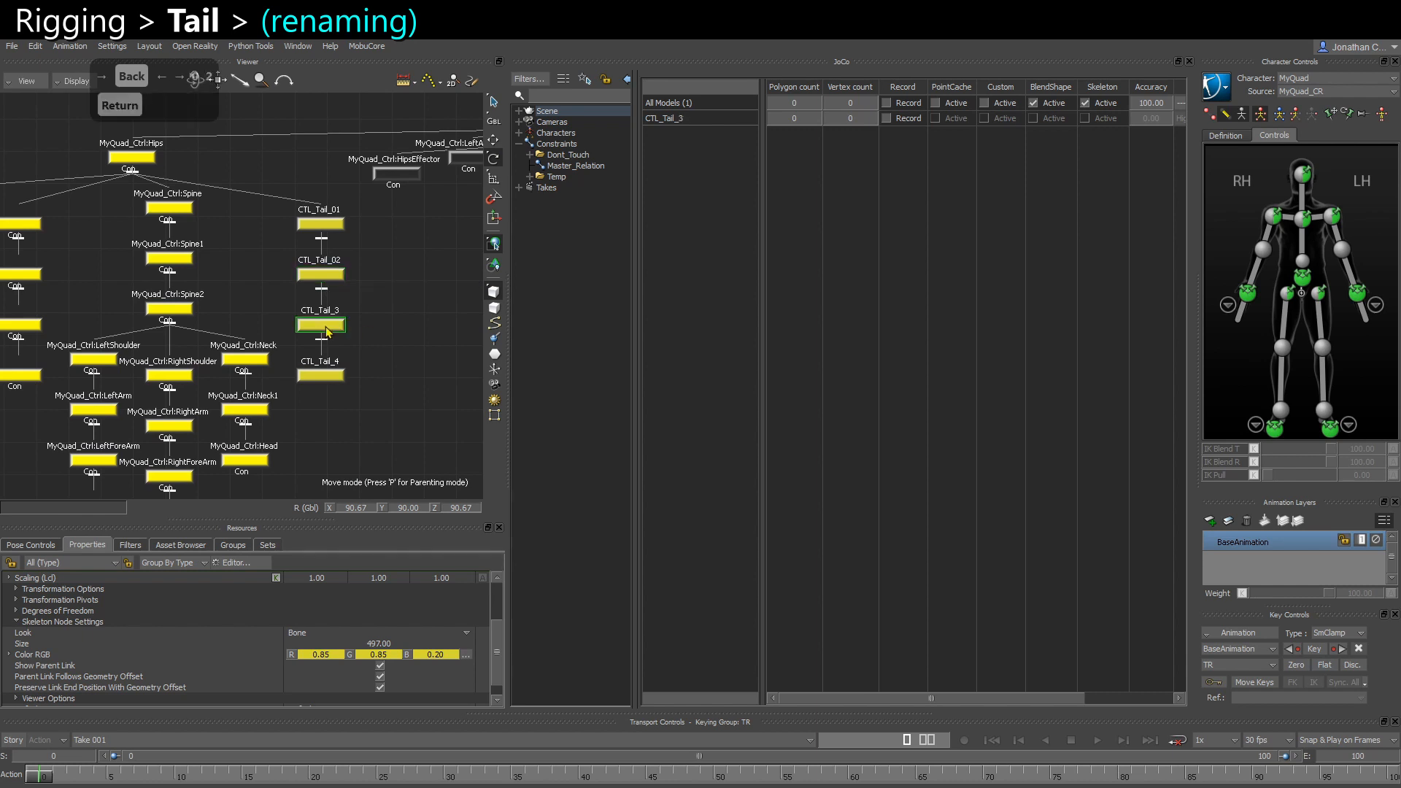
pyautogui.rightClick(325, 326)
pyautogui.click(367, 427)
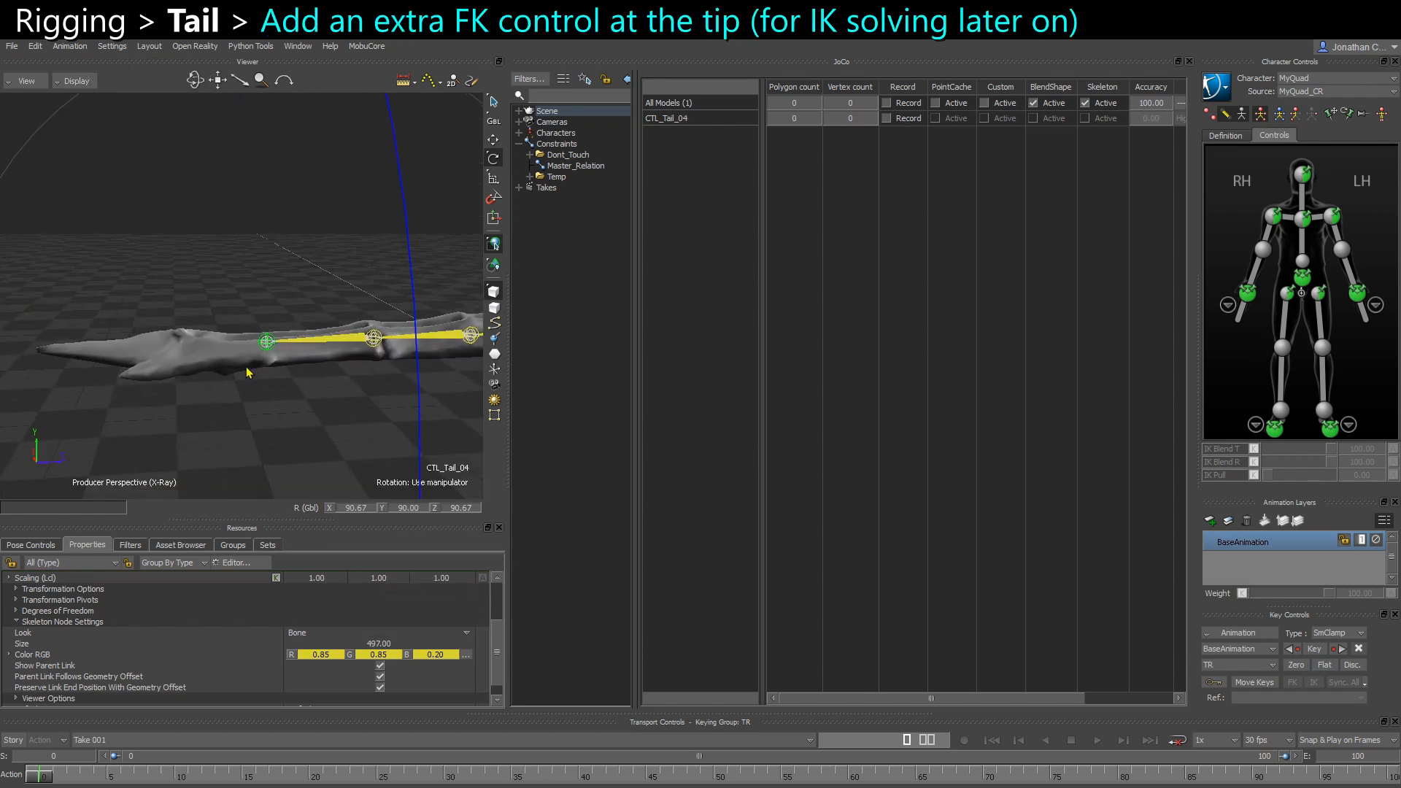
# Duplicate CTL_Tail_04 and parent the copy under it as an extra control for the tail tip
pyautogui.keyDown('ctrl'); pyautogui.keyDown('shift'); pyautogui.moveTo(247, 372); pyautogui.dragTo(251, 370); pyautogui.keyUp('shift'); pyautogui.keyUp('ctrl')
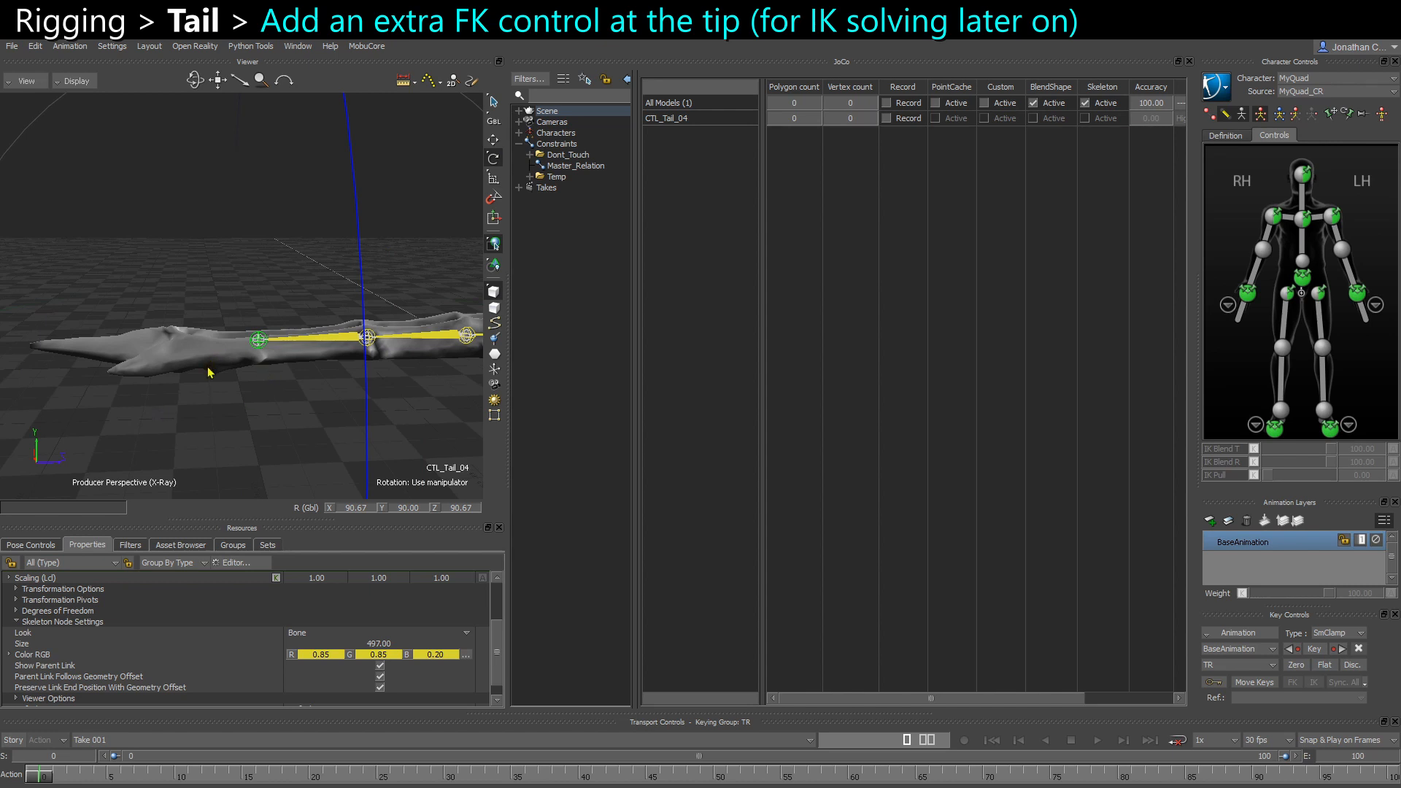
pyautogui.hotkey('ctrl', 'w')
pyautogui.hotkey('ctrl', 'c')
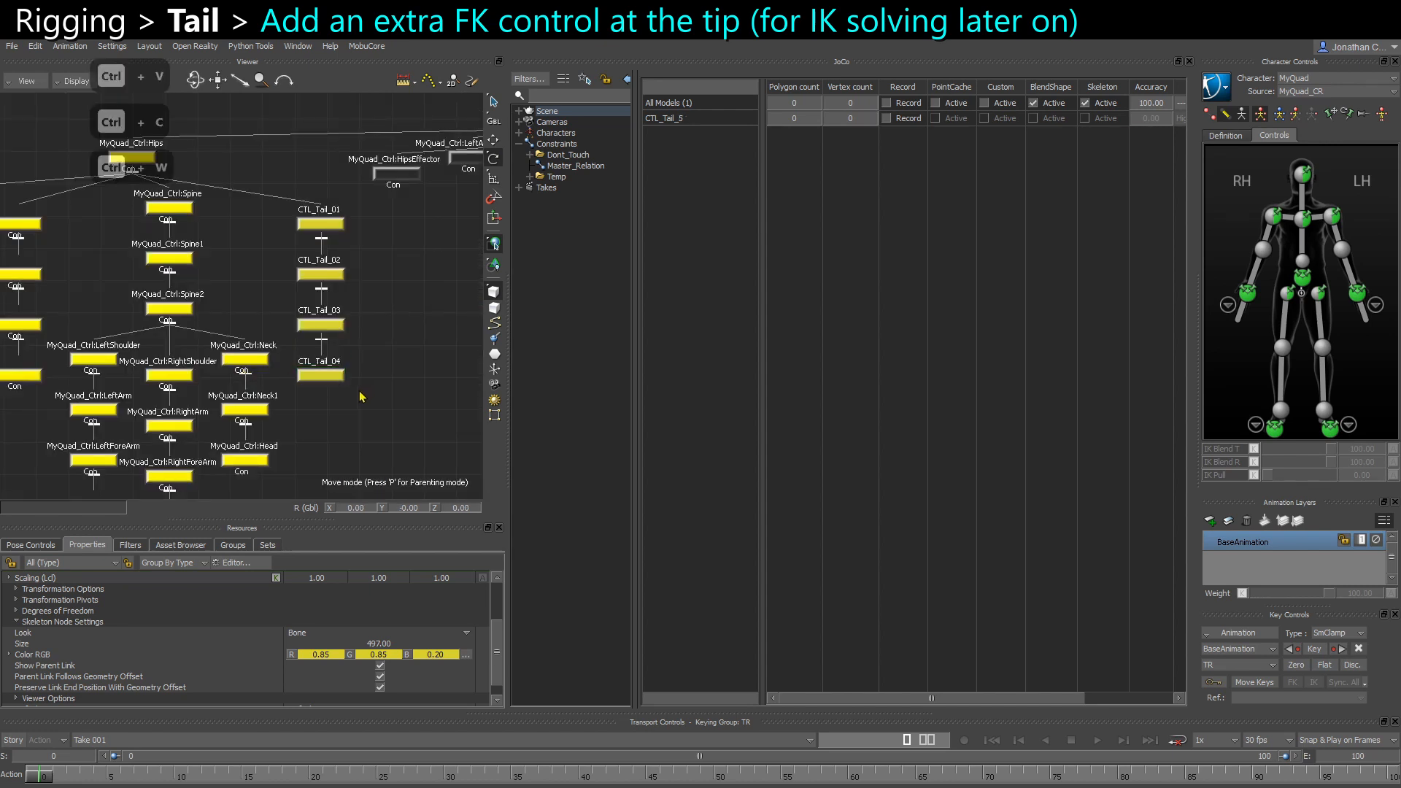
pyautogui.hotkey('ctrl', 'v')
pyautogui.click(363, 371)
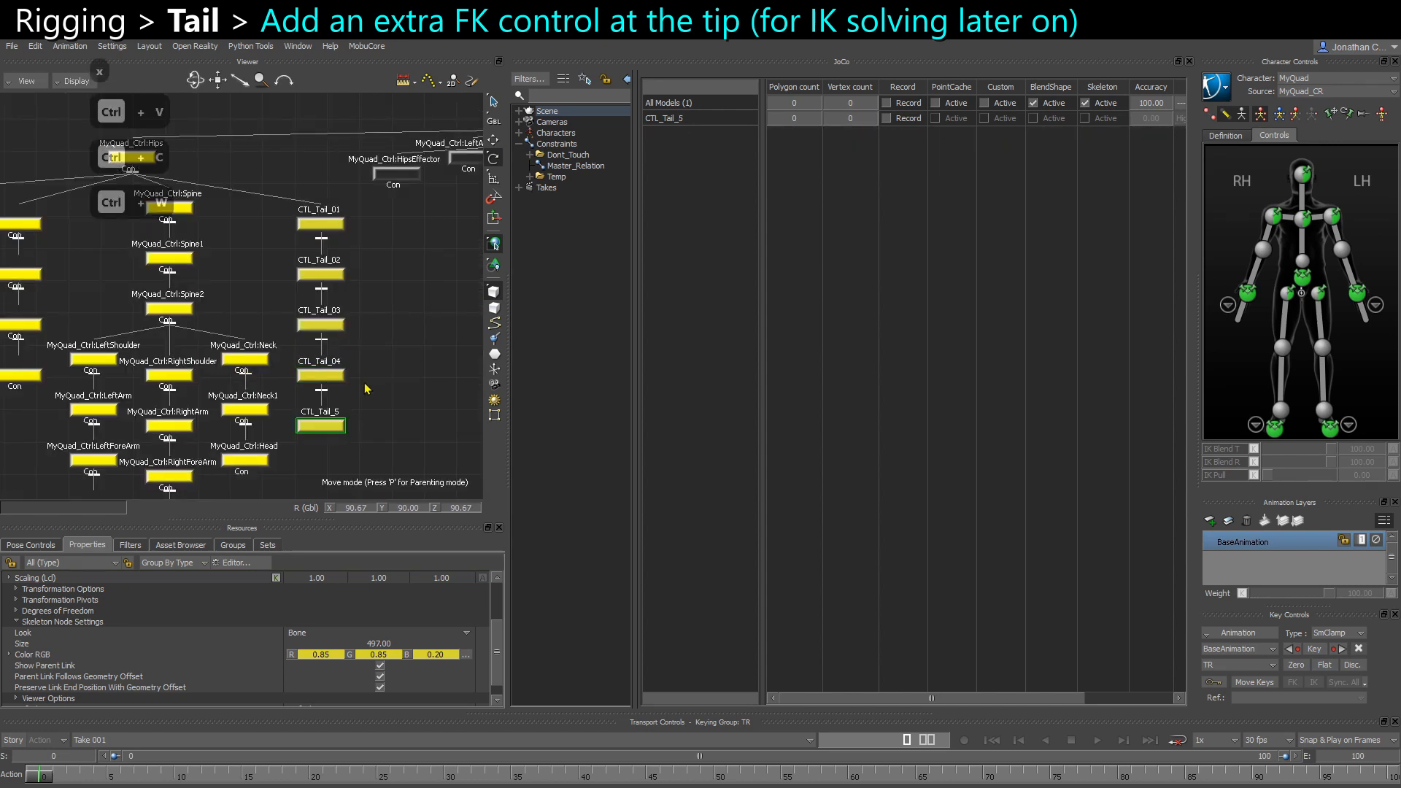
# Rename the extra tail control at the end of the chain as CTL_Tail_05
pyautogui.rightClick(338, 431)
pyautogui.click(368, 541)
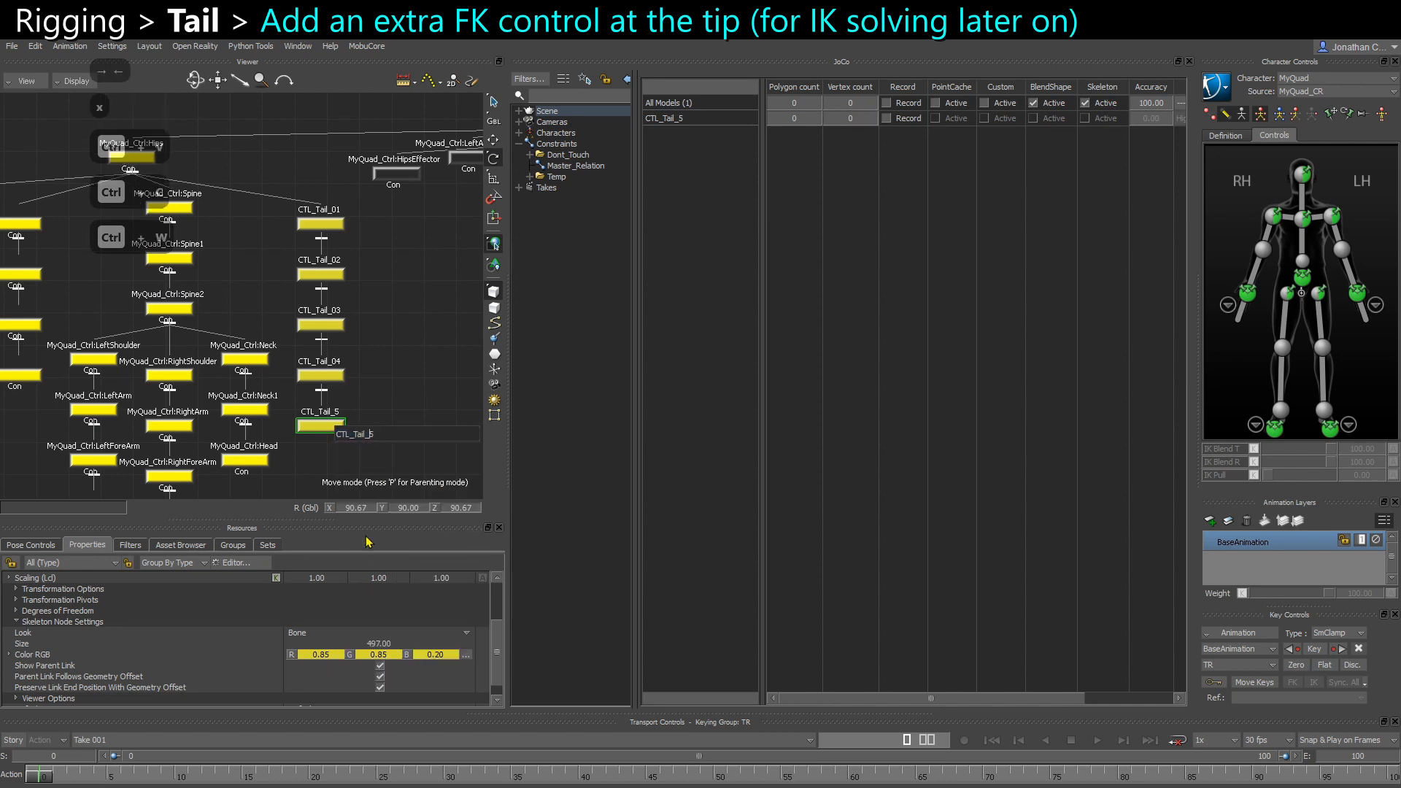
pyautogui.write('0')
pyautogui.press('Return')
# Move CTL_Tail_05 along the tail to the mesh tip, at about -717 on global Z
pyautogui.hotkey('ctrl', 'w')
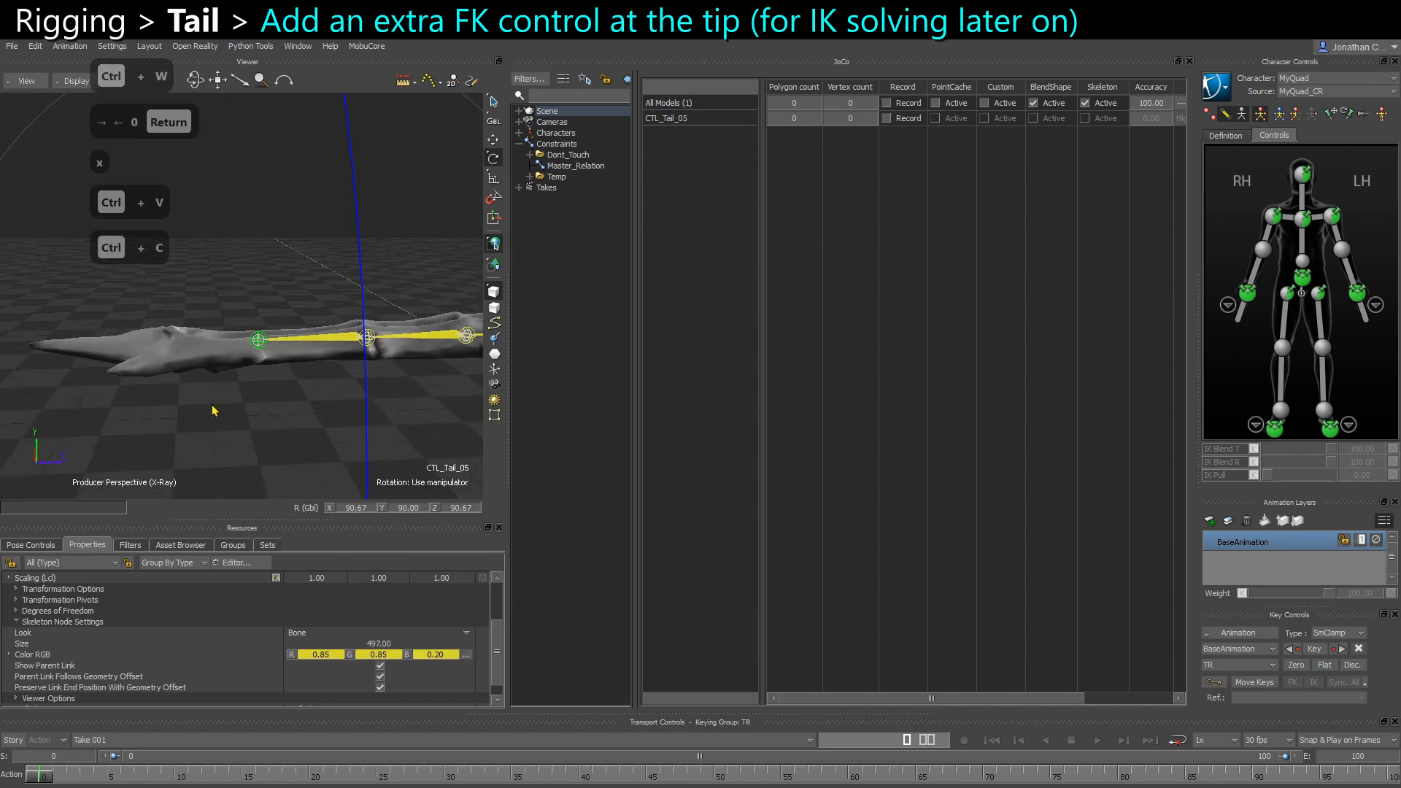
pyautogui.press('w')
pyautogui.moveTo(406, 341); pyautogui.dragTo(183, 343)
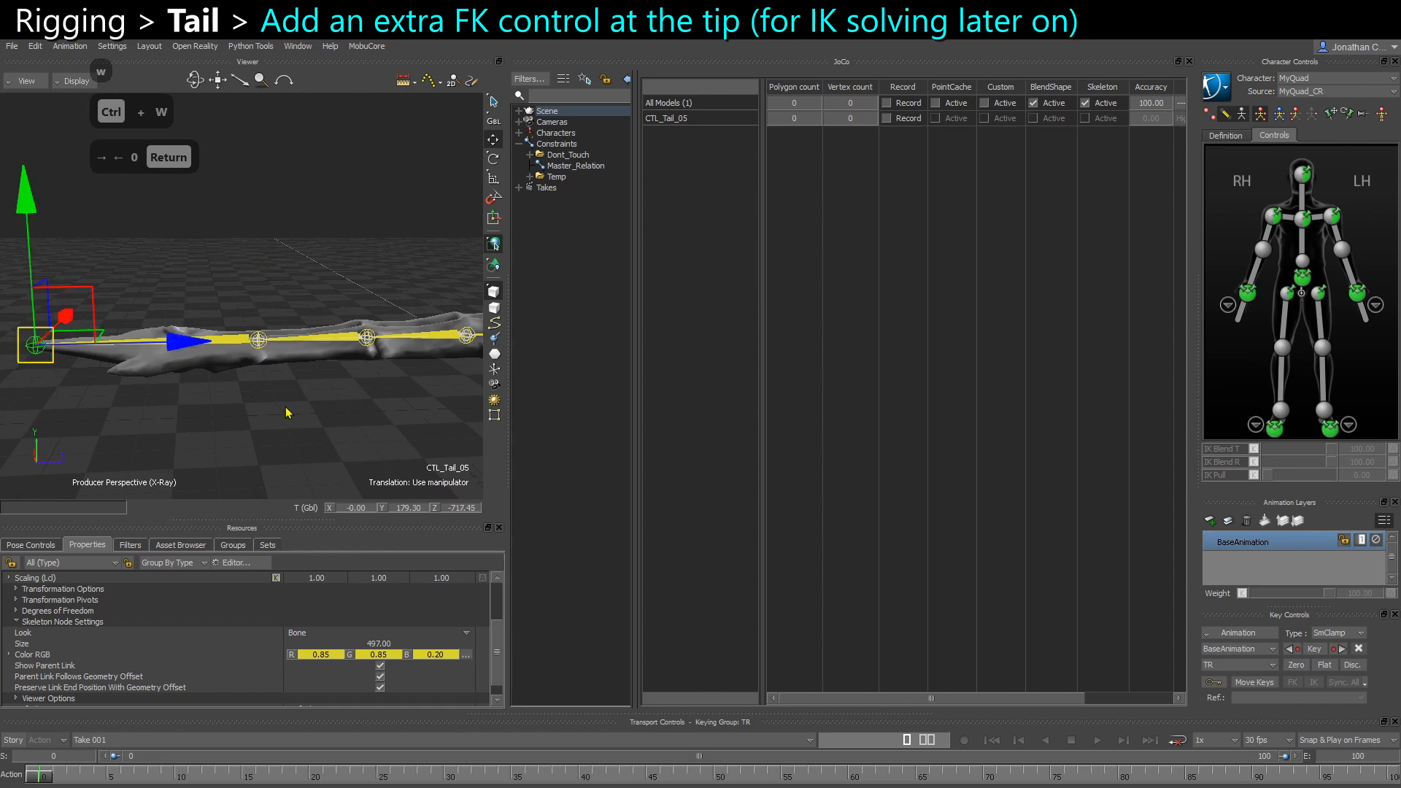
pyautogui.keyDown('alt'); pyautogui.moveTo(286, 413); pyautogui.dragTo(267, 410); pyautogui.keyUp('alt')
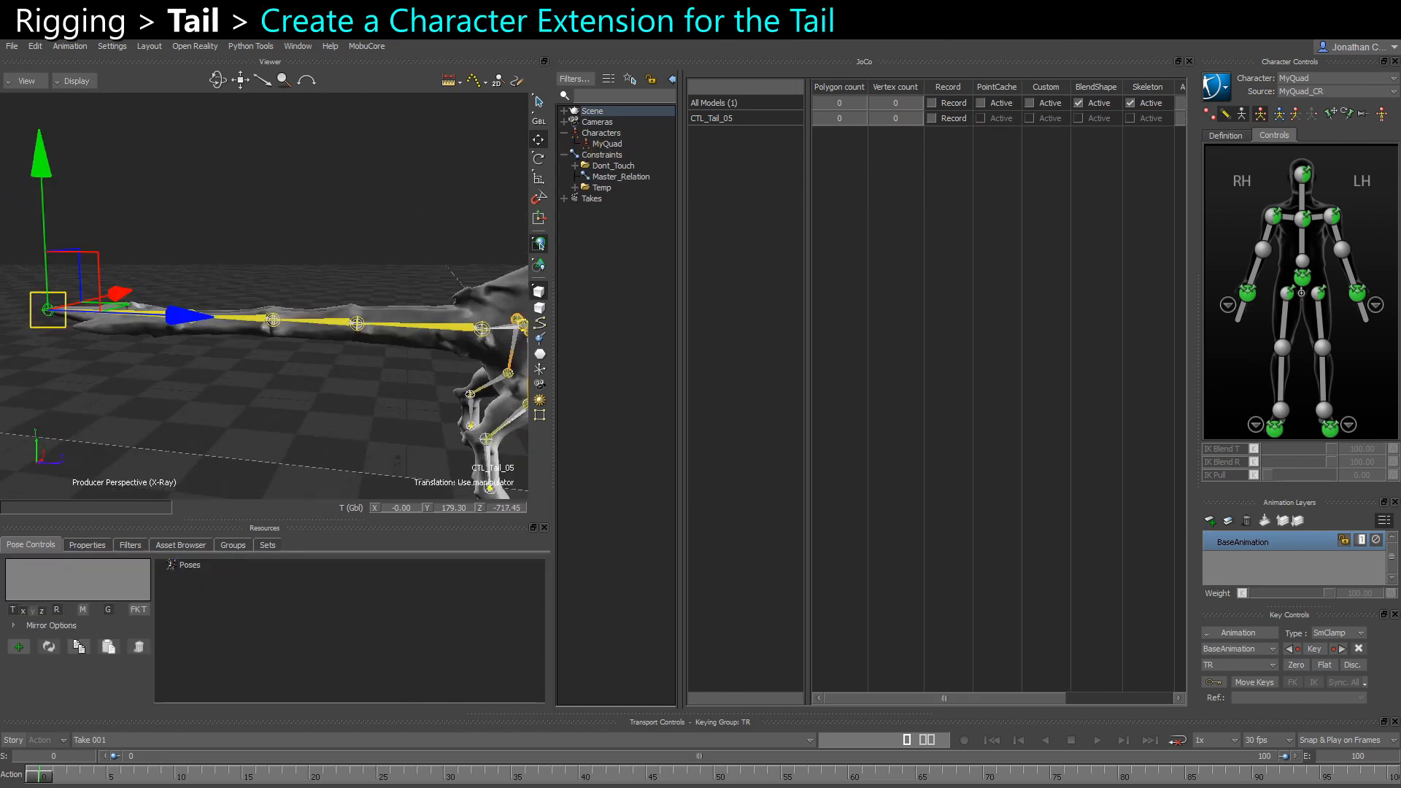
# Create a character extension from the MyQuad character in the Navigator
pyautogui.moveTo(1400, 400); pyautogui.dragTo(557, 170)
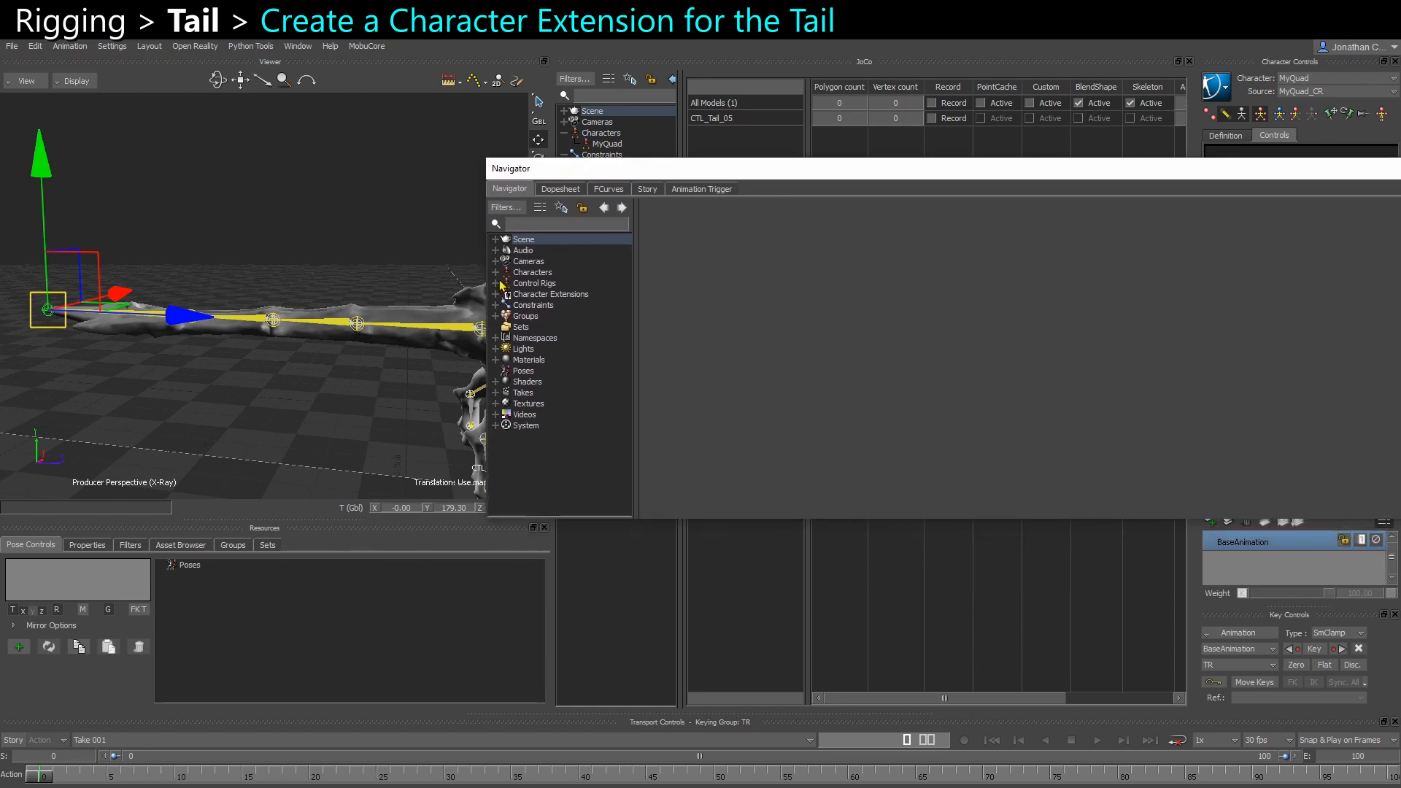
pyautogui.click(495, 294)
pyautogui.moveTo(638, 357); pyautogui.dragTo(656, 357)
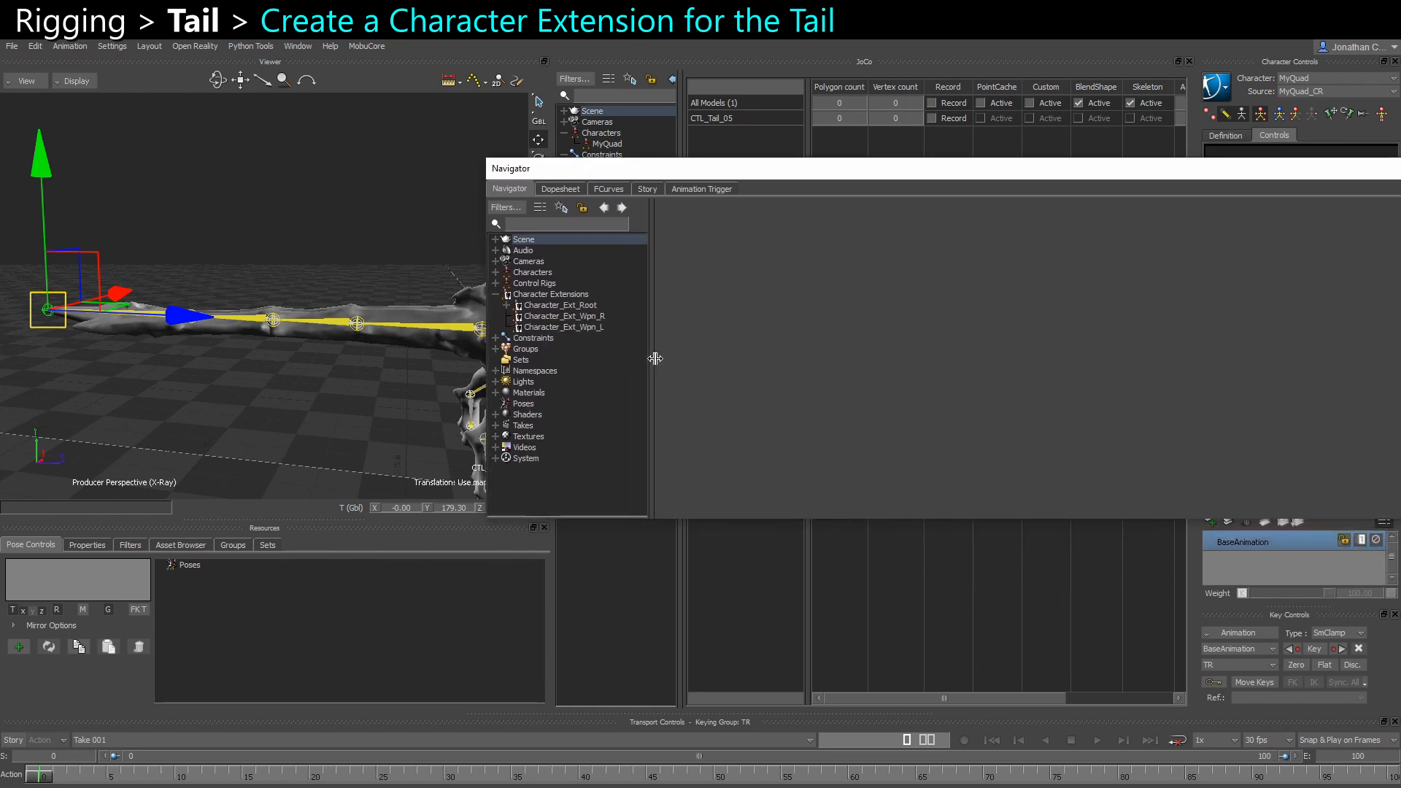
pyautogui.click(496, 272)
pyautogui.click(538, 282)
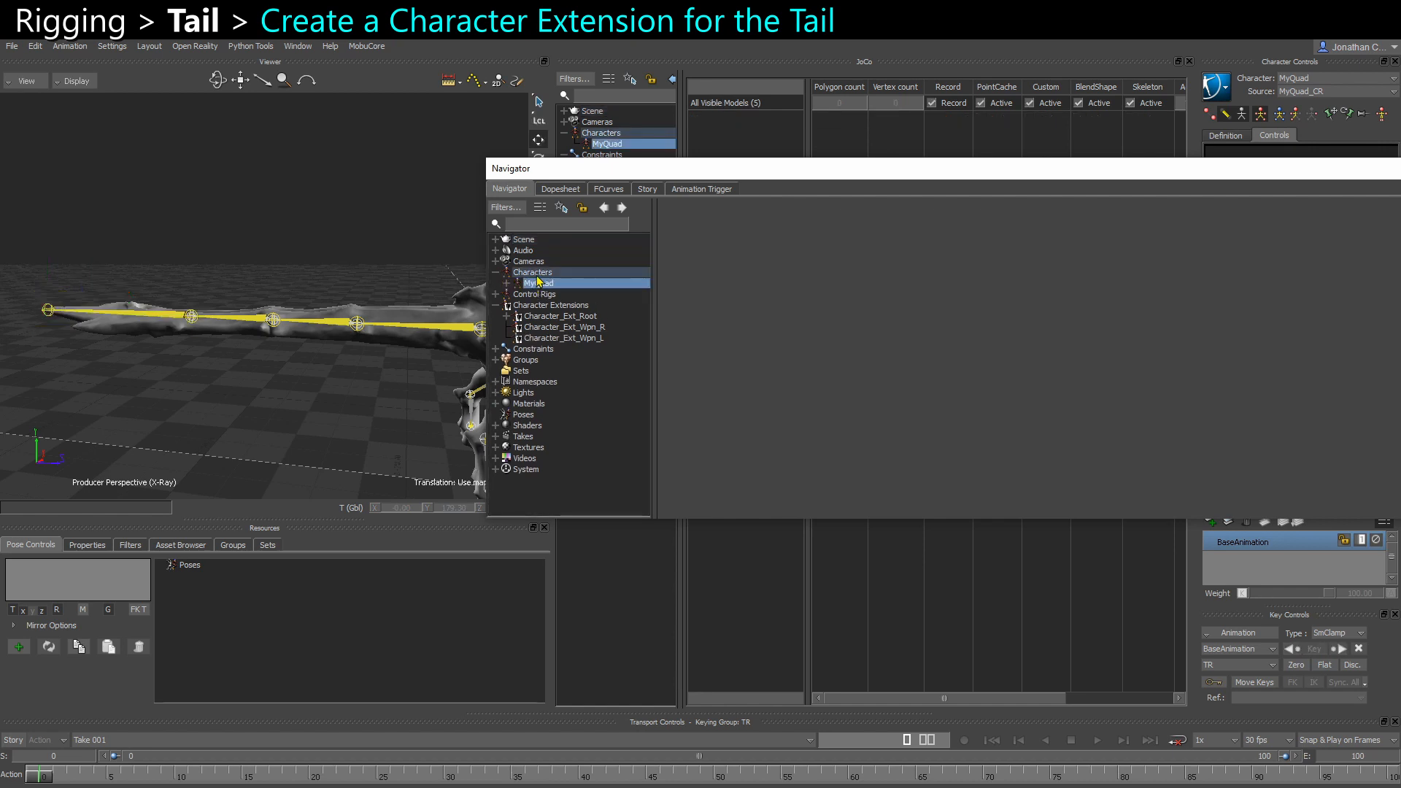
pyautogui.rightClick(545, 290)
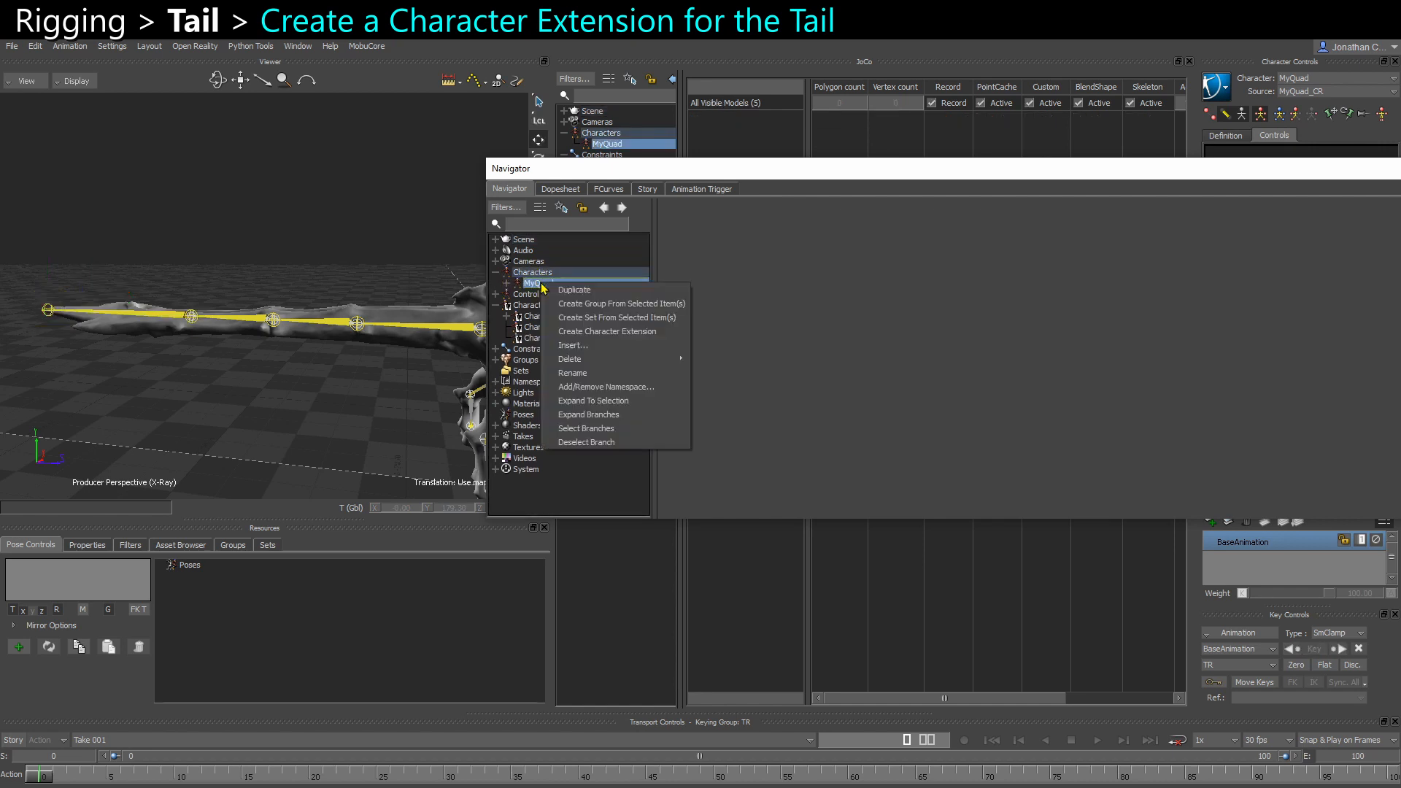
pyautogui.click(593, 340)
pyautogui.click(562, 350)
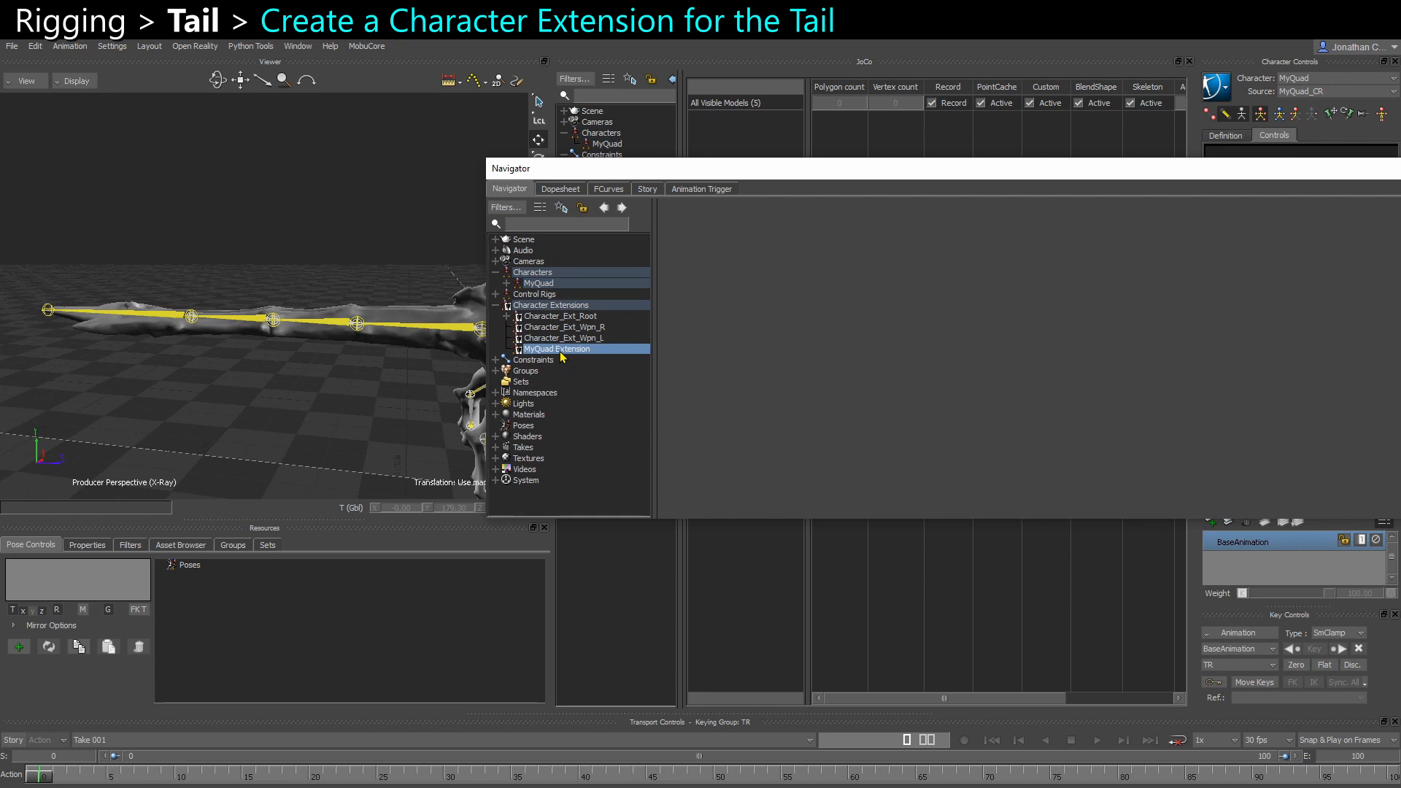
# Rename the new MyQuad character extension as MyQuad_Ext_Tail
pyautogui.rightClick(563, 352)
pyautogui.click(596, 425)
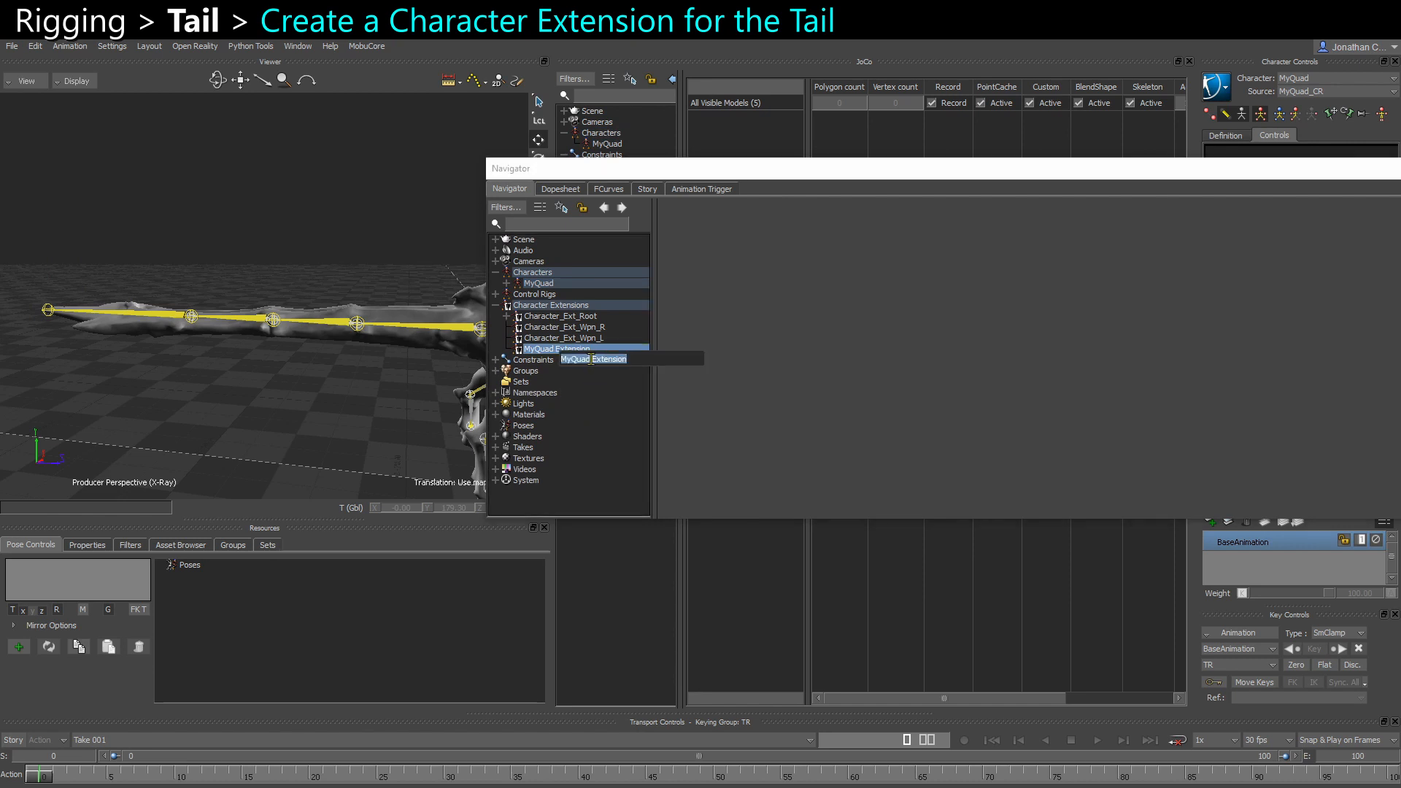
pyautogui.moveTo(590, 359); pyautogui.dragTo(686, 373)
pyautogui.write('_Ex')
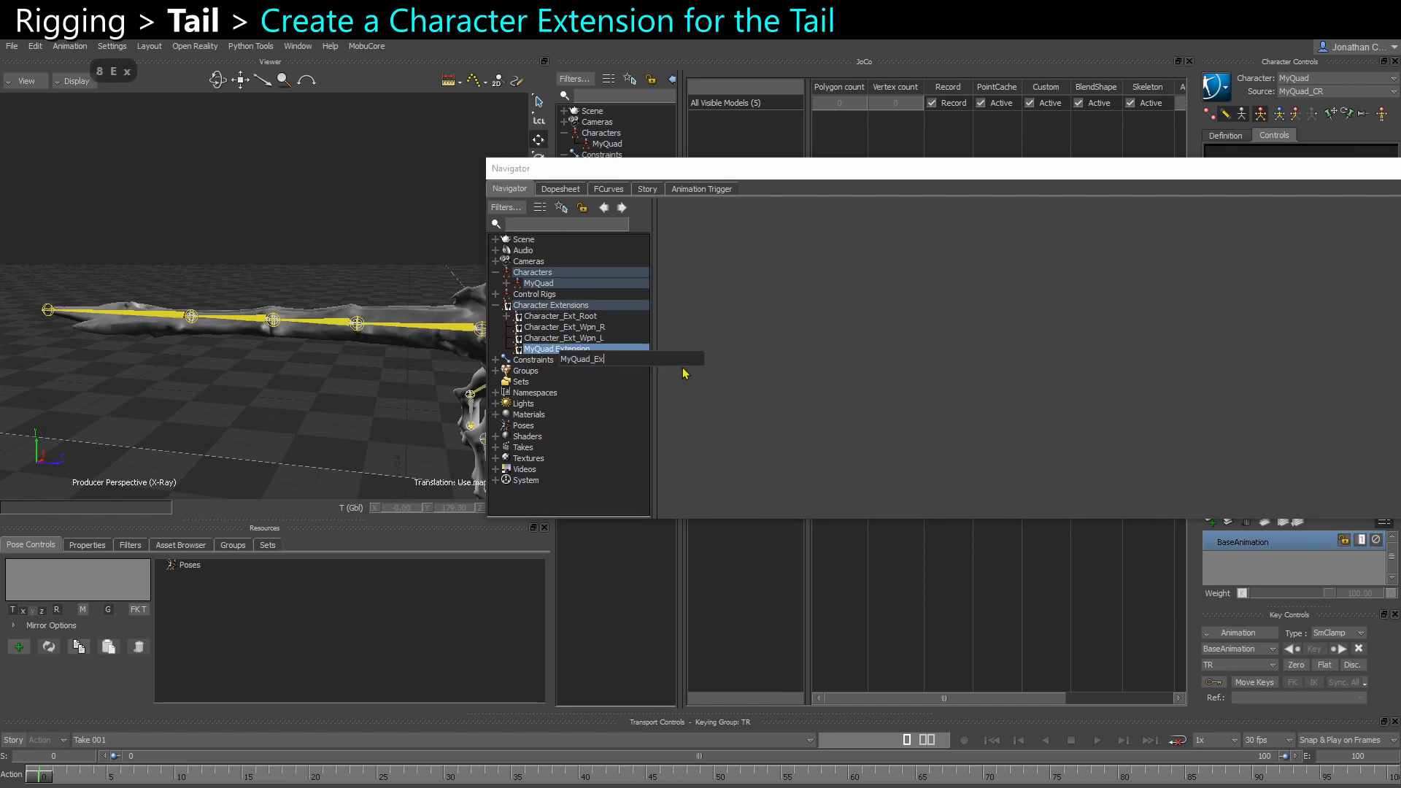
pyautogui.write('t_Tail')
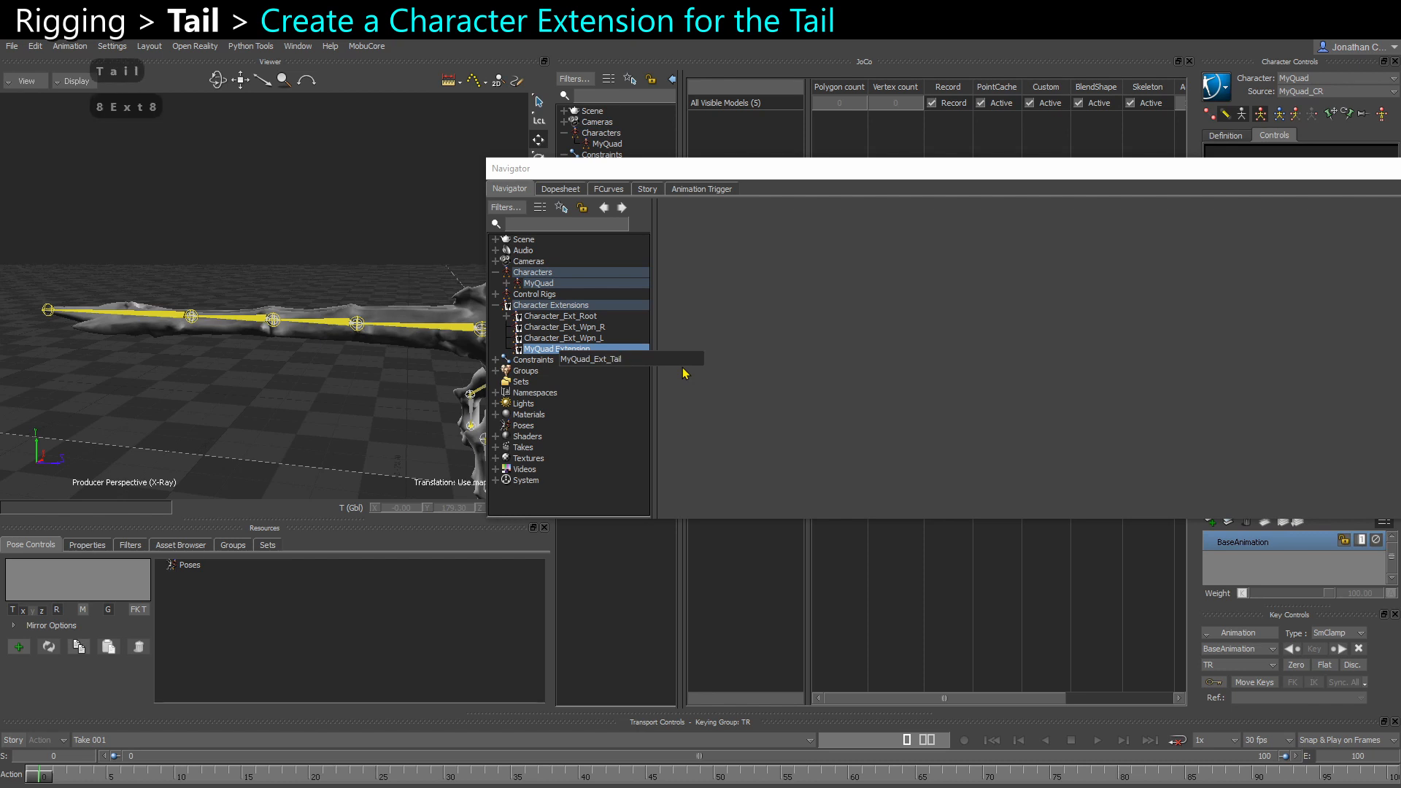
pyautogui.press('Return')
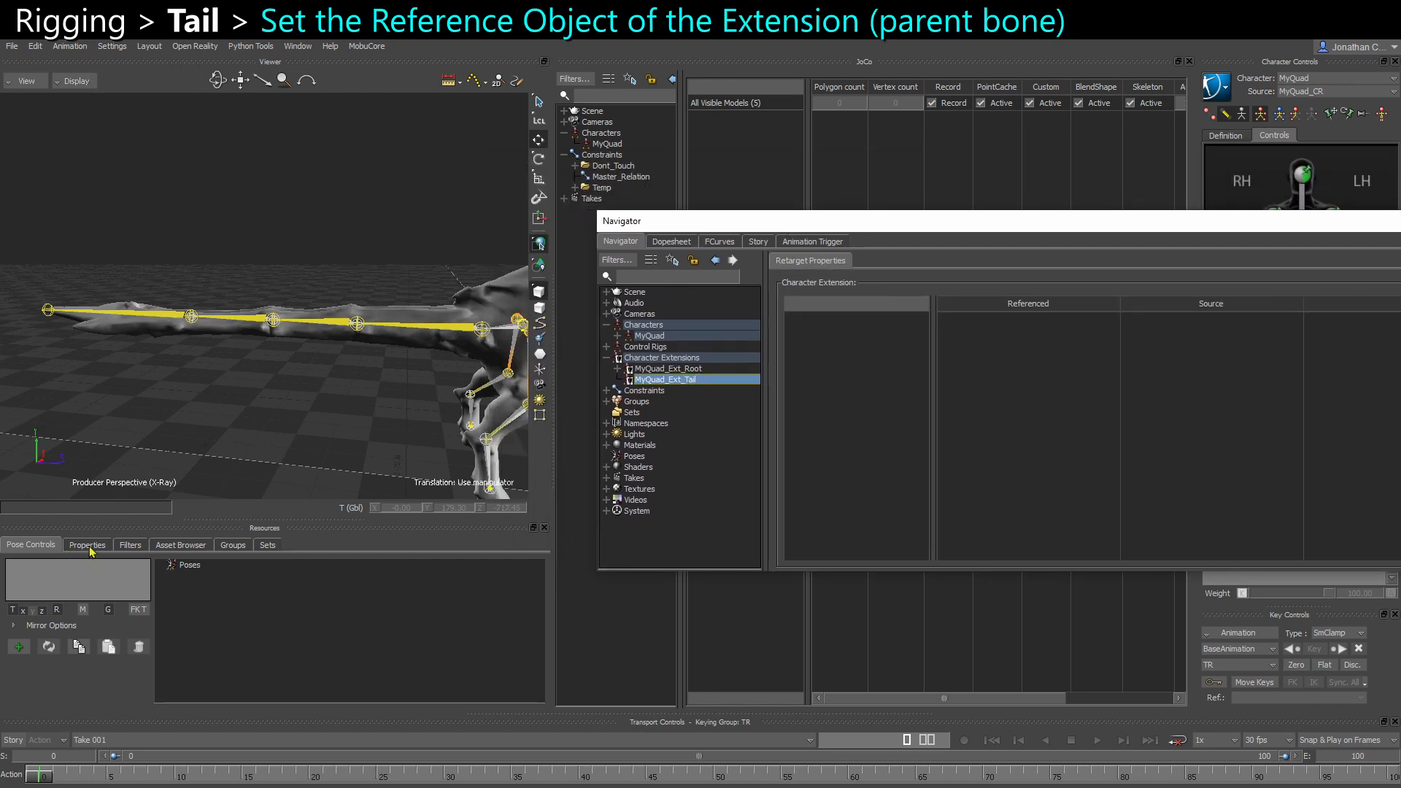
# Set the pelvis bone as the Reference Object of the MyQuad_Ext_Tail extension and check its Attached Character property
pyautogui.click(89, 547)
pyautogui.scroll(-1, 167, 640)
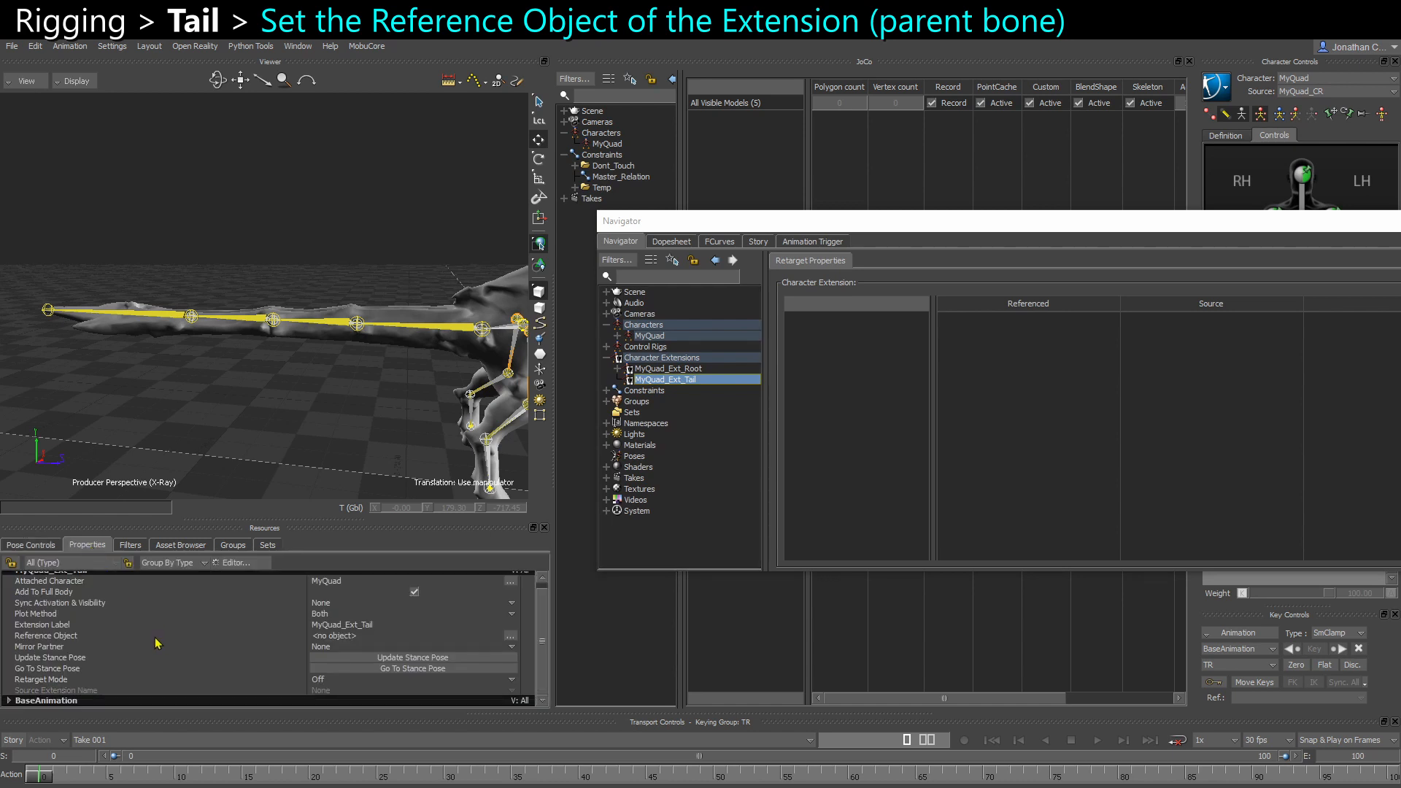
pyautogui.scroll(1, 164, 643)
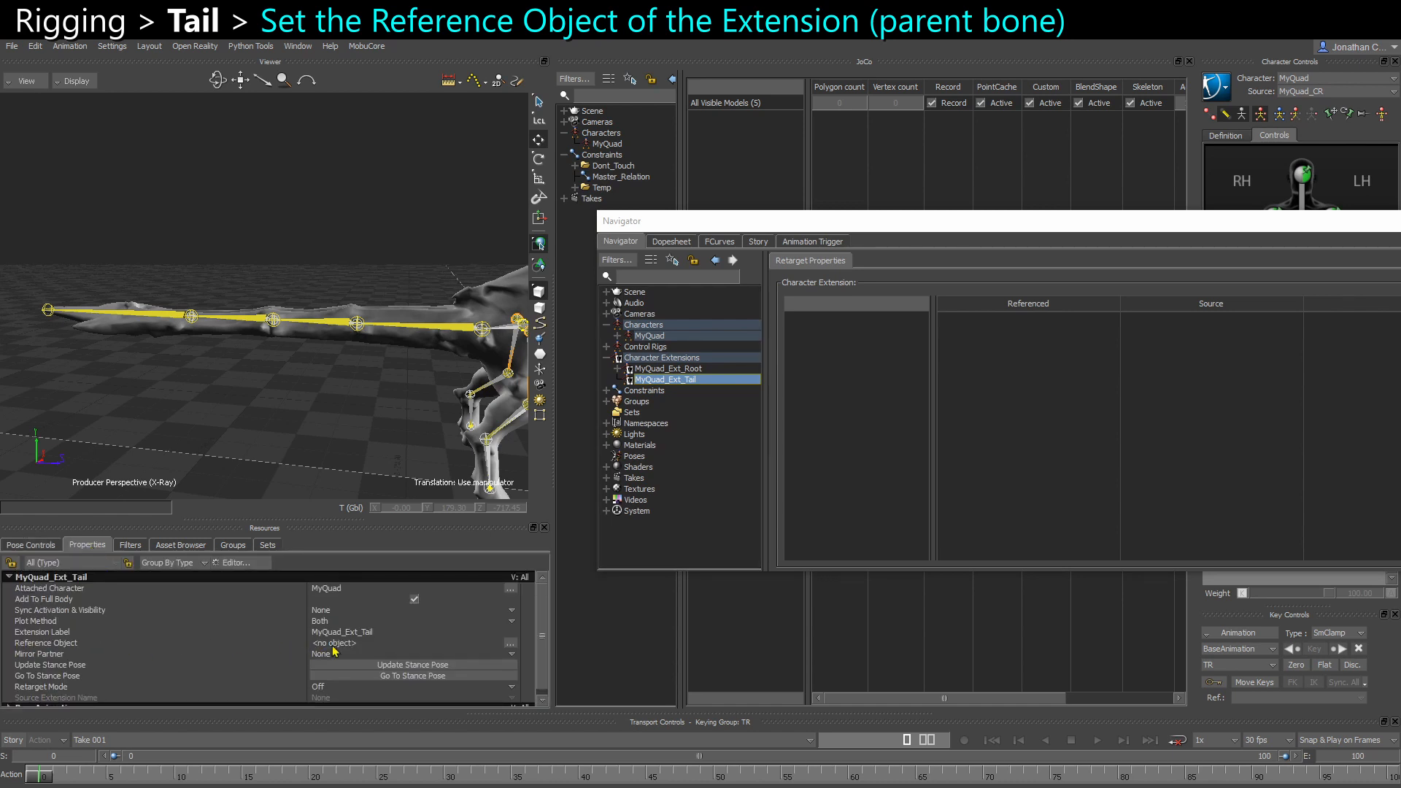
pyautogui.keyDown('shift'); pyautogui.moveTo(401, 408); pyautogui.dragTo(434, 391); pyautogui.keyUp('shift')
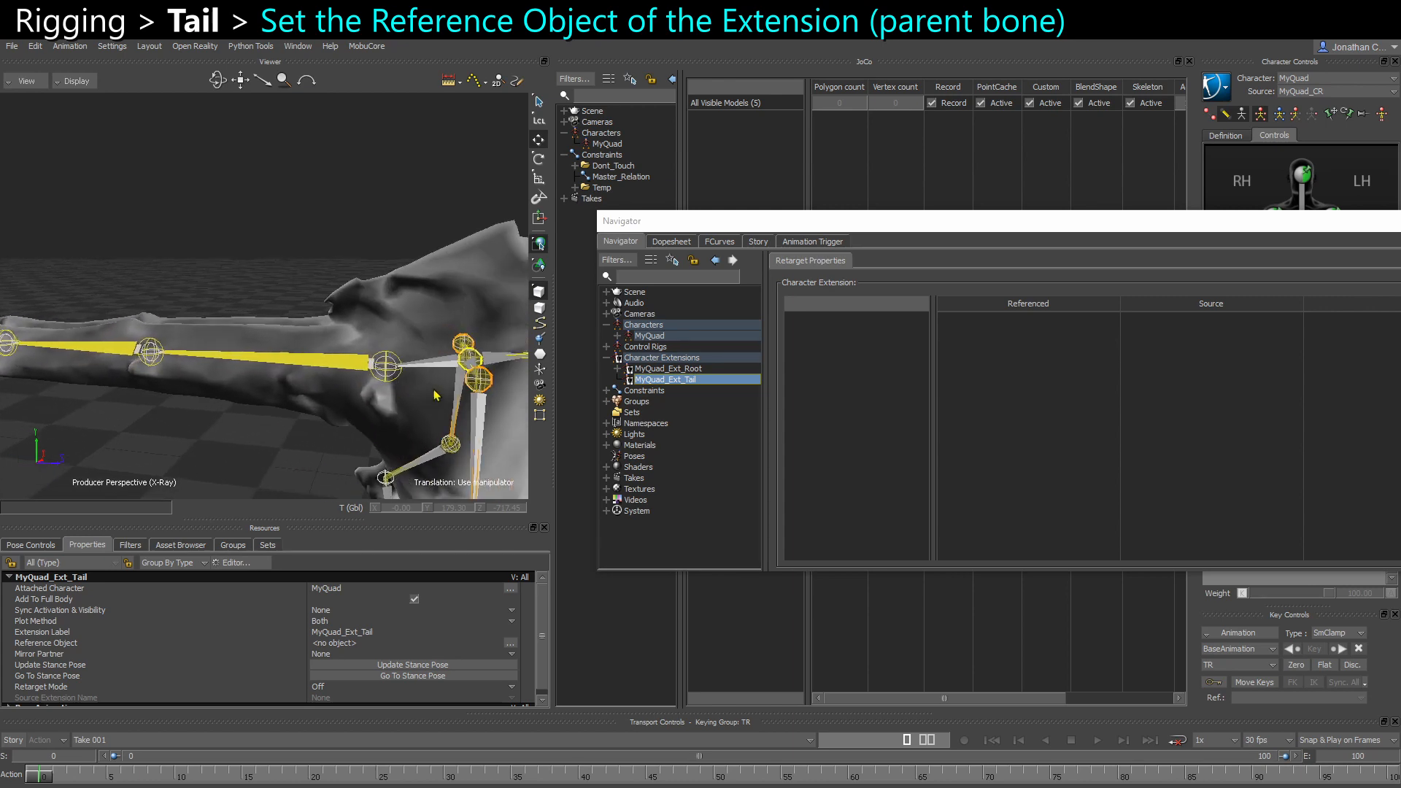
pyautogui.hotkey('ctrl', 'w')
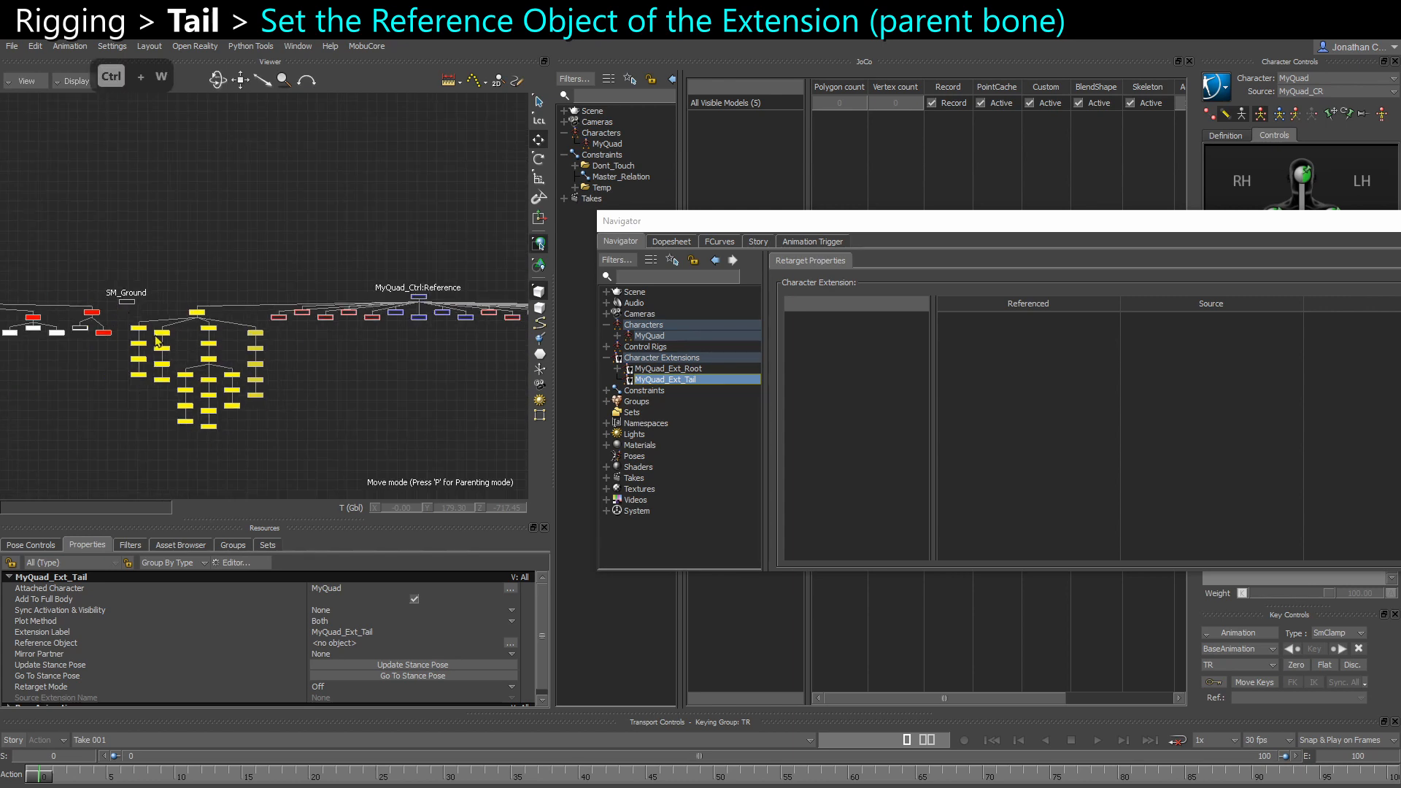
pyautogui.scroll(2, 367, 310)
pyautogui.click(359, 317)
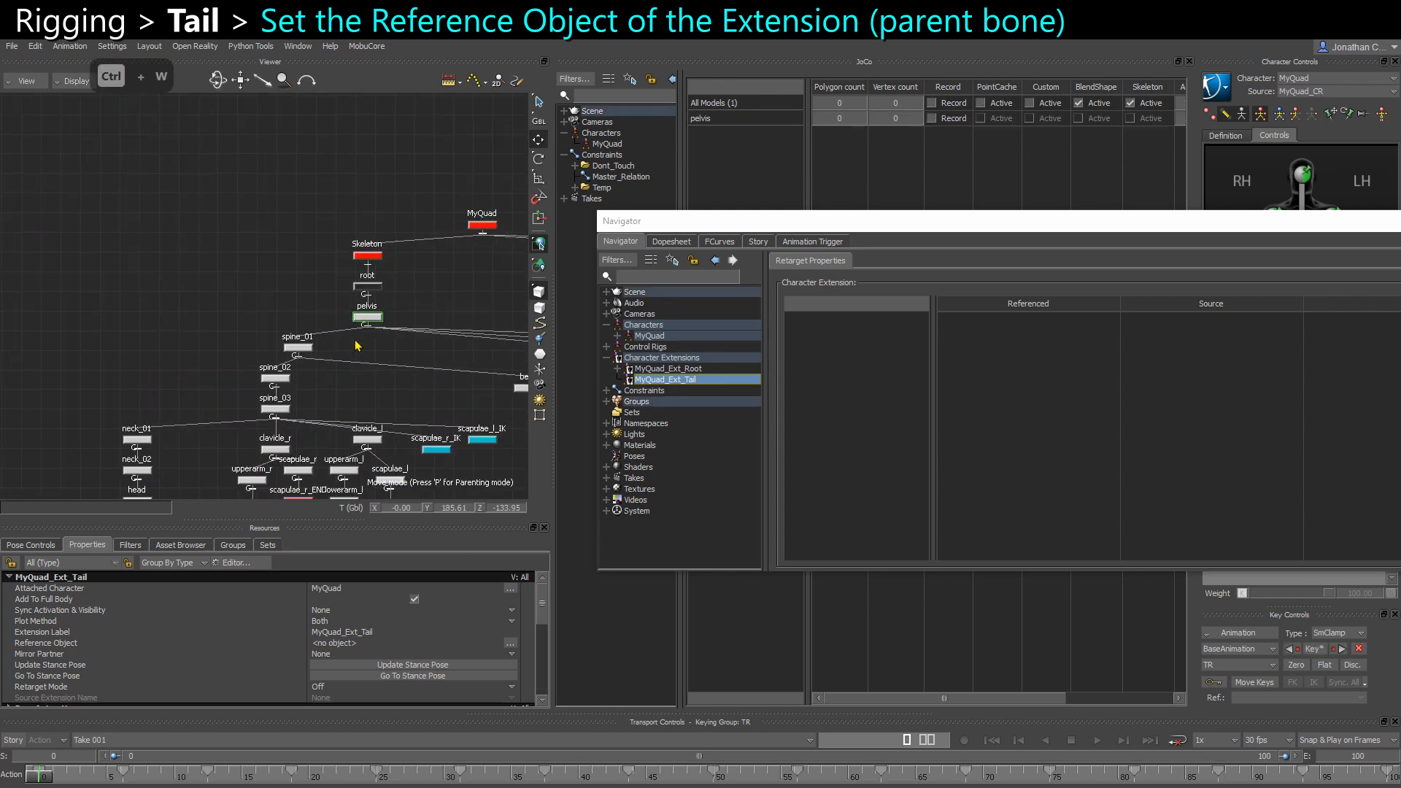
pyautogui.press('x')
pyautogui.moveTo(362, 316); pyautogui.dragTo(332, 646)
pyautogui.click(778, 456)
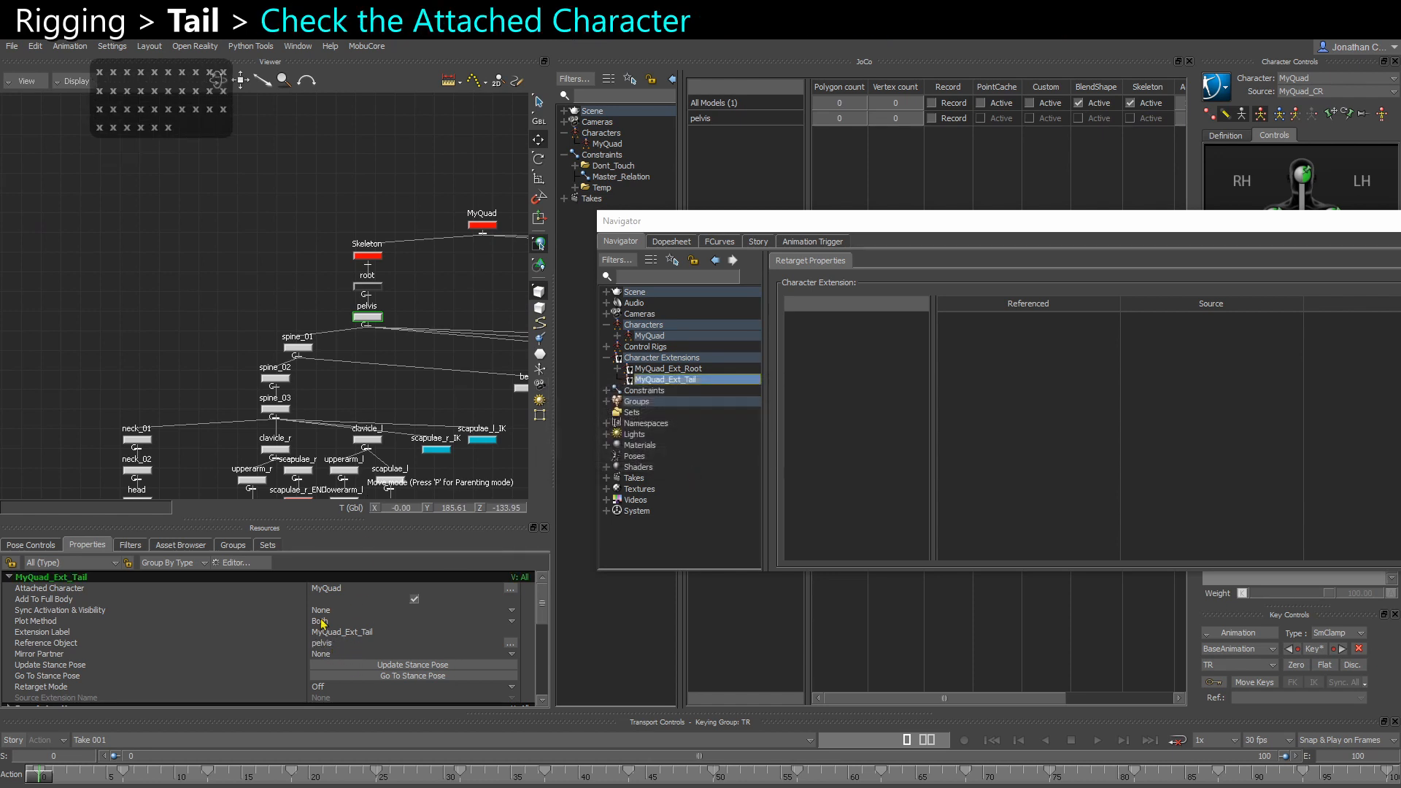
pyautogui.click(54, 590)
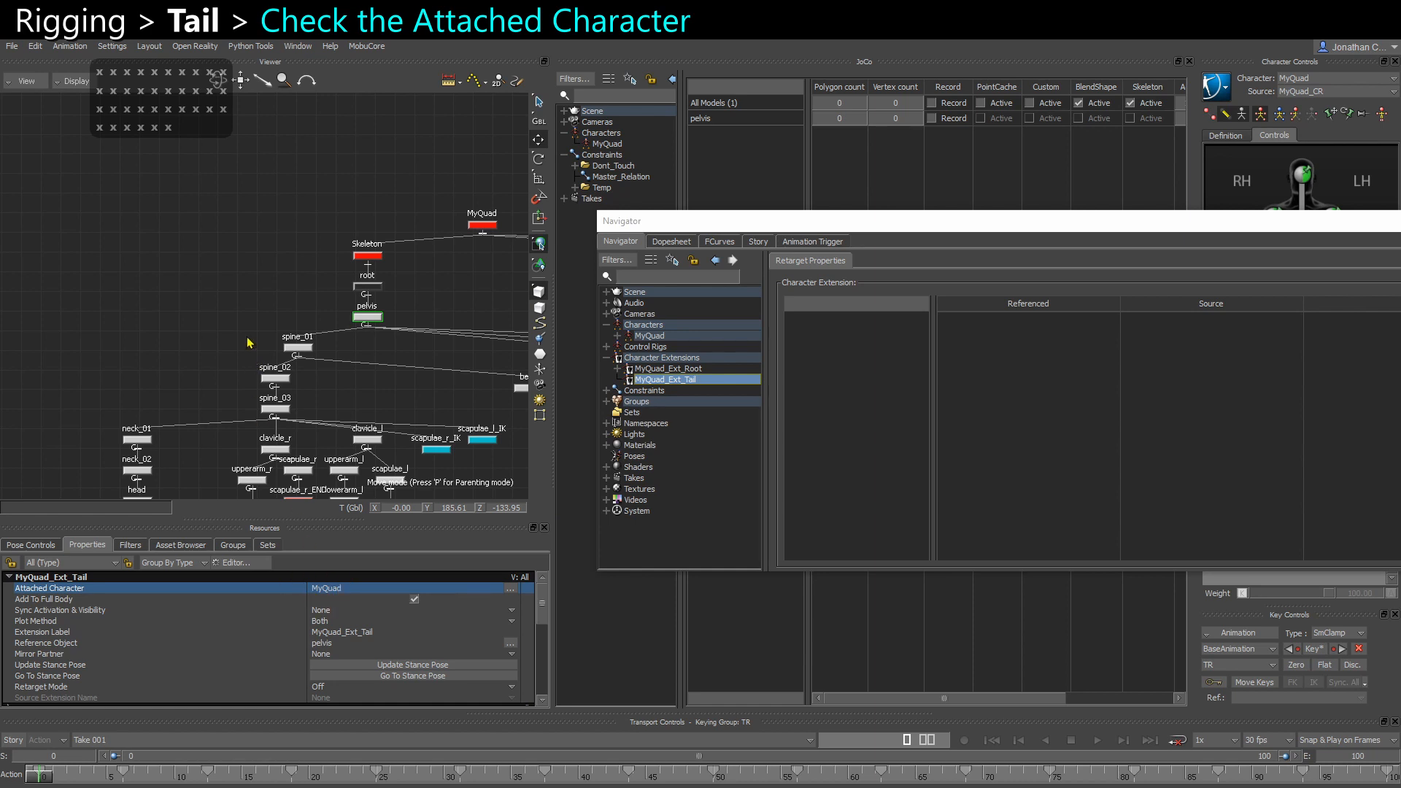
# Add the FK controls CTL_Tail_01 through CTL_Tail_05 to the MyQuad_Ext_Tail character extension
pyautogui.hotkey('ctrl', 'w')
pyautogui.scroll(-3, 228, 397)
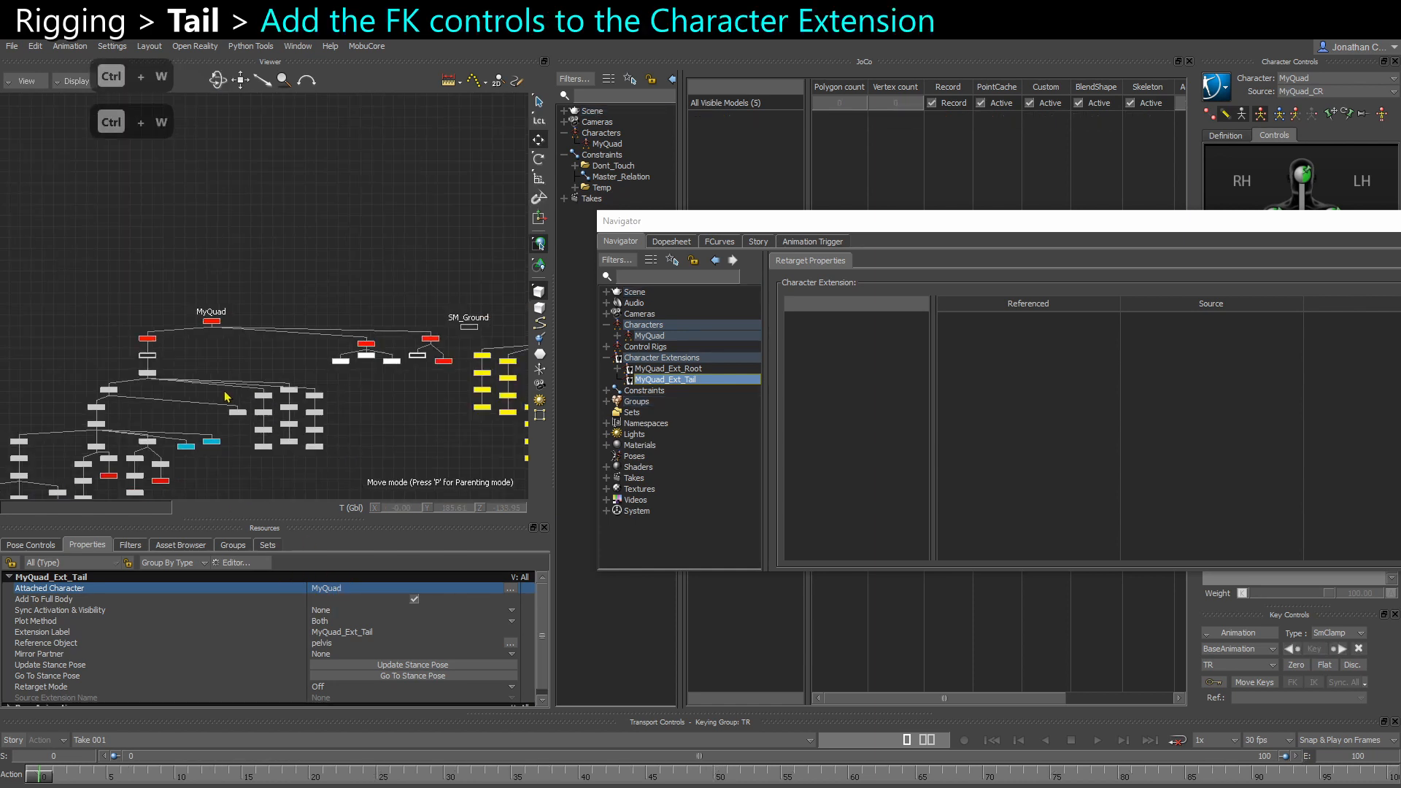
pyautogui.keyDown('shift'); pyautogui.moveTo(500, 419); pyautogui.dragTo(163, 400); pyautogui.keyUp('shift')
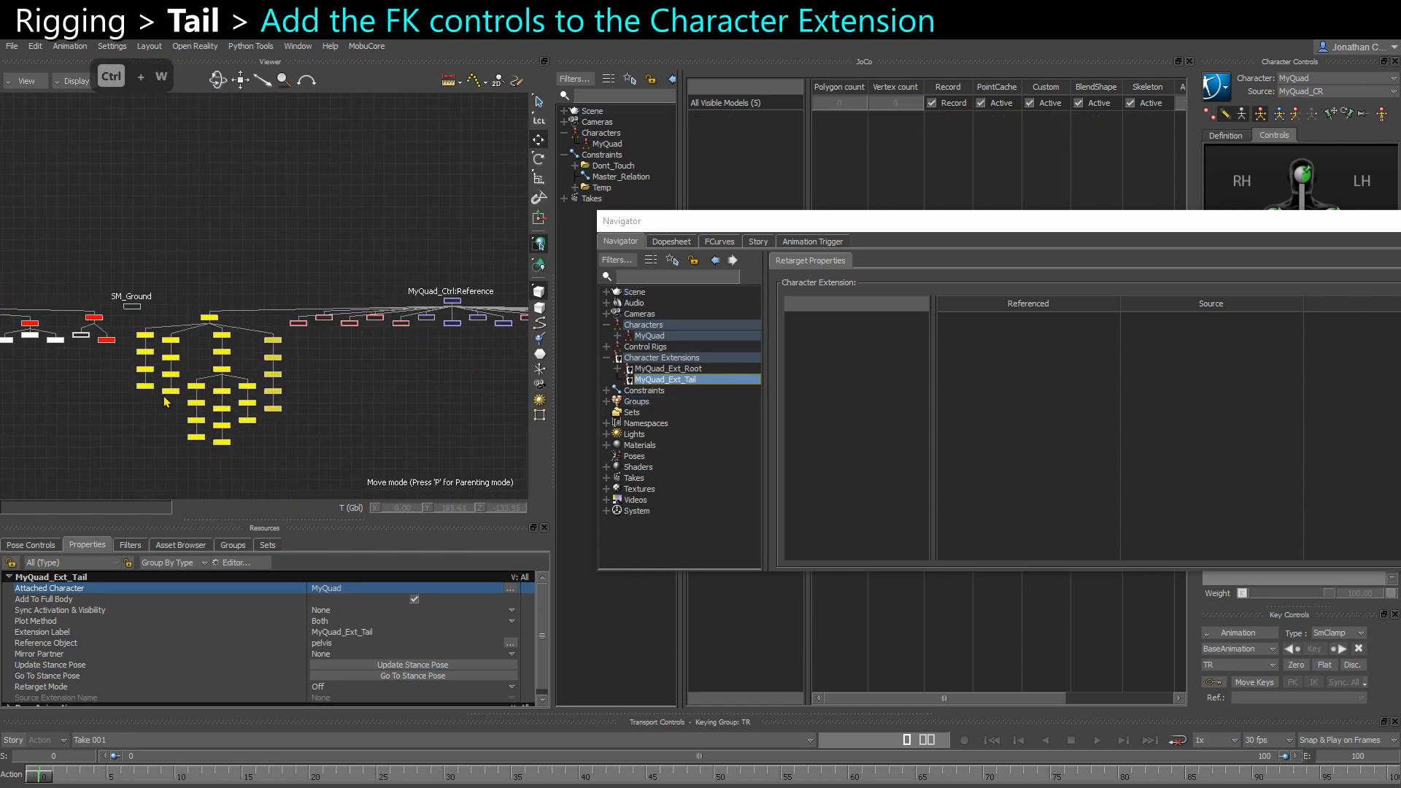
pyautogui.scroll(3, 285, 373)
pyautogui.hotkey('ctrl', 'w')
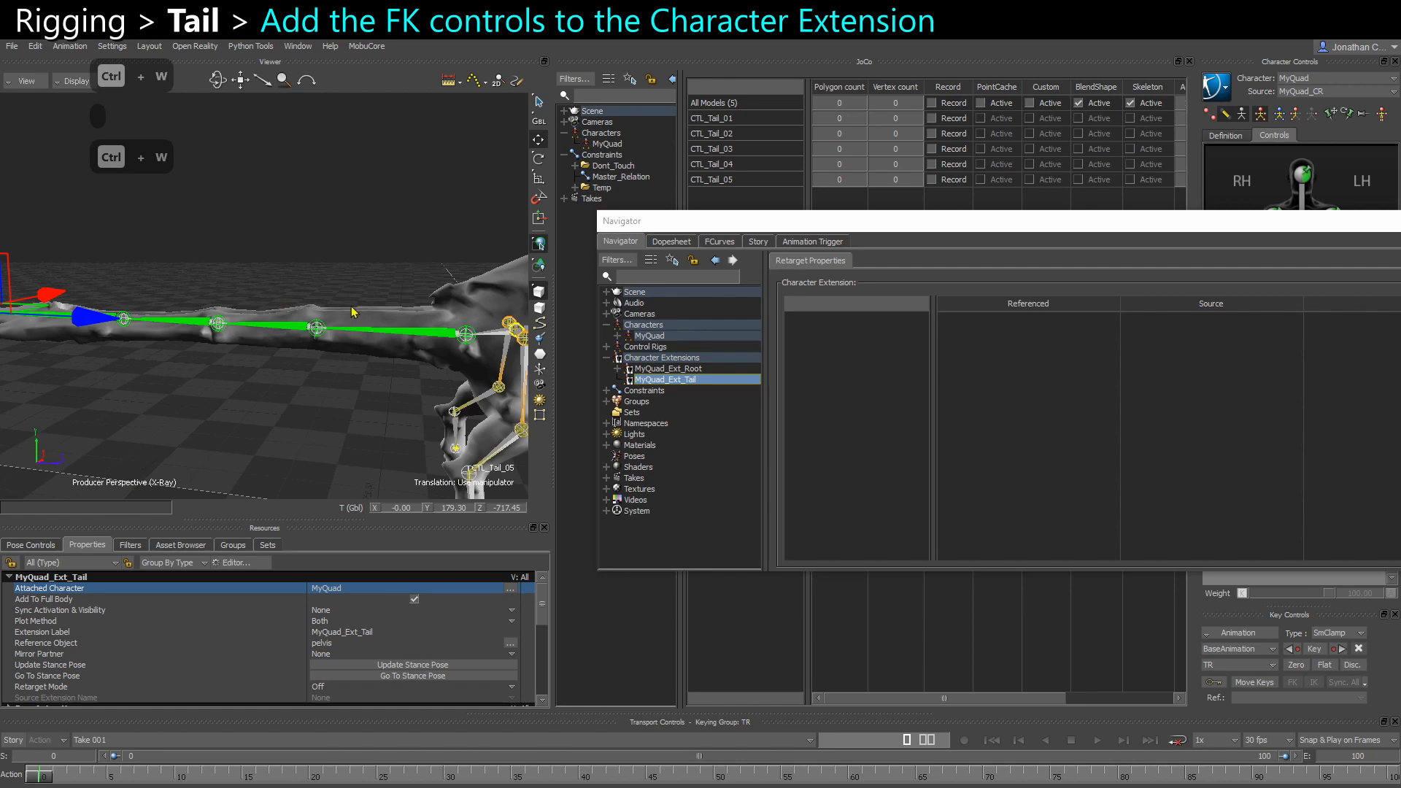
pyautogui.hotkey('ctrl', 'w')
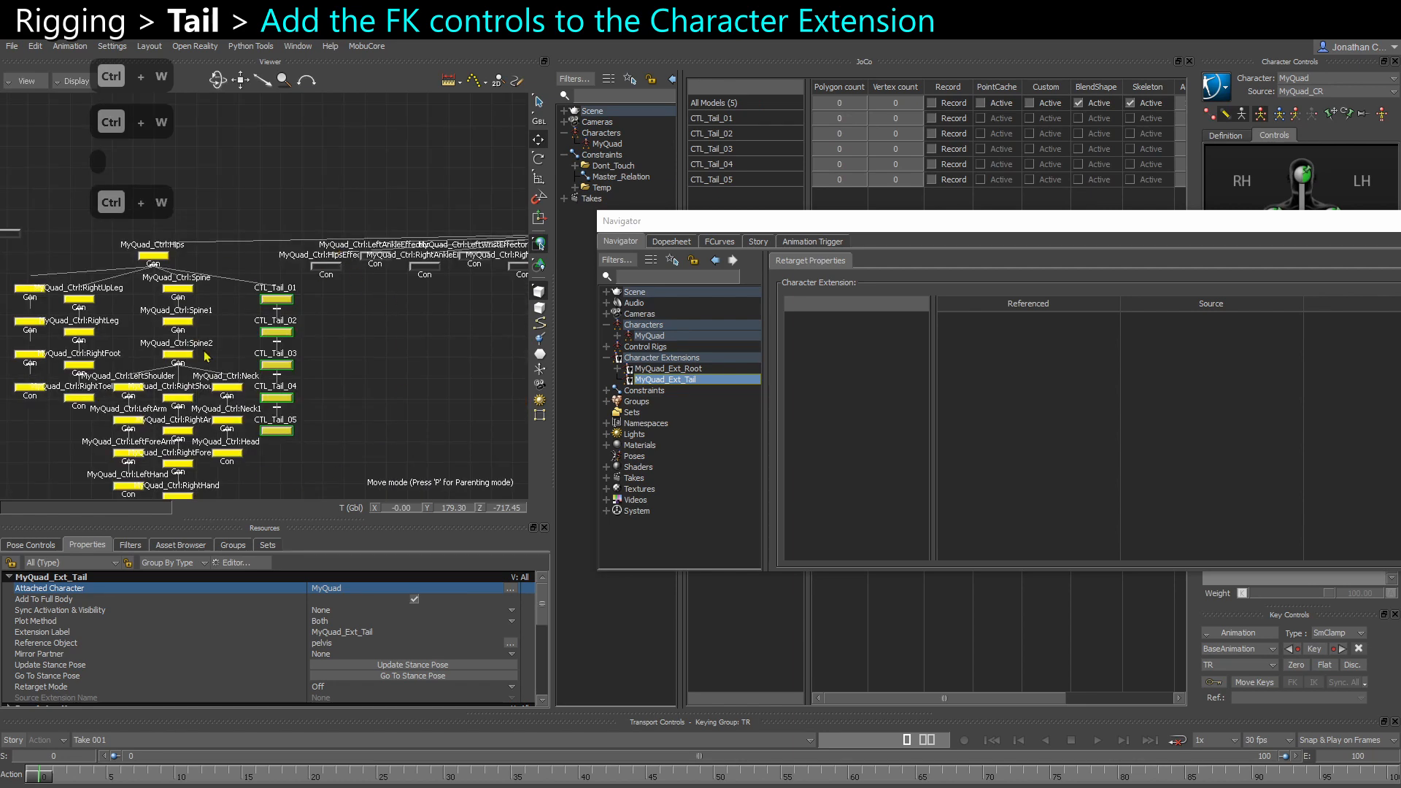
pyautogui.press('x')
pyautogui.moveTo(403, 390); pyautogui.dragTo(671, 380)
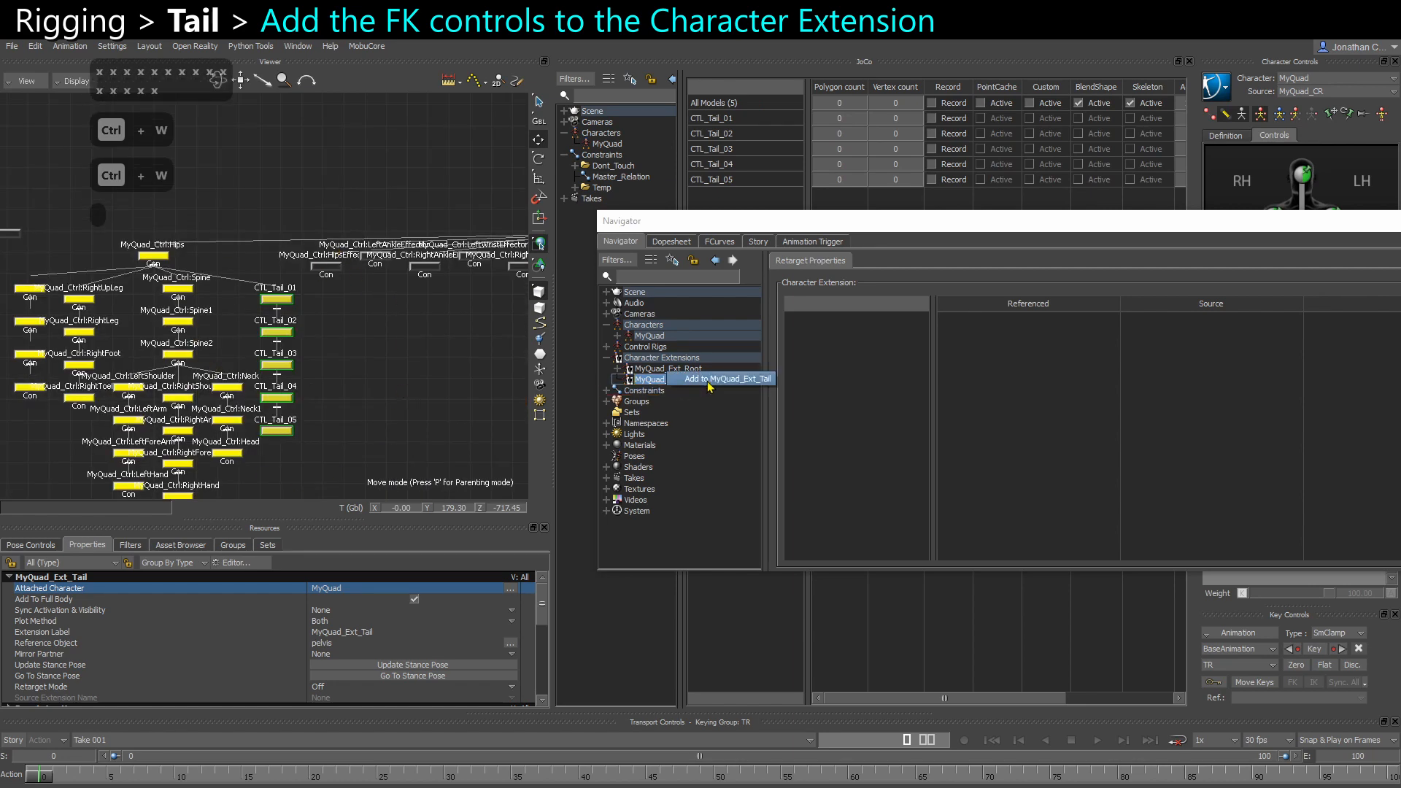
pyautogui.click(707, 382)
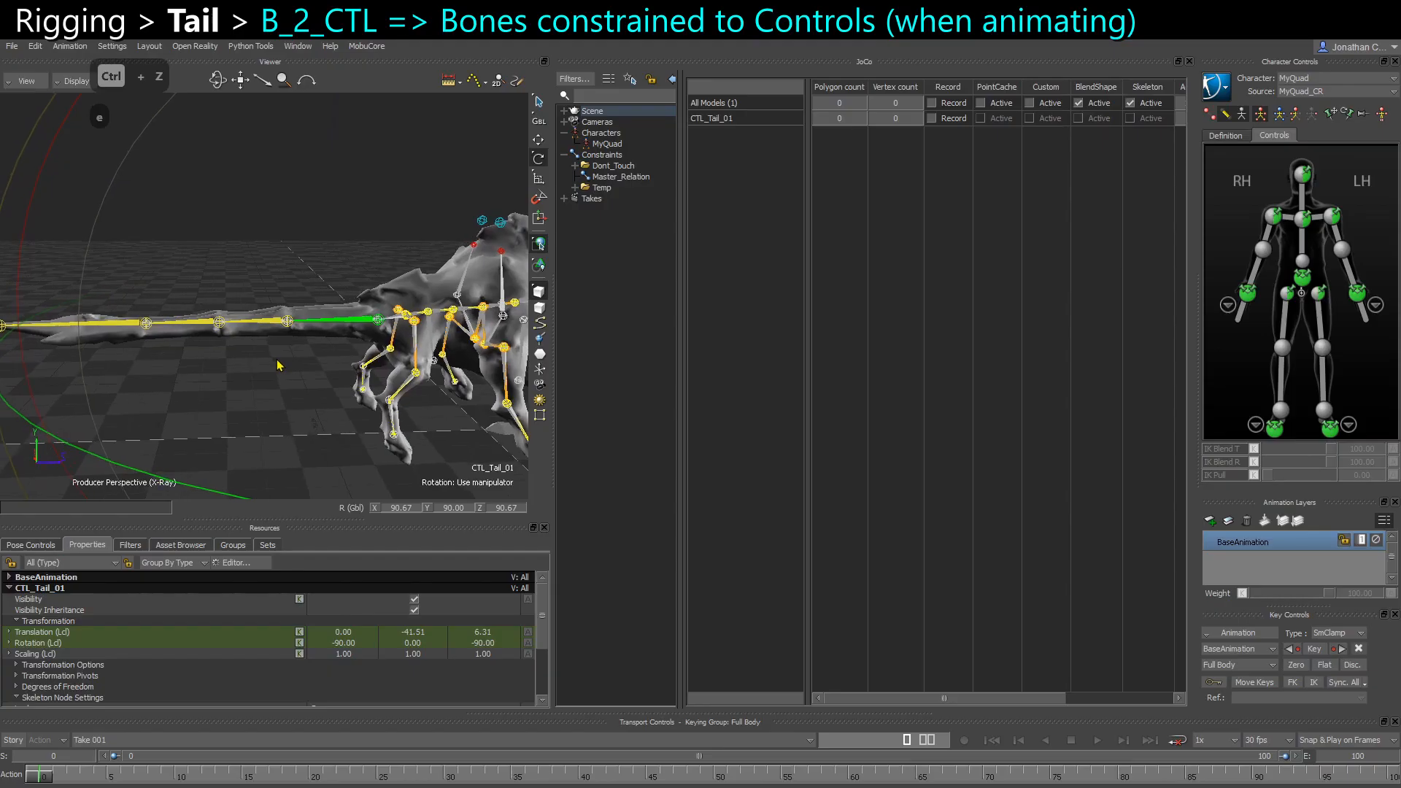
# Test-rotate CTL_Tail_01 against the tail bones and undo the rotations
pyautogui.hotkey('ctrl', 'z')
pyautogui.hotkey('ctrl', 'z')
pyautogui.press('e')
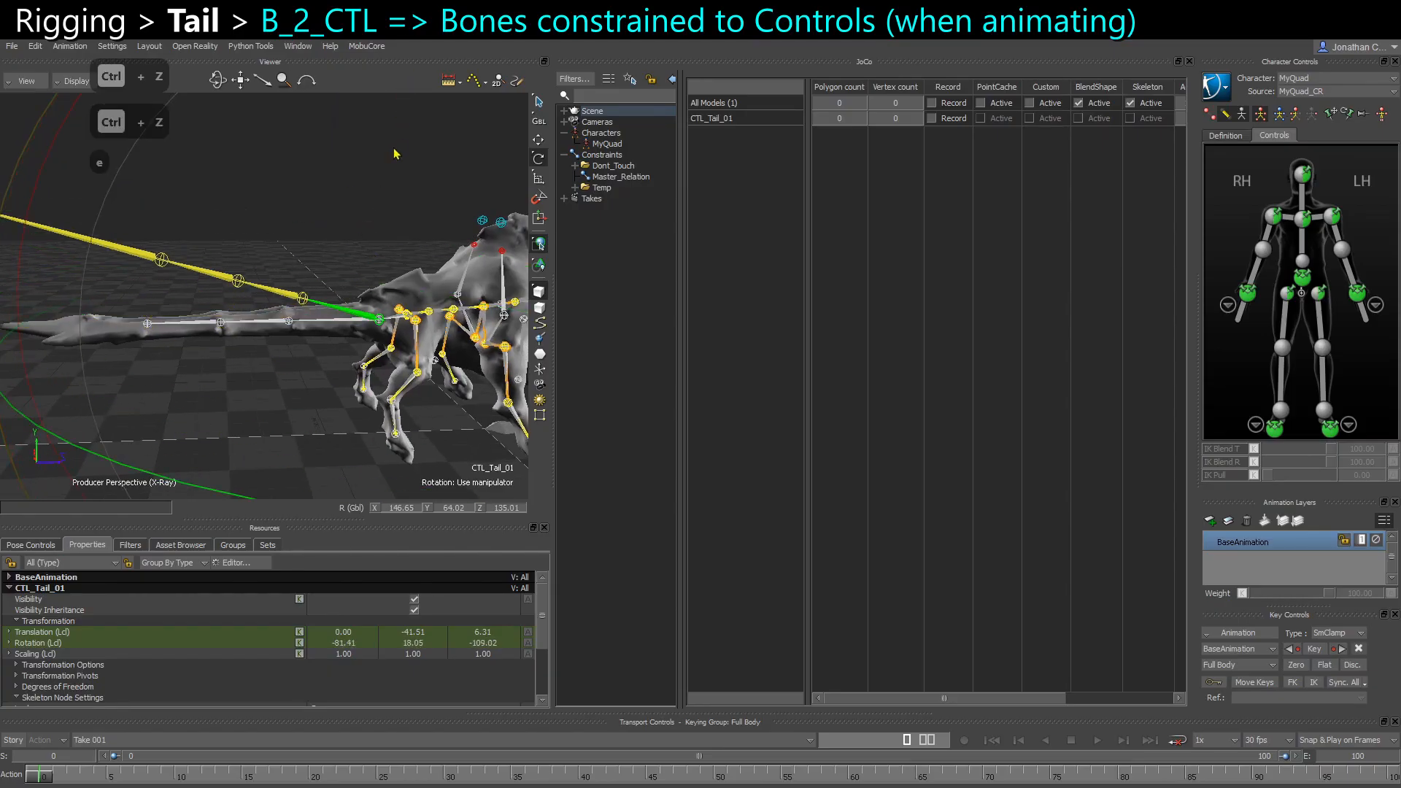
pyautogui.hotkey('ctrl', 'z')
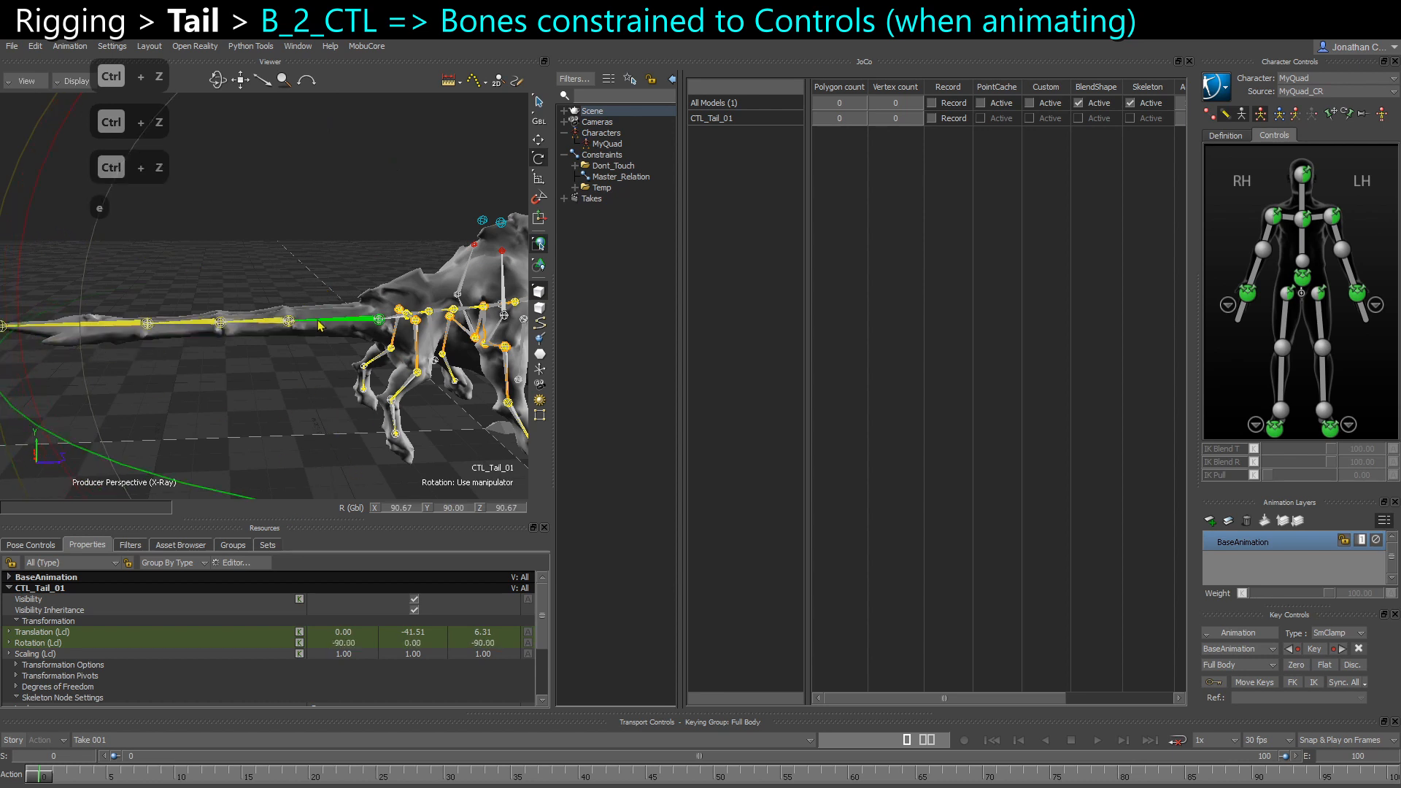
pyautogui.moveTo(135, 361); pyautogui.dragTo(616, 200)
pyautogui.hotkey('ctrl', 'z')
# Open the Relation_B_2_CTL constraint from Driven_Constraints inside the Dont_Touch folder
pyautogui.click(575, 166)
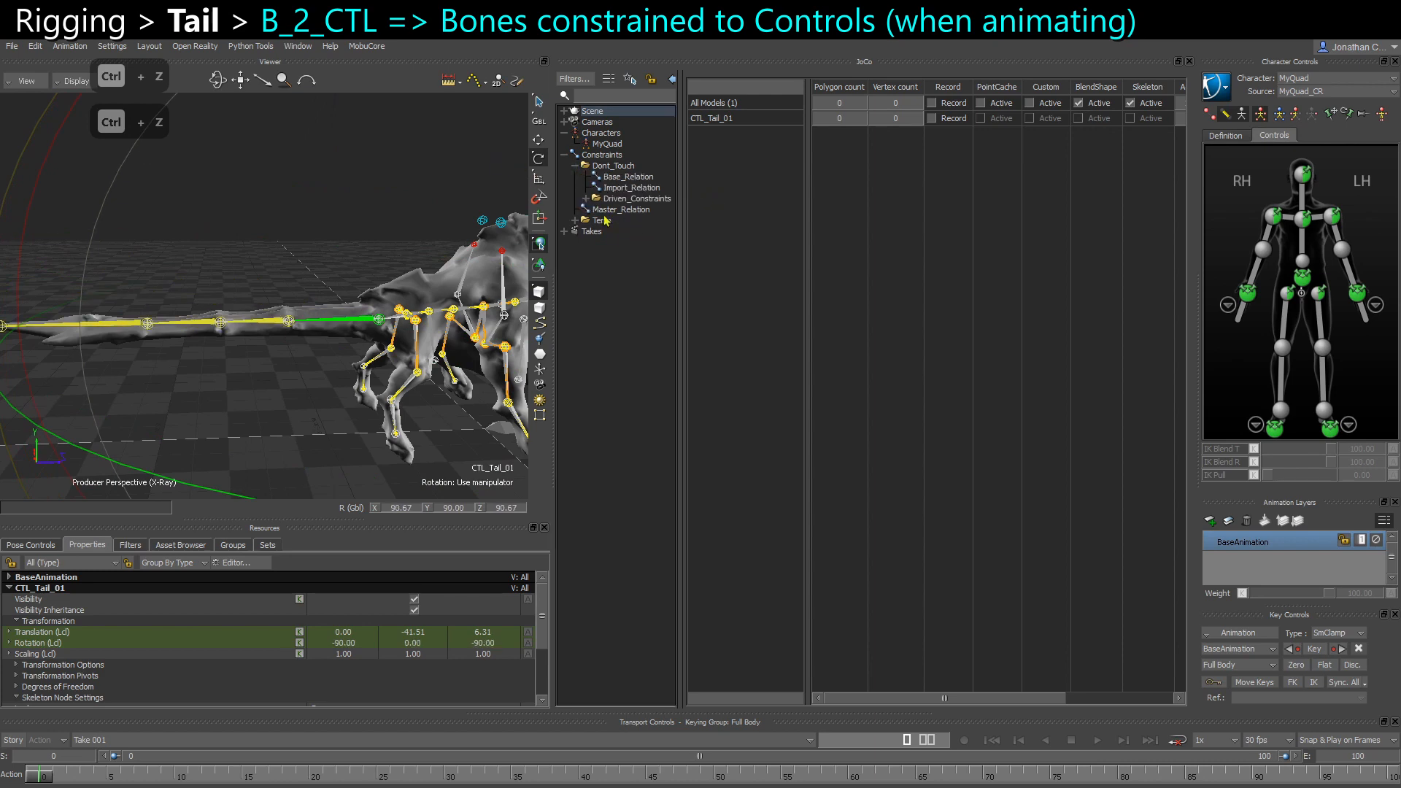
pyautogui.moveTo(416, 337); pyautogui.dragTo(328, 341, button='middle')
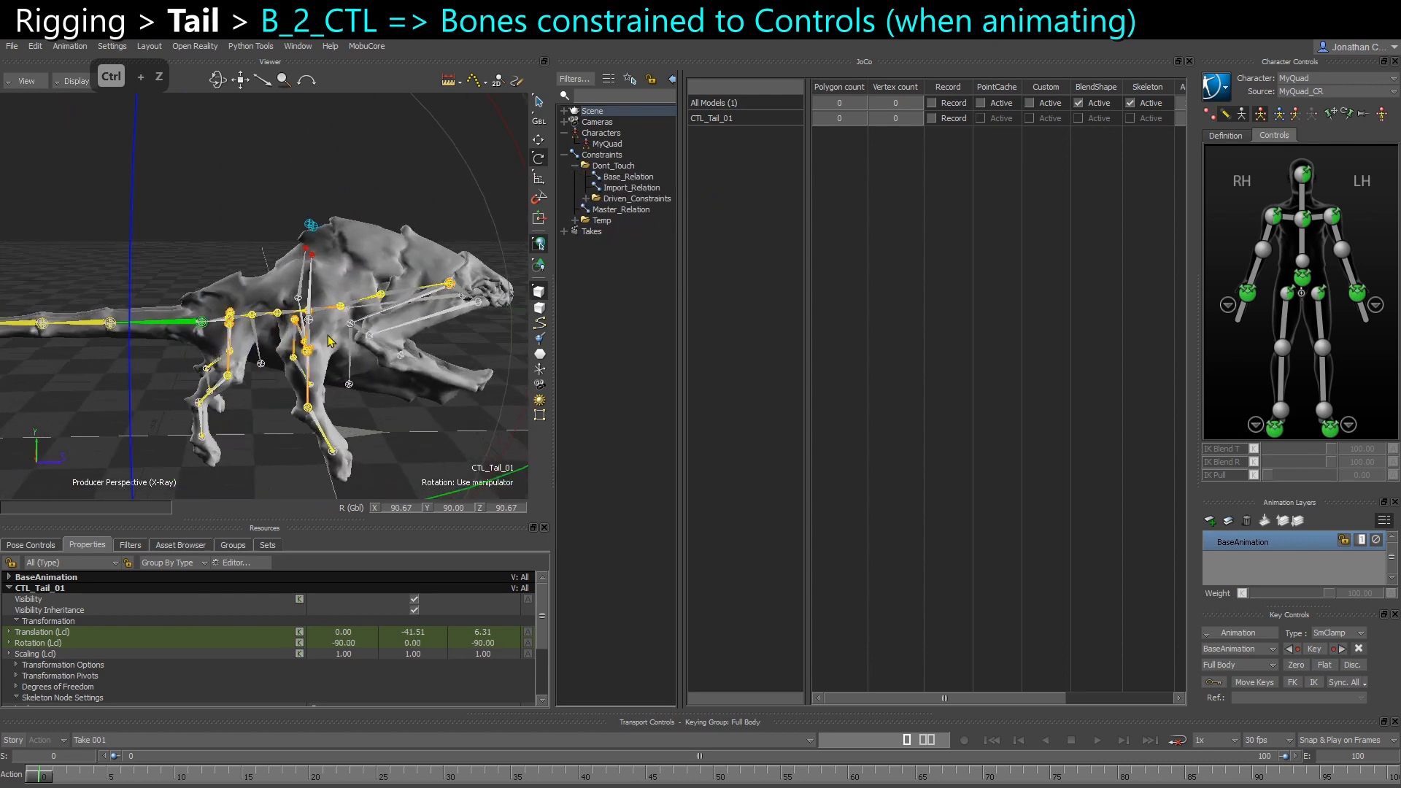
pyautogui.keyDown('alt'); pyautogui.moveTo(329, 341); pyautogui.dragTo(24, 338); pyautogui.keyUp('alt')
pyautogui.keyDown('alt'); pyautogui.moveTo(326, 299); pyautogui.dragTo(525, 296); pyautogui.keyUp('alt')
pyautogui.keyDown('alt'); pyautogui.moveTo(124, 292); pyautogui.dragTo(306, 285); pyautogui.keyUp('alt')
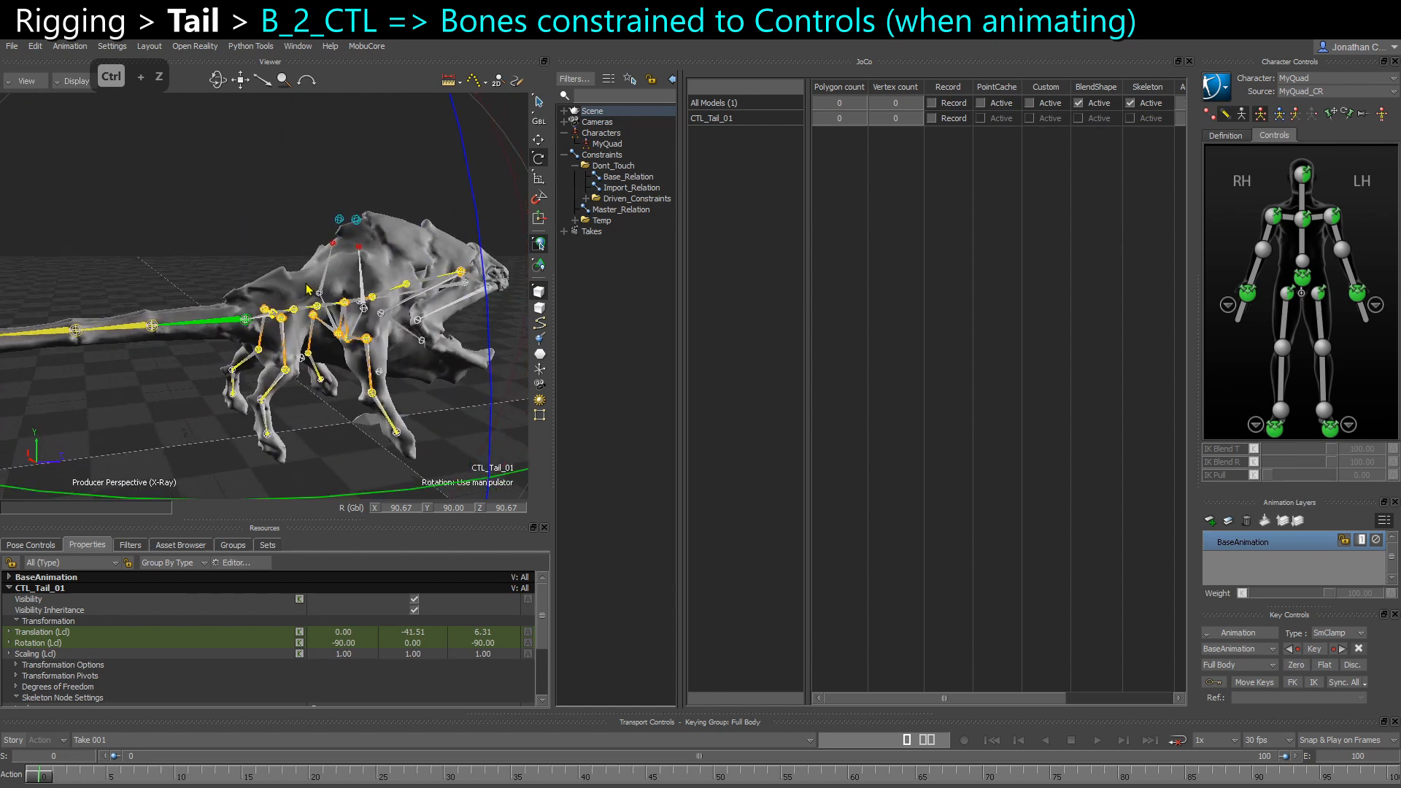
pyautogui.keyDown('alt'); pyautogui.moveTo(356, 439); pyautogui.dragTo(338, 432); pyautogui.keyUp('alt')
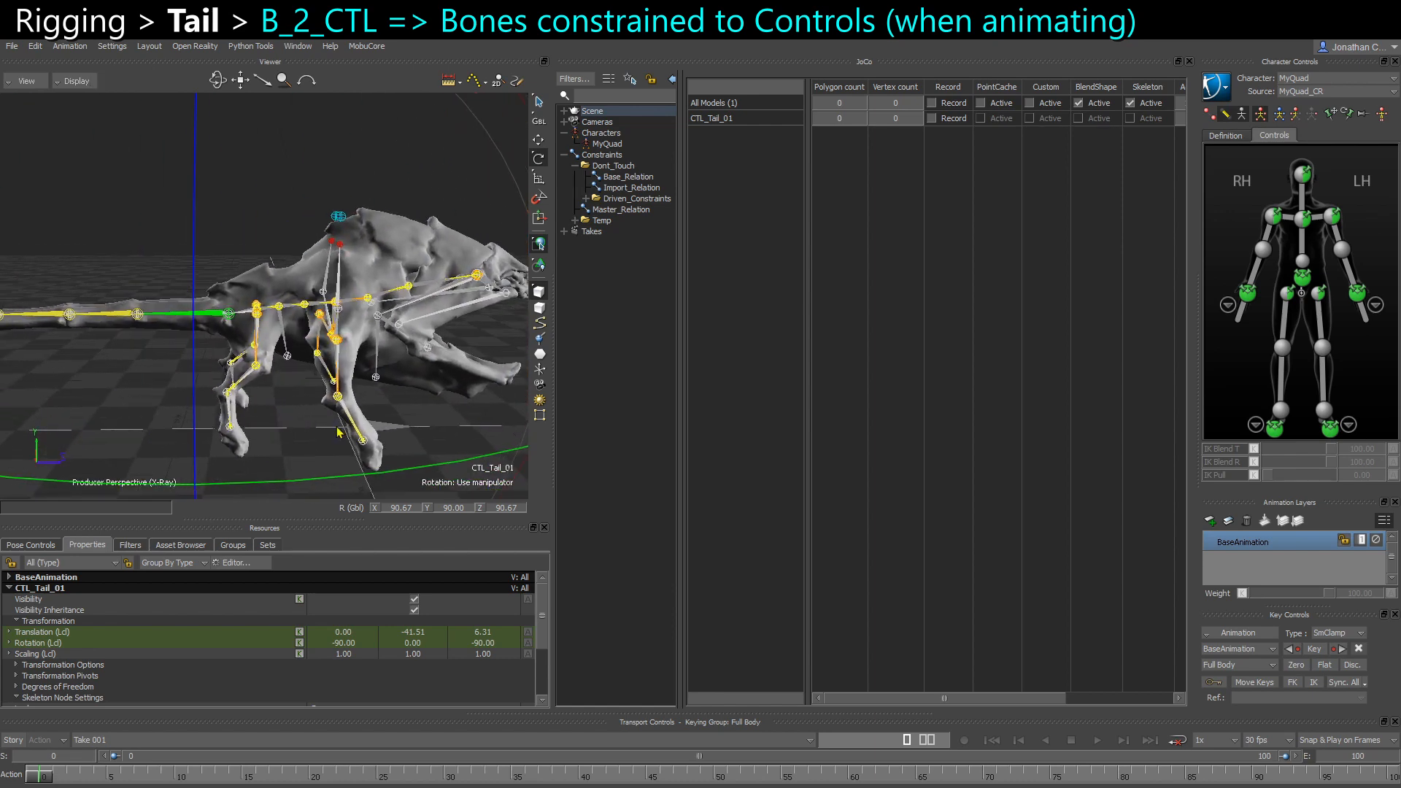
pyautogui.click(586, 199)
pyautogui.moveTo(681, 282); pyautogui.dragTo(743, 283)
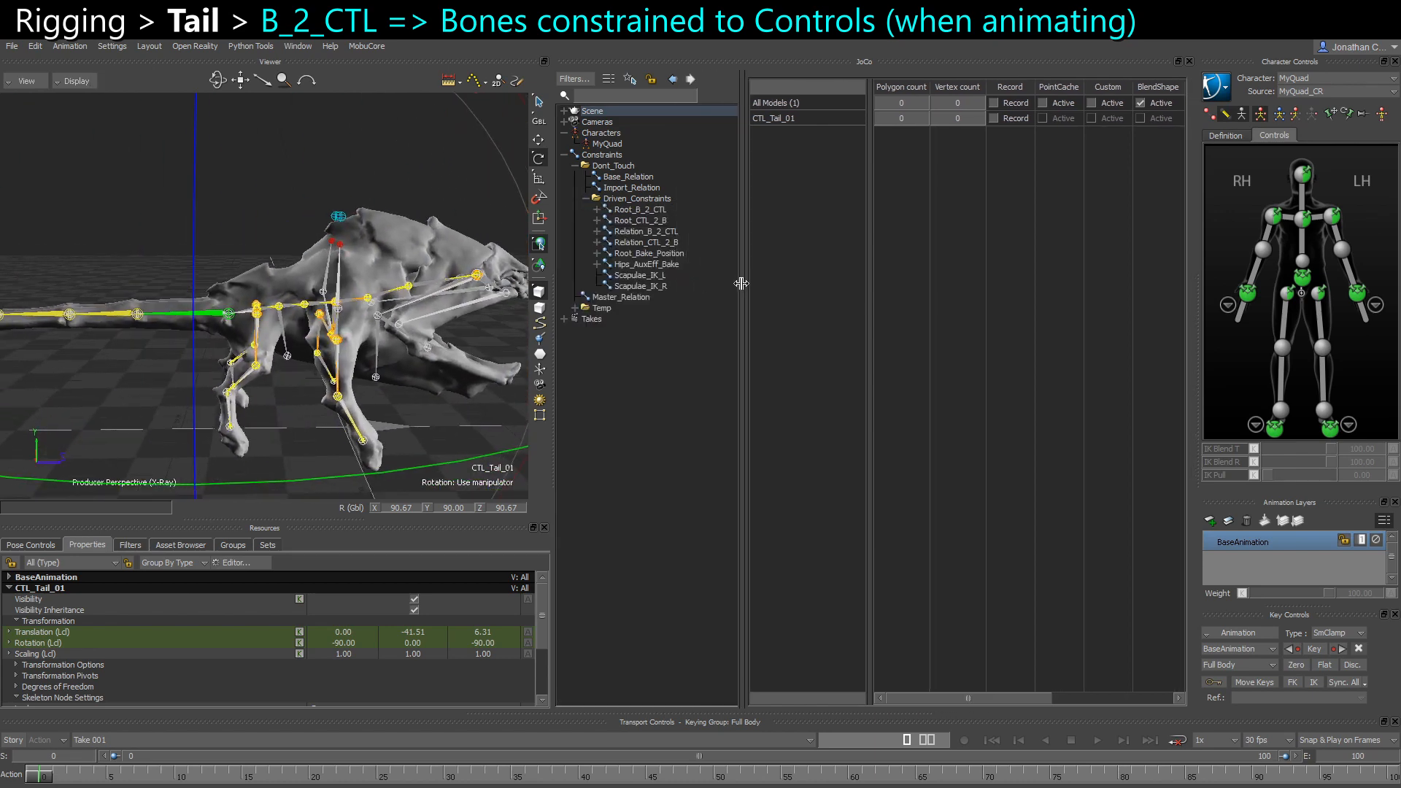
pyautogui.doubleClick(658, 232)
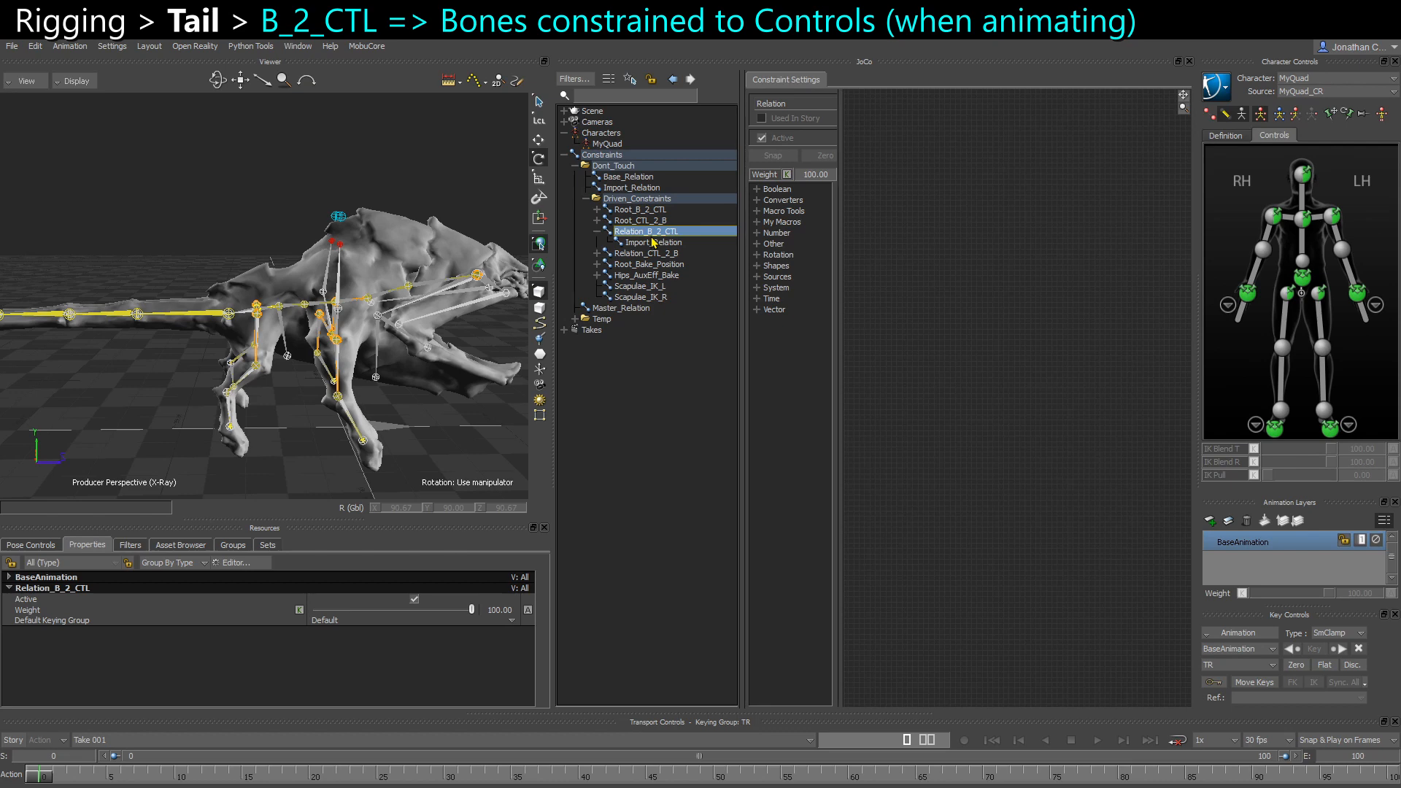
# Add the bones tail_01 through tail_04 as receivers in the Relation_B_2_CTL constraint
pyautogui.hotkey('ctrl', 'w')
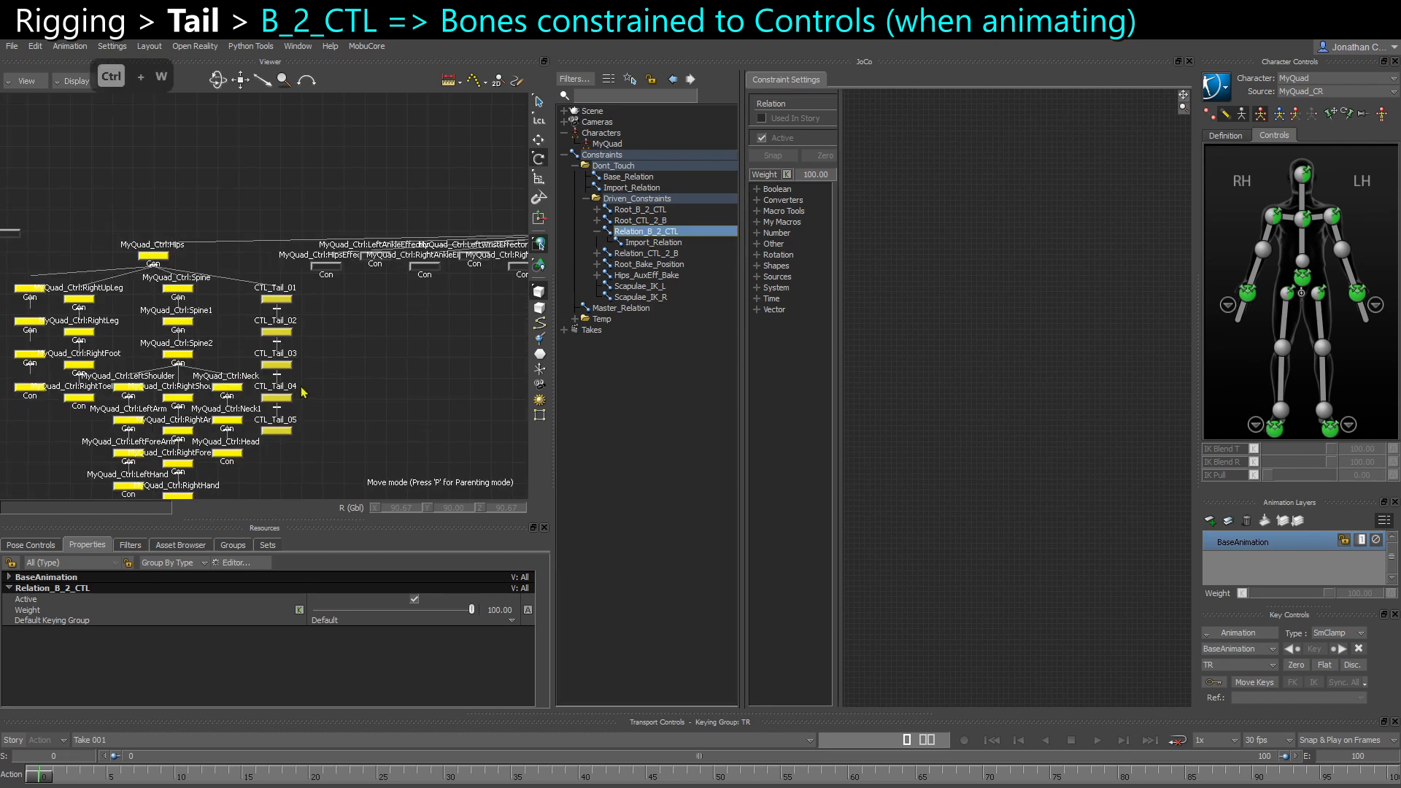
pyautogui.keyDown('ctrl'); pyautogui.moveTo(386, 394); pyautogui.dragTo(437, 370); pyautogui.keyUp('ctrl')
pyautogui.keyDown('shift'); pyautogui.moveTo(438, 371); pyautogui.dragTo(326, 349); pyautogui.keyUp('shift')
pyautogui.keyDown('ctrl'); pyautogui.moveTo(325, 349); pyautogui.dragTo(326, 275); pyautogui.keyUp('ctrl')
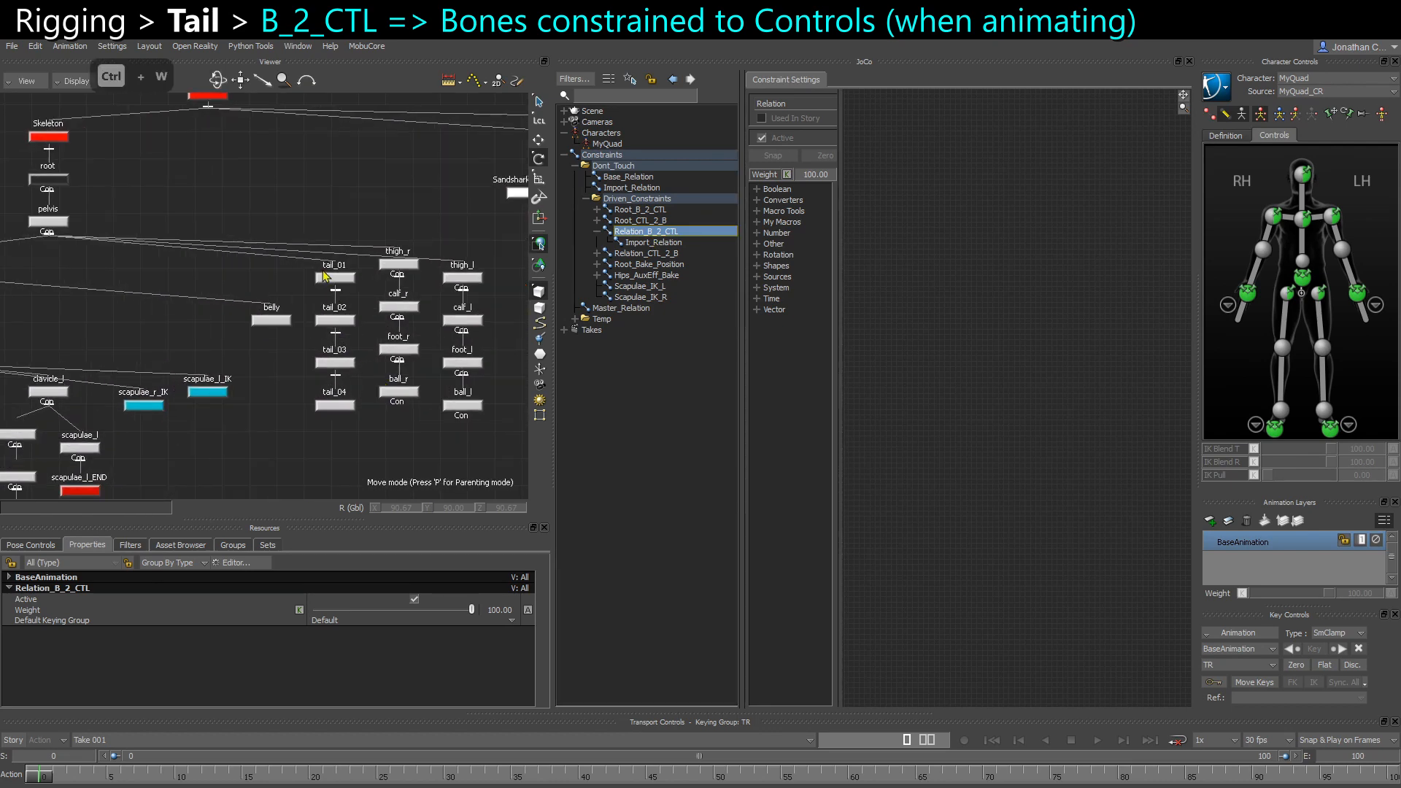
pyautogui.doubleClick(336, 277)
pyautogui.press('x')
pyautogui.moveTo(317, 185); pyautogui.dragTo(1008, 336)
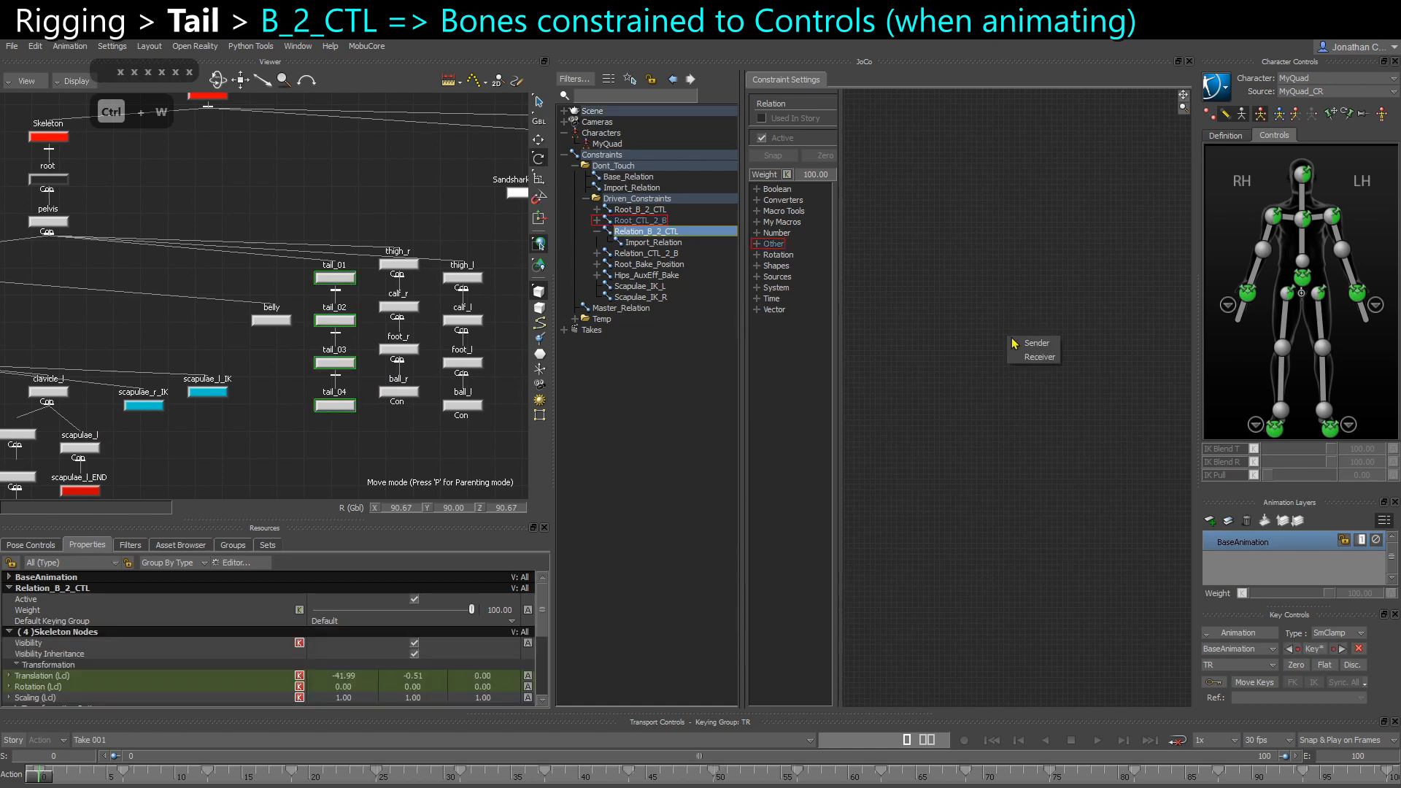
pyautogui.click(1039, 362)
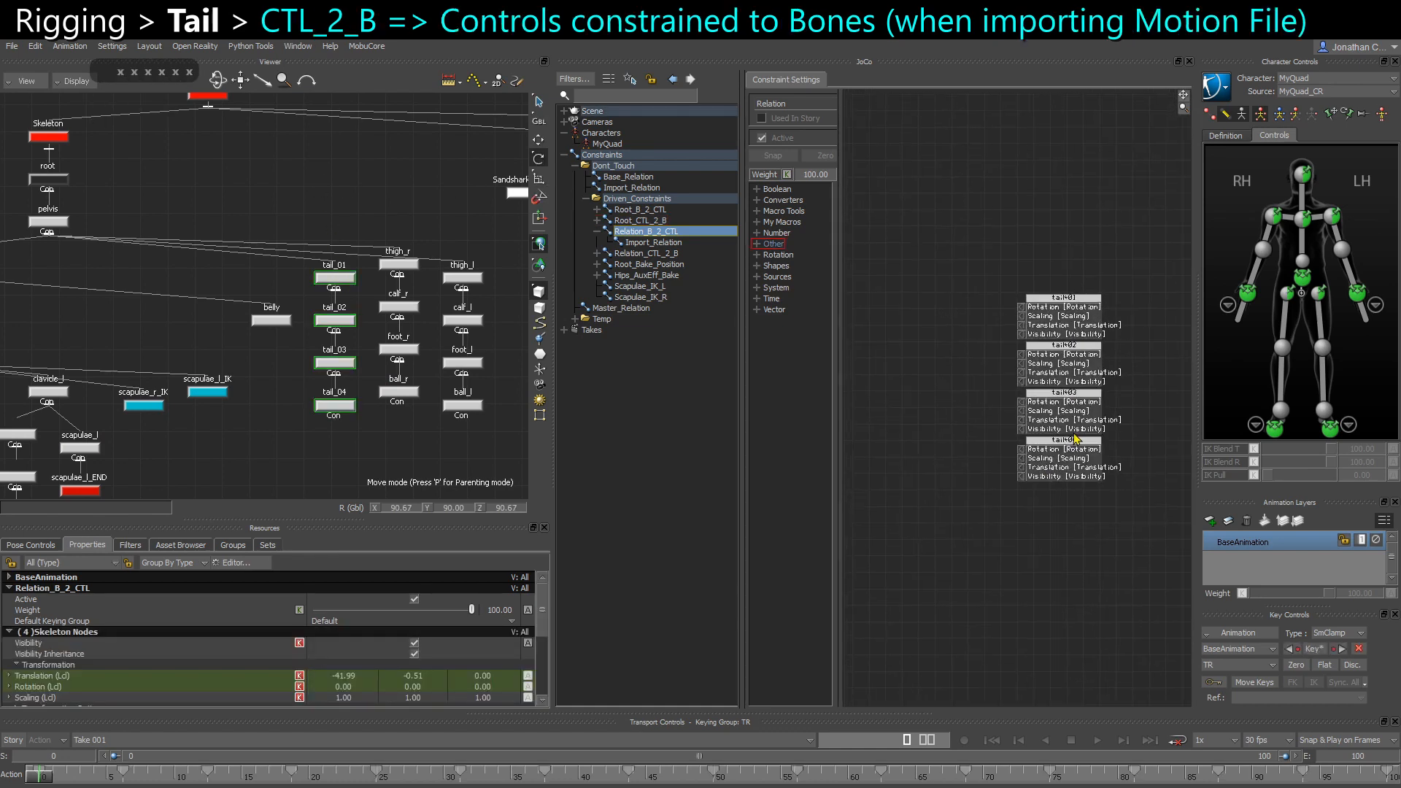
# Add the bones tail_01 through tail_04 as senders in the Relation_CTL_2_B constraint
pyautogui.click(636, 254)
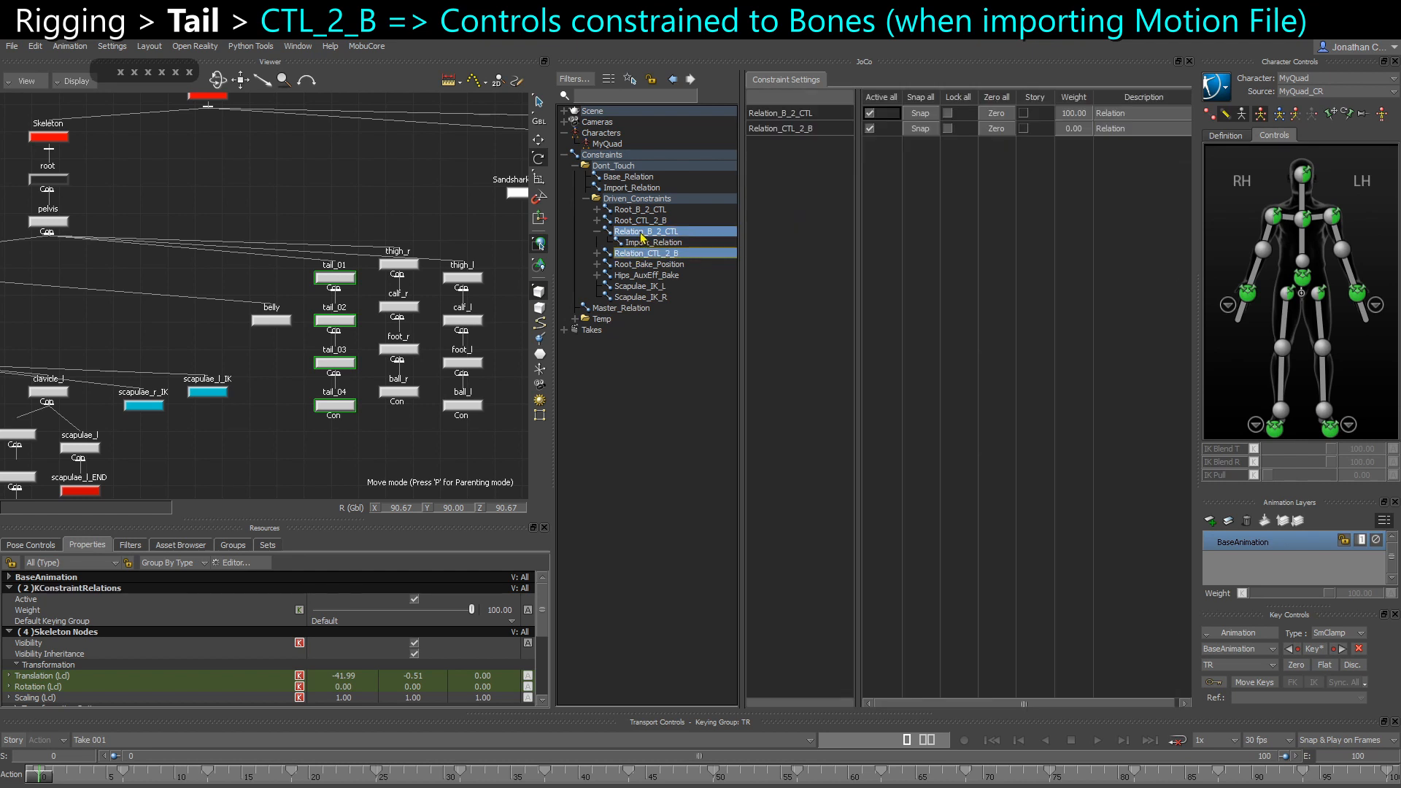
pyautogui.press('x')
pyautogui.moveTo(291, 205); pyautogui.dragTo(951, 302)
pyautogui.click(960, 312)
pyautogui.moveTo(942, 235); pyautogui.dragTo(1025, 590)
pyautogui.moveTo(1002, 564); pyautogui.dragTo(958, 558)
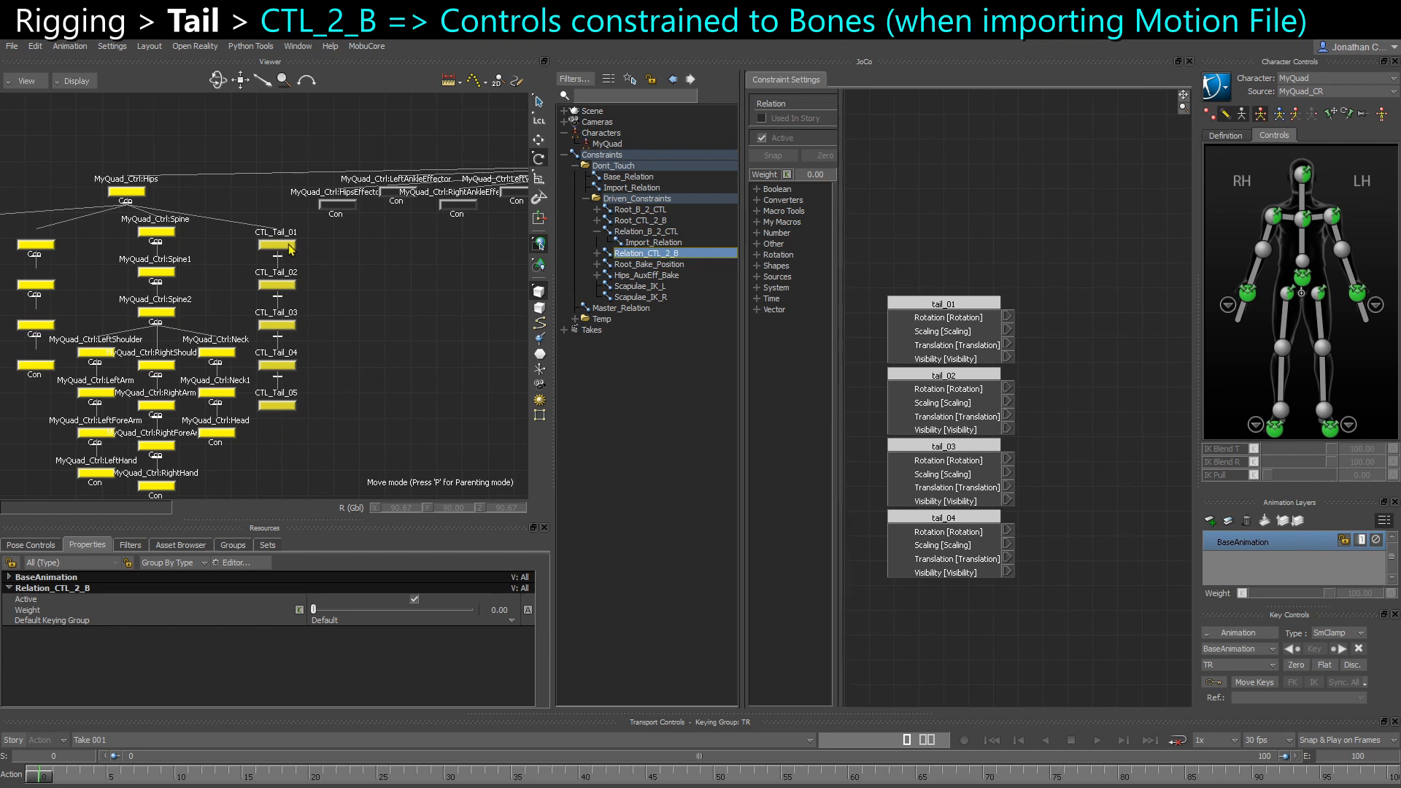
# Add the controls CTL_Tail_01 through CTL_Tail_05 as receivers in the Relation_CTL_2_B constraint
pyautogui.doubleClick(290, 249)
pyautogui.press('x')
pyautogui.moveTo(290, 250); pyautogui.dragTo(1108, 340)
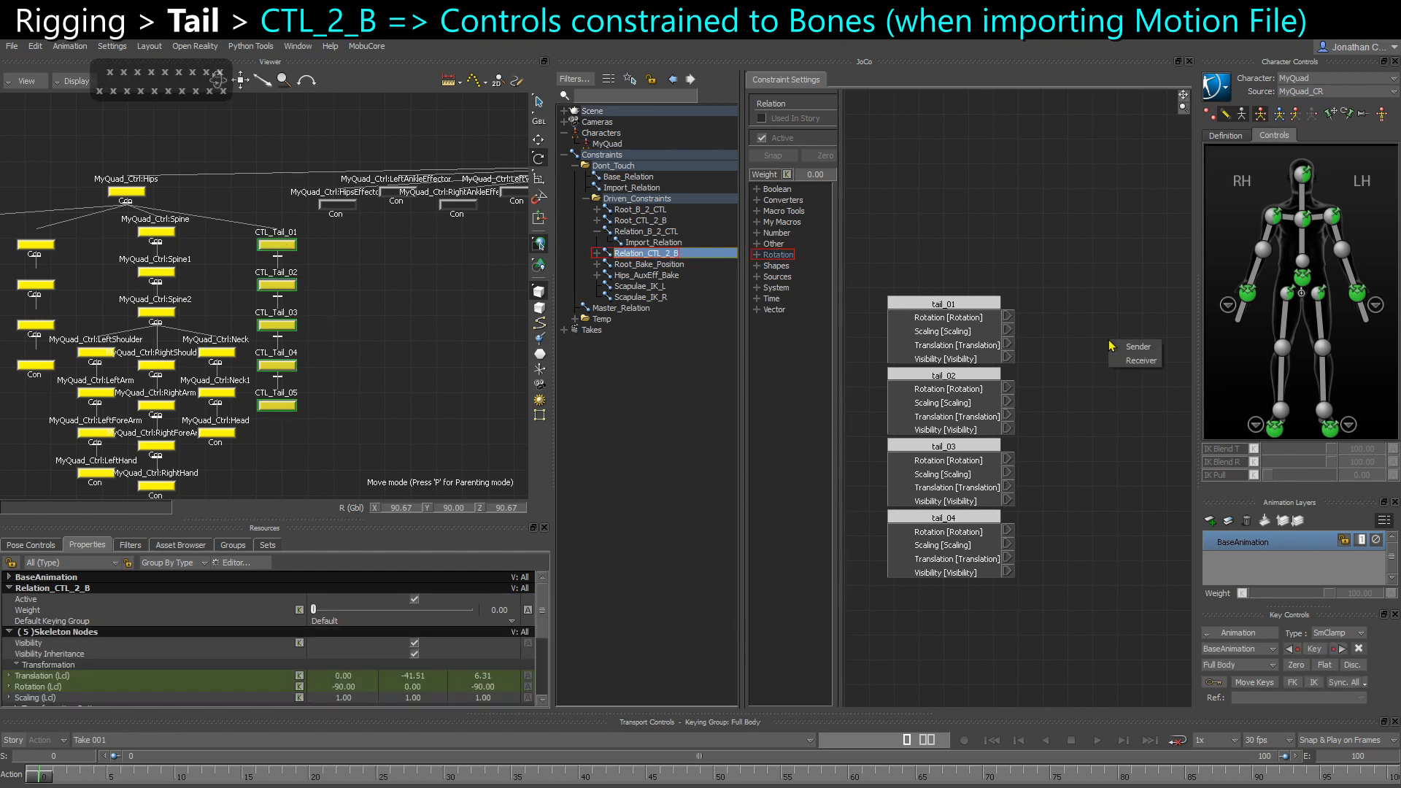
pyautogui.click(1142, 361)
pyautogui.moveTo(1111, 580); pyautogui.dragTo(1142, 591)
# Add the controls CTL_Tail_01 through CTL_Tail_05 as senders in the Relation_B_2_CTL constraint
pyautogui.click(669, 232)
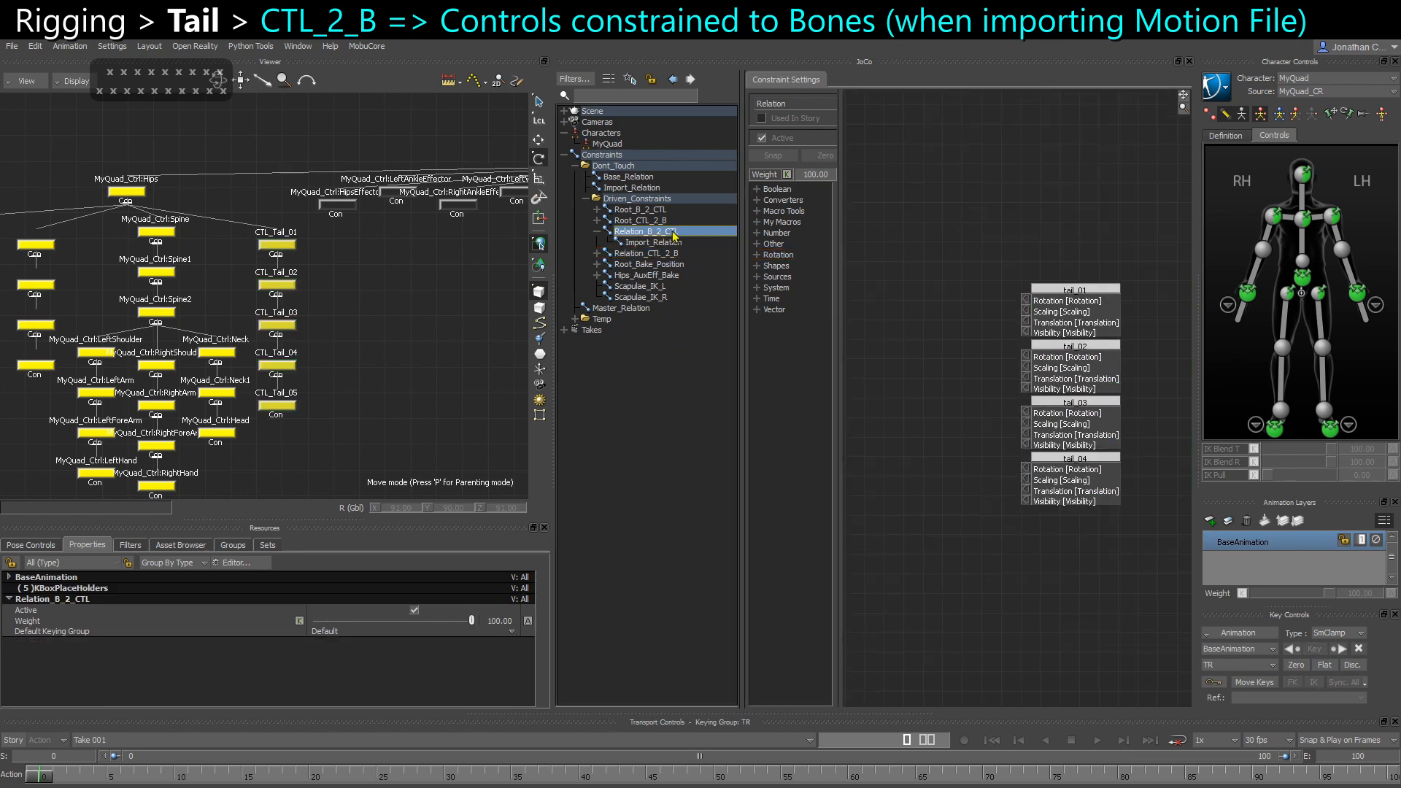
pyautogui.keyDown('shift'); pyautogui.moveTo(1004, 398); pyautogui.dragTo(1065, 382); pyautogui.keyUp('shift')
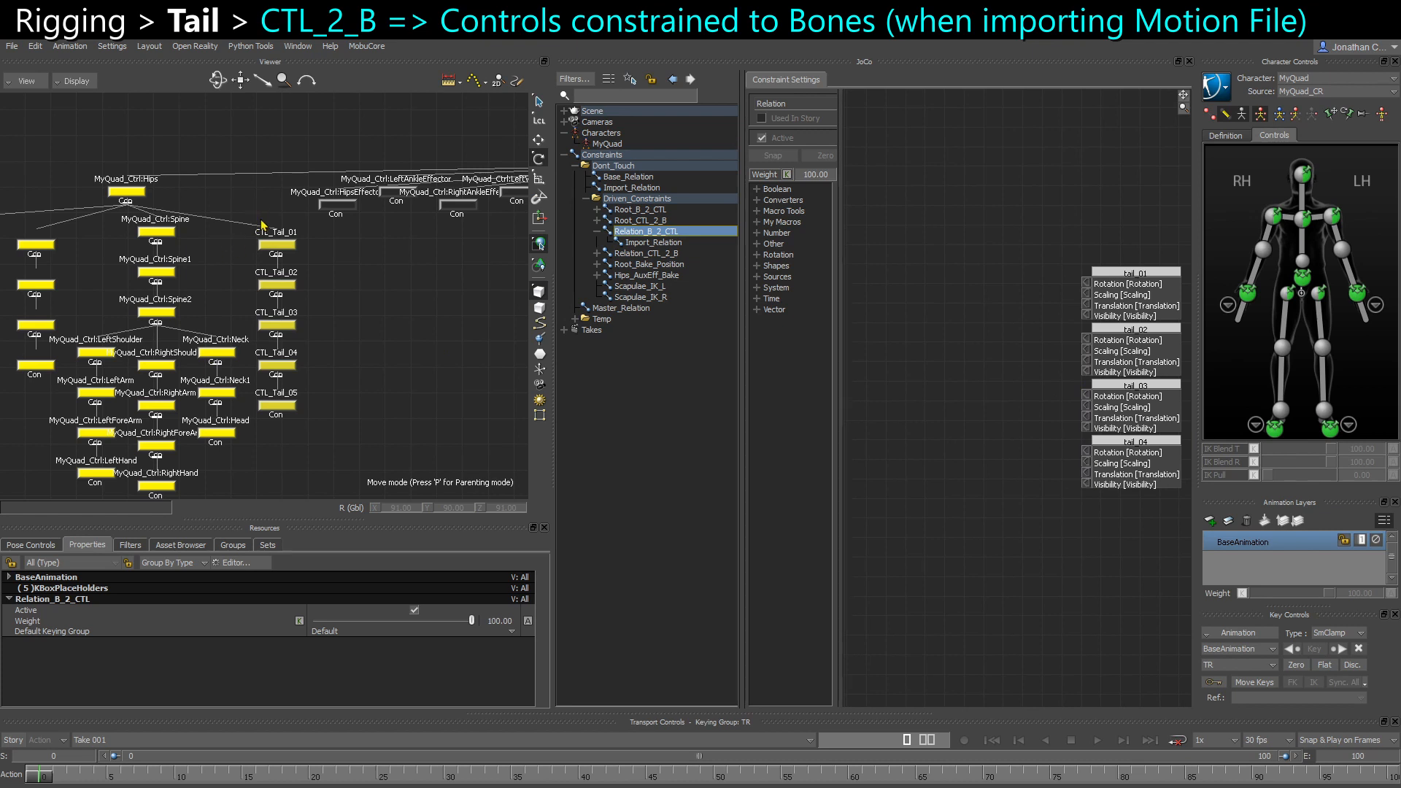
pyautogui.moveTo(263, 226); pyautogui.dragTo(275, 462)
pyautogui.moveTo(278, 405); pyautogui.dragTo(921, 350)
pyautogui.click(936, 369)
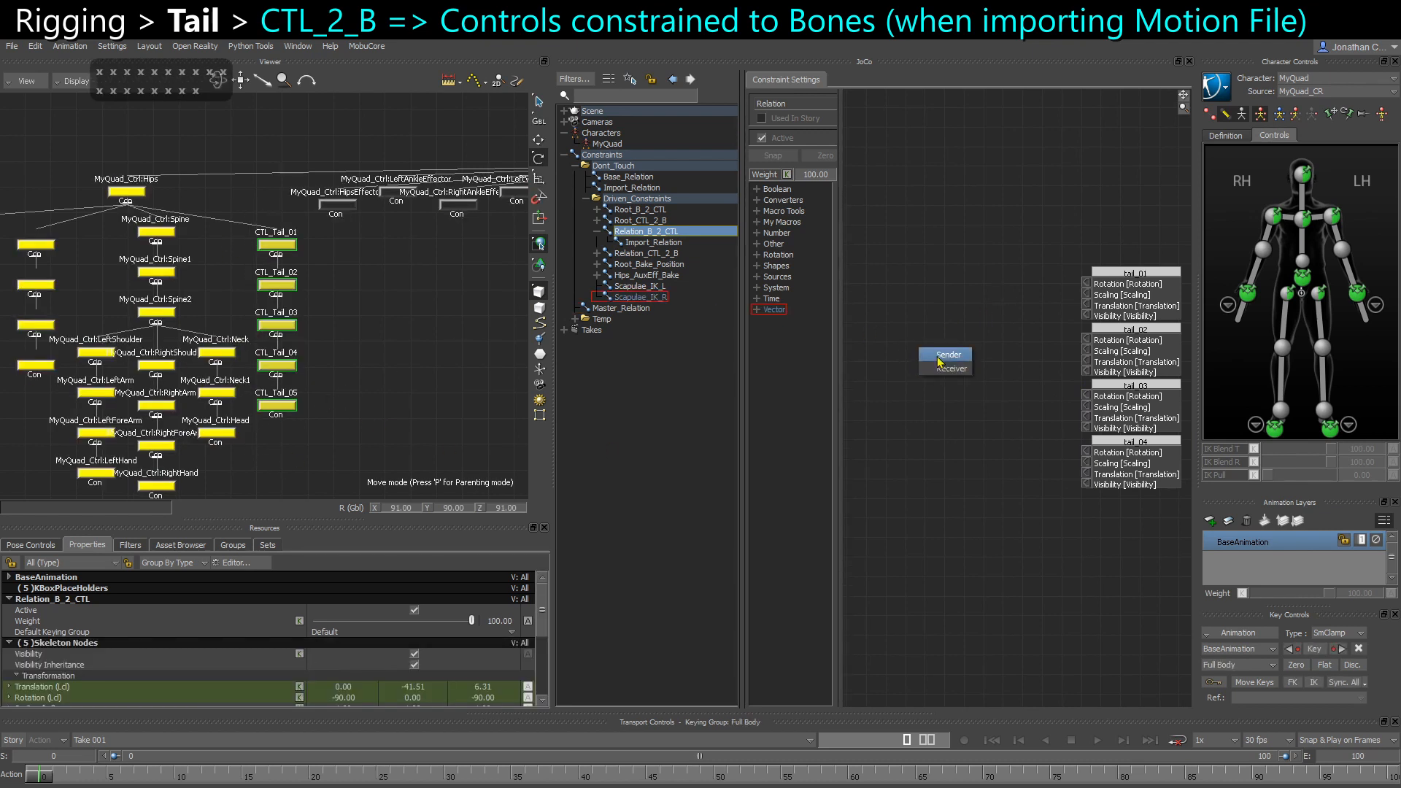
pyautogui.moveTo(963, 553); pyautogui.dragTo(934, 512)
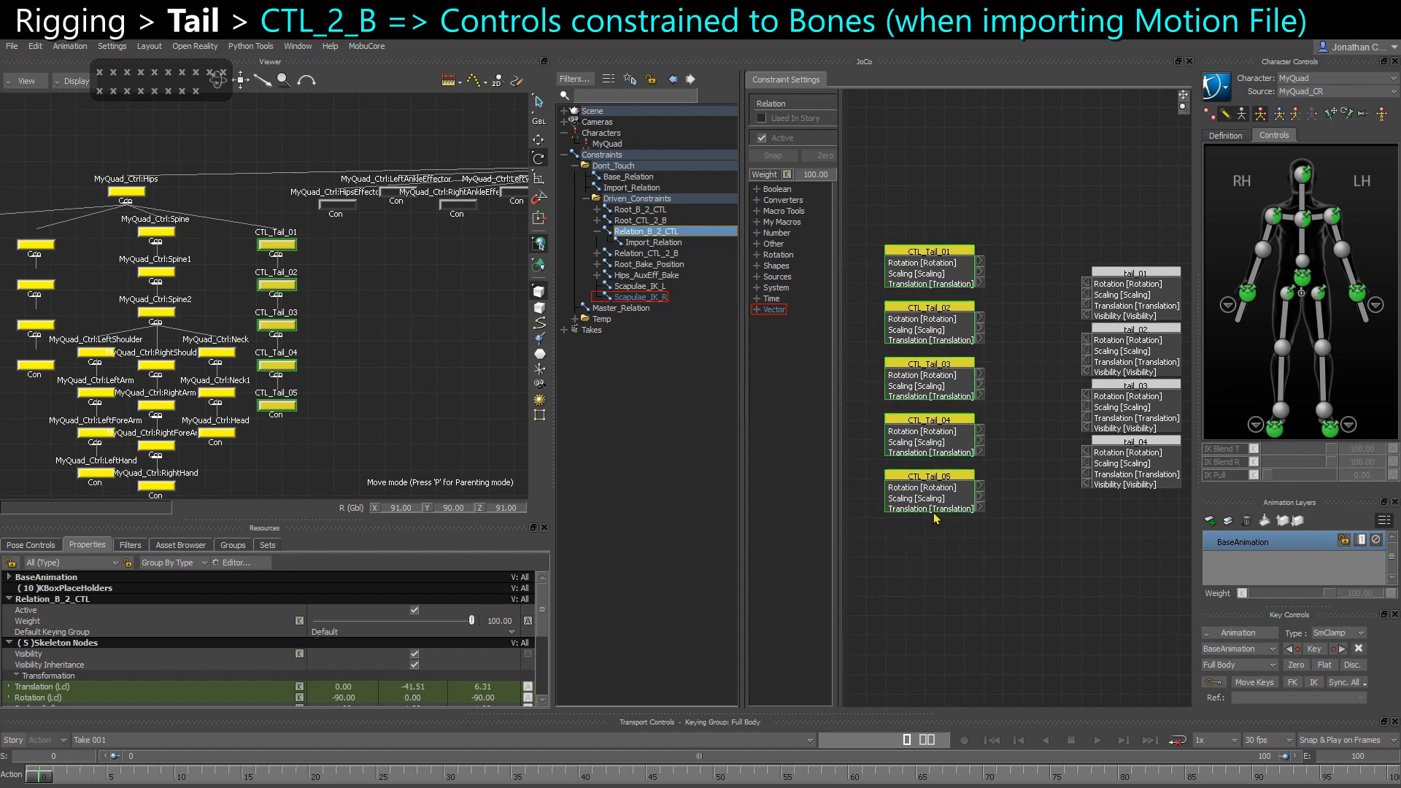
# Connect rotation and translation from CTL_Tail_01 through CTL_Tail_04 to the matching tail bones in Relation_B_2_CTL, and delete the CTL_Tail_05 box
pyautogui.click(991, 321)
pyautogui.scroll(1, 992, 317)
pyautogui.moveTo(979, 257)
pyautogui.mouseDown()
pyautogui.moveTo(1095, 280)
pyautogui.moveTo(1036, 292)
pyautogui.moveTo(978, 281)
pyautogui.moveTo(1095, 341)
pyautogui.moveTo(1021, 354)
pyautogui.moveTo(978, 342)
pyautogui.moveTo(1095, 404)
pyautogui.moveTo(980, 406)
pyautogui.moveTo(1011, 459)
pyautogui.moveTo(1096, 464)
pyautogui.moveTo(979, 465)
pyautogui.mouseUp()
pyautogui.moveTo(951, 526); pyautogui.dragTo(899, 518)
pyautogui.press('Delete')
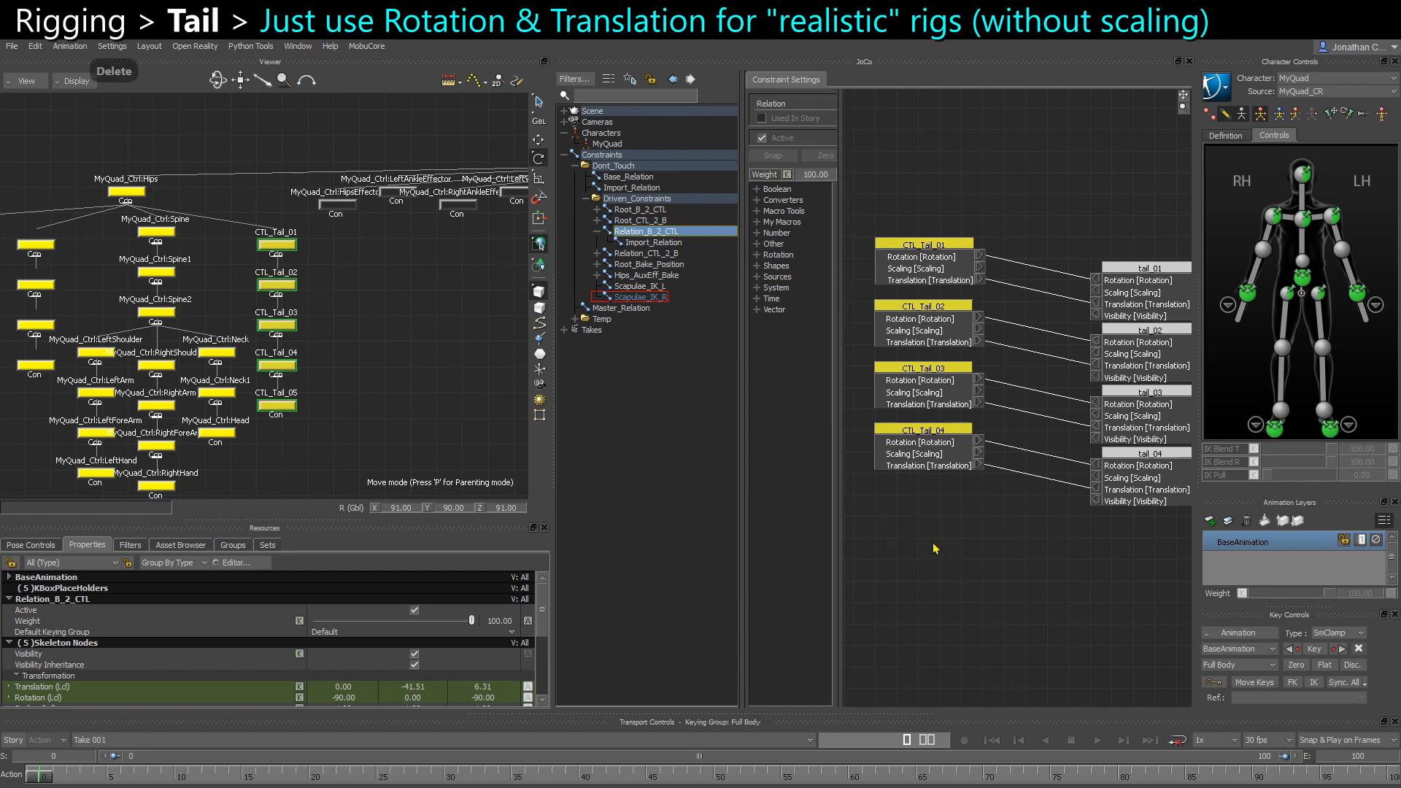
# Delete the CTL_Tail_05 receiver box from the Relation_CTL_2_B constraint
pyautogui.click(646, 254)
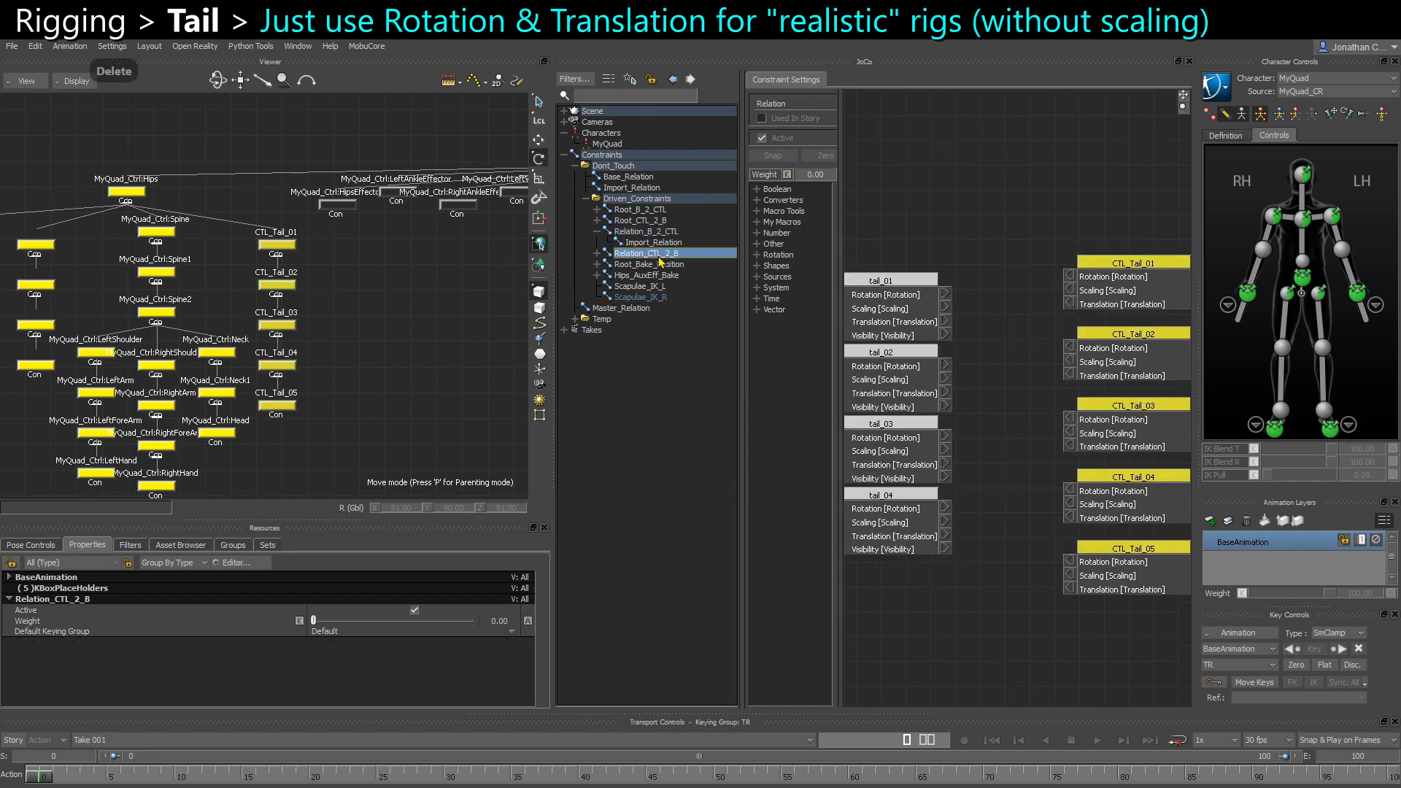
pyautogui.click(1088, 554)
pyautogui.press('Delete')
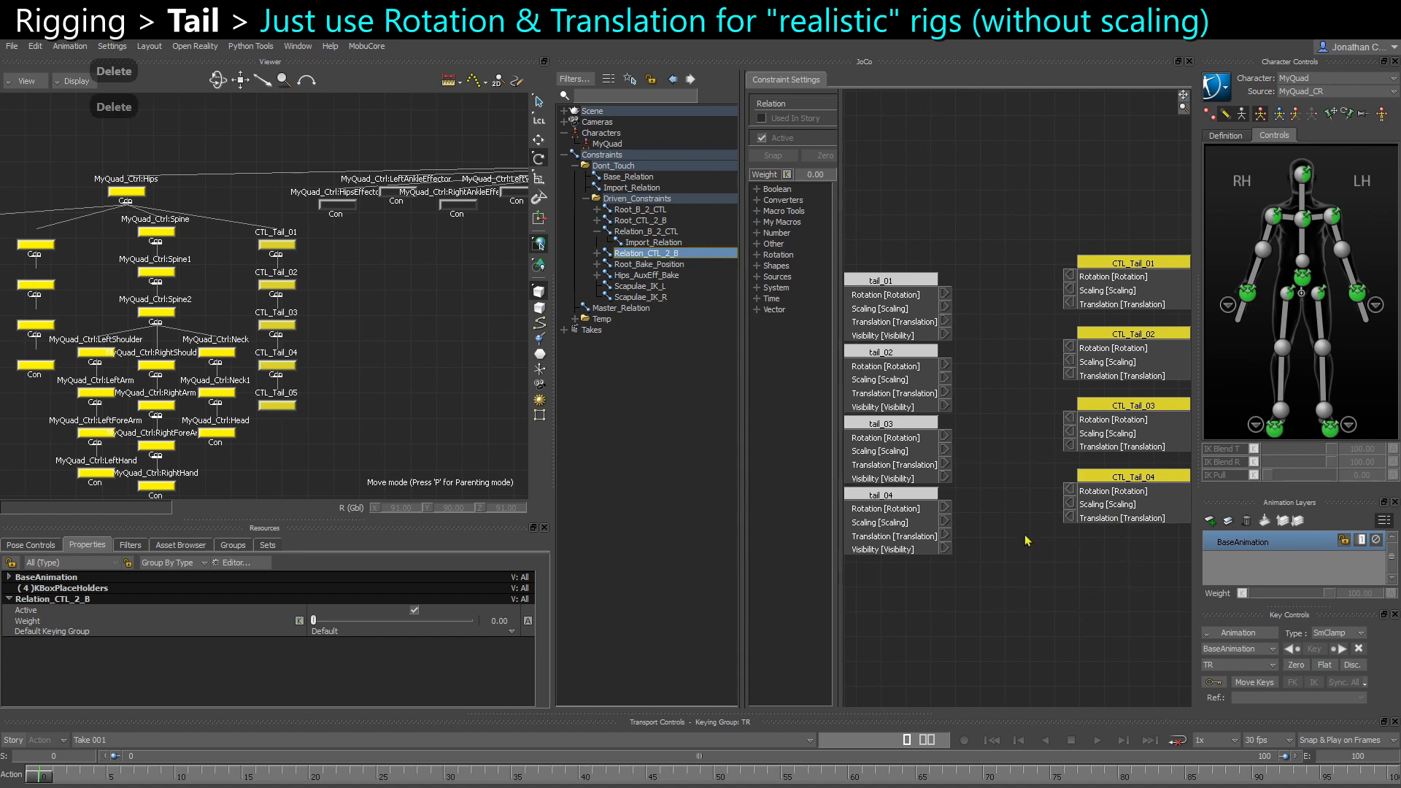
# Connect rotation and translation from the bones tail_01 through tail_04 to the matching CTL_Tail controls in Relation_CTL_2_B, and return to the 3D view
pyautogui.moveTo(1071, 523); pyautogui.dragTo(946, 393)
pyautogui.moveTo(946, 365); pyautogui.dragTo(945, 322)
pyautogui.moveTo(946, 294); pyautogui.dragTo(1070, 276)
pyautogui.hotkey('ctrl', 'w')
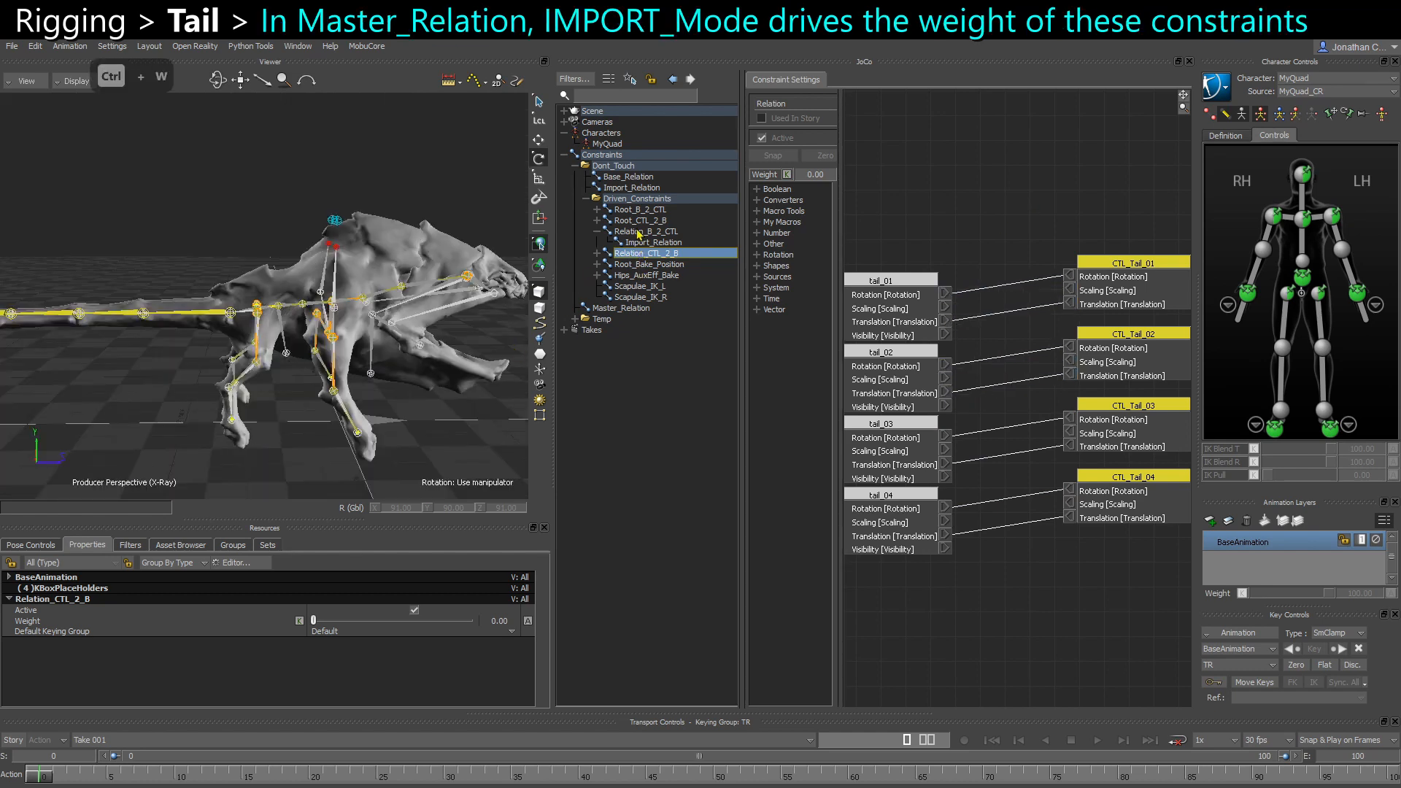
# Open the Master_Relation constraint and examine the IMPORT_Mode input on its Root_CTL box
pyautogui.click(639, 232)
pyautogui.click(642, 243)
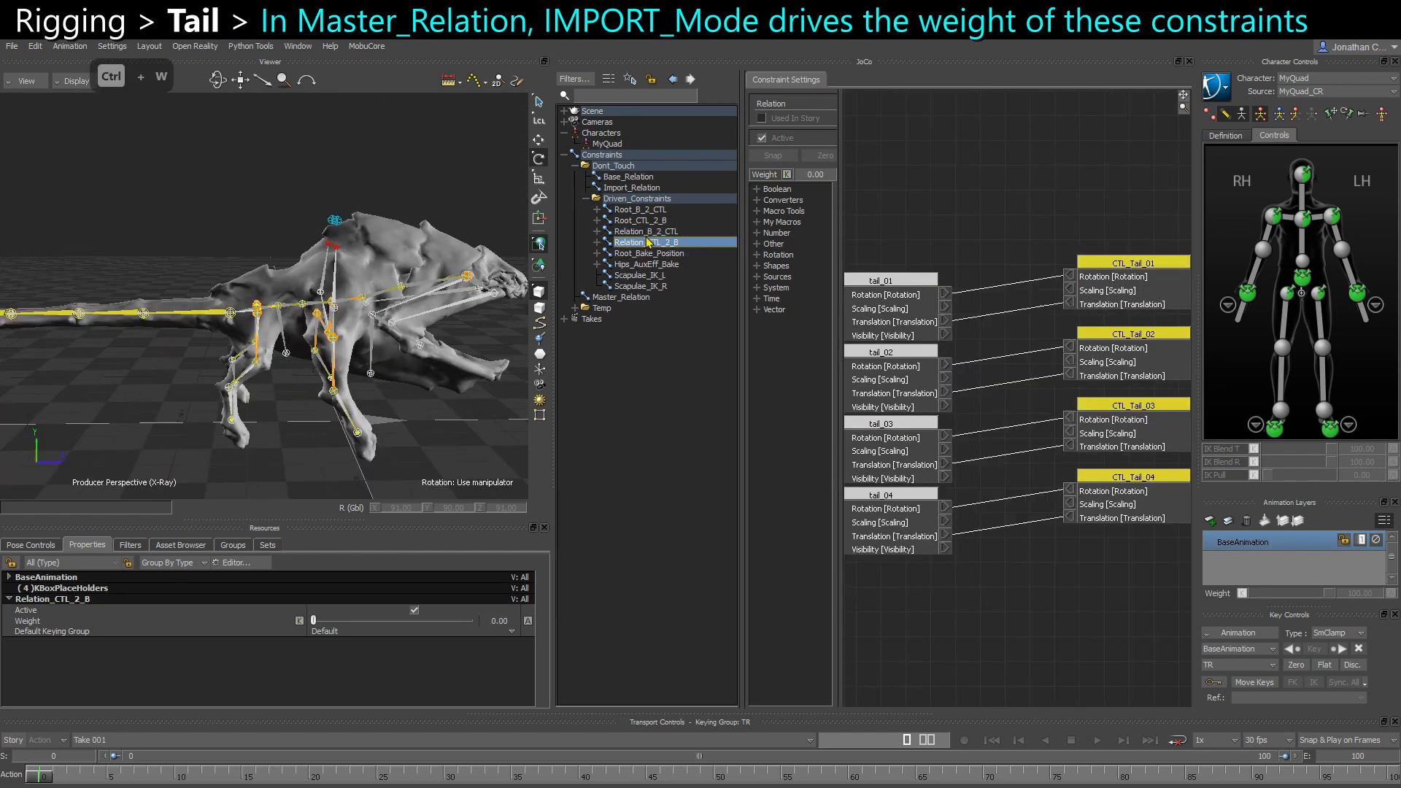
pyautogui.click(646, 232)
pyautogui.click(633, 298)
pyautogui.keyDown('shift'); pyautogui.moveTo(1054, 384); pyautogui.dragTo(971, 386); pyautogui.keyUp('shift')
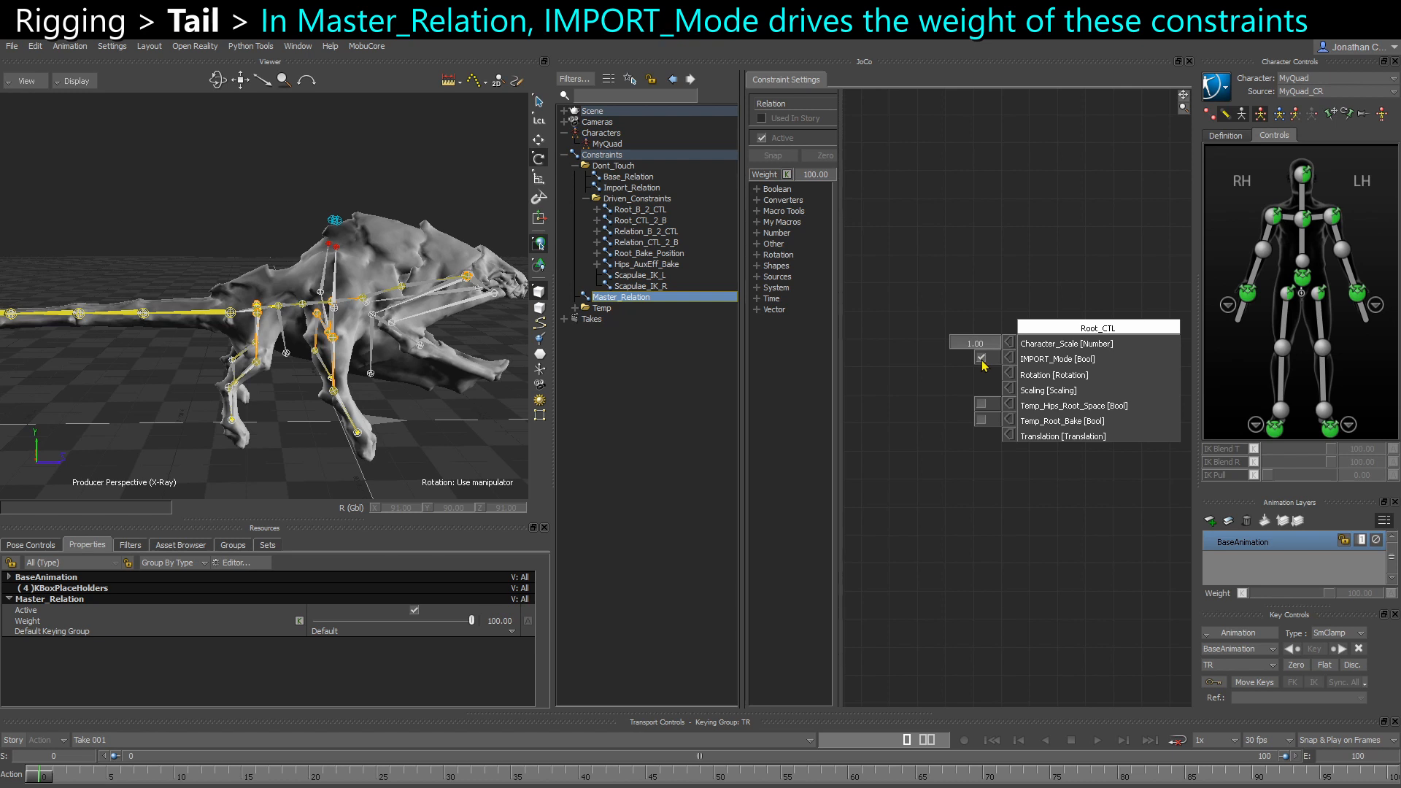
pyautogui.click(12, 46)
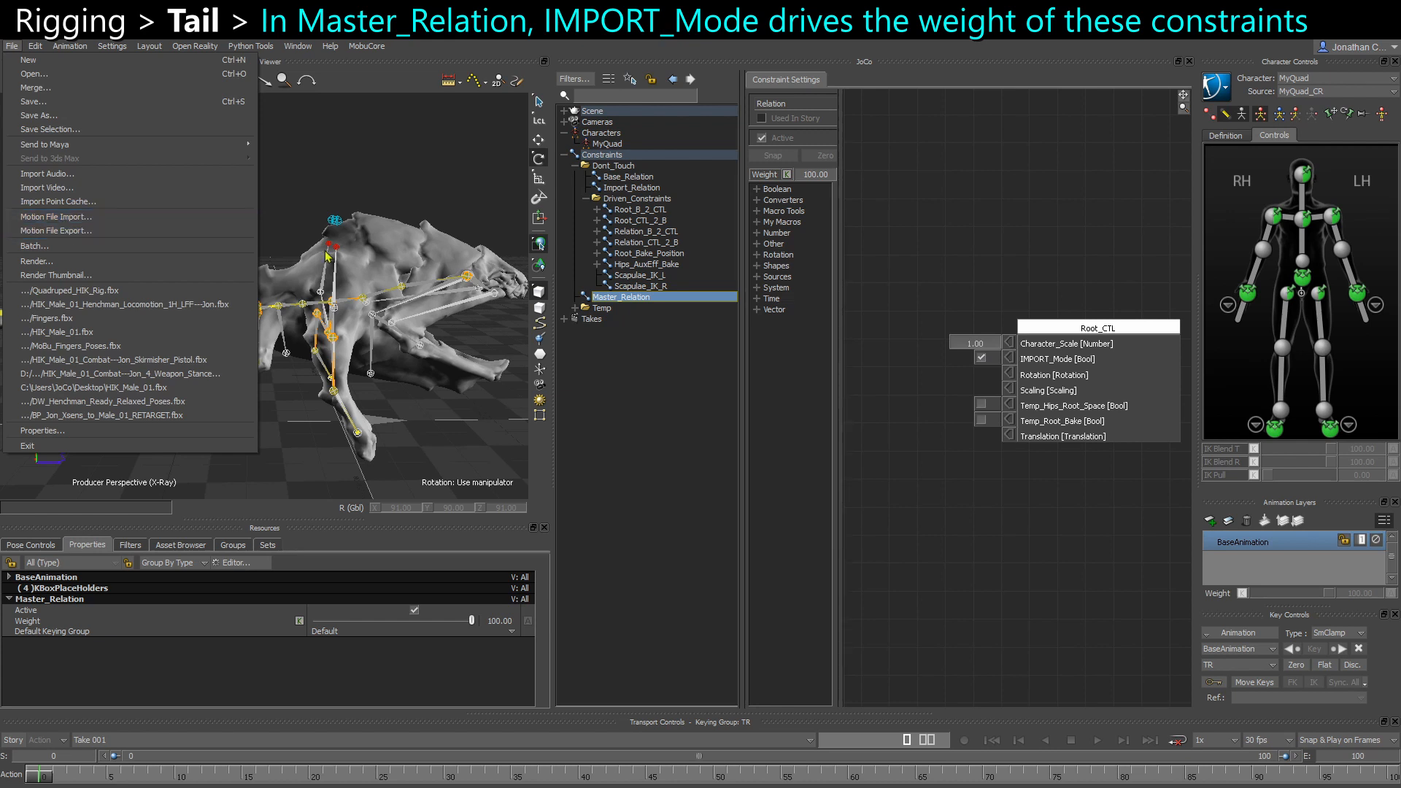
pyautogui.click(990, 264)
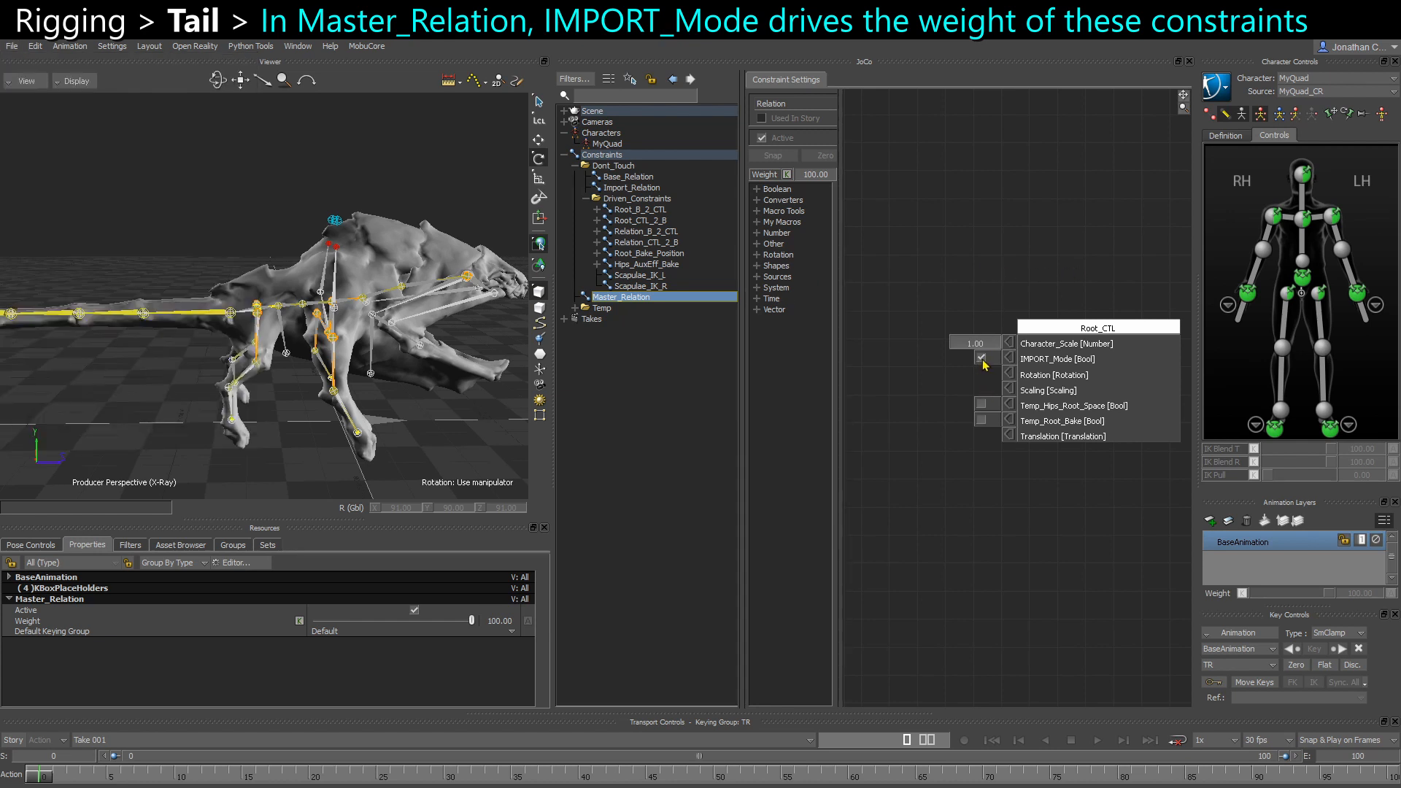
# Turn off IMPORT_Mode, try rotating CTL_Tail_01, and undo the rotation
pyautogui.click(207, 313)
pyautogui.keyDown('shift'); pyautogui.moveTo(208, 312); pyautogui.dragTo(297, 436); pyautogui.keyUp('shift')
pyautogui.hotkey('ctrl', 'z')
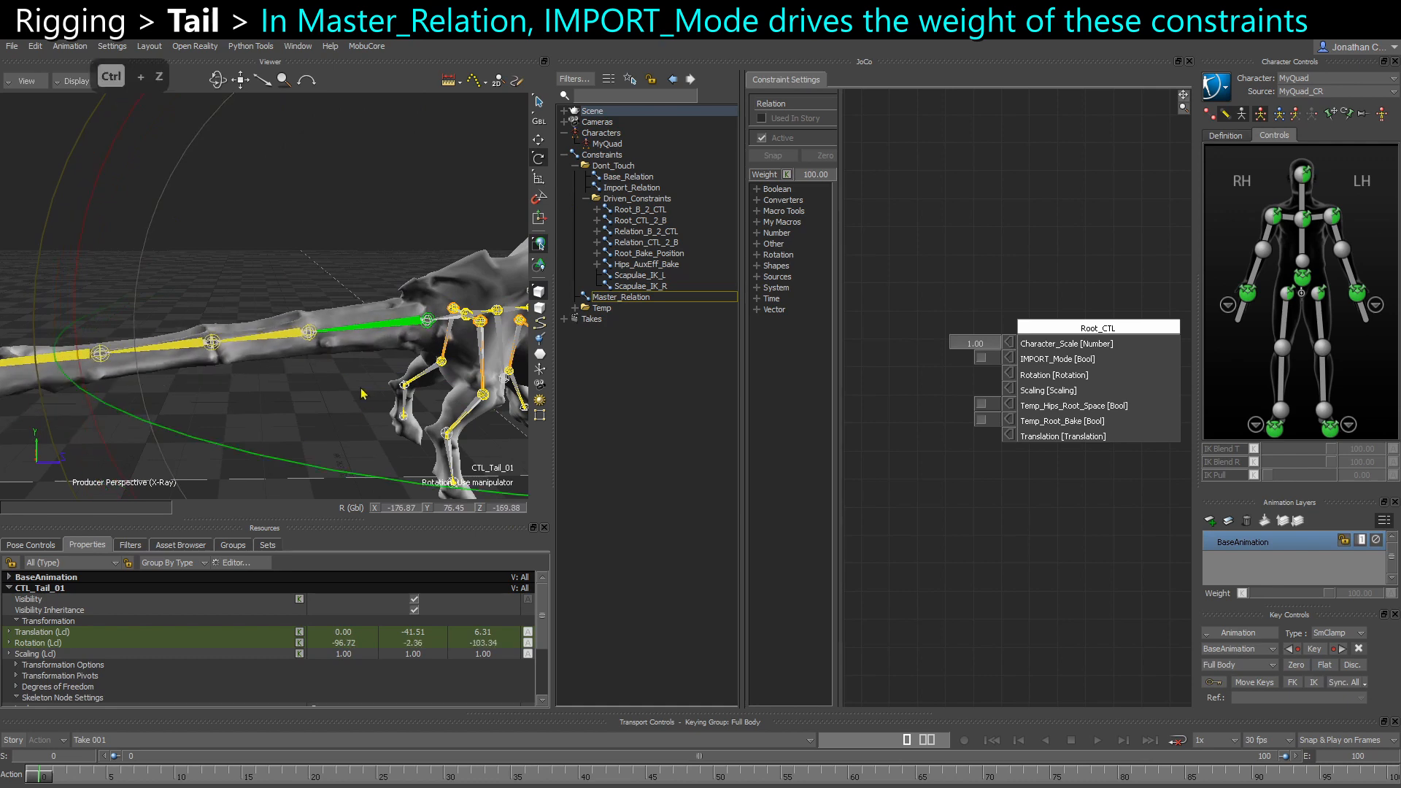
# Select CTL_Tail_01 through CTL_Tail_05, try rotating them together, and undo back to IMPORT_Mode being enabled
pyautogui.hotkey('ctrl', 'w')
pyautogui.hotkey('ctrl', 'w')
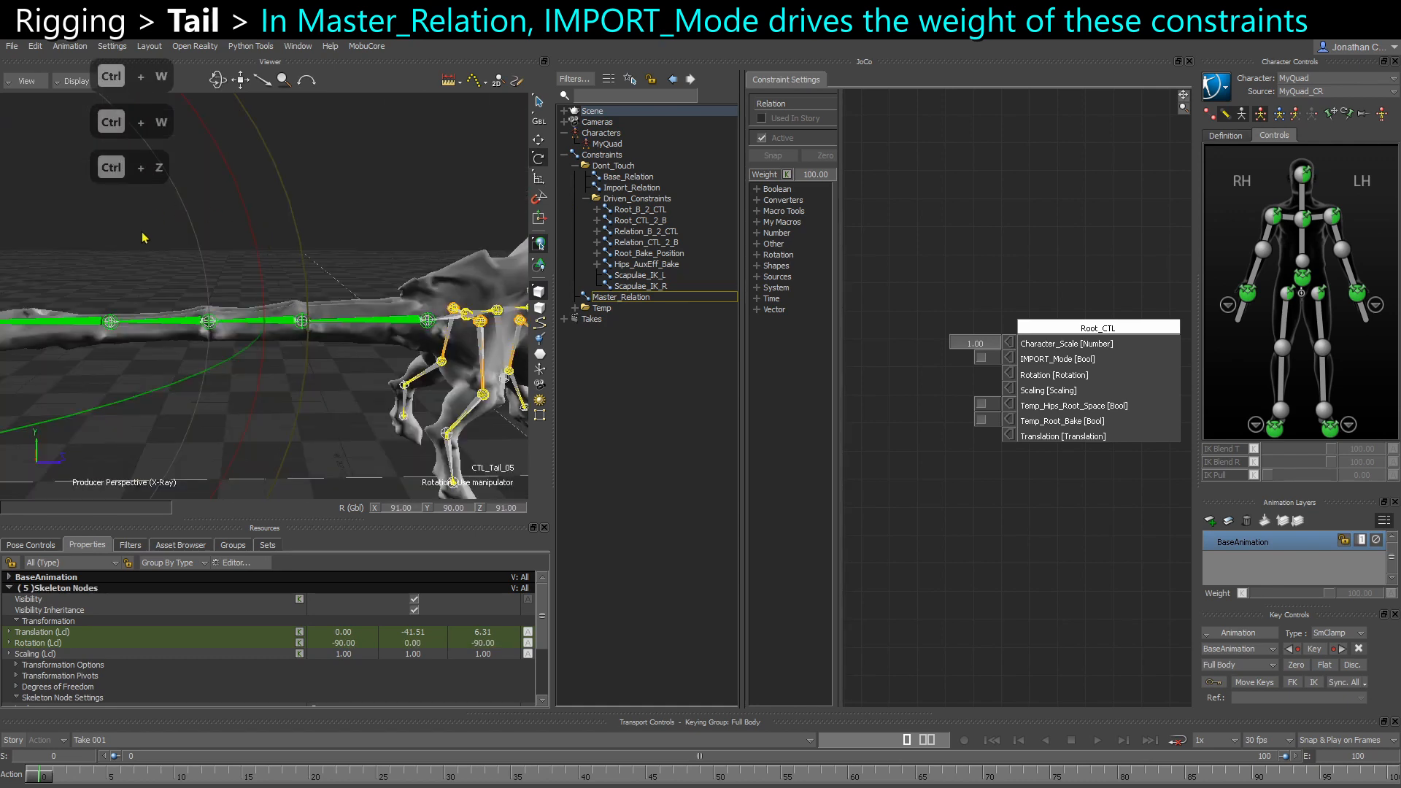
pyautogui.hotkey('ctrl', 'z')
pyautogui.moveTo(266, 255)
pyautogui.mouseDown()
pyautogui.moveTo(285, 263)
pyautogui.moveTo(254, 252)
pyautogui.moveTo(272, 287)
pyautogui.moveTo(255, 267)
pyautogui.moveTo(265, 276)
pyautogui.mouseUp()
pyautogui.hotkey('ctrl', 'z')
pyautogui.press('F5')
pyautogui.hotkey('ctrl', 'z')
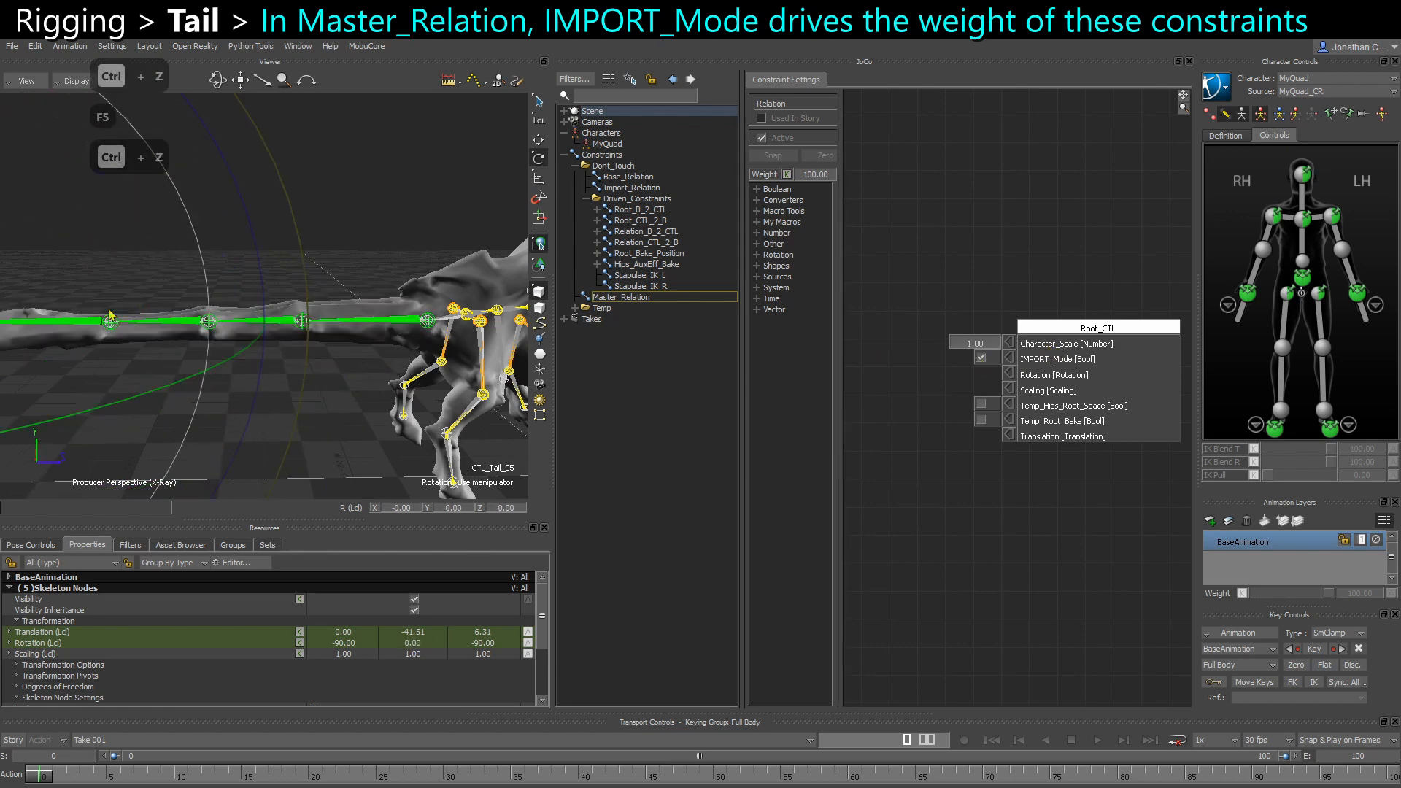
pyautogui.hotkey('ctrl', 'z')
# Test-rotate the bones tail_01 through tail_04 with IMPORT_Mode on, undo the rotation, and turn IMPORT_Mode off on Root_CTL
pyautogui.hotkey('ctrl', 'w')
pyautogui.keyDown('ctrl'); pyautogui.moveTo(338, 314); pyautogui.dragTo(426, 363); pyautogui.keyUp('ctrl')
pyautogui.moveTo(407, 416); pyautogui.dragTo(427, 278)
pyautogui.hotkey('ctrl', 'w')
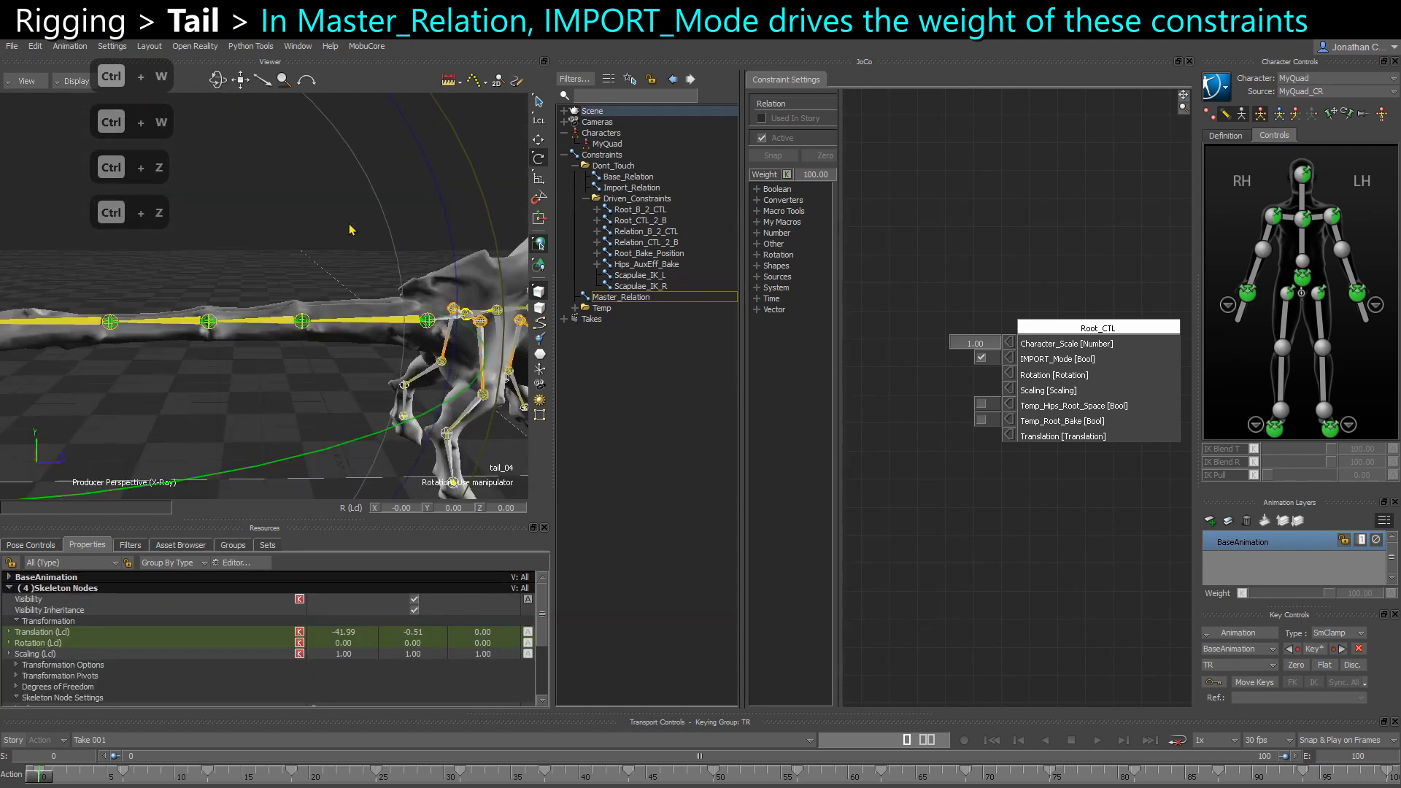
pyautogui.hotkey('ctrl', 'z')
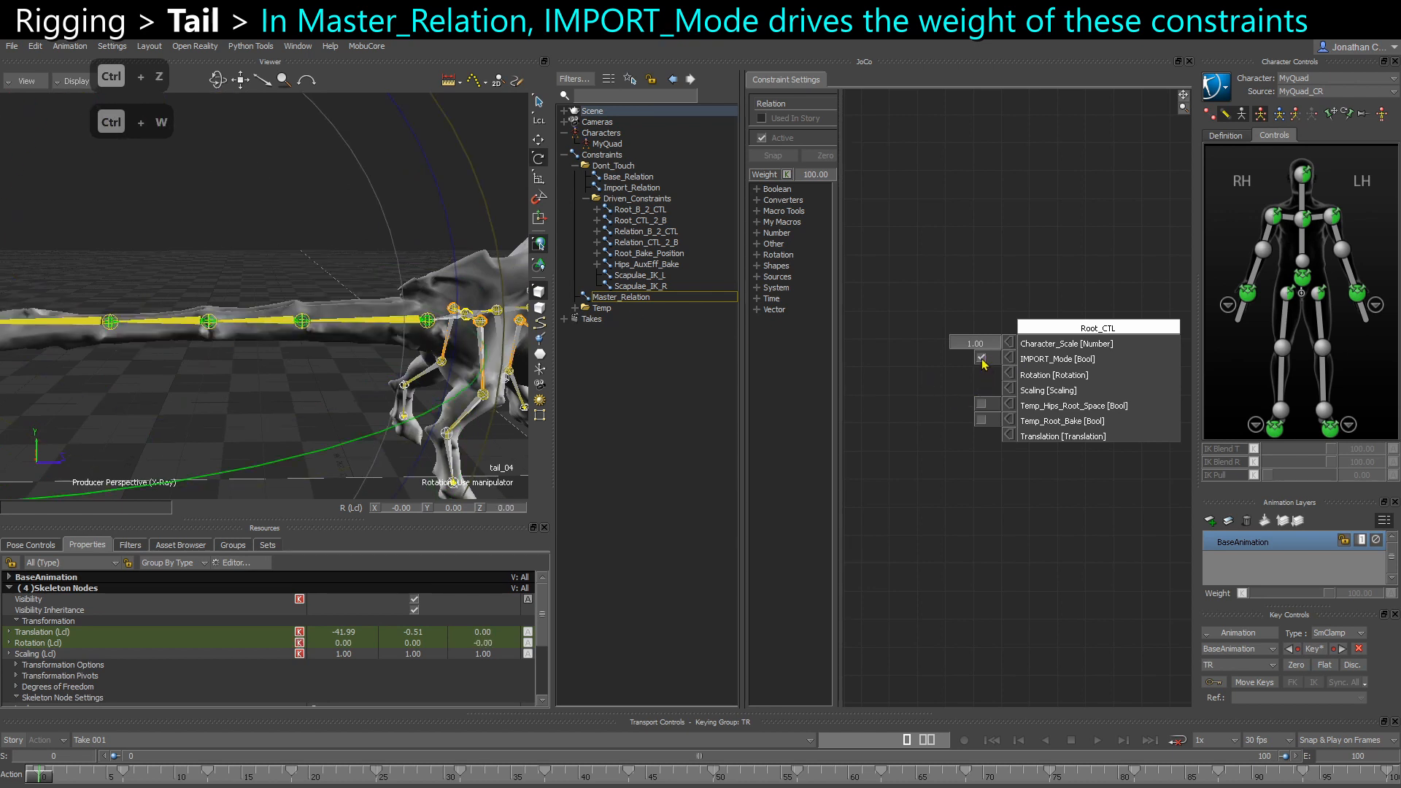
pyautogui.moveTo(1049, 516); pyautogui.dragTo(979, 522, button='middle')
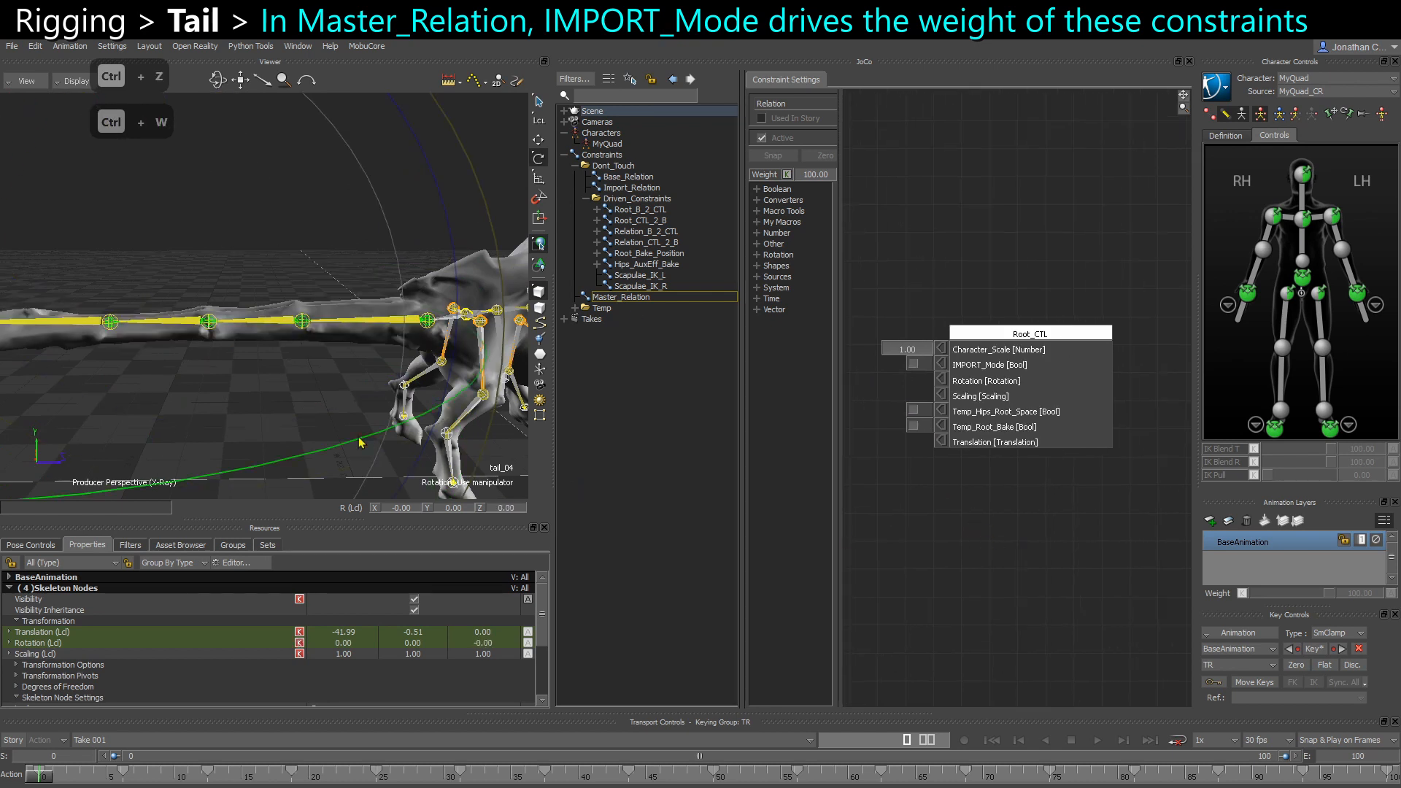
# Try rotating CTL_Tail_01 with IMPORT_Mode off to test the extension, and undo the rotation
pyautogui.click(244, 388)
pyautogui.keyDown('ctrl'); pyautogui.keyDown('shift'); pyautogui.moveTo(244, 388); pyautogui.dragTo(325, 365); pyautogui.keyUp('shift'); pyautogui.keyUp('ctrl')
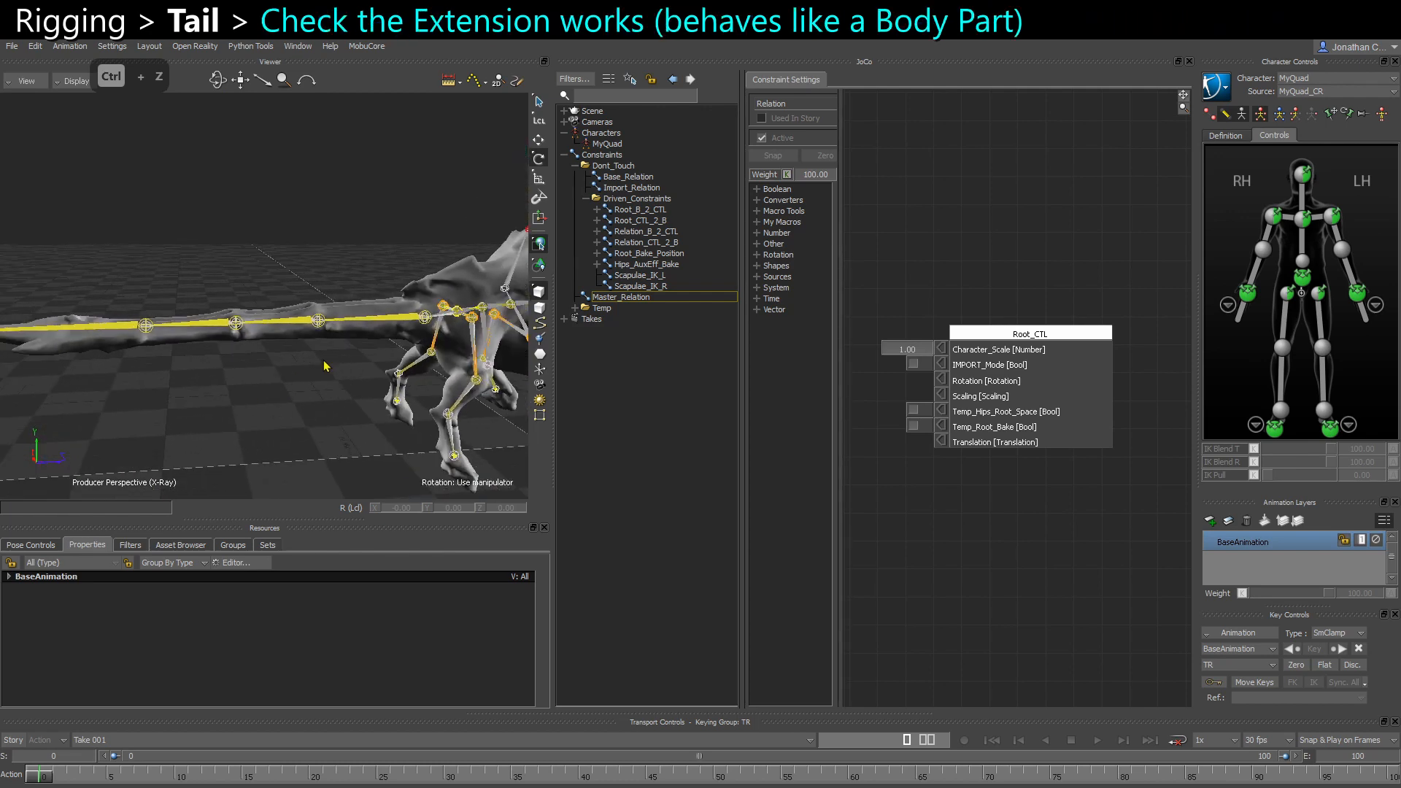
pyautogui.click(404, 322)
pyautogui.keyDown('ctrl'); pyautogui.keyDown('shift'); pyautogui.moveTo(404, 325); pyautogui.dragTo(460, 357); pyautogui.keyUp('shift'); pyautogui.keyUp('ctrl')
pyautogui.moveTo(343, 364); pyautogui.dragTo(341, 394)
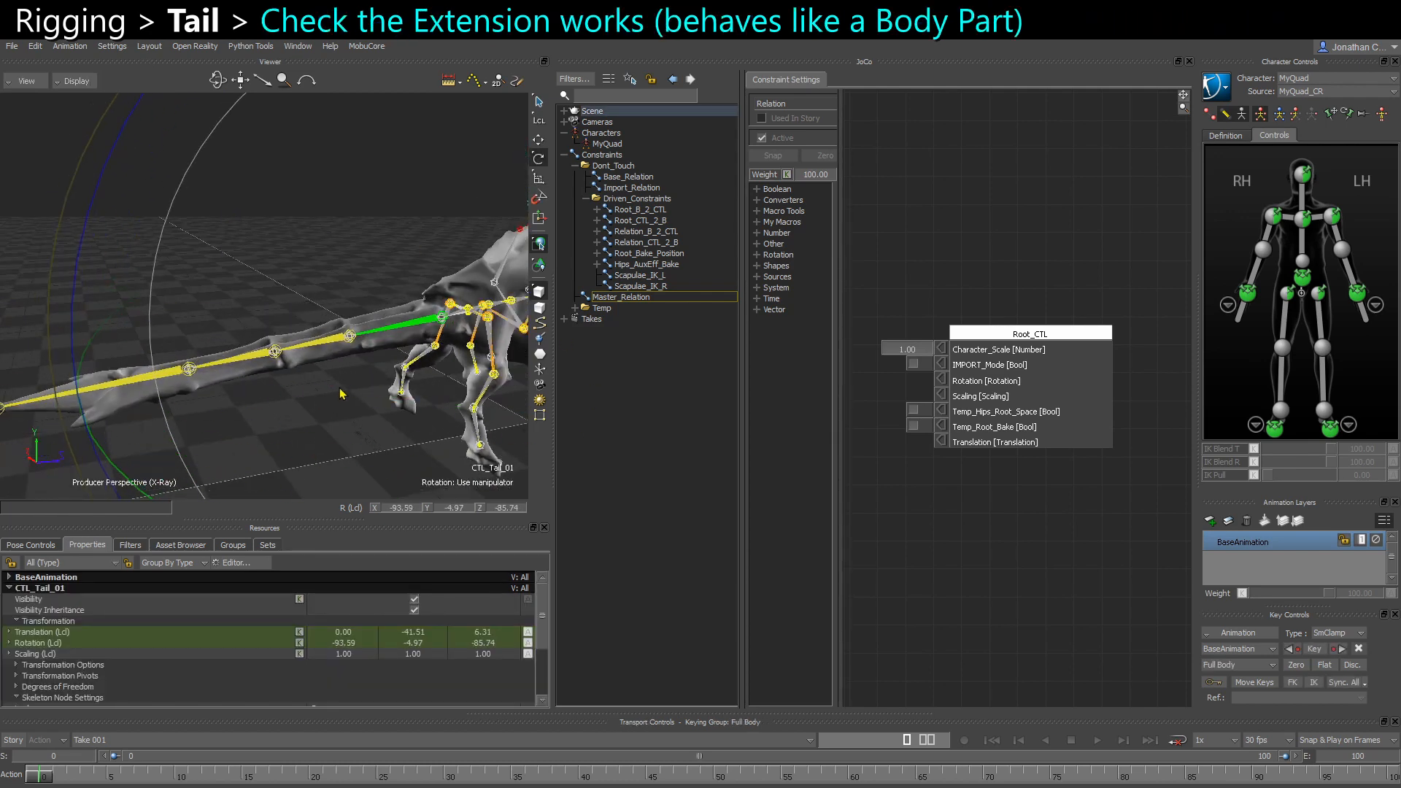
pyautogui.hotkey('ctrl', 'z')
pyautogui.hotkey('ctrl', 'z')
# Bring up the pose controls, clear the selection, and hide the character's skeleton display
pyautogui.click(38, 546)
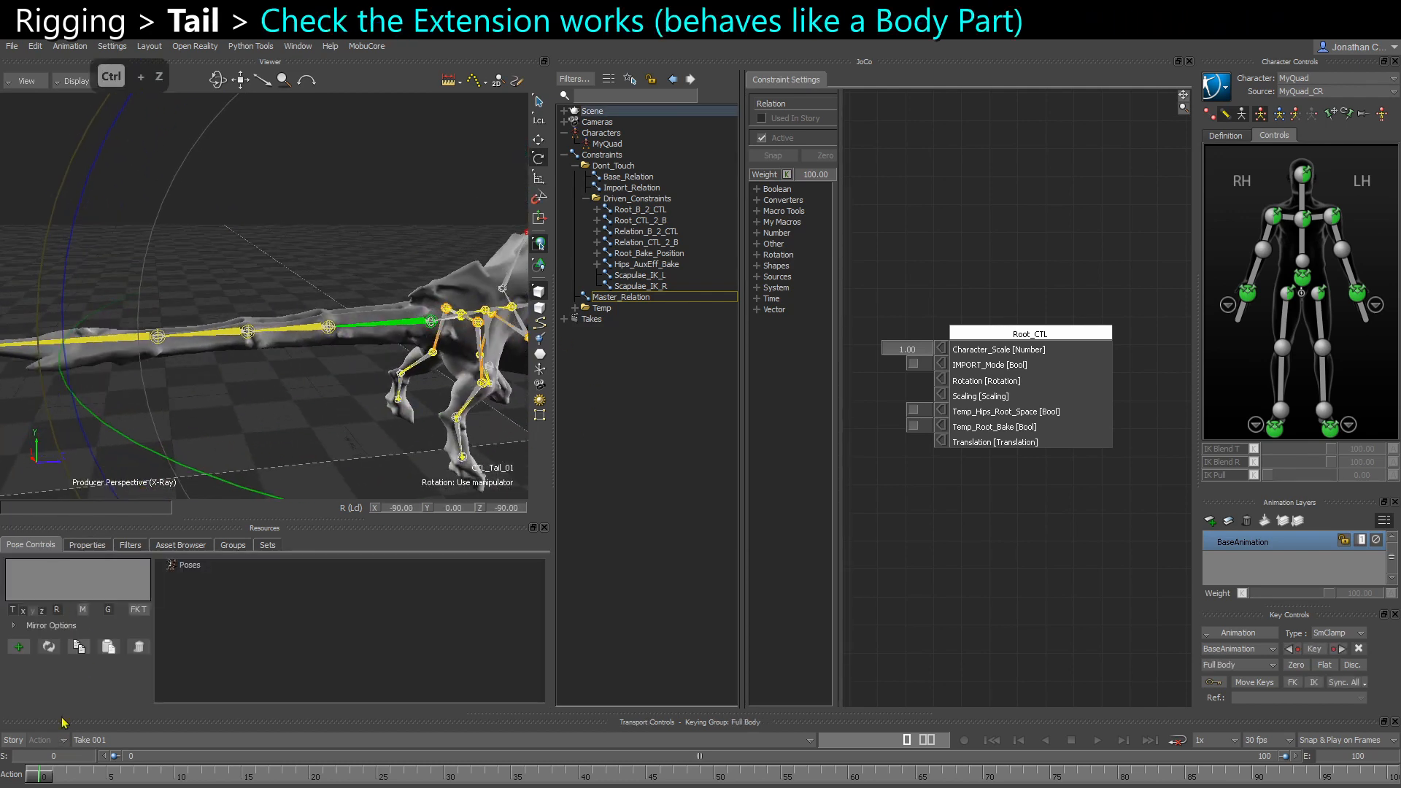
pyautogui.click(87, 545)
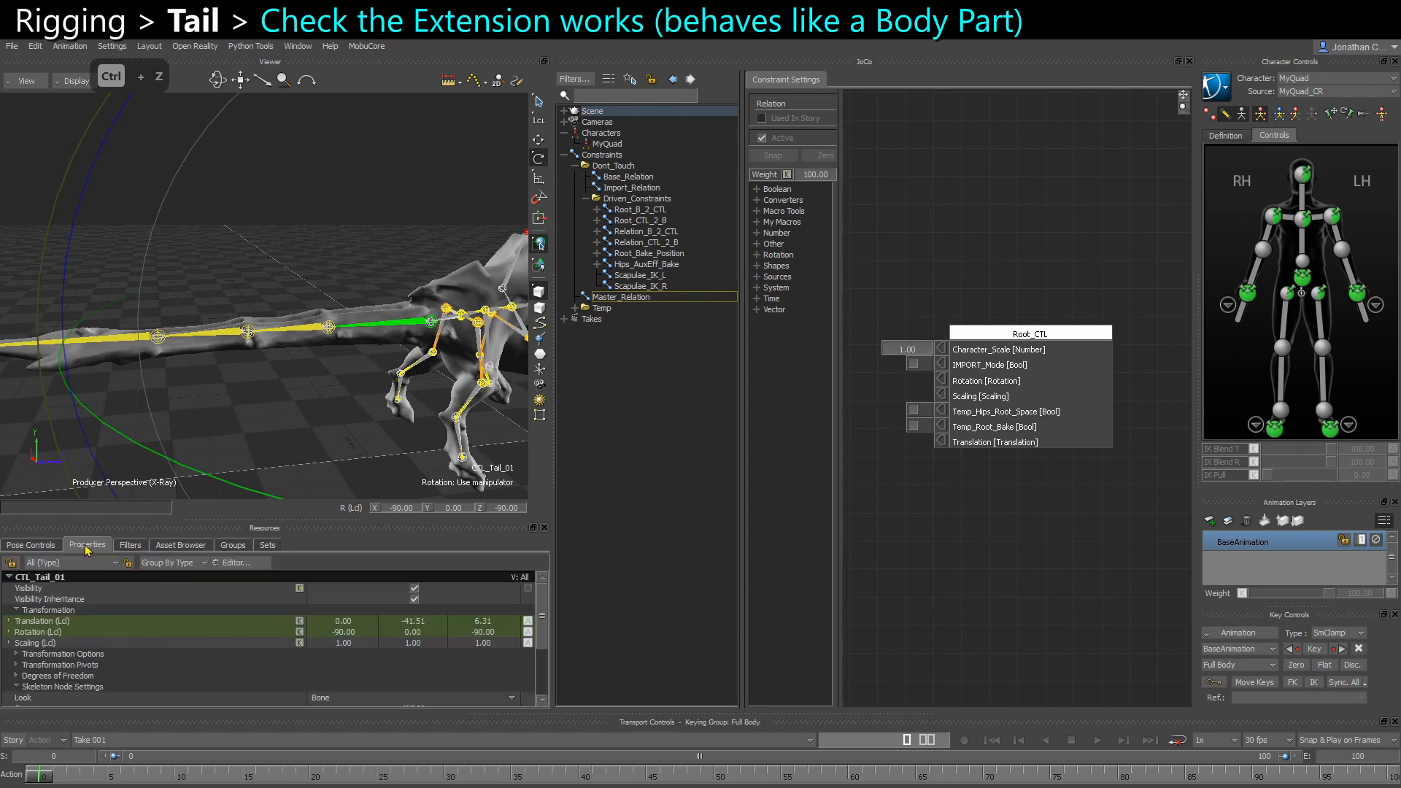
pyautogui.click(31, 545)
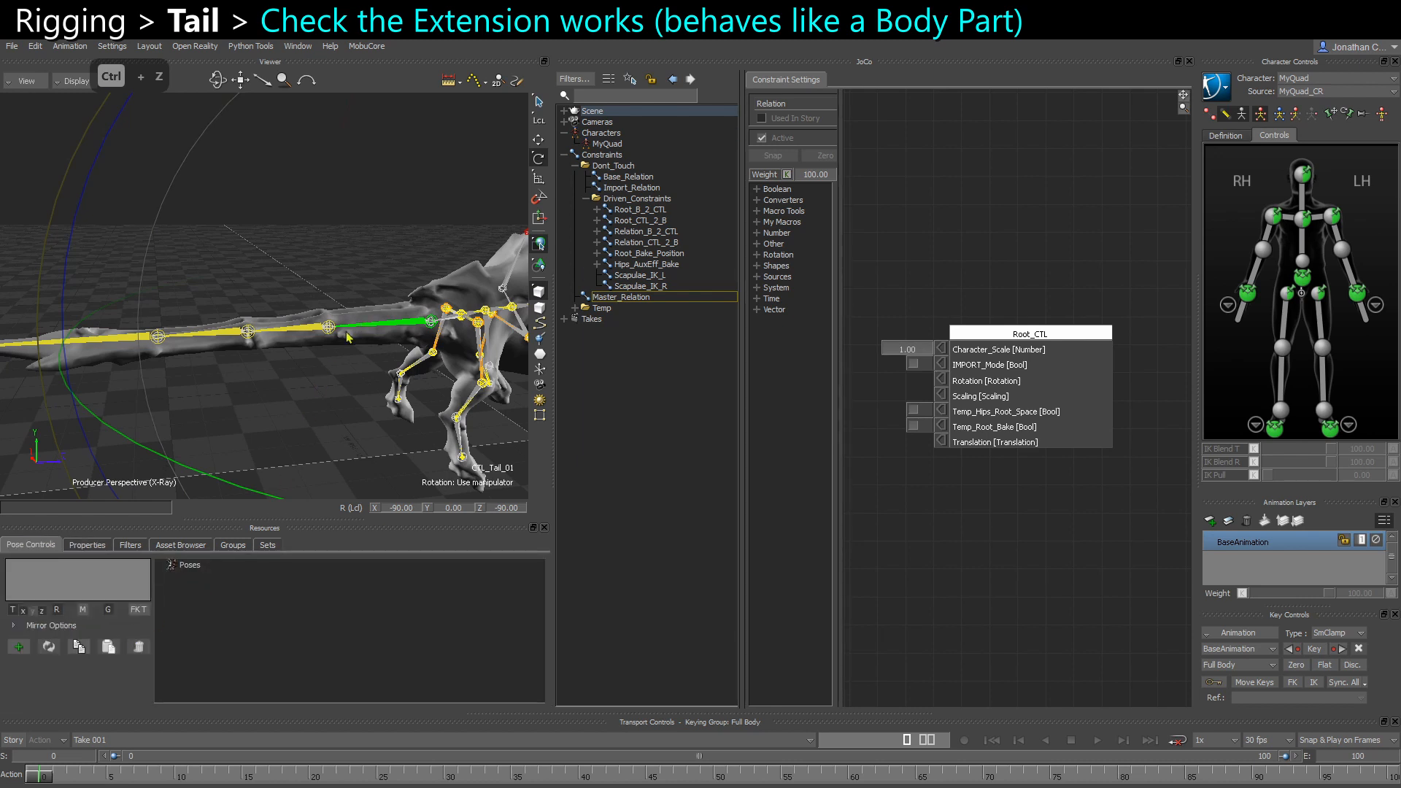
pyautogui.click(311, 283)
pyautogui.scroll(2, 368, 304)
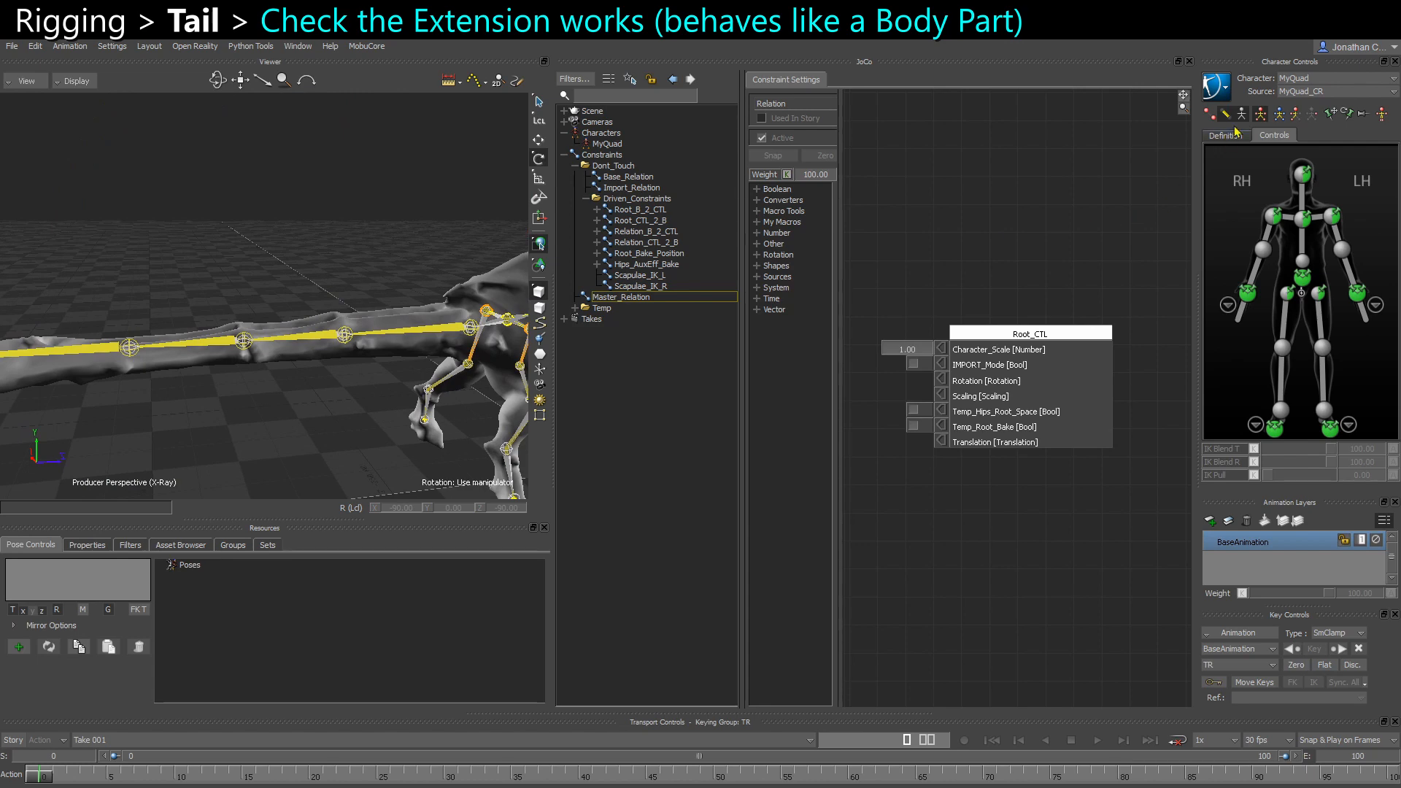
pyautogui.click(1241, 115)
# Select CTL_Tail_01, try rotating the tail in Full Body mode, and undo the rotation
pyautogui.click(439, 332)
pyautogui.keyDown('ctrl'); pyautogui.keyDown('shift'); pyautogui.moveTo(439, 334); pyautogui.dragTo(368, 376); pyautogui.keyUp('shift'); pyautogui.keyUp('ctrl')
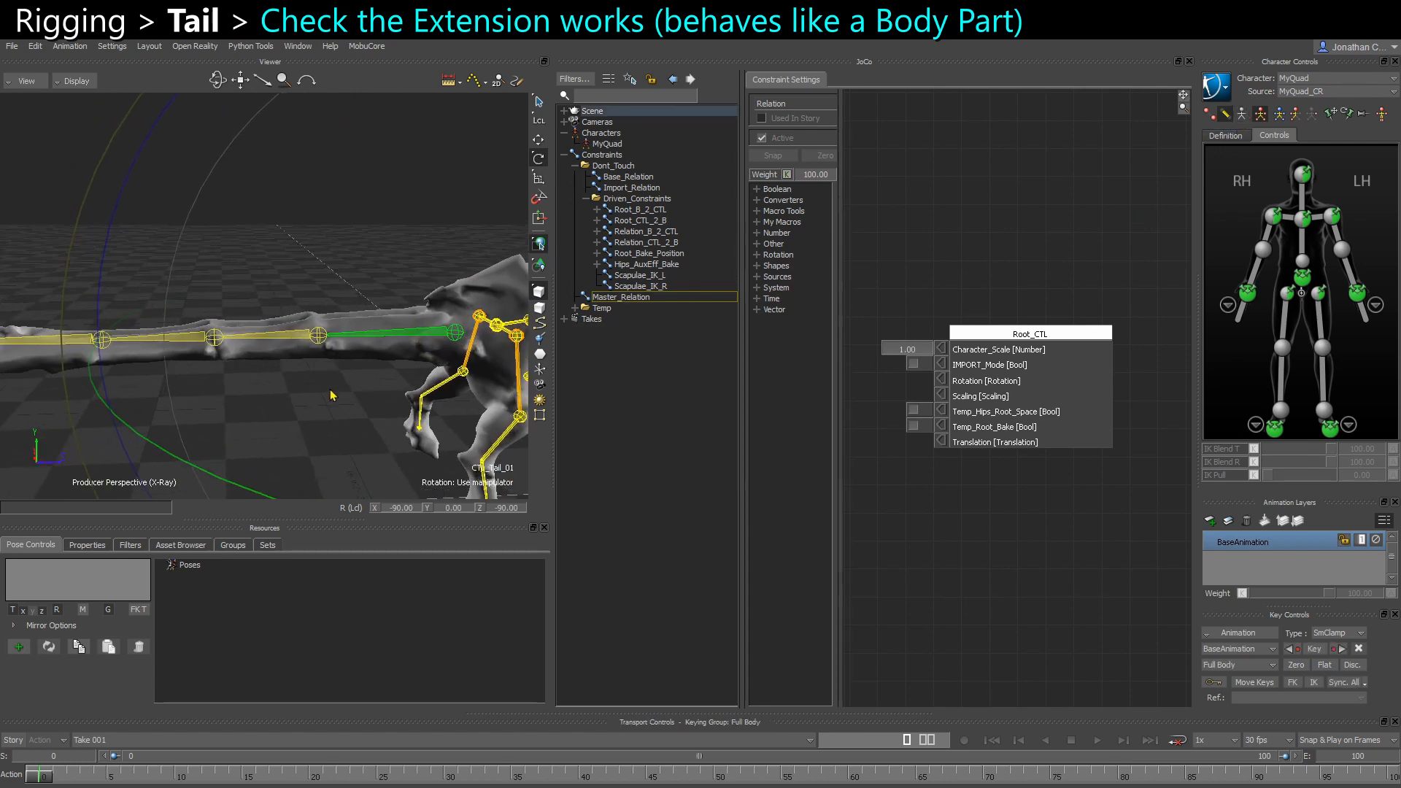
pyautogui.moveTo(402, 302); pyautogui.dragTo(349, 478)
pyautogui.hotkey('ctrl', 'z')
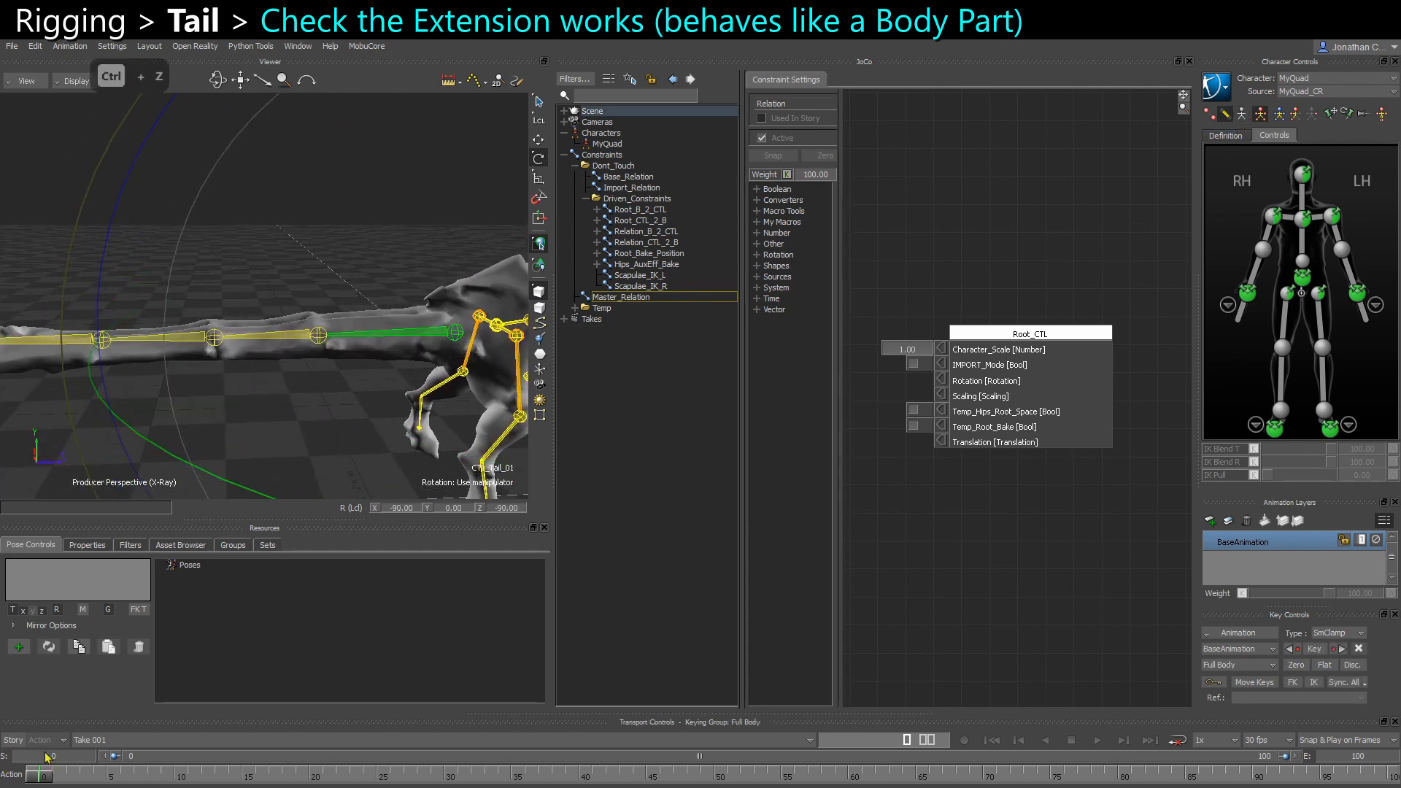
# Create a pose of the MyQuad character with its tail extension
pyautogui.click(19, 646)
pyautogui.click(162, 573)
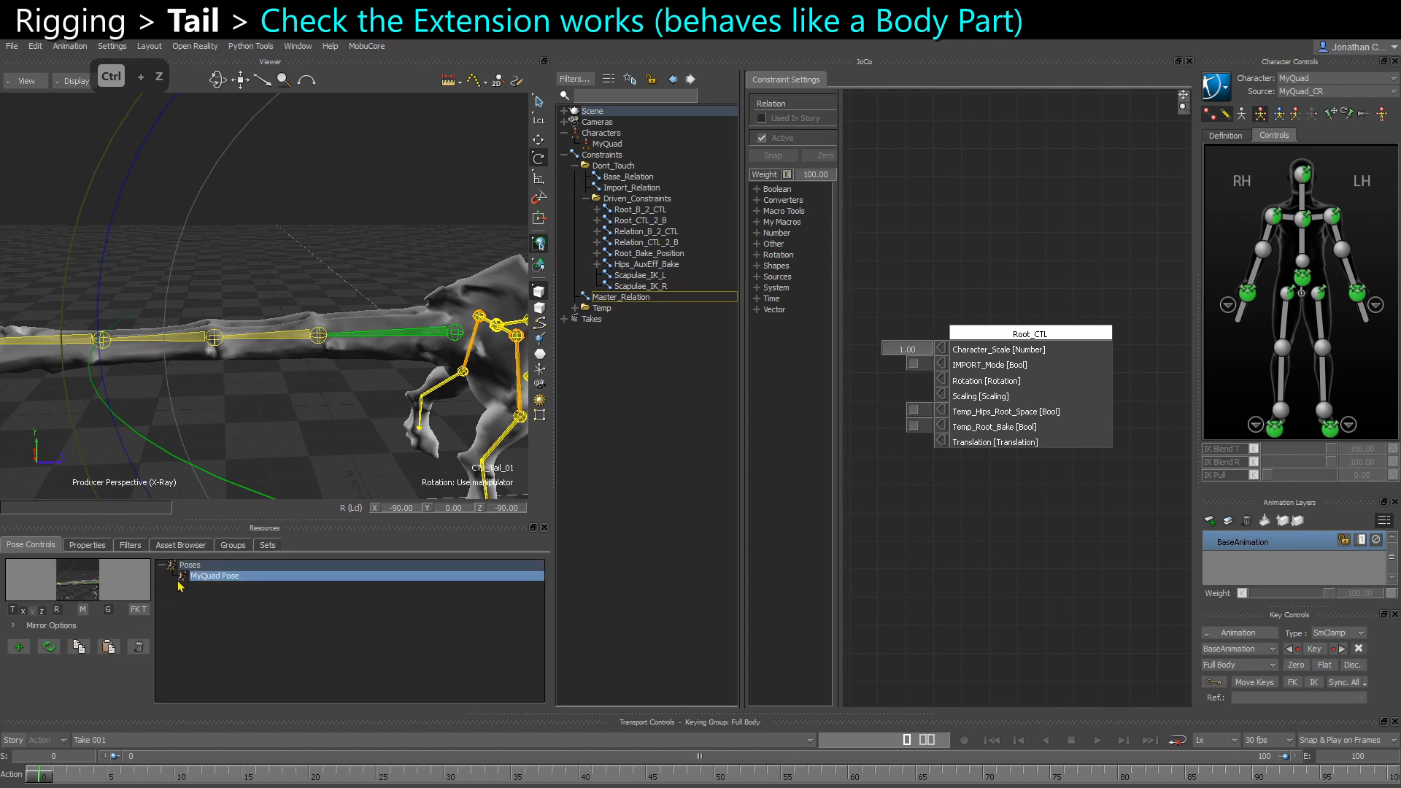
pyautogui.keyDown('ctrl'); pyautogui.keyDown('shift'); pyautogui.moveTo(321, 456); pyautogui.dragTo(309, 408); pyautogui.keyUp('shift'); pyautogui.keyUp('ctrl')
pyautogui.click(325, 393)
# Key CTL_Tail_01 in Body Parts mode at frame 0, try rotating the tail at frame 4, and undo the rotation
pyautogui.click(356, 321)
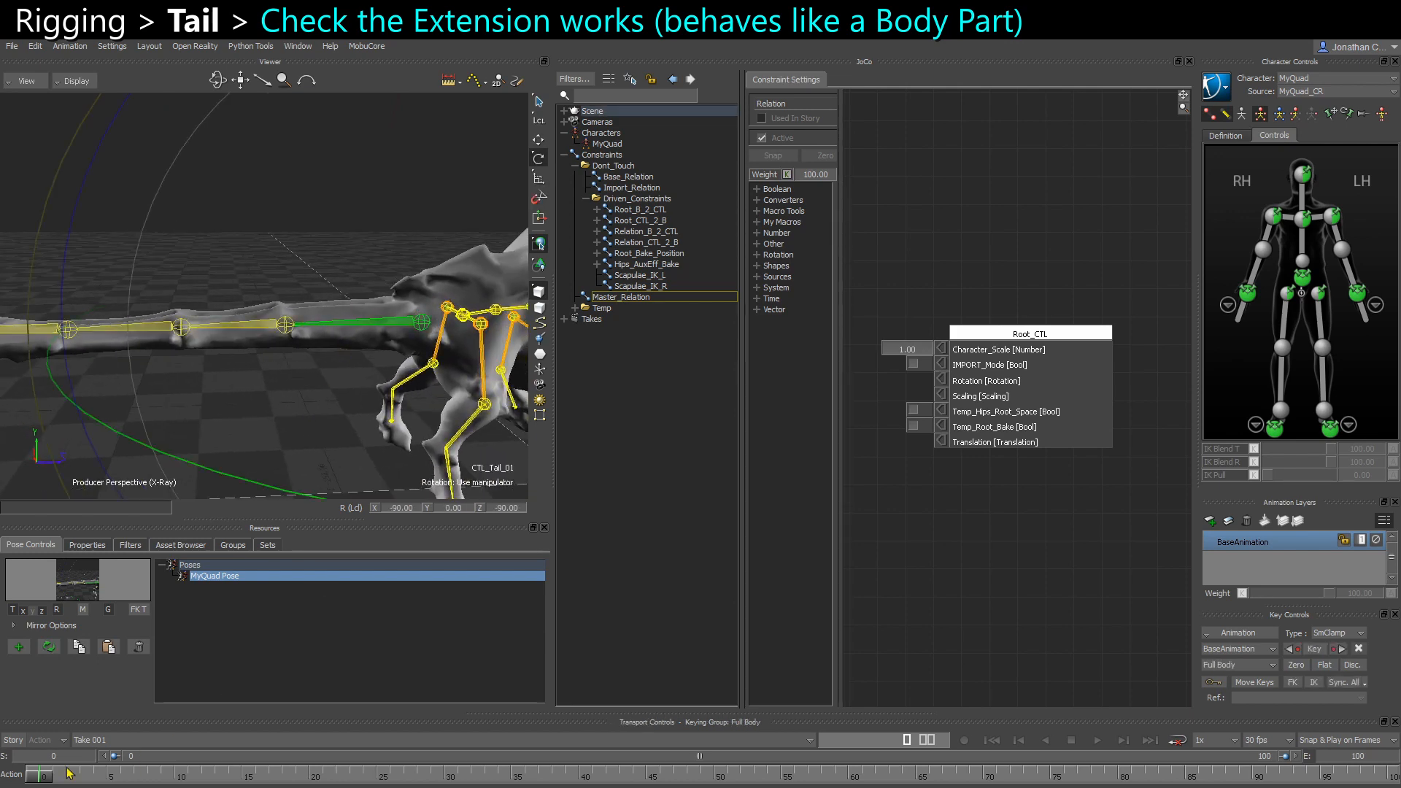
pyautogui.press('s')
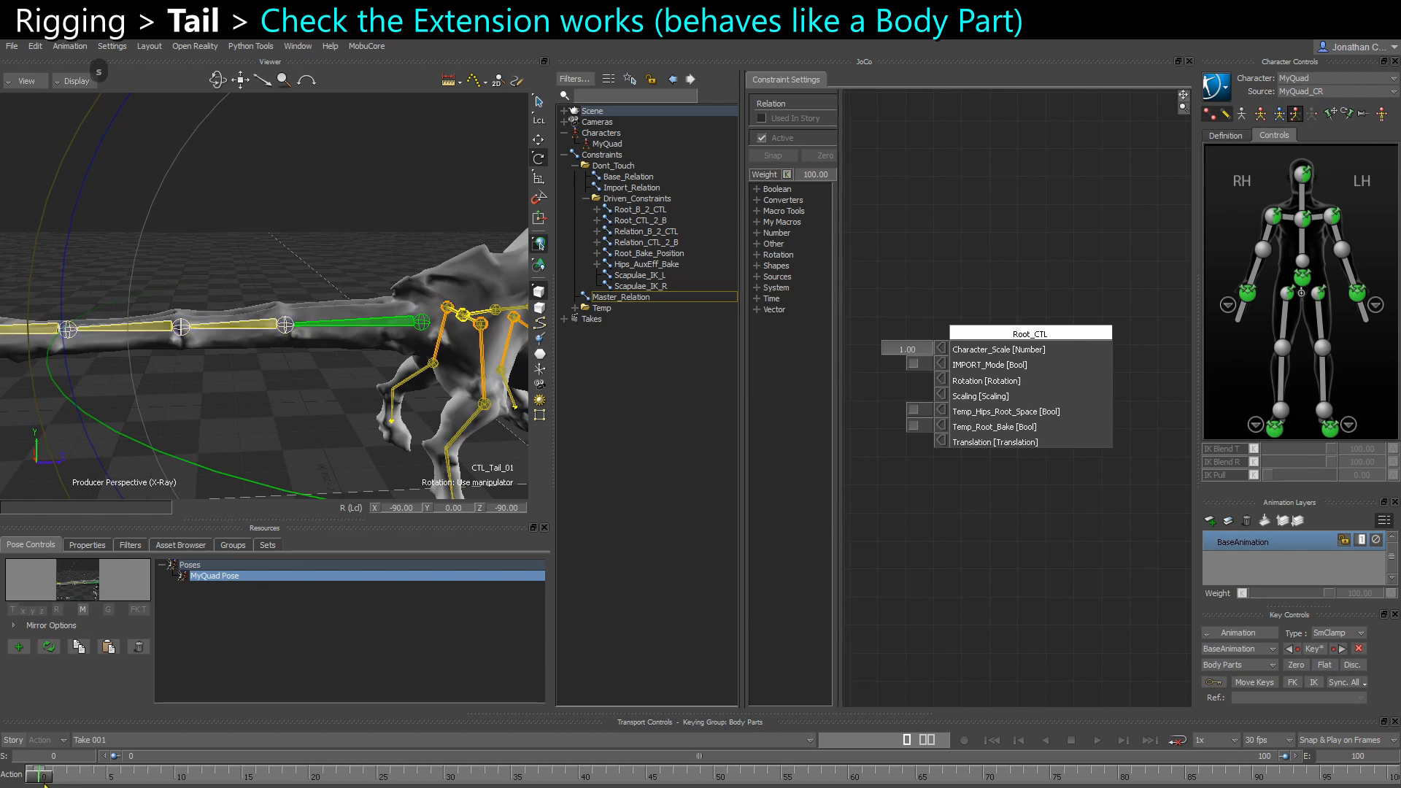
pyautogui.moveTo(35, 783)
pyautogui.mouseDown()
pyautogui.moveTo(60, 780)
pyautogui.moveTo(48, 782)
pyautogui.mouseUp()
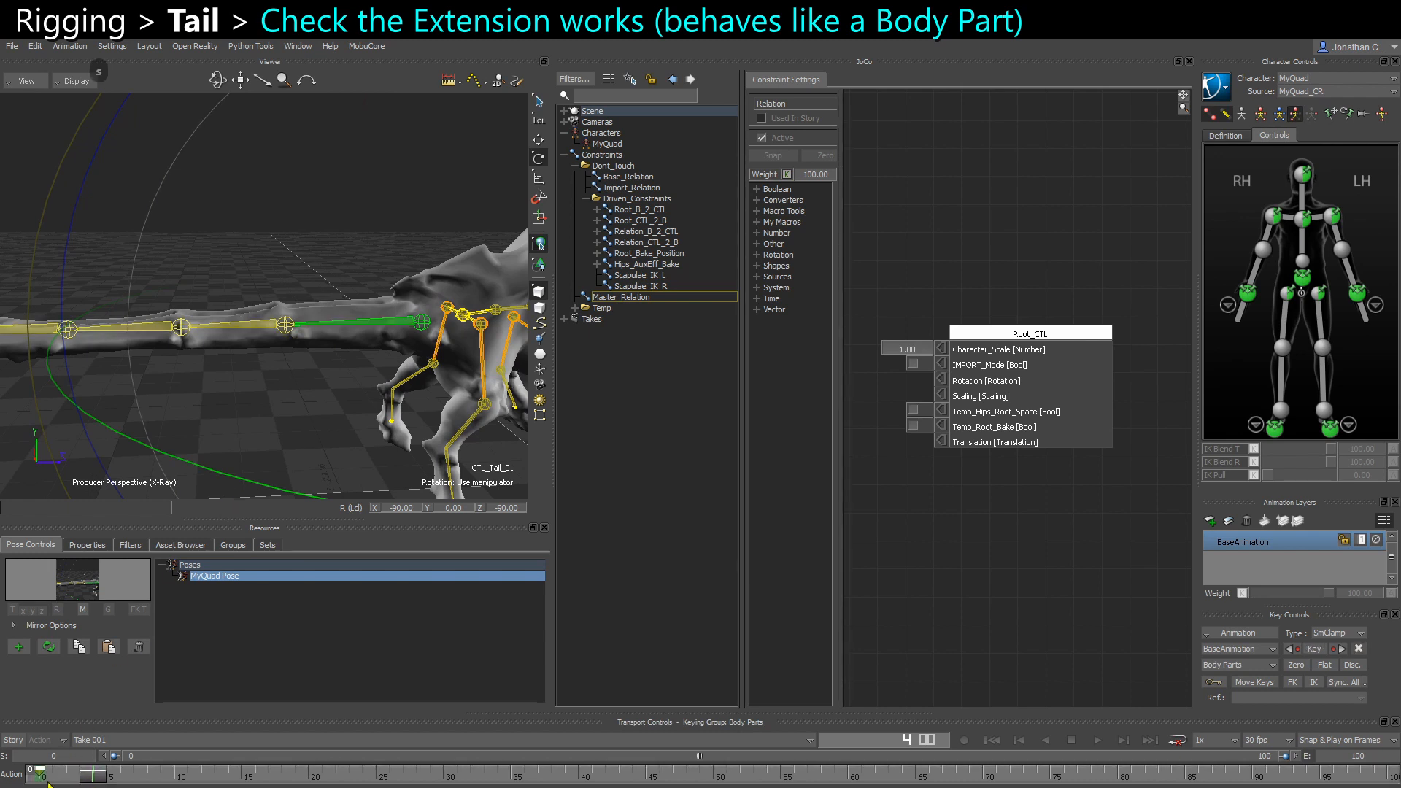
pyautogui.moveTo(273, 342); pyautogui.dragTo(269, 440)
pyautogui.hotkey('ctrl', 'z')
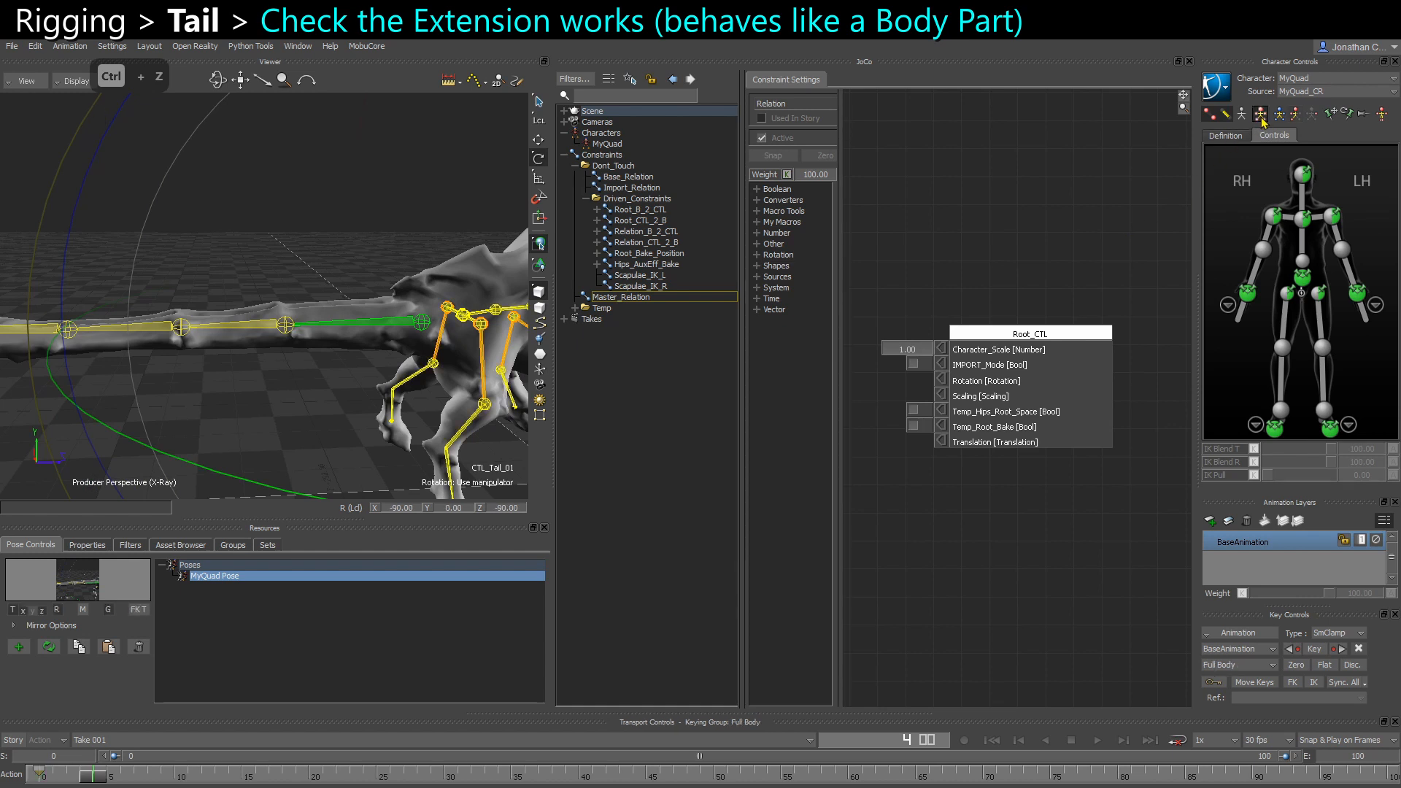
# Set a Full Body key at frame 0, and rotate the tail upward with another key at about frame 7
pyautogui.click(45, 781)
pyautogui.press('s')
pyautogui.press('k')
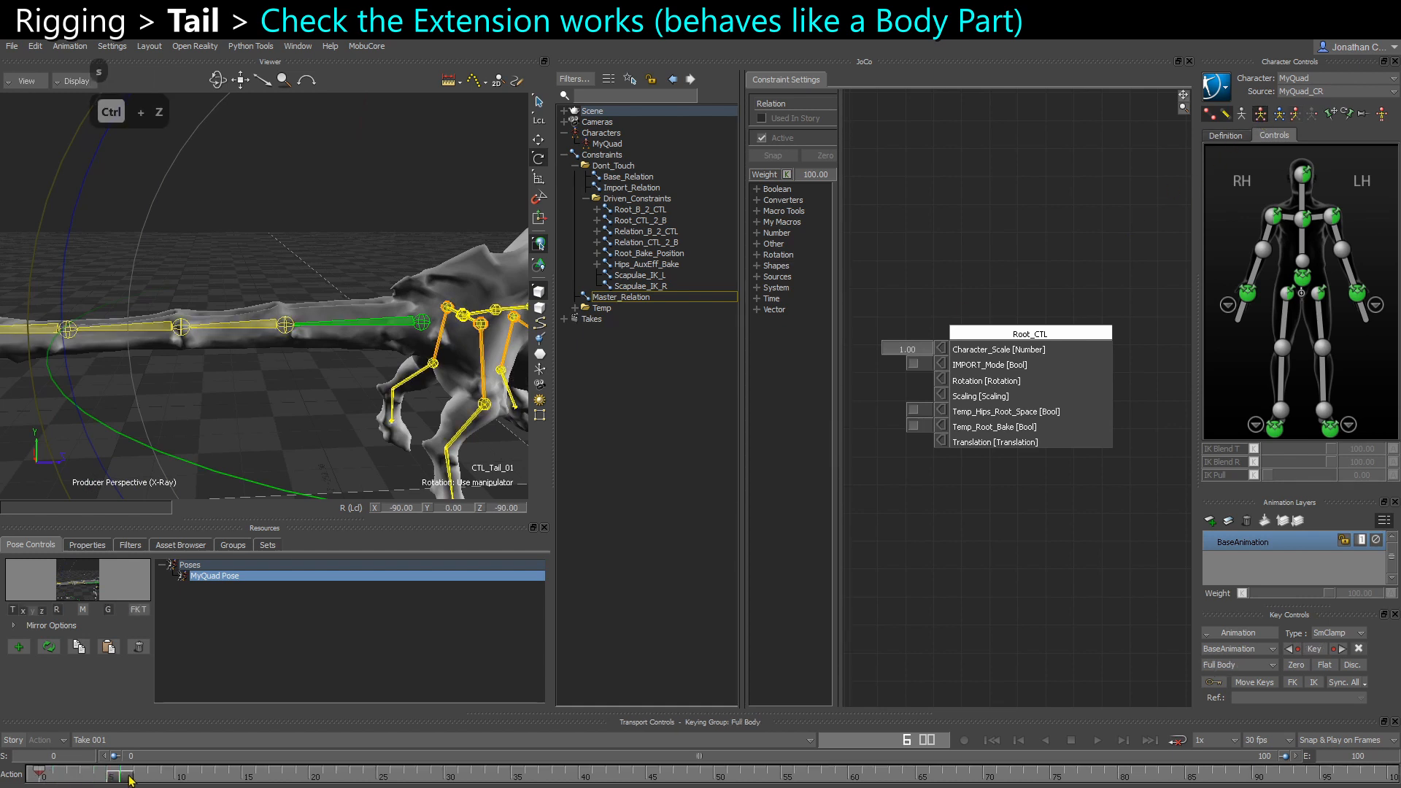
pyautogui.moveTo(75, 243); pyautogui.dragTo(83, 213)
pyautogui.moveTo(130, 776)
pyautogui.mouseDown()
pyautogui.moveTo(33, 775)
pyautogui.moveTo(134, 776)
pyautogui.moveTo(106, 776)
pyautogui.mouseUp()
# Select the Hips control and delete the character's key at about frame 7
pyautogui.click(464, 315)
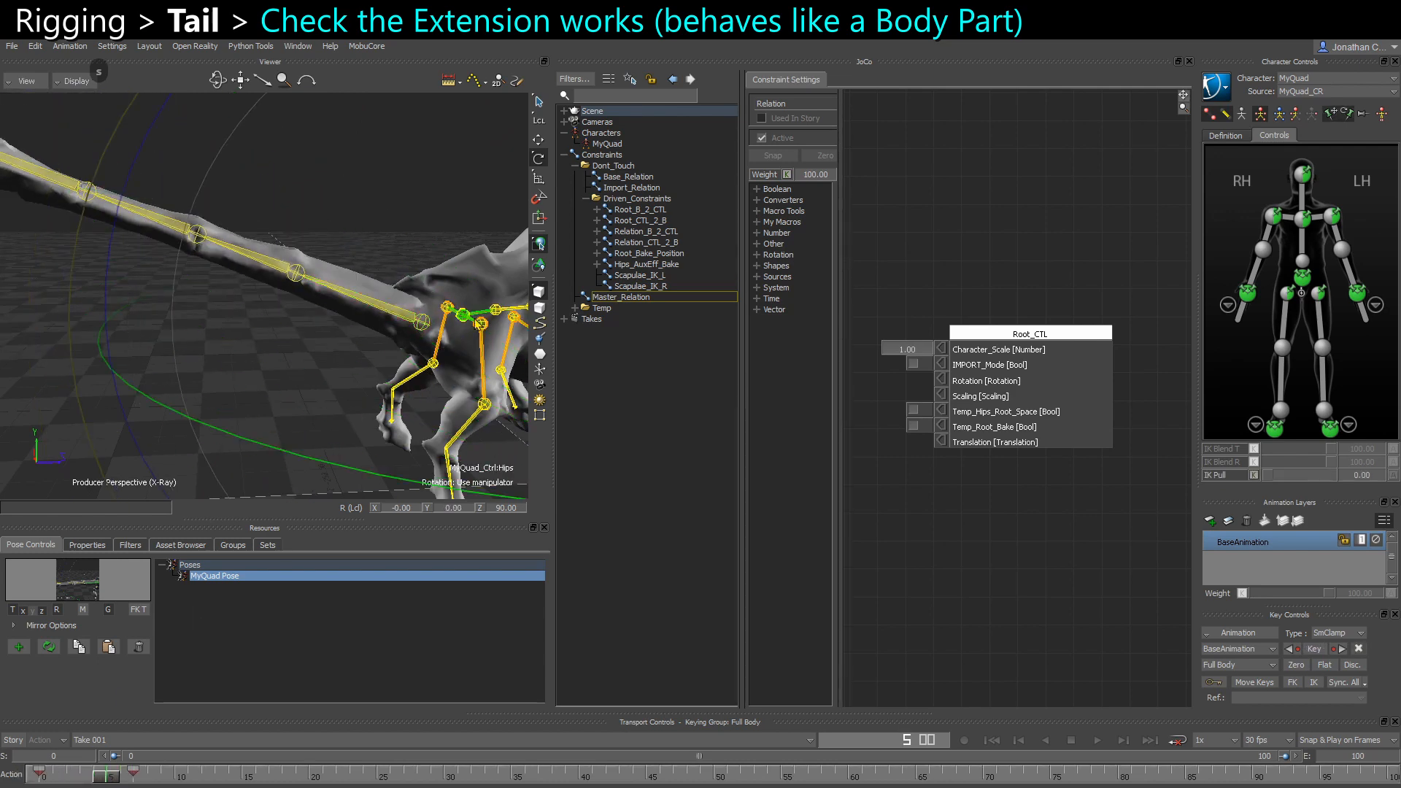
pyautogui.keyDown('alt'); pyautogui.moveTo(437, 373); pyautogui.dragTo(394, 382, button='middle'); pyautogui.keyUp('alt')
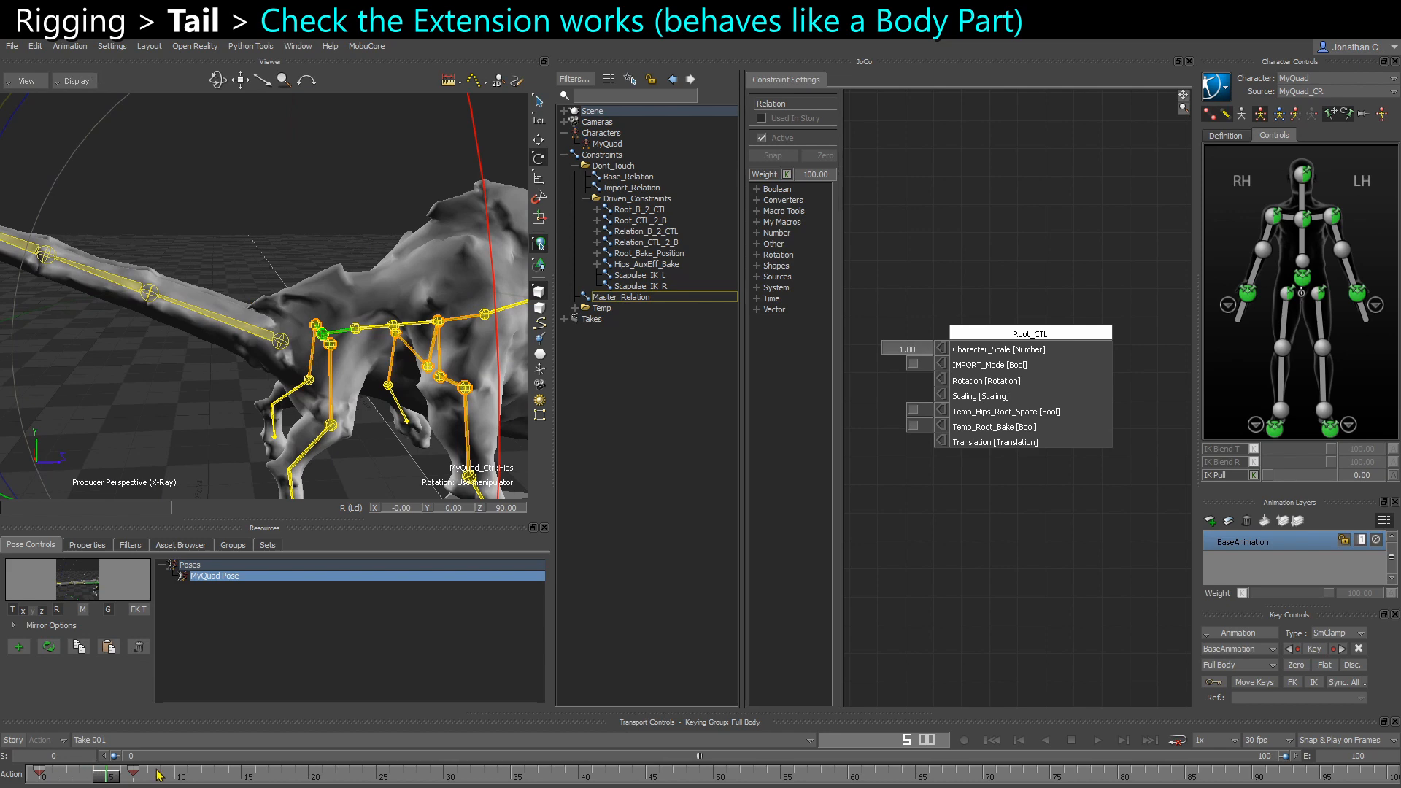
pyautogui.press('Delete')
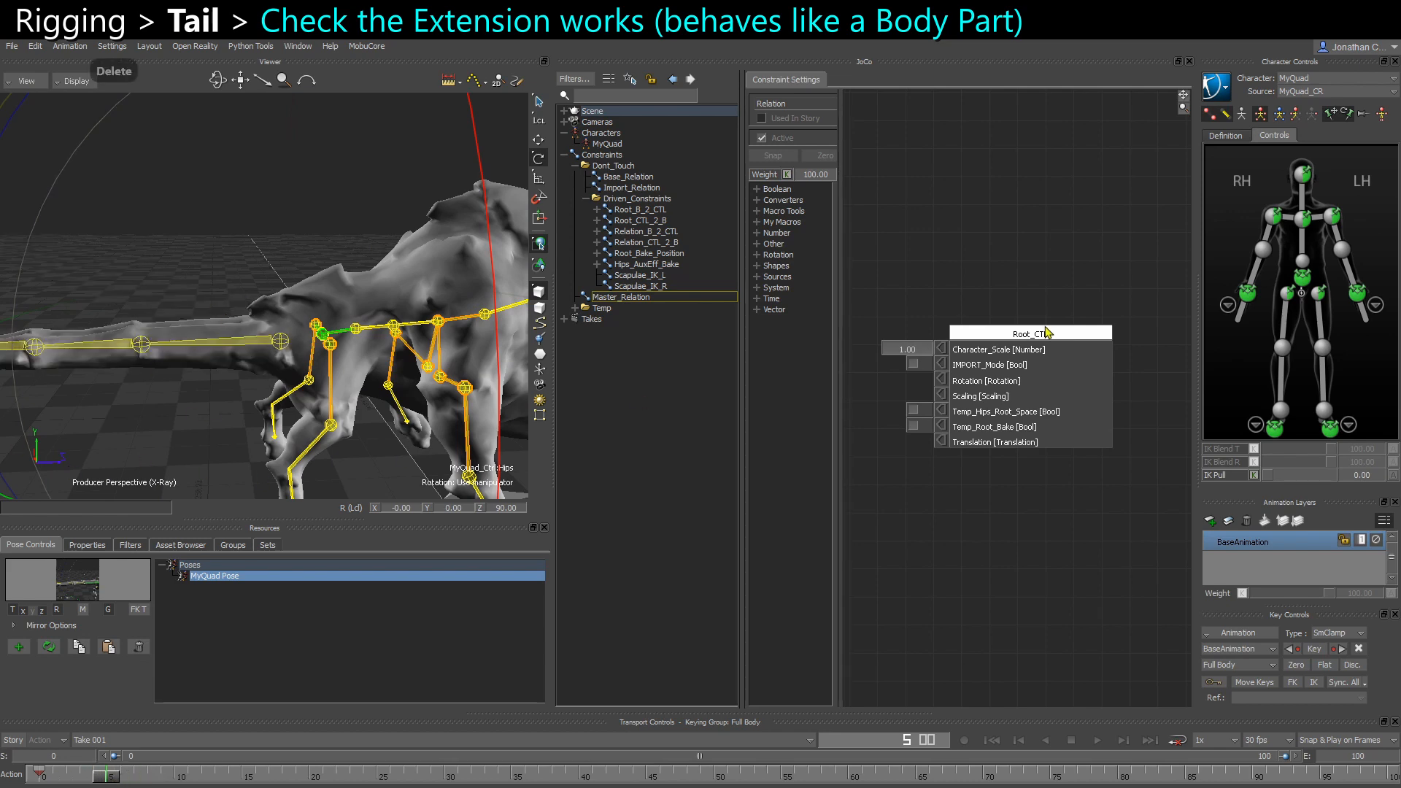
# Examine the tail control chain from several angles and in different display modes
pyautogui.keyDown('alt'); pyautogui.moveTo(286, 385); pyautogui.dragTo(244, 240, button='right'); pyautogui.keyUp('alt')
pyautogui.click(243, 241)
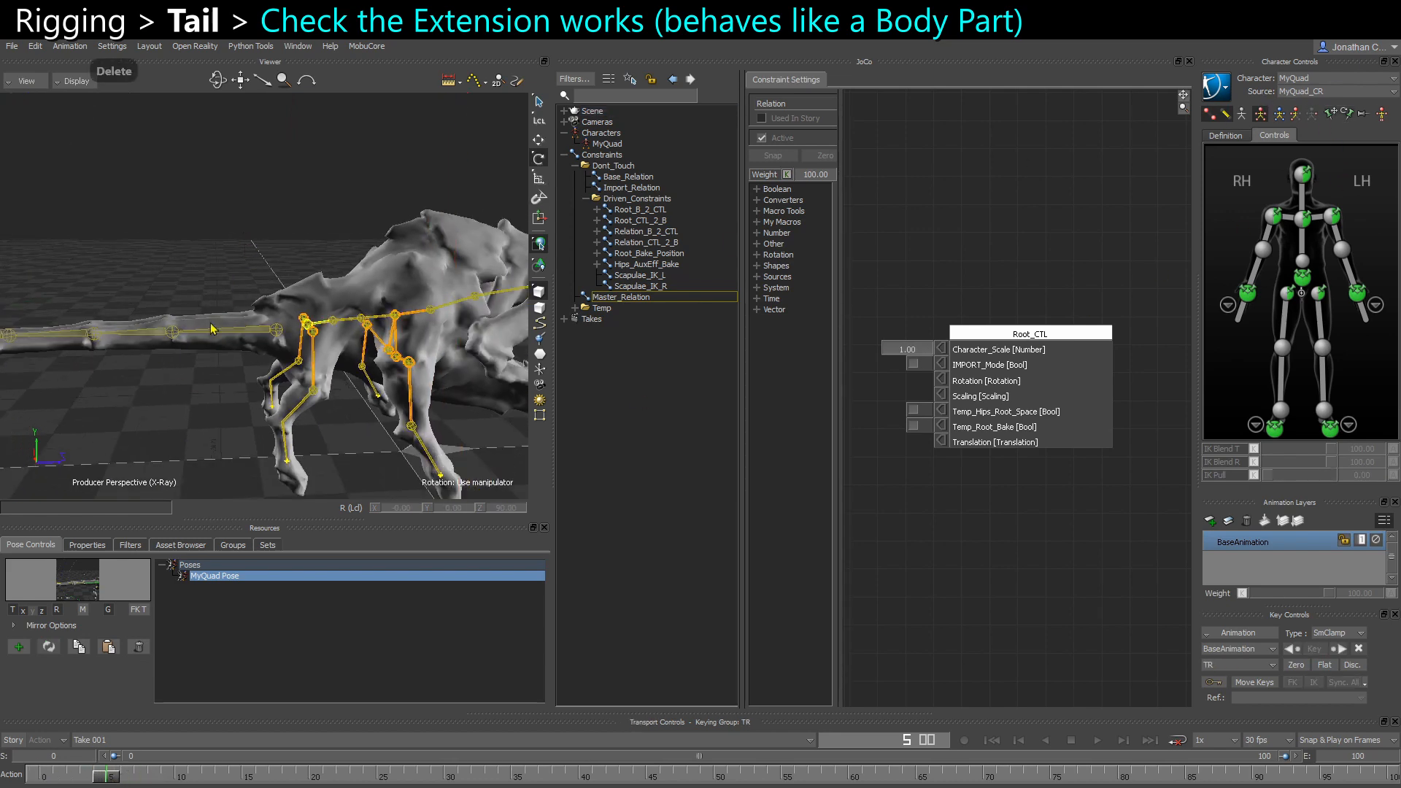
pyautogui.keyDown('alt'); pyautogui.moveTo(149, 331); pyautogui.dragTo(237, 337, button='middle'); pyautogui.keyUp('alt')
pyautogui.click(112, 332)
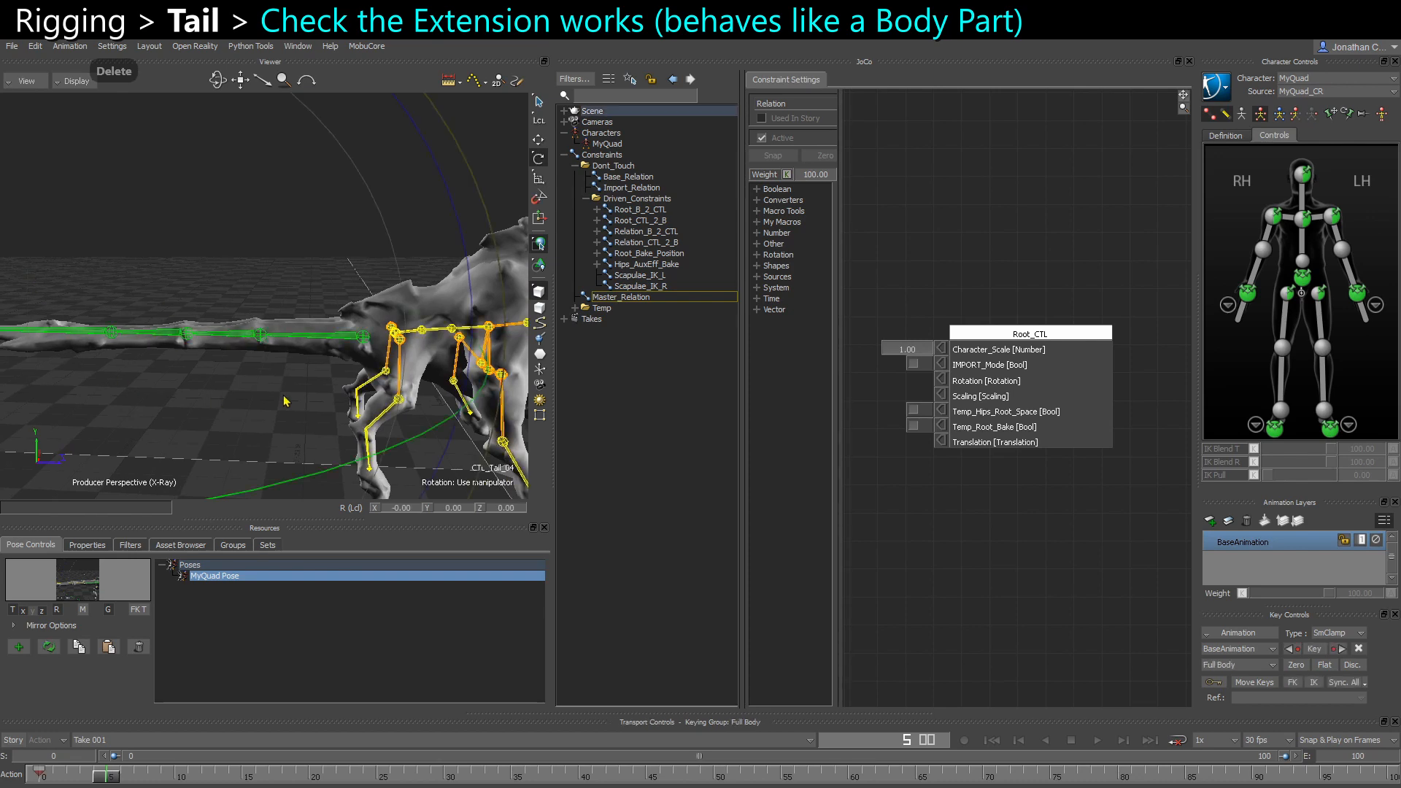
pyautogui.keyDown('alt'); pyautogui.moveTo(285, 382); pyautogui.dragTo(332, 368); pyautogui.keyUp('alt')
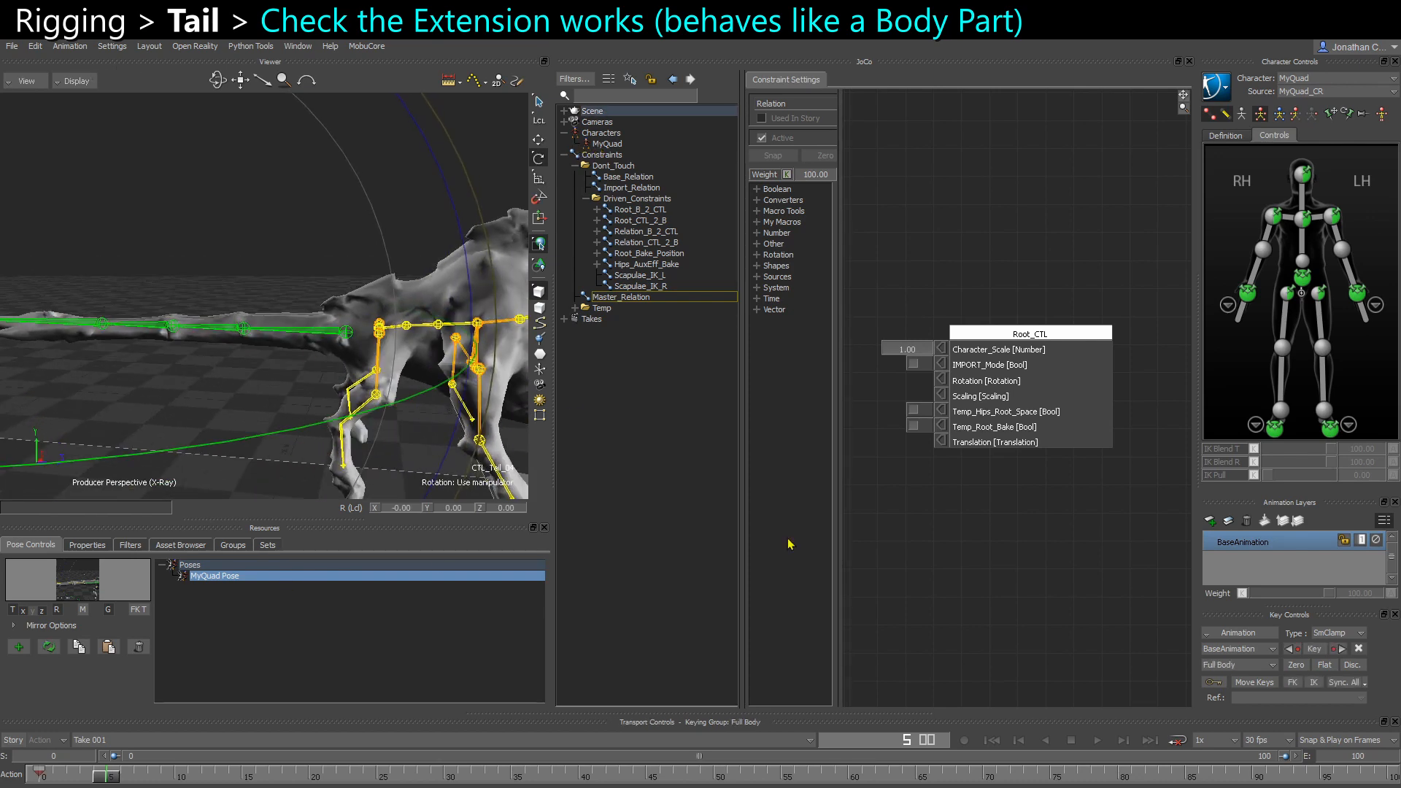
pyautogui.moveTo(1399, 344); pyautogui.dragTo(1400, 373)
pyautogui.click(706, 488)
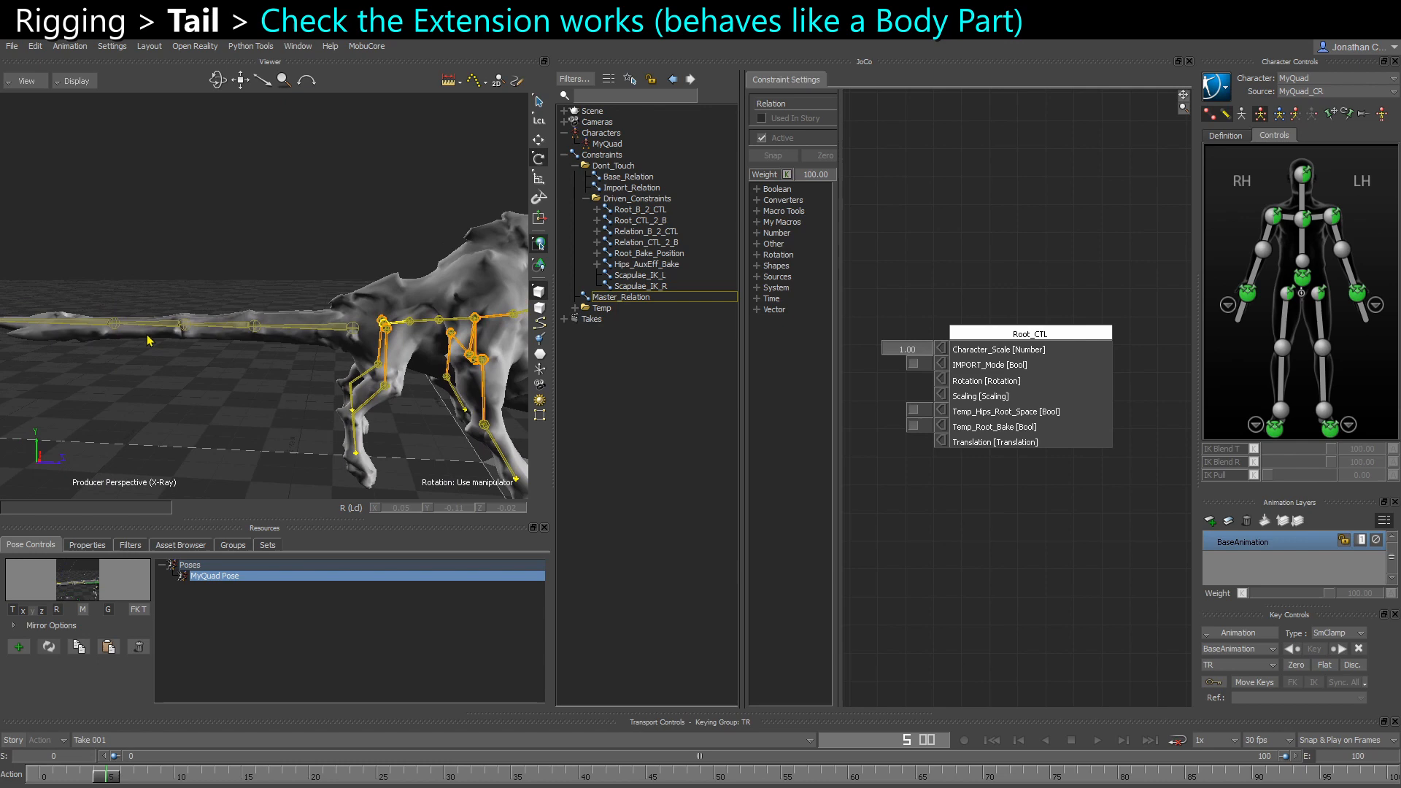
pyautogui.moveTo(148, 340); pyautogui.dragTo(357, 346)
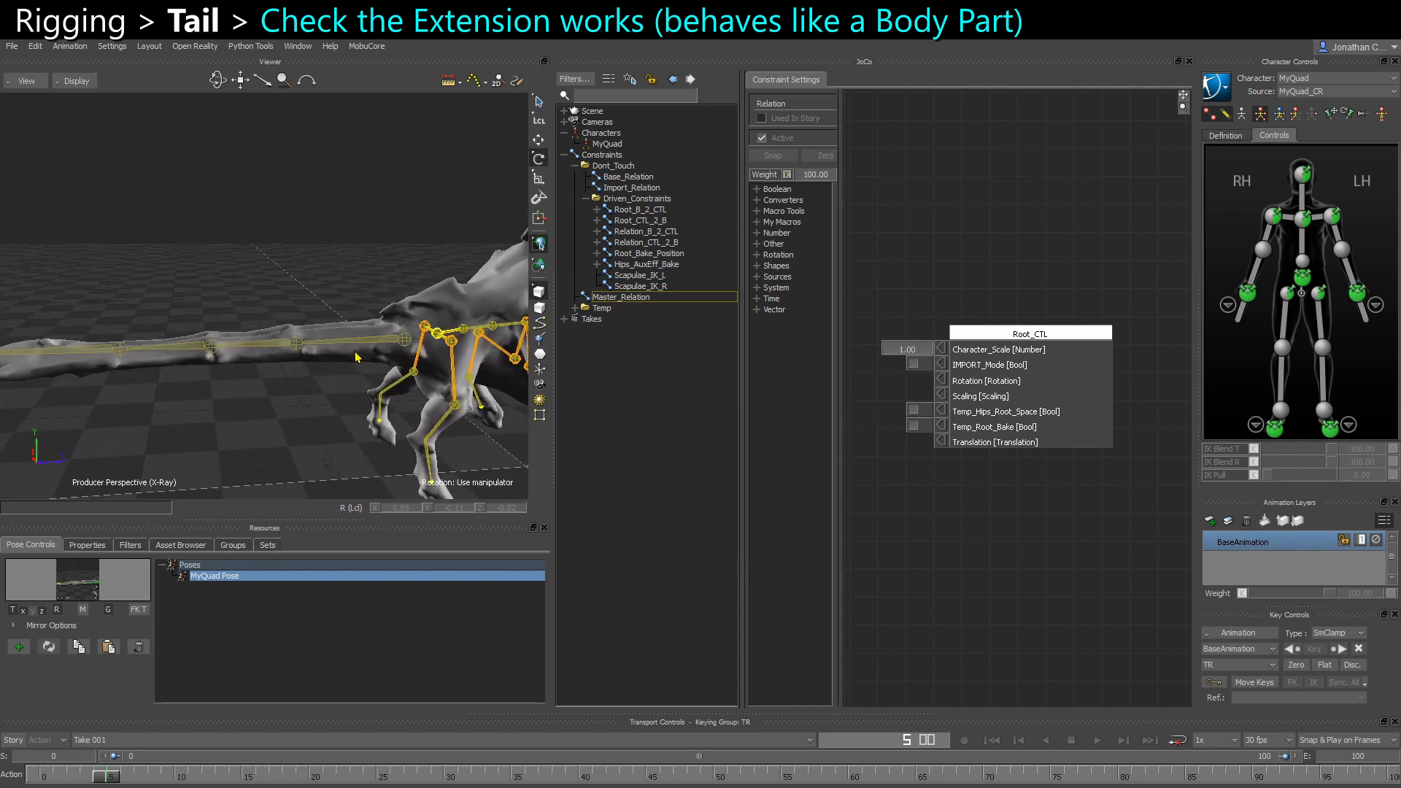
pyautogui.hotkey('ctrl', 'a')
pyautogui.hotkey('ctrl', 'a')
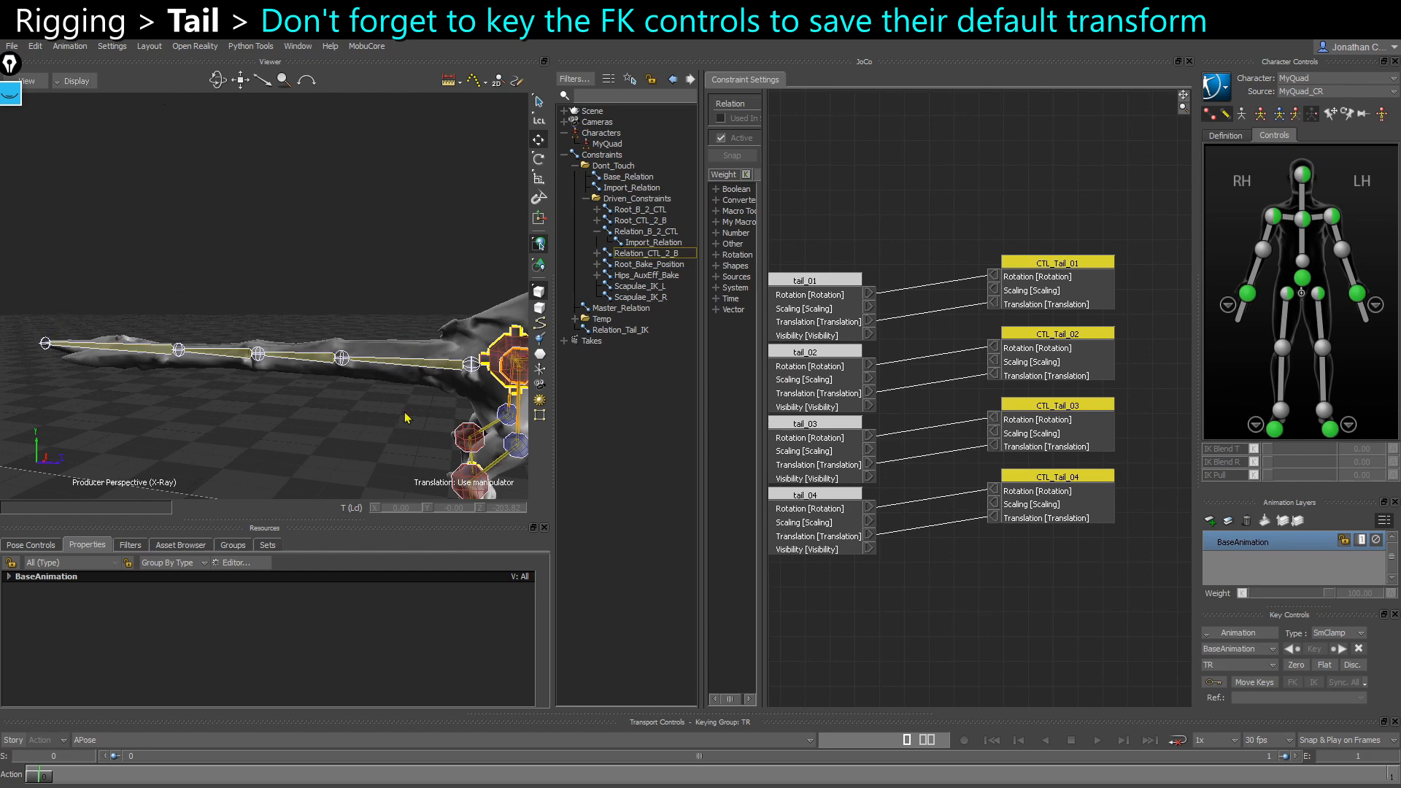
# Select the whole chain CTL_Tail_01 through CTL_Tail_05 and key its default translation and rotation at frame 0 of the APose take
pyautogui.rightClick(431, 367)
pyautogui.click(421, 379)
pyautogui.doubleClick(452, 371)
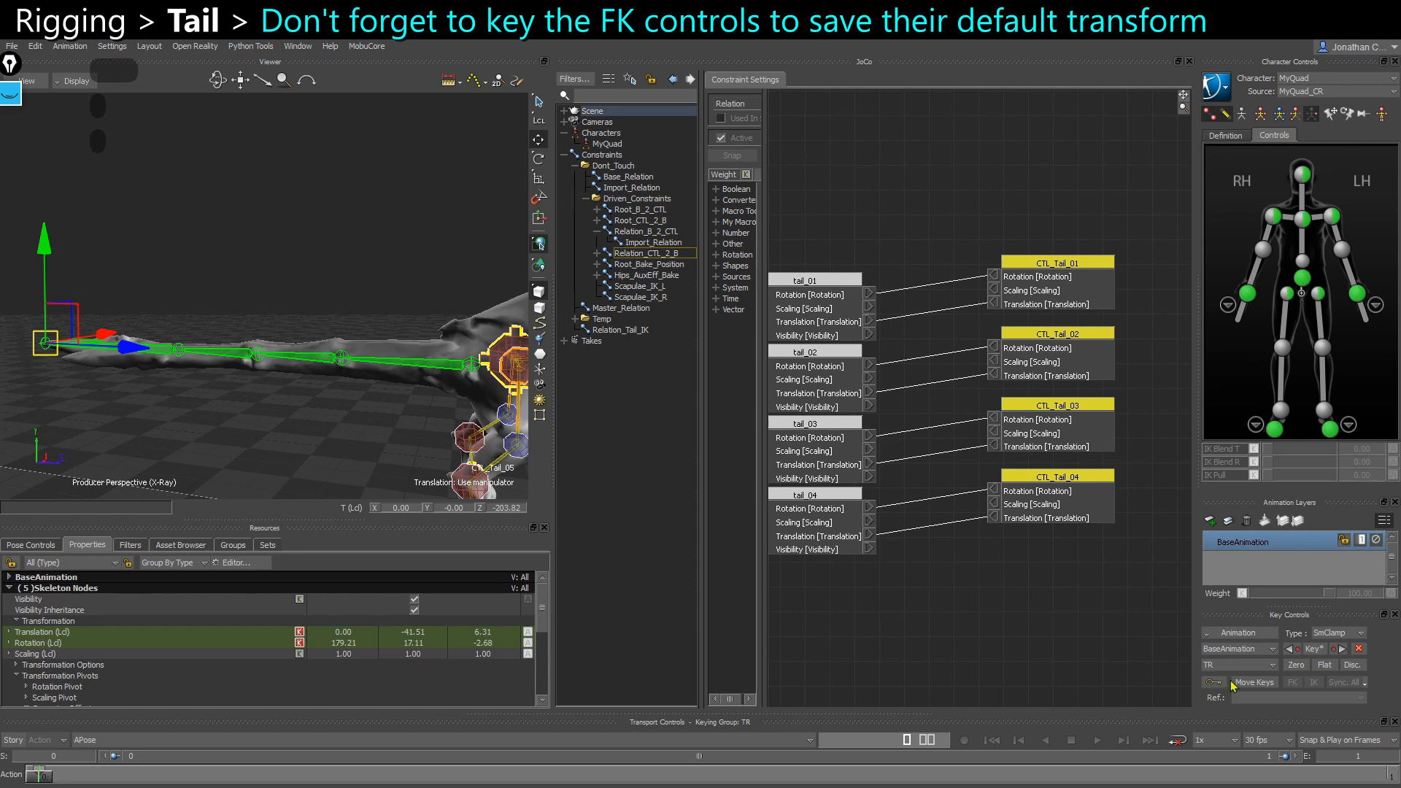
# Key the selected tail FK controls with the TR keying group at frame 0
pyautogui.click(1313, 649)
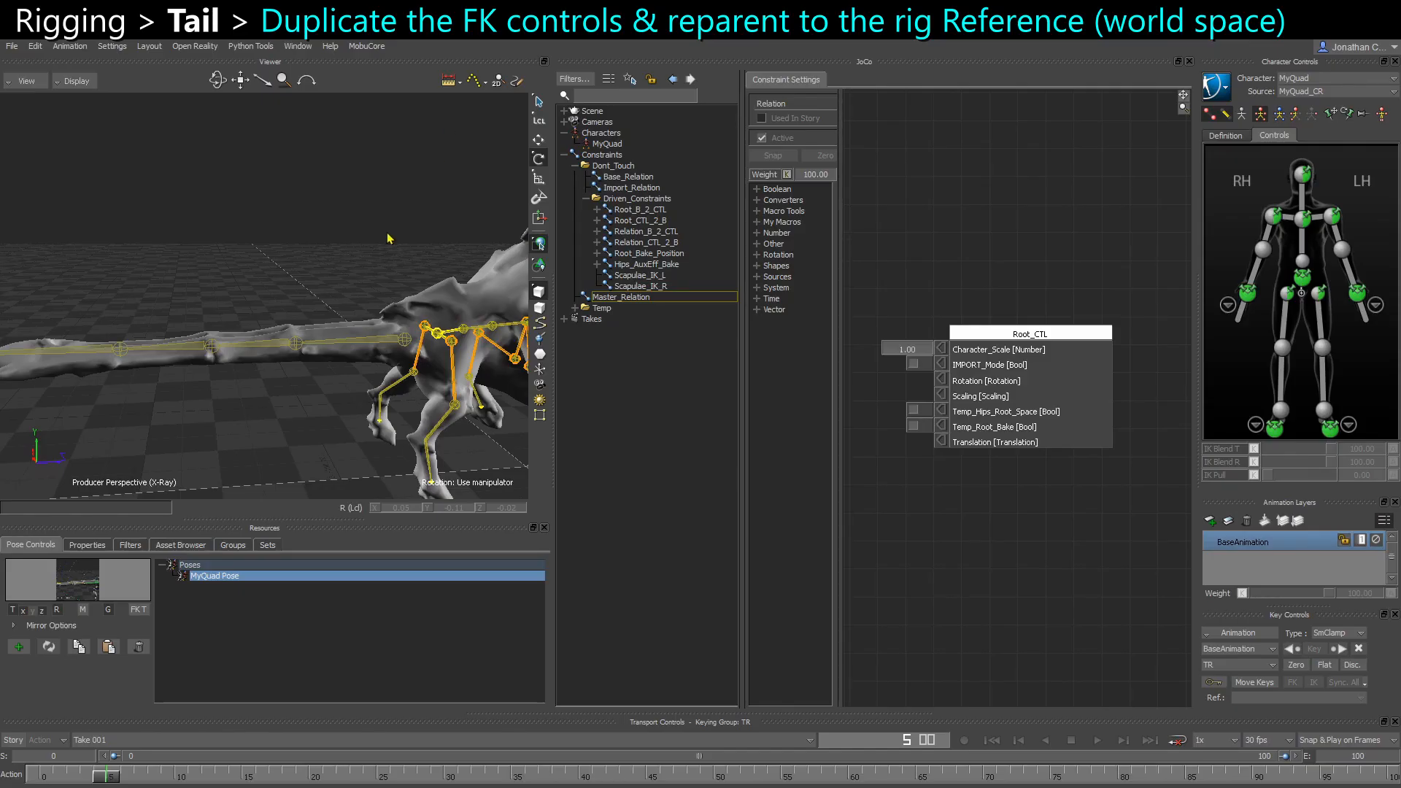
# Duplicate the FK control chain CTL_Tail_01 through CTL_Tail_05 in the schematic view
pyautogui.keyDown('ctrl'); pyautogui.keyDown('shift'); pyautogui.moveTo(266, 316); pyautogui.dragTo(335, 331); pyautogui.keyUp('shift'); pyautogui.keyUp('ctrl')
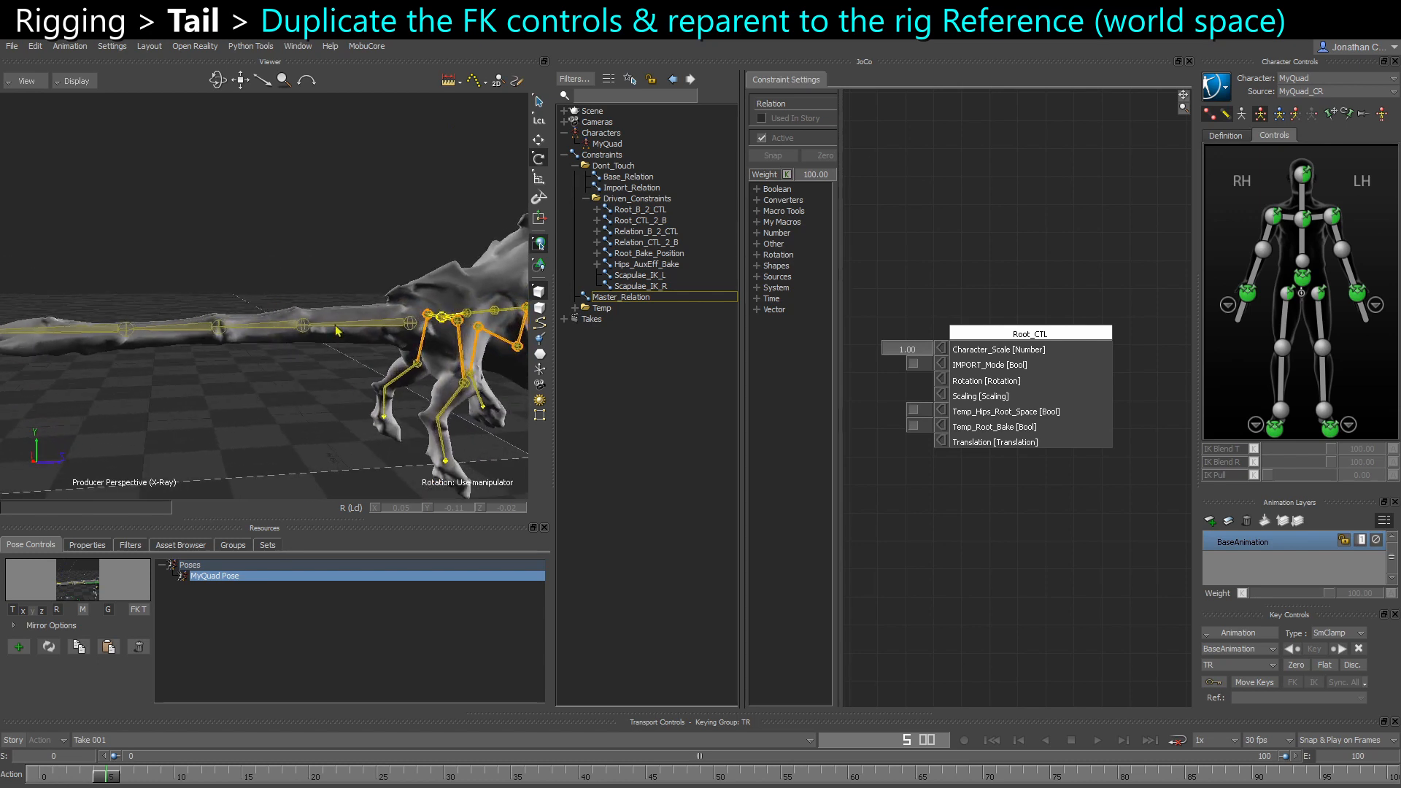
pyautogui.hotkey('ctrl', 'w')
pyautogui.press('d')
pyautogui.press('f')
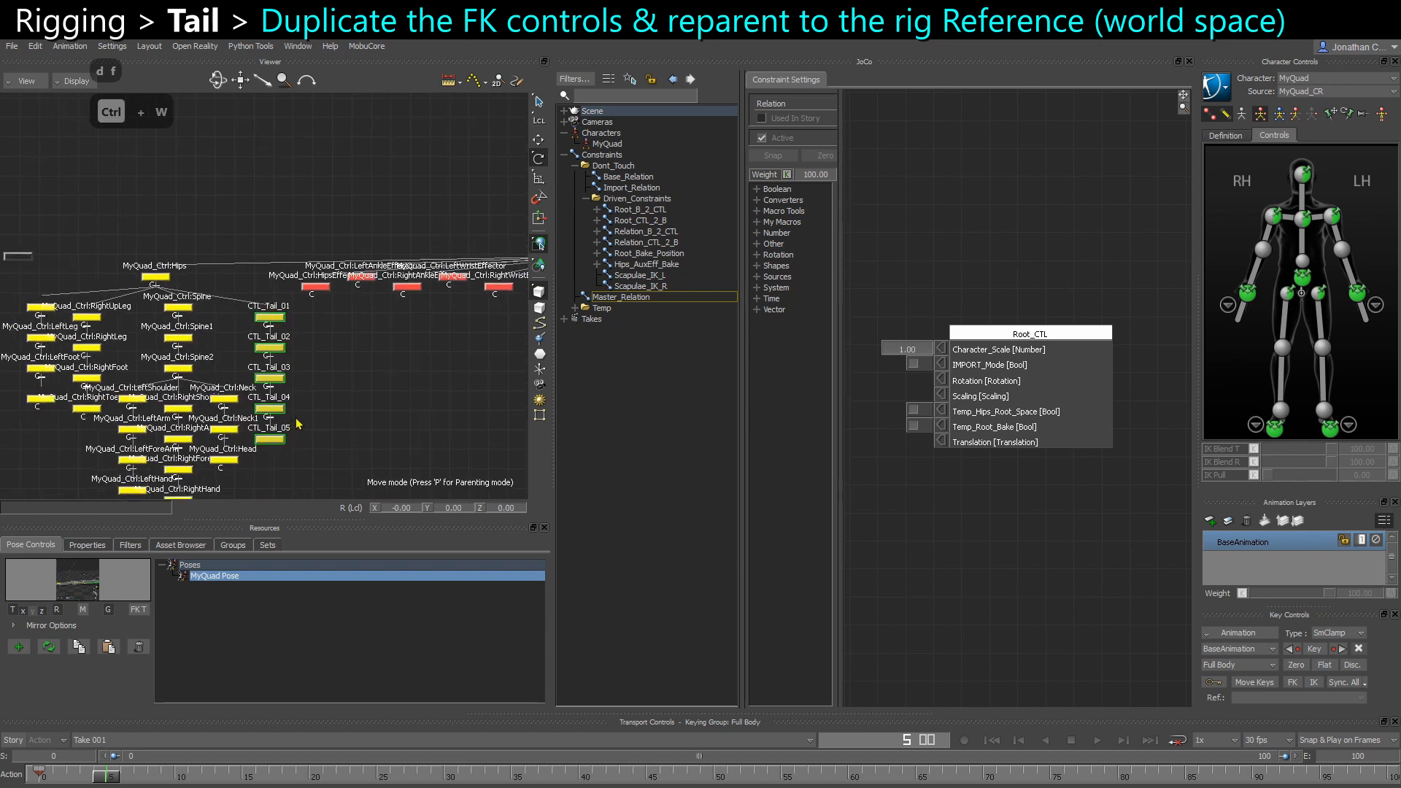
pyautogui.hotkey('ctrl', 'c')
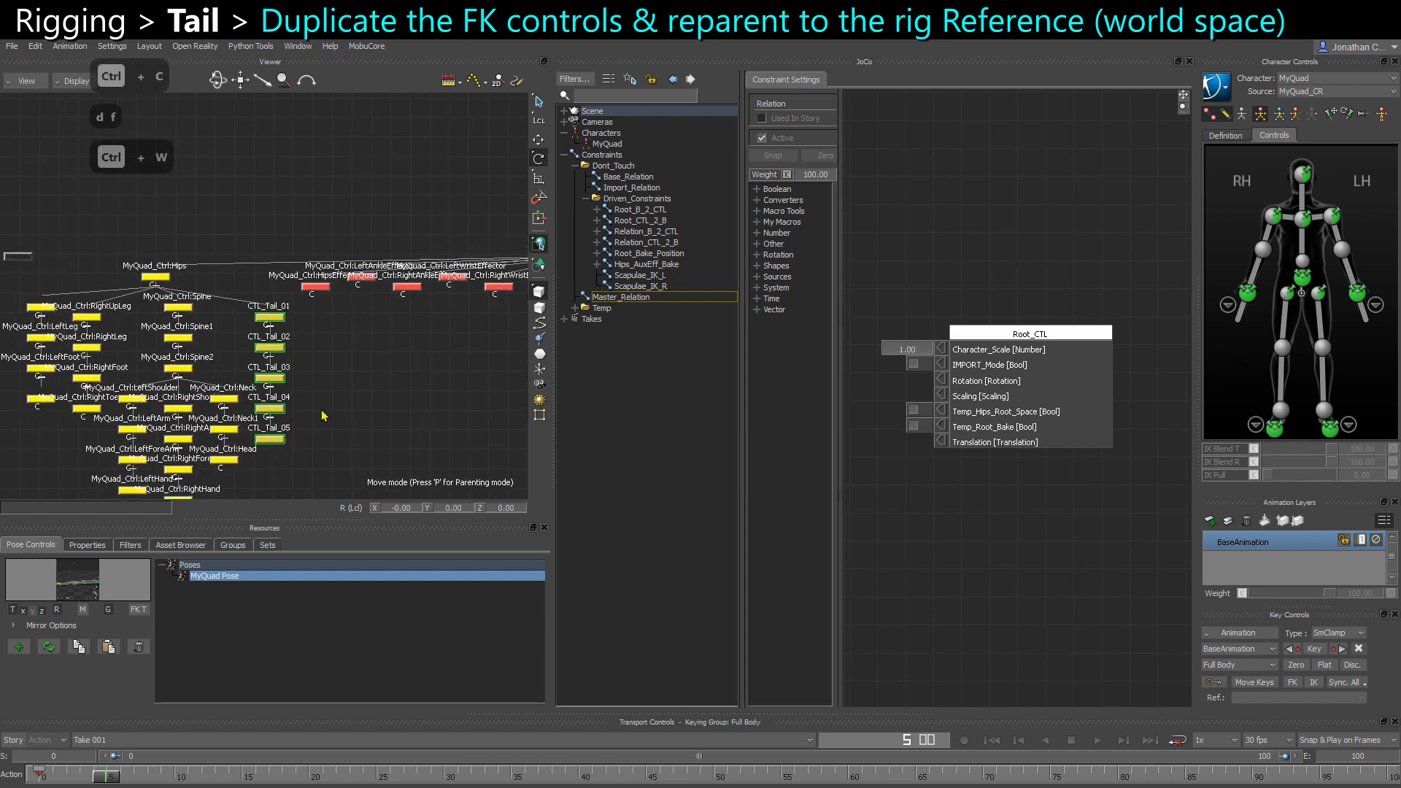
pyautogui.hotkey('ctrl', 'v')
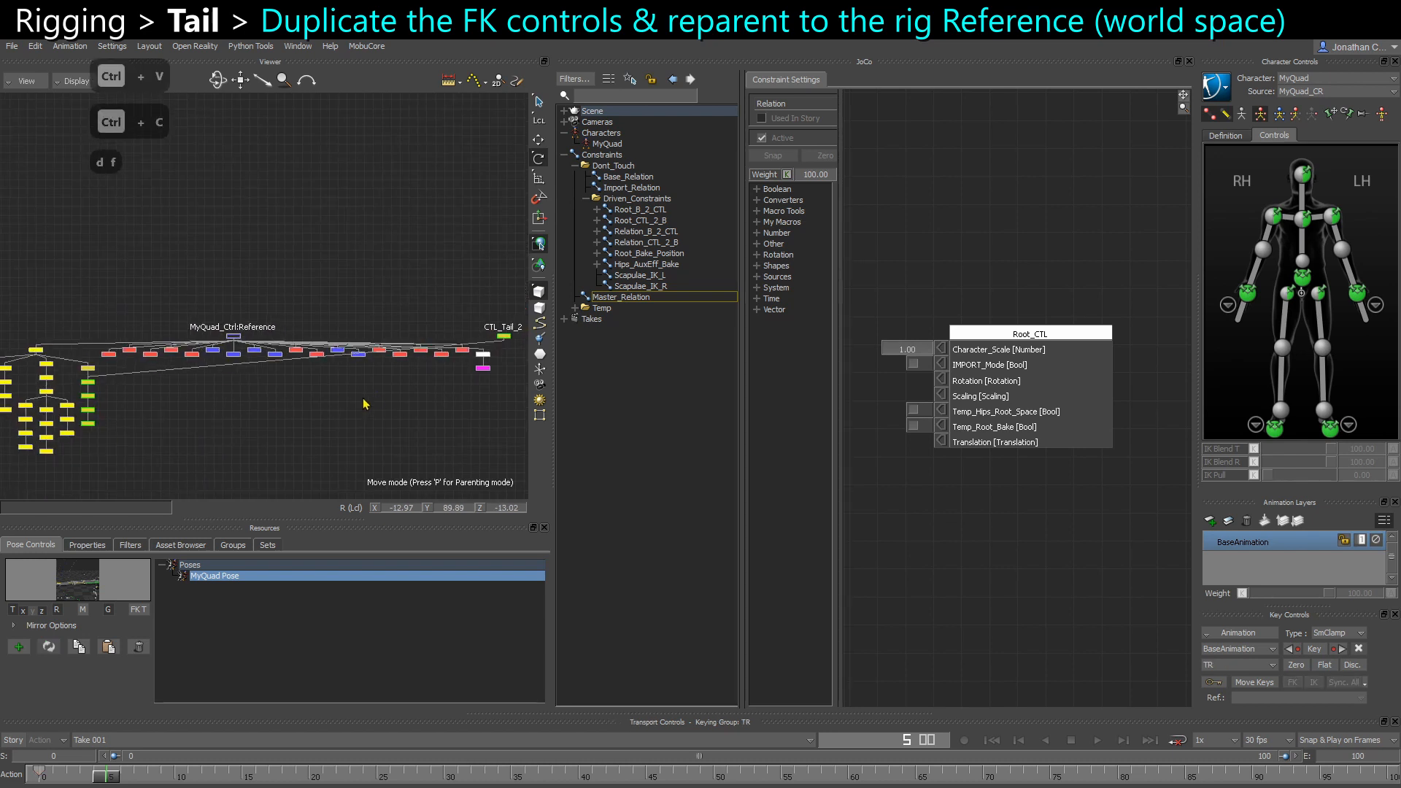
# Arrange the schematic nodes so the duplicated tail chain is laid out under MyQuad_Ctrl:Reference
pyautogui.scroll(2, 262, 401)
pyautogui.moveTo(332, 396); pyautogui.dragTo(3, 383, button='middle')
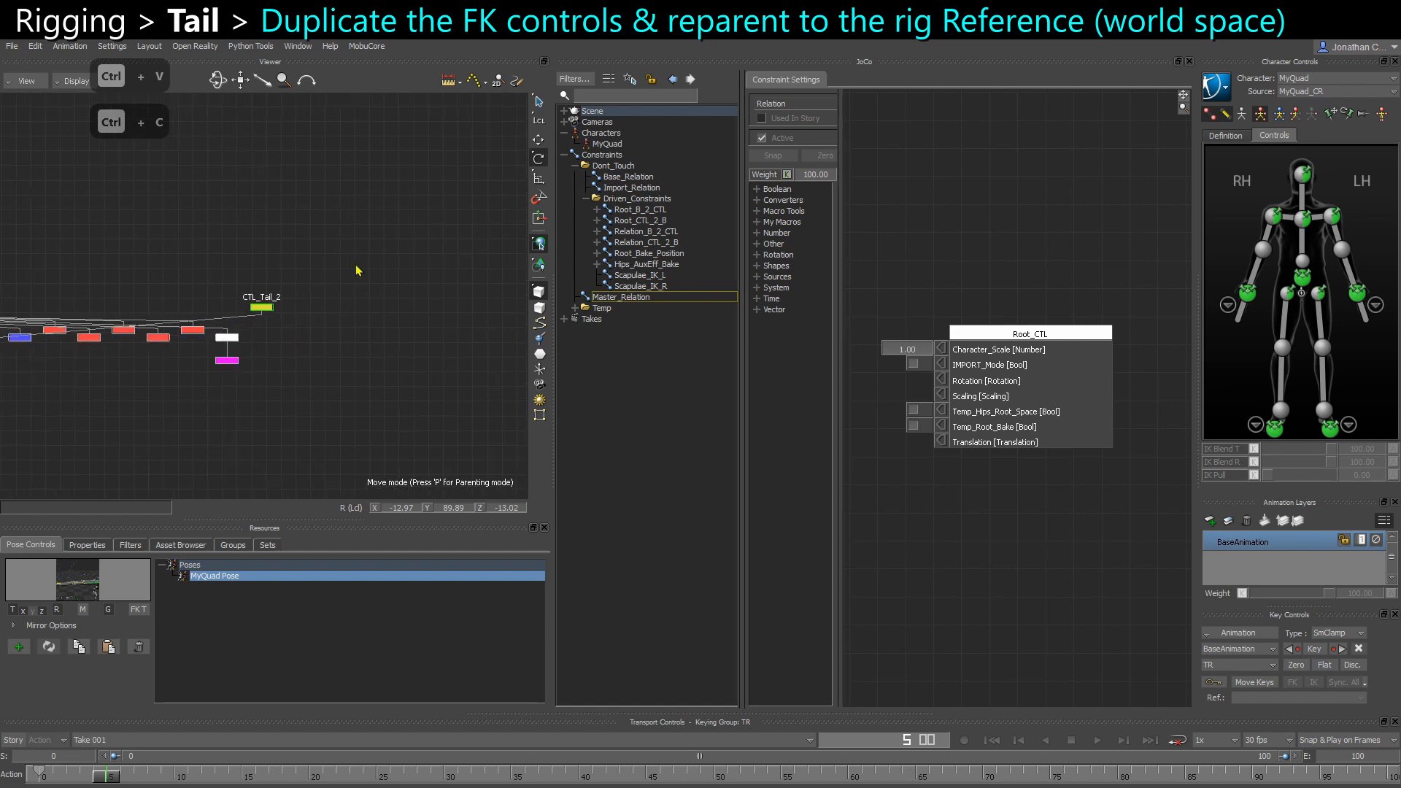
pyautogui.moveTo(336, 324); pyautogui.dragTo(789, 321, button='middle')
pyautogui.scroll(3, 288, 294)
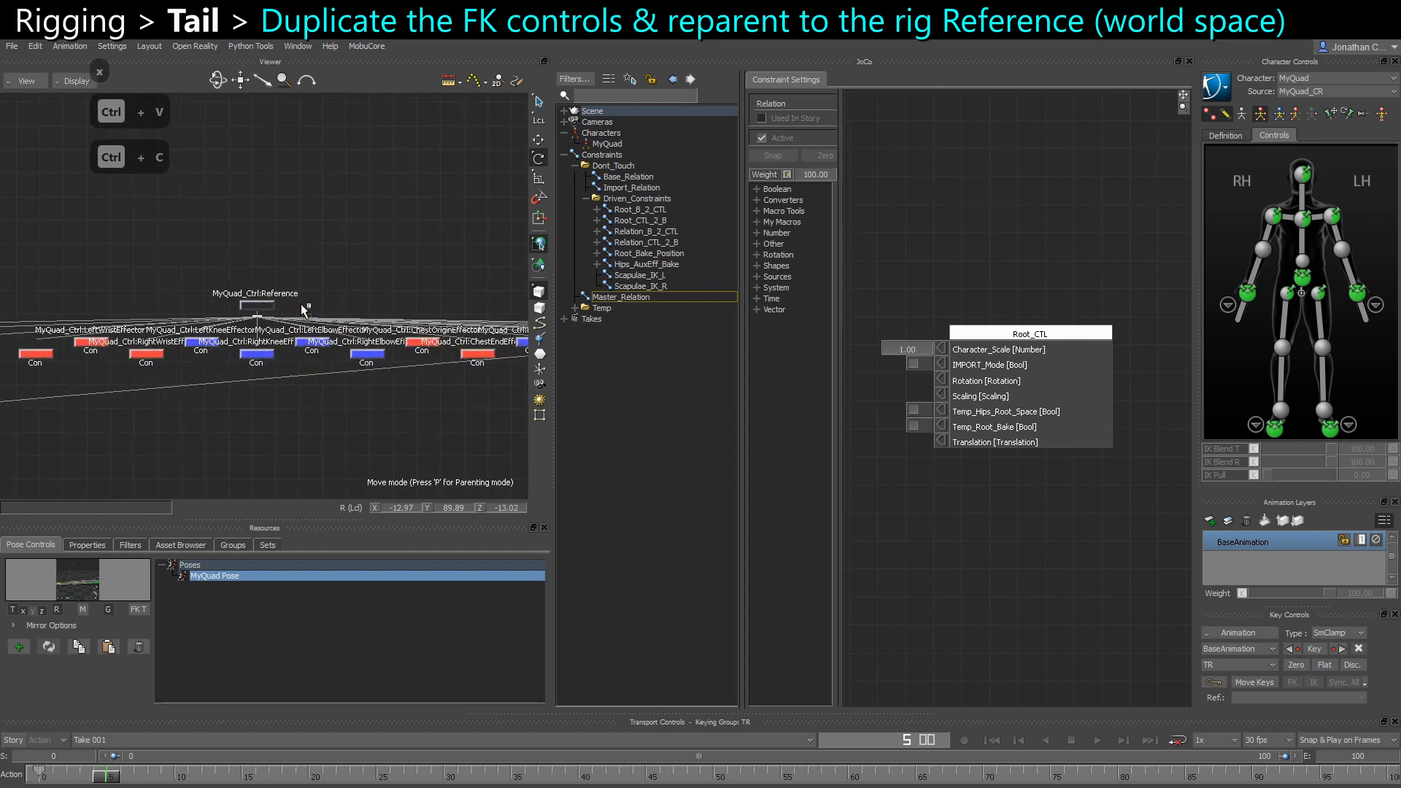
pyautogui.rightClick(265, 250)
pyautogui.click(327, 264)
pyautogui.scroll(-3, 286, 371)
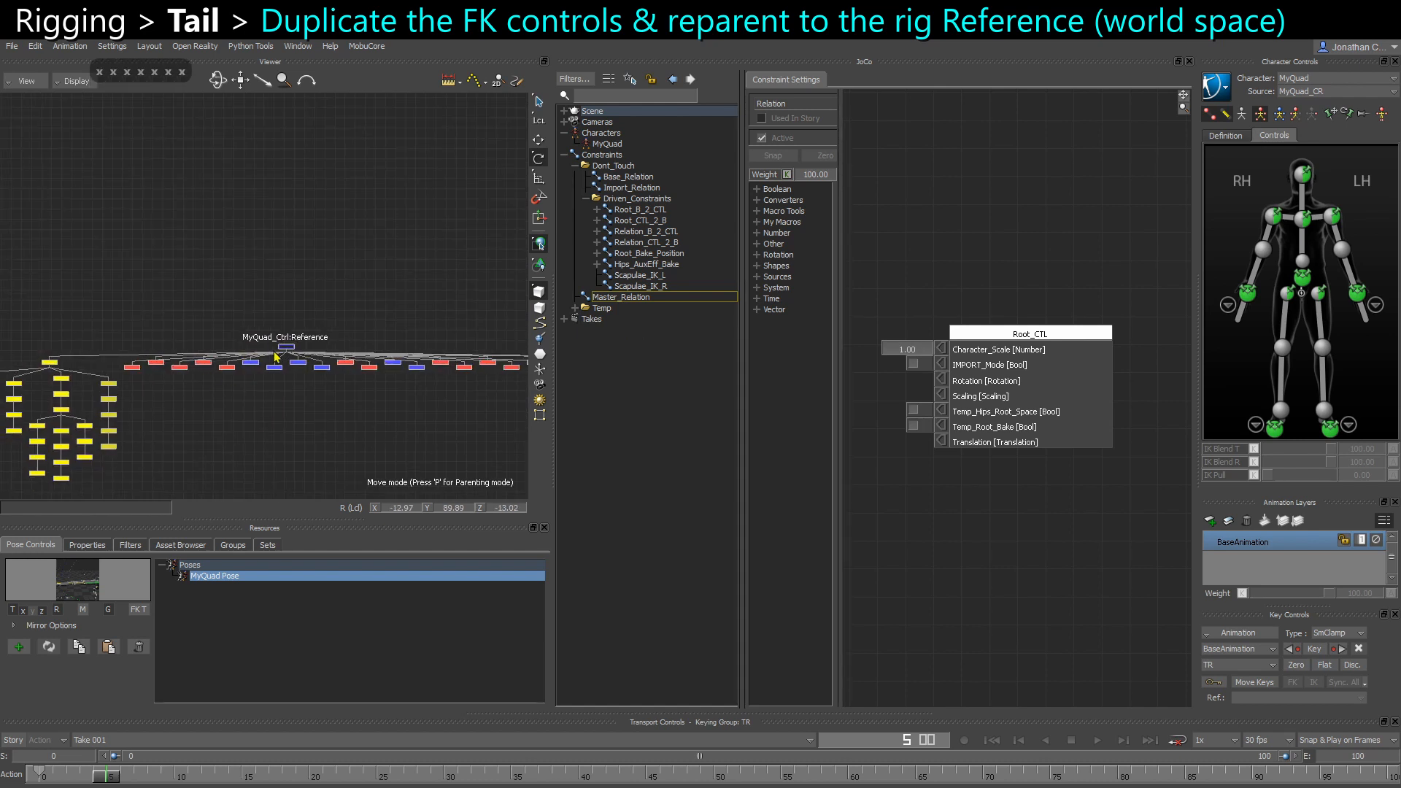
# Reparent the duplicated controls CTL_Tail_3 through CTL_Tail_6 directly under MyQuad_Ctrl:Reference and rearrange the schematic
pyautogui.moveTo(116, 441); pyautogui.dragTo(275, 407, button='middle')
pyautogui.scroll(3, 275, 406)
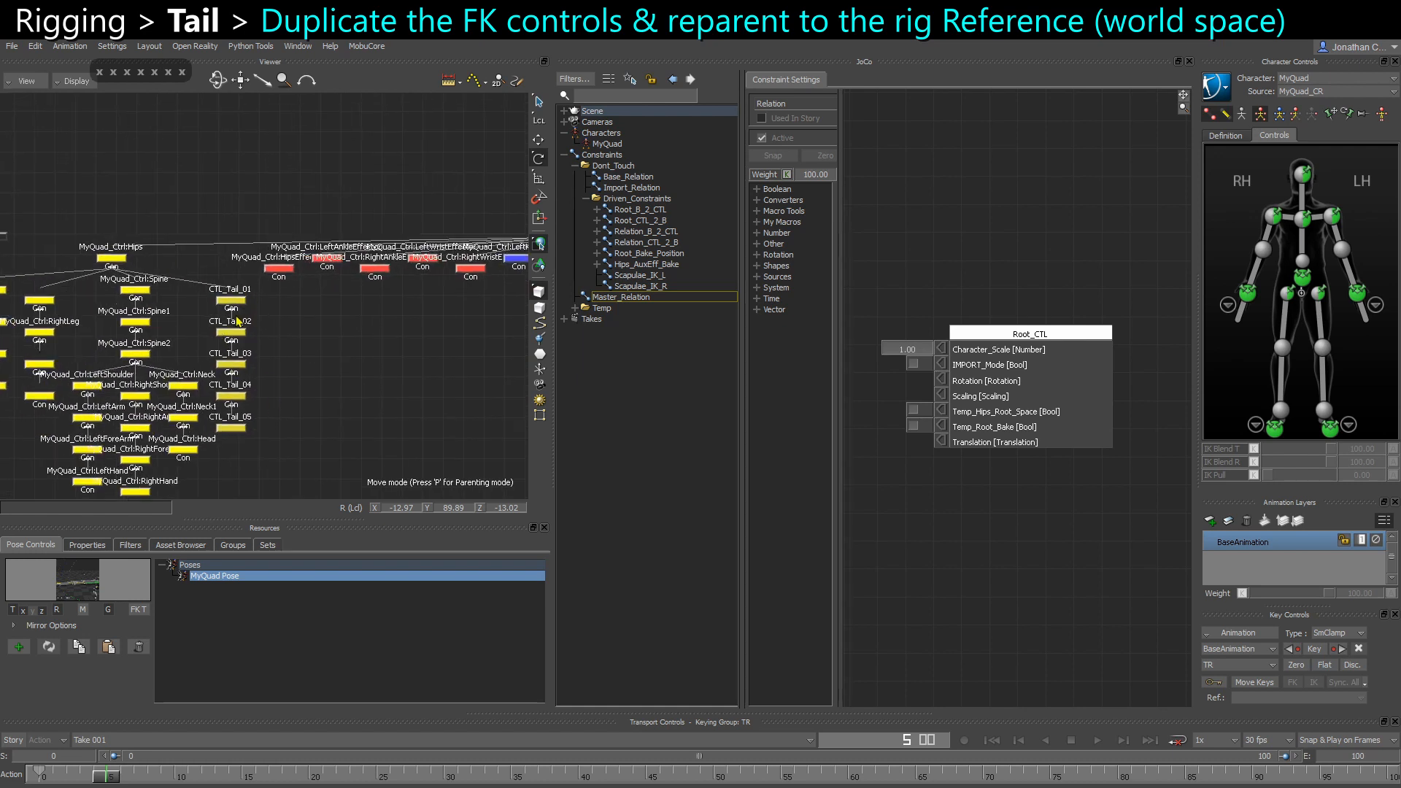
pyautogui.moveTo(343, 407); pyautogui.dragTo(3, 438, button='middle')
pyautogui.moveTo(372, 402); pyautogui.dragTo(35, 416, button='middle')
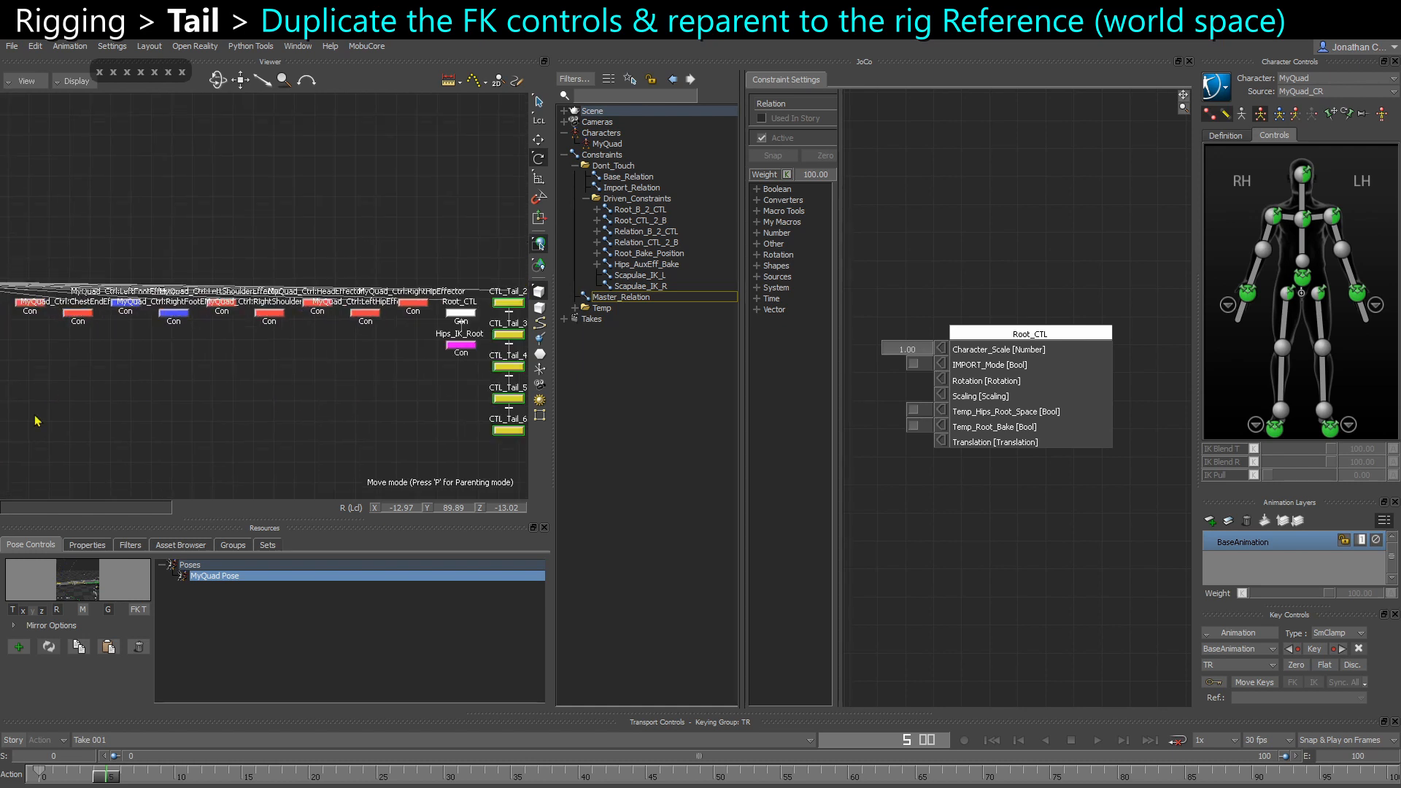
pyautogui.moveTo(441, 386); pyautogui.dragTo(201, 401, button='middle')
pyautogui.scroll(-1, 224, 396)
pyautogui.moveTo(302, 356); pyautogui.dragTo(260, 448)
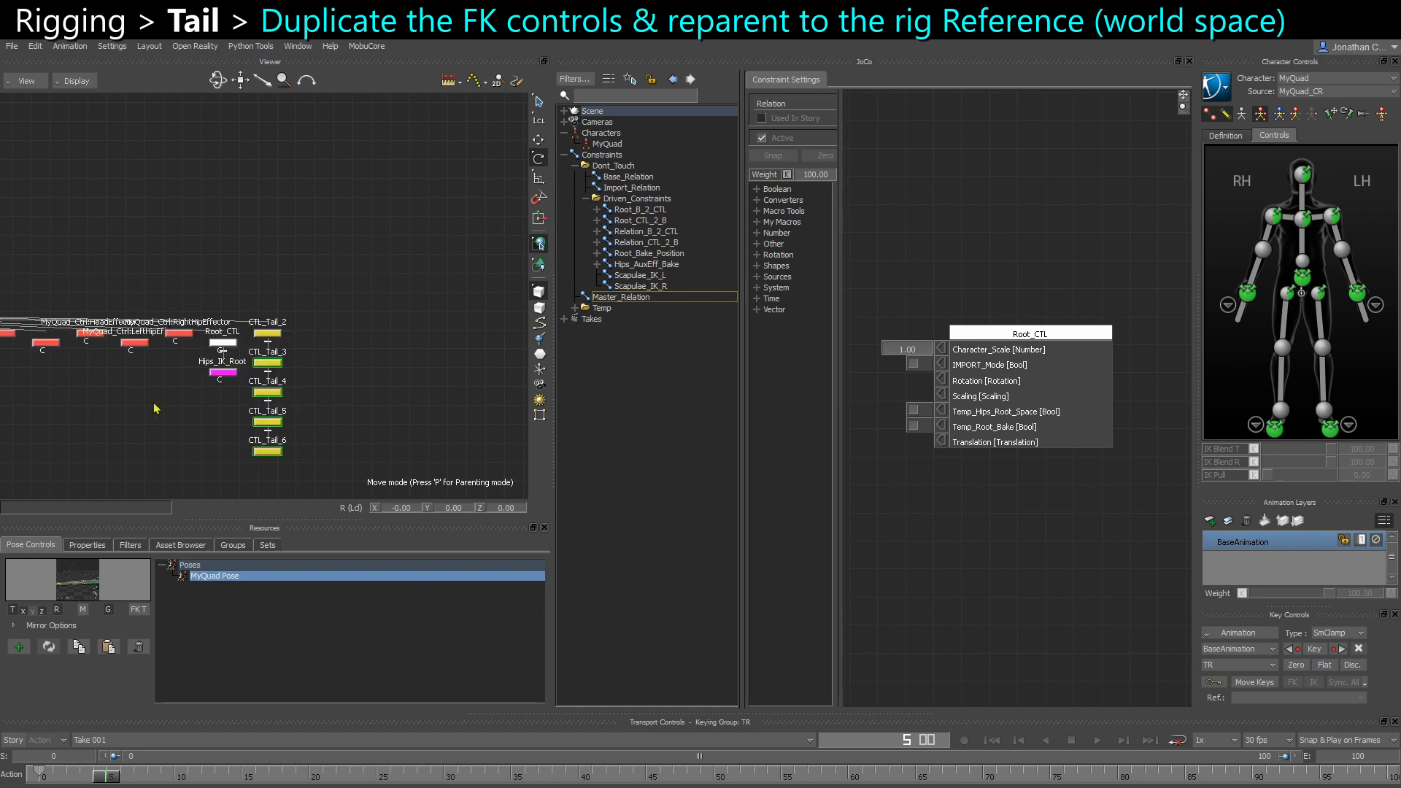
pyautogui.moveTo(95, 402); pyautogui.dragTo(103, 322, button='middle')
pyautogui.press('x')
pyautogui.click(114, 264)
pyautogui.click(145, 223)
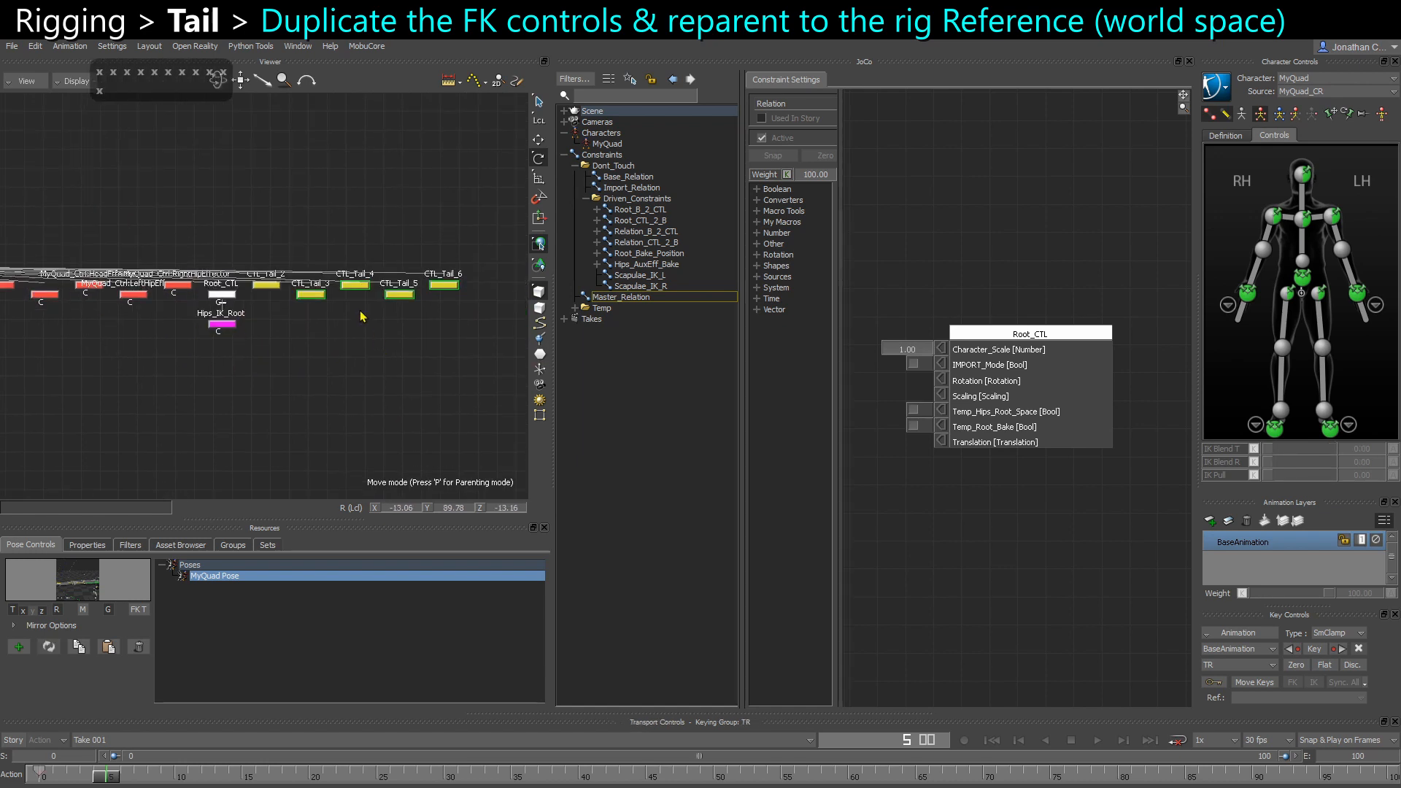
# Rename the duplicated control CTL_Tail_2 as CTL_Tail_IK_02
pyautogui.moveTo(201, 312); pyautogui.dragTo(496, 318, button='middle')
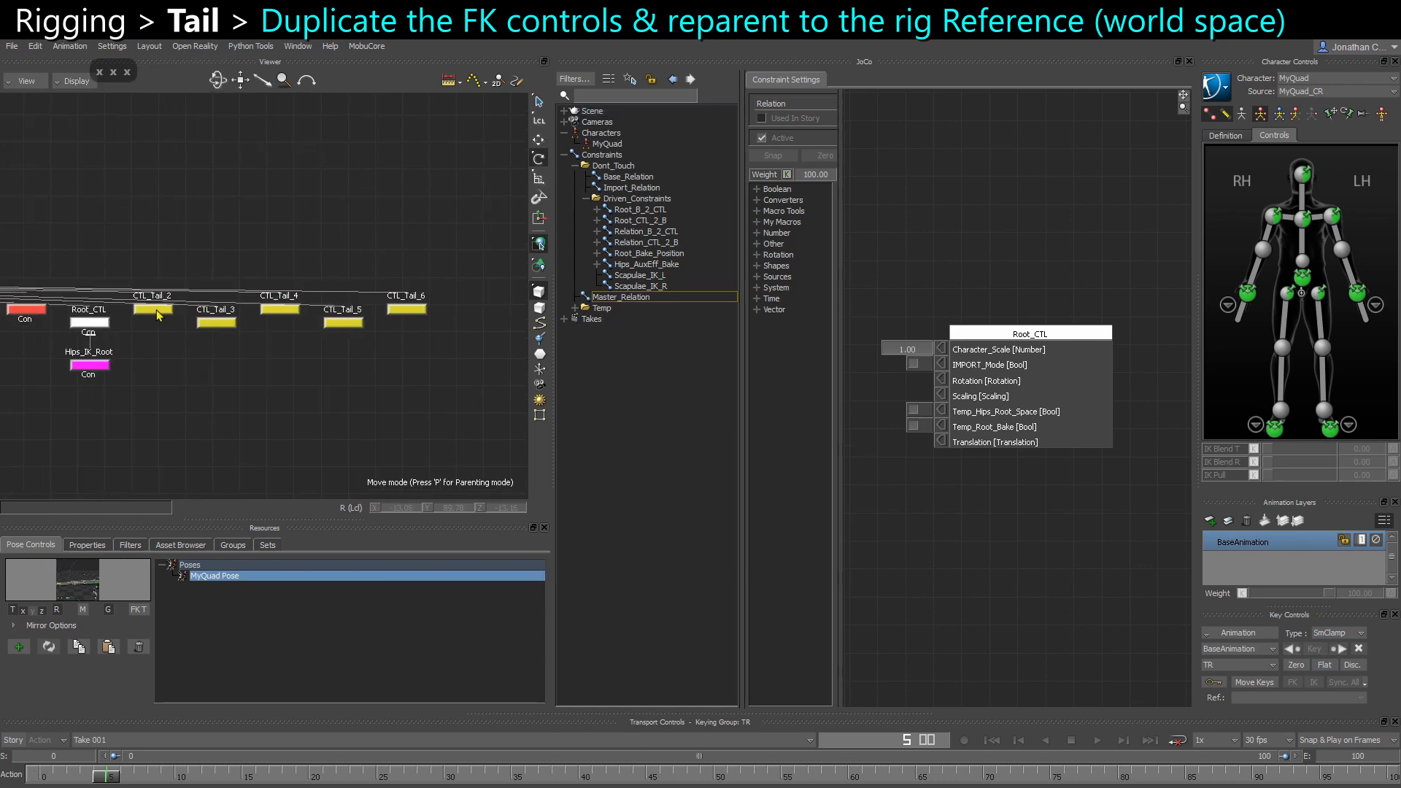
pyautogui.click(158, 313)
pyautogui.rightClick(158, 313)
pyautogui.click(204, 421)
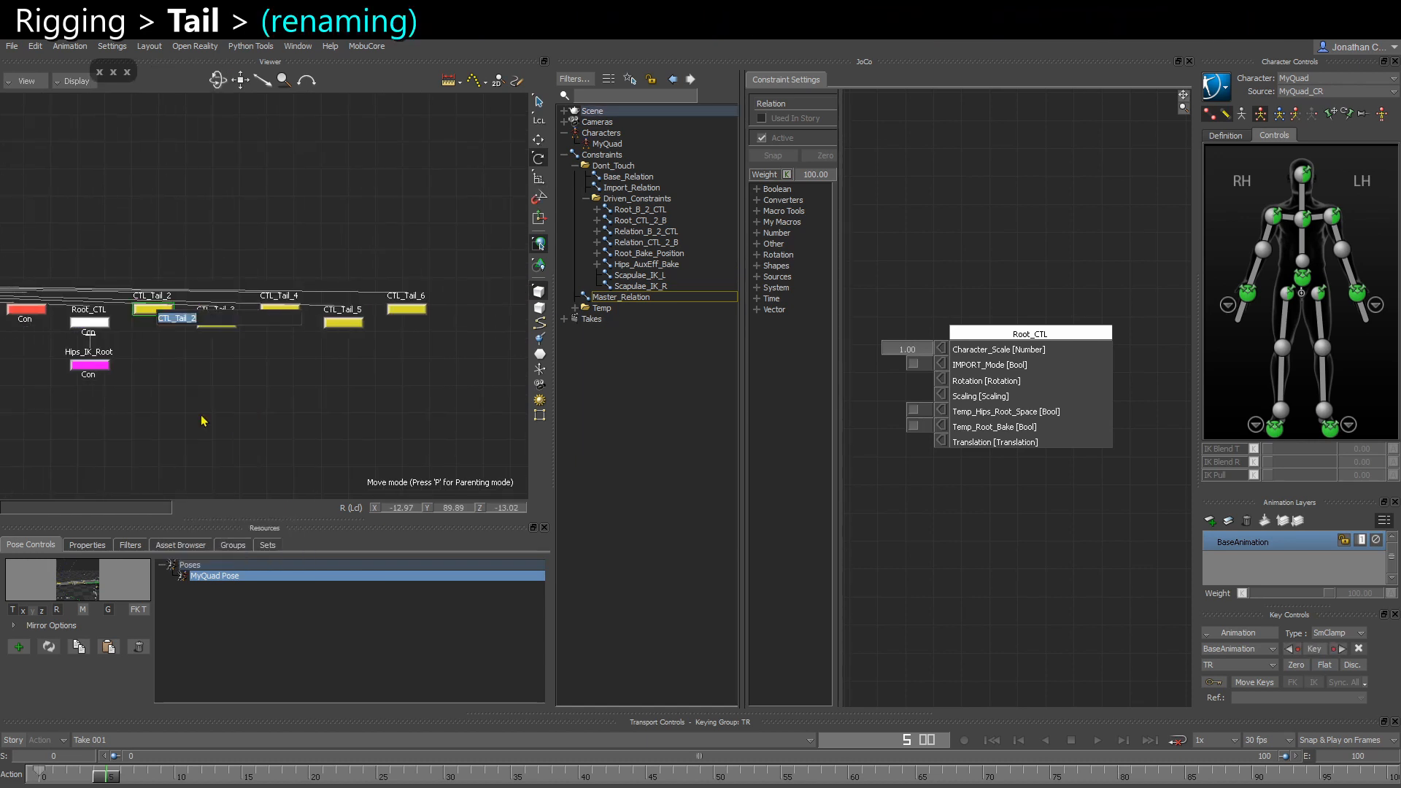
pyautogui.press('Right')
pyautogui.press('BackSpace')
pyautogui.write('IKç')
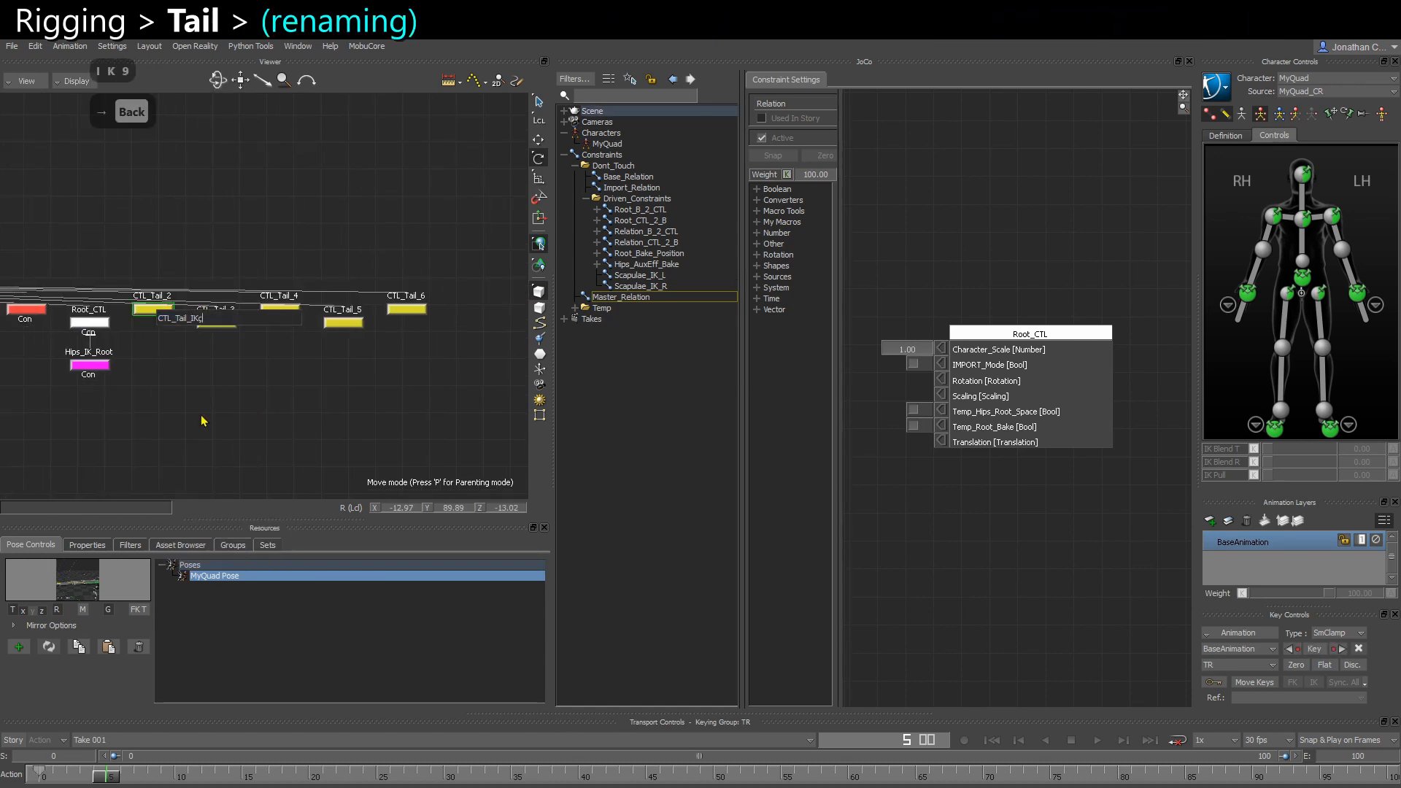
pyautogui.press('BackSpace')
pyautogui.write('_0')
pyautogui.hotkey('shift', 'Left')
pyautogui.write('2')
pyautogui.press('Return')
# Rename CTL_Tail_3 as CTL_Tail_IK_03 and CTL_Tail_4 as CTL_Tail_IK_04
pyautogui.rightClick(228, 322)
pyautogui.click(256, 416)
pyautogui.write('CTL_Tail_IK_0')
pyautogui.press('Return')
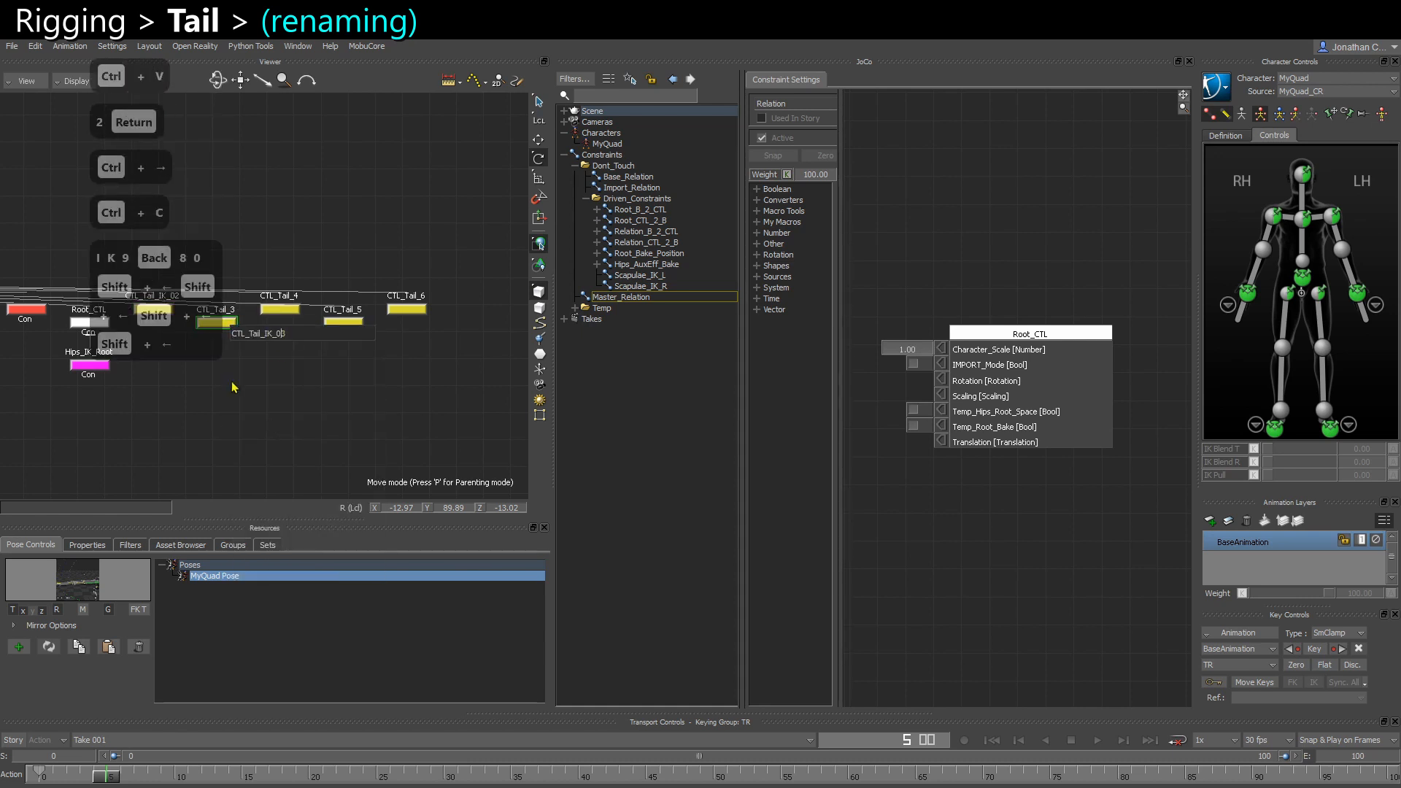
pyautogui.rightClick(287, 318)
pyautogui.click(328, 418)
pyautogui.press('Right')
pyautogui.press('Left')
pyautogui.write('IK_0')
pyautogui.press('Return')
# Rename CTL_Tail_5 as CTL_Tail_IK_05 and CTL_Tail_6 as CTL_Tail_IK_06
pyautogui.rightClick(355, 324)
pyautogui.click(421, 430)
pyautogui.press('Right')
pyautogui.press('Left')
pyautogui.write('IK_0')
pyautogui.press('Return')
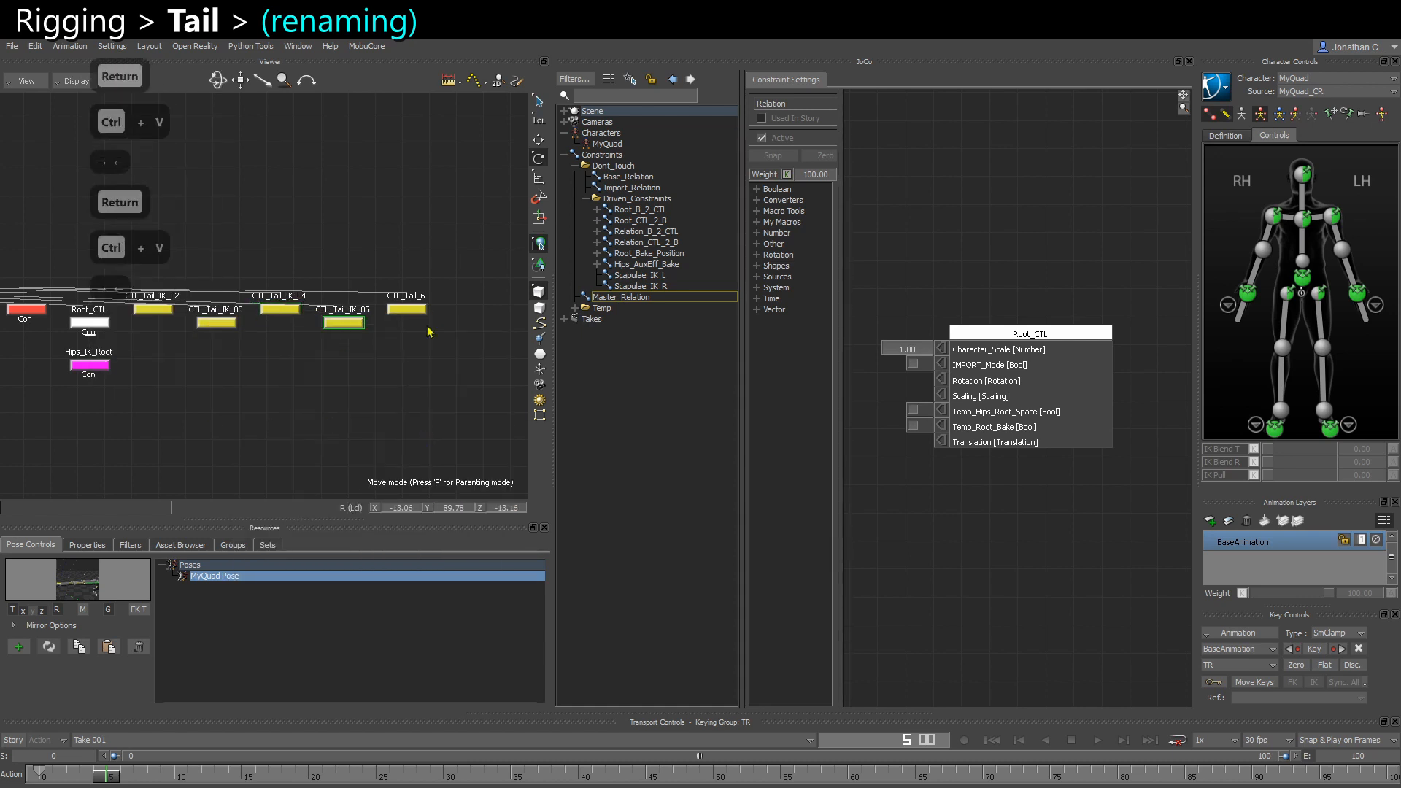
pyautogui.rightClick(419, 313)
pyautogui.click(470, 418)
pyautogui.press('Right')
pyautogui.press('Left')
pyautogui.hotkey('ctrl', 'v')
pyautogui.press('Return')
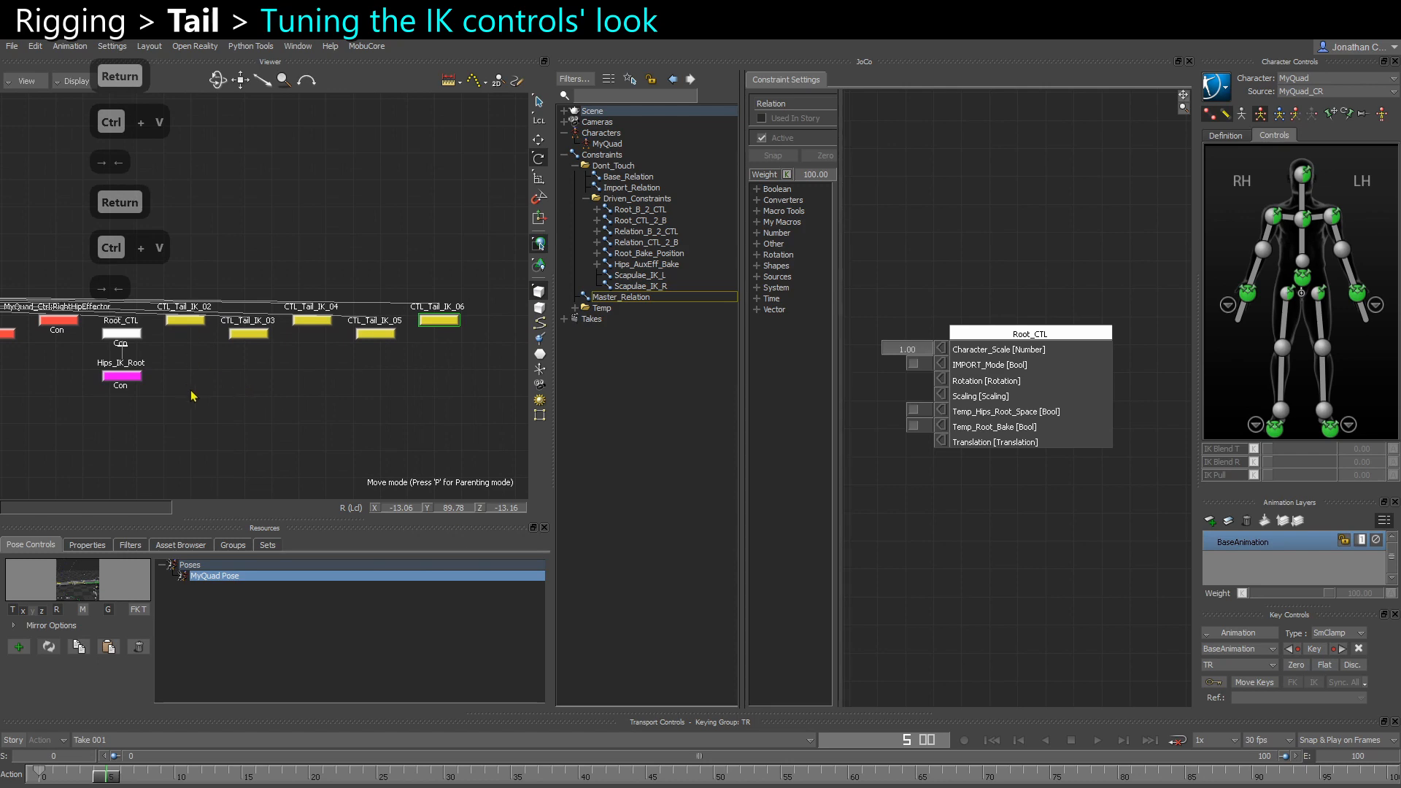
# Select CTL_Tail_IK_02 through CTL_Tail_IK_06 and set their skeleton node Look to Circle
pyautogui.moveTo(193, 395); pyautogui.dragTo(448, 285)
pyautogui.hotkey('ctrl', 'w')
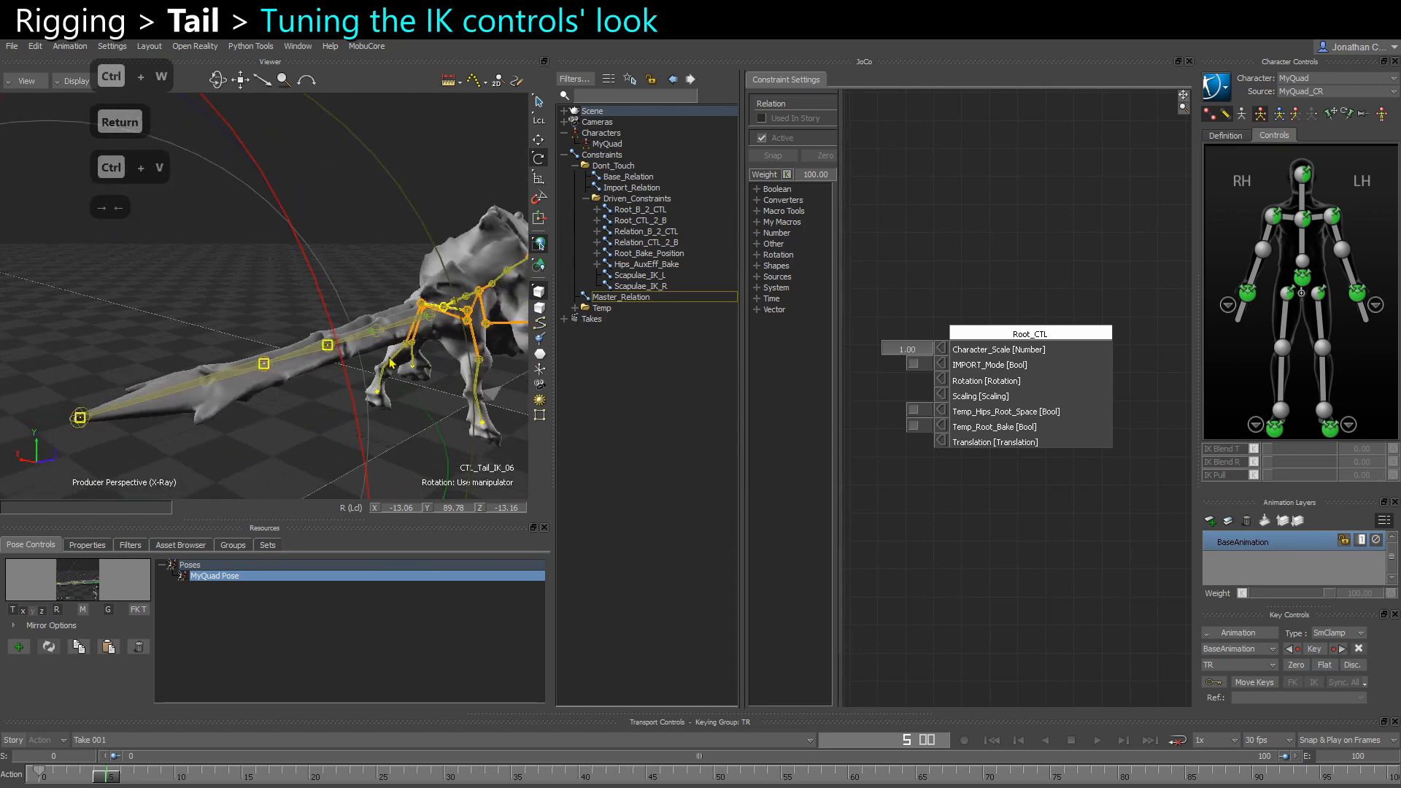
pyautogui.keyDown('ctrl'); pyautogui.keyDown('shift'); pyautogui.moveTo(359, 358); pyautogui.dragTo(340, 380); pyautogui.keyUp('shift'); pyautogui.keyUp('ctrl')
pyautogui.keyDown('ctrl'); pyautogui.keyDown('shift'); pyautogui.moveTo(365, 306); pyautogui.dragTo(333, 427); pyautogui.keyUp('shift'); pyautogui.keyUp('ctrl')
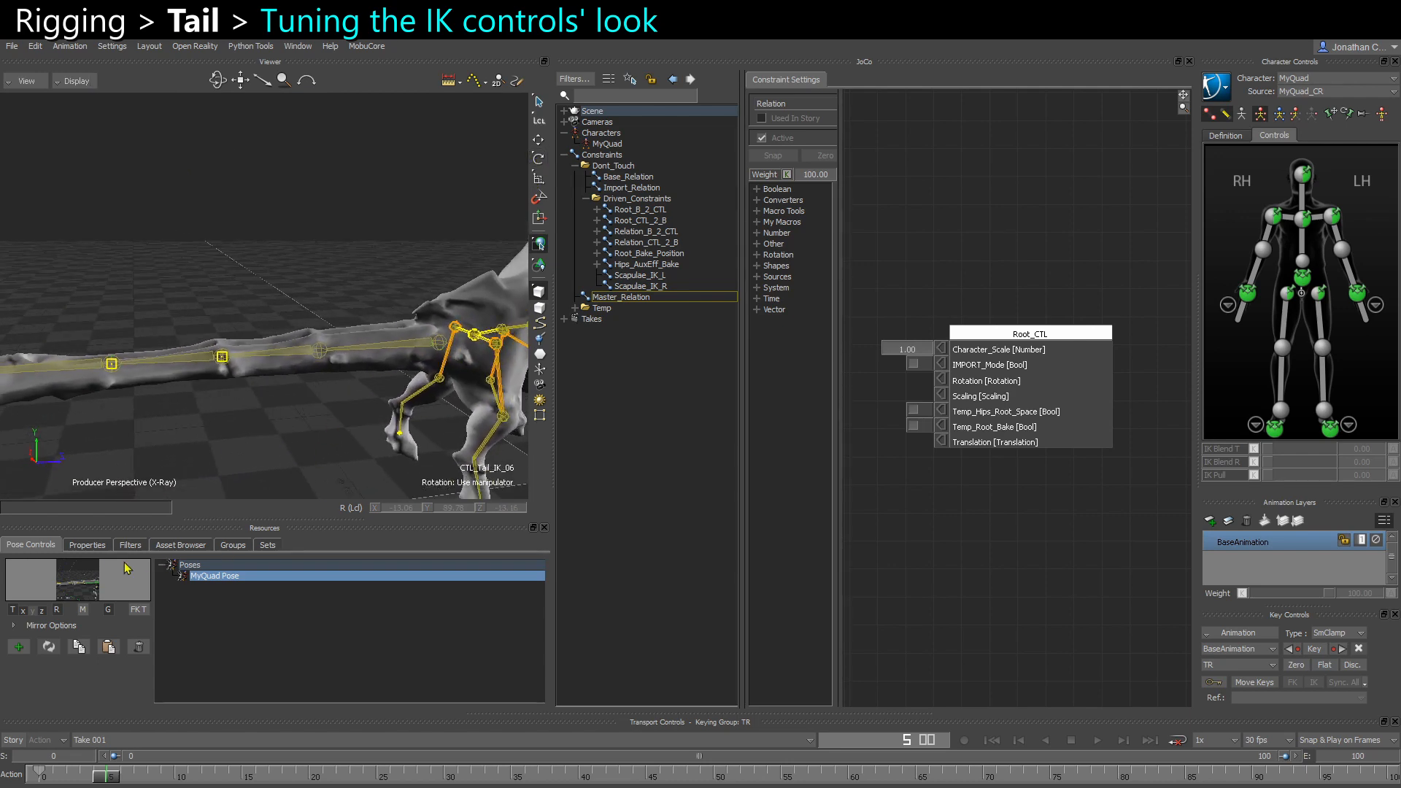
pyautogui.click(85, 545)
pyautogui.scroll(-5, 92, 657)
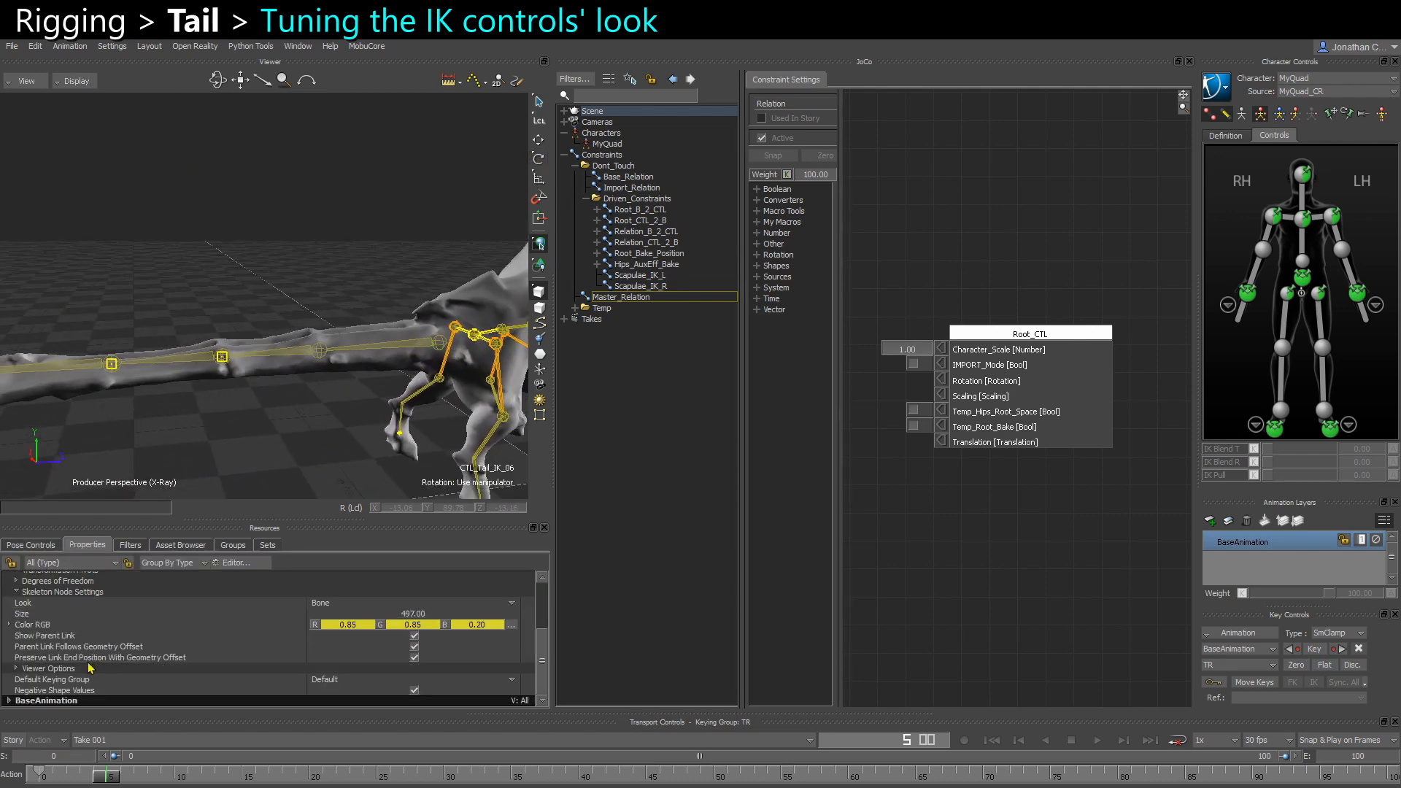
pyautogui.scroll(1, 90, 668)
pyautogui.click(324, 629)
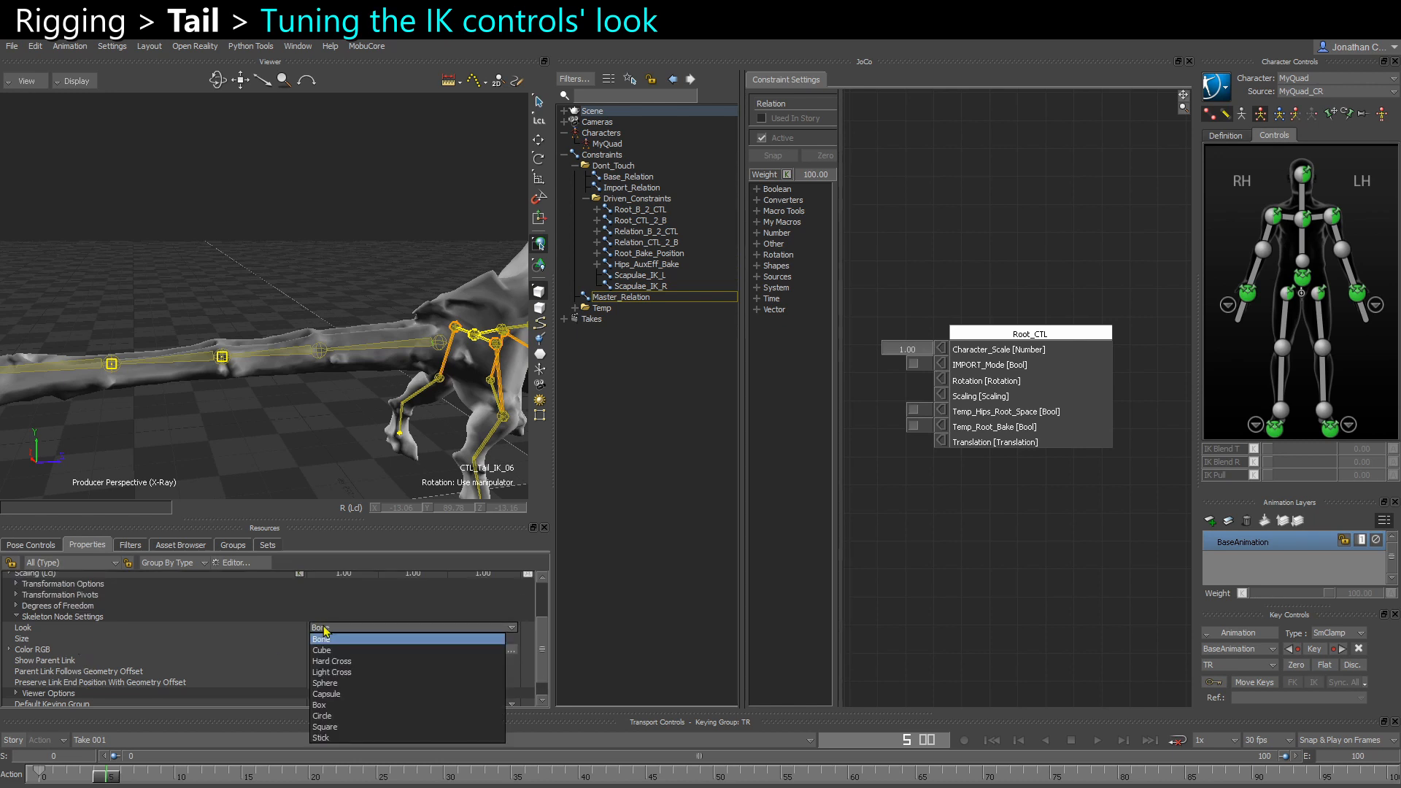
pyautogui.click(322, 716)
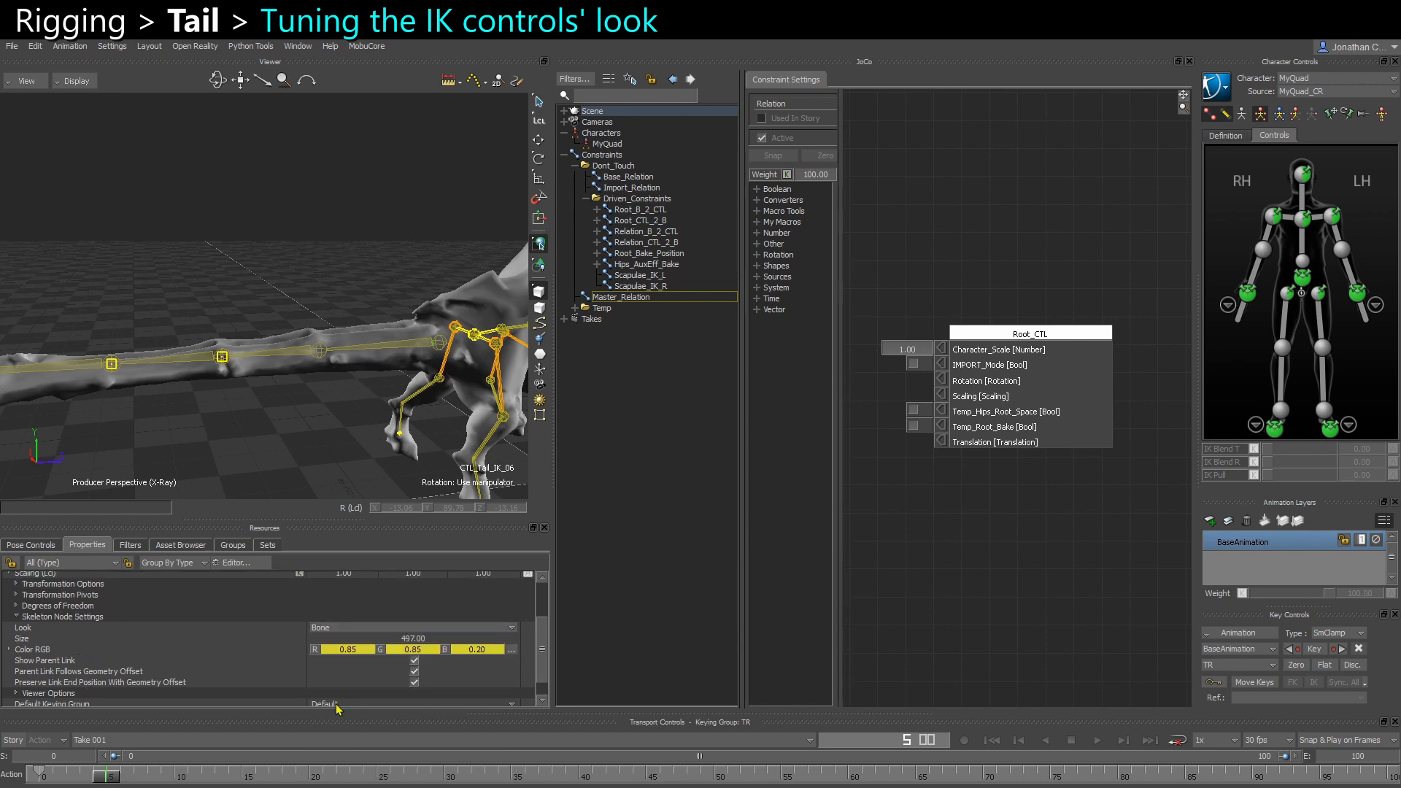
pyautogui.scroll(2, 359, 605)
# Set the Color RGB of the selected IK tail controls to pure red (1.00, 0.00, 0.00)
pyautogui.moveTo(328, 441)
pyautogui.keyDown('ctrl'); pyautogui.keyDown('shift'); pyautogui.mouseDown()
pyautogui.moveTo(316, 442)
pyautogui.moveTo(329, 452)
pyautogui.mouseUp(); pyautogui.keyUp('shift'); pyautogui.keyUp('ctrl')
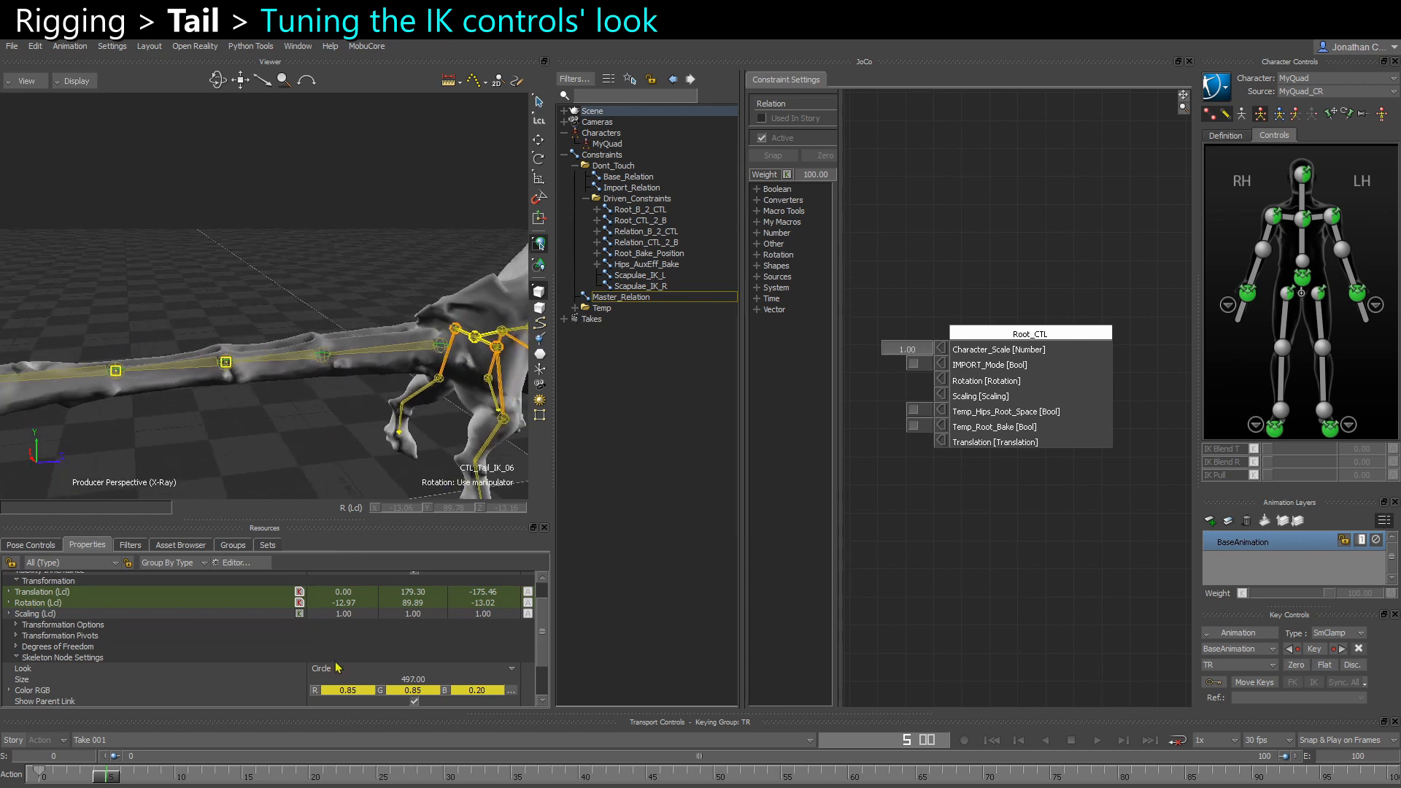
pyautogui.moveTo(361, 691); pyautogui.dragTo(502, 700)
pyautogui.moveTo(416, 692); pyautogui.dragTo(73, 701)
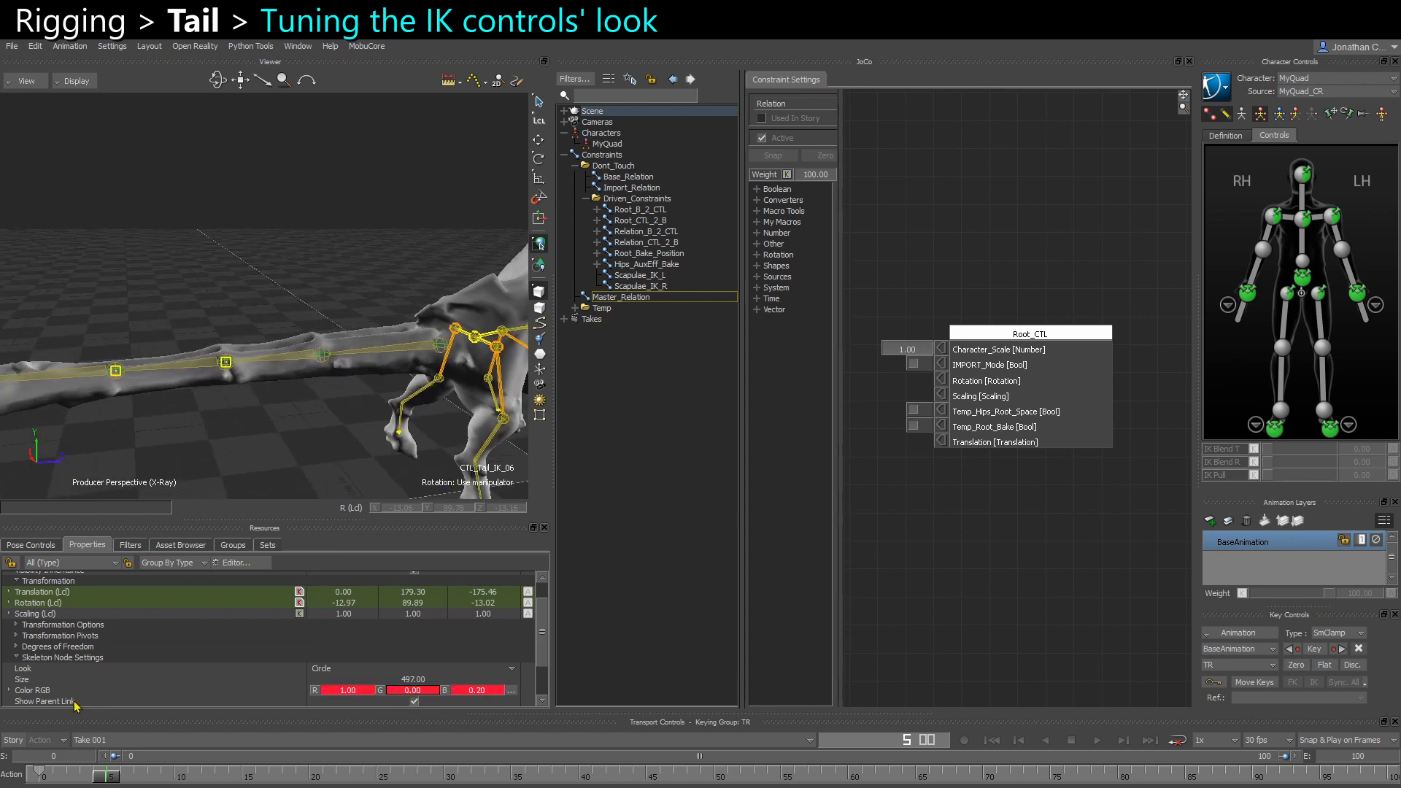
pyautogui.moveTo(469, 693); pyautogui.dragTo(210, 676)
# Show the control rig's IK effectors in the 3D view around the tail base and hind legs
pyautogui.keyDown('ctrl'); pyautogui.keyDown('shift'); pyautogui.moveTo(332, 467); pyautogui.dragTo(399, 419); pyautogui.keyUp('shift'); pyautogui.keyUp('ctrl')
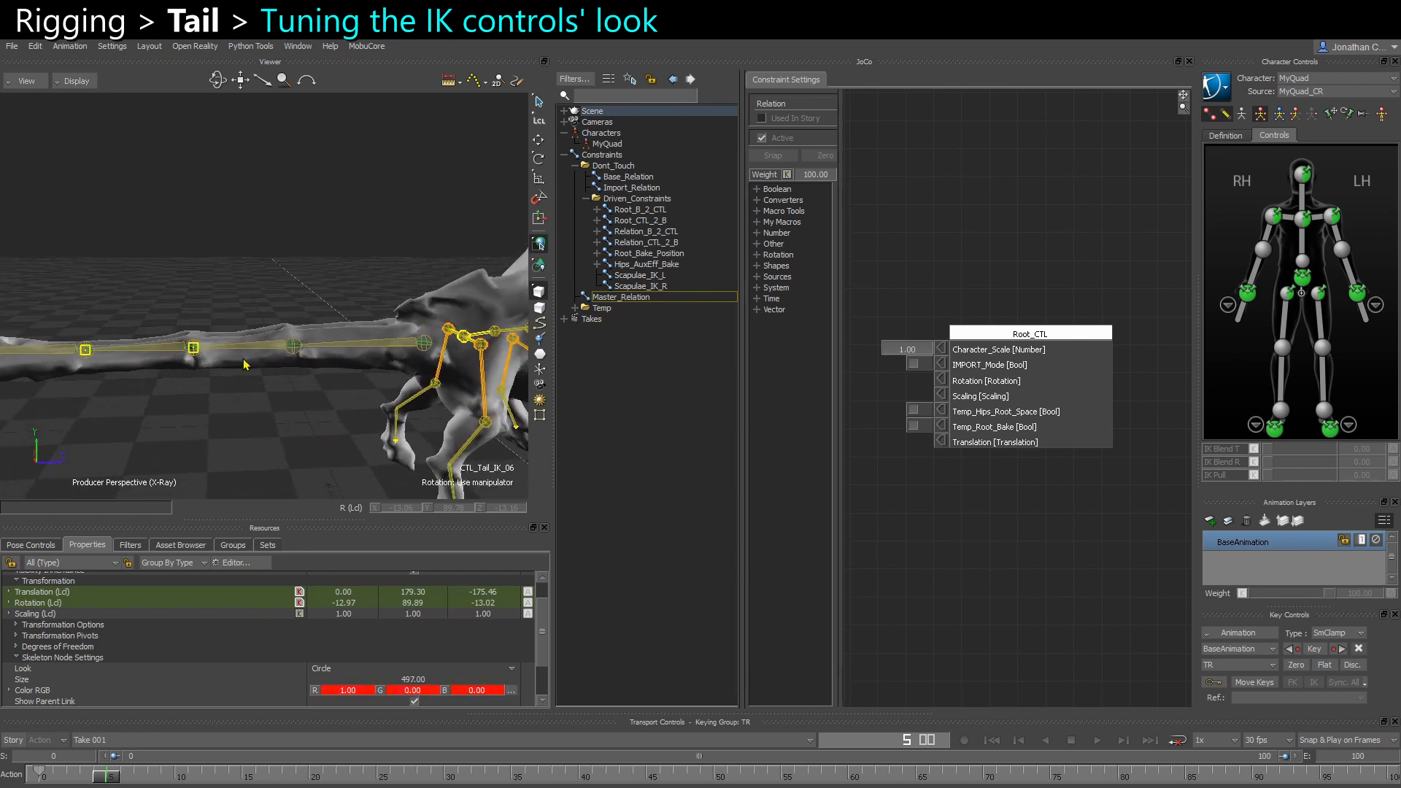
pyautogui.hotkey('ctrl', 'w')
pyautogui.scroll(-3, 290, 380)
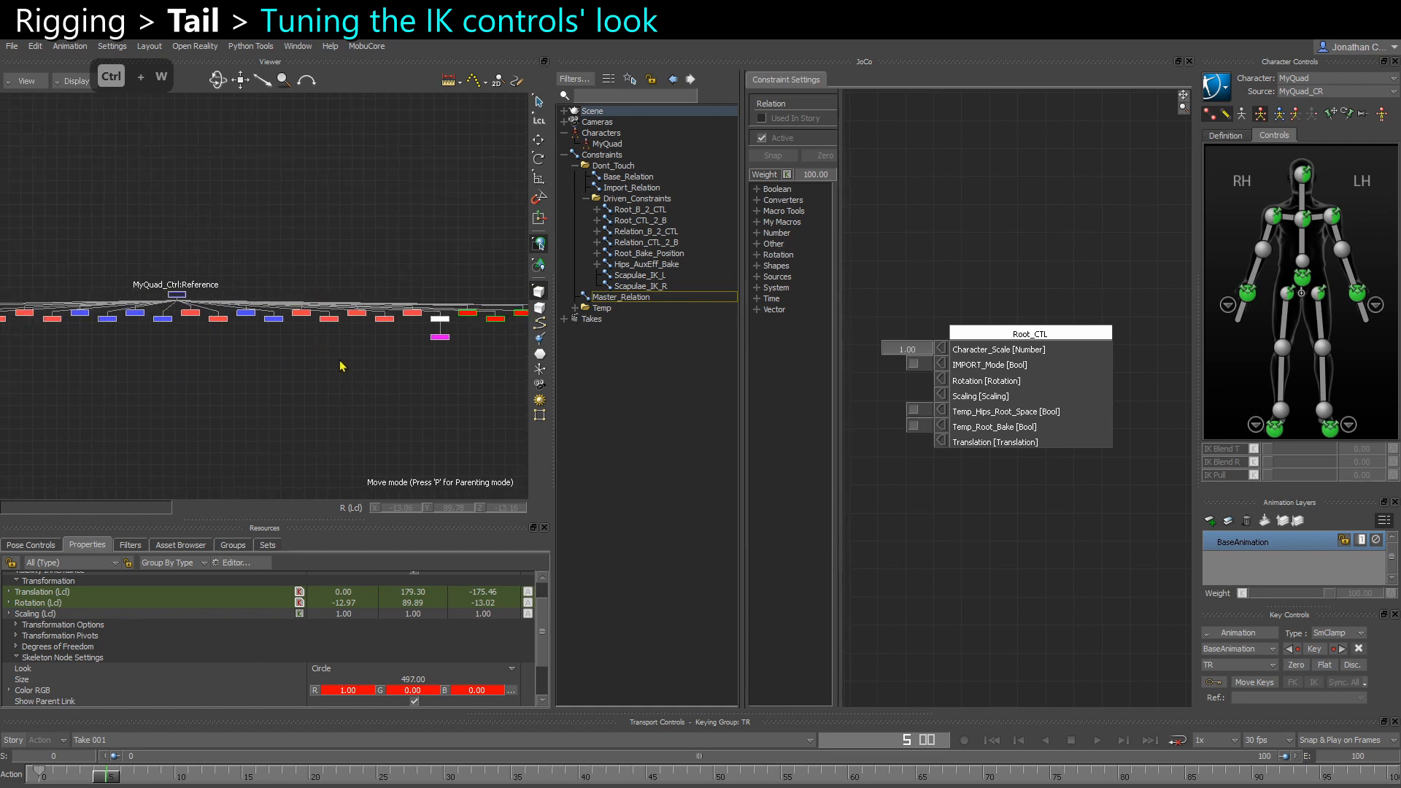
pyautogui.hotkey('ctrl', 'w')
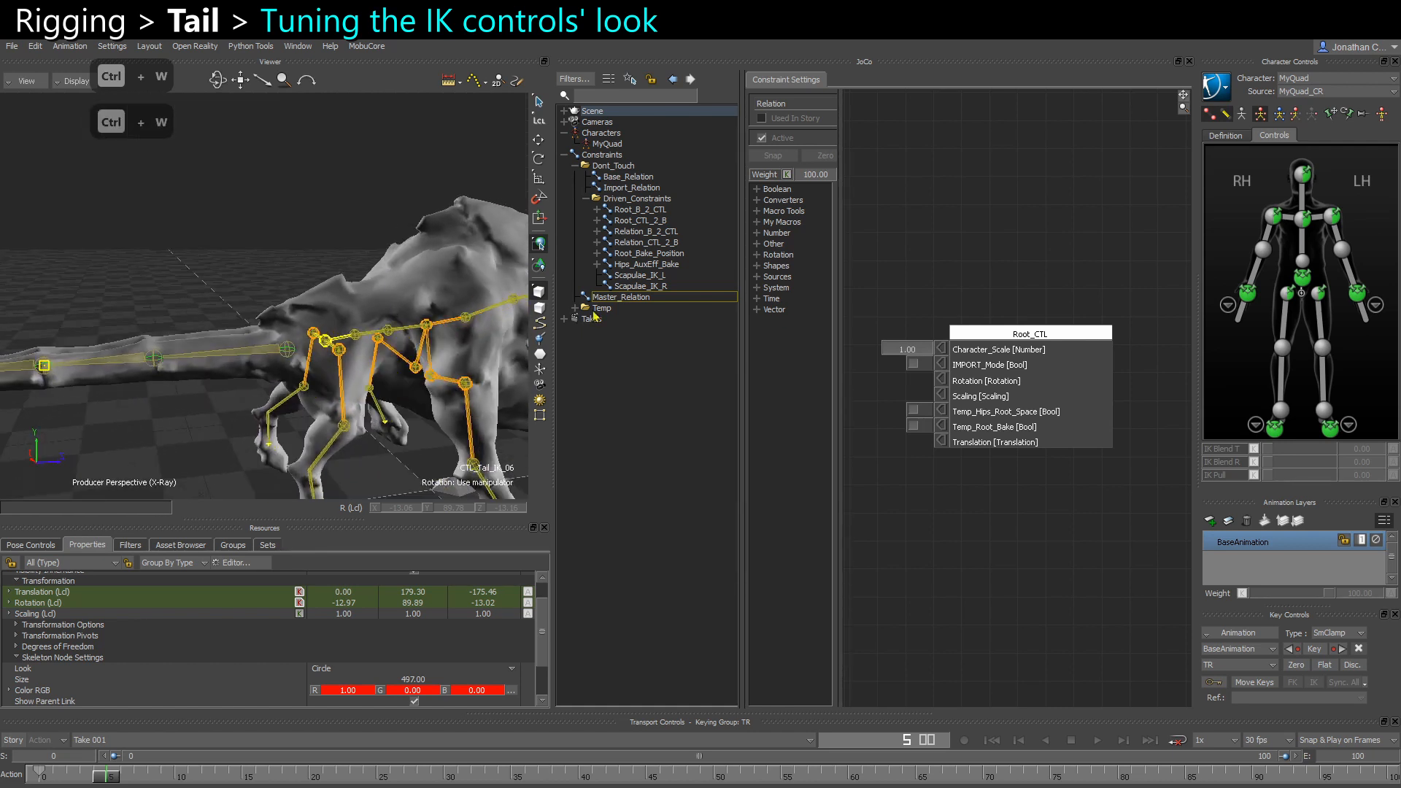
pyautogui.click(1209, 114)
pyautogui.keyDown('ctrl'); pyautogui.keyDown('shift'); pyautogui.moveTo(368, 394); pyautogui.dragTo(379, 319); pyautogui.keyUp('shift'); pyautogui.keyUp('ctrl')
pyautogui.keyDown('ctrl'); pyautogui.keyDown('shift'); pyautogui.moveTo(283, 367); pyautogui.dragTo(216, 399); pyautogui.keyUp('shift'); pyautogui.keyUp('ctrl')
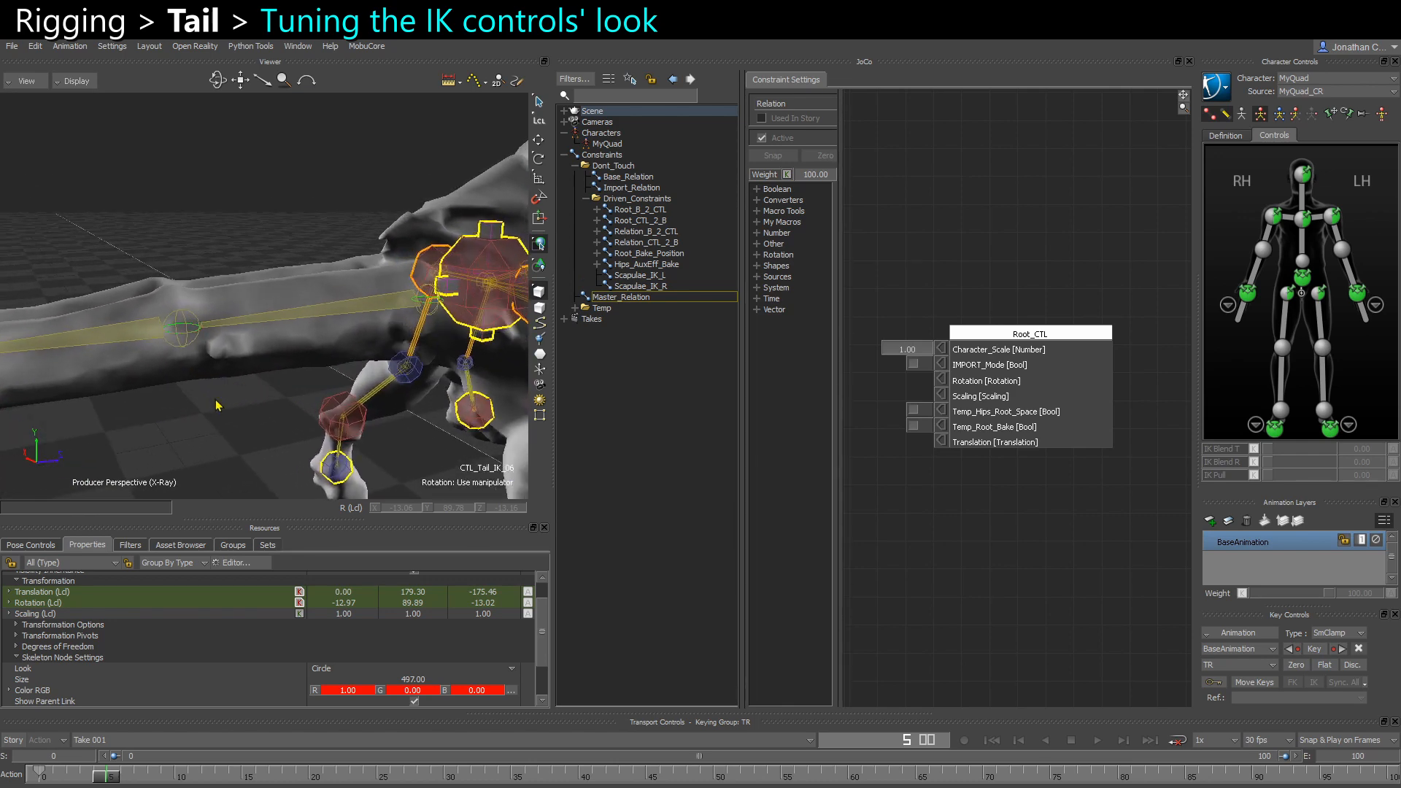
# Expand the Transformation Pivots and Geometry Offset properties of the selected IK tail controls
pyautogui.click(16, 635)
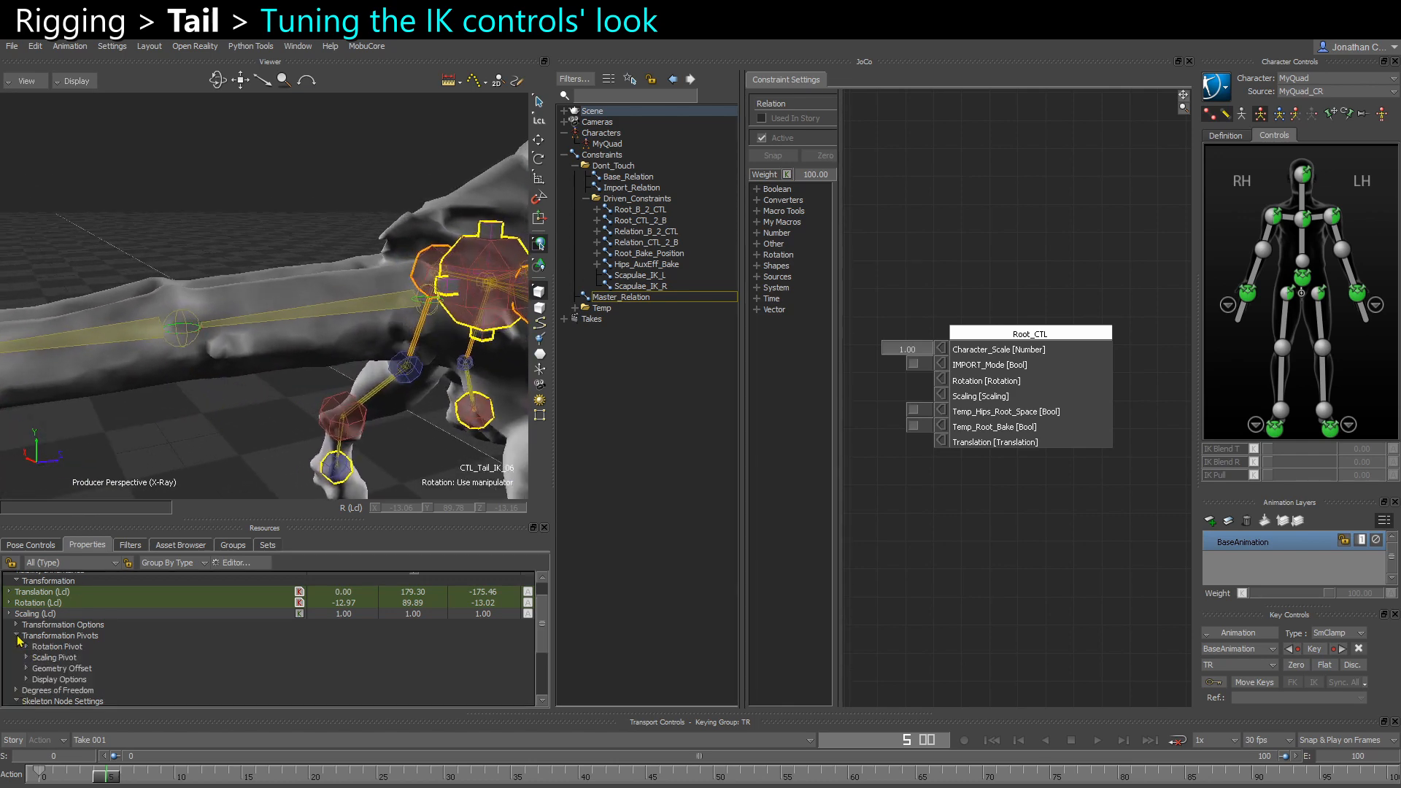
pyautogui.click(80, 638)
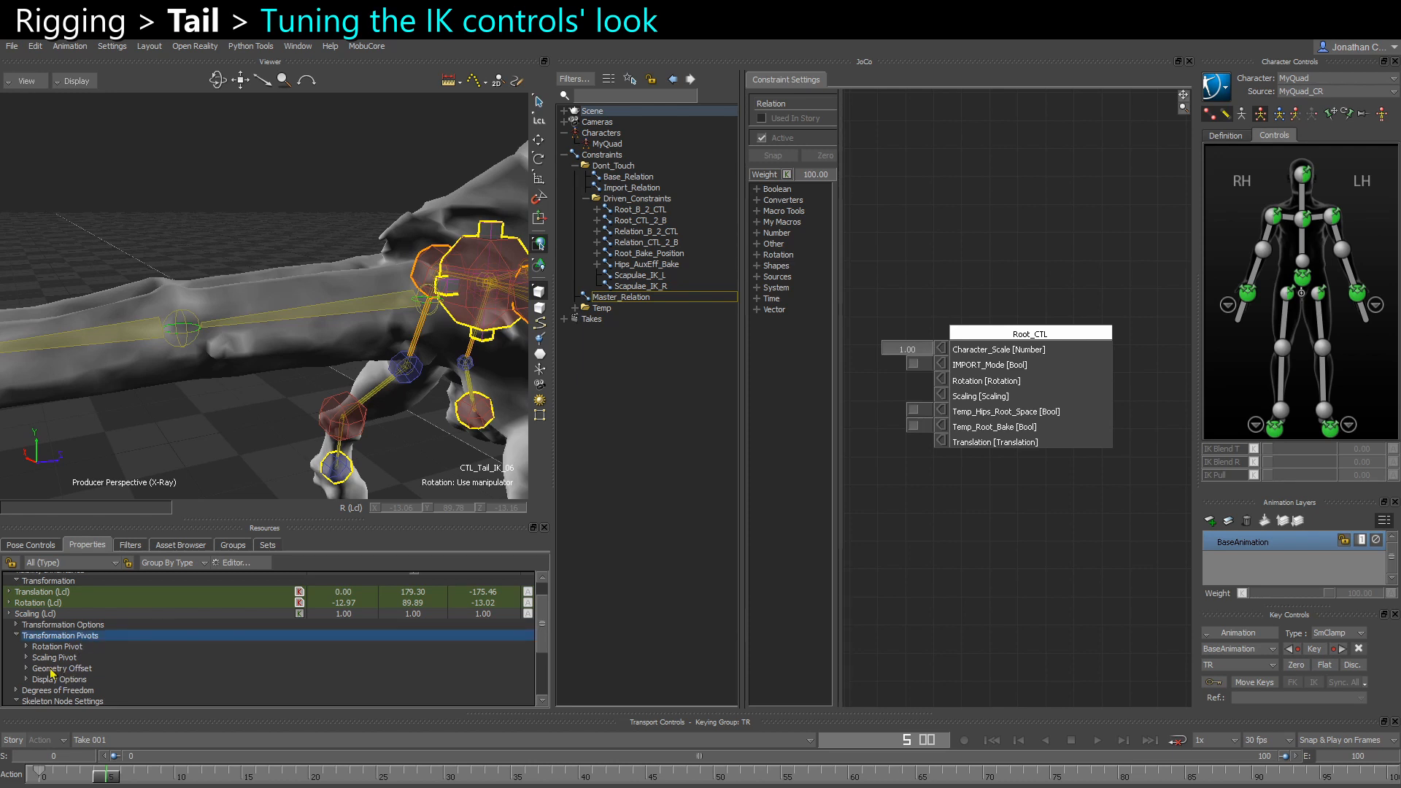
pyautogui.click(53, 668)
pyautogui.click(26, 669)
pyautogui.scroll(-1, 182, 668)
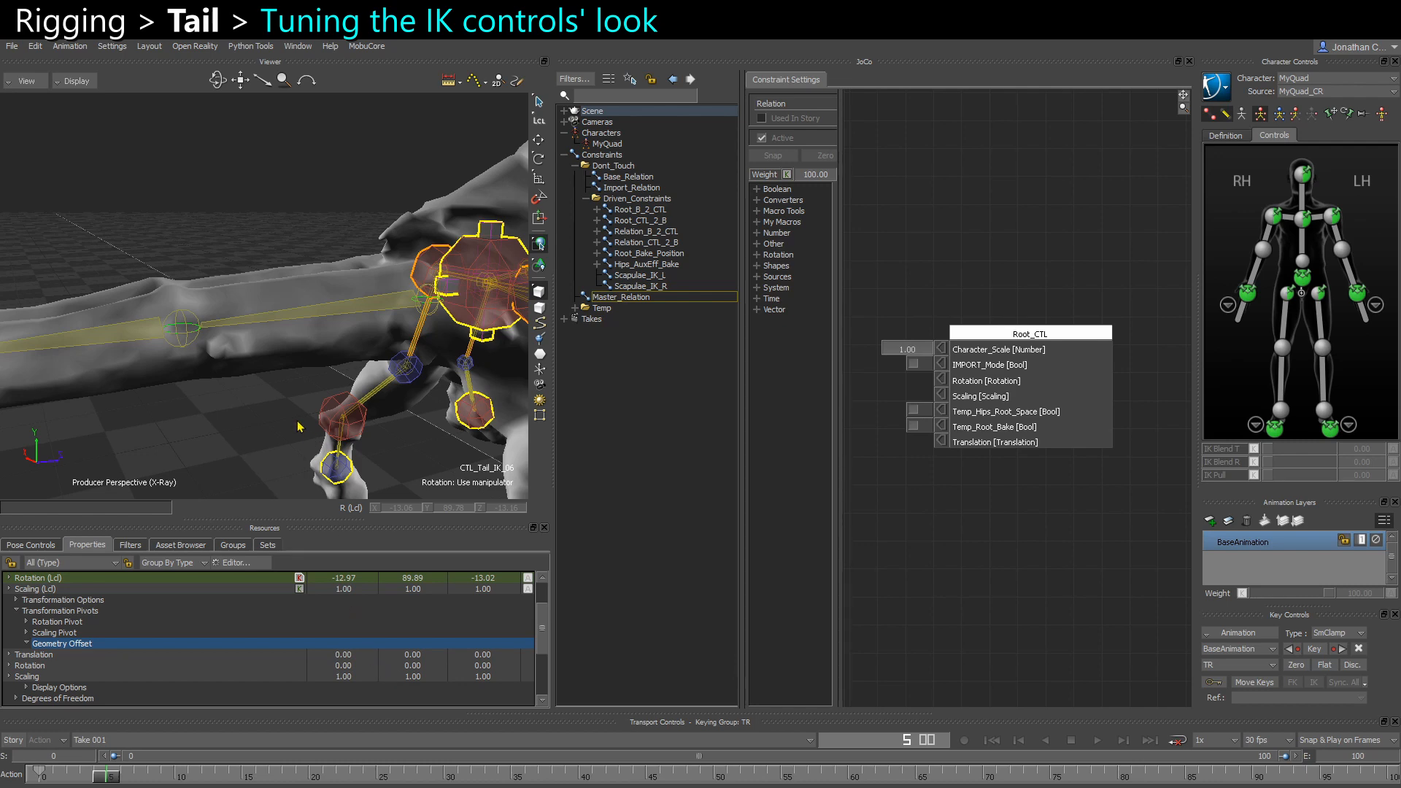
# Activate the Rotate manipulator on the selected IK tail controls and reduce its display size by four increments
pyautogui.keyDown('alt'); pyautogui.moveTo(297, 422); pyautogui.dragTo(156, 376, button='right'); pyautogui.keyUp('alt')
pyautogui.keyDown('alt'); pyautogui.moveTo(156, 376); pyautogui.dragTo(208, 402, button='middle'); pyautogui.keyUp('alt')
pyautogui.scroll(-2, 212, 402)
pyautogui.press('e')
pyautogui.press('F5')
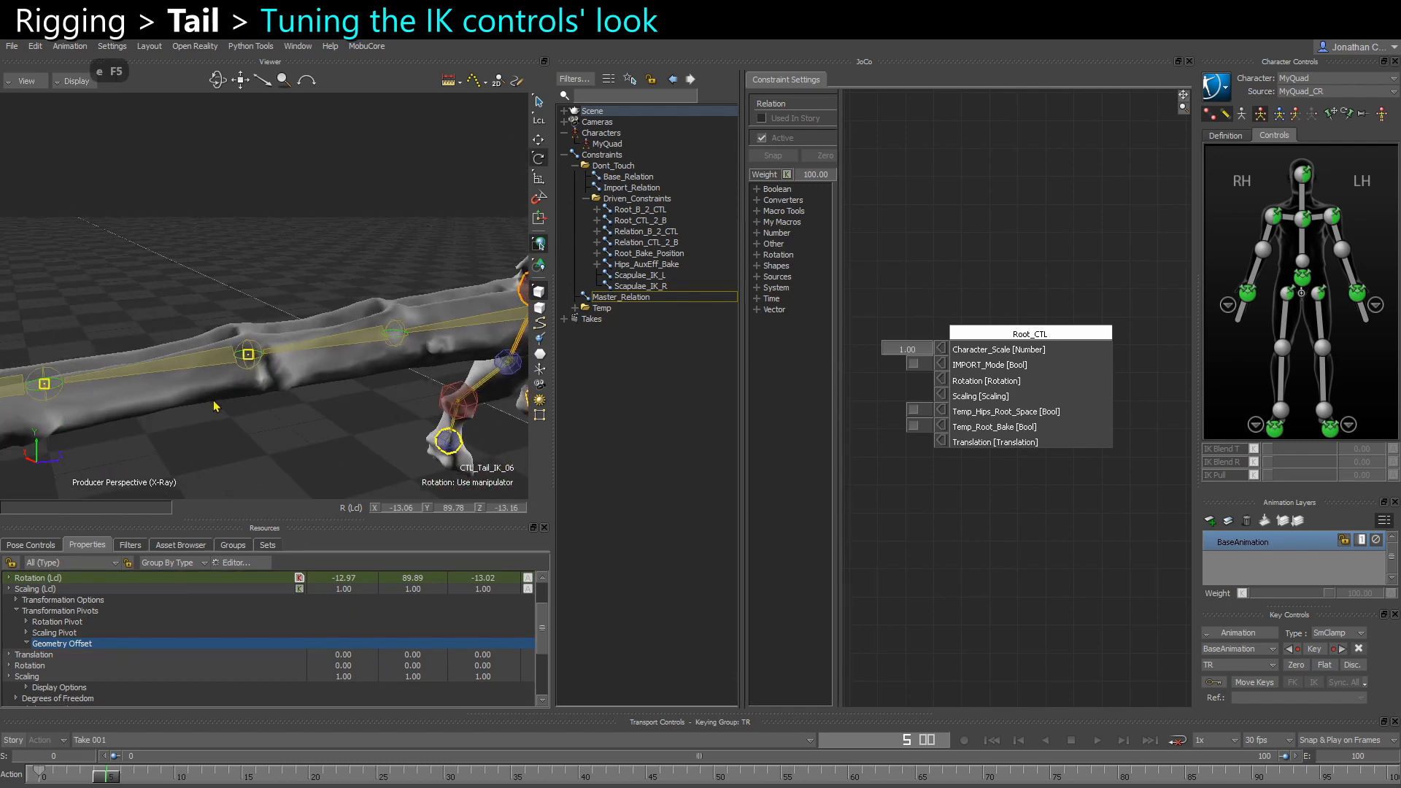
pyautogui.keyDown('alt'); pyautogui.moveTo(240, 445); pyautogui.dragTo(210, 435, button='right'); pyautogui.keyUp('alt')
pyautogui.keyDown('alt'); pyautogui.moveTo(210, 434); pyautogui.dragTo(250, 419, button='middle'); pyautogui.keyUp('alt')
pyautogui.keyDown('alt'); pyautogui.moveTo(250, 419); pyautogui.dragTo(210, 398, button='right'); pyautogui.keyUp('alt')
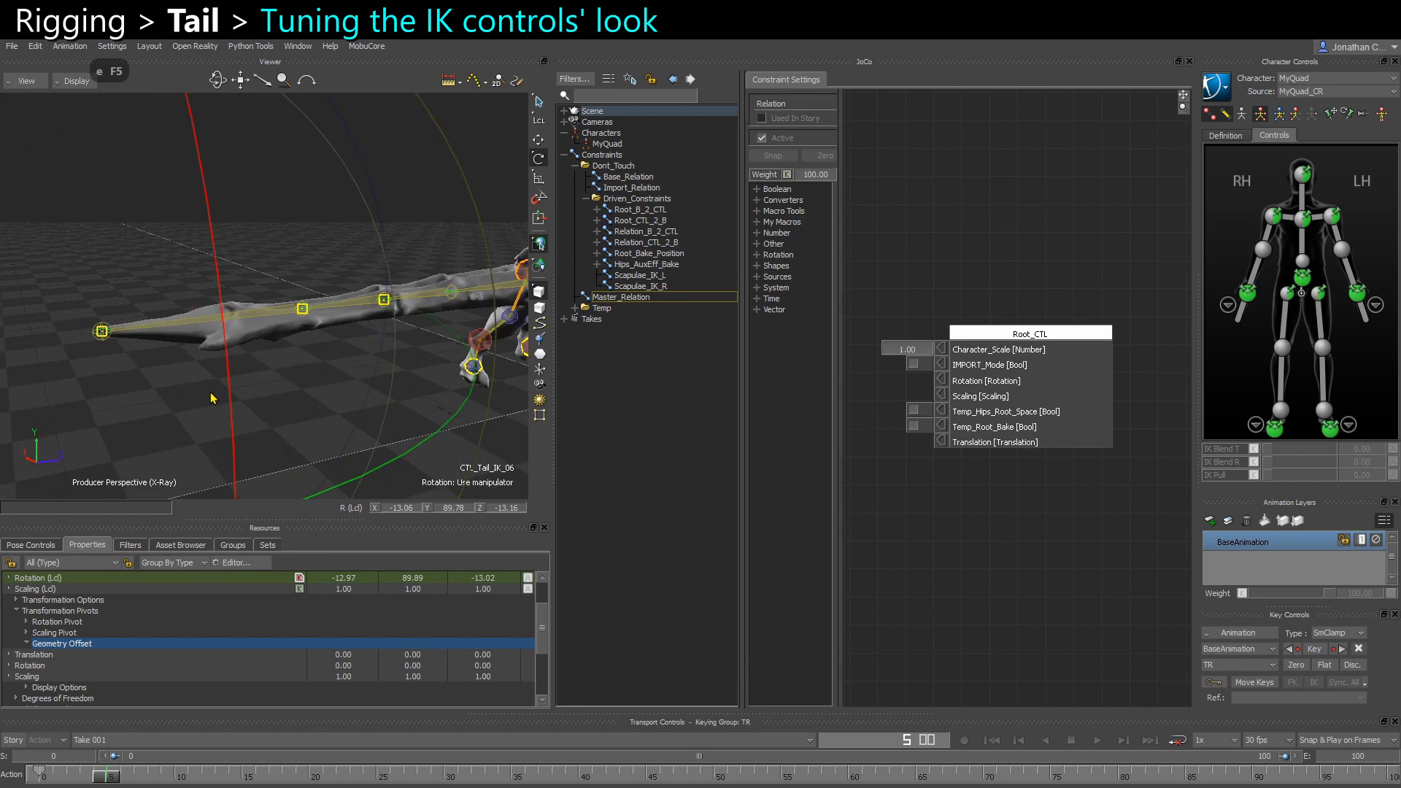
pyautogui.press('-')
pyautogui.press('-')
pyautogui.press('-')
pyautogui.press('-')
pyautogui.keyDown('alt'); pyautogui.moveTo(209, 399); pyautogui.dragTo(309, 368); pyautogui.keyUp('alt')
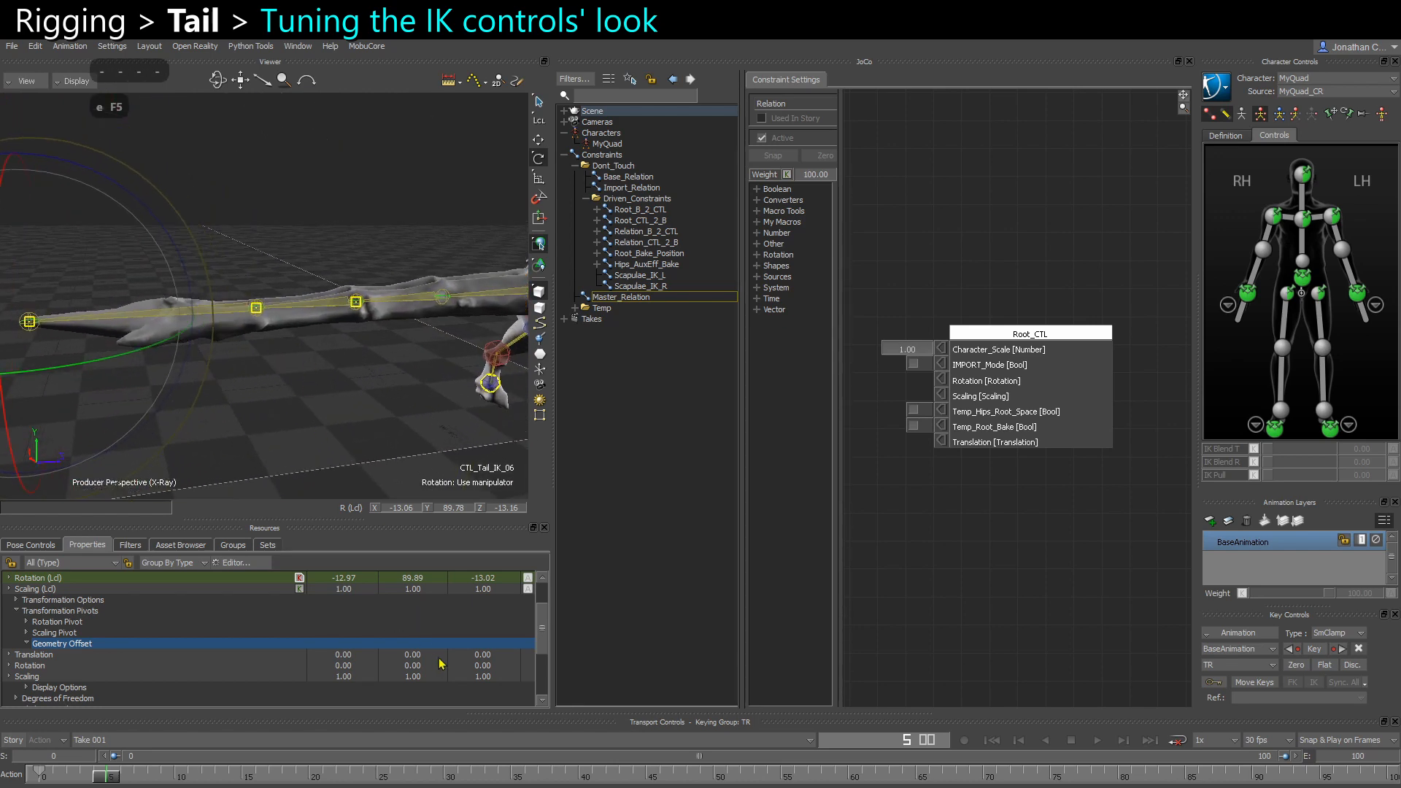
# Set the Z geometry offset rotation of the selected IK tail controls to 90 and their Size to 1669
pyautogui.doubleClick(481, 665)
pyautogui.write('90')
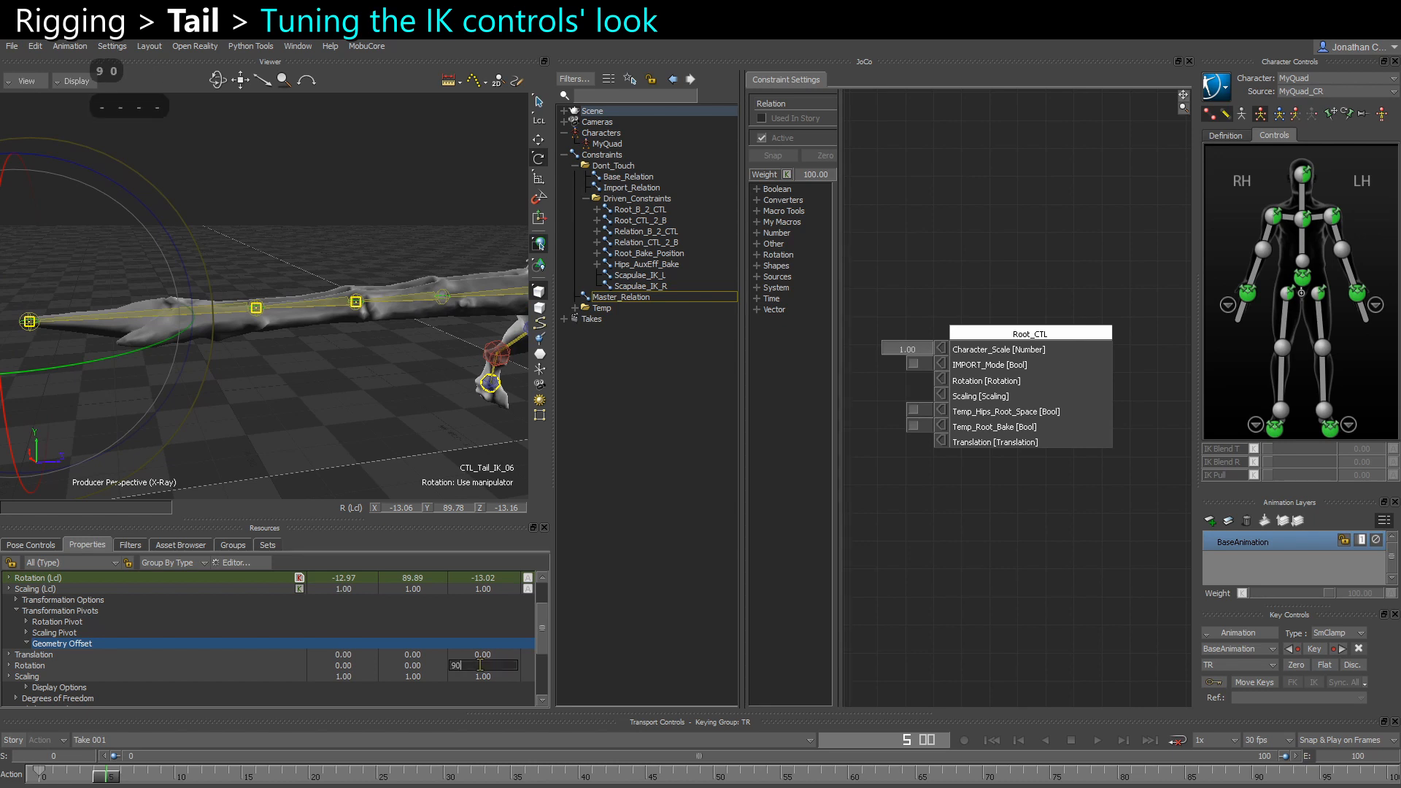
pyautogui.press('Return')
pyautogui.keyDown('alt'); pyautogui.moveTo(429, 443); pyautogui.dragTo(387, 441, button='right'); pyautogui.keyUp('alt')
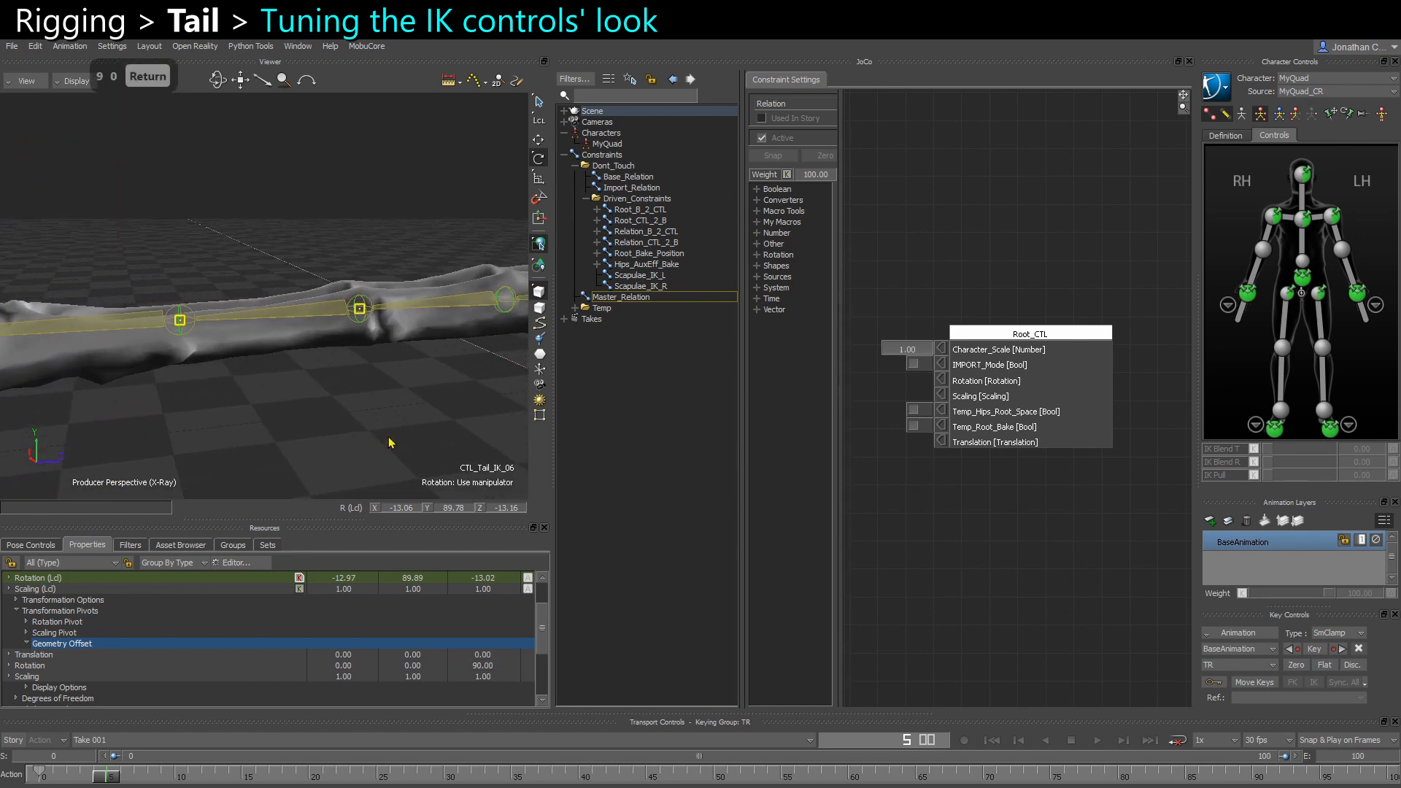
pyautogui.keyDown('alt'); pyautogui.moveTo(388, 441); pyautogui.dragTo(357, 447); pyautogui.keyUp('alt')
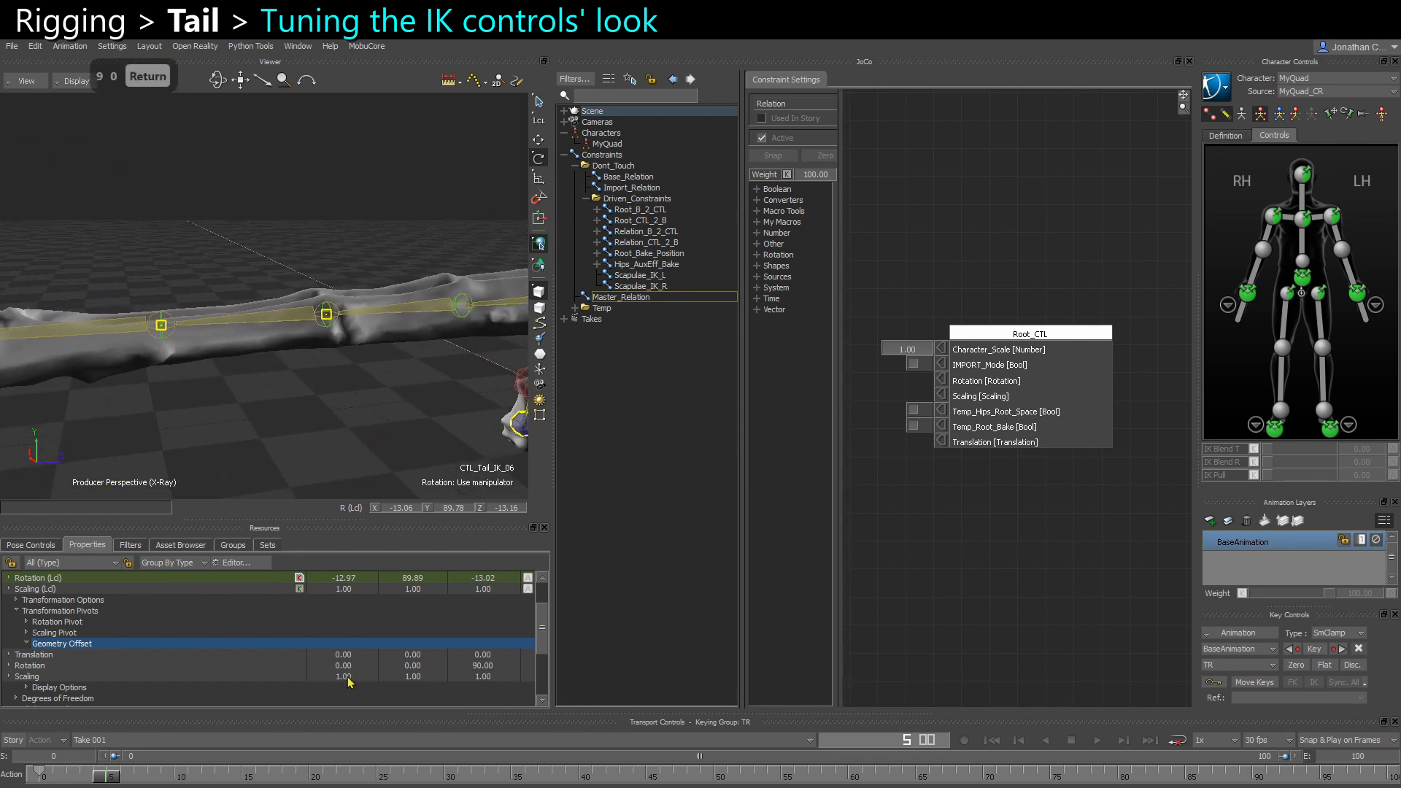
pyautogui.scroll(-2, 343, 682)
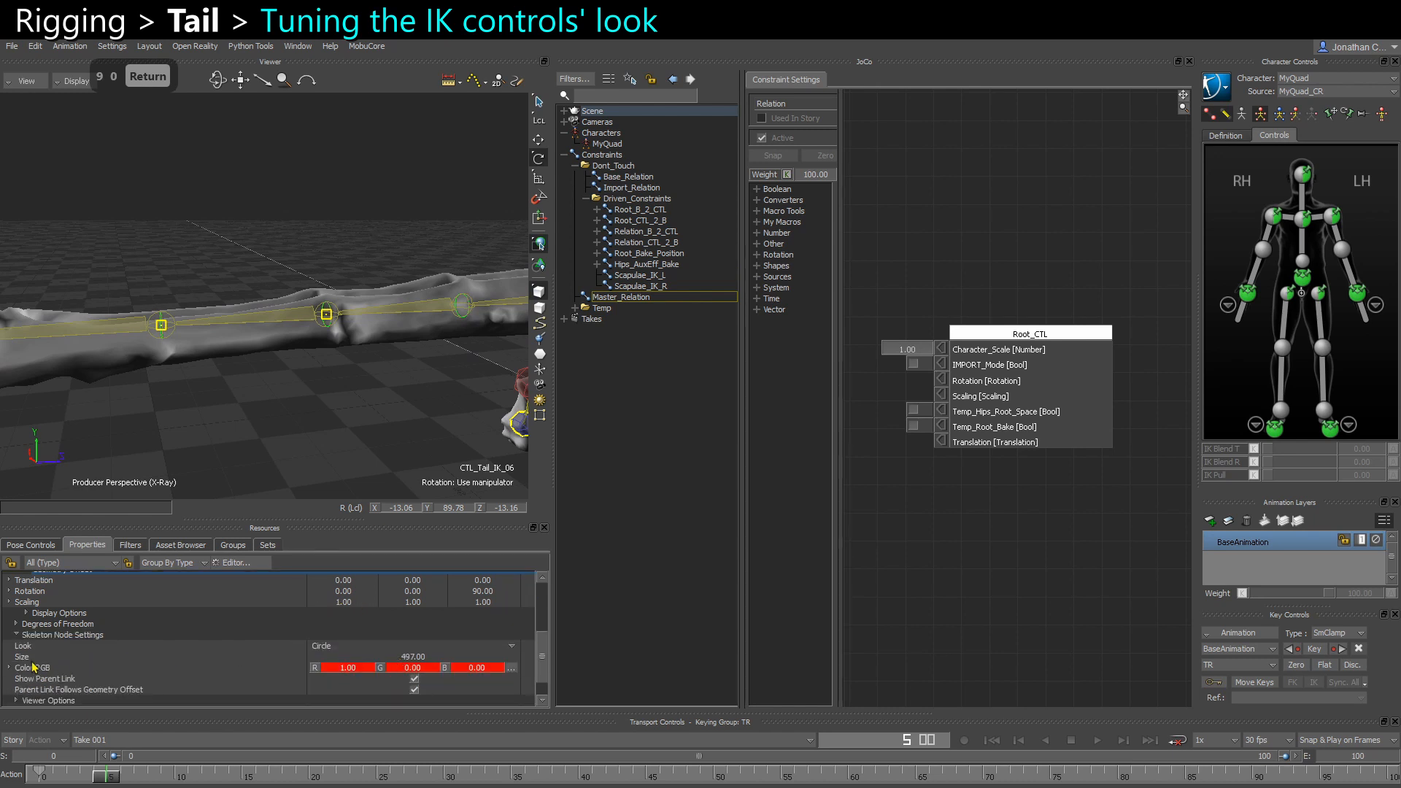
pyautogui.moveTo(420, 660); pyautogui.dragTo(1252, 663)
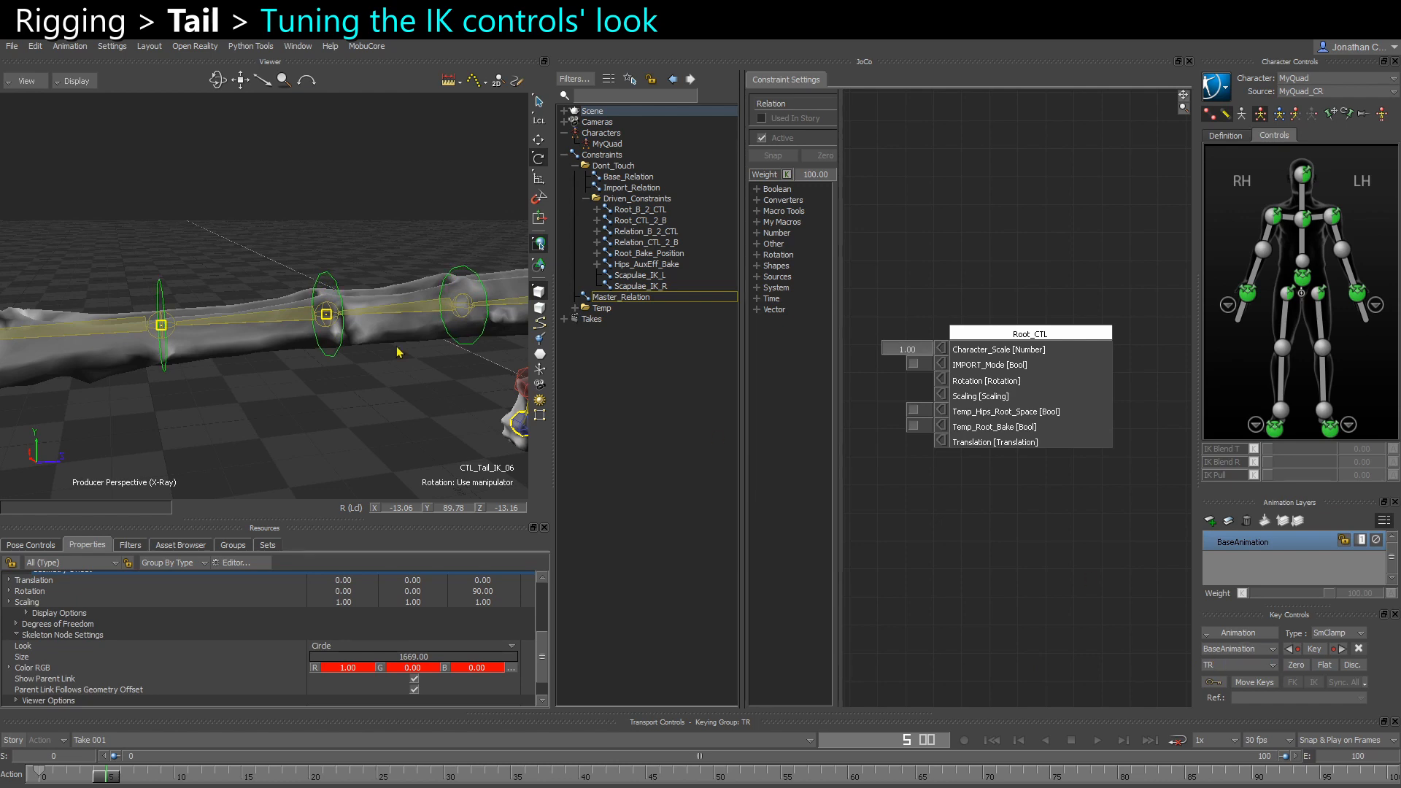
# Enlarge the CTL_Tail_IK_02 control at the tail base to a Size of 2771 and deselect it
pyautogui.keyDown('shift'); pyautogui.moveTo(290, 337); pyautogui.dragTo(353, 282); pyautogui.keyUp('shift')
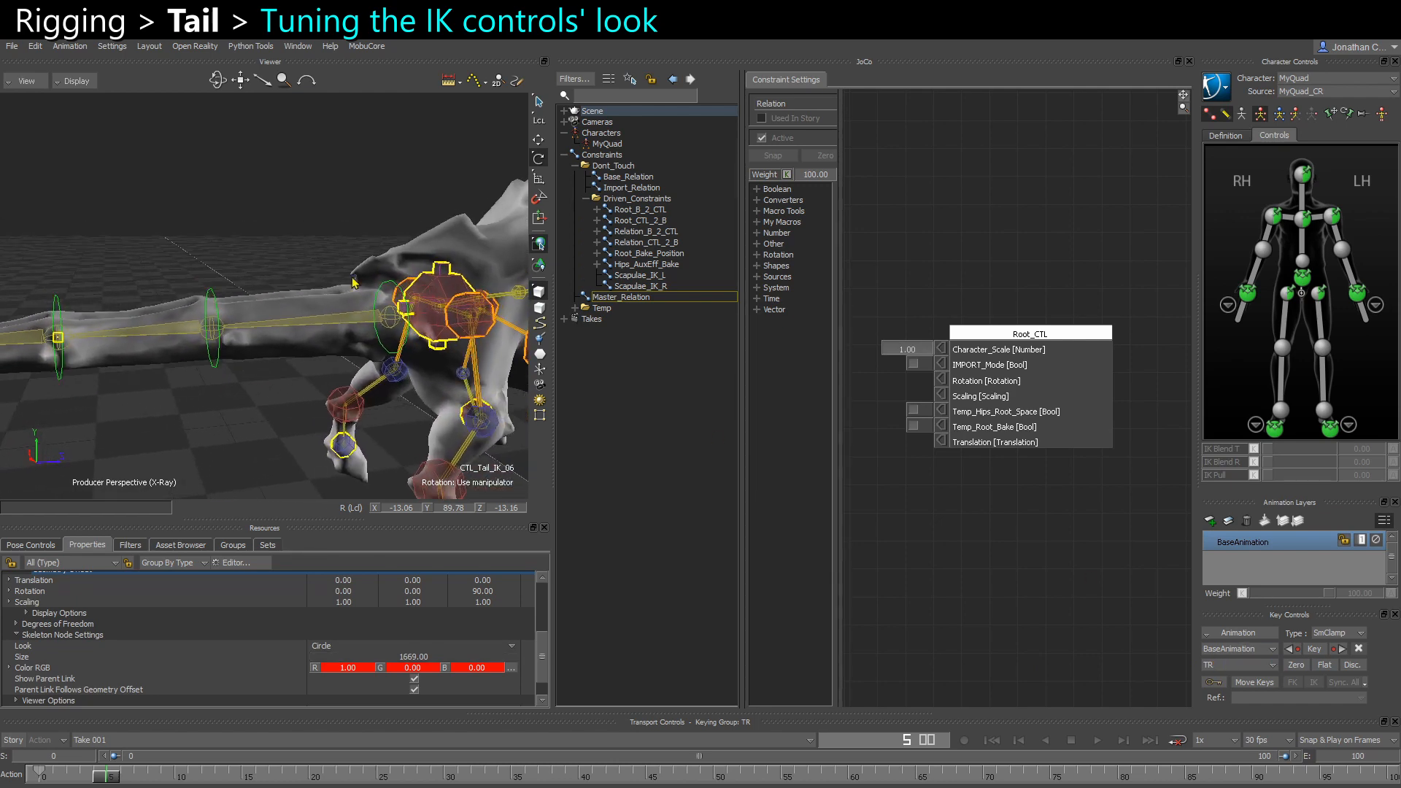
pyautogui.click(388, 292)
pyautogui.moveTo(422, 659); pyautogui.dragTo(927, 652)
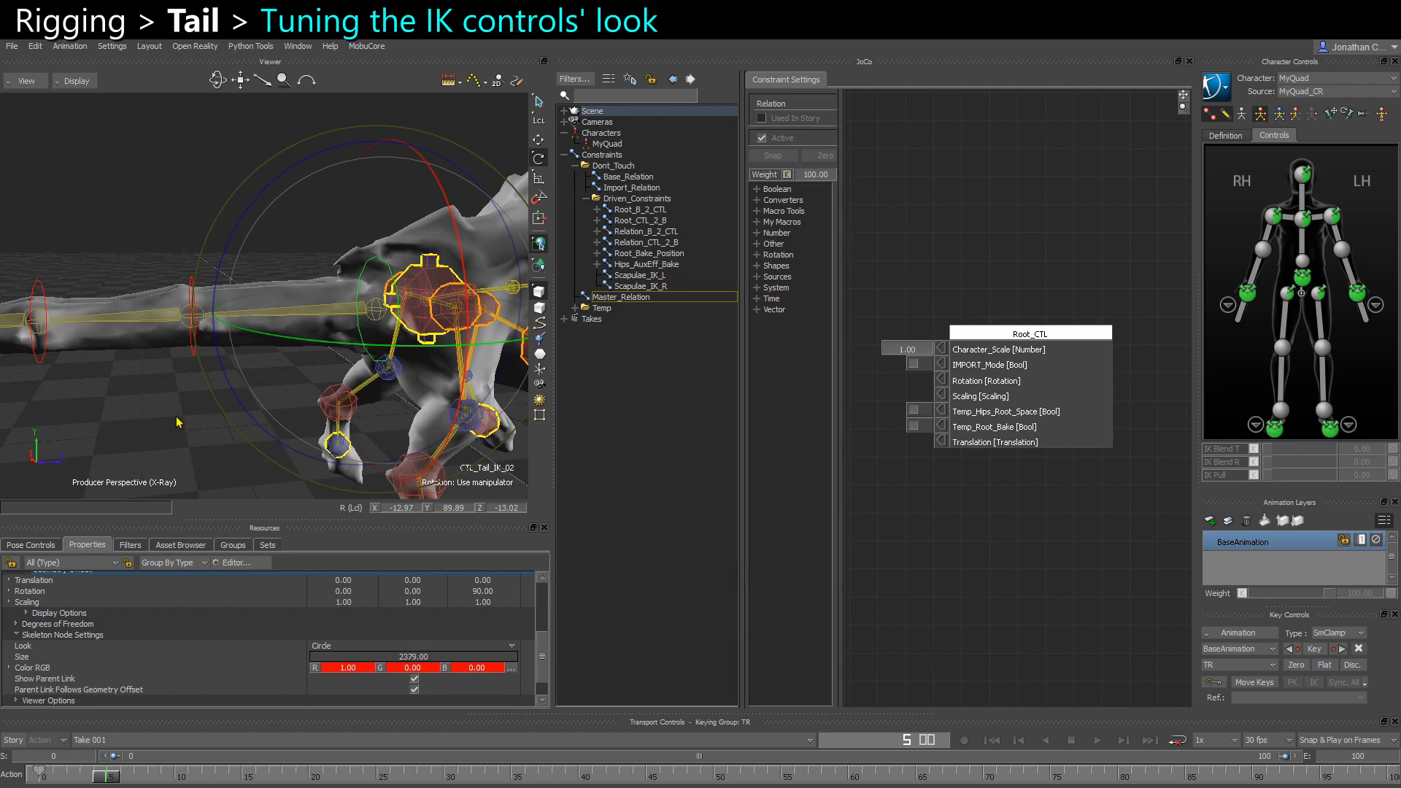
pyautogui.moveTo(177, 422)
pyautogui.keyDown('ctrl'); pyautogui.keyDown('shift'); pyautogui.mouseDown()
pyautogui.moveTo(156, 419)
pyautogui.moveTo(191, 437)
pyautogui.mouseUp(); pyautogui.keyUp('shift'); pyautogui.keyUp('ctrl')
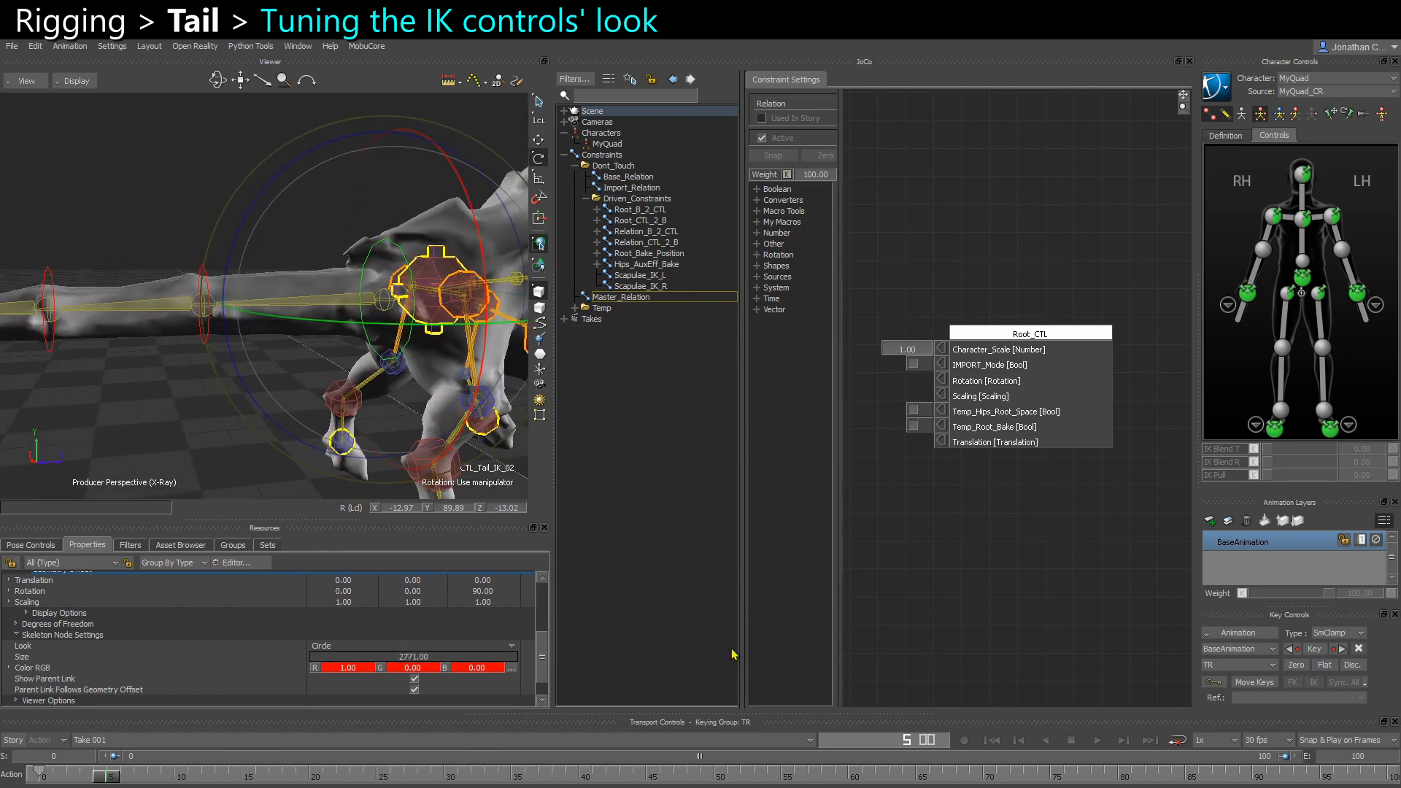
pyautogui.click(151, 417)
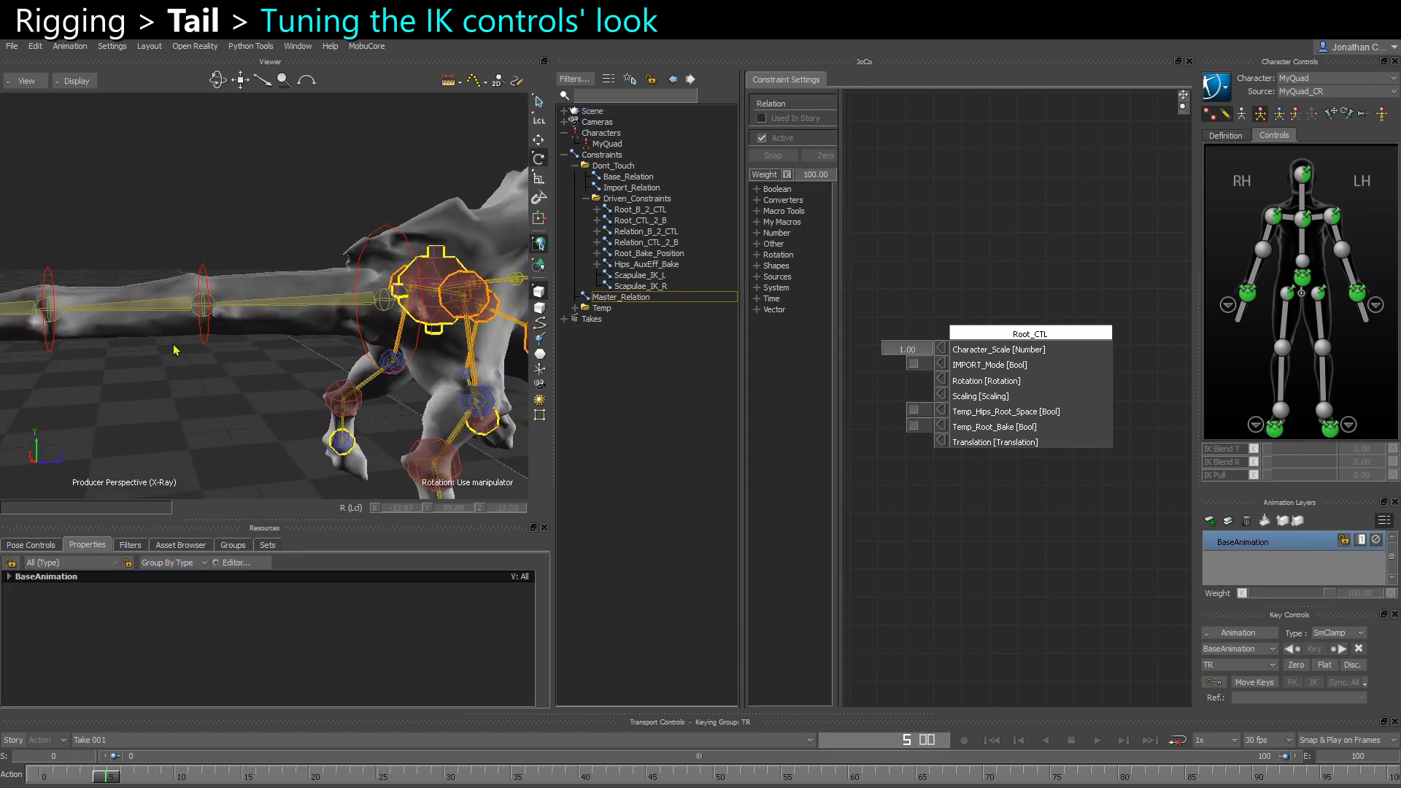
# Set the Size of the CTL_Tail_IK_03 control to 1755 and check its circle in the different display modes
pyautogui.click(203, 334)
pyautogui.hotkey('ctrl', 'a')
pyautogui.keyDown('ctrl'); pyautogui.keyDown('shift'); pyautogui.moveTo(219, 346); pyautogui.dragTo(251, 368); pyautogui.keyUp('shift'); pyautogui.keyUp('ctrl')
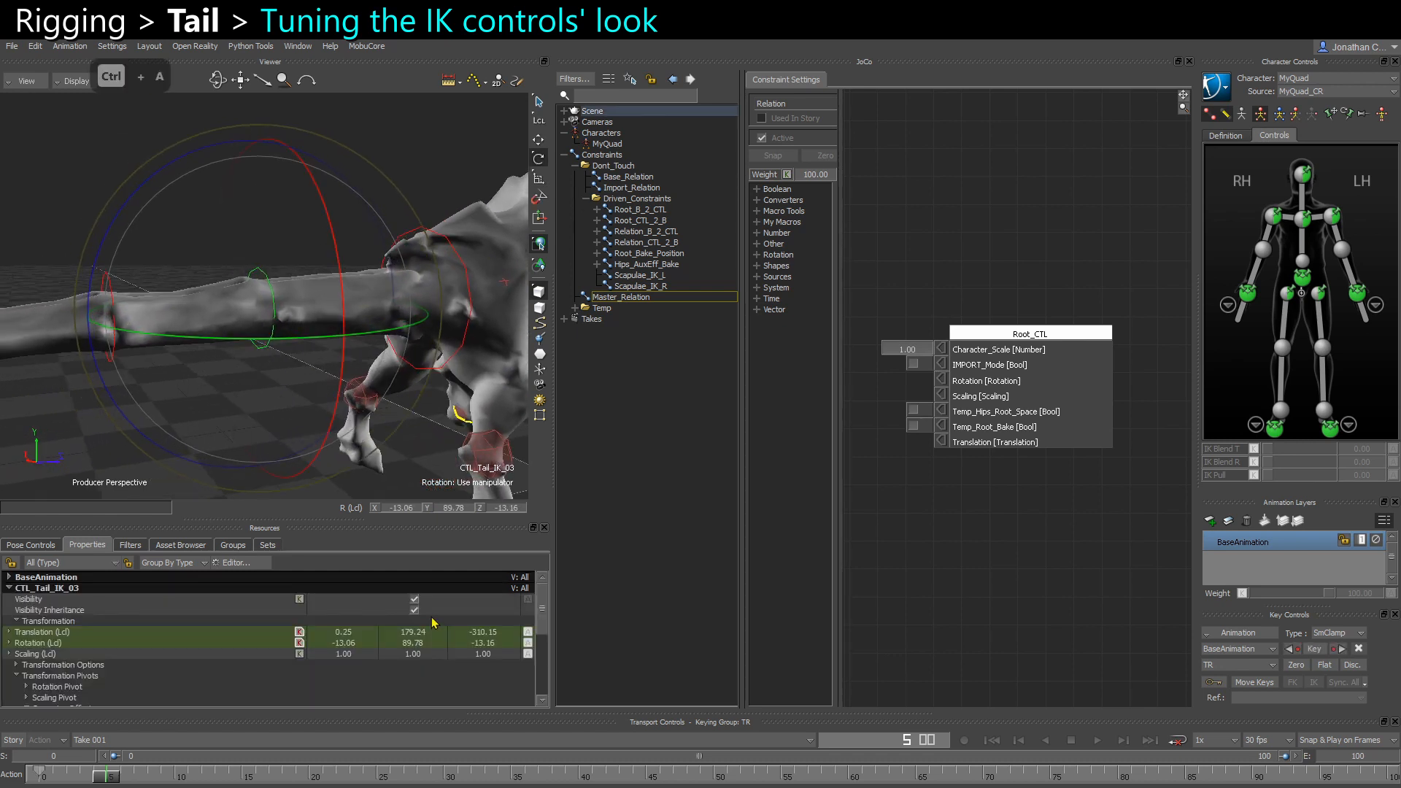
pyautogui.scroll(-5, 435, 621)
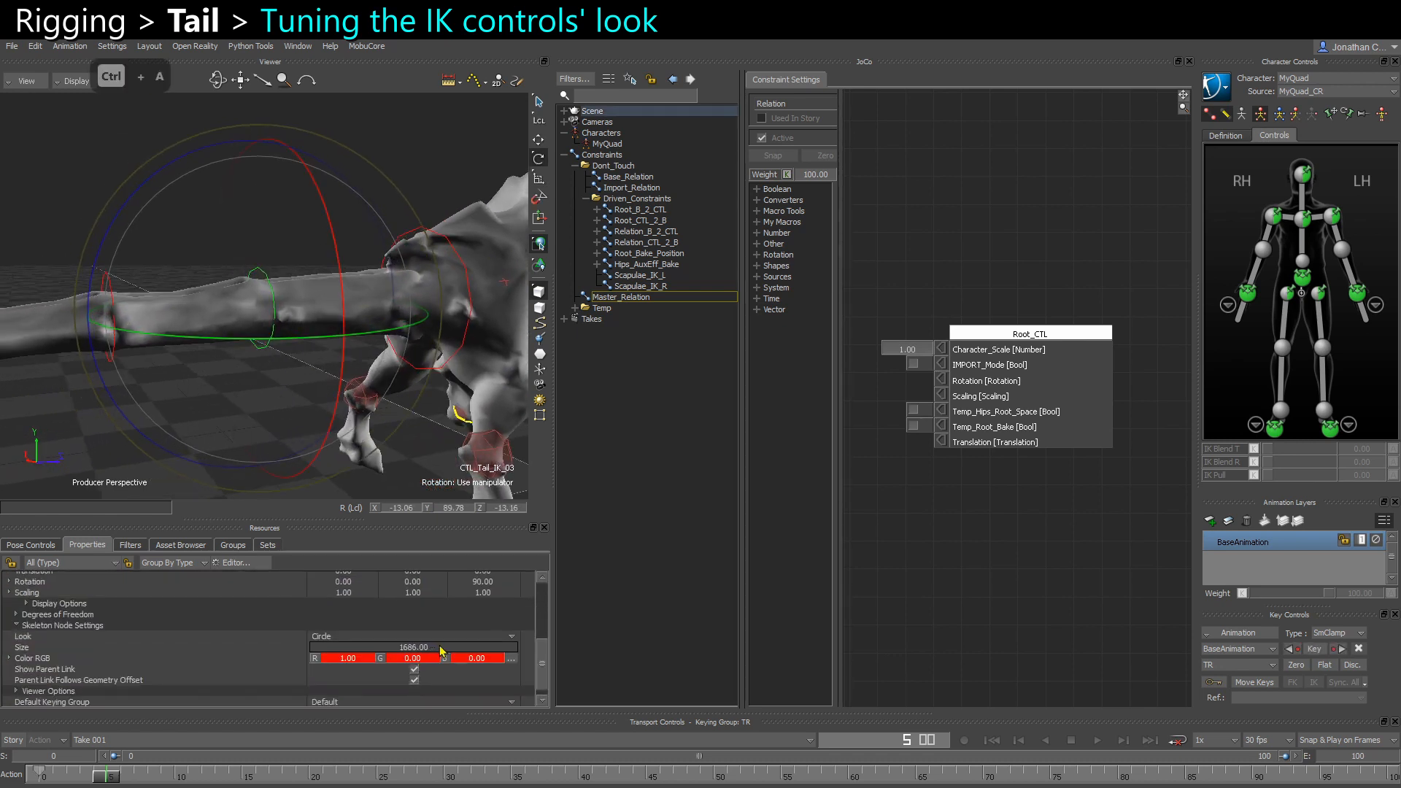
pyautogui.moveTo(441, 649); pyautogui.dragTo(489, 647)
pyautogui.hotkey('ctrl', 'a')
pyautogui.hotkey('ctrl', 'a')
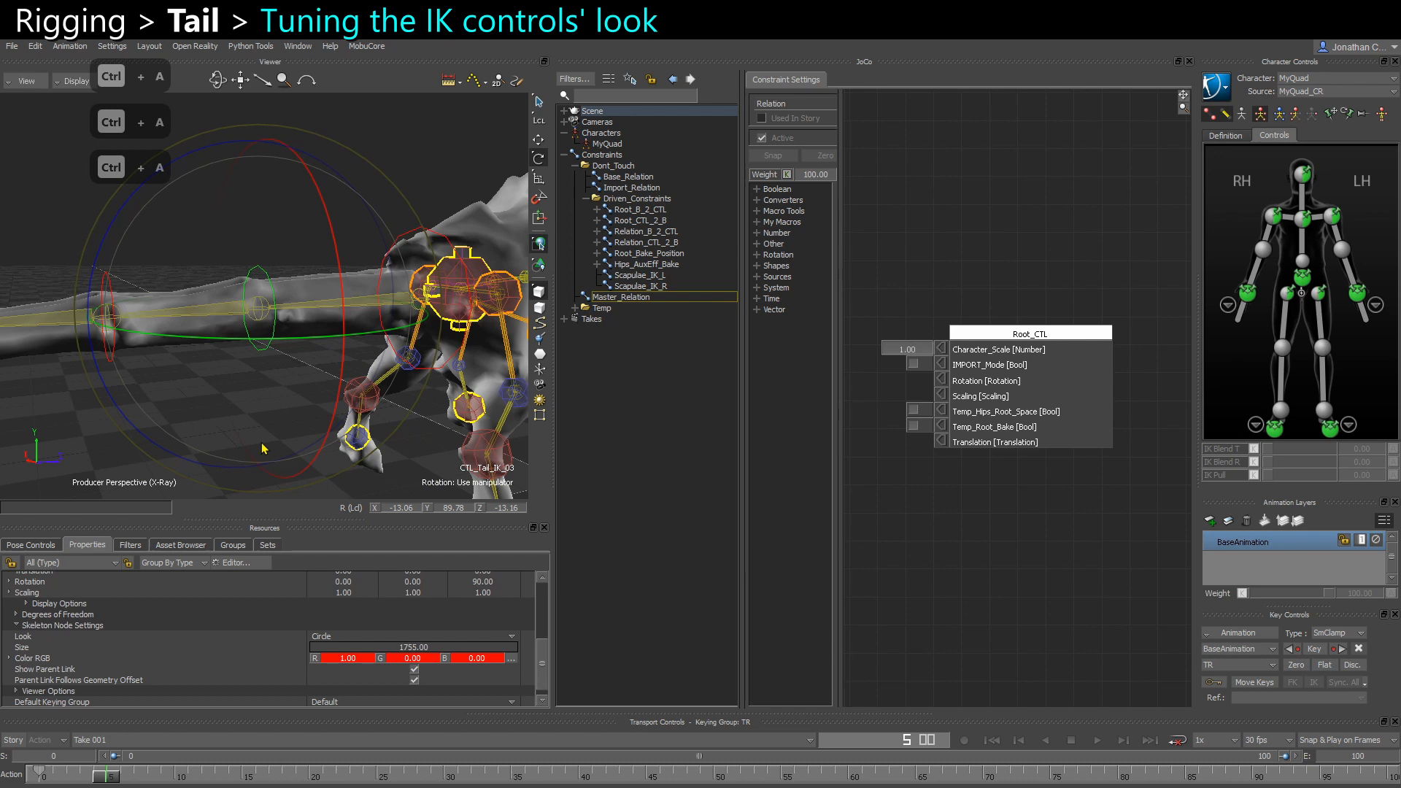
# Turn off the X-Ray display and show the skeleton node settings of the CTL_Tail_IK_04 control
pyautogui.hotkey('ctrl', 'a')
pyautogui.click(227, 414)
pyautogui.click(103, 354)
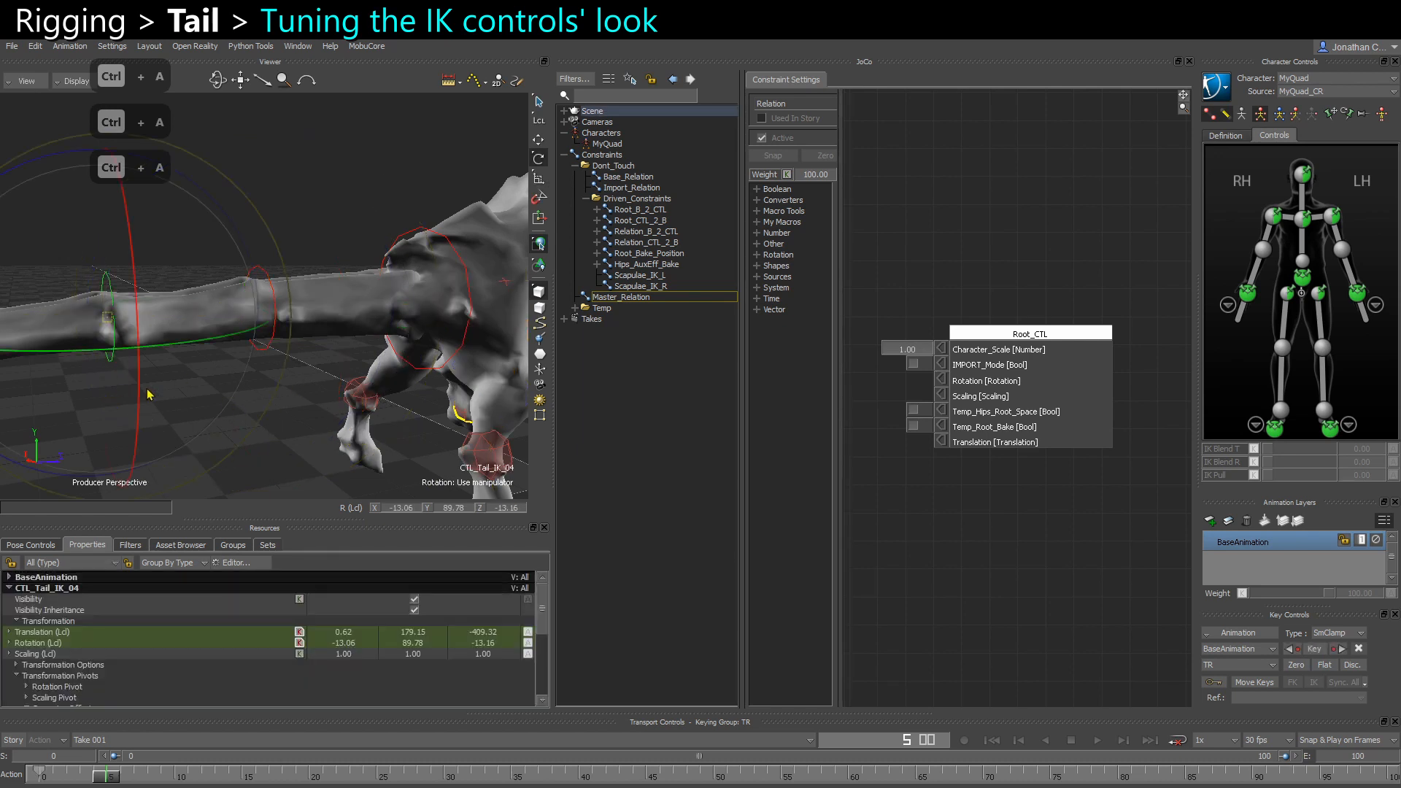
pyautogui.scroll(-5, 440, 645)
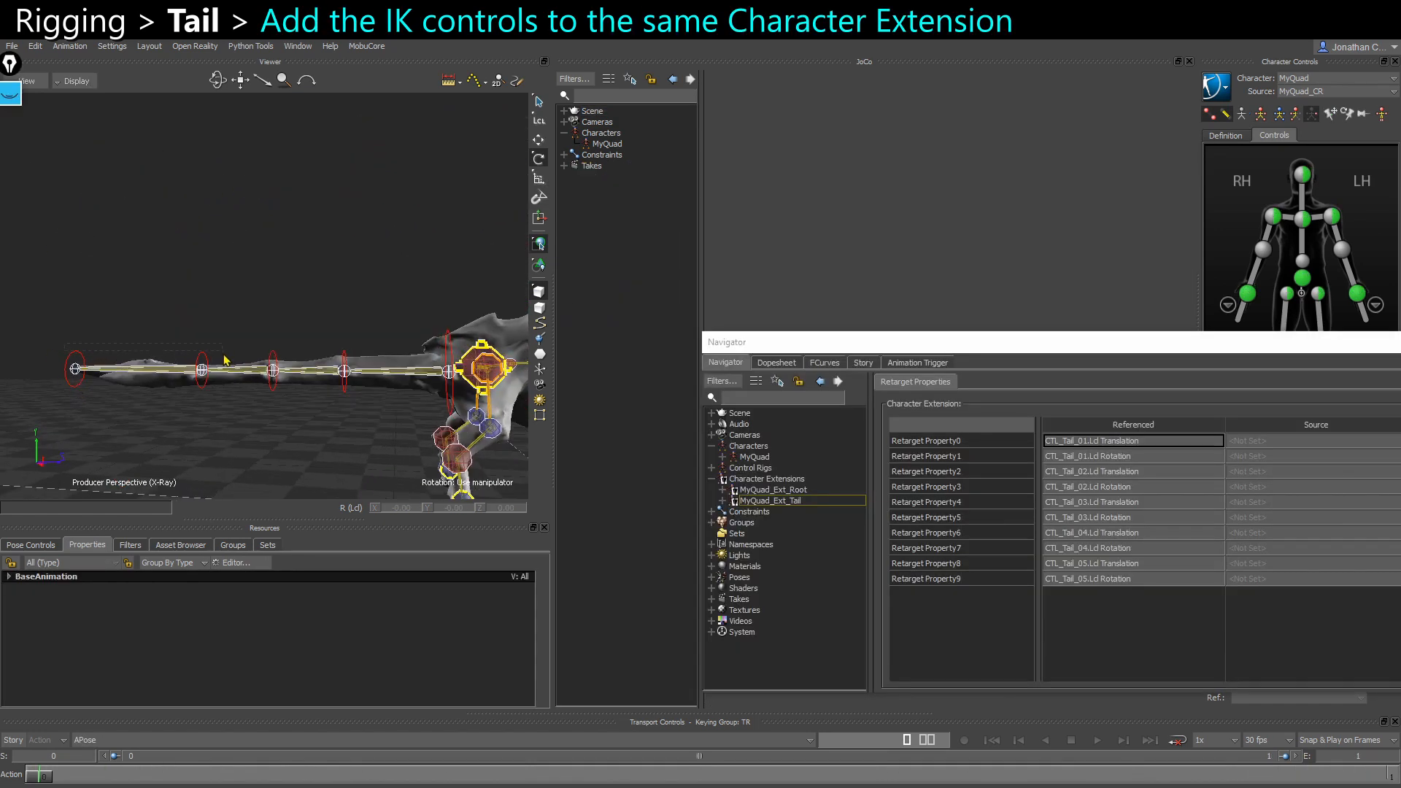
# Add all five IK tail controls to the MyQuad_Ext_Tail character extension
pyautogui.moveTo(225, 360); pyautogui.dragTo(251, 351)
pyautogui.keyDown('shift'); pyautogui.moveTo(452, 358); pyautogui.dragTo(458, 359); pyautogui.keyUp('shift')
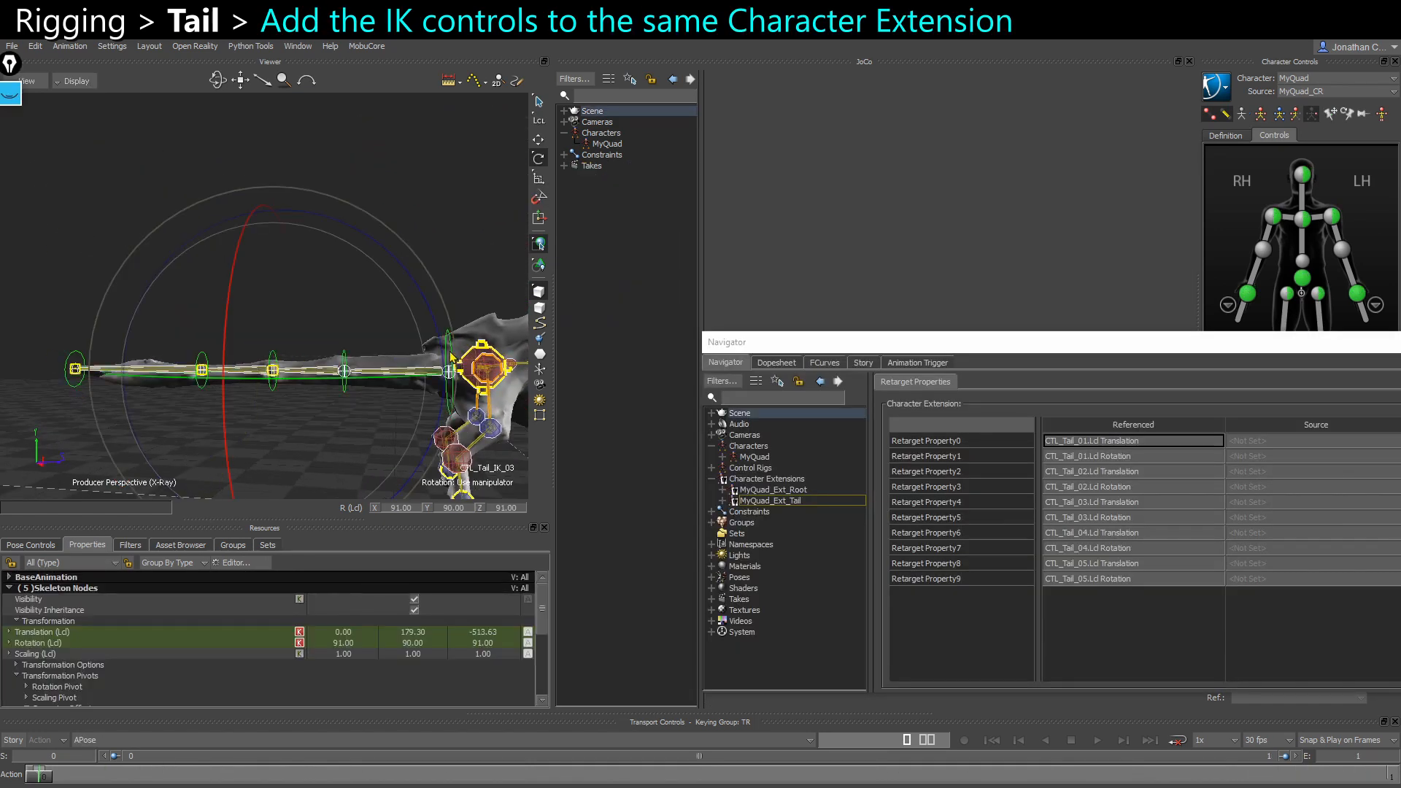
pyautogui.press('x')
pyautogui.moveTo(421, 210); pyautogui.dragTo(788, 508)
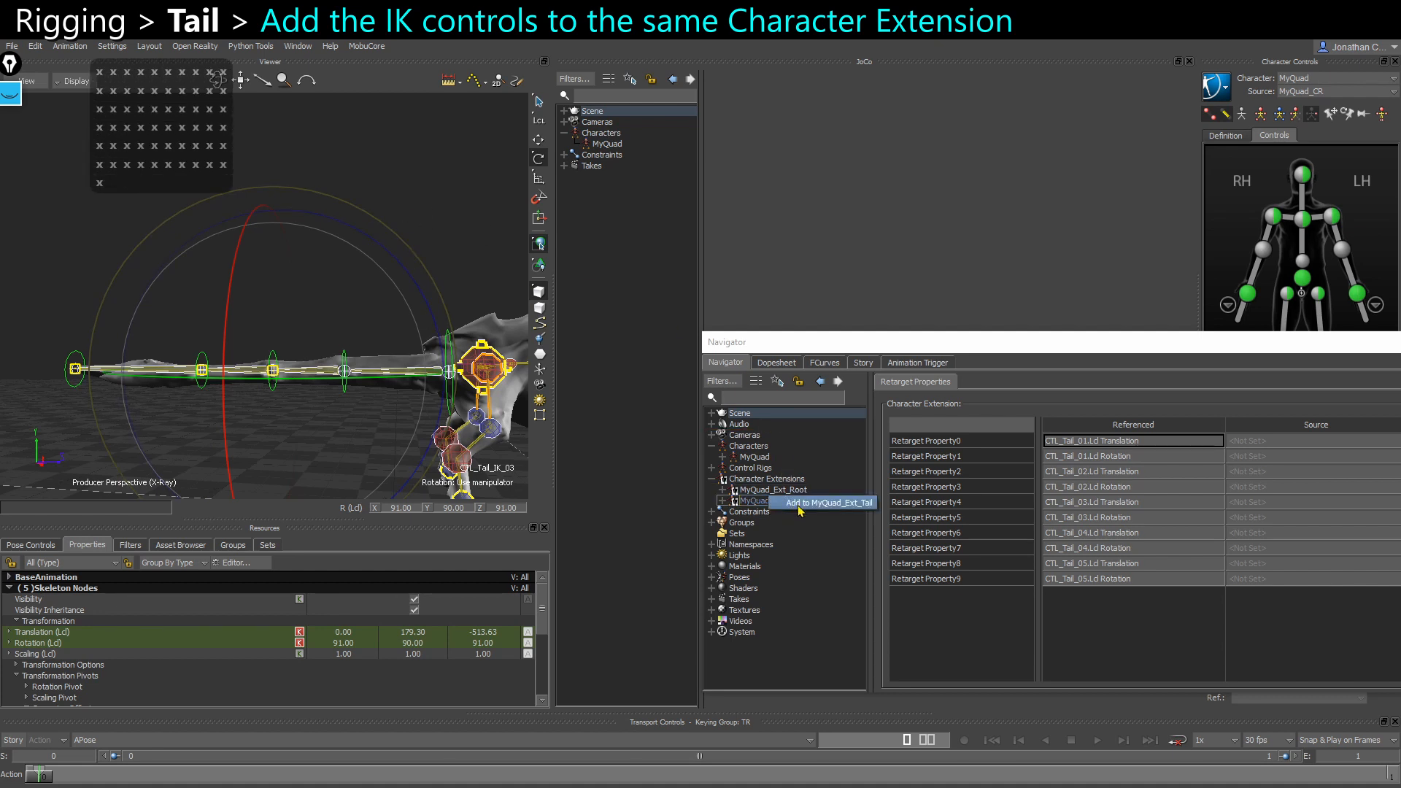
pyautogui.click(798, 509)
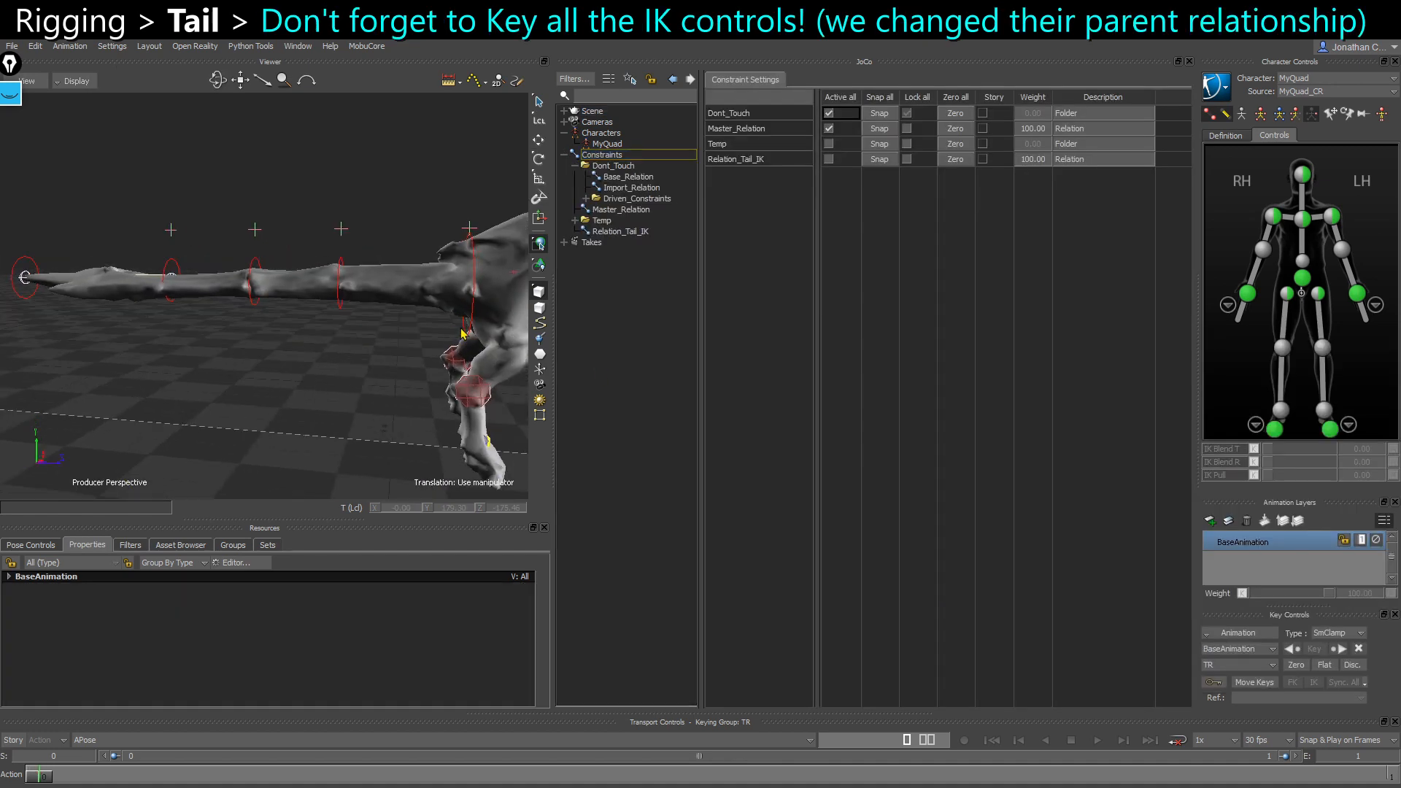
# Select all five IK tail controls and key them in the APose take
pyautogui.click(474, 328)
pyautogui.keyDown('shift'); pyautogui.click(340, 306); pyautogui.keyUp('shift')
pyautogui.keyDown('shift'); pyautogui.click(254, 302); pyautogui.keyUp('shift')
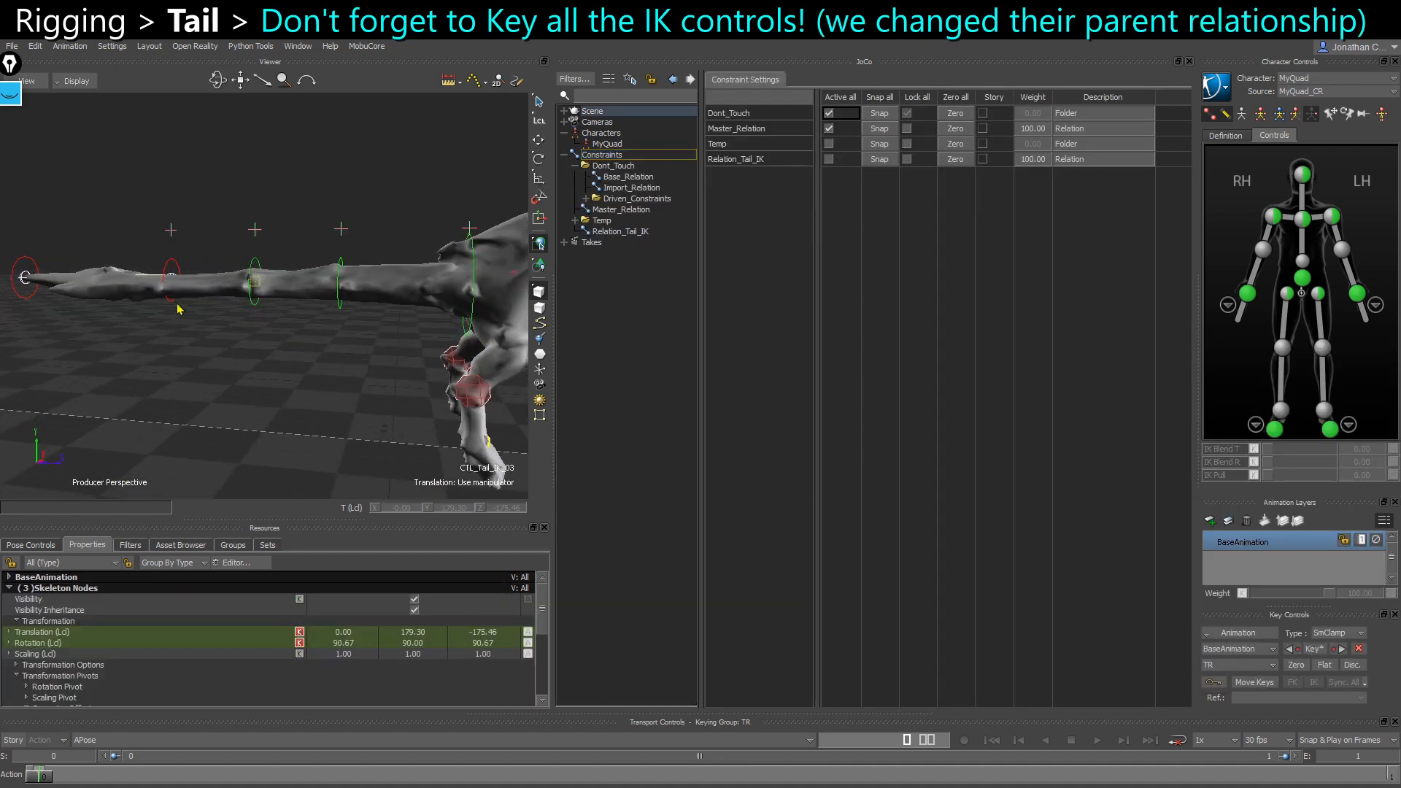
pyautogui.keyDown('shift'); pyautogui.click(174, 308); pyautogui.keyUp('shift')
pyautogui.keyDown('shift'); pyautogui.click(27, 265); pyautogui.keyUp('shift')
pyautogui.click(1312, 649)
pyautogui.keyDown('ctrl'); pyautogui.keyDown('shift'); pyautogui.moveTo(345, 404); pyautogui.dragTo(385, 386); pyautogui.keyUp('shift'); pyautogui.keyUp('ctrl')
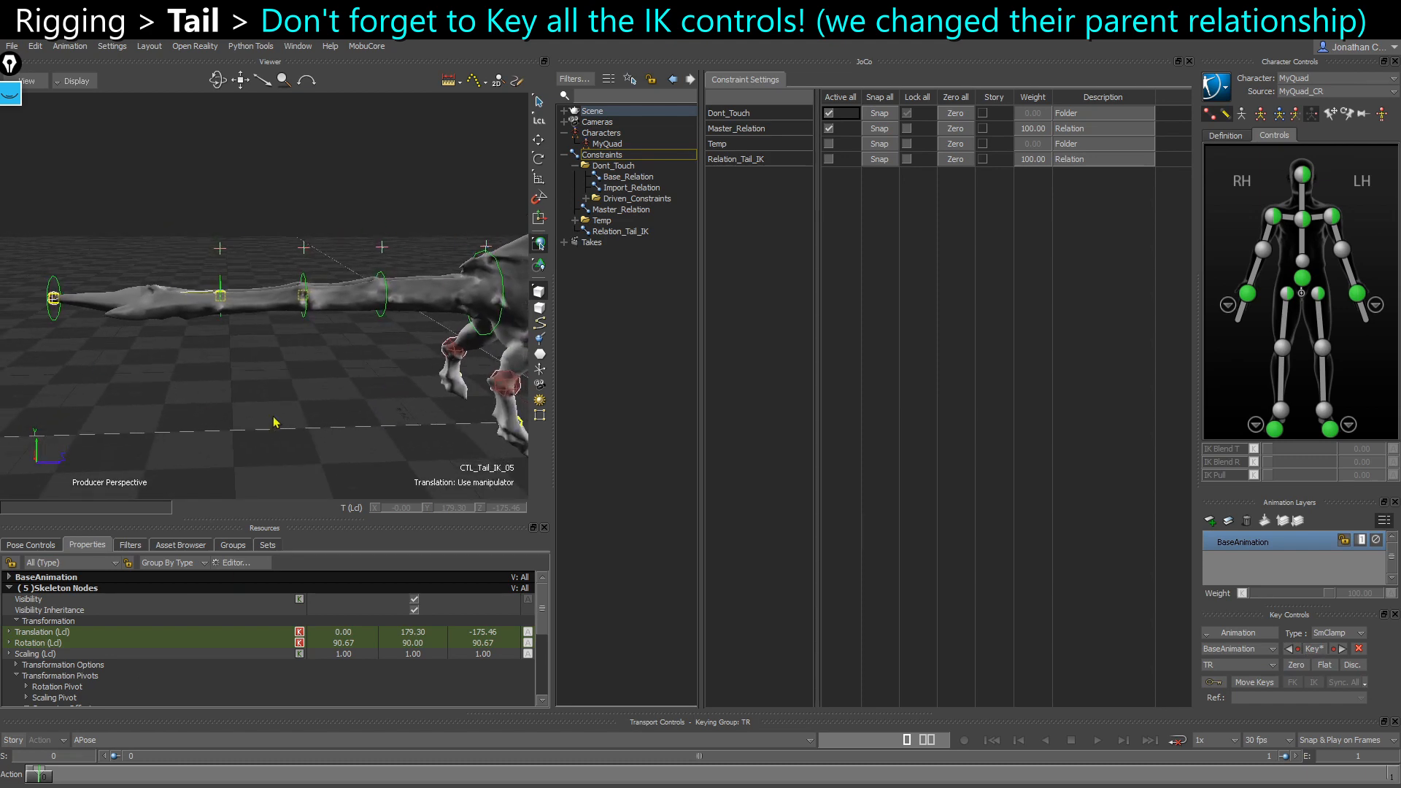
pyautogui.moveTo(275, 422)
pyautogui.keyDown('ctrl'); pyautogui.keyDown('shift'); pyautogui.mouseDown()
pyautogui.moveTo(226, 406)
pyautogui.moveTo(255, 417)
pyautogui.mouseUp(); pyautogui.keyUp('shift'); pyautogui.keyUp('ctrl')
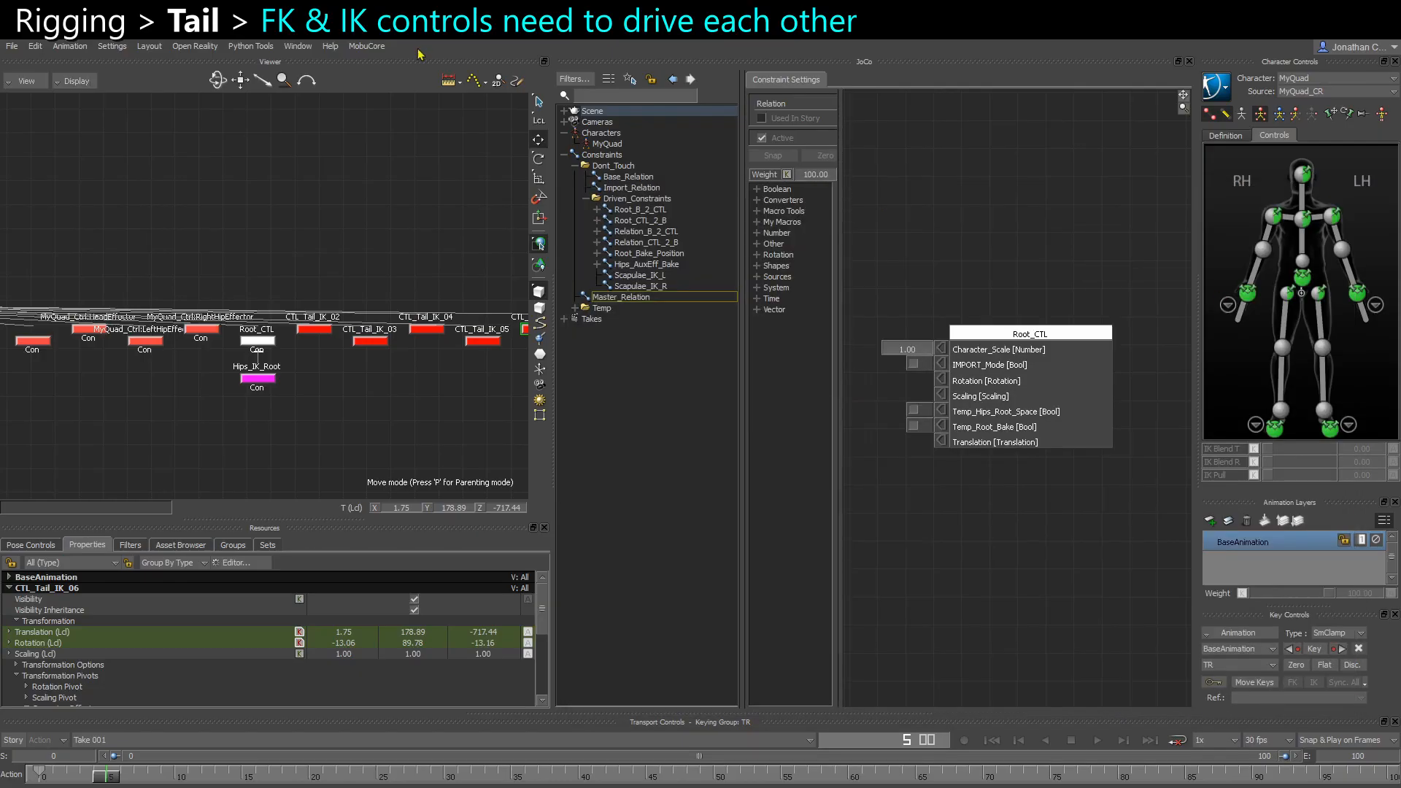
# Clear the schematic selection and return the Viewer to the perspective view of the tail
pyautogui.click(388, 216)
pyautogui.hotkey('ctrl', 'w')
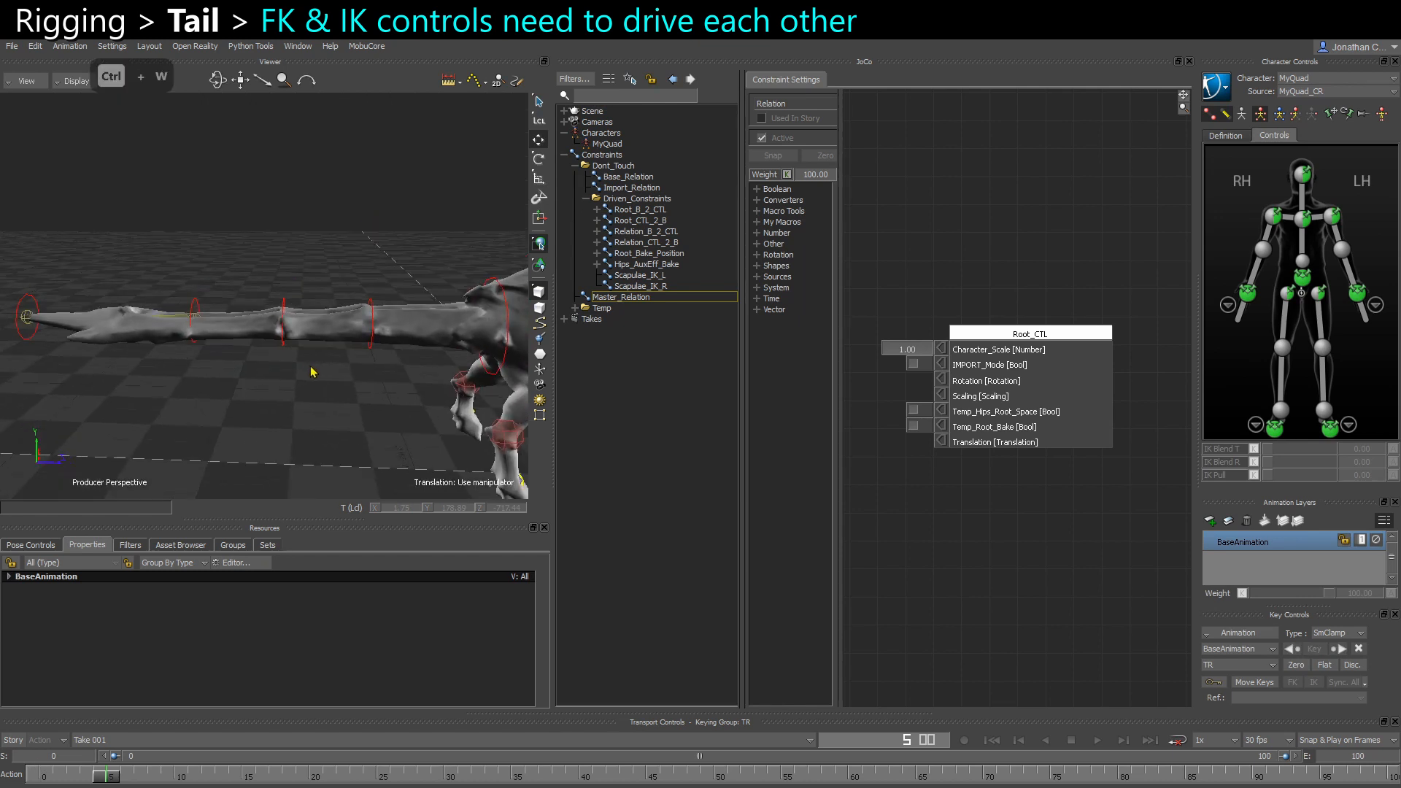
pyautogui.keyDown('ctrl'); pyautogui.keyDown('shift'); pyautogui.moveTo(312, 373); pyautogui.dragTo(337, 372); pyautogui.keyUp('shift'); pyautogui.keyUp('ctrl')
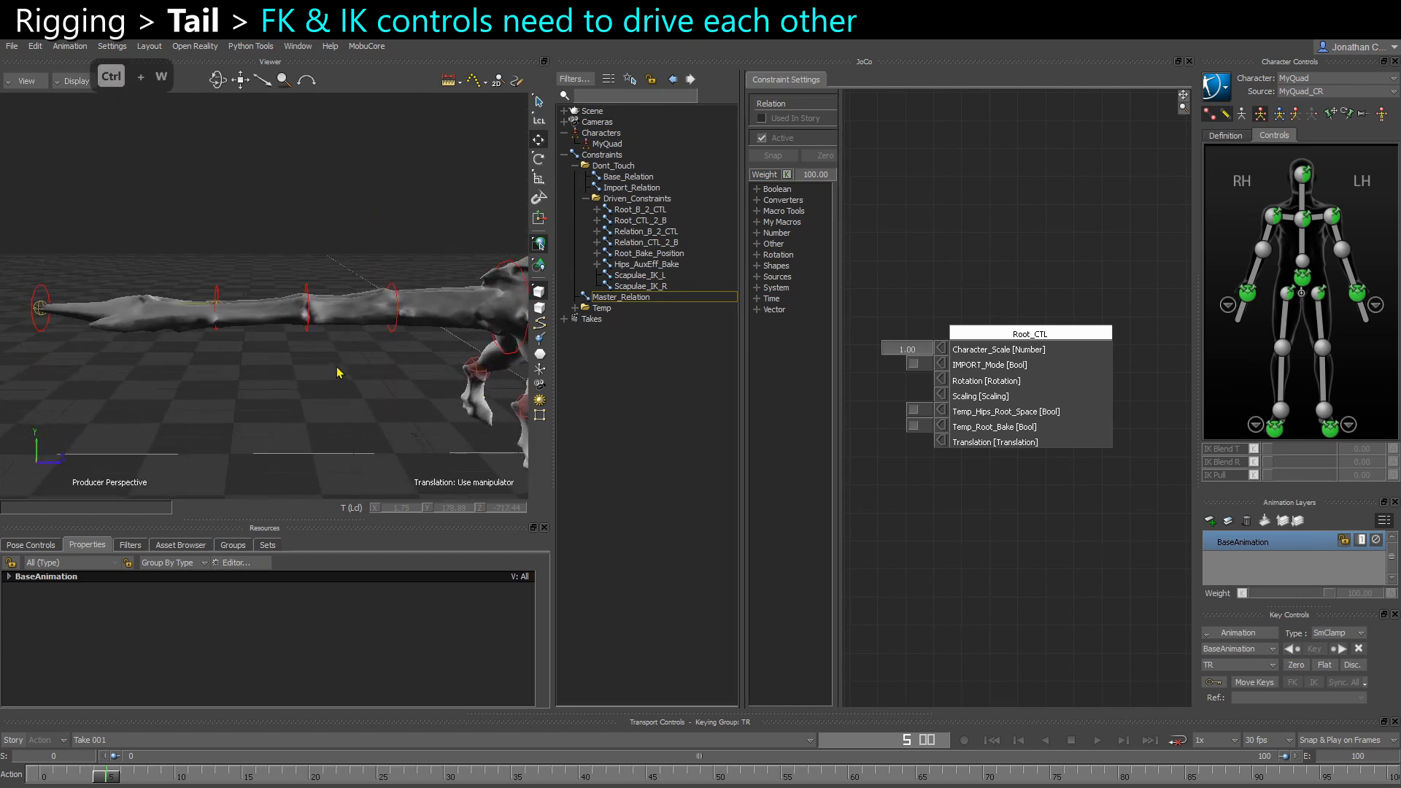
# Test moving the CTL_Tail_IK_03 control and rotating the CTL_Tail_01 control, undoing each change
pyautogui.click(394, 330)
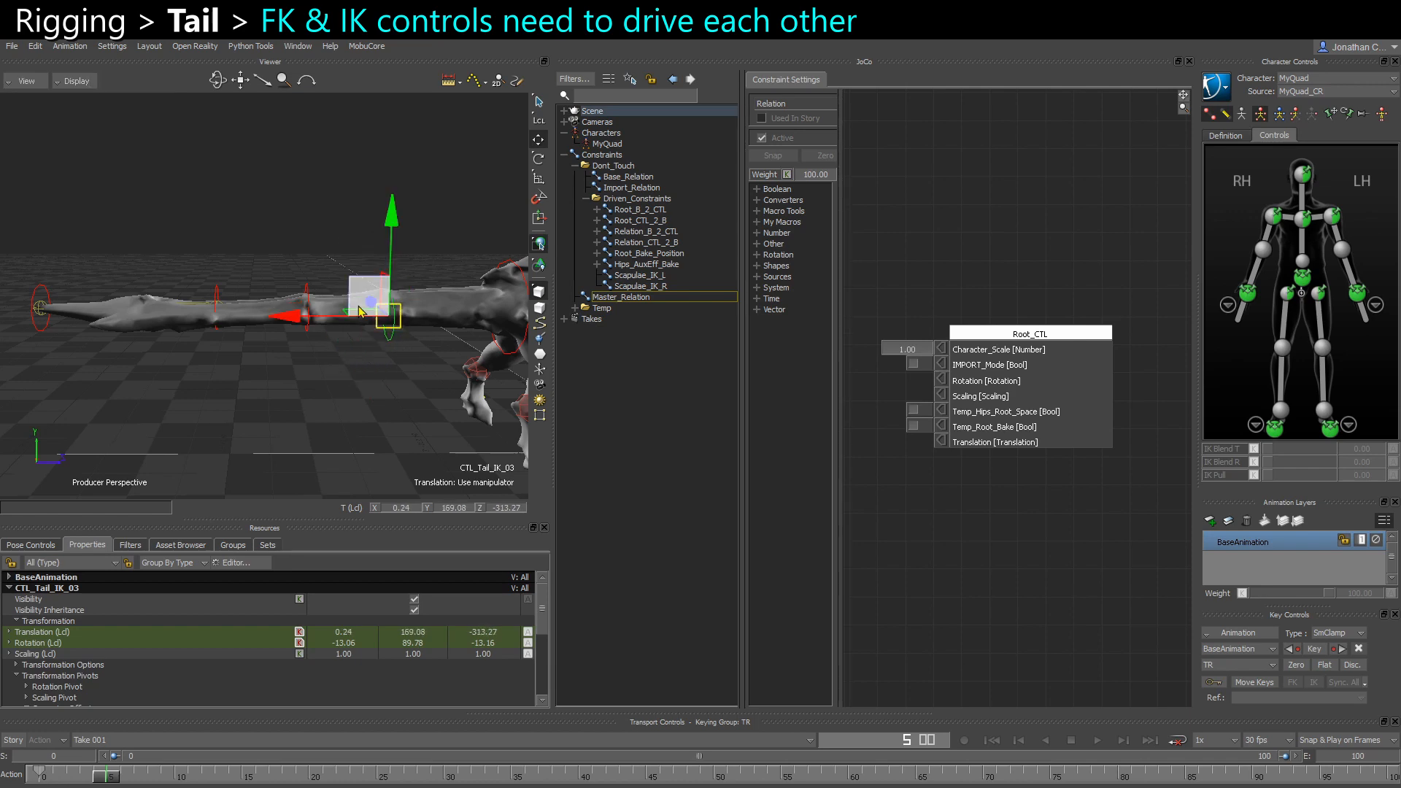
pyautogui.press('e')
pyautogui.hotkey('ctrl', 'a')
pyautogui.hotkey('ctrl', 'a')
pyautogui.hotkey('ctrl', 'z')
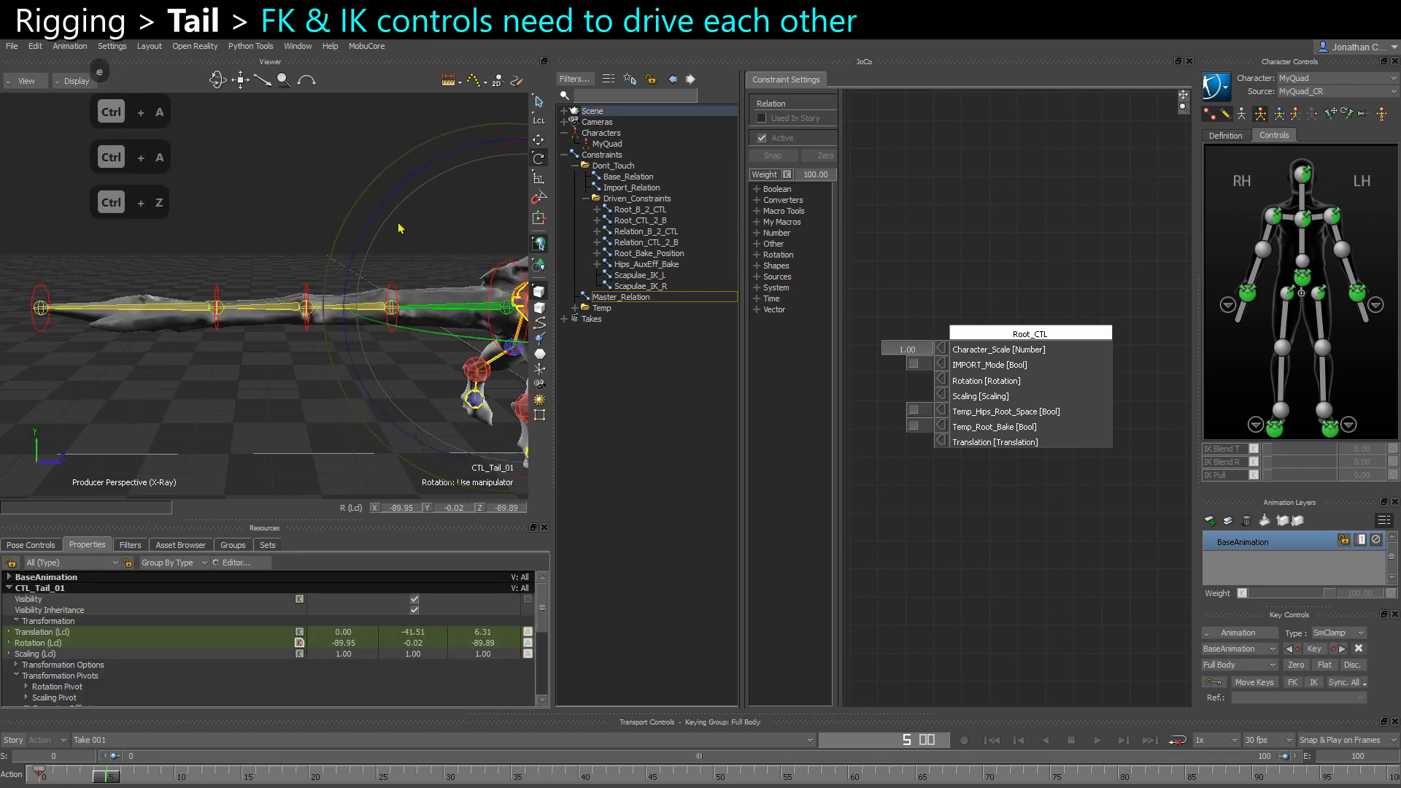
pyautogui.moveTo(399, 224); pyautogui.dragTo(425, 262)
pyautogui.hotkey('ctrl', 'z')
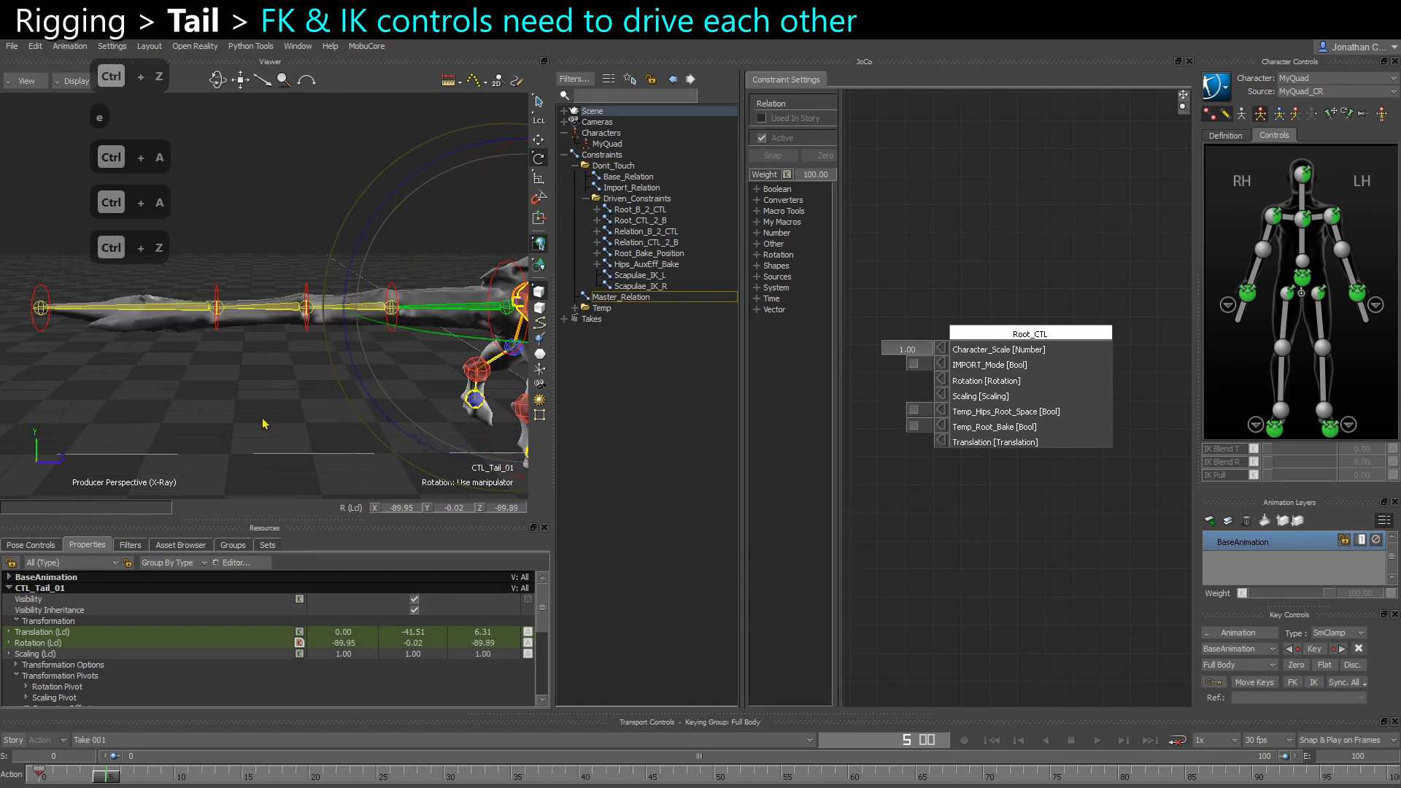
# Deselect the tail controls and collapse the Driven_Constraints folder under Dont_Touch
pyautogui.keyDown('alt'); pyautogui.moveTo(264, 423); pyautogui.dragTo(231, 419, button='middle'); pyautogui.keyUp('alt')
pyautogui.keyDown('alt'); pyautogui.moveTo(232, 418); pyautogui.dragTo(244, 418); pyautogui.keyUp('alt')
pyautogui.click(201, 421)
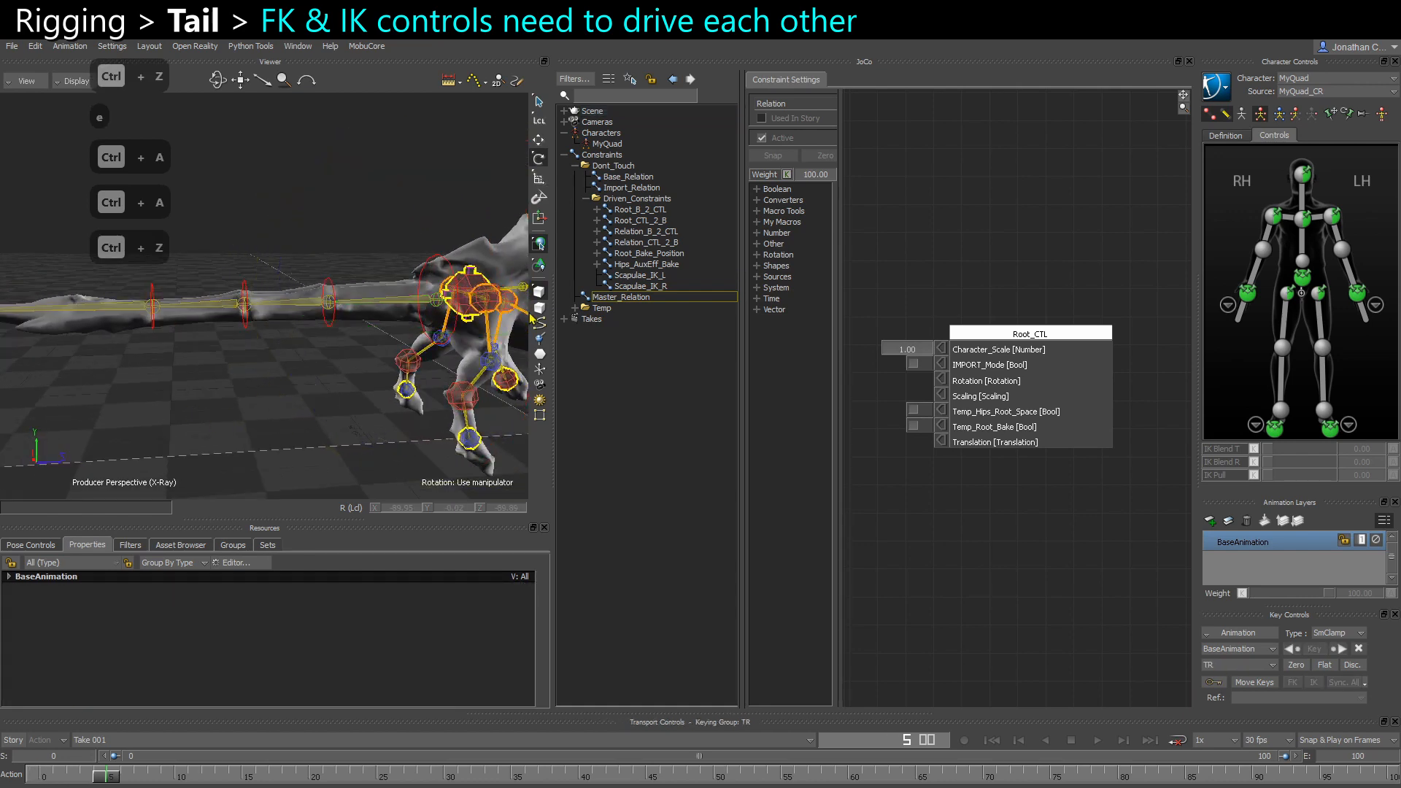
pyautogui.click(587, 198)
pyautogui.scroll(-2, 363, 319)
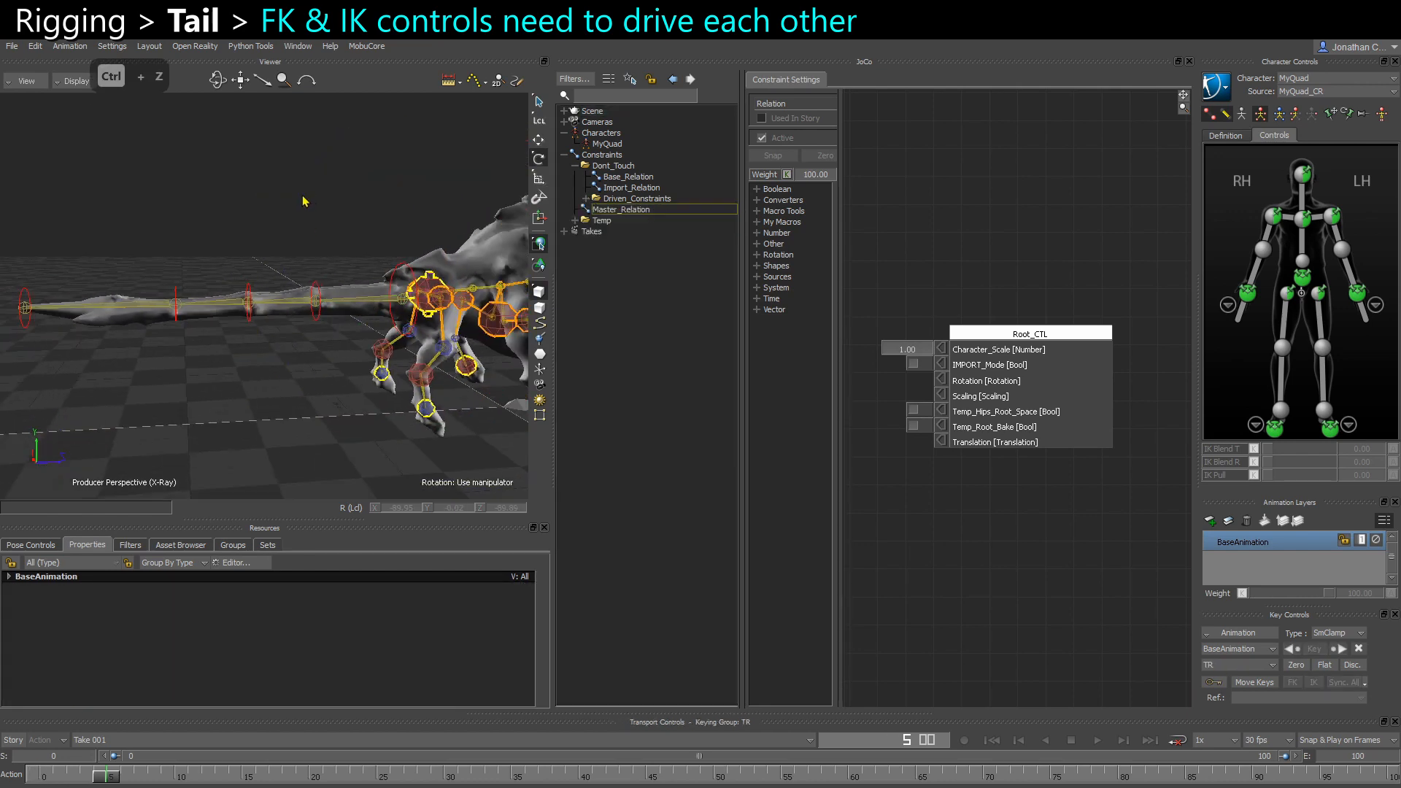
pyautogui.scroll(-1, 301, 197)
pyautogui.keyDown('alt'); pyautogui.moveTo(300, 196); pyautogui.dragTo(313, 204); pyautogui.keyUp('alt')
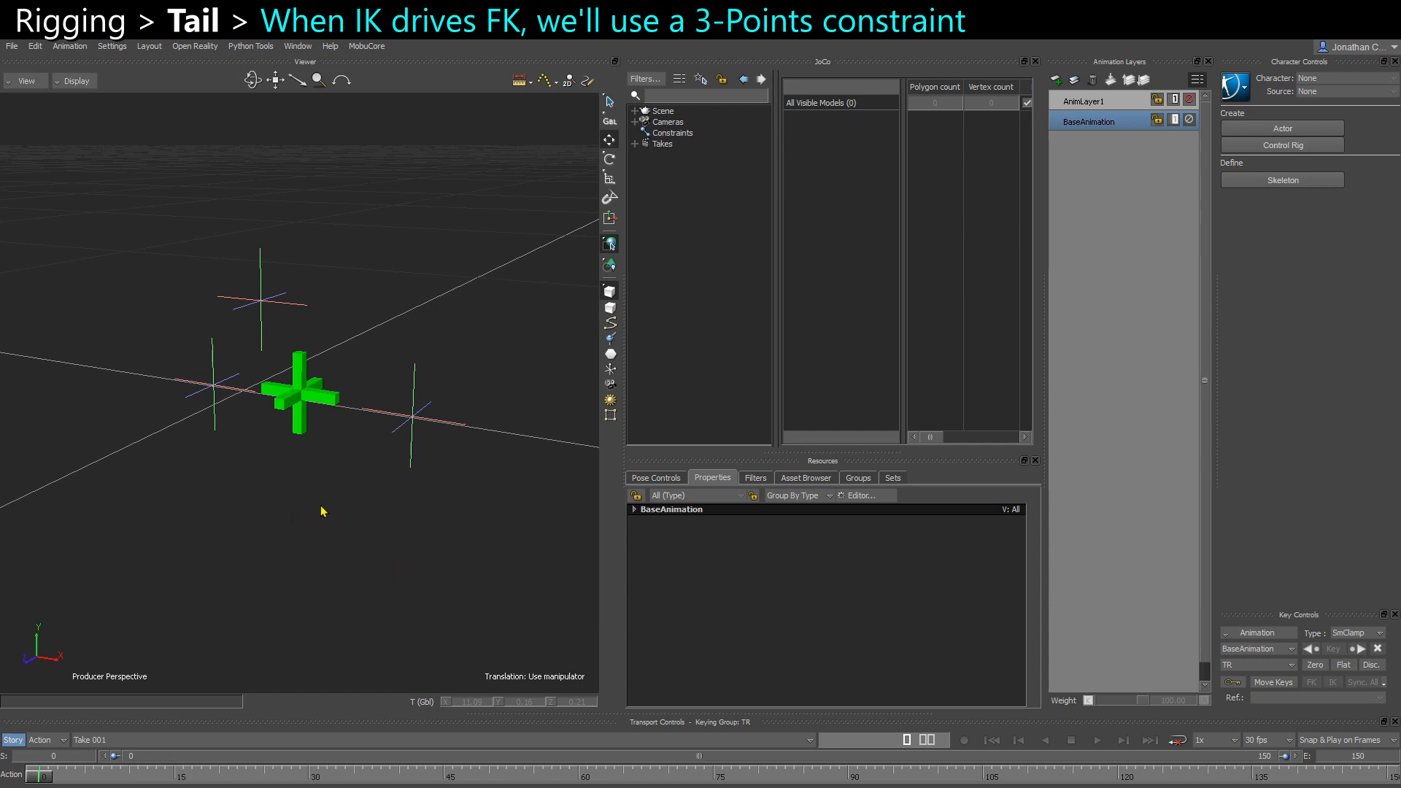
# Examine the green marker and its three surrounding nulls in the example scene, selecting each null in turn
pyautogui.moveTo(379, 506)
pyautogui.keyDown('ctrl'); pyautogui.keyDown('shift'); pyautogui.mouseDown()
pyautogui.moveTo(332, 505)
pyautogui.moveTo(351, 518)
pyautogui.mouseUp(); pyautogui.keyUp('shift'); pyautogui.keyUp('ctrl')
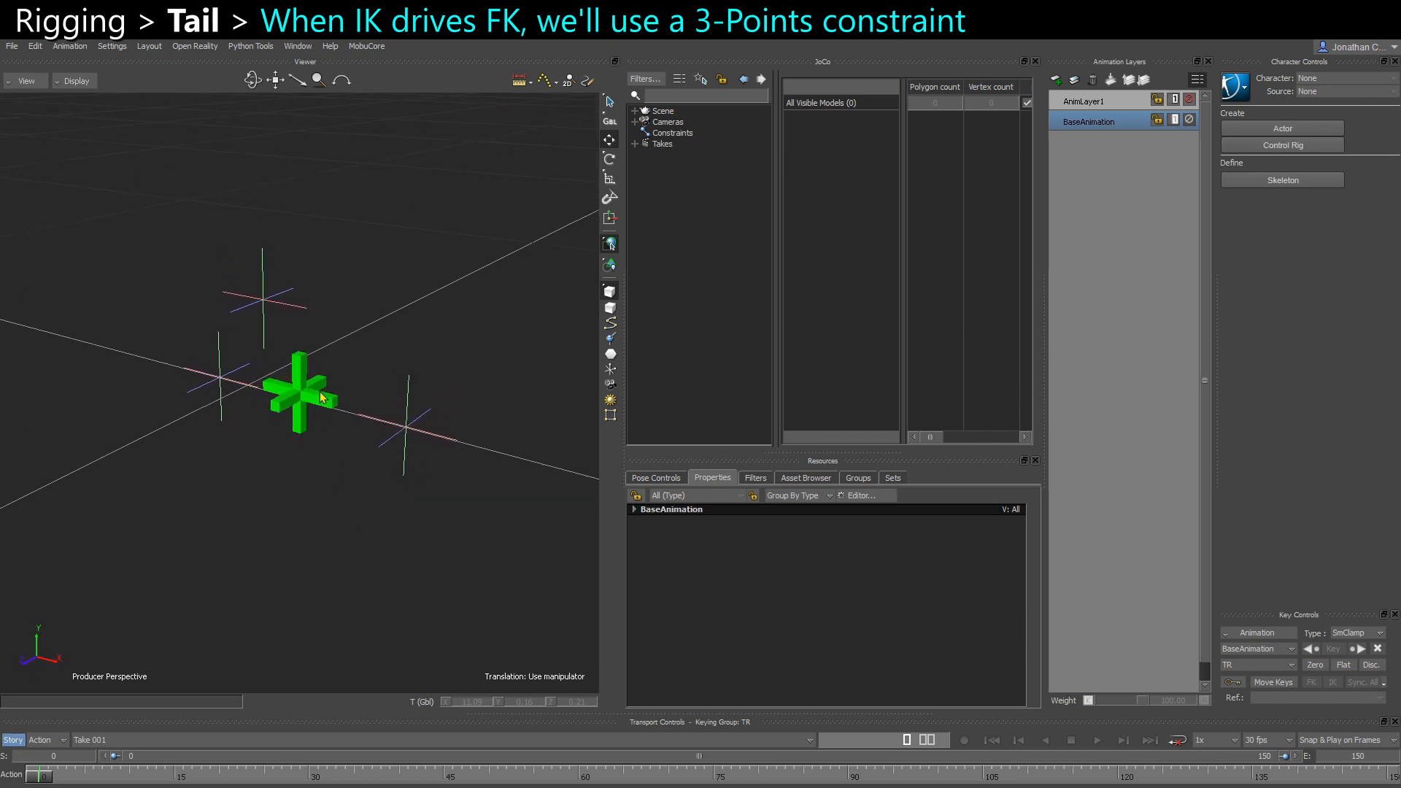
pyautogui.moveTo(338, 499)
pyautogui.keyDown('ctrl'); pyautogui.keyDown('shift'); pyautogui.mouseDown()
pyautogui.moveTo(353, 494)
pyautogui.moveTo(219, 343)
pyautogui.moveTo(228, 485)
pyautogui.moveTo(241, 484)
pyautogui.moveTo(228, 506)
pyautogui.mouseUp(); pyautogui.keyUp('shift'); pyautogui.keyUp('ctrl')
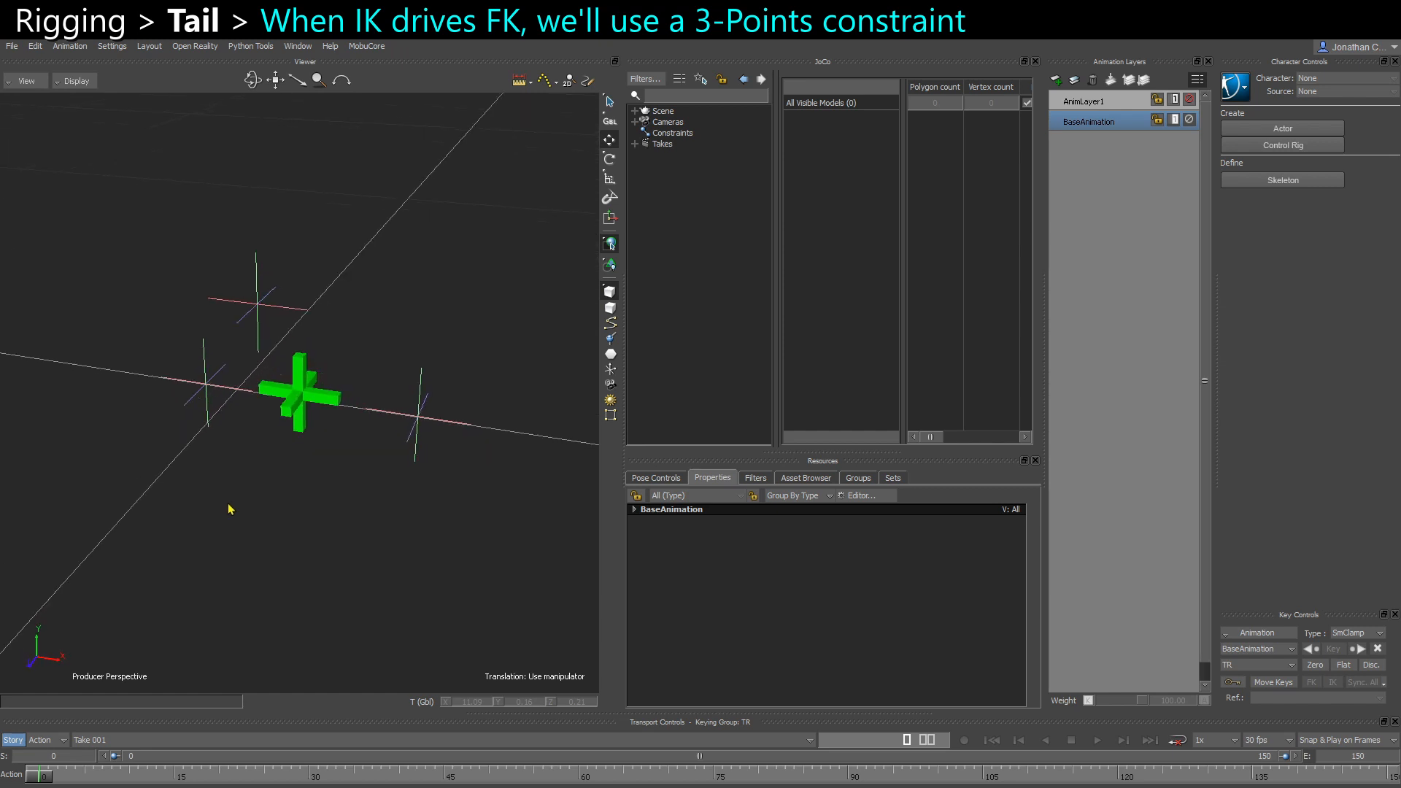
pyautogui.click(322, 448)
pyautogui.moveTo(322, 447)
pyautogui.keyDown('ctrl'); pyautogui.keyDown('shift'); pyautogui.mouseDown()
pyautogui.moveTo(320, 433)
pyautogui.moveTo(287, 460)
pyautogui.moveTo(307, 475)
pyautogui.moveTo(245, 427)
pyautogui.moveTo(307, 505)
pyautogui.moveTo(305, 362)
pyautogui.mouseUp(); pyautogui.keyUp('shift'); pyautogui.keyUp('ctrl')
pyautogui.click(307, 505)
pyautogui.click(259, 297)
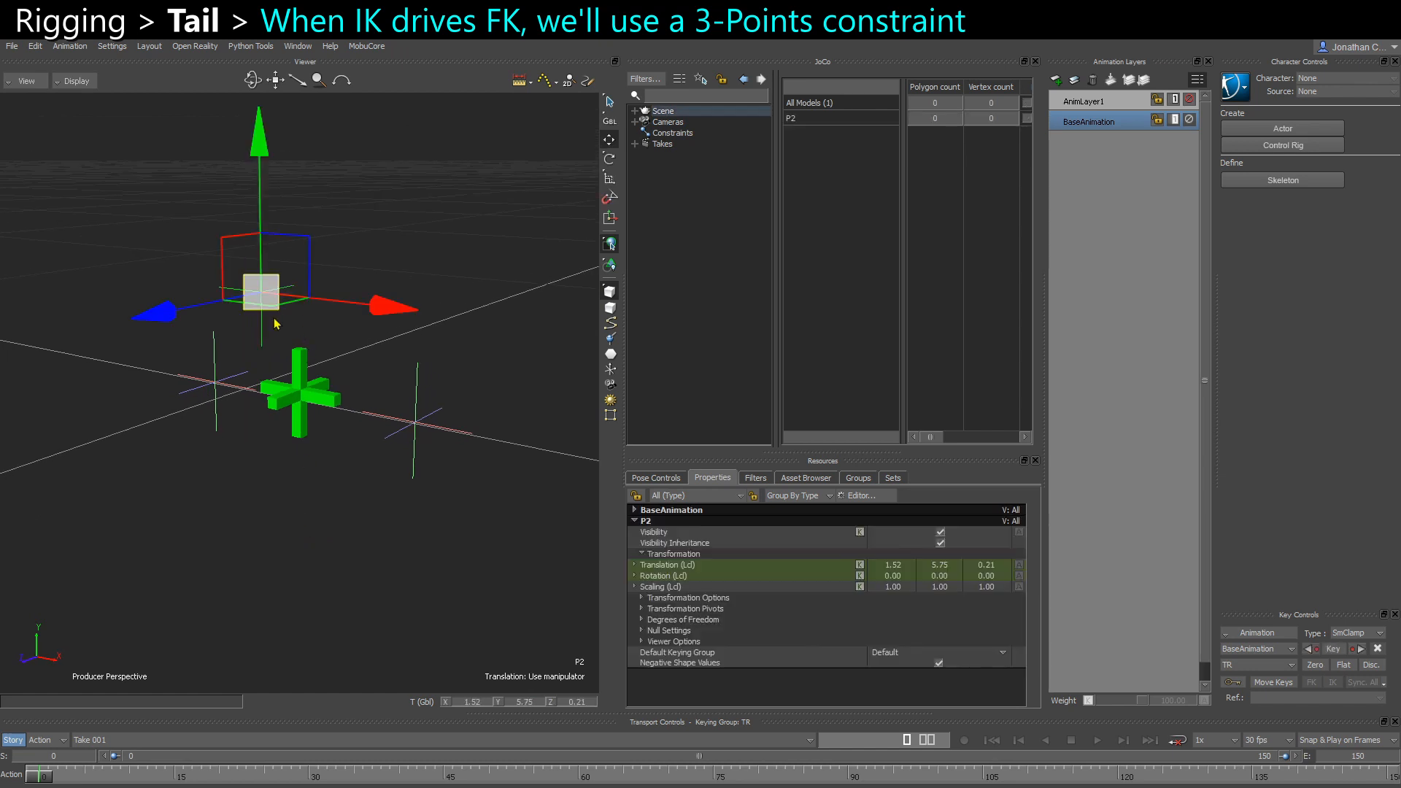
pyautogui.click(212, 401)
pyautogui.click(412, 458)
pyautogui.keyDown('ctrl'); pyautogui.keyDown('shift'); pyautogui.moveTo(400, 498); pyautogui.dragTo(435, 566); pyautogui.keyUp('shift'); pyautogui.keyUp('ctrl')
pyautogui.click(435, 566)
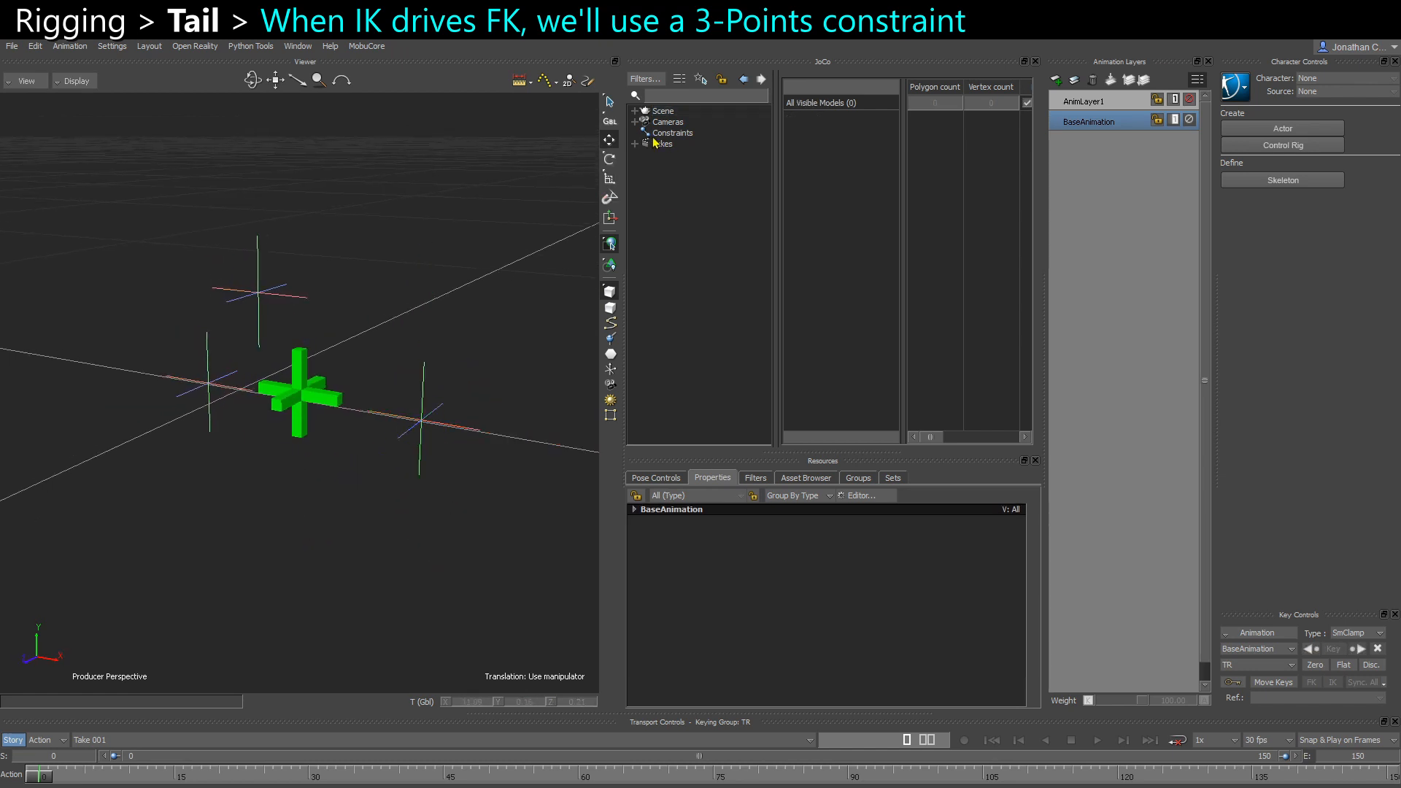
# Insert a 3 Points constraint in the example scene and widen its constraint settings area
pyautogui.rightClick(659, 135)
pyautogui.moveTo(709, 159)
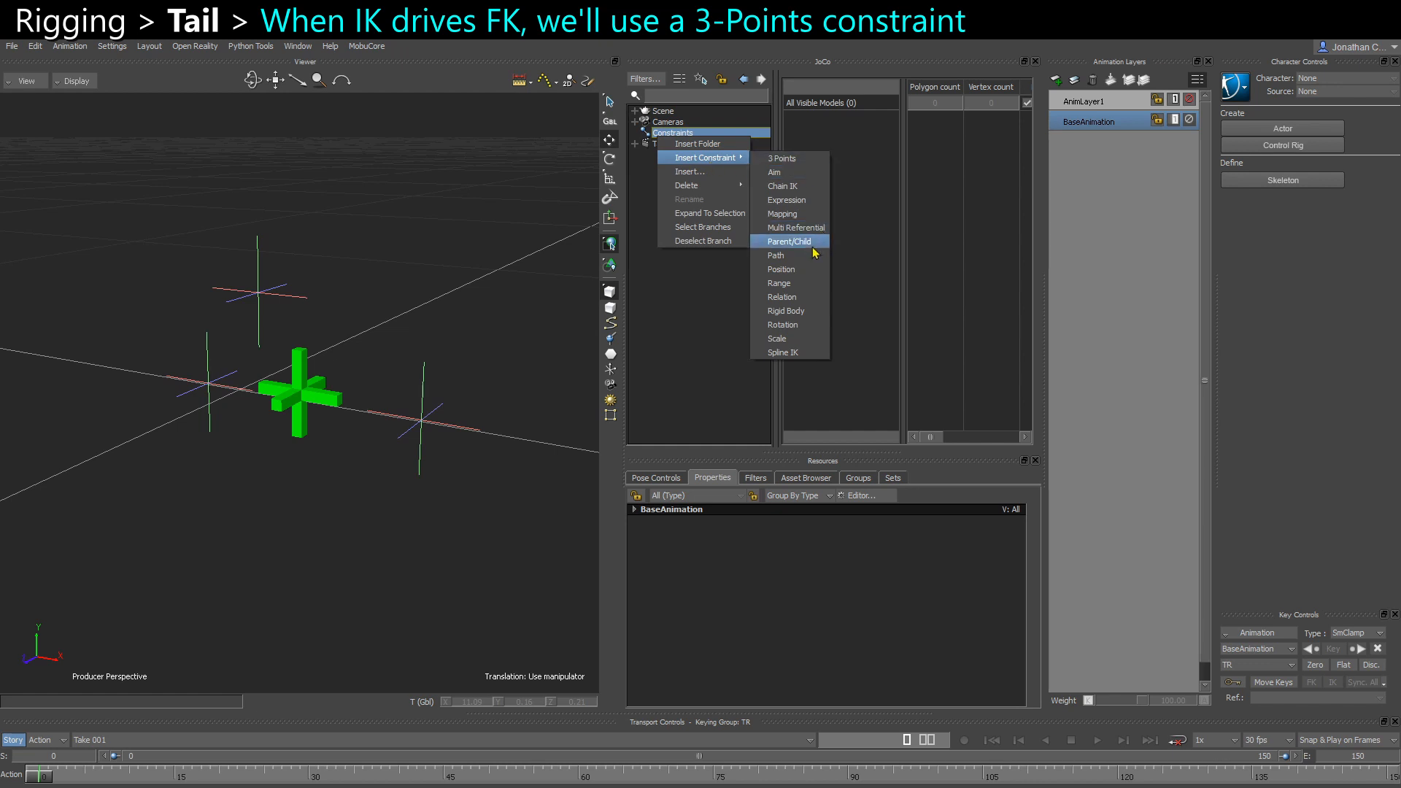
pyautogui.click(803, 159)
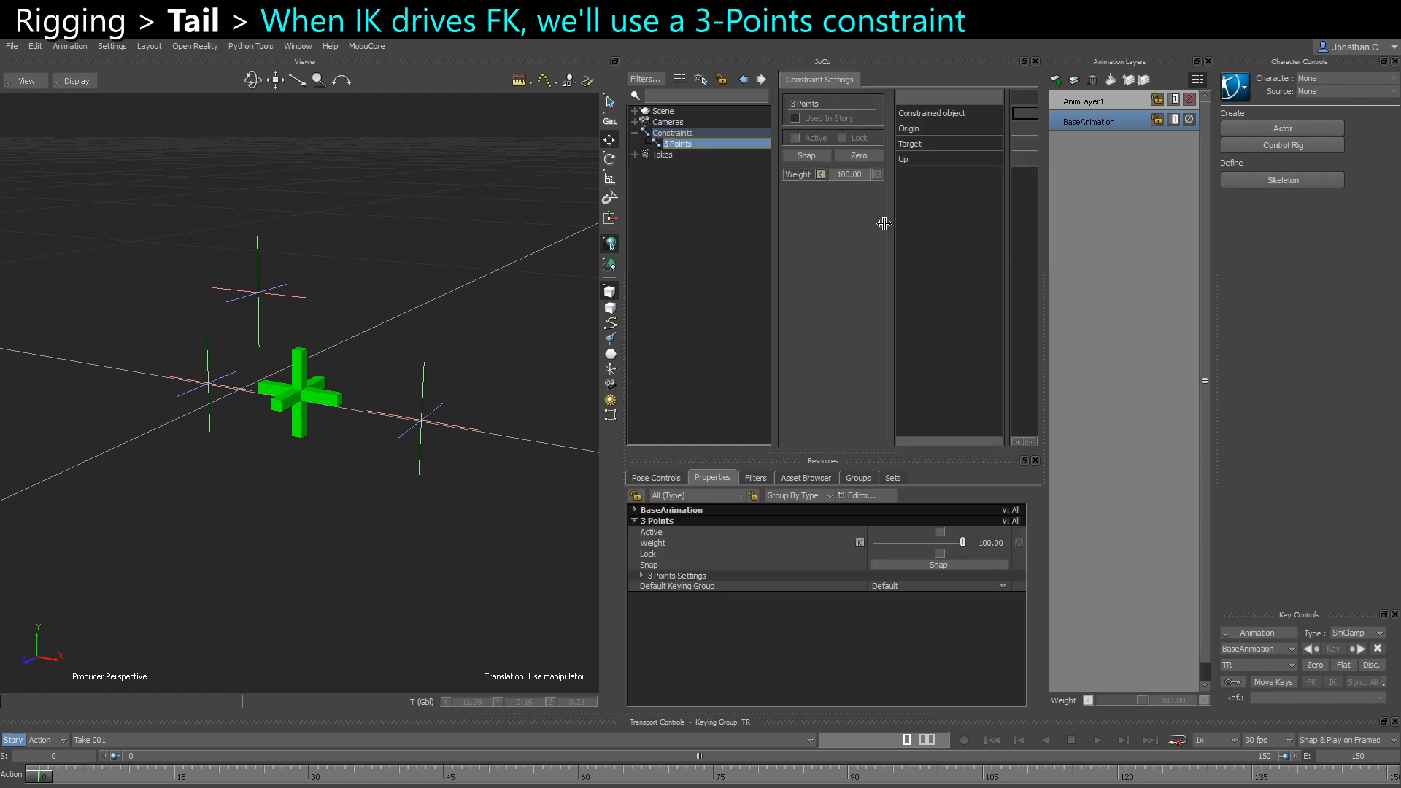
pyautogui.moveTo(783, 255); pyautogui.dragTo(746, 254)
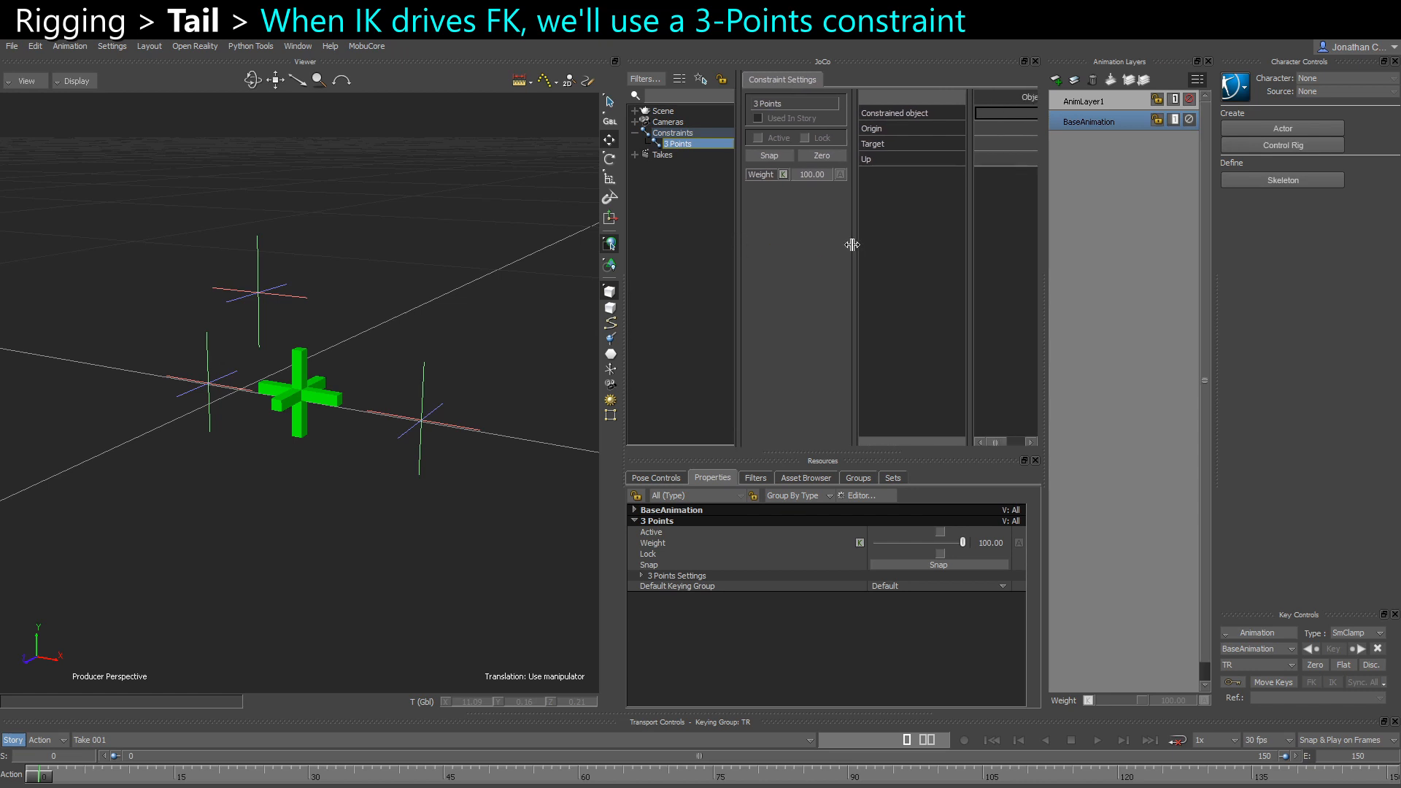
# Adjust the constraint settings layout so the whole Objects column of the 3 Points constraint fits in view
pyautogui.moveTo(852, 245); pyautogui.dragTo(843, 244)
pyautogui.moveTo(1044, 267); pyautogui.dragTo(1066, 270)
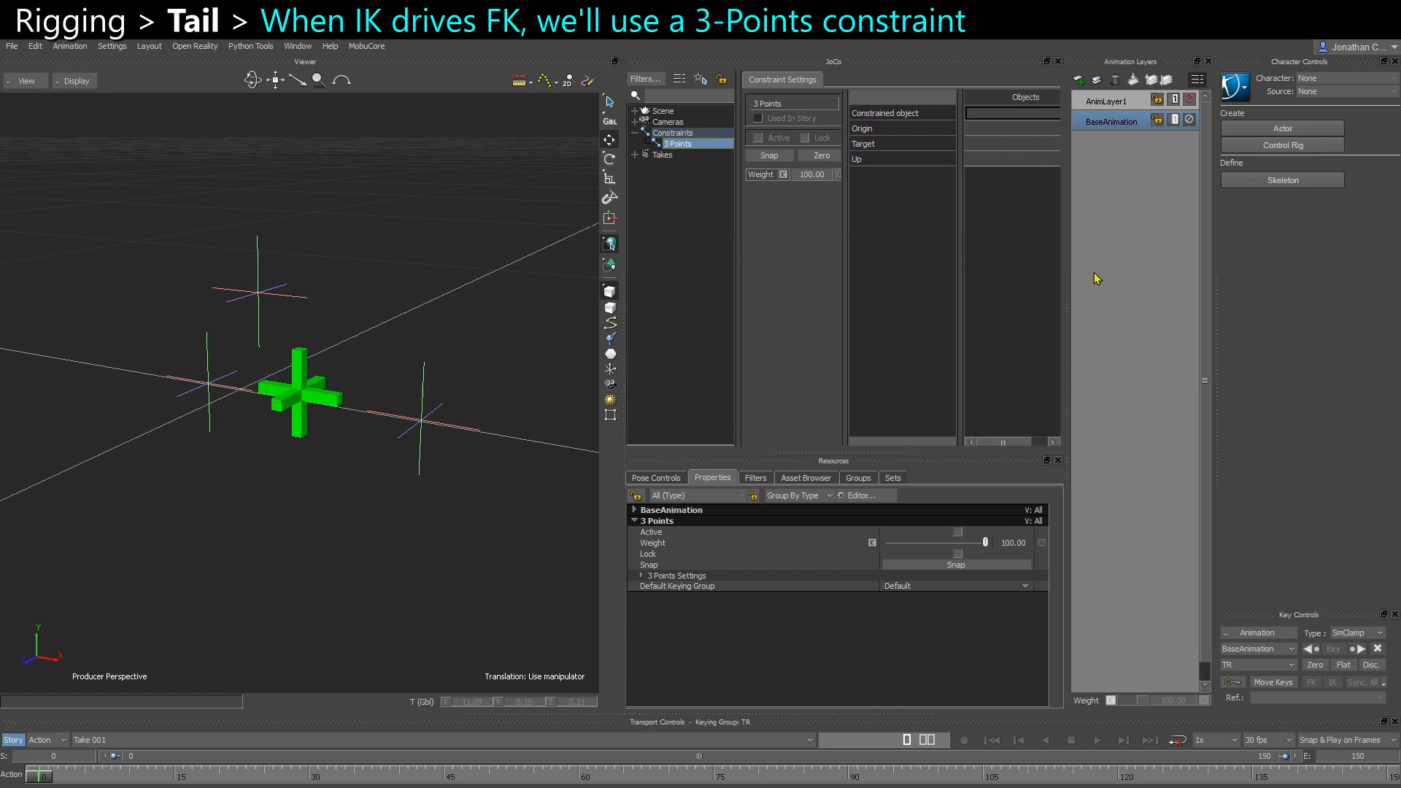
pyautogui.moveTo(957, 242); pyautogui.dragTo(932, 239)
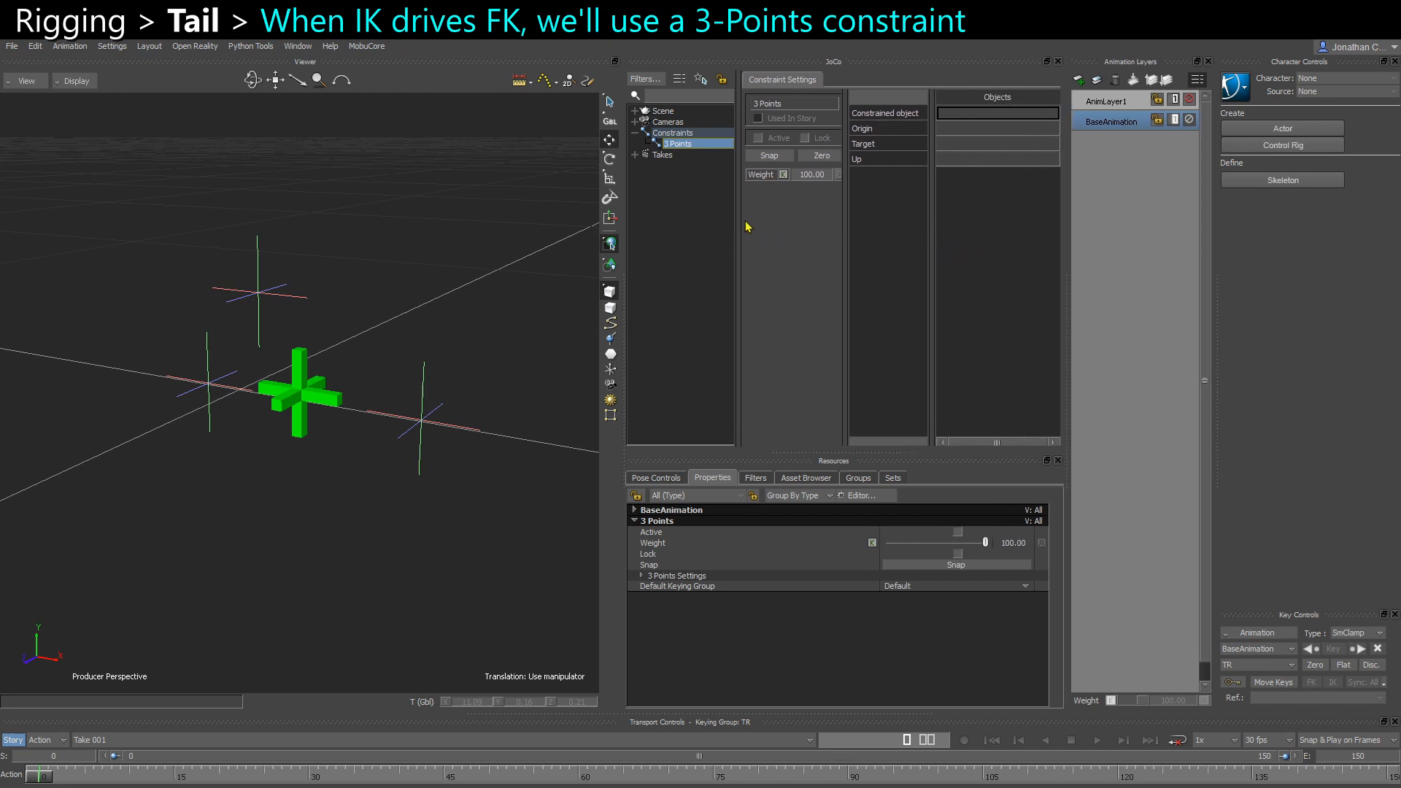
pyautogui.moveTo(735, 217); pyautogui.dragTo(718, 215)
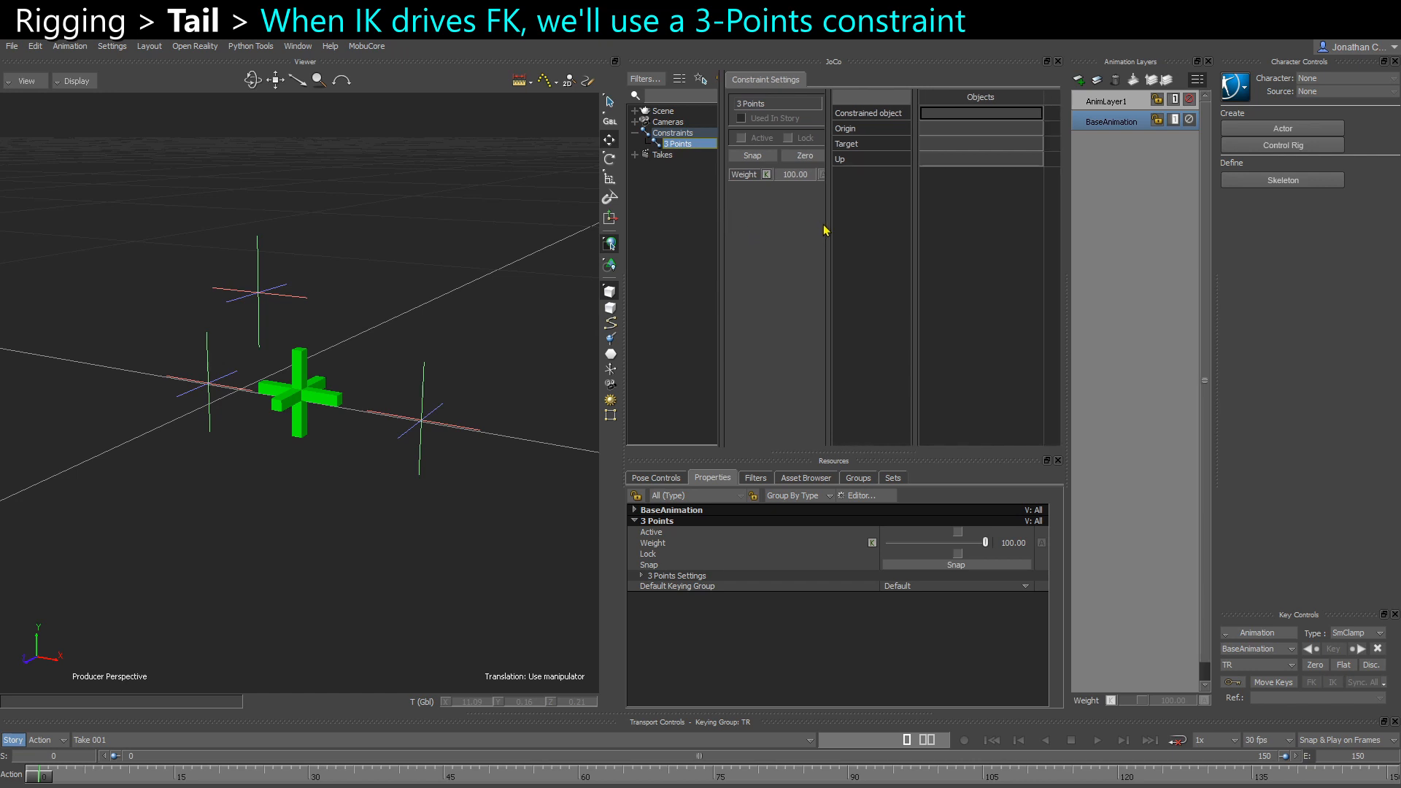
pyautogui.moveTo(824, 229)
pyautogui.mouseDown()
pyautogui.moveTo(850, 239)
pyautogui.moveTo(835, 247)
pyautogui.mouseUp()
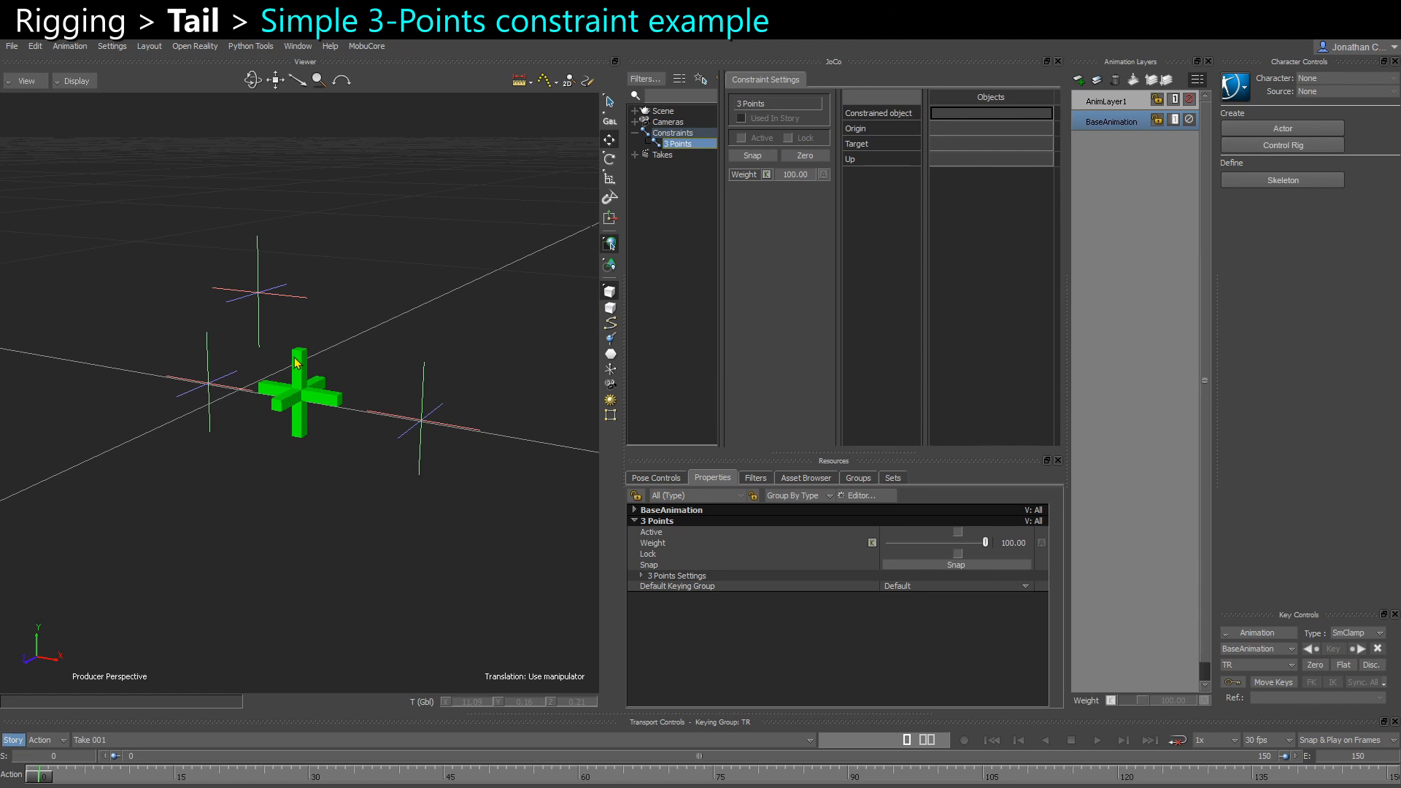
# Assign the green Marker as the Constrained object and null P1 as the Origin of the 3 Points constraint
pyautogui.press('x')
pyautogui.moveTo(296, 363)
pyautogui.mouseDown()
pyautogui.moveTo(395, 287)
pyautogui.moveTo(953, 137)
pyautogui.moveTo(964, 116)
pyautogui.mouseUp()
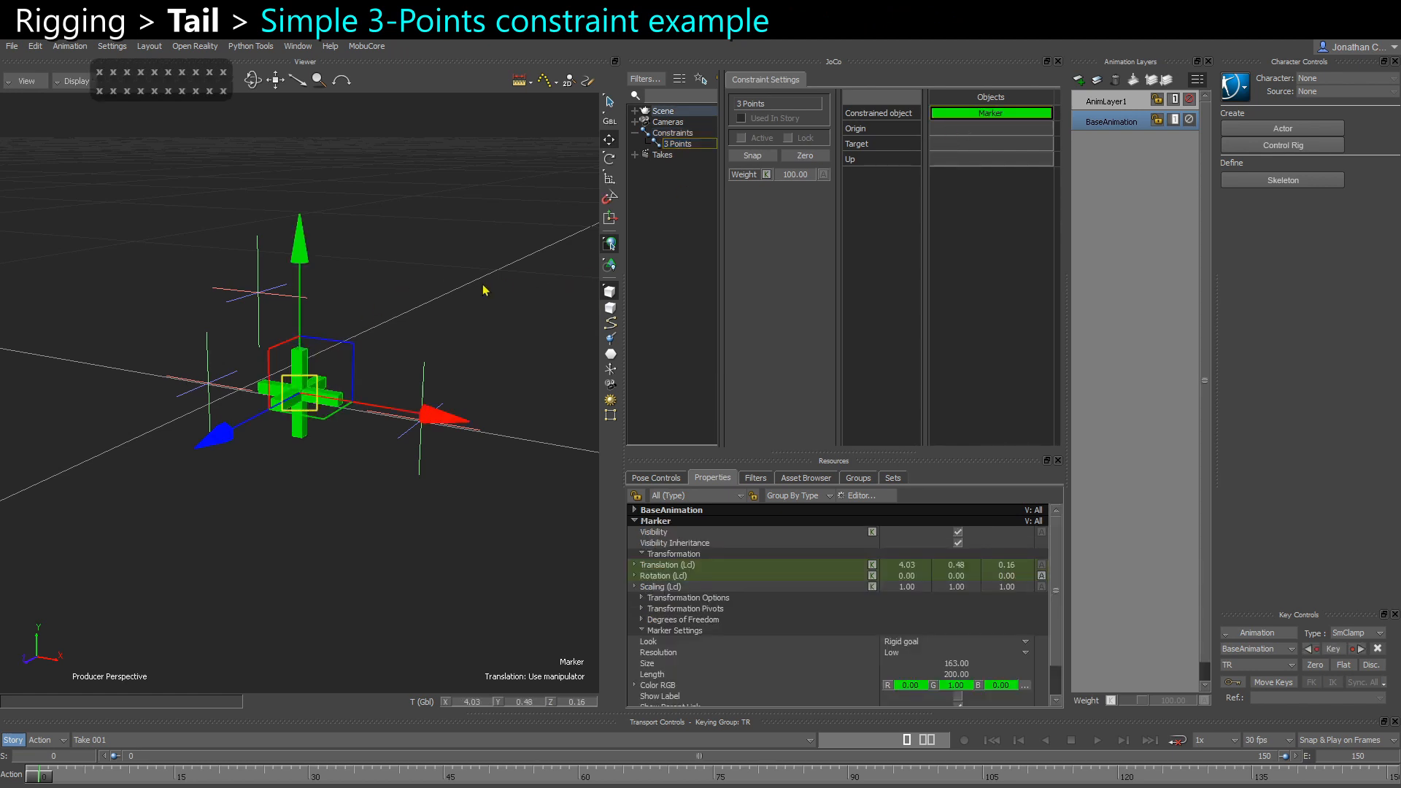
pyautogui.click(448, 264)
pyautogui.click(208, 386)
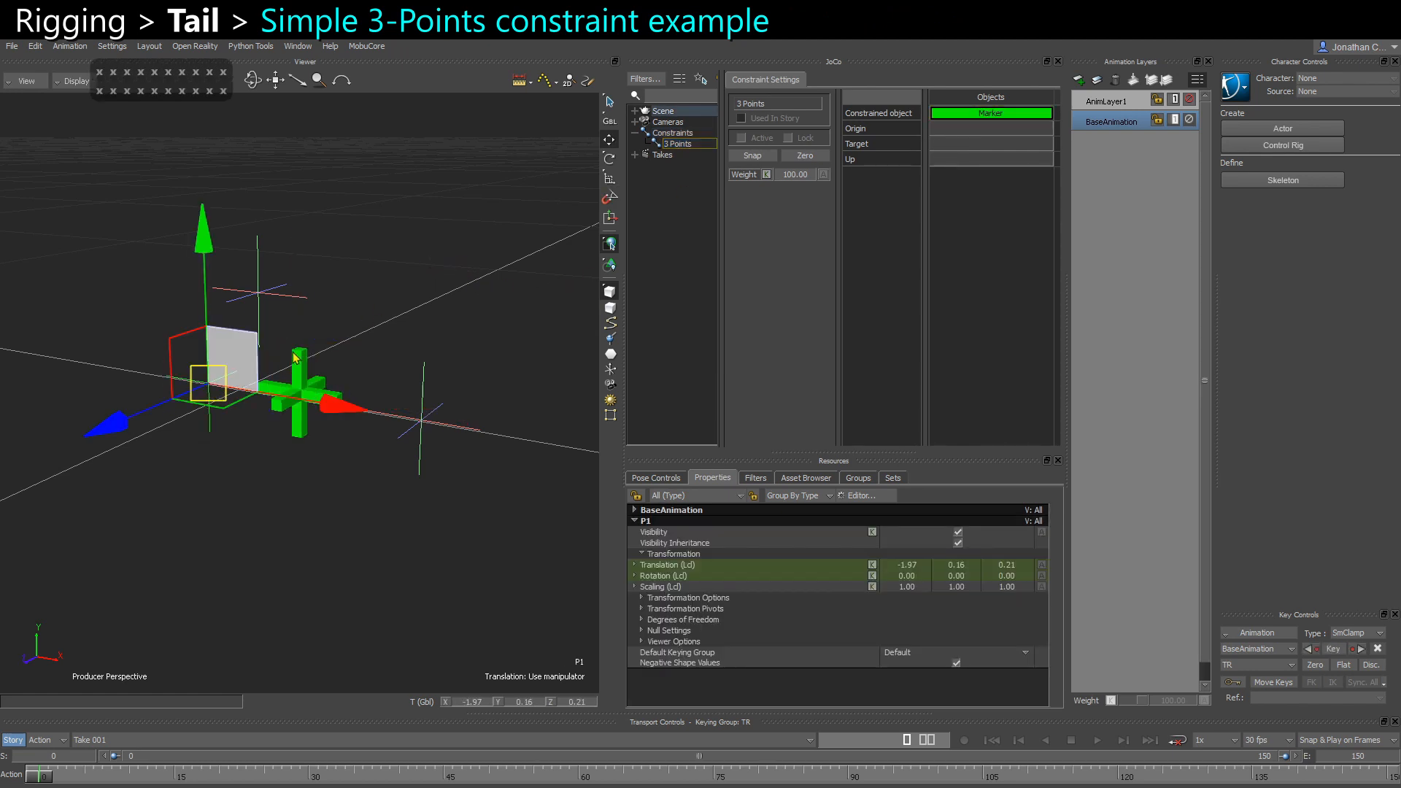
pyautogui.press('x')
pyautogui.moveTo(295, 358); pyautogui.dragTo(949, 130)
pyautogui.click(387, 488)
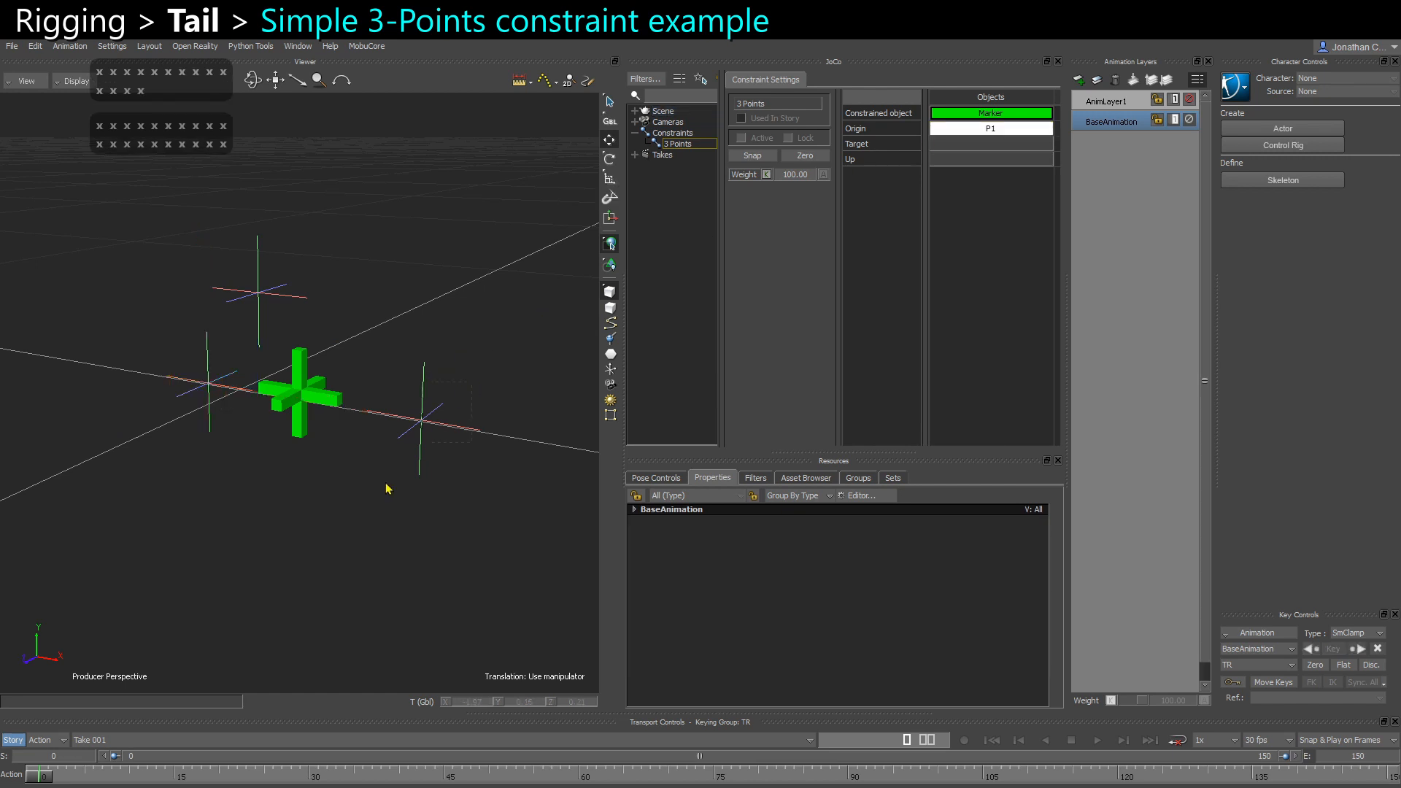
# Assign null P3 as the Target of the 3 Points constraint
pyautogui.click(444, 451)
pyautogui.press('x')
pyautogui.moveTo(444, 451); pyautogui.dragTo(963, 149)
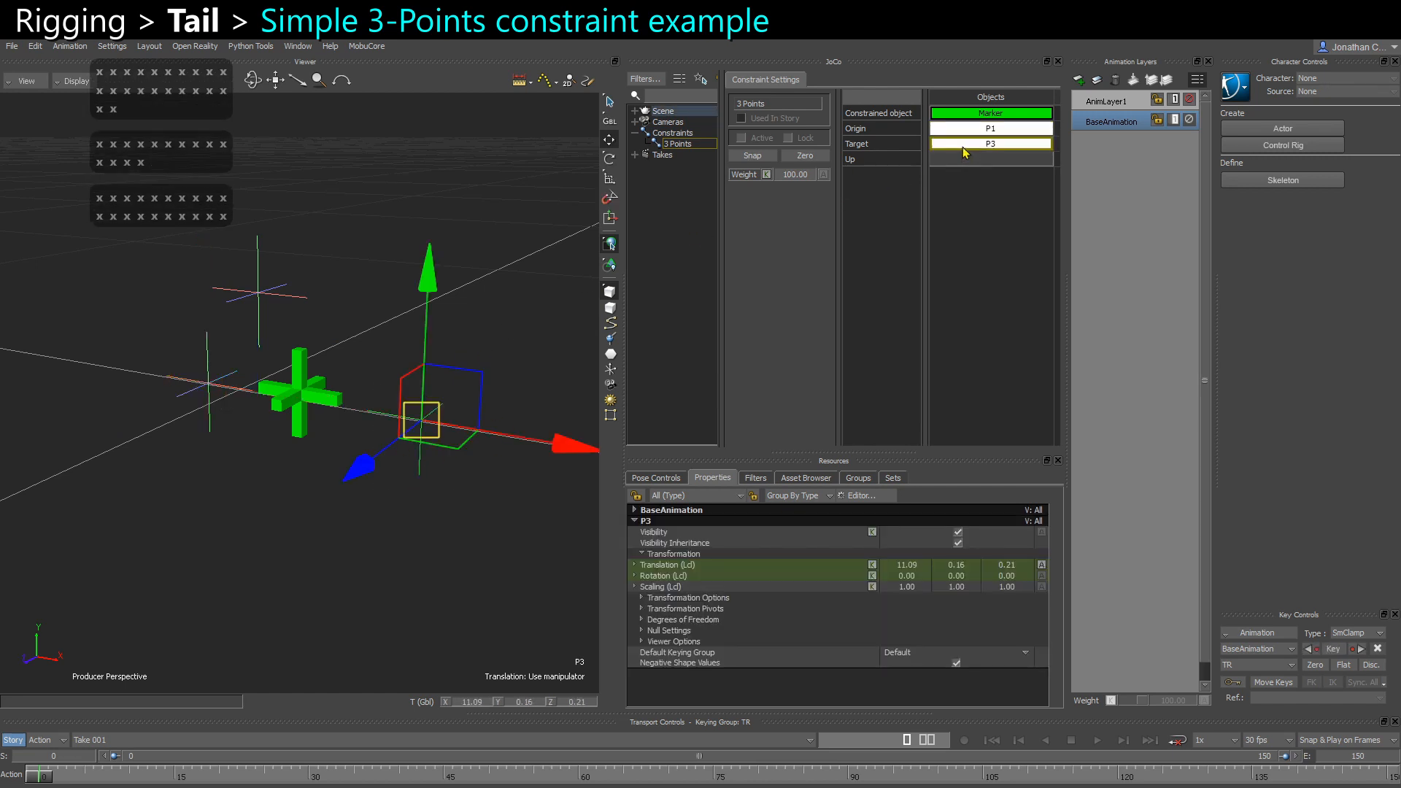
pyautogui.click(360, 204)
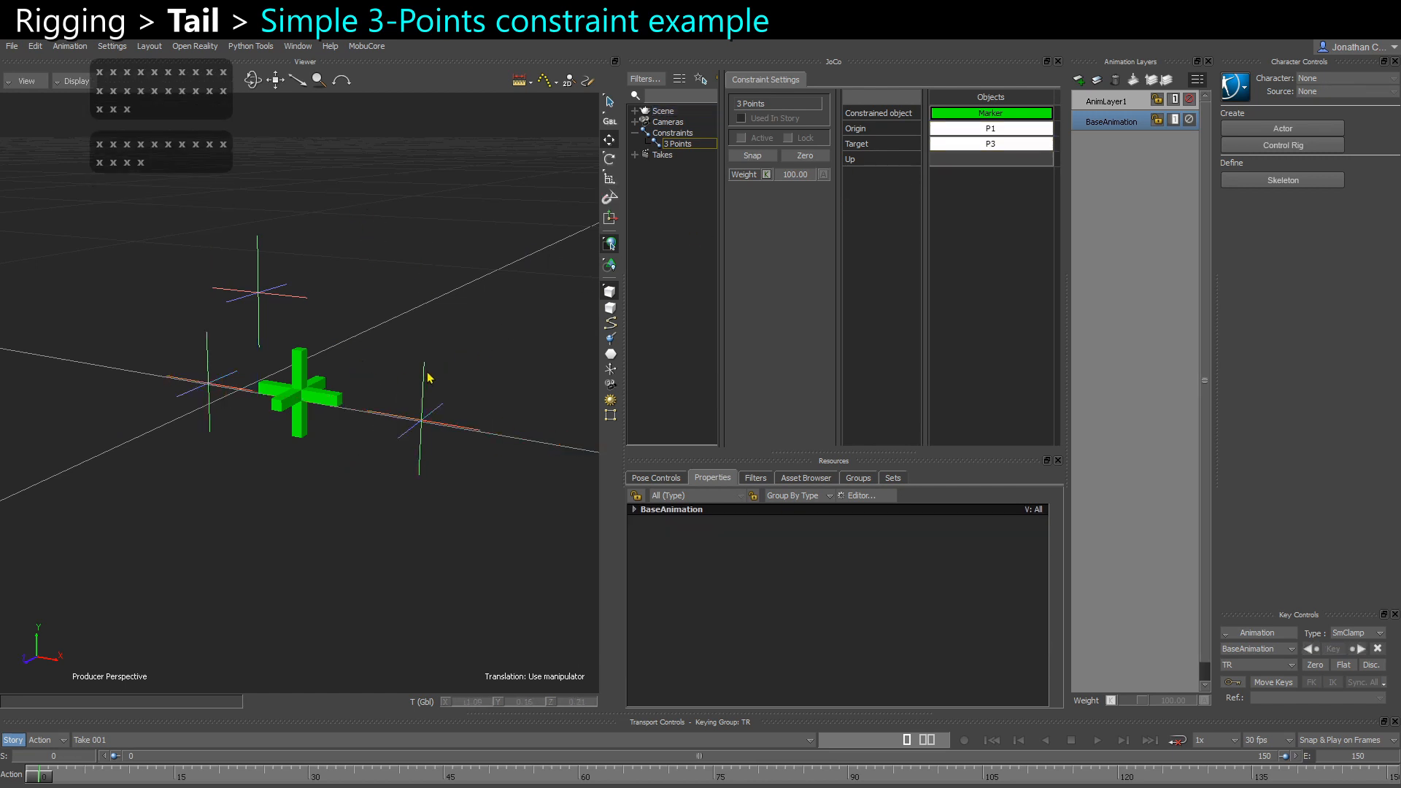
# Assign null P2 as the Up object, and activate and lock the 3 Points constraint
pyautogui.click(245, 283)
pyautogui.press('x')
pyautogui.moveTo(248, 286); pyautogui.dragTo(984, 159)
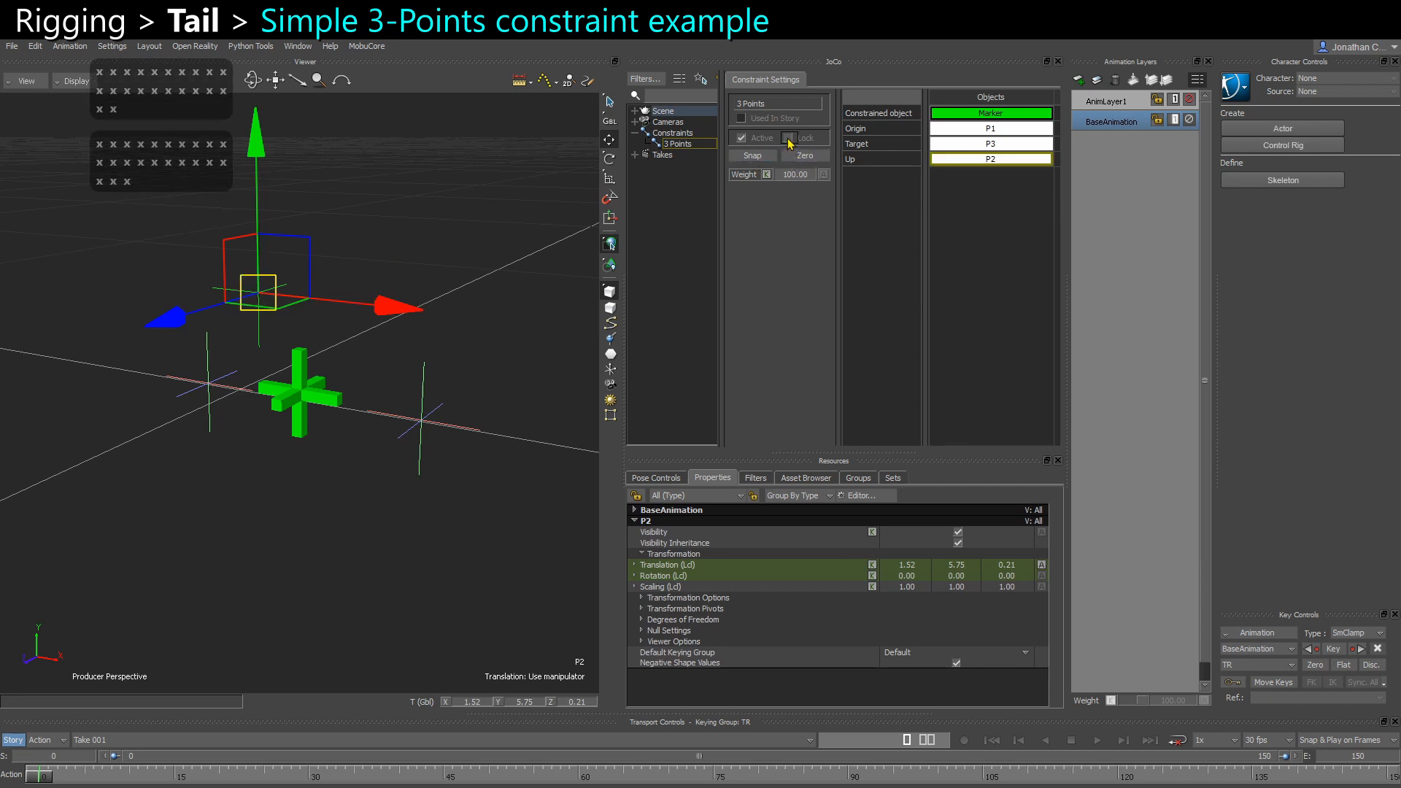
pyautogui.click(490, 188)
# Test the constraint by moving the Target null P3 to about 9.9, 0.2, 6.1
pyautogui.keyDown('alt'); pyautogui.moveTo(431, 219); pyautogui.dragTo(294, 316); pyautogui.keyUp('alt')
pyautogui.keyDown('alt'); pyautogui.moveTo(294, 316); pyautogui.dragTo(291, 328, button='middle'); pyautogui.keyUp('alt')
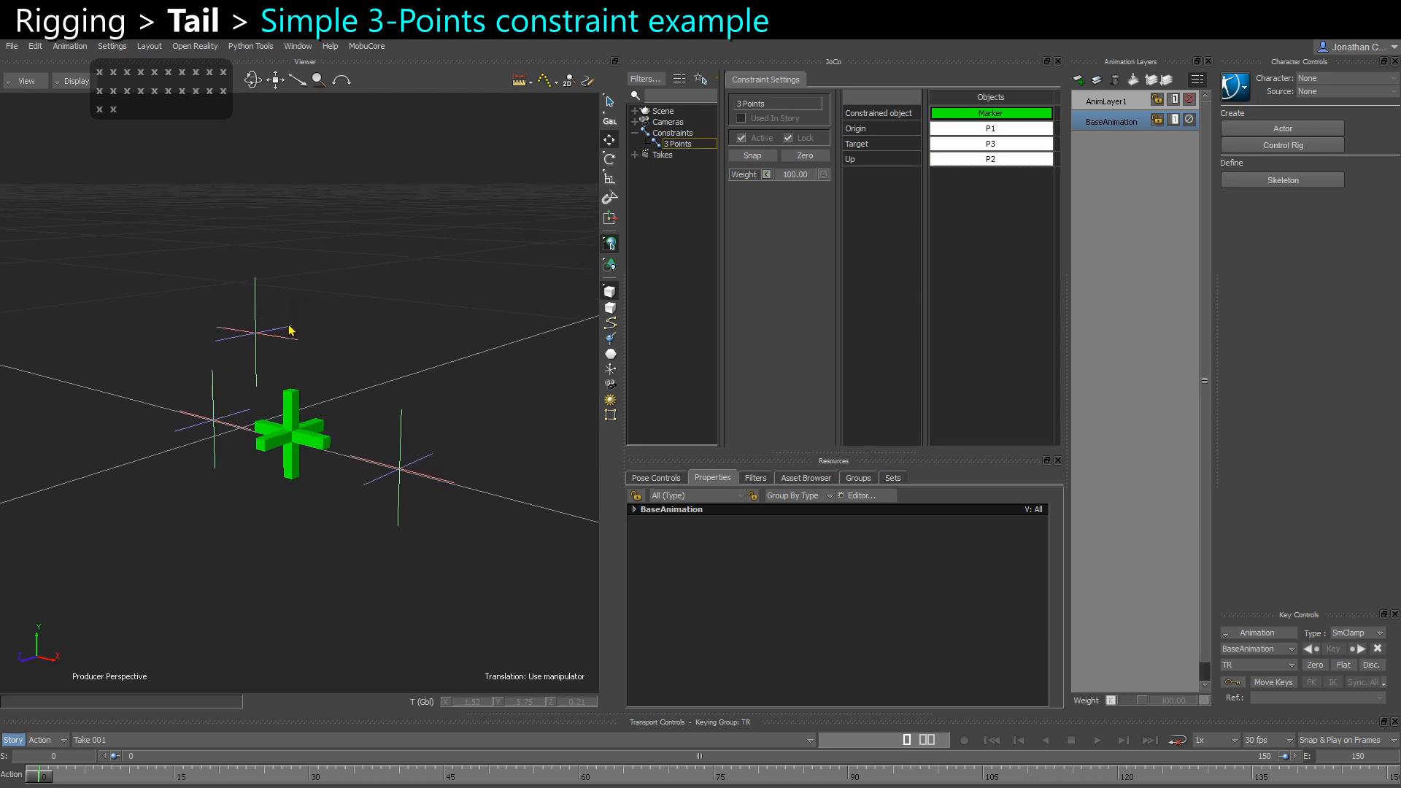
pyautogui.keyDown('alt'); pyautogui.moveTo(291, 328); pyautogui.dragTo(305, 383, button='right'); pyautogui.keyUp('alt')
pyautogui.click(416, 488)
pyautogui.keyDown('alt'); pyautogui.moveTo(427, 489); pyautogui.dragTo(394, 518); pyautogui.keyUp('alt')
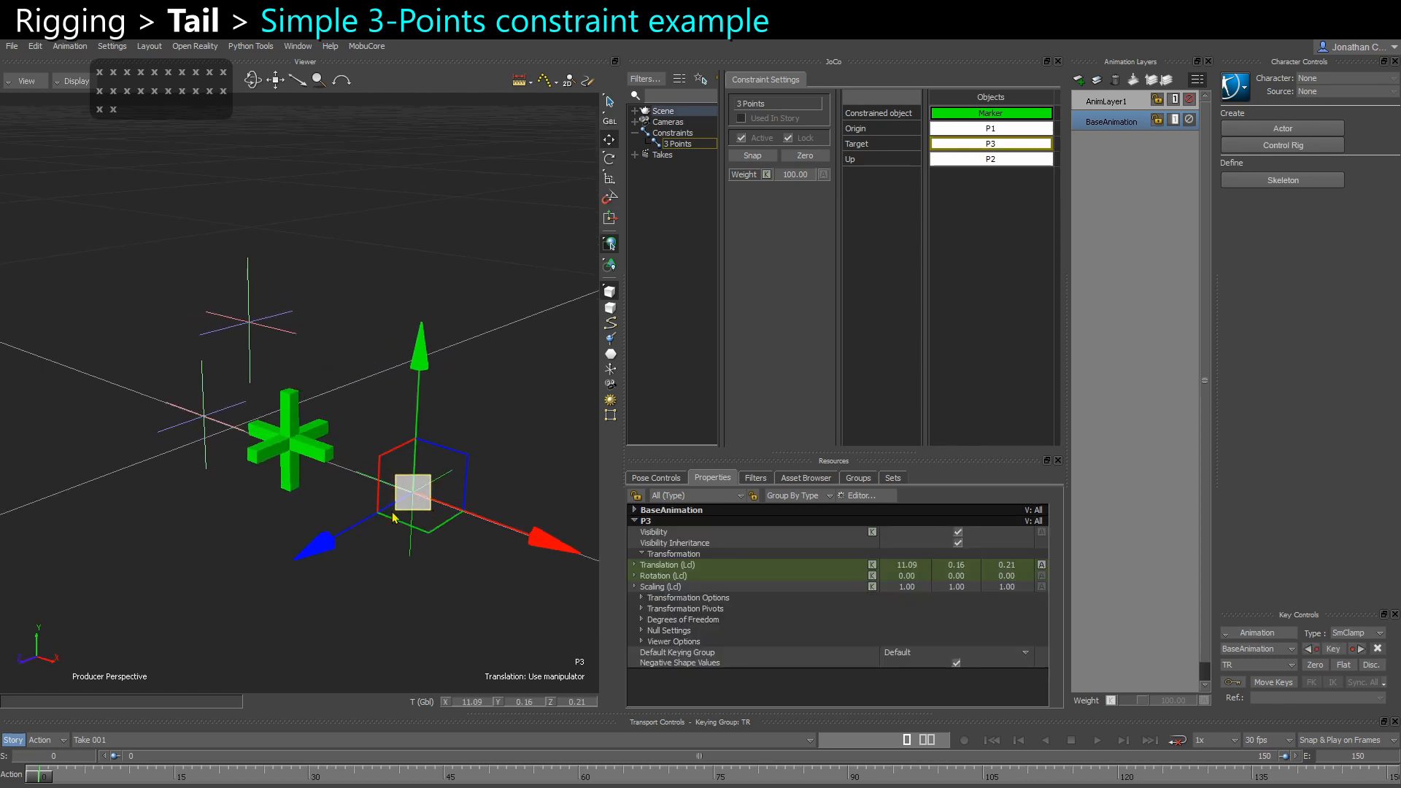
pyautogui.moveTo(317, 554)
pyautogui.mouseDown()
pyautogui.moveTo(438, 498)
pyautogui.moveTo(97, 589)
pyautogui.moveTo(317, 554)
pyautogui.moveTo(503, 437)
pyautogui.moveTo(158, 636)
pyautogui.moveTo(359, 563)
pyautogui.moveTo(306, 565)
pyautogui.mouseUp()
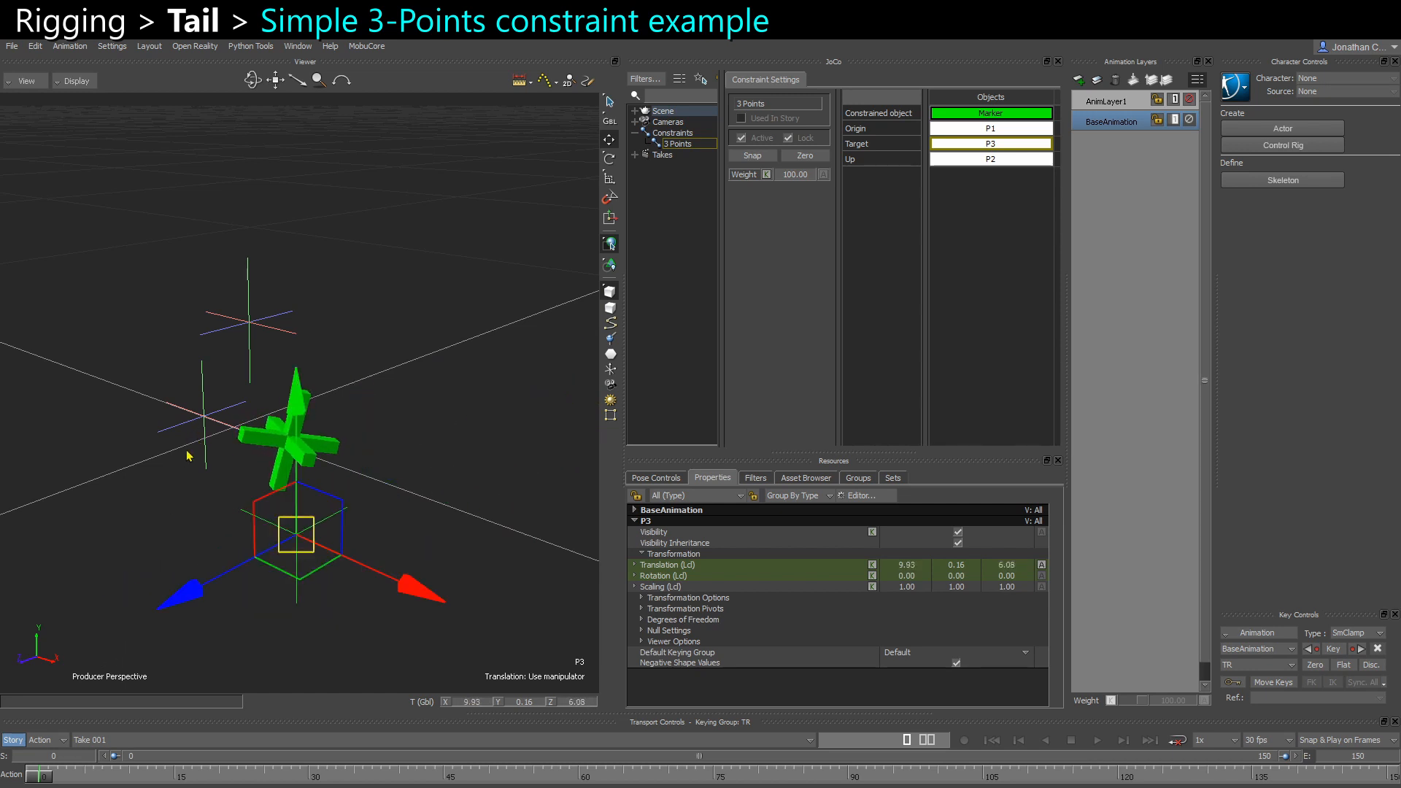
# Move the Origin null P1, the Up null P2 and the Target null P3 in turn to test the marker's orientation
pyautogui.click(202, 413)
pyautogui.moveTo(203, 442); pyautogui.dragTo(313, 432)
pyautogui.click(247, 314)
pyautogui.moveTo(246, 364)
pyautogui.keyDown('ctrl'); pyautogui.keyDown('shift'); pyautogui.mouseDown()
pyautogui.moveTo(305, 301)
pyautogui.moveTo(352, 295)
pyautogui.moveTo(183, 320)
pyautogui.moveTo(377, 293)
pyautogui.moveTo(302, 283)
pyautogui.mouseUp(); pyautogui.keyUp('shift'); pyautogui.keyUp('ctrl')
pyautogui.moveTo(325, 460)
pyautogui.keyDown('ctrl'); pyautogui.keyDown('shift'); pyautogui.mouseDown()
pyautogui.moveTo(397, 497)
pyautogui.moveTo(353, 521)
pyautogui.moveTo(420, 482)
pyautogui.moveTo(482, 525)
pyautogui.moveTo(453, 563)
pyautogui.mouseUp(); pyautogui.keyUp('shift'); pyautogui.keyUp('ctrl')
pyautogui.click(400, 524)
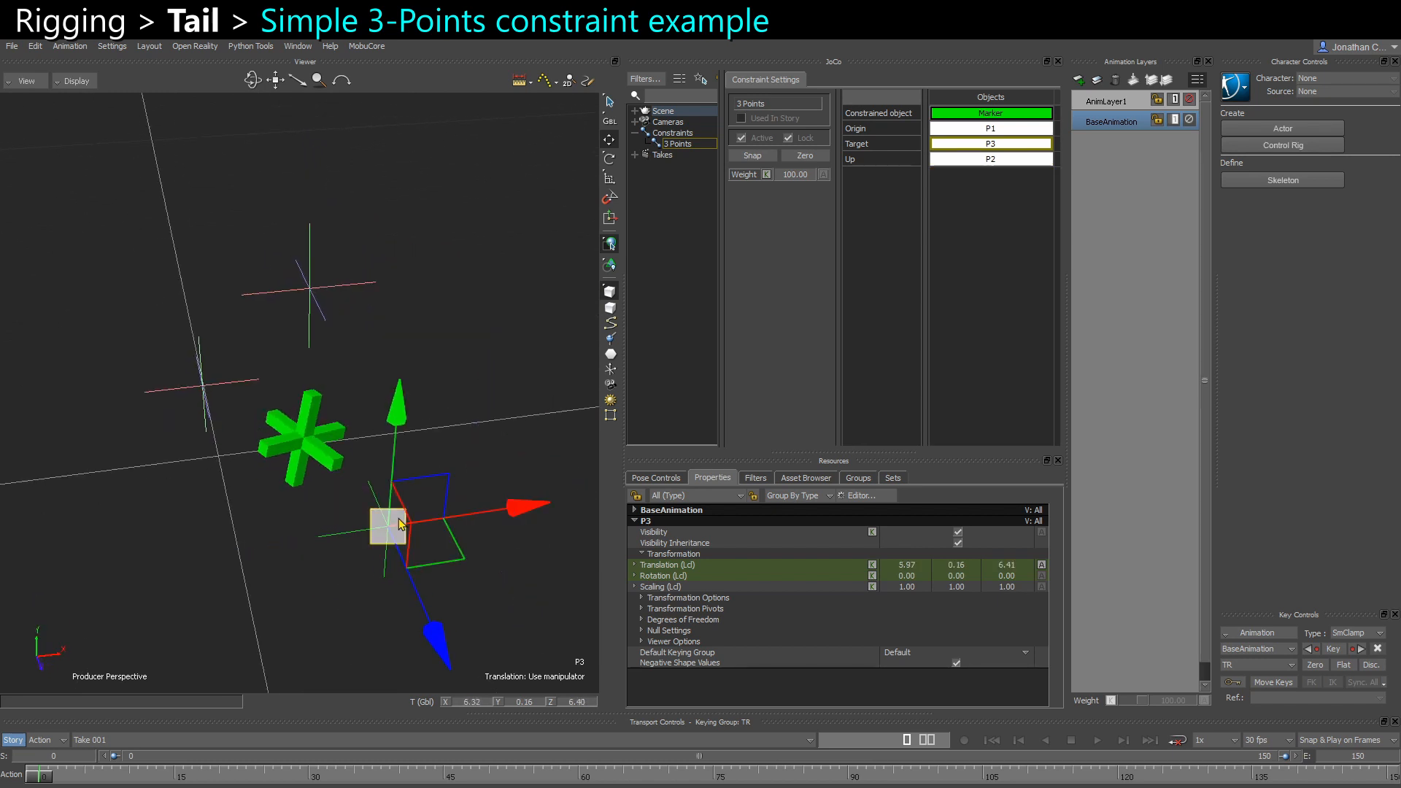
pyautogui.keyDown('ctrl'); pyautogui.keyDown('shift'); pyautogui.moveTo(399, 523); pyautogui.dragTo(468, 367); pyautogui.keyUp('shift'); pyautogui.keyUp('ctrl')
pyautogui.keyDown('ctrl'); pyautogui.keyDown('shift'); pyautogui.moveTo(468, 367); pyautogui.dragTo(183, 473); pyautogui.keyUp('shift'); pyautogui.keyUp('ctrl')
# Reposition the Origin null P1 and the Up null P2 again to test how the marker aims and rolls
pyautogui.click(236, 366)
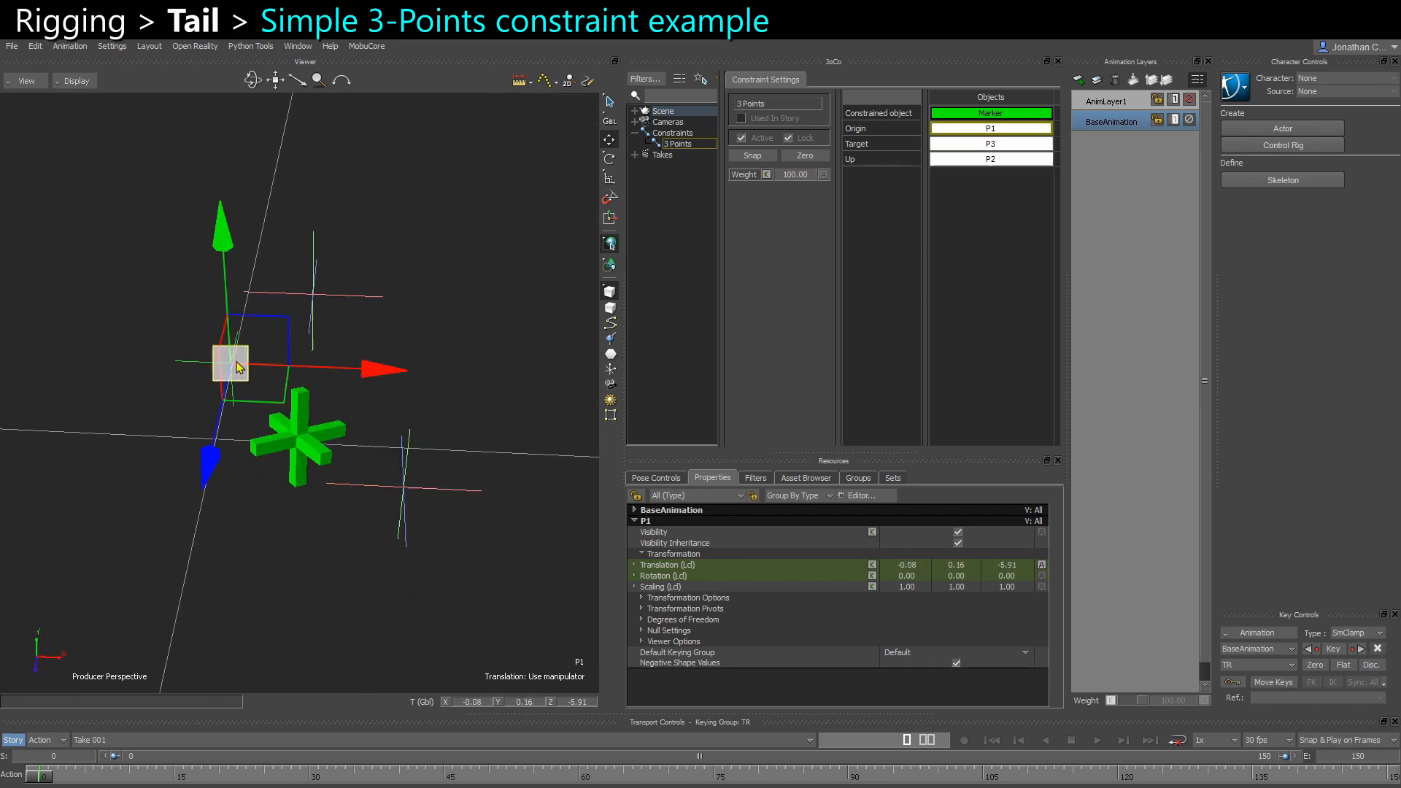
pyautogui.moveTo(233, 373); pyautogui.dragTo(331, 362)
pyautogui.click(315, 295)
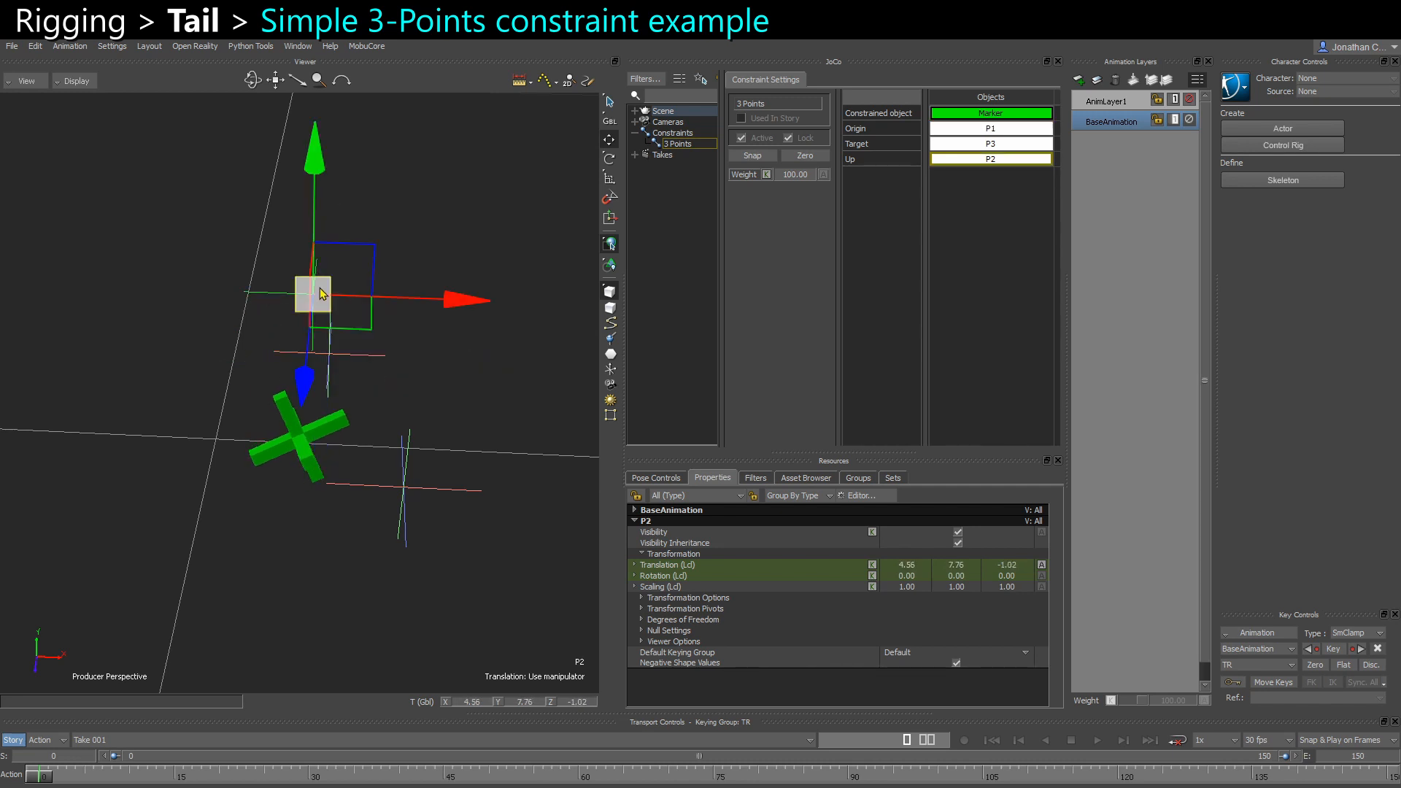
pyautogui.keyDown('ctrl'); pyautogui.keyDown('shift'); pyautogui.moveTo(318, 295); pyautogui.dragTo(379, 264); pyautogui.keyUp('shift'); pyautogui.keyUp('ctrl')
pyautogui.keyDown('ctrl'); pyautogui.keyDown('shift'); pyautogui.moveTo(315, 381); pyautogui.dragTo(255, 412); pyautogui.keyUp('shift'); pyautogui.keyUp('ctrl')
pyautogui.click(287, 366)
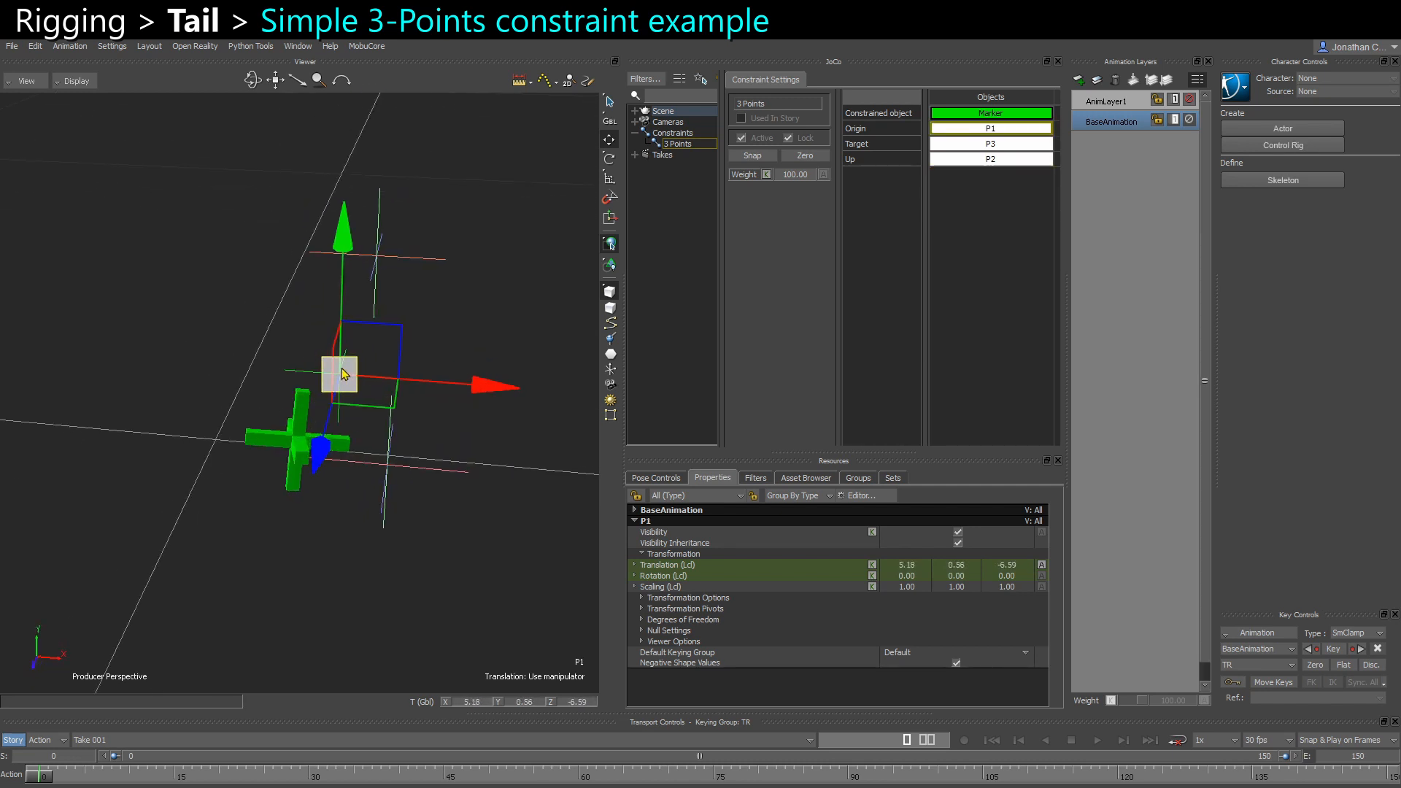
pyautogui.moveTo(341, 372)
pyautogui.mouseDown()
pyautogui.moveTo(257, 378)
pyautogui.moveTo(310, 339)
pyautogui.mouseUp()
pyautogui.click(377, 252)
pyautogui.moveTo(381, 255)
pyautogui.keyDown('ctrl'); pyautogui.keyDown('shift'); pyautogui.mouseDown()
pyautogui.moveTo(380, 284)
pyautogui.moveTo(313, 266)
pyautogui.mouseUp(); pyautogui.keyUp('shift'); pyautogui.keyUp('ctrl')
pyautogui.click(280, 256)
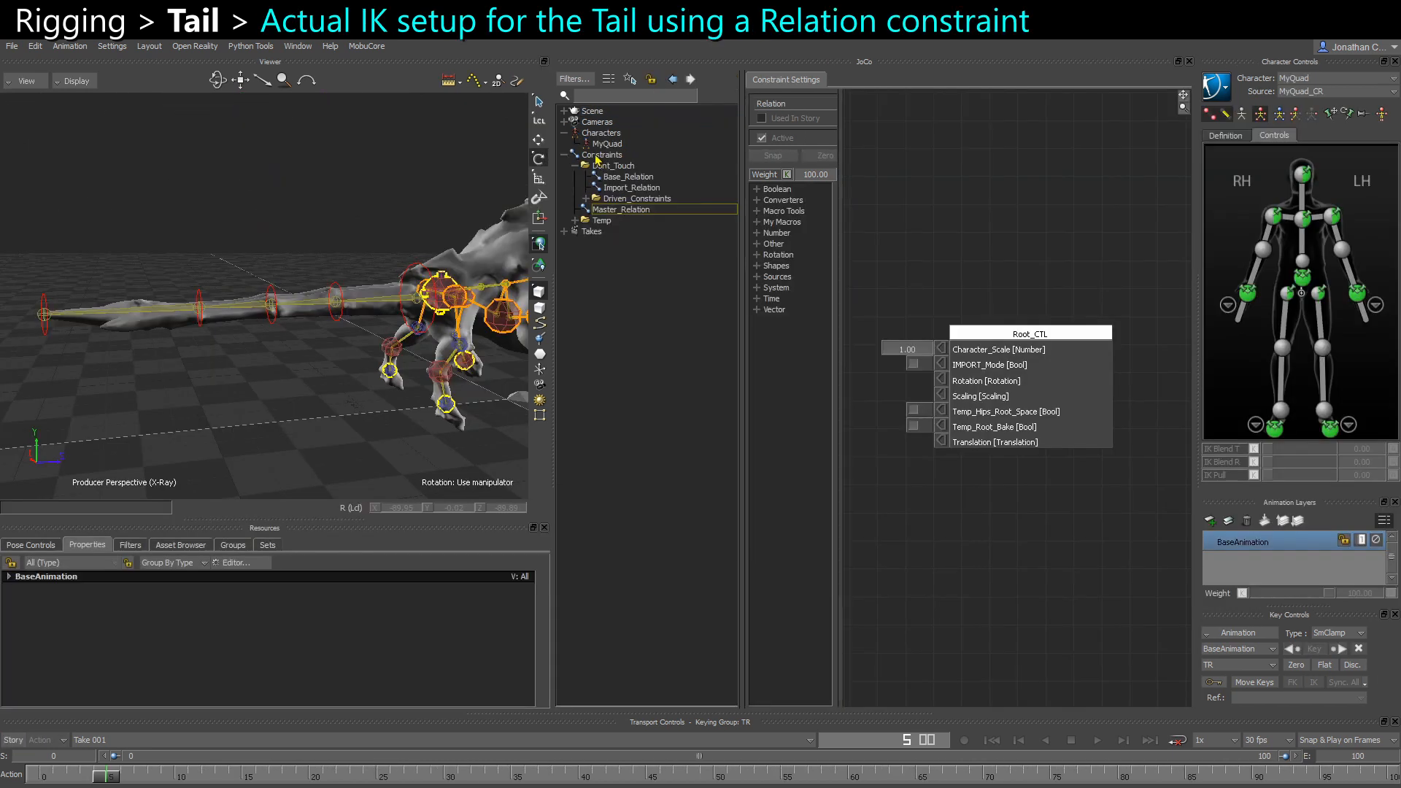
# Insert a Relation constraint in the quadruped scene and rename it Relation_Tail_IK
pyautogui.click(615, 159)
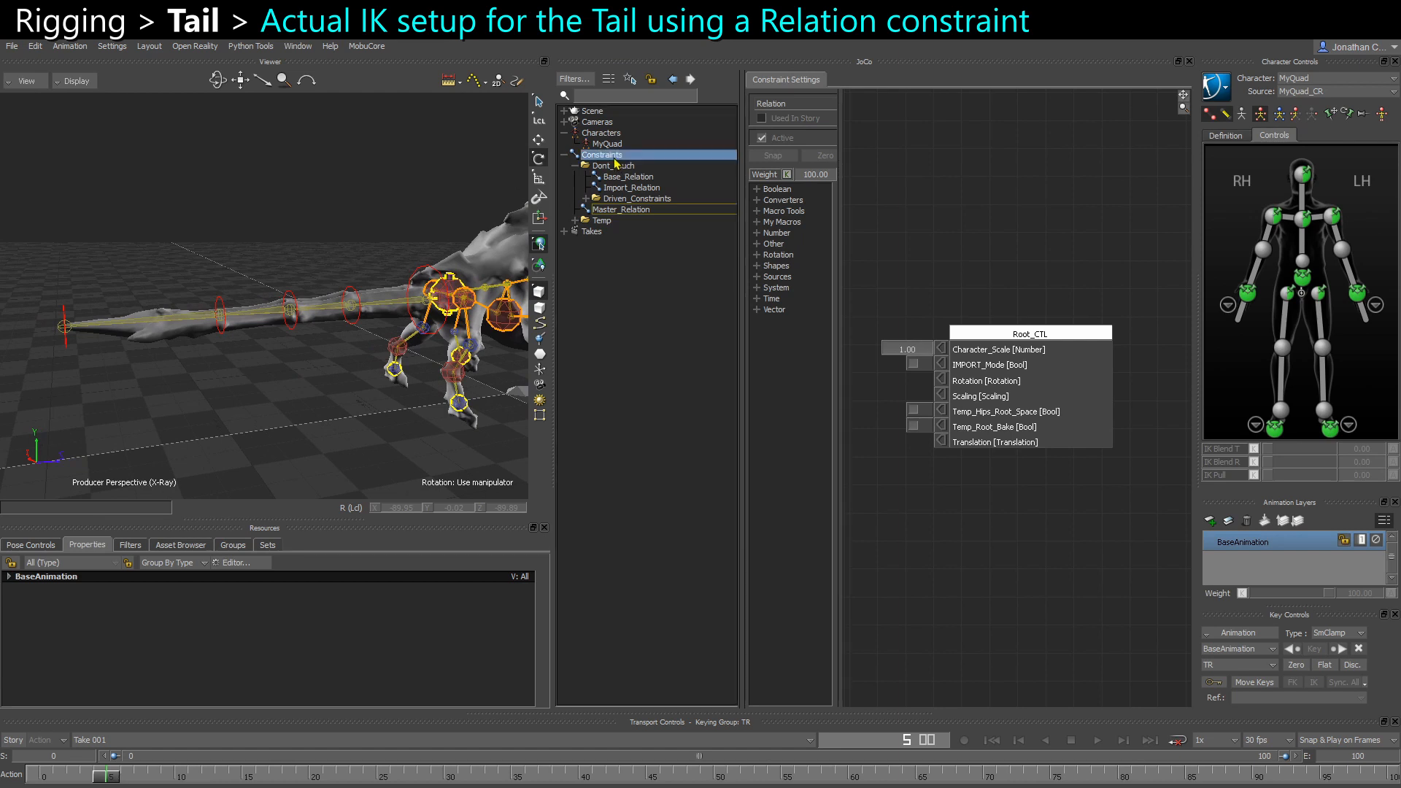
pyautogui.rightClick(615, 160)
pyautogui.moveTo(664, 179)
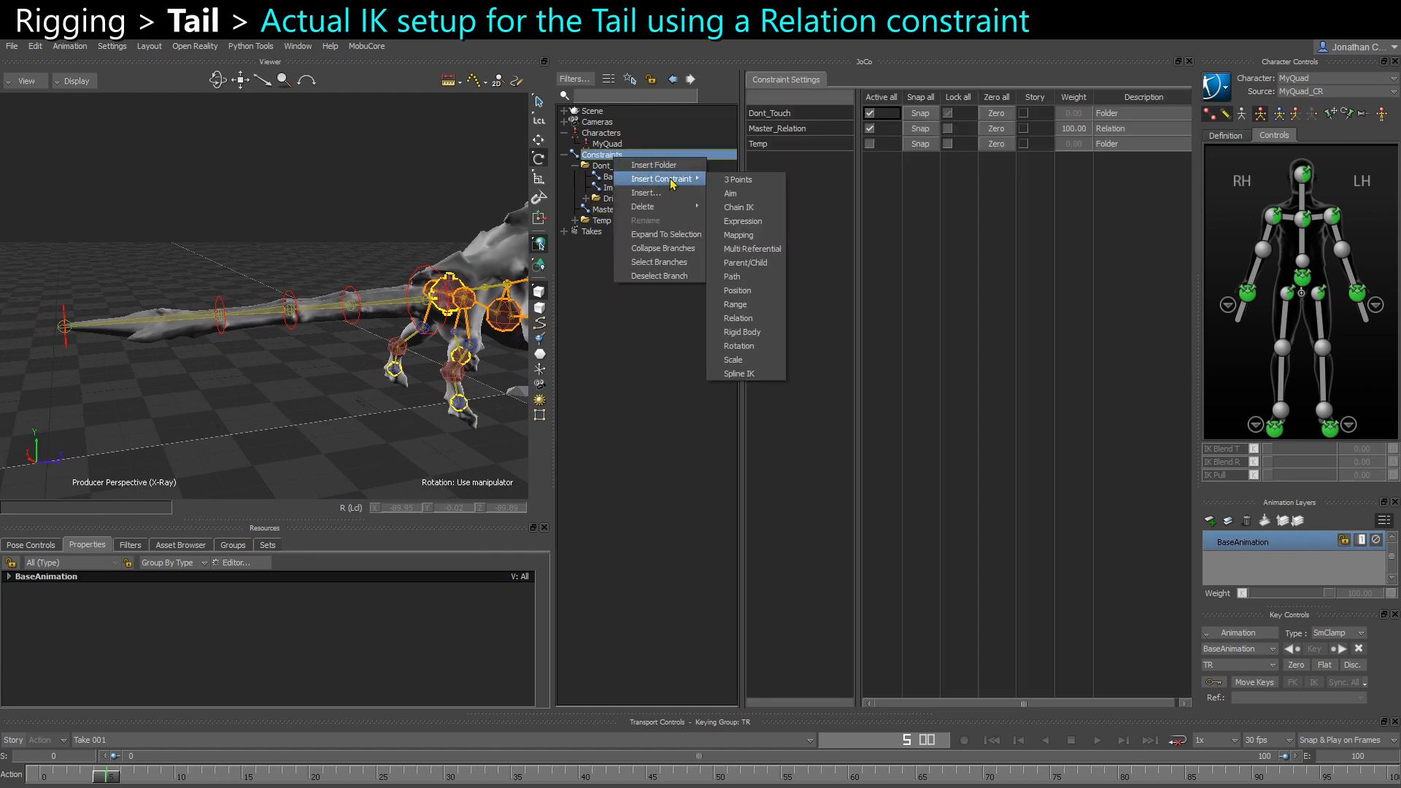
pyautogui.click(738, 319)
pyautogui.rightClick(605, 231)
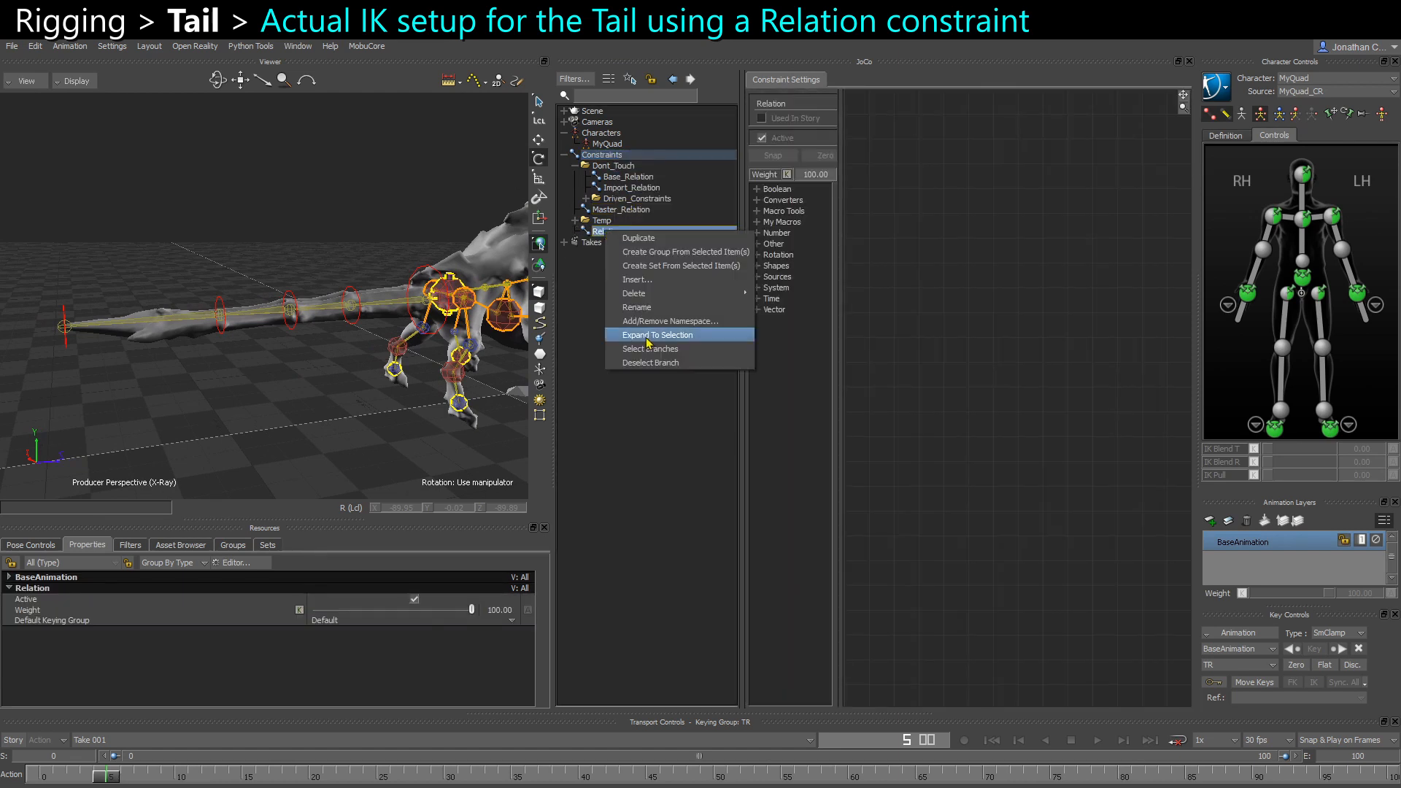
pyautogui.click(656, 308)
pyautogui.click(666, 240)
pyautogui.write('_')
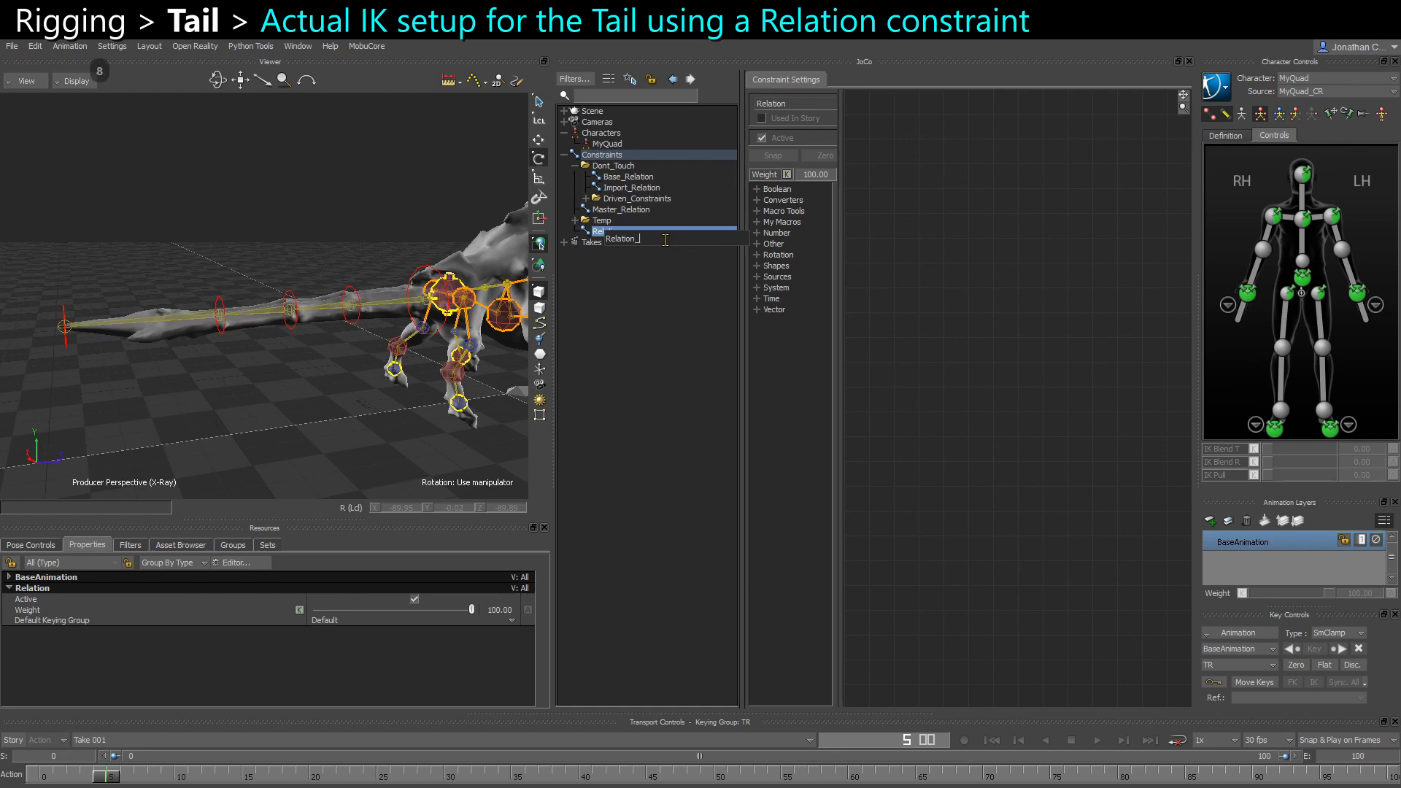
pyautogui.write('Tail_IK')
pyautogui.press('Return')
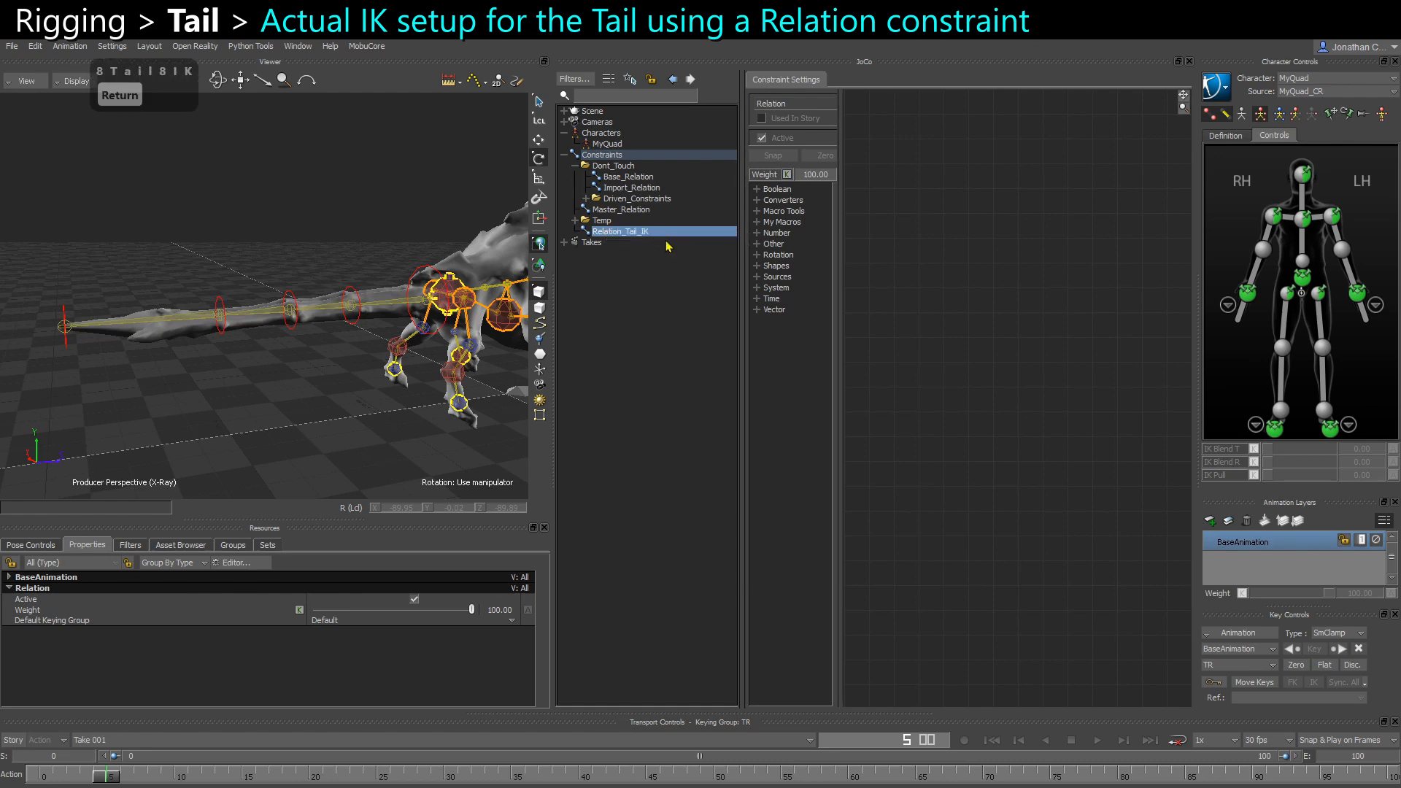
# Select the FK controls CTL_Tail_01 to CTL_Tail_05 and add them to the Relation_Tail_IK graph as receivers
pyautogui.hotkey('ctrl', 'w')
pyautogui.moveTo(239, 475); pyautogui.dragTo(280, 235)
pyautogui.hotkey('ctrl', 'w')
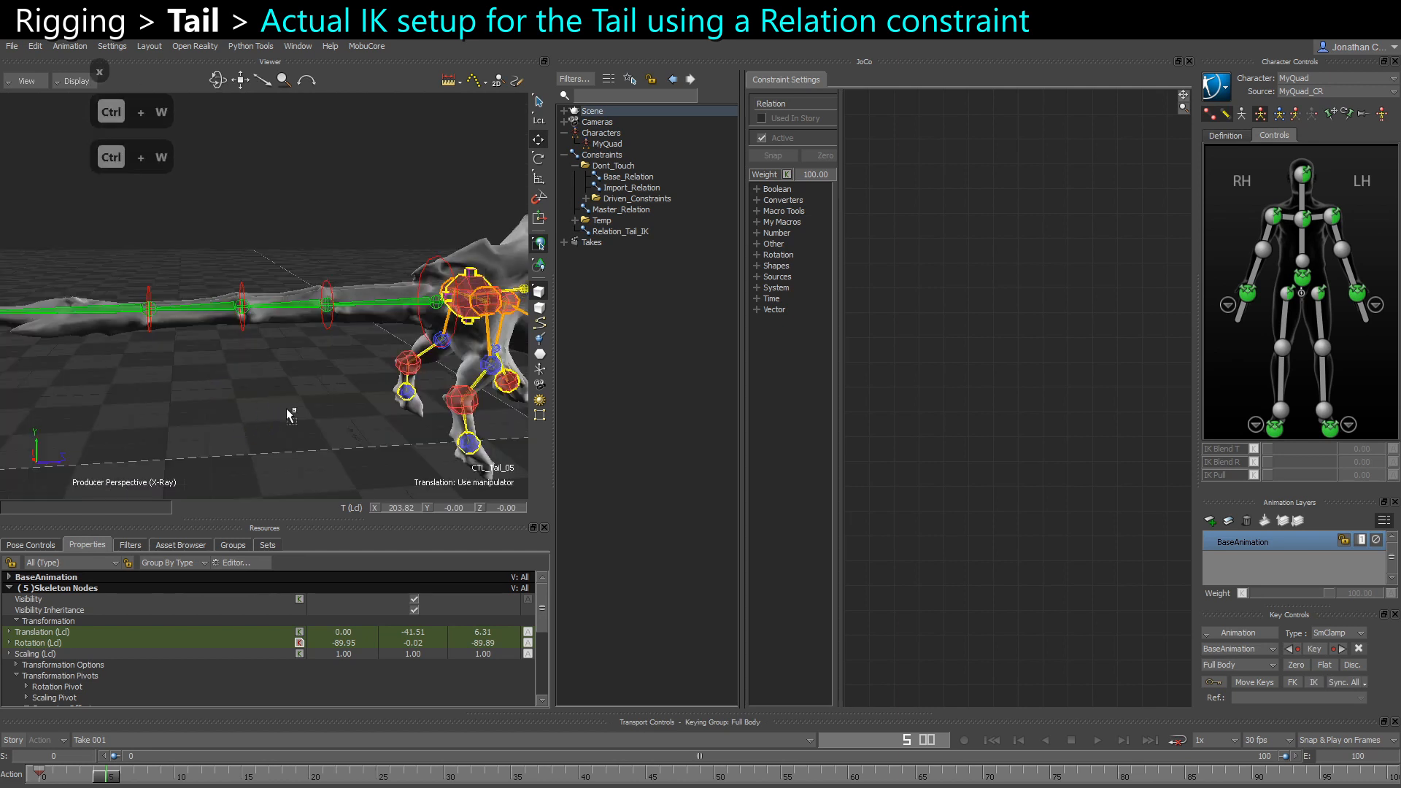
pyautogui.keyDown('alt'); pyautogui.moveTo(288, 412); pyautogui.dragTo(997, 316); pyautogui.keyUp('alt')
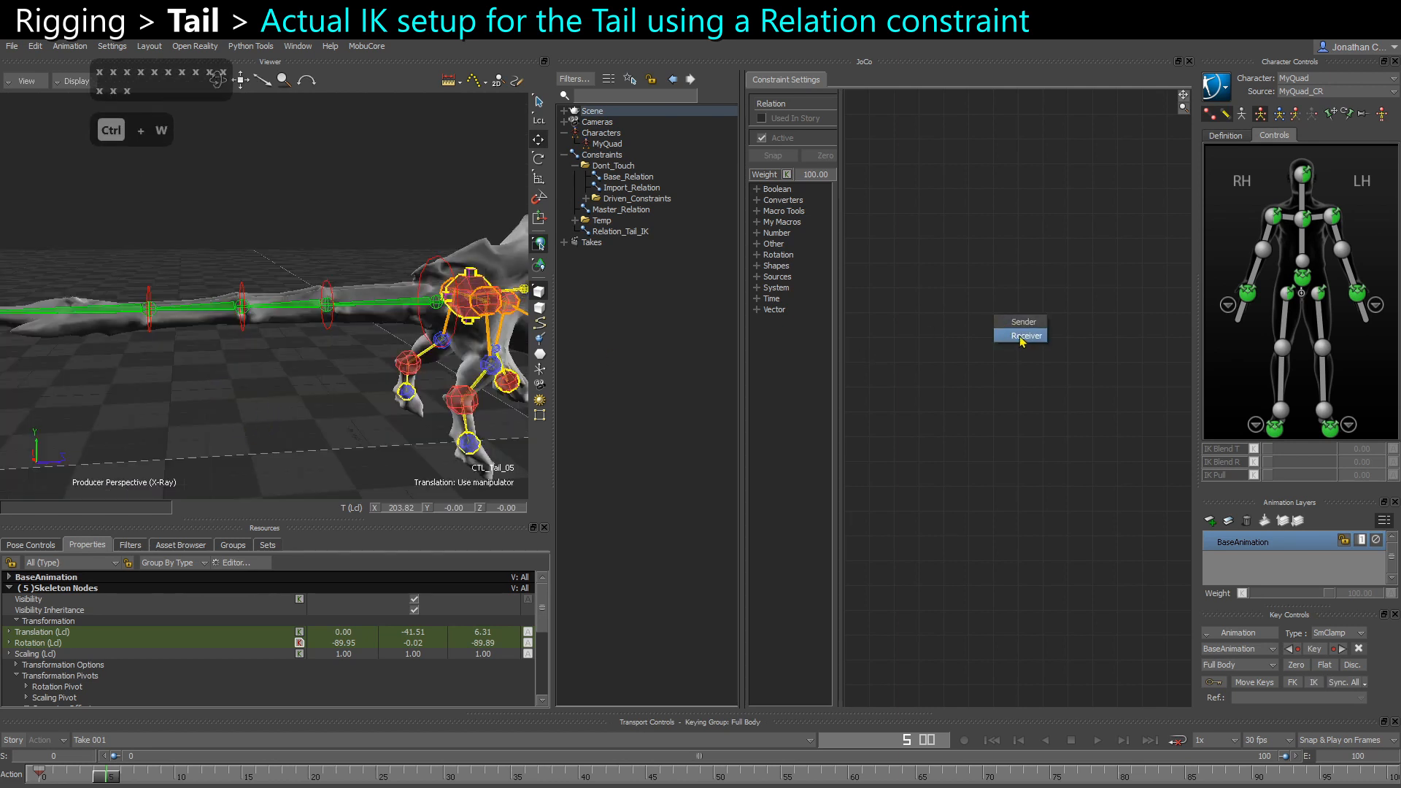
pyautogui.click(1022, 337)
# Collapse the Dont_Touch folder and move the five receiver boxes together toward the far side of the Relation_Tail_IK graph
pyautogui.click(617, 230)
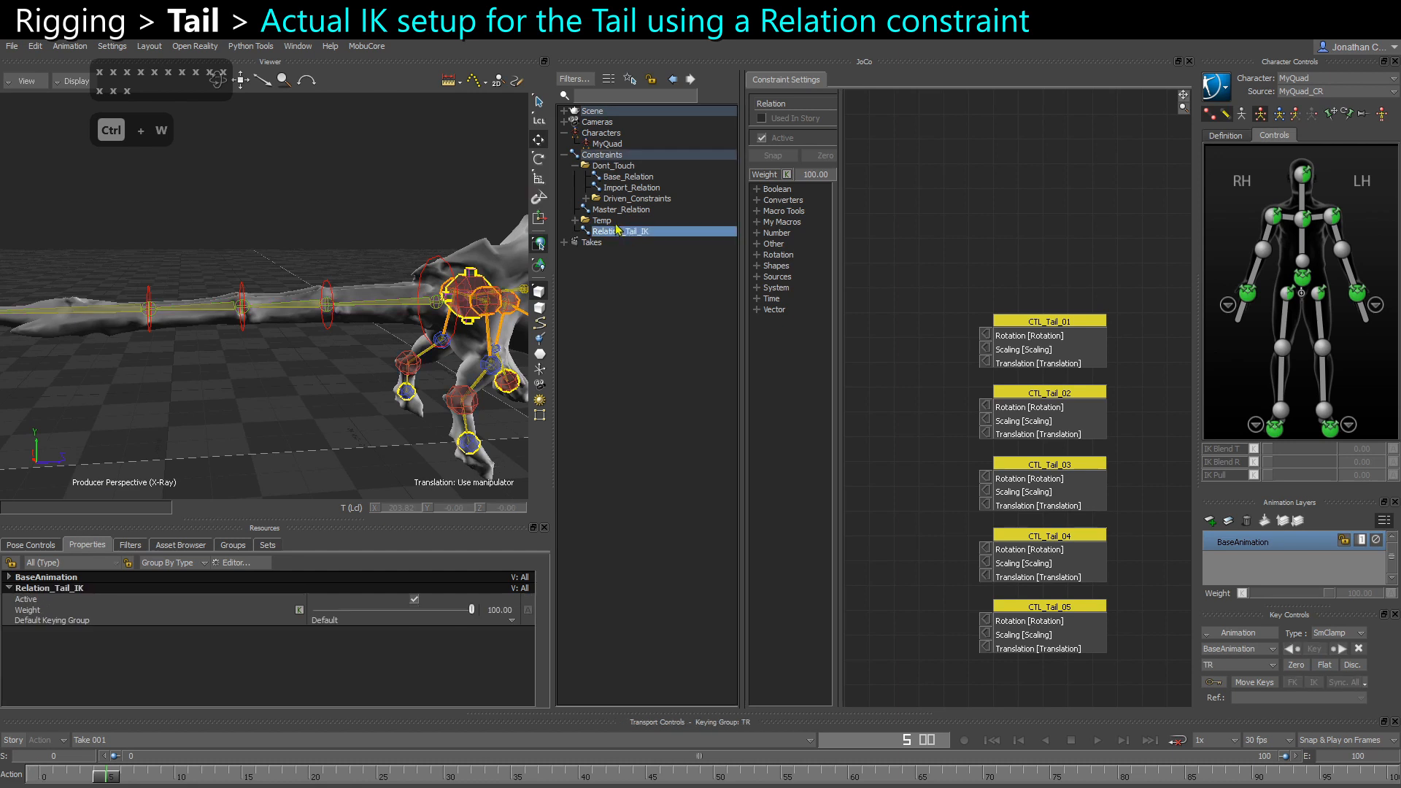
pyautogui.click(575, 165)
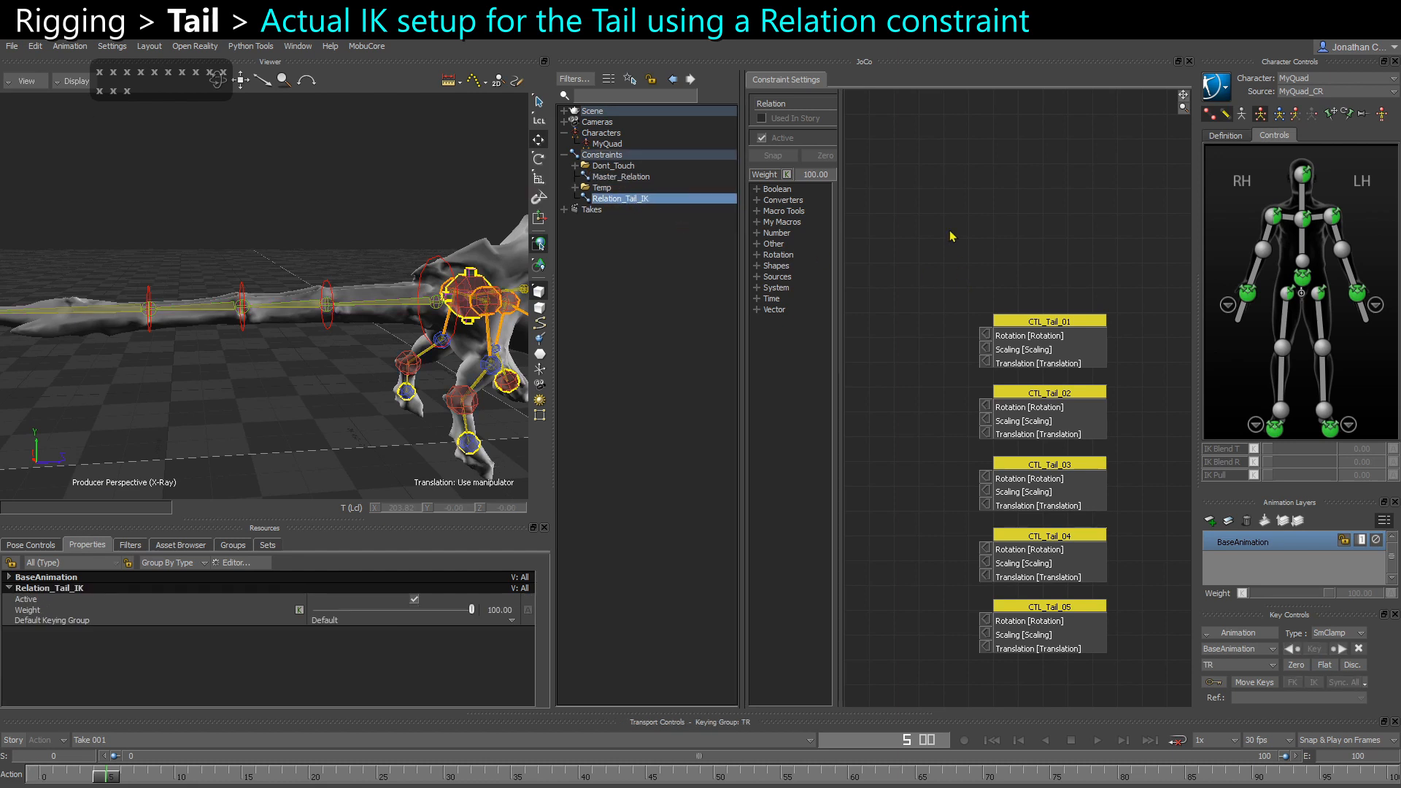
pyautogui.moveTo(951, 238); pyautogui.dragTo(1063, 723)
pyautogui.moveTo(1048, 607); pyautogui.dragTo(1120, 506)
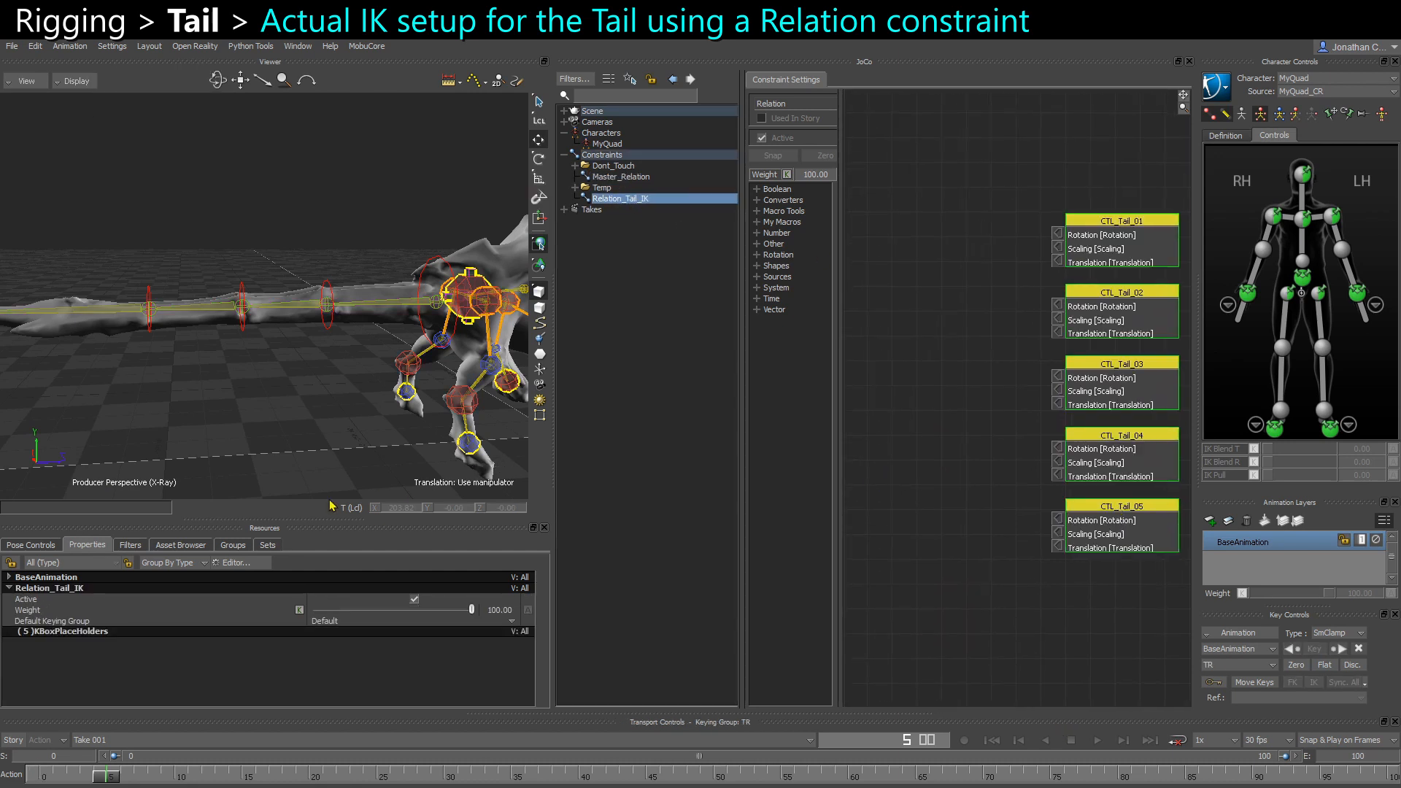
# Select the IK controls CTL_Tail_IK_02 to CTL_Tail_IK_06 and add them to the Relation_Tail_IK graph as senders, opposite the receivers
pyautogui.click(387, 413)
pyautogui.keyDown('ctrl'); pyautogui.keyDown('shift'); pyautogui.moveTo(397, 327); pyautogui.dragTo(401, 267); pyautogui.keyUp('shift'); pyautogui.keyUp('ctrl')
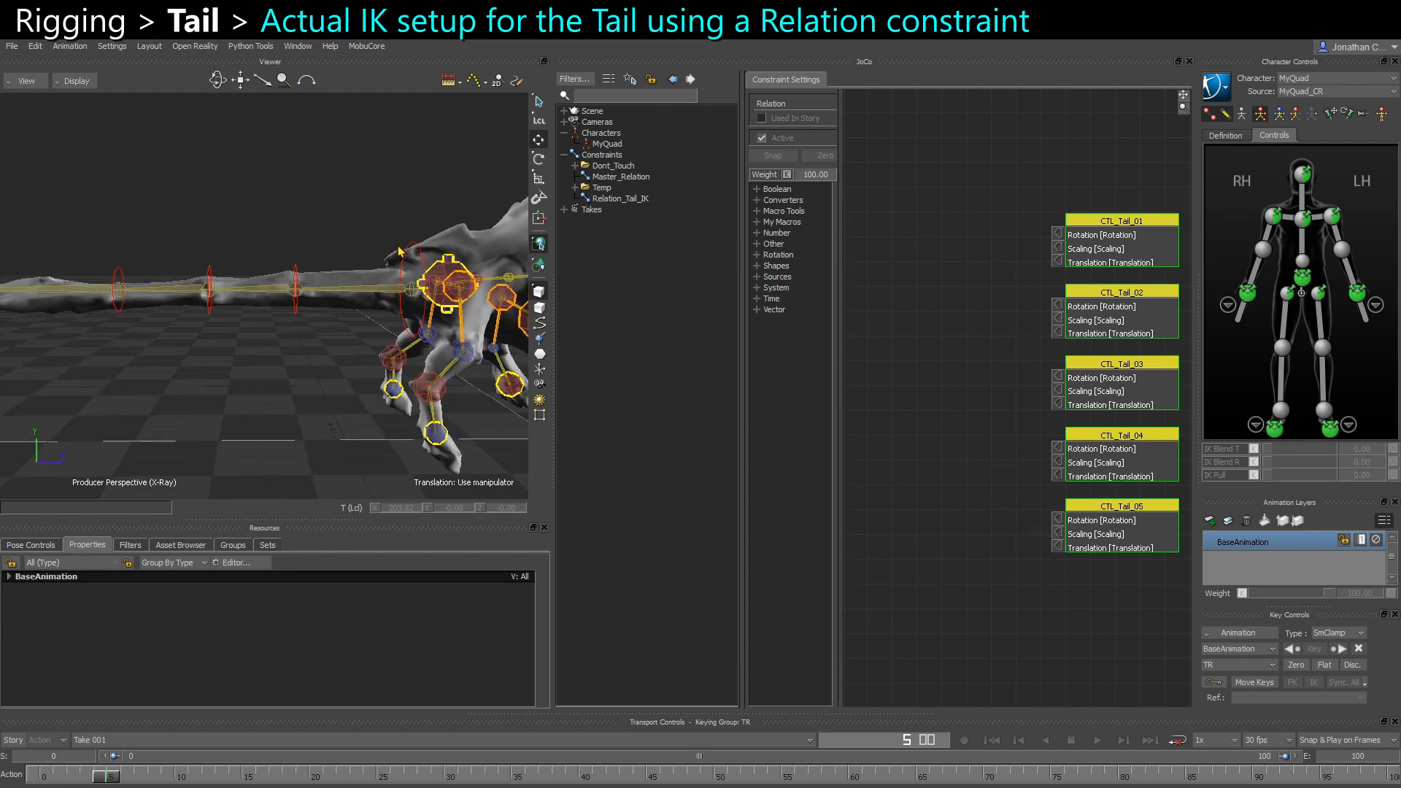
pyautogui.click(405, 254)
pyautogui.keyDown('shift'); pyautogui.click(303, 284); pyautogui.keyUp('shift')
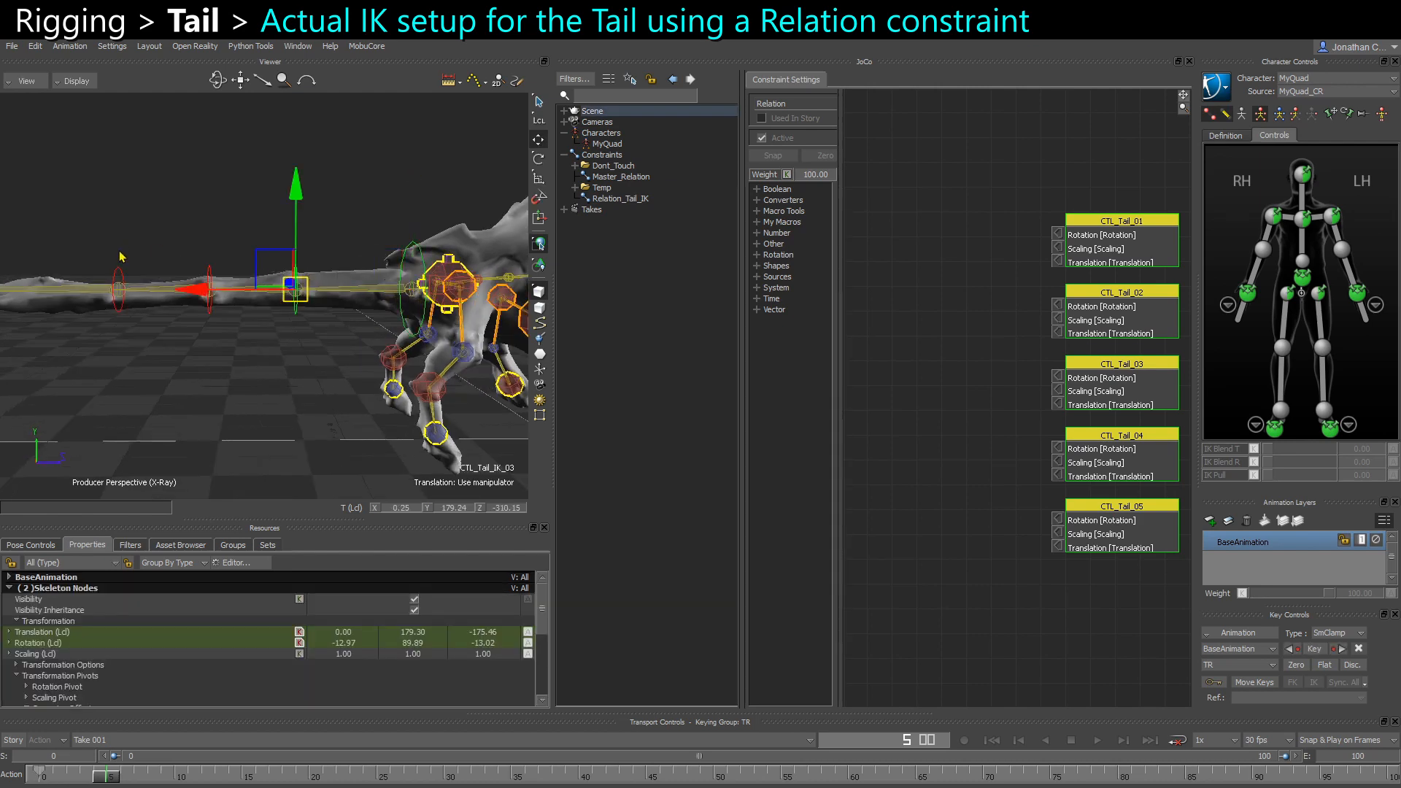
pyautogui.keyDown('shift'); pyautogui.moveTo(219, 281); pyautogui.dragTo(221, 291); pyautogui.keyUp('shift')
pyautogui.keyDown('shift'); pyautogui.moveTo(116, 278); pyautogui.dragTo(214, 269); pyautogui.keyUp('shift')
pyautogui.scroll(4, 212, 269)
pyautogui.keyDown('shift'); pyautogui.moveTo(63, 235); pyautogui.dragTo(175, 343); pyautogui.keyUp('shift')
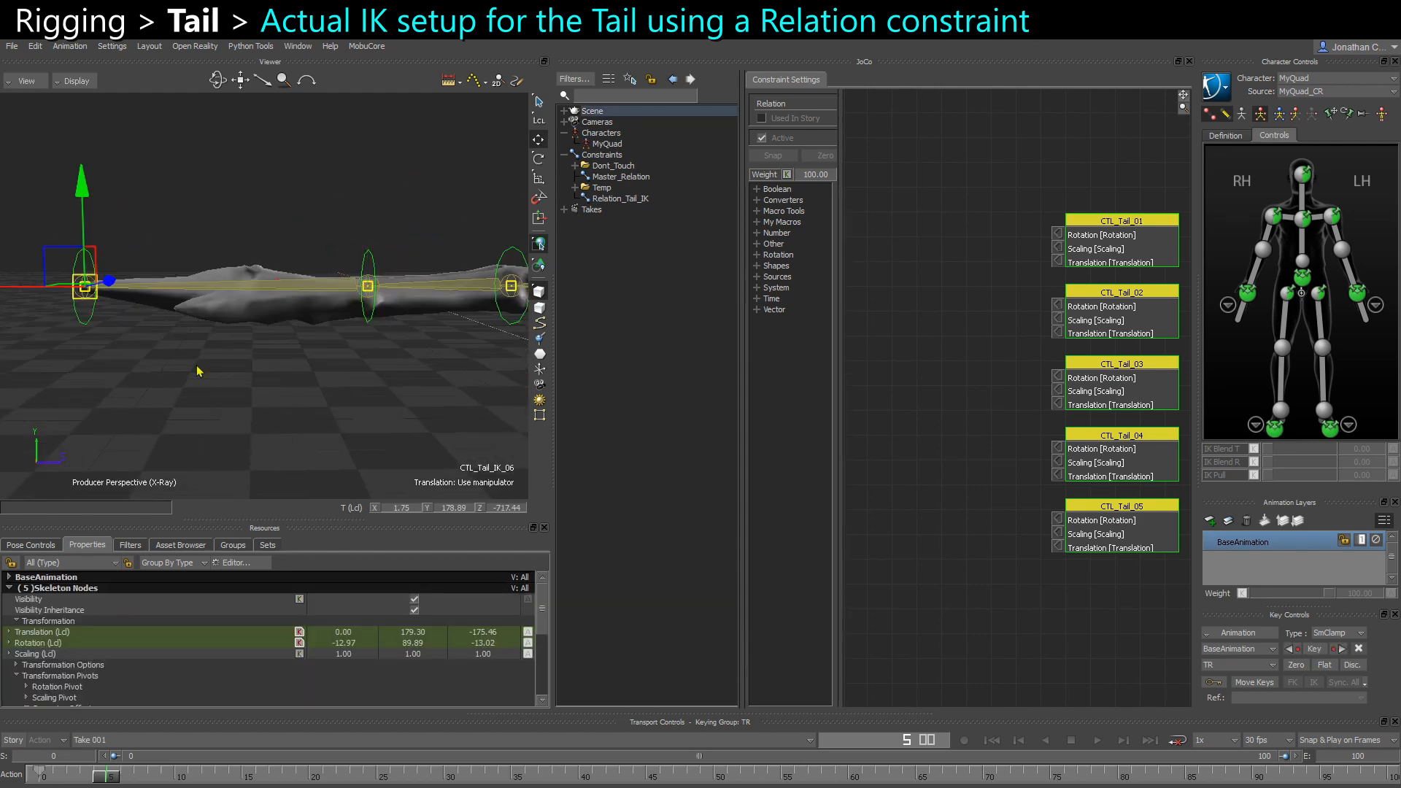
pyautogui.scroll(-2, 205, 364)
pyautogui.keyDown('alt'); pyautogui.moveTo(241, 434); pyautogui.dragTo(947, 371); pyautogui.keyUp('alt')
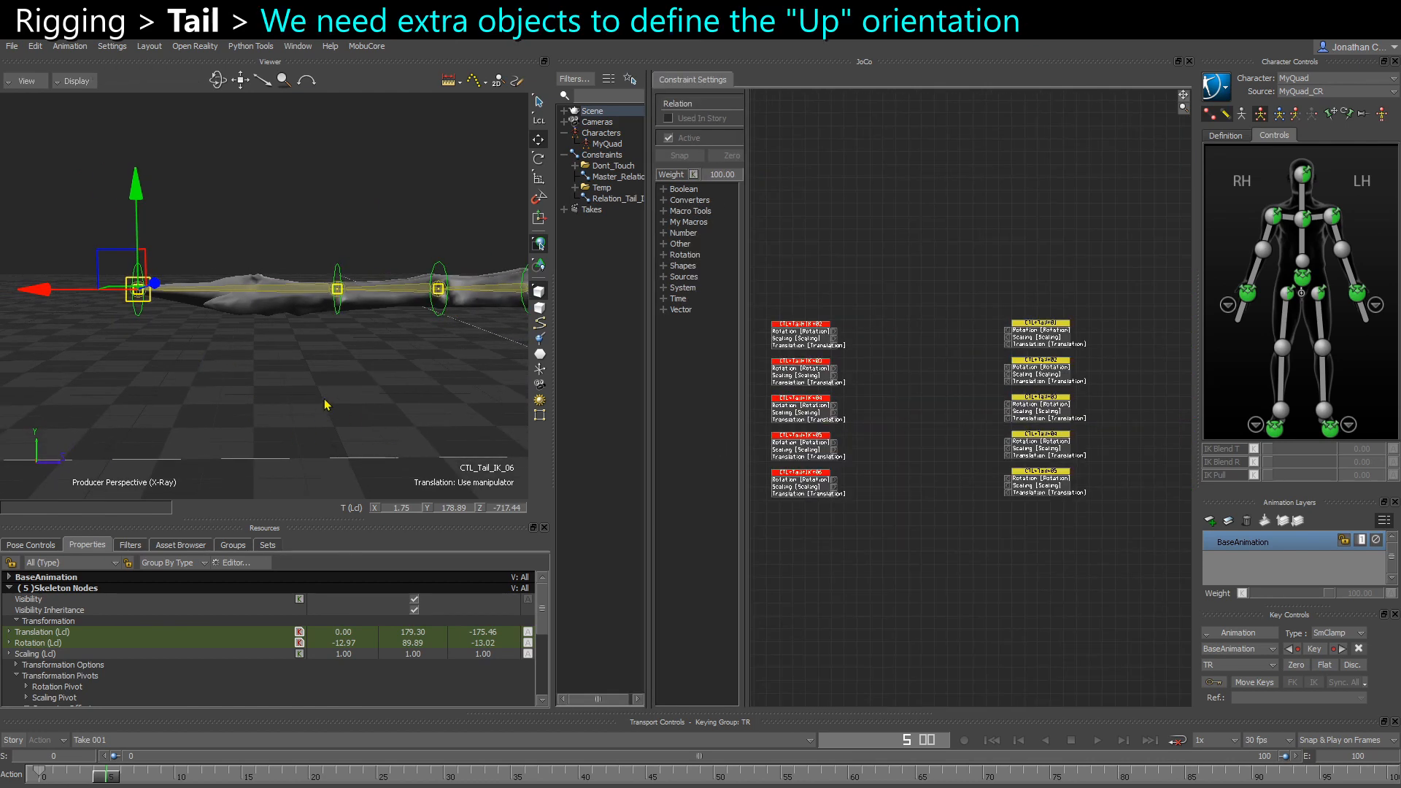
pyautogui.keyDown('shift'); pyautogui.moveTo(326, 404); pyautogui.dragTo(403, 350); pyautogui.keyUp('shift')
pyautogui.click(322, 434)
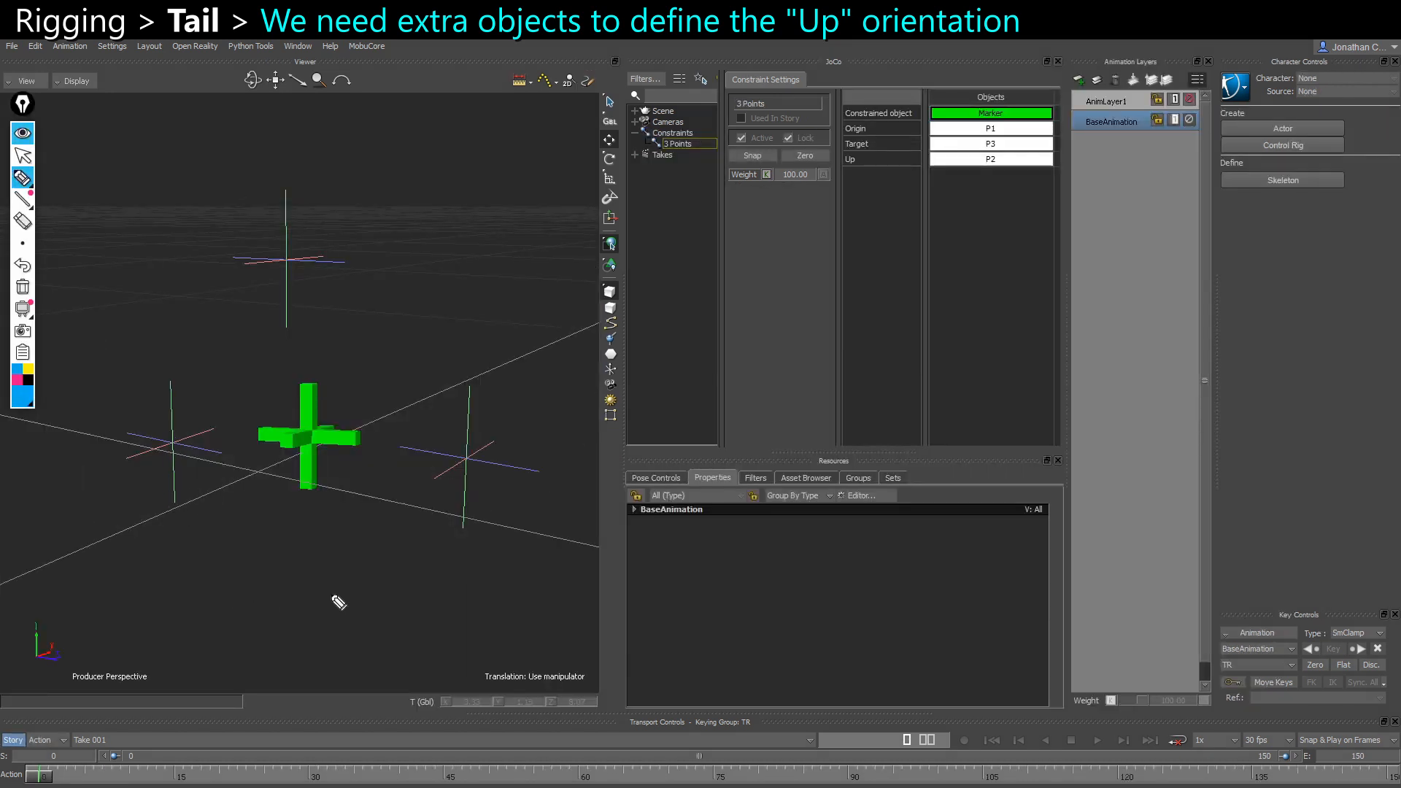
# Annotate the example scene with a yellow bone outline over the marker and a pink circle around the null at its thick end
pyautogui.click(30, 373)
pyautogui.moveTo(237, 439)
pyautogui.mouseDown()
pyautogui.moveTo(248, 475)
pyautogui.moveTo(425, 456)
pyautogui.moveTo(266, 405)
pyautogui.moveTo(232, 438)
pyautogui.mouseUp()
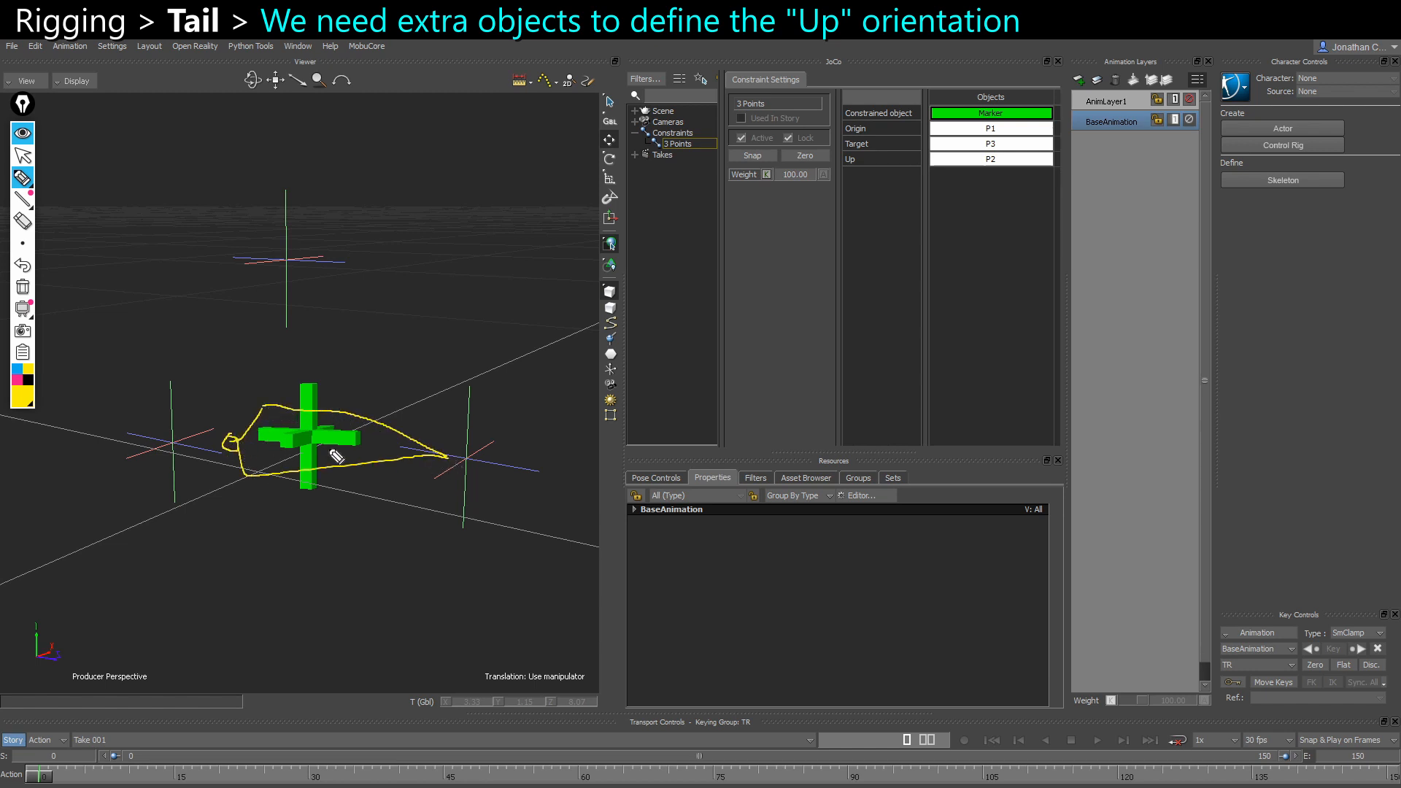
pyautogui.click(16, 381)
pyautogui.moveTo(226, 430)
pyautogui.mouseDown()
pyautogui.moveTo(175, 394)
pyautogui.moveTo(166, 490)
pyautogui.moveTo(228, 473)
pyautogui.moveTo(230, 450)
pyautogui.mouseUp()
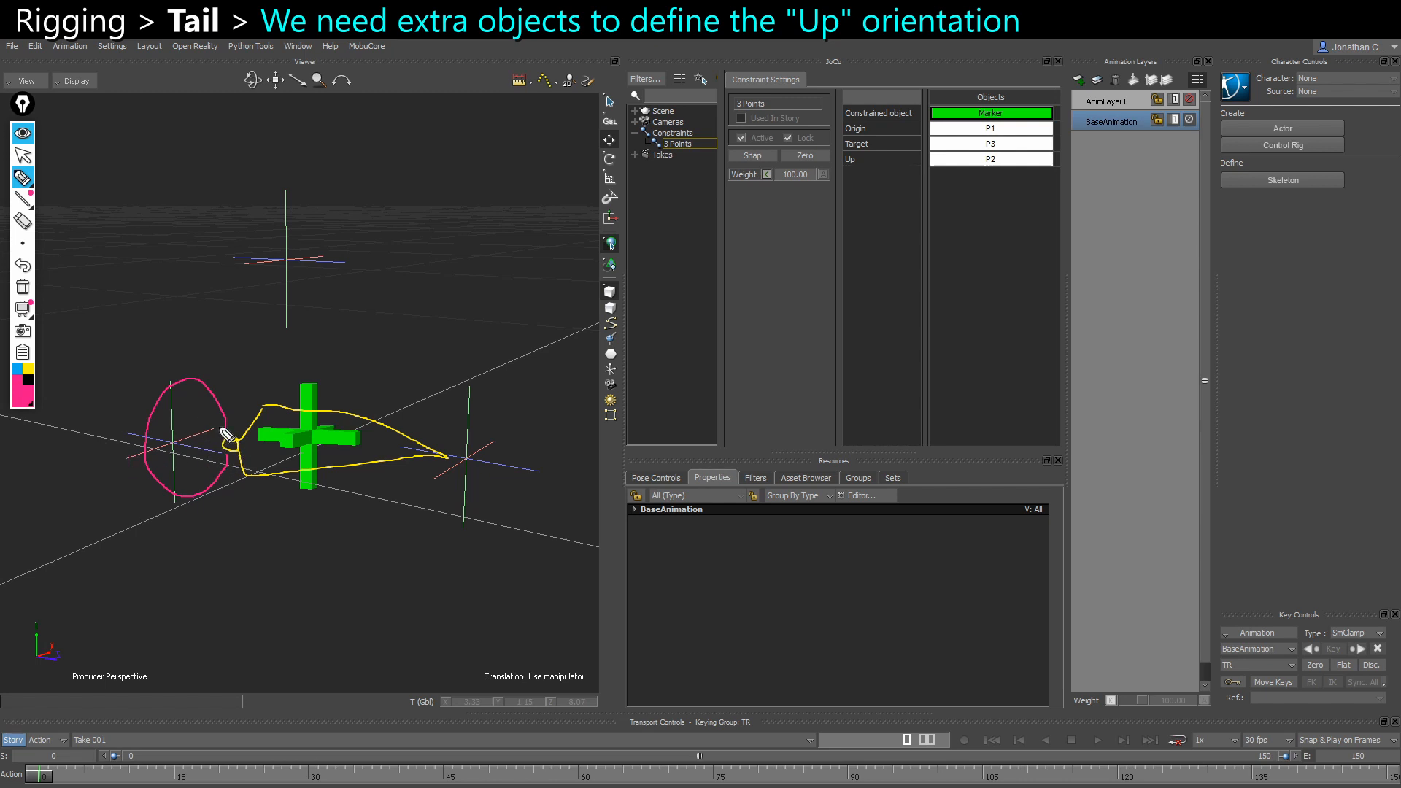
# Circle the second null in pink, outline a second yellow bone extending from it, and circle that bone's tip in pink
pyautogui.moveTo(482, 471)
pyautogui.mouseDown()
pyautogui.moveTo(454, 523)
pyautogui.moveTo(442, 397)
pyautogui.moveTo(479, 429)
pyautogui.moveTo(479, 470)
pyautogui.mouseUp()
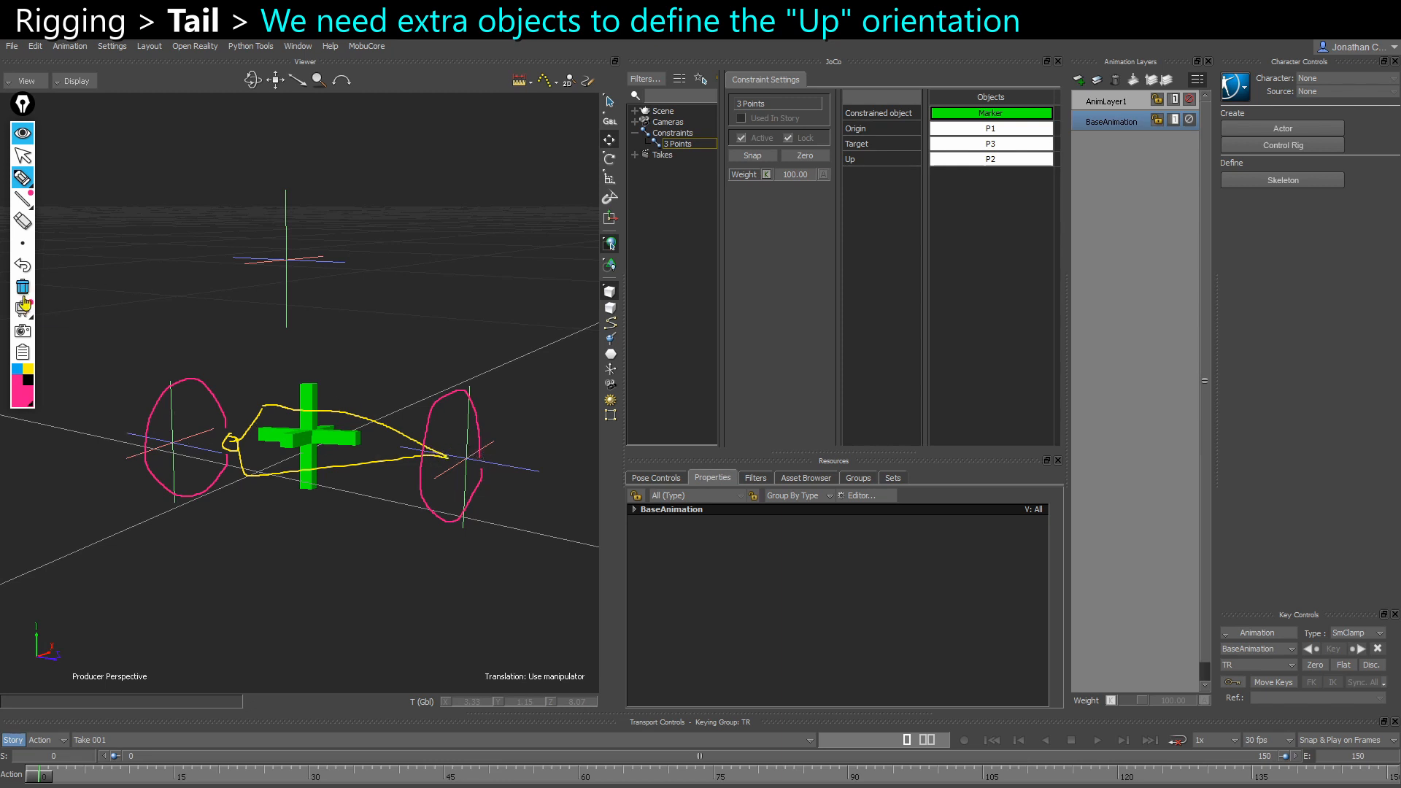
pyautogui.click(28, 371)
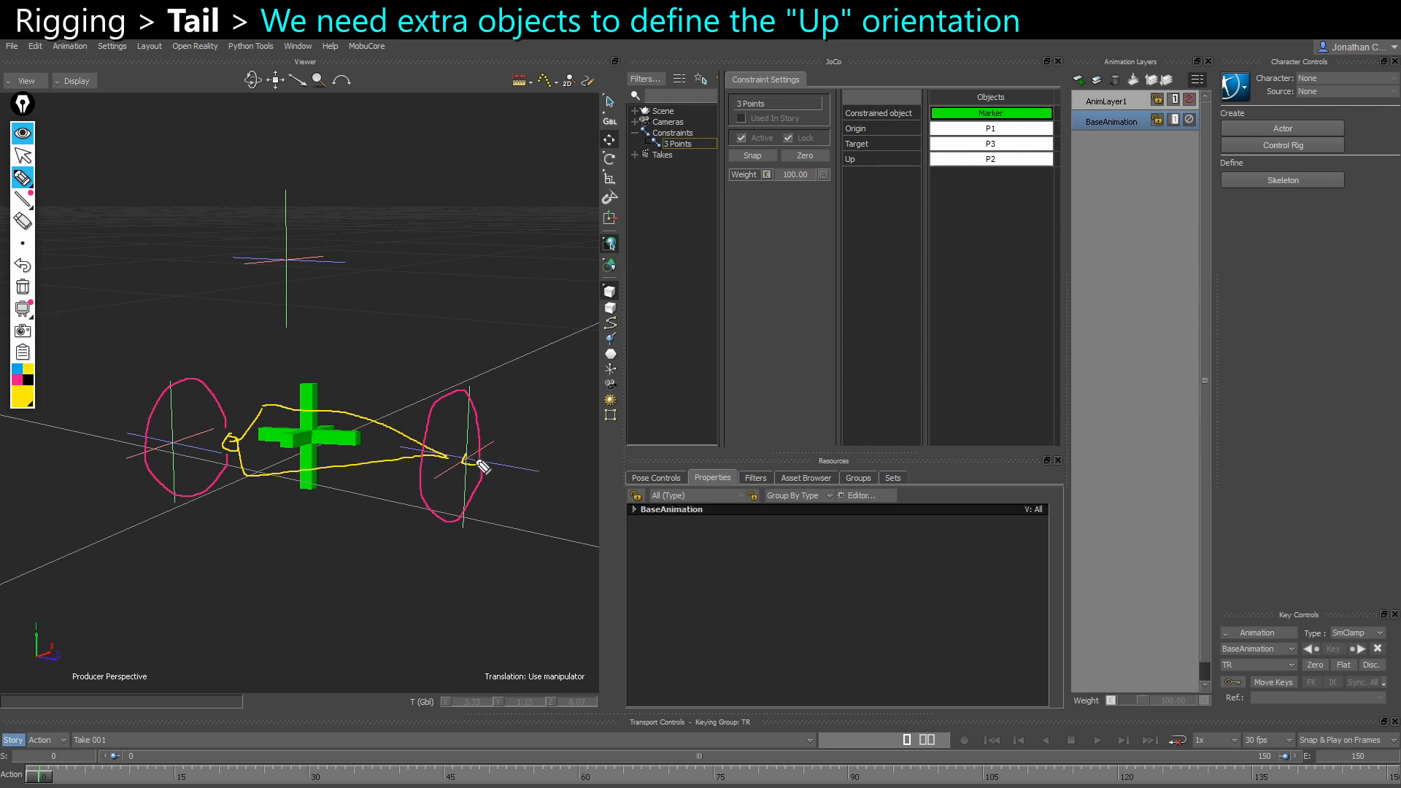
pyautogui.moveTo(475, 460)
pyautogui.mouseDown()
pyautogui.moveTo(628, 465)
pyautogui.moveTo(502, 485)
pyautogui.moveTo(628, 467)
pyautogui.mouseUp()
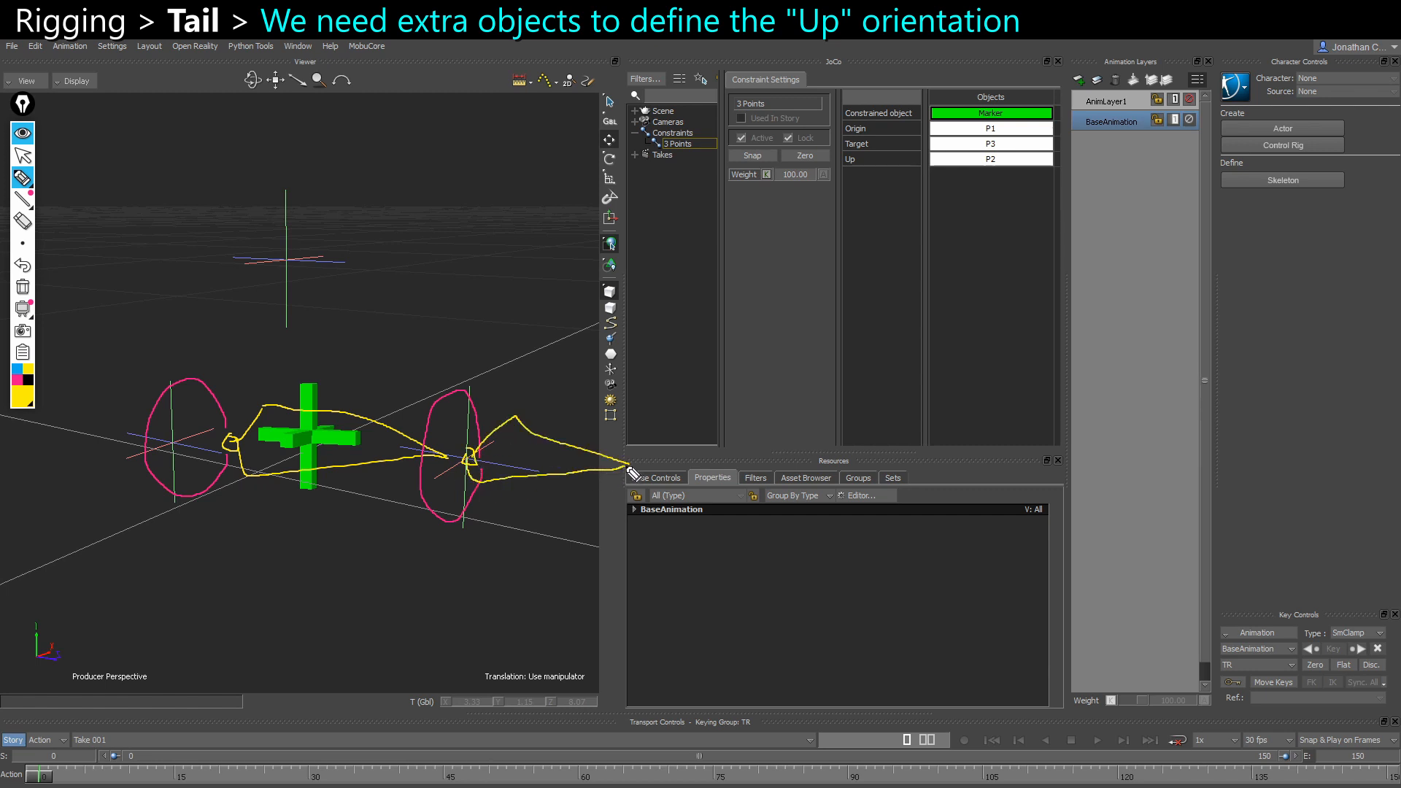
pyautogui.click(16, 380)
pyautogui.moveTo(634, 475)
pyautogui.mouseDown()
pyautogui.moveTo(650, 416)
pyautogui.moveTo(585, 502)
pyautogui.moveTo(655, 488)
pyautogui.moveTo(645, 463)
pyautogui.mouseUp()
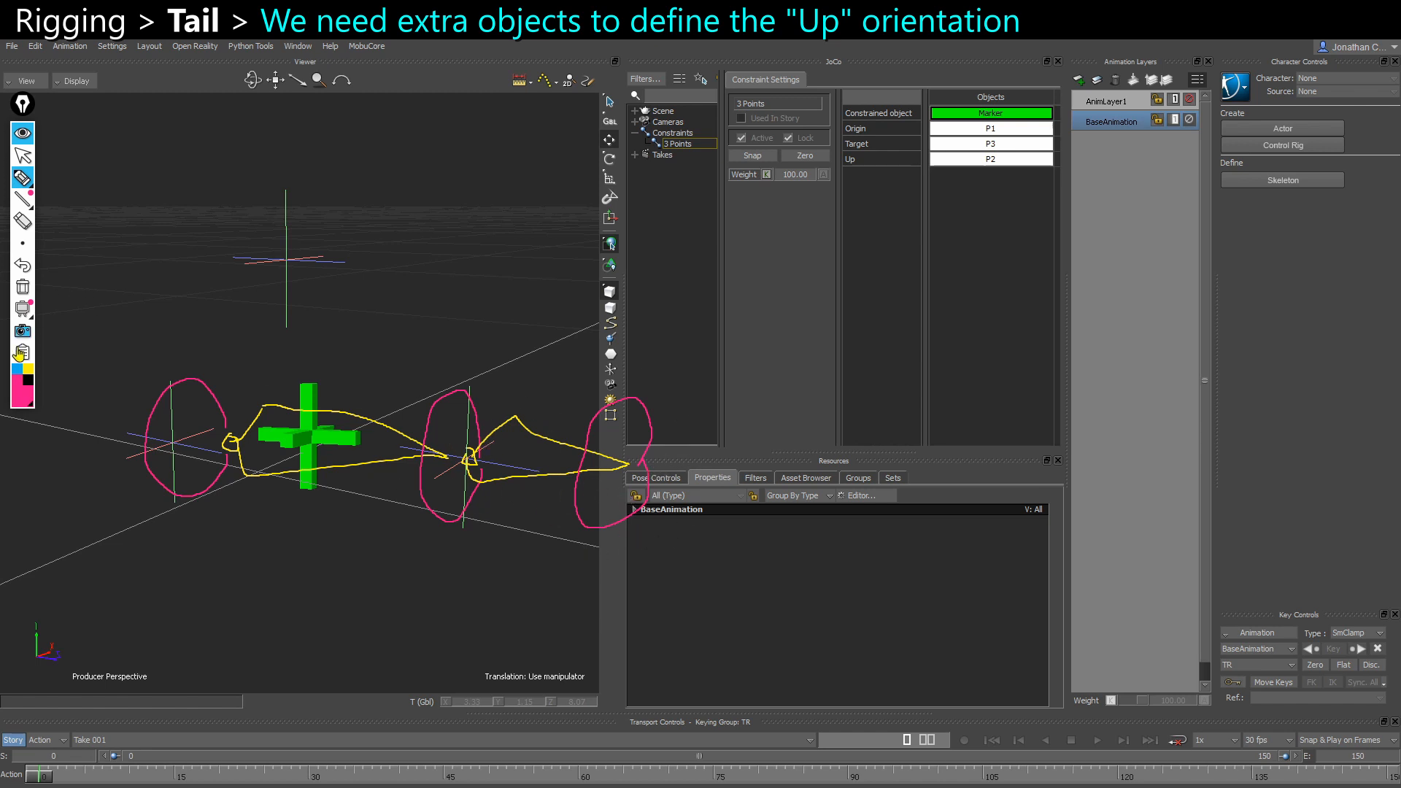
# Select the P2 null that serves as the Up object and shift it slightly above the marker
pyautogui.click(22, 155)
pyautogui.click(290, 262)
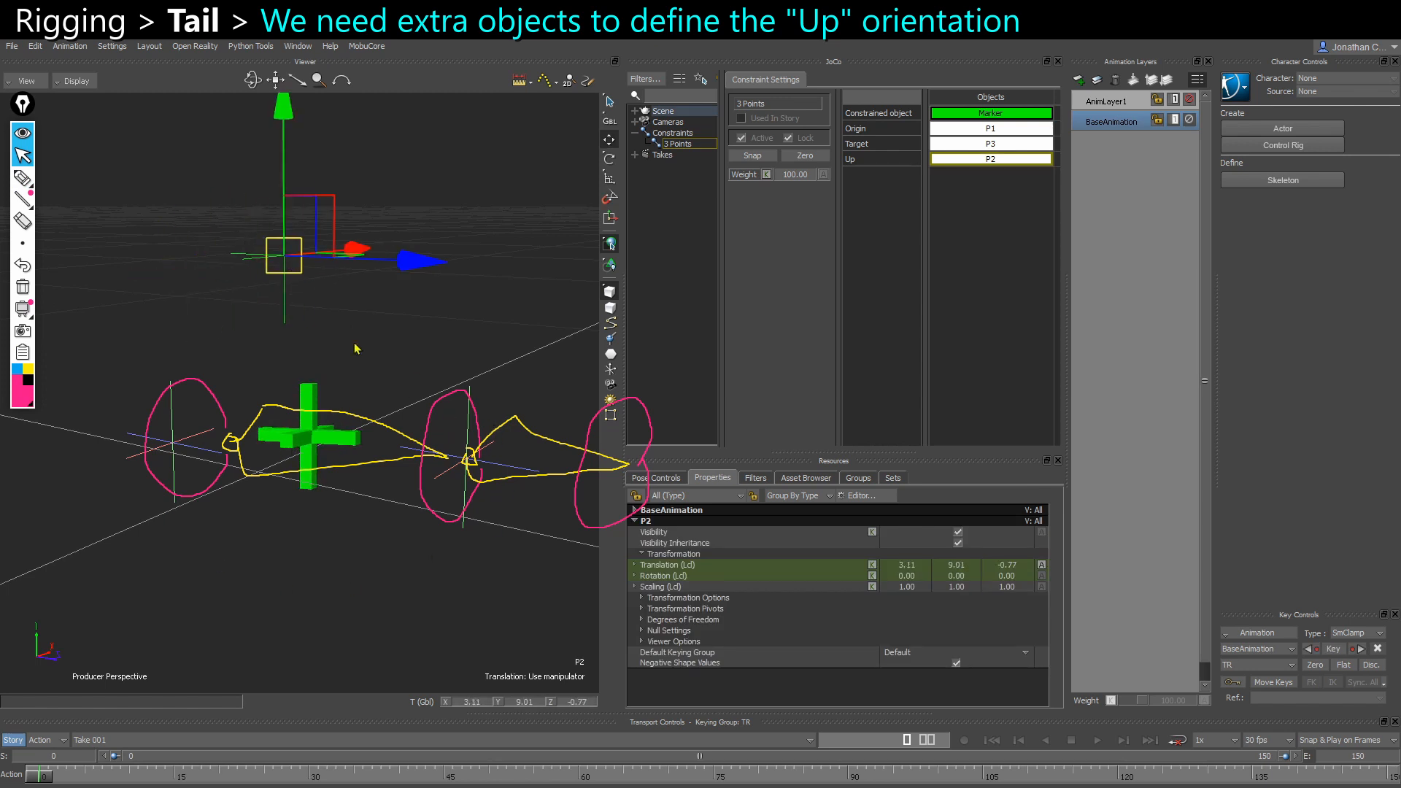
pyautogui.moveTo(298, 269)
pyautogui.mouseDown()
pyautogui.moveTo(274, 270)
pyautogui.moveTo(353, 265)
pyautogui.moveTo(337, 243)
pyautogui.moveTo(310, 265)
pyautogui.mouseUp()
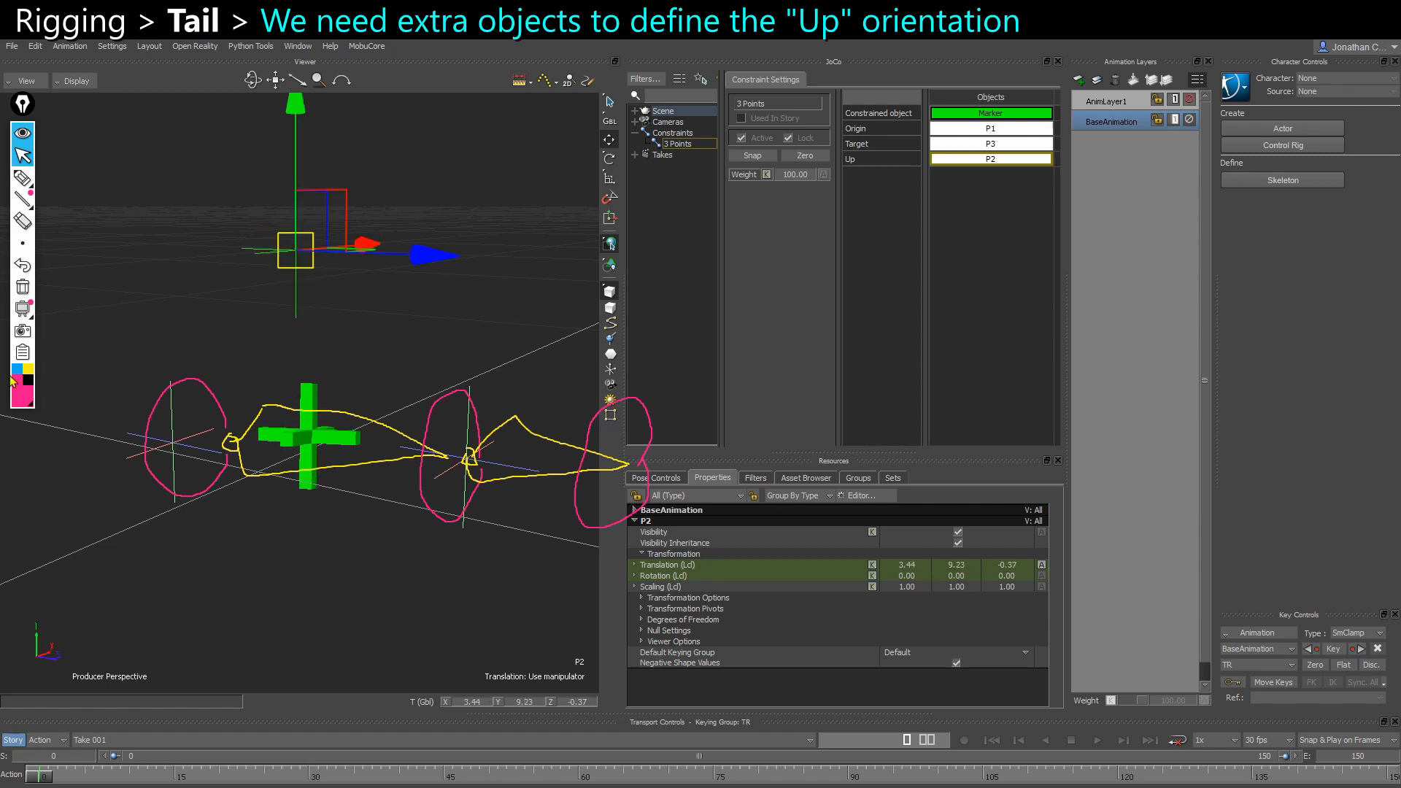
# Draw a blue dashed line rising from the first circled null, topped with a cross for its Up object
pyautogui.click(18, 370)
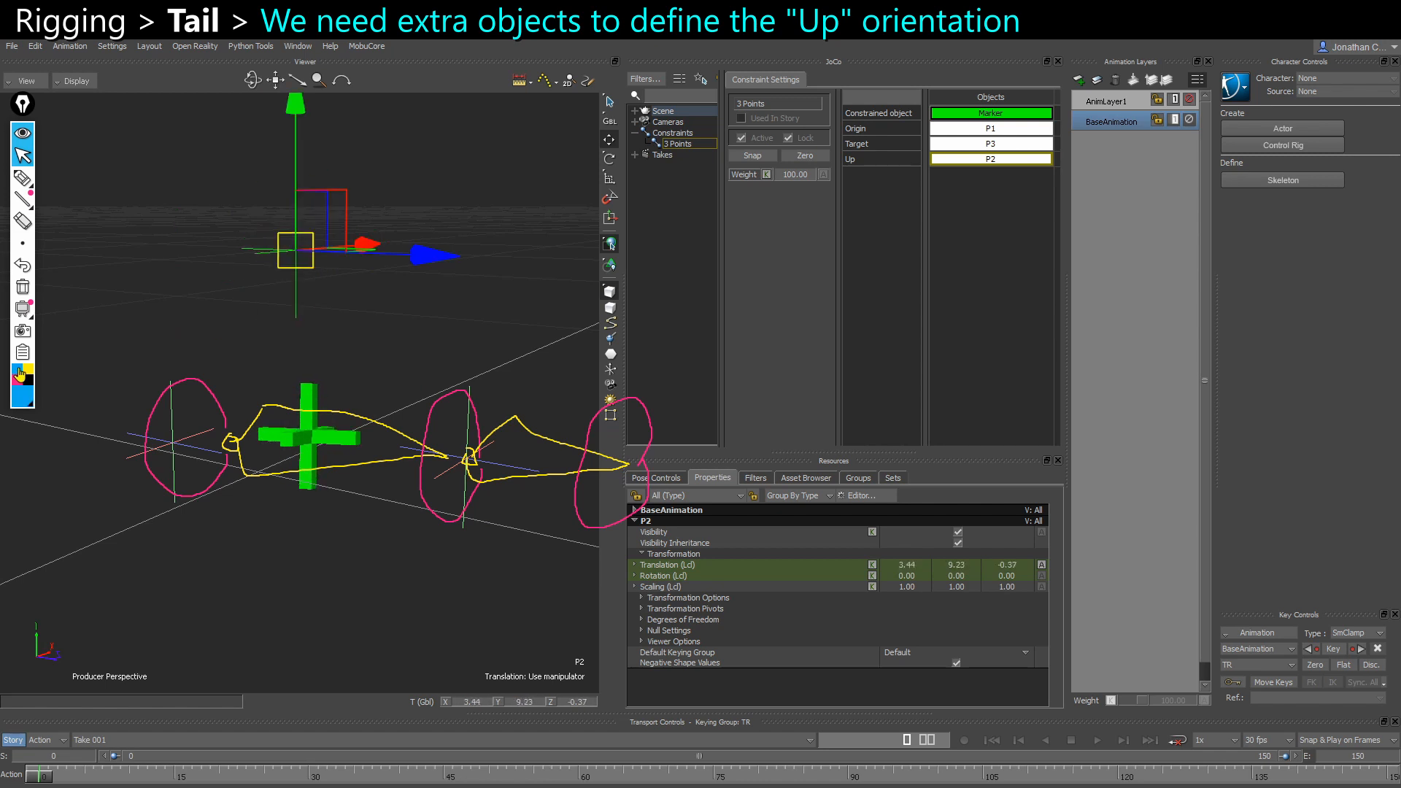
pyautogui.click(23, 177)
pyautogui.moveTo(175, 432); pyautogui.dragTo(172, 364)
pyautogui.moveTo(171, 350); pyautogui.dragTo(171, 339)
pyautogui.moveTo(175, 325)
pyautogui.mouseDown()
pyautogui.moveTo(174, 290)
pyautogui.moveTo(195, 304)
pyautogui.moveTo(175, 300)
pyautogui.mouseUp()
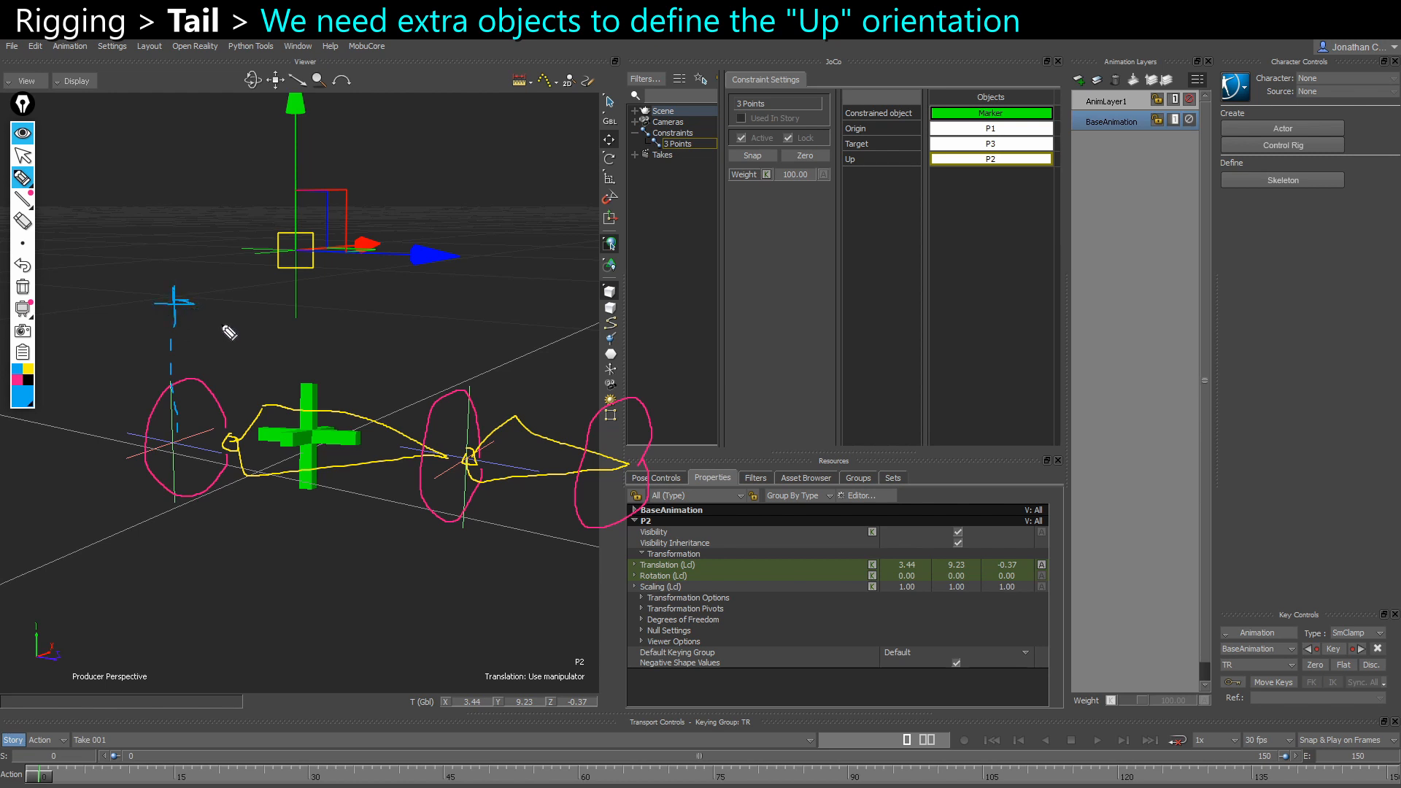
# Draw a matching blue dashed line and cross above the second null, plus arrows from both crosses down to their circles
pyautogui.moveTo(466, 444); pyautogui.dragTo(465, 418)
pyautogui.moveTo(464, 405); pyautogui.dragTo(458, 390)
pyautogui.moveTo(457, 376); pyautogui.dragTo(459, 301)
pyautogui.moveTo(480, 316); pyautogui.dragTo(446, 314)
pyautogui.moveTo(173, 285); pyautogui.dragTo(174, 317)
pyautogui.moveTo(155, 309)
pyautogui.mouseDown()
pyautogui.moveTo(132, 365)
pyautogui.moveTo(146, 419)
pyautogui.moveTo(152, 392)
pyautogui.mouseUp()
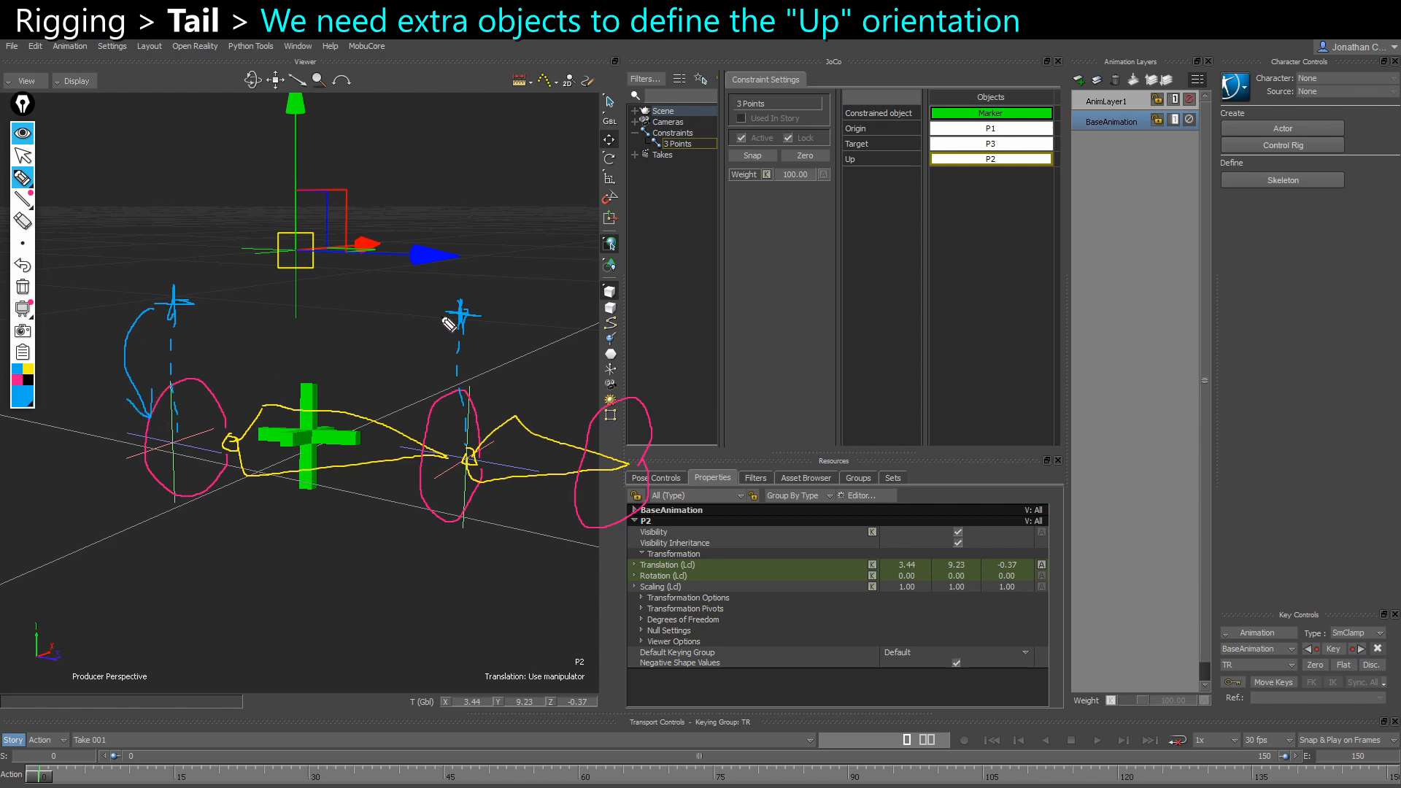
pyautogui.moveTo(446, 315)
pyautogui.mouseDown()
pyautogui.moveTo(423, 329)
pyautogui.moveTo(412, 419)
pyautogui.mouseUp()
pyautogui.moveTo(413, 418); pyautogui.dragTo(420, 391)
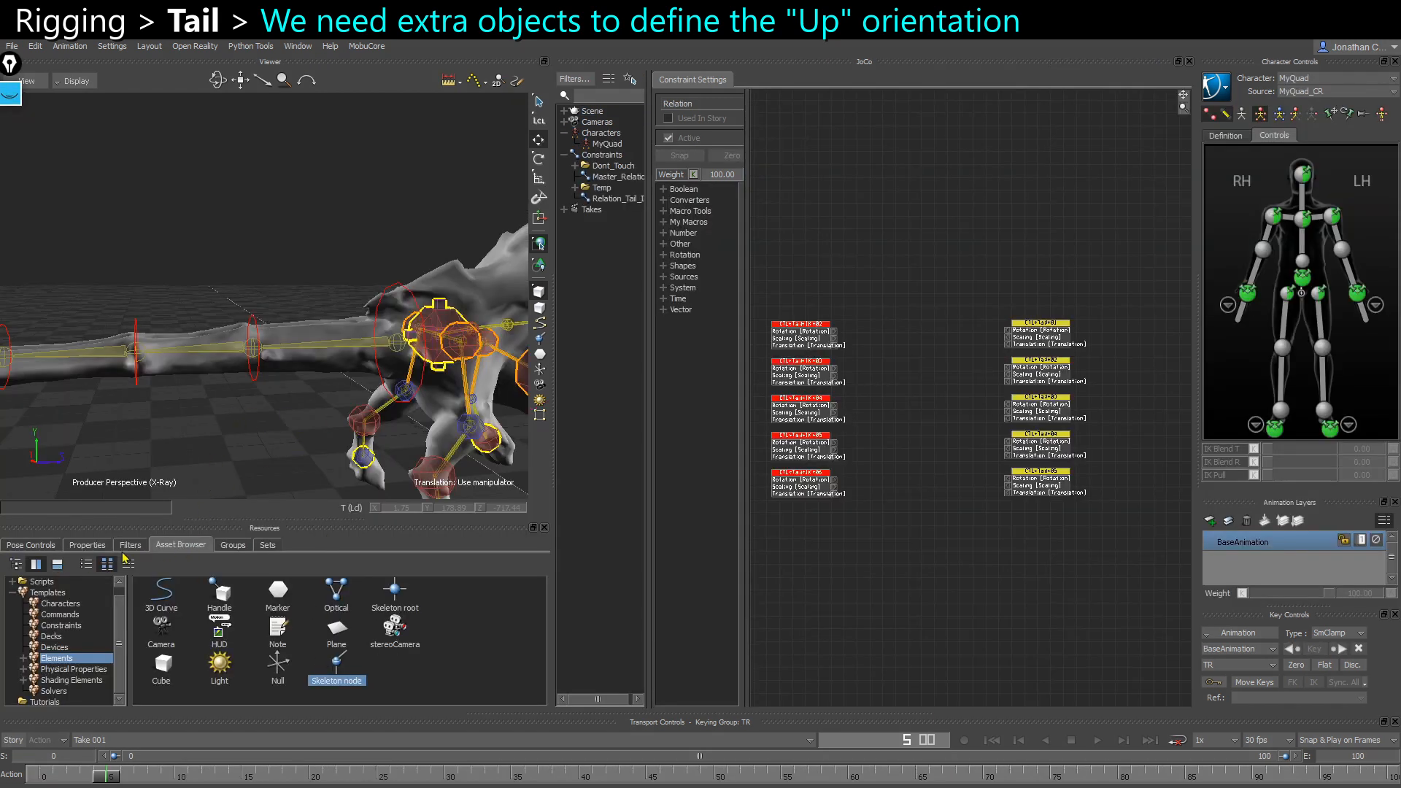
# Add a Null element to the quadruped scene and parent it to CTL_Tail_IK_01
pyautogui.moveTo(276, 673); pyautogui.dragTo(301, 491)
pyautogui.hotkey('ctrl', 'w')
pyautogui.keyDown('ctrl'); pyautogui.moveTo(370, 349); pyautogui.dragTo(257, 422); pyautogui.keyUp('ctrl')
pyautogui.keyDown('shift'); pyautogui.moveTo(478, 321); pyautogui.dragTo(312, 416); pyautogui.keyUp('shift')
pyautogui.keyDown('shift'); pyautogui.moveTo(469, 368); pyautogui.dragTo(404, 353); pyautogui.keyUp('shift')
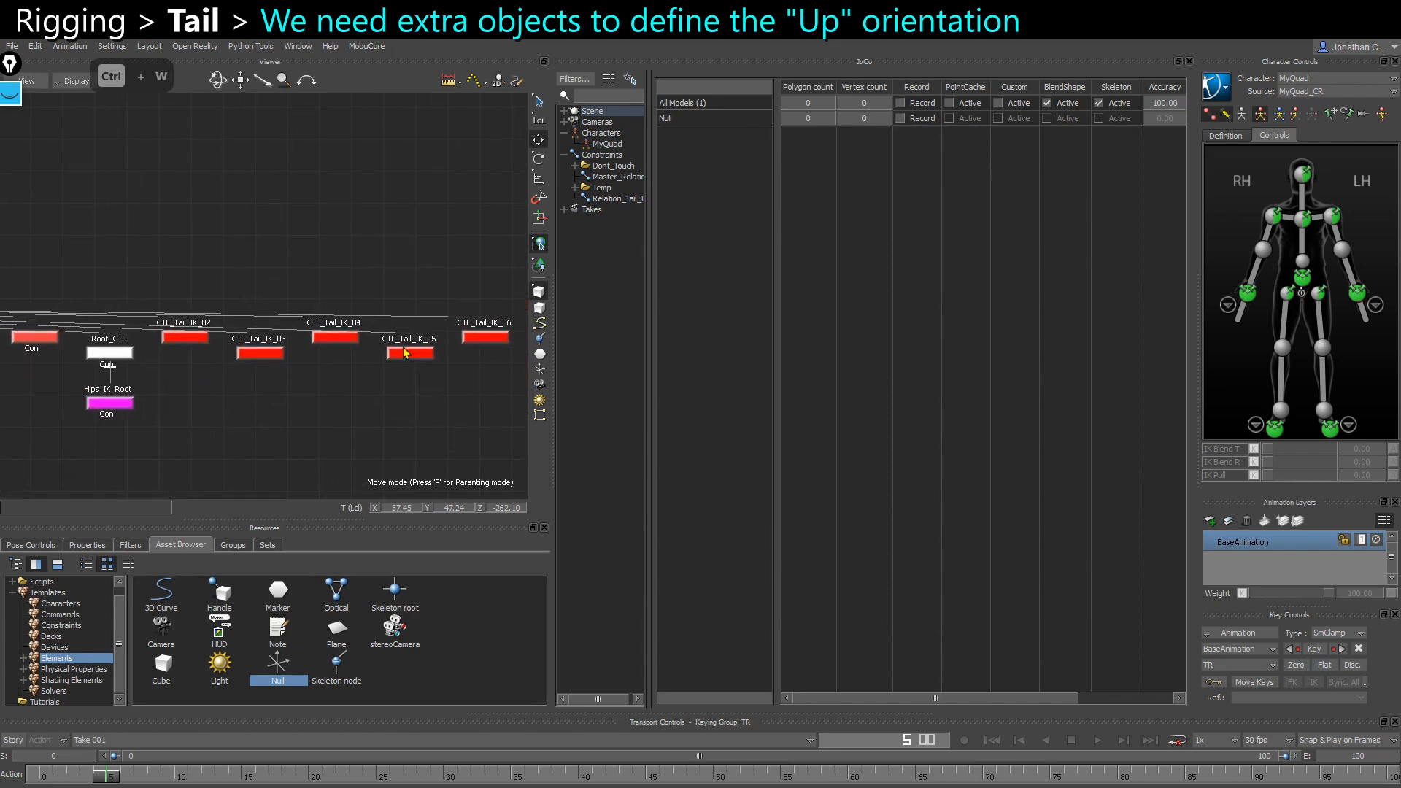
pyautogui.press('x')
pyautogui.moveTo(193, 386); pyautogui.dragTo(192, 337)
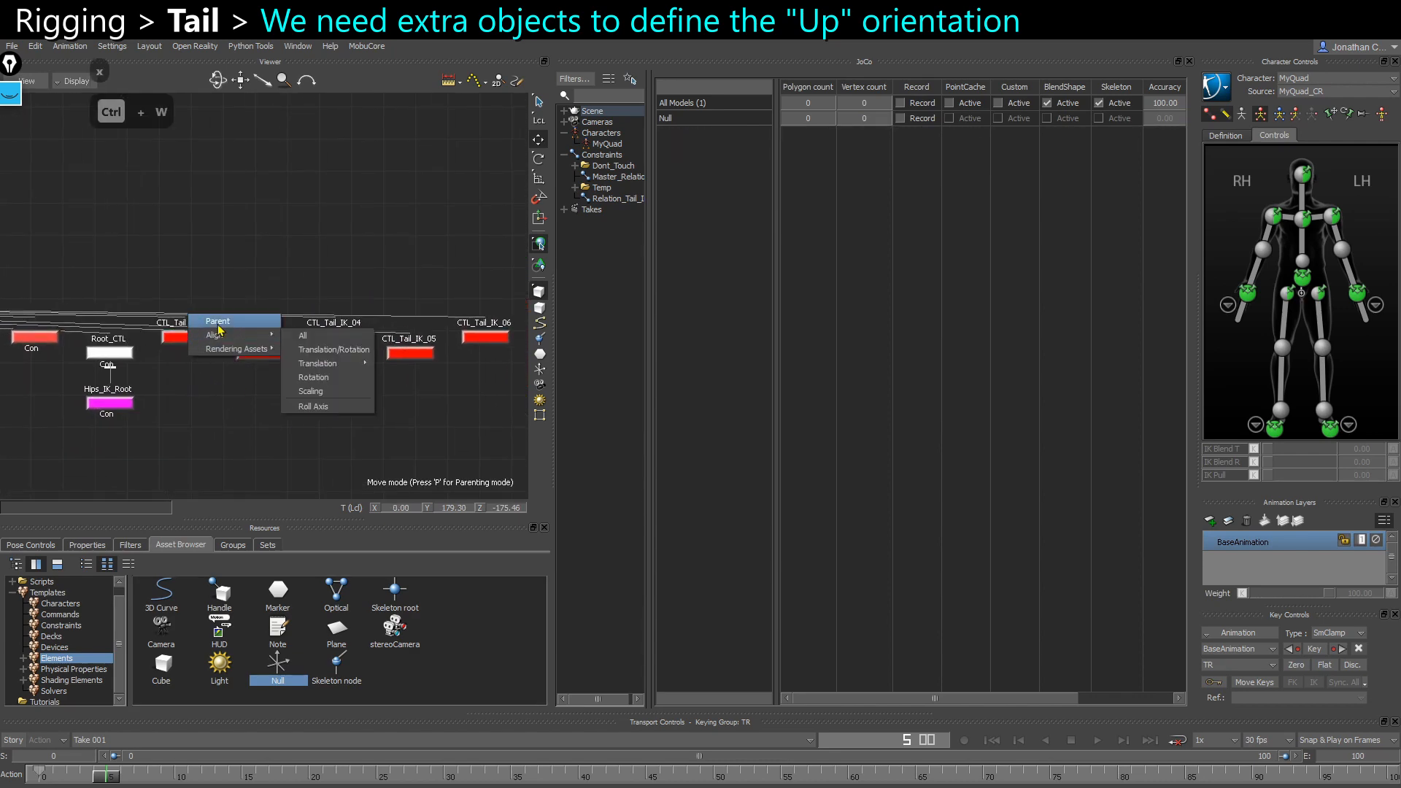
pyautogui.click(219, 322)
# Align the new null with CTL_Tail_IK_01 and raise it above the control to a local Y of 86.70
pyautogui.hotkey('ctrl', 'w')
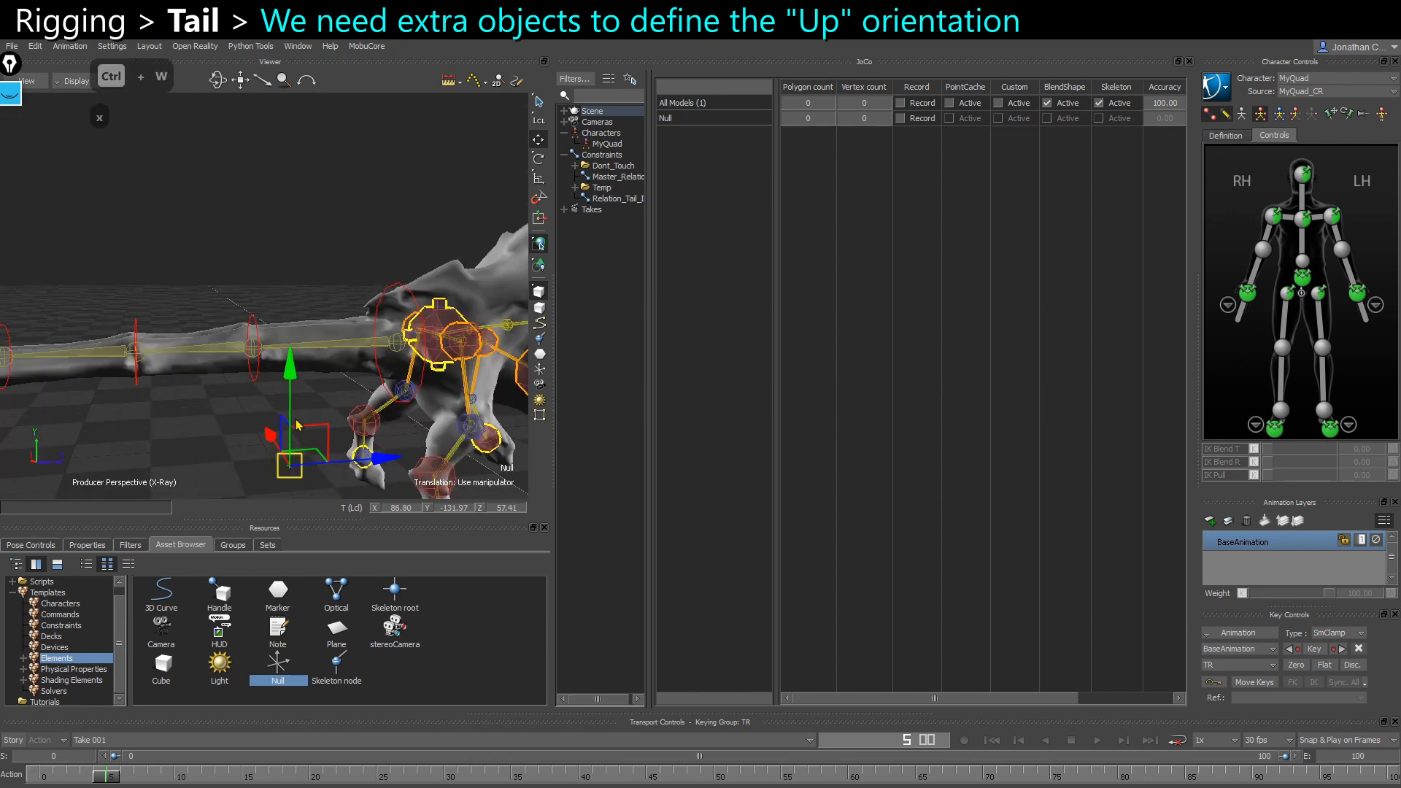
pyautogui.keyDown('ctrl'); pyautogui.keyDown('shift'); pyautogui.moveTo(352, 406); pyautogui.dragTo(358, 402); pyautogui.keyUp('shift'); pyautogui.keyUp('ctrl')
pyautogui.hotkey('ctrl', 'w')
pyautogui.press('x')
pyautogui.moveTo(225, 363); pyautogui.dragTo(210, 342)
pyautogui.moveTo(257, 352)
pyautogui.click(333, 355)
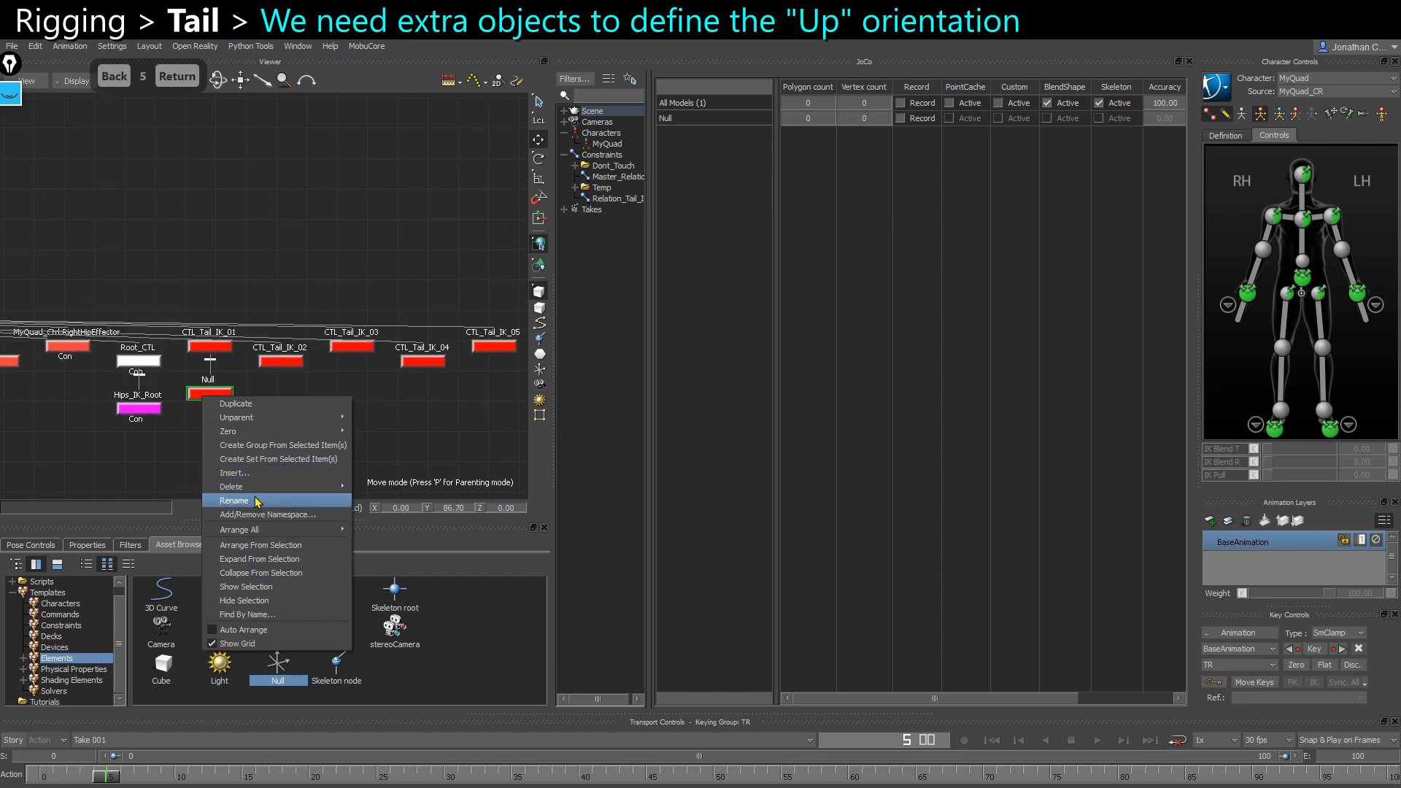
# Rename the null as Tail_Up_01 and copy the Tail_Up_0 part of the name for reuse
pyautogui.click(255, 498)
pyautogui.write('Ta')
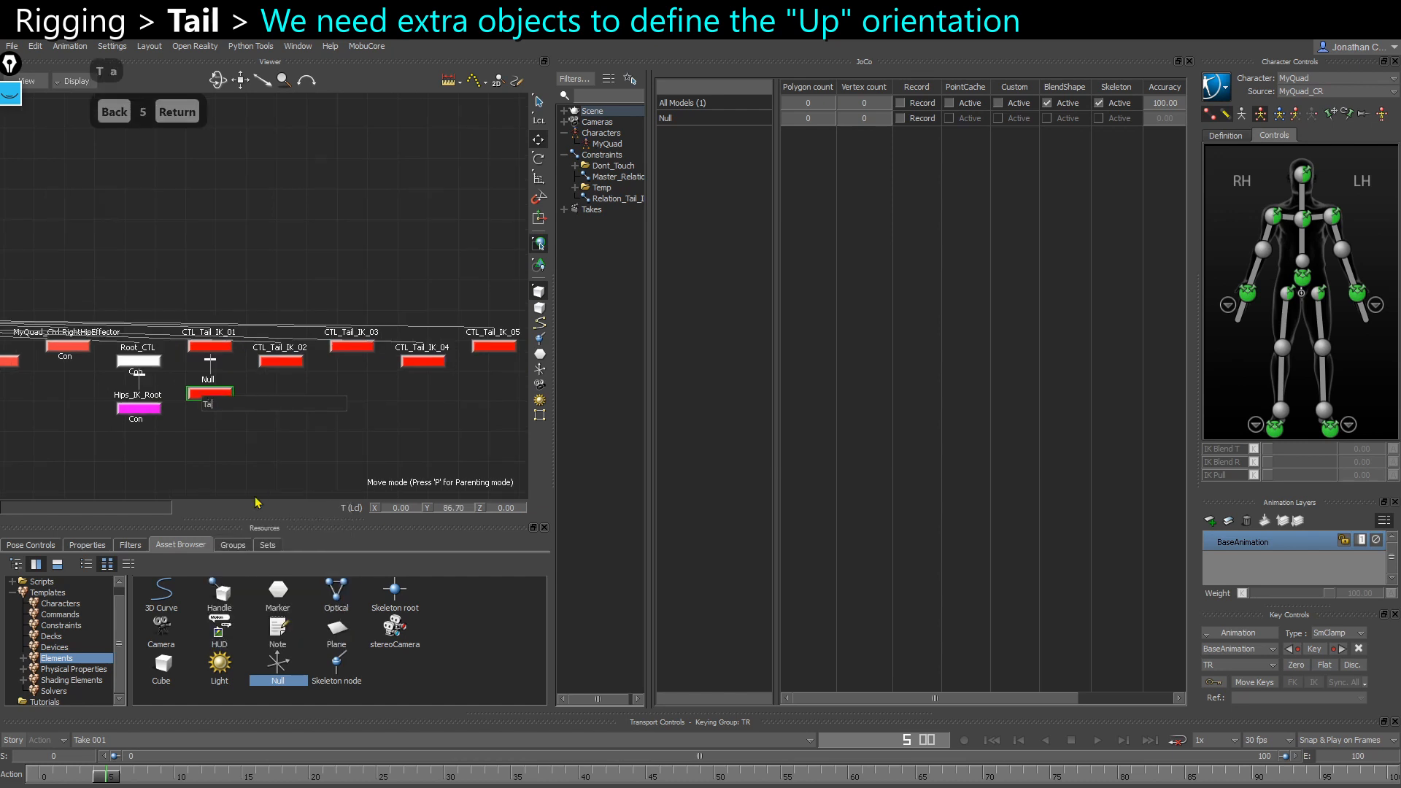
pyautogui.write('il_Up_01')
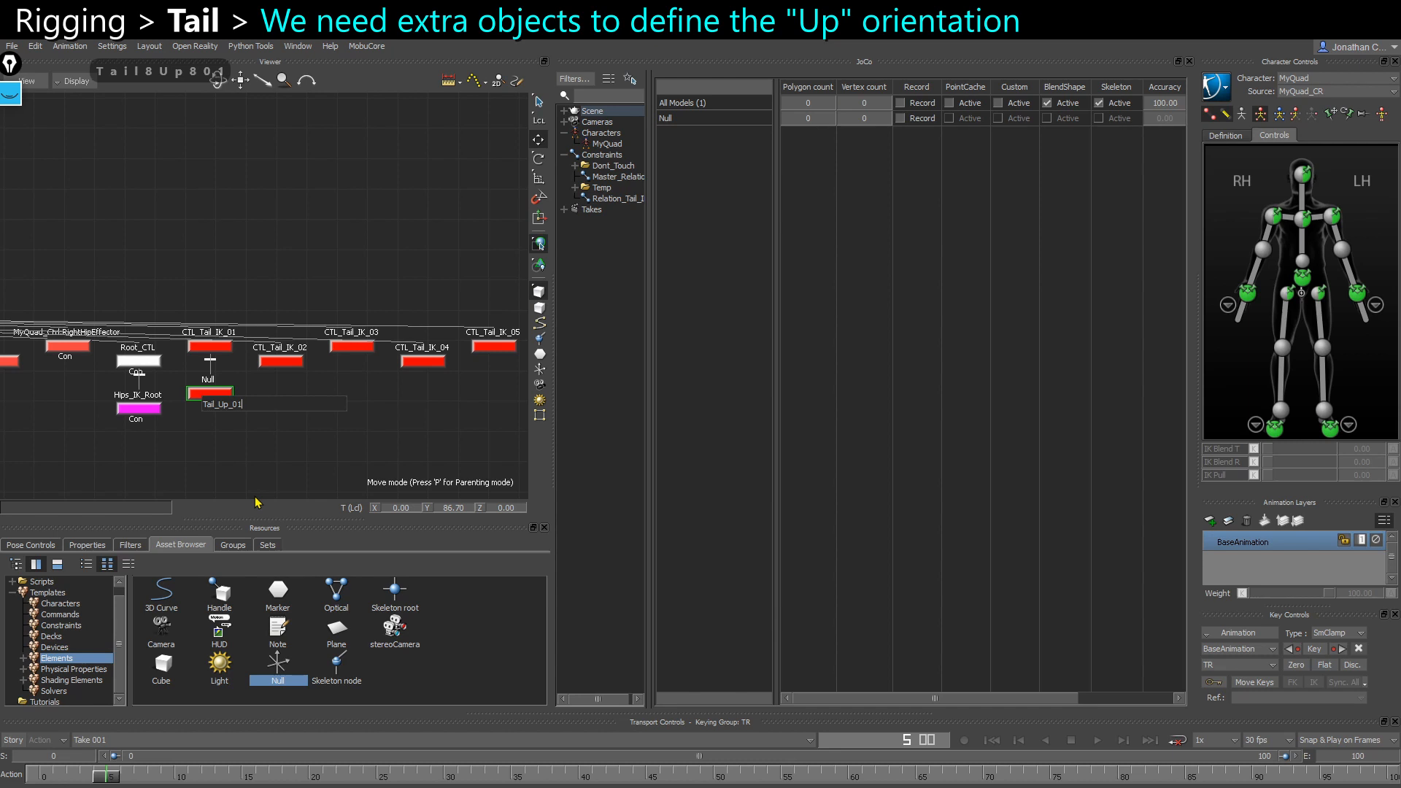
pyautogui.press('Left')
pyautogui.hotkey('ctrl', 'shift', 'Left')
pyautogui.hotkey('ctrl', 'c')
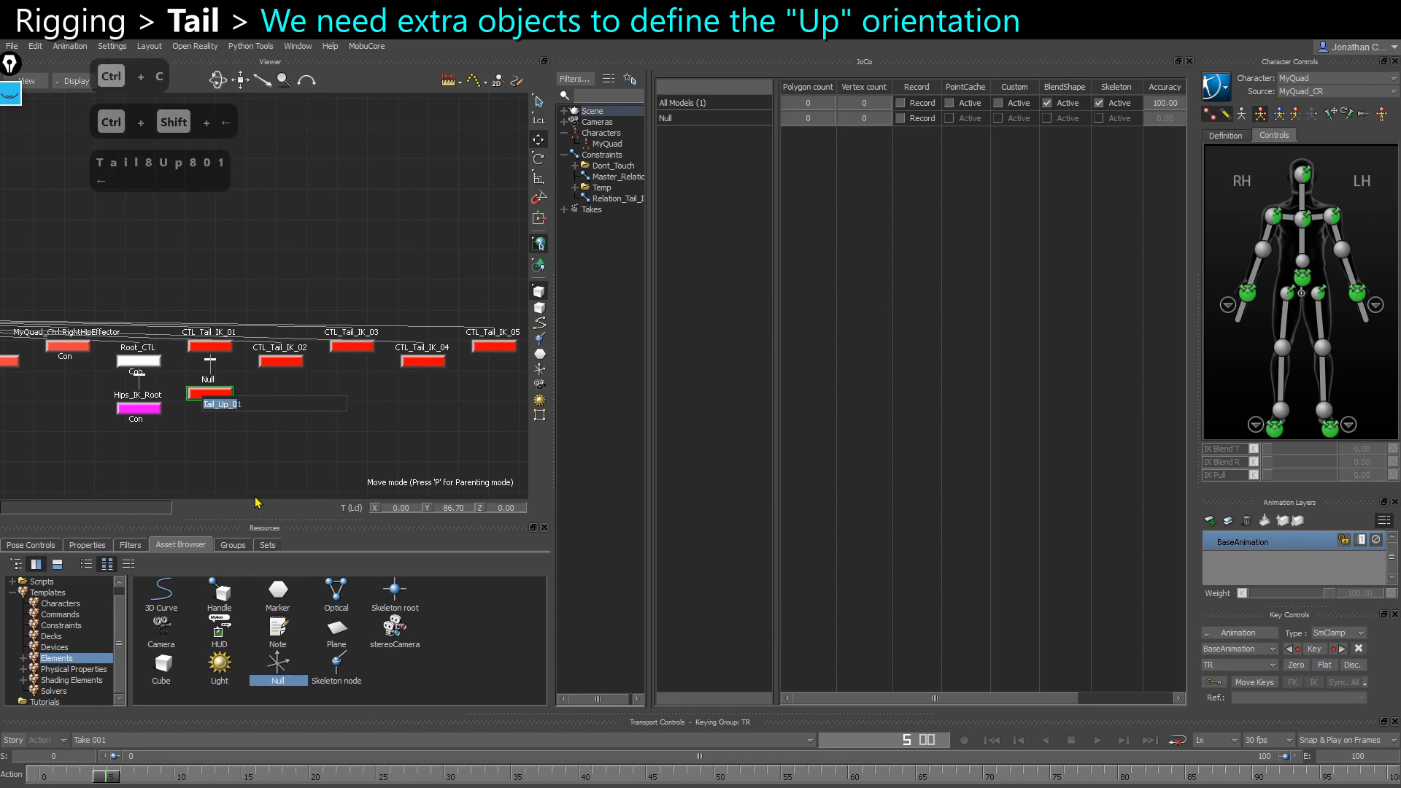
pyautogui.press('Return')
# Duplicate Tail_Up_01 for CTL_Tail_IK_02 and rename the copy as Tail_Up_02
pyautogui.rightClick(237, 401)
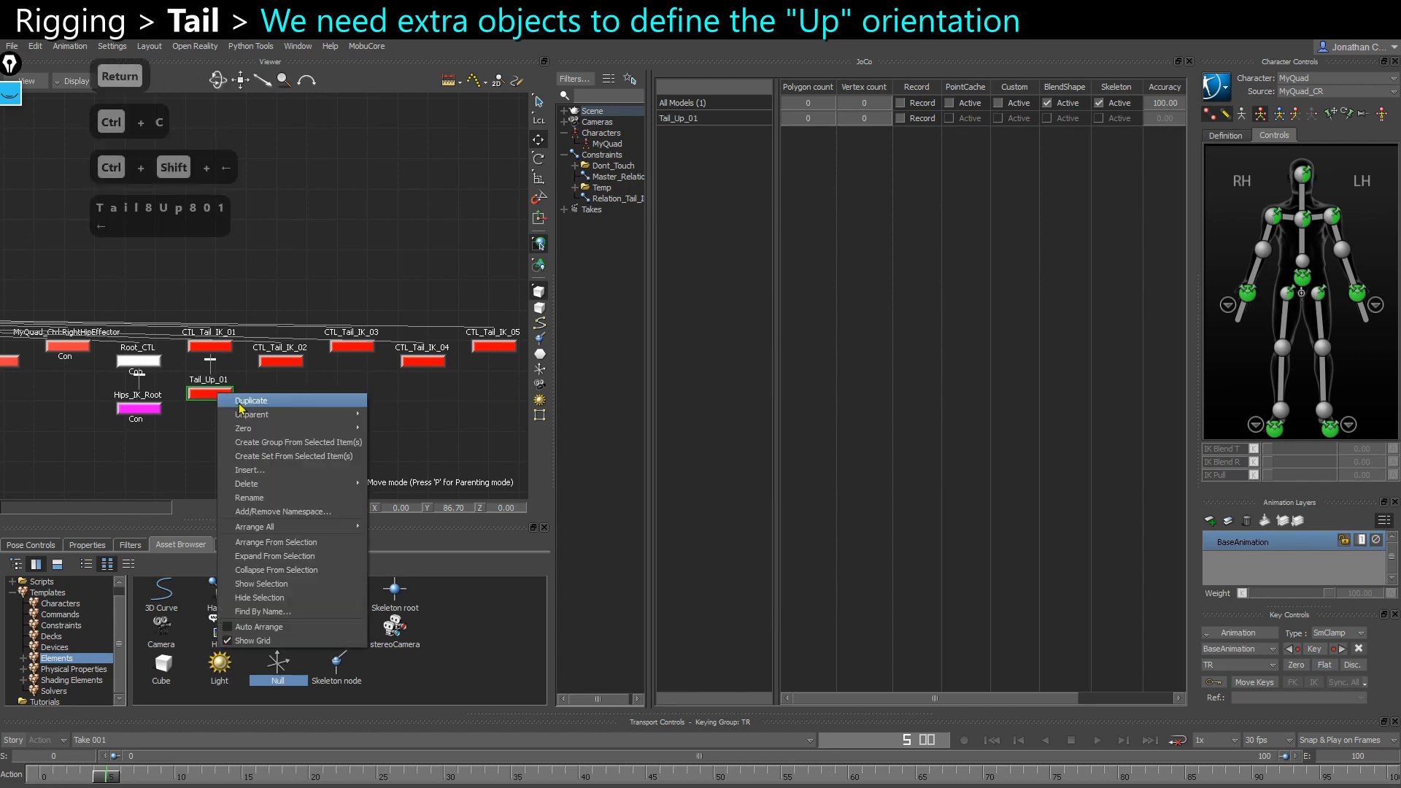
pyautogui.click(244, 399)
pyautogui.rightClick(291, 407)
pyautogui.click(321, 510)
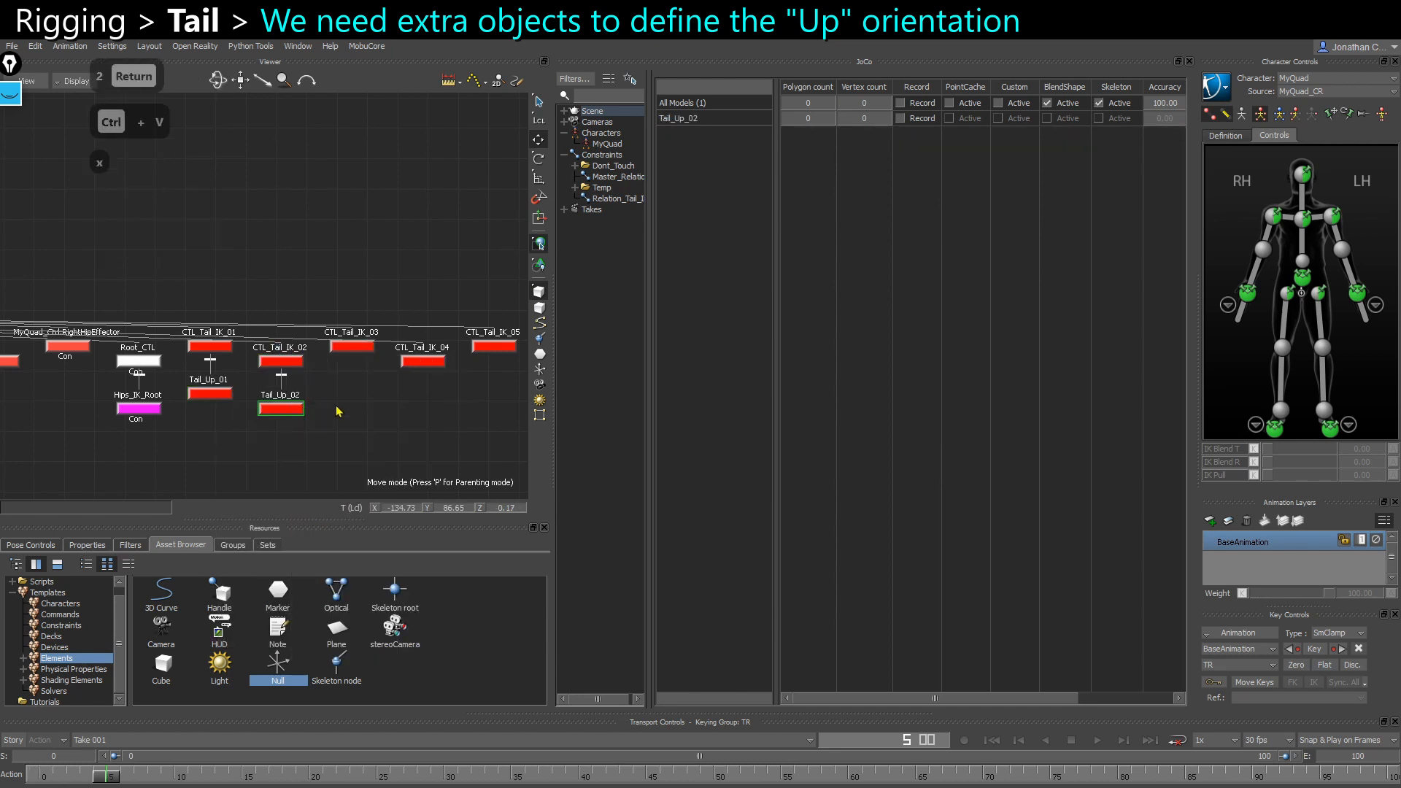
pyautogui.hotkey('ctrl', 'v')
pyautogui.write('2')
pyautogui.press('Return')
# Duplicate Tail_Up_02, then parent and align the copy to CTL_Tail_IK_03
pyautogui.hotkey('ctrl', 'c')
pyautogui.hotkey('ctrl', 'v')
pyautogui.moveTo(278, 406); pyautogui.dragTo(336, 327)
pyautogui.moveTo(381, 347)
pyautogui.click(438, 363)
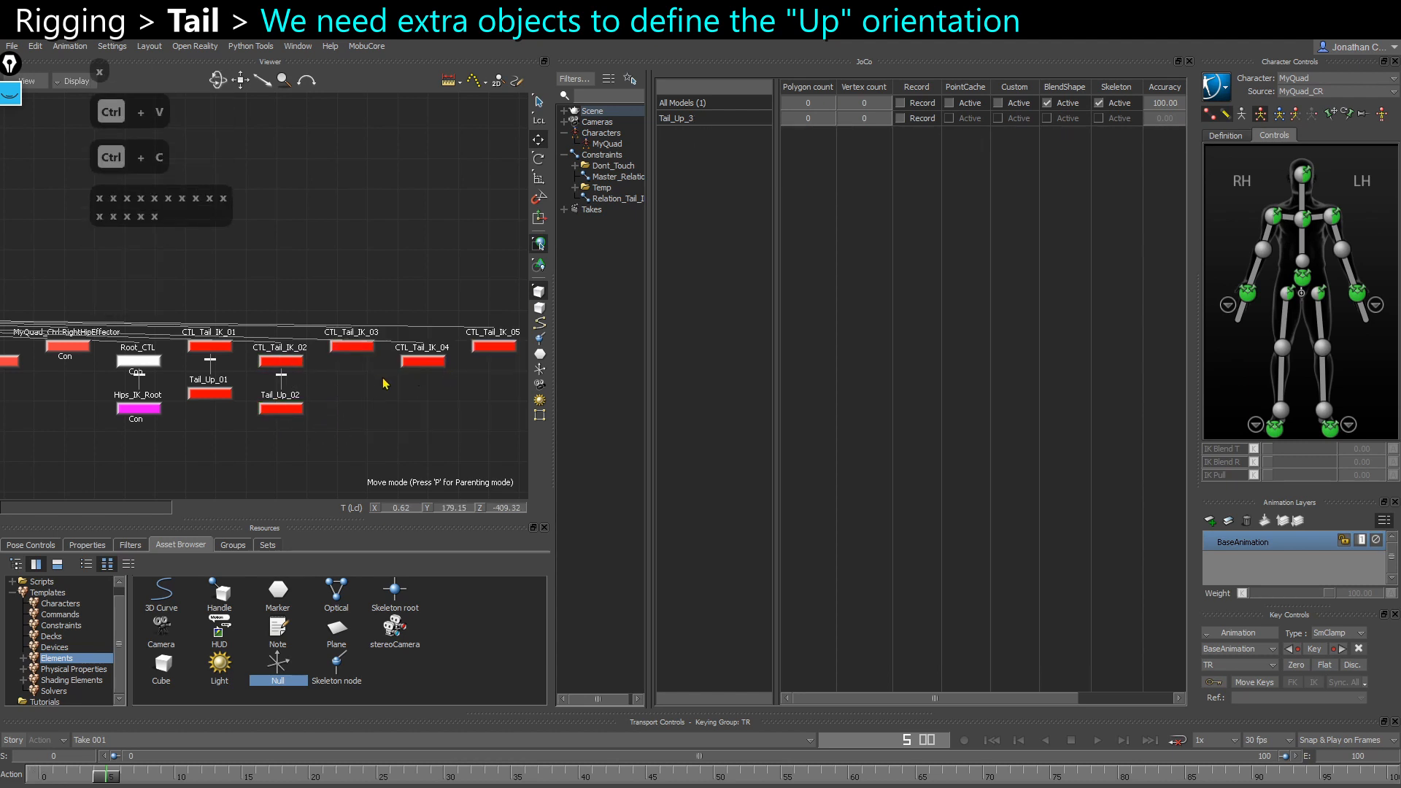
pyautogui.moveTo(281, 406); pyautogui.dragTo(346, 328)
pyautogui.click(369, 332)
# Rename the null under CTL_Tail_IK_03 as Tail_Up_03
pyautogui.rightClick(351, 397)
pyautogui.click(384, 502)
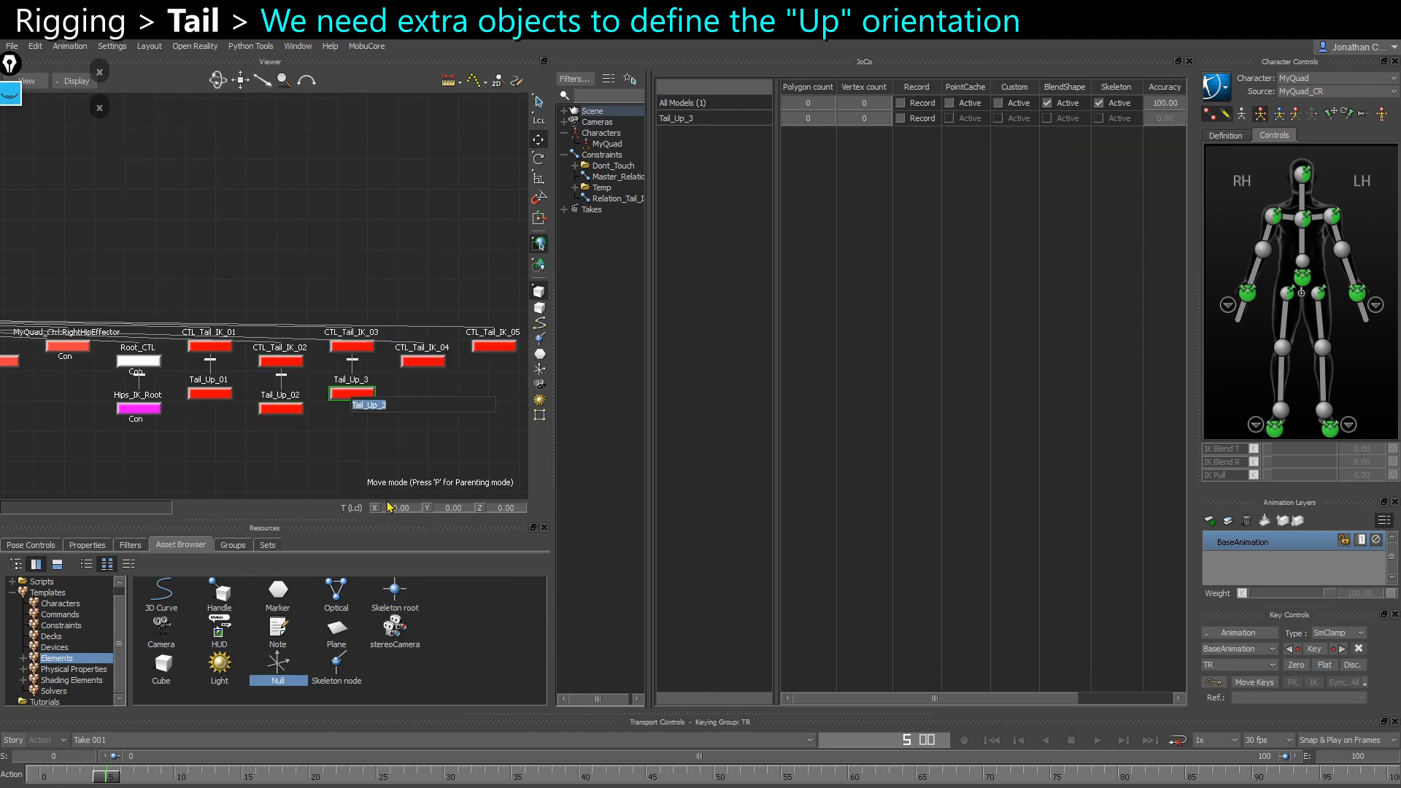
pyautogui.hotkey('ctrl', 'v')
pyautogui.write('3')
pyautogui.press('Return')
# Duplicate Tail_Up_03, parent the copy to CTL_Tail_IK_04 and align all its transforms to that control
pyautogui.moveTo(429, 418); pyautogui.dragTo(332, 427, button='middle')
pyautogui.hotkey('ctrl', 'c')
pyautogui.hotkey('ctrl', 'v')
pyautogui.press('x')
pyautogui.moveTo(332, 415); pyautogui.dragTo(311, 358)
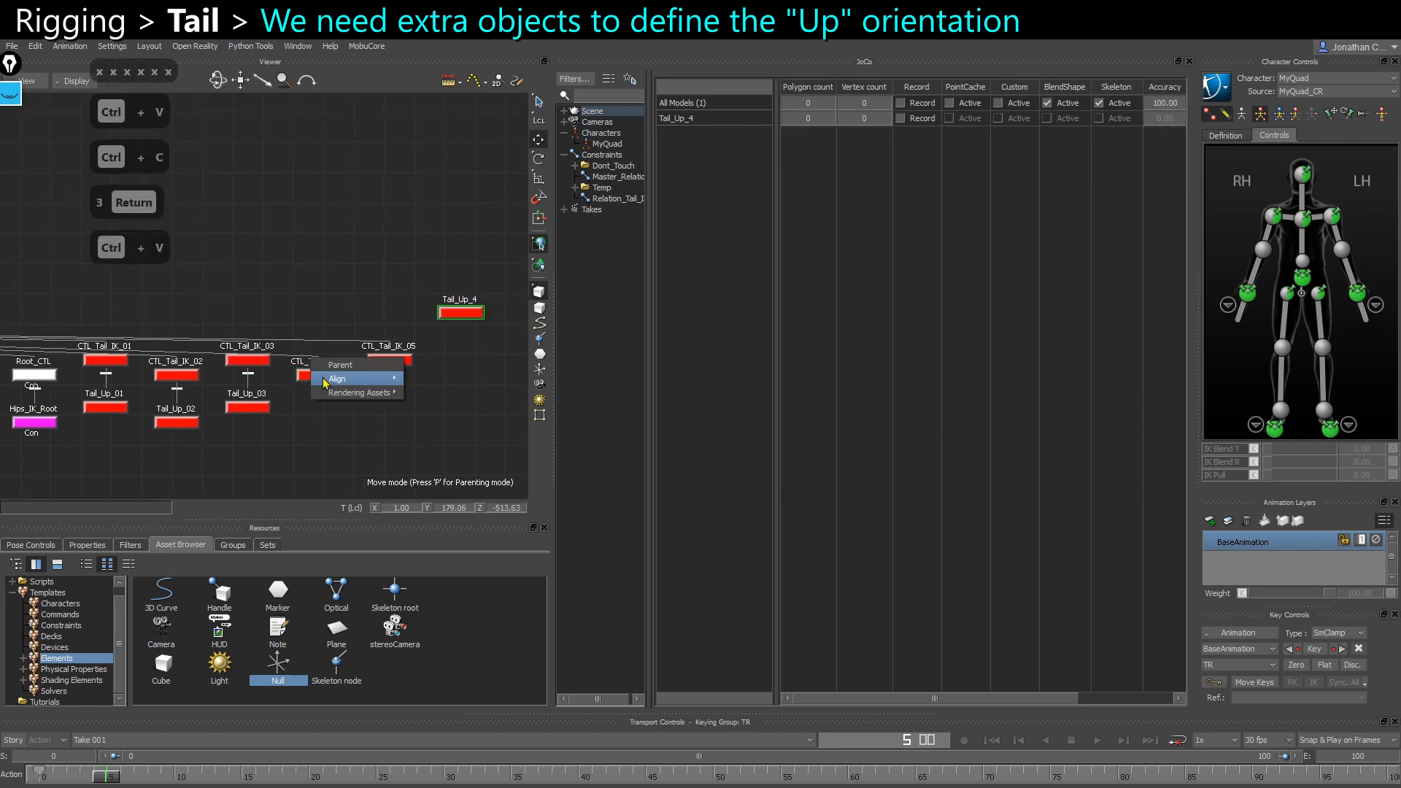
pyautogui.click(340, 364)
pyautogui.press('x')
pyautogui.moveTo(319, 421); pyautogui.dragTo(326, 367)
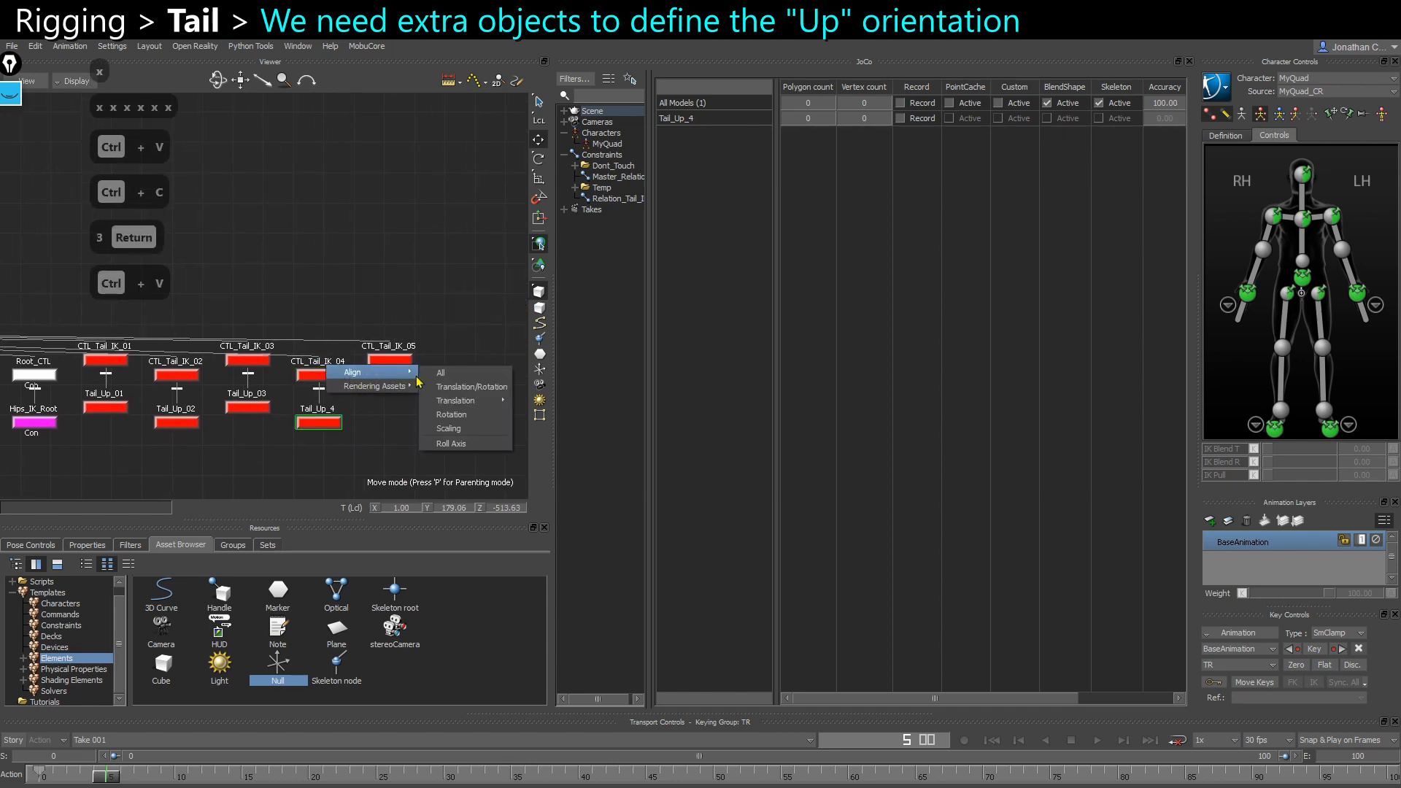
pyautogui.click(441, 373)
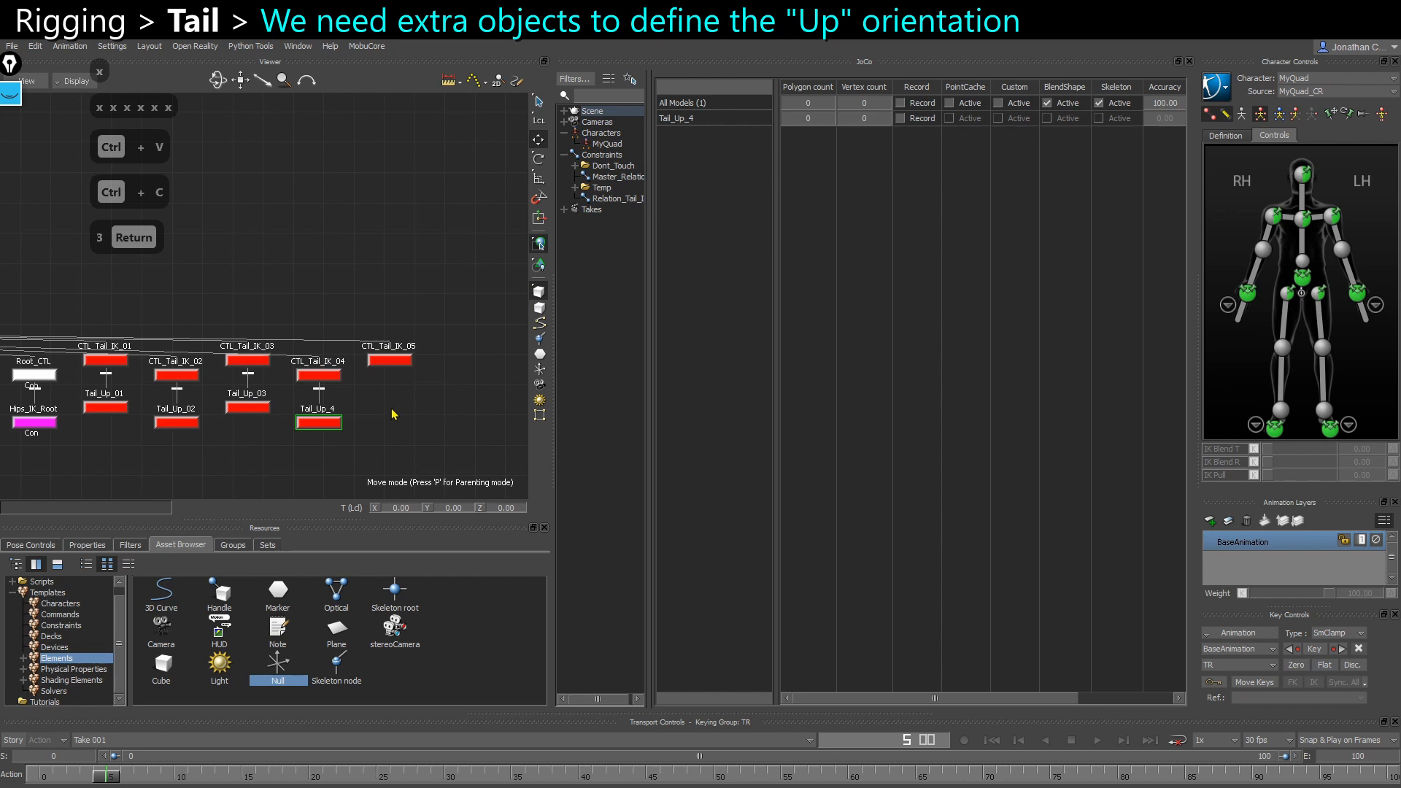
# Rename the null under CTL_Tail_IK_04 as Tail_Up_04
pyautogui.rightClick(321, 430)
pyautogui.click(367, 536)
pyautogui.hotkey('ctrl', 'v')
pyautogui.write('4')
pyautogui.press('Return')
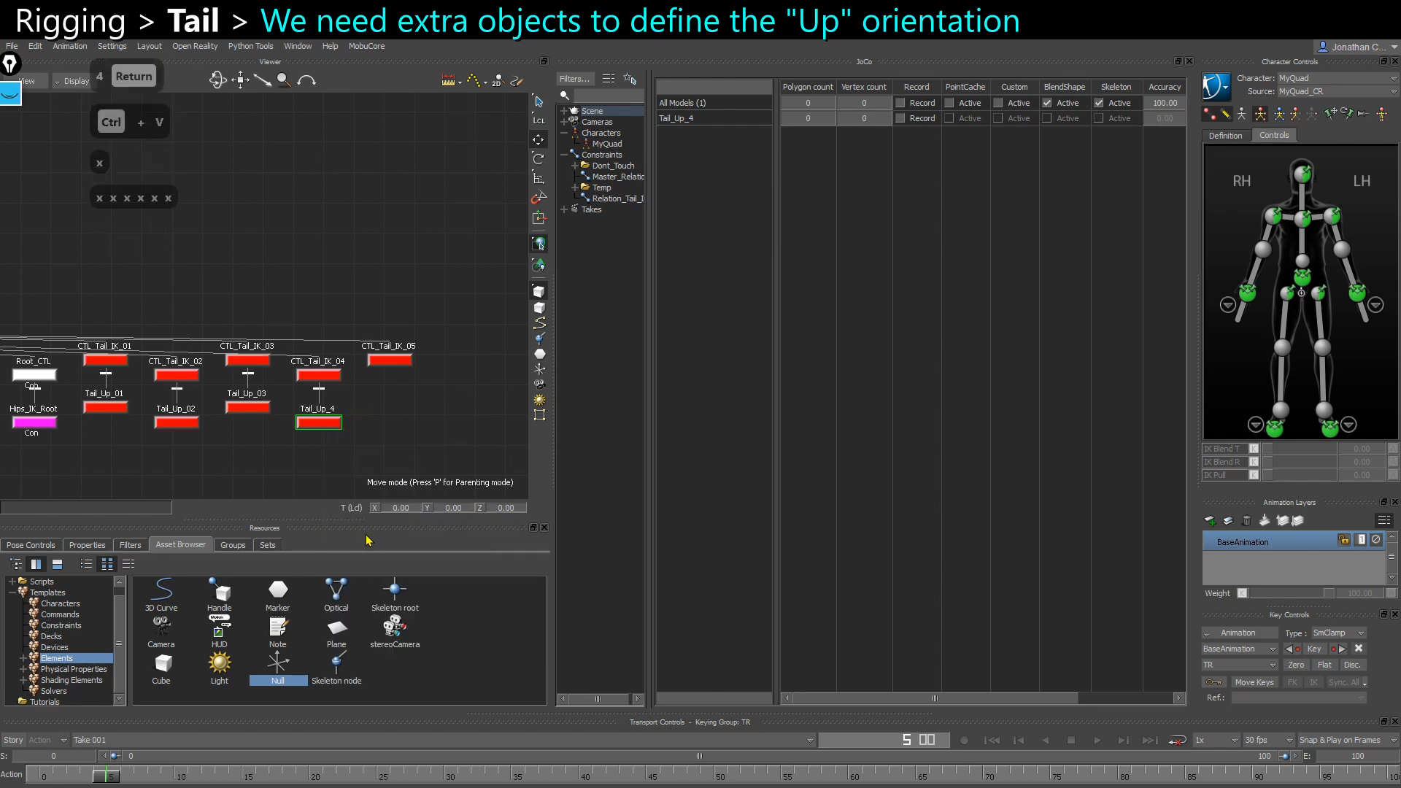
# Duplicate Tail_Up_04, parent the copy to CTL_Tail_IK_05 and align all its transforms to that control
pyautogui.hotkey('ctrl', 'c')
pyautogui.hotkey('ctrl', 'v')
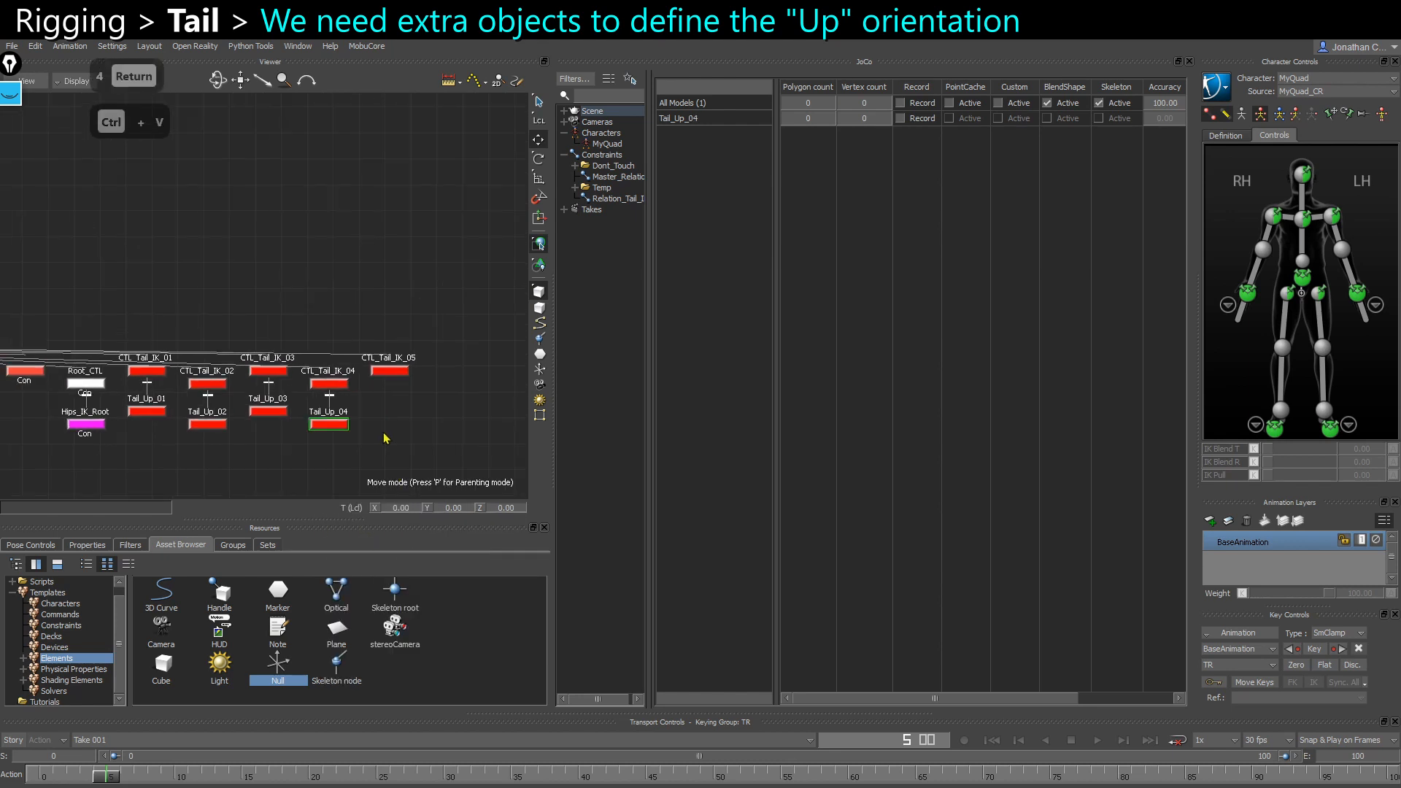
pyautogui.press('x')
pyautogui.moveTo(456, 321); pyautogui.dragTo(383, 359)
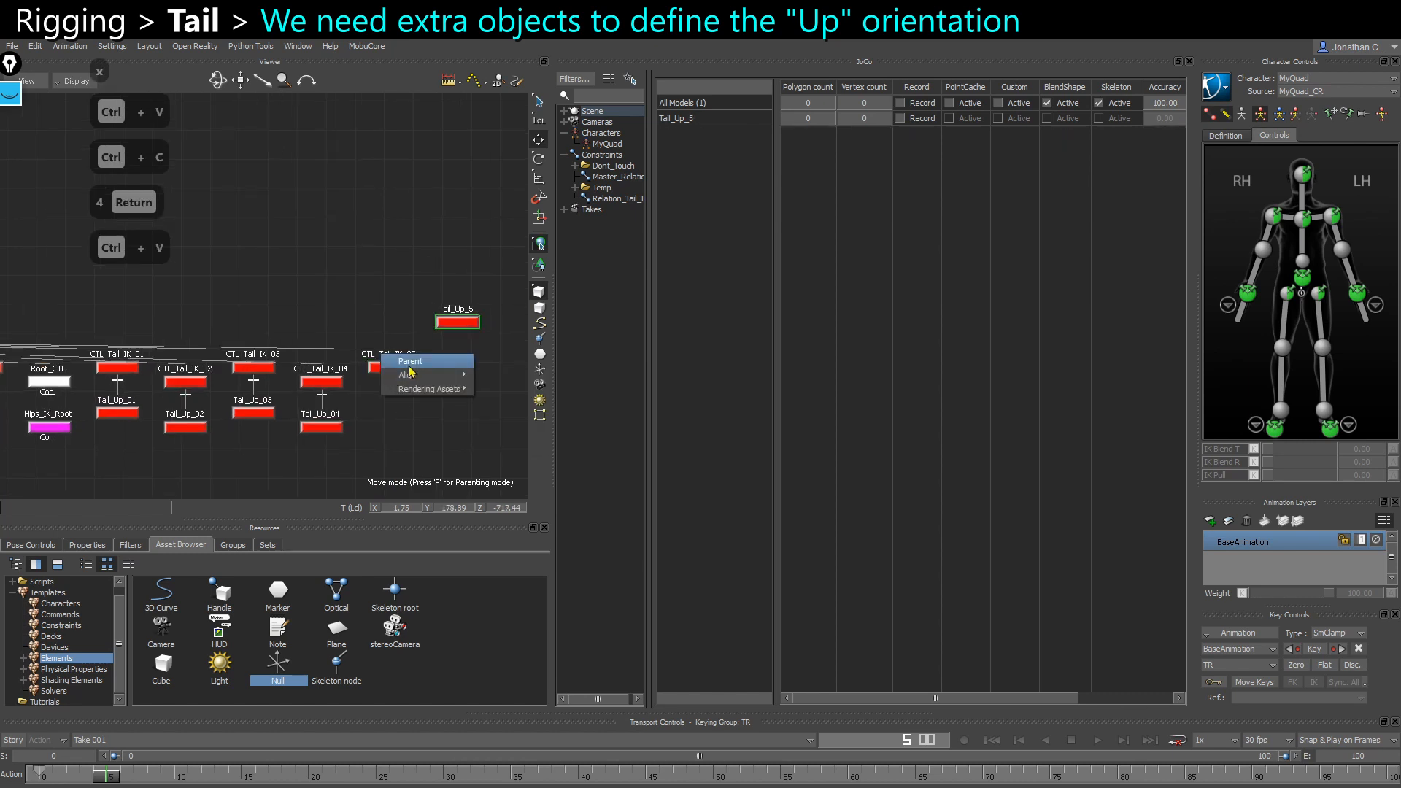
pyautogui.click(406, 364)
pyautogui.press('x')
pyautogui.moveTo(394, 411); pyautogui.dragTo(396, 359)
pyautogui.moveTo(448, 367)
pyautogui.click(510, 363)
# Rename the null under CTL_Tail_IK_05 as Tail_Up_05
pyautogui.rightClick(396, 412)
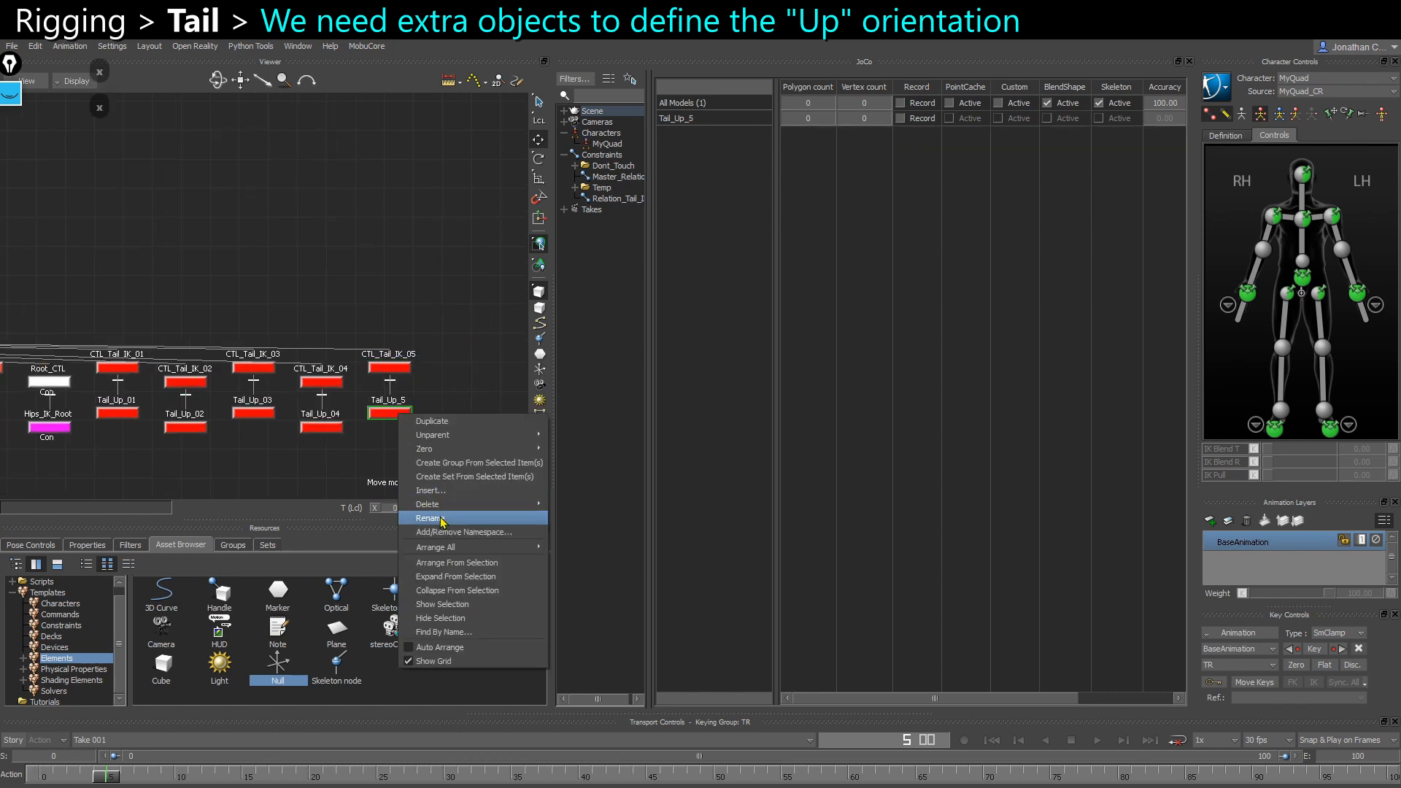
pyautogui.click(440, 518)
pyautogui.hotkey('ctrl', 'v')
pyautogui.write('5')
pyautogui.press('Return')
# Select Tail_Up_01 above the tail base and lower it along its Y axis toward CTL_Tail_IK_01
pyautogui.scroll(-1, 396, 405)
pyautogui.moveTo(154, 451); pyautogui.dragTo(308, 369)
pyautogui.hotkey('ctrl', 'w')
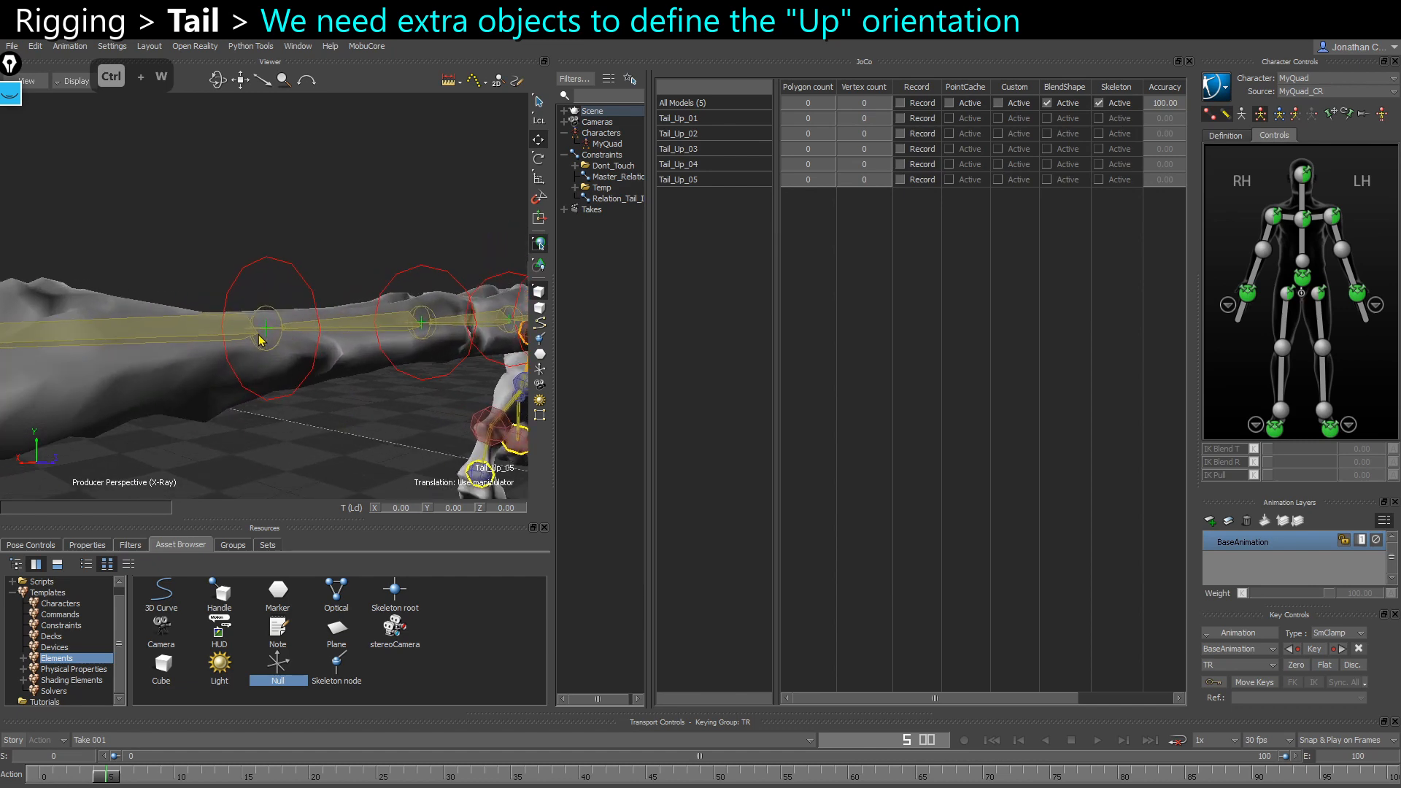
pyautogui.keyDown('ctrl'); pyautogui.keyDown('shift'); pyautogui.moveTo(447, 349); pyautogui.dragTo(332, 377); pyautogui.keyUp('shift'); pyautogui.keyUp('ctrl')
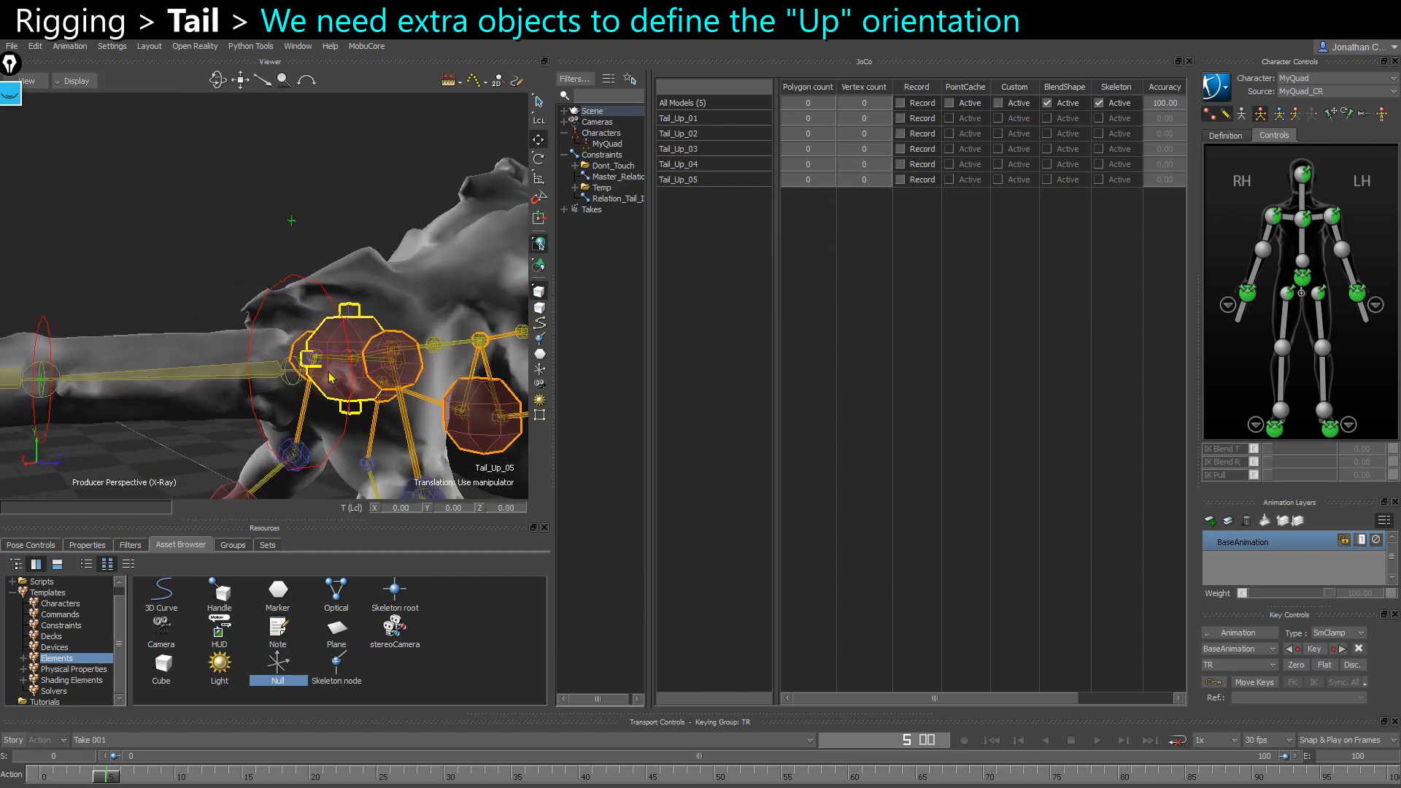
pyautogui.moveTo(279, 243); pyautogui.dragTo(318, 201)
pyautogui.keyDown('ctrl'); pyautogui.keyDown('shift'); pyautogui.moveTo(318, 201); pyautogui.dragTo(283, 213); pyautogui.keyUp('shift'); pyautogui.keyUp('ctrl')
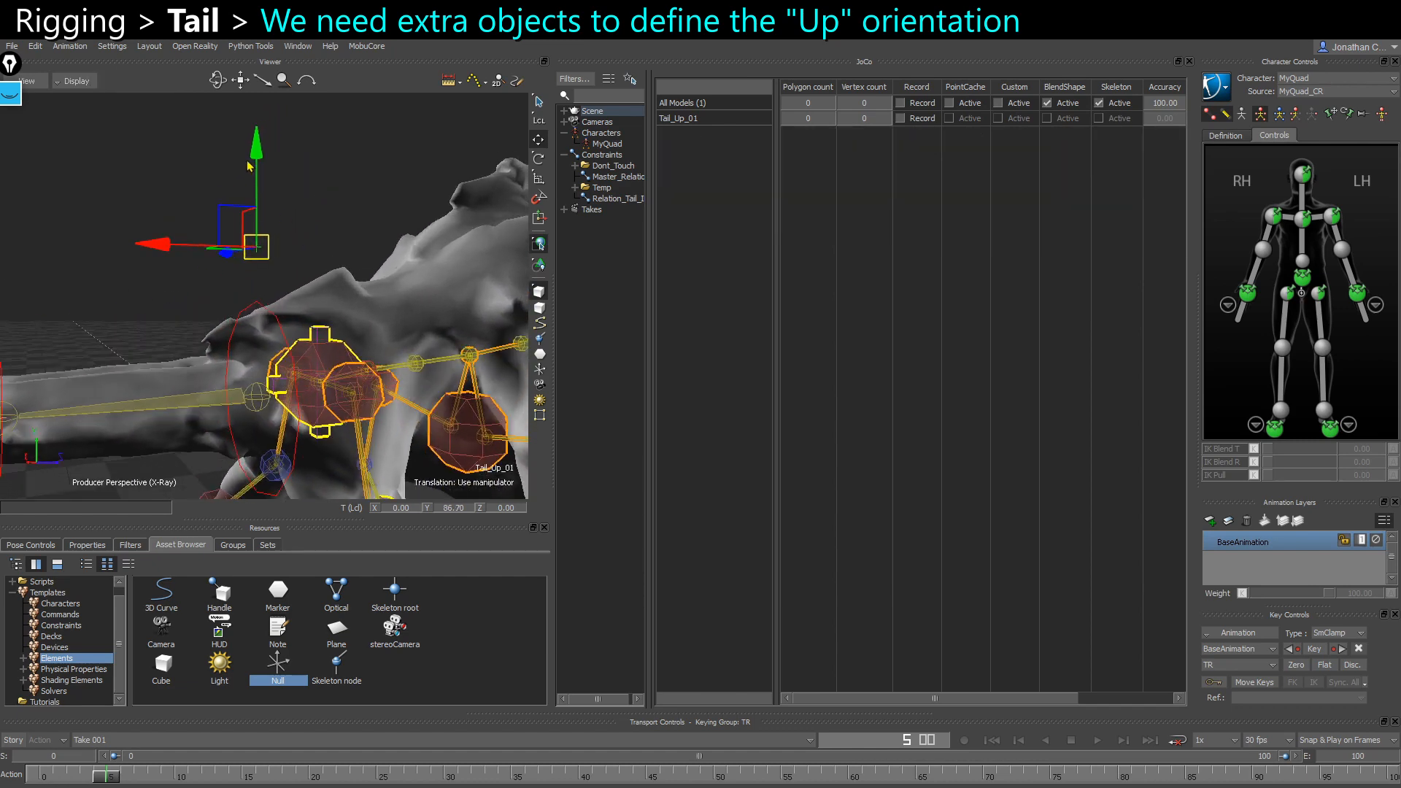
pyautogui.moveTo(256, 140); pyautogui.dragTo(329, 332)
# Select the nulls Tail_Up_01 to Tail_Up_05 in the schematic and set their local Y translation to 60
pyautogui.hotkey('ctrl', 'w')
pyautogui.moveTo(168, 450); pyautogui.dragTo(291, 446)
pyautogui.moveTo(398, 413); pyautogui.dragTo(398, 413)
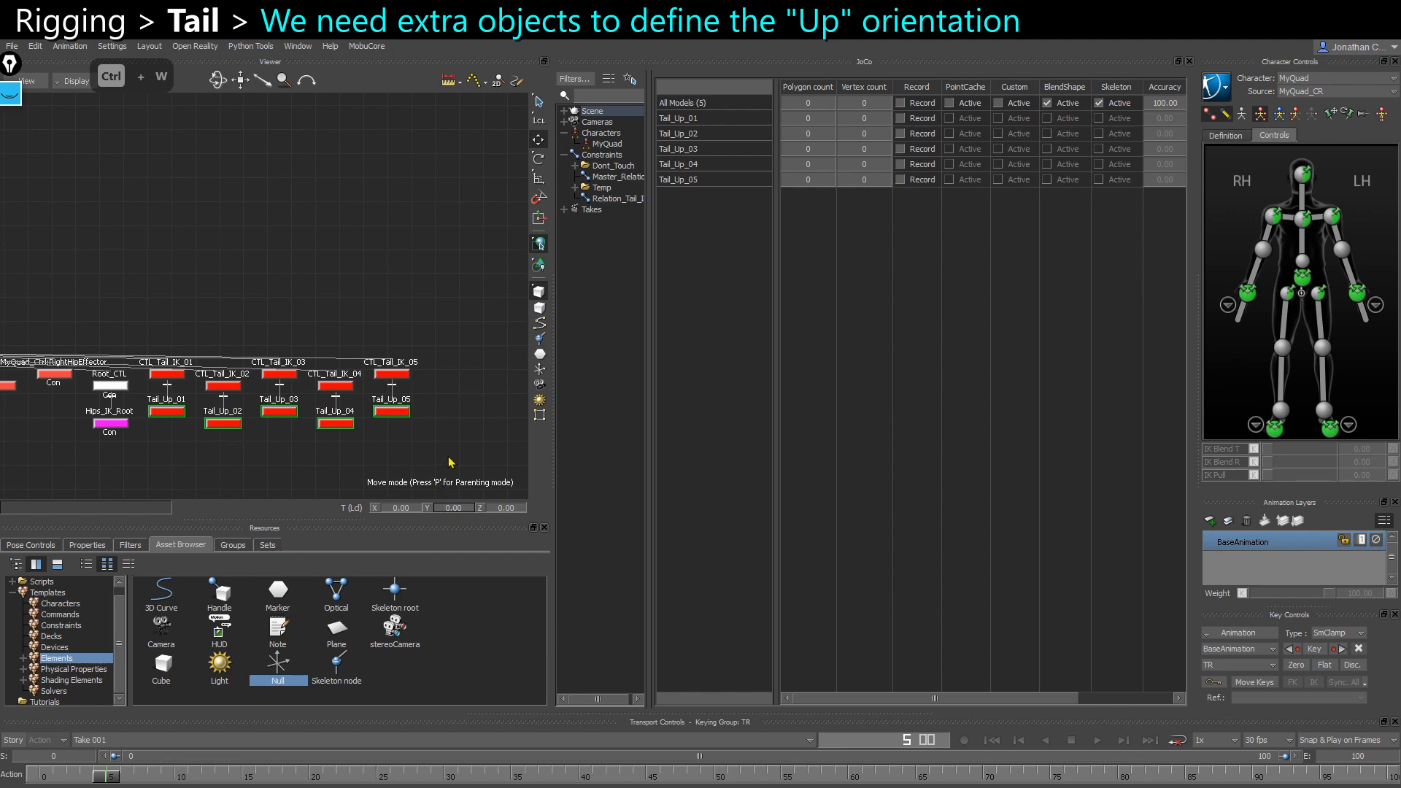
pyautogui.hotkey('ctrl', 'w')
pyautogui.moveTo(450, 511); pyautogui.dragTo(489, 502)
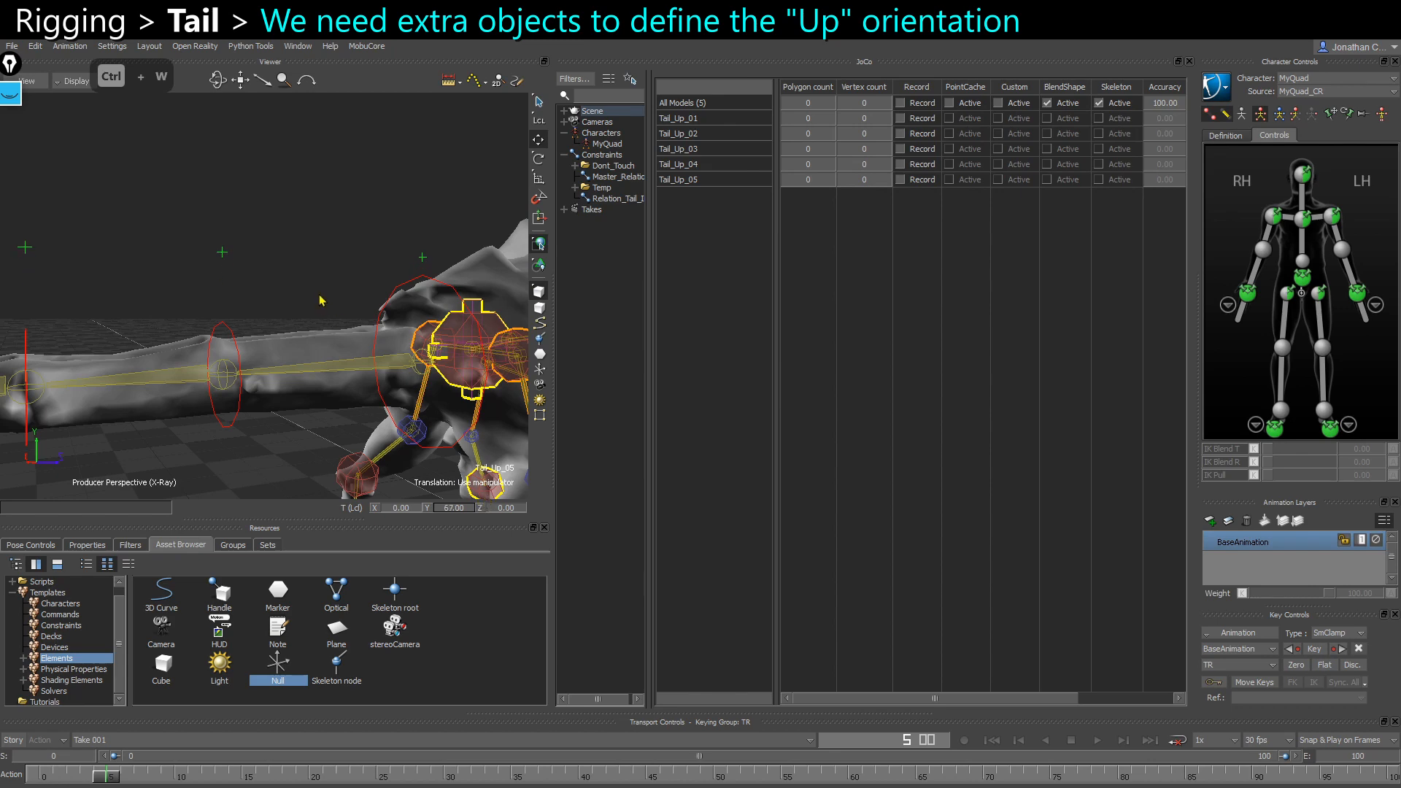
pyautogui.keyDown('ctrl'); pyautogui.keyDown('shift'); pyautogui.moveTo(320, 296); pyautogui.dragTo(367, 400); pyautogui.keyUp('shift'); pyautogui.keyUp('ctrl')
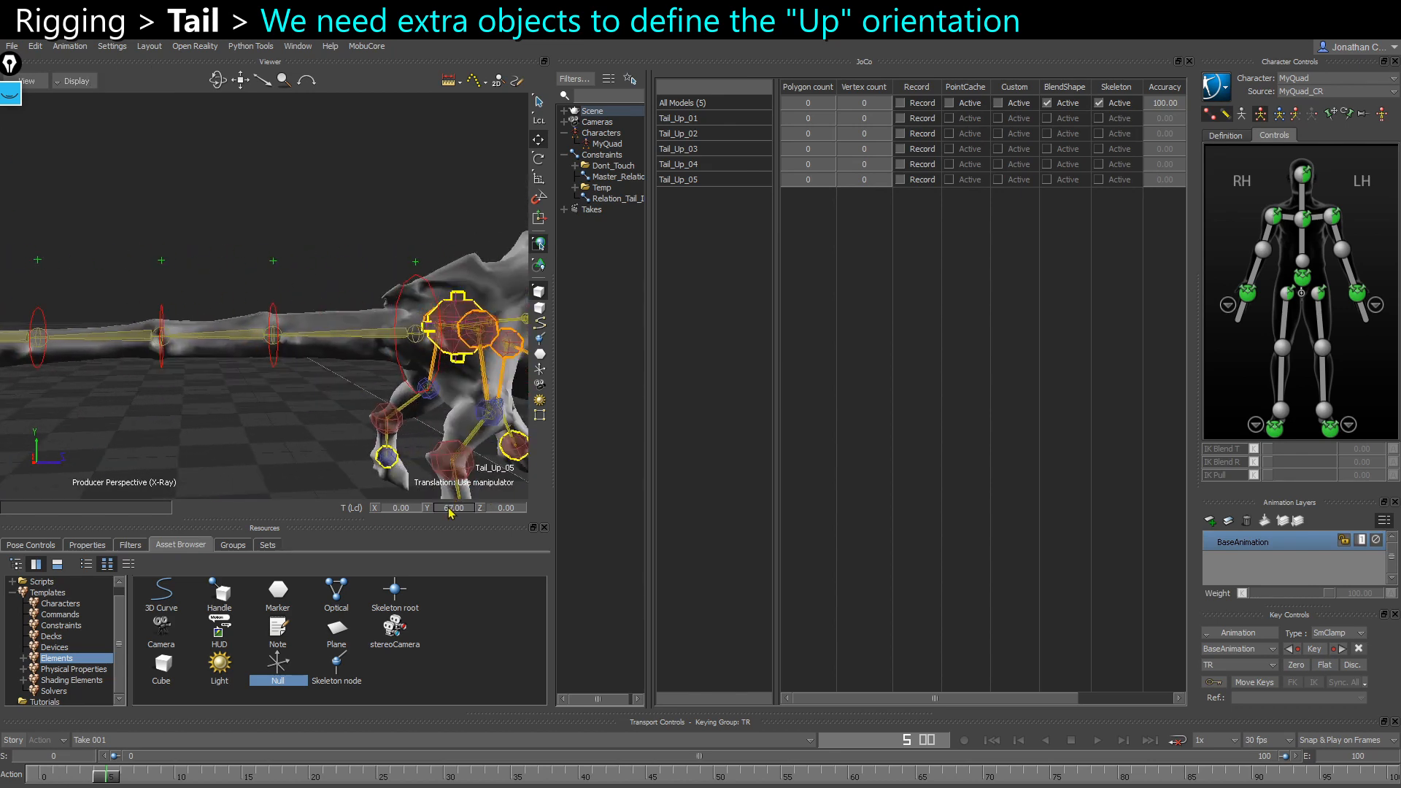
pyautogui.write('60')
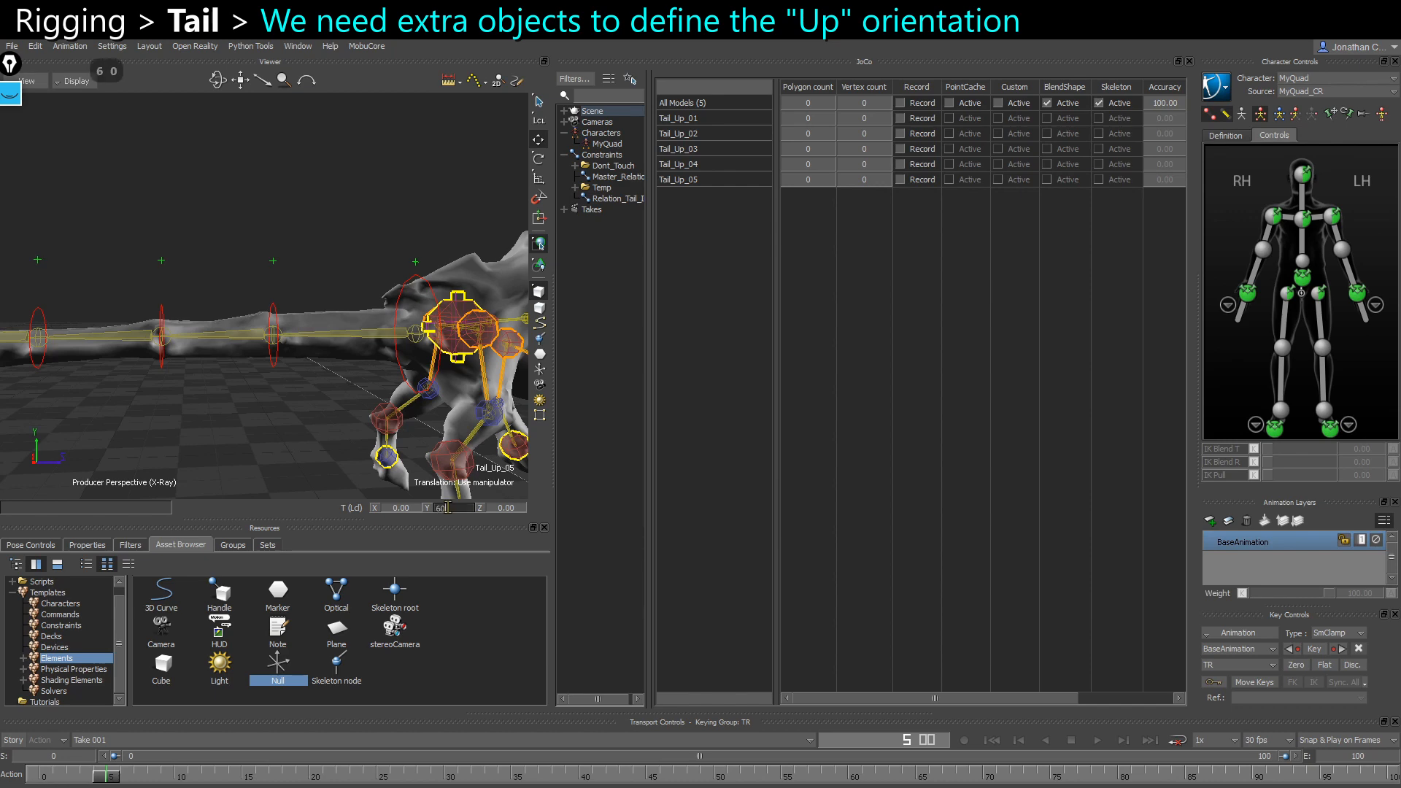
pyautogui.press('Return')
pyautogui.keyDown('ctrl'); pyautogui.keyDown('shift'); pyautogui.moveTo(343, 411); pyautogui.dragTo(283, 438); pyautogui.keyUp('shift'); pyautogui.keyUp('ctrl')
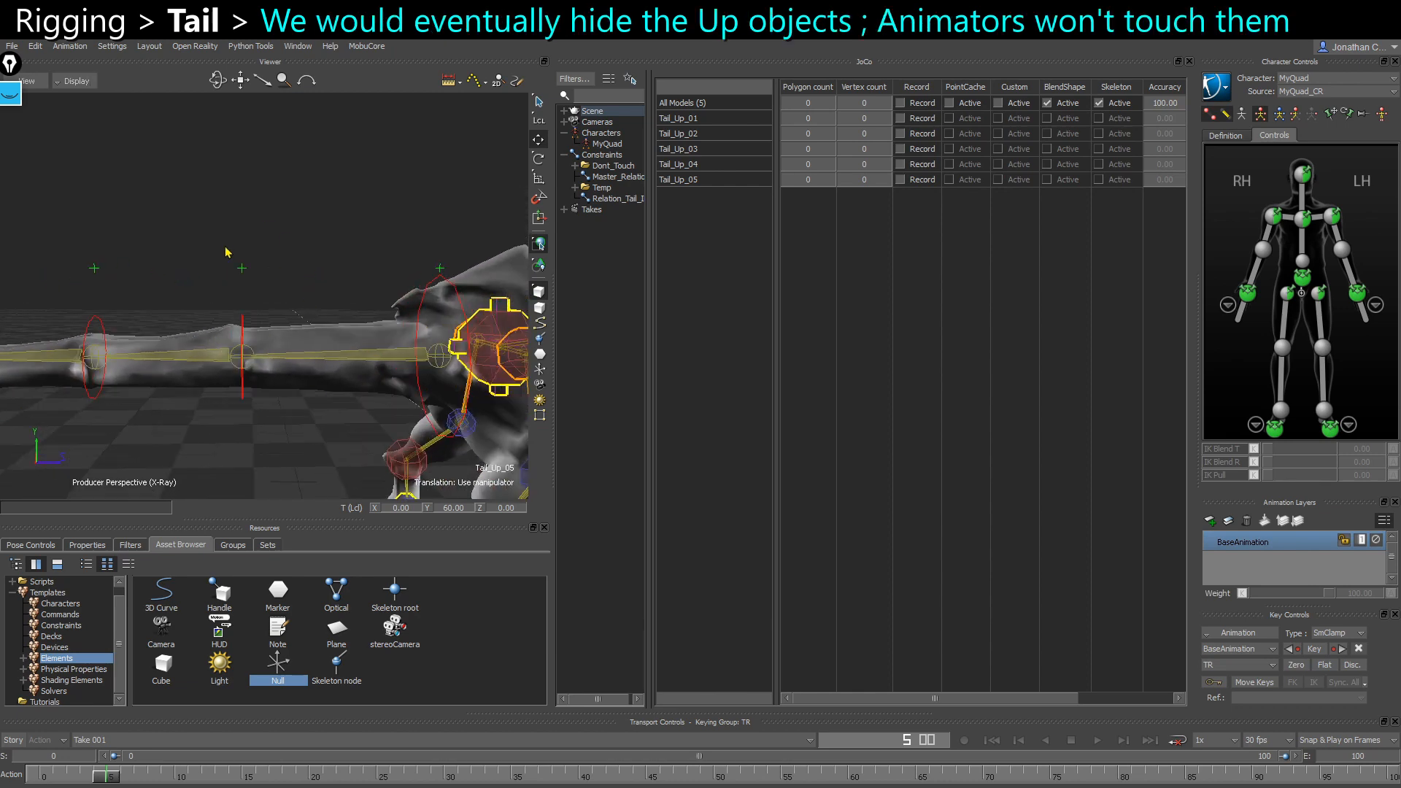
pyautogui.moveTo(224, 246); pyautogui.dragTo(271, 297)
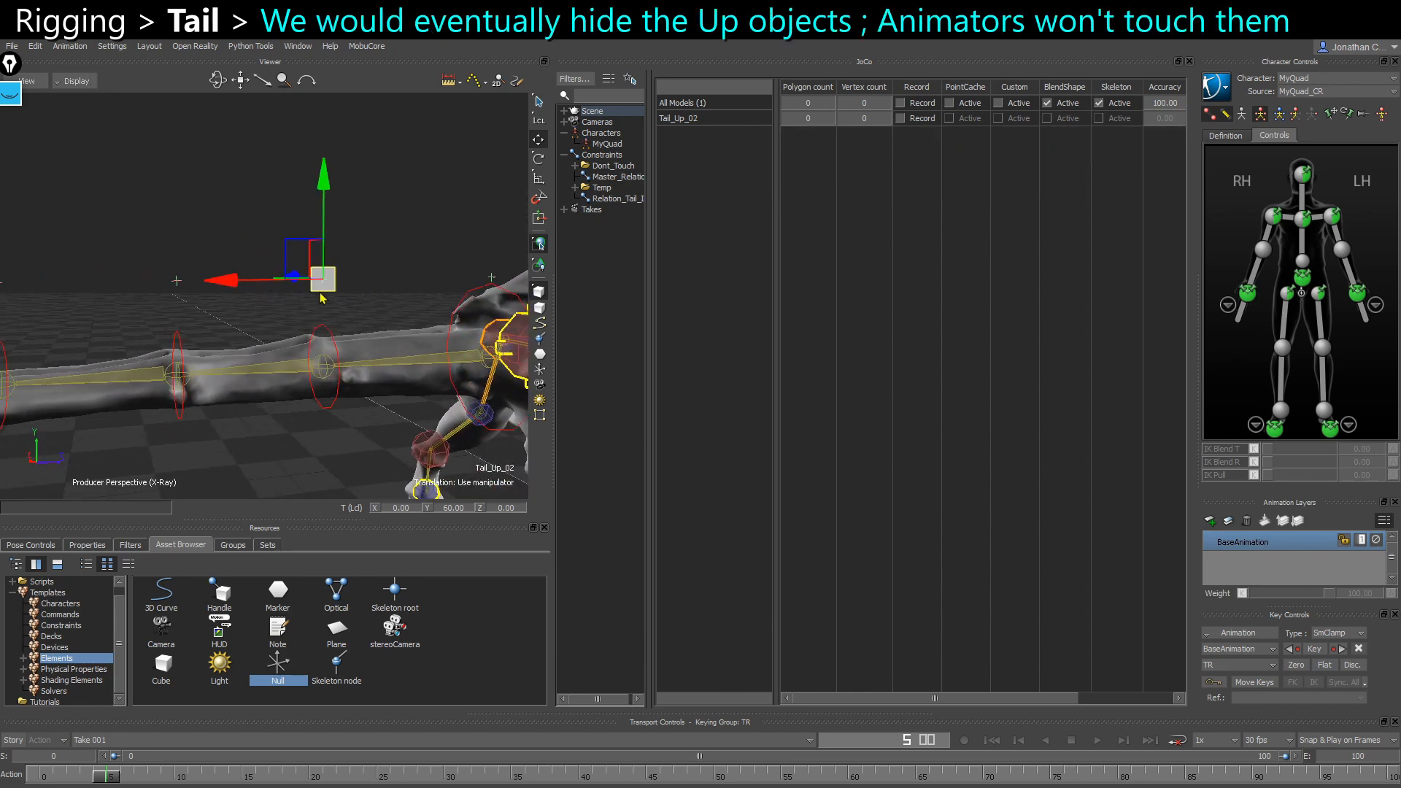
pyautogui.keyDown('ctrl'); pyautogui.keyDown('shift'); pyautogui.moveTo(380, 303); pyautogui.dragTo(394, 260); pyautogui.keyUp('shift'); pyautogui.keyUp('ctrl')
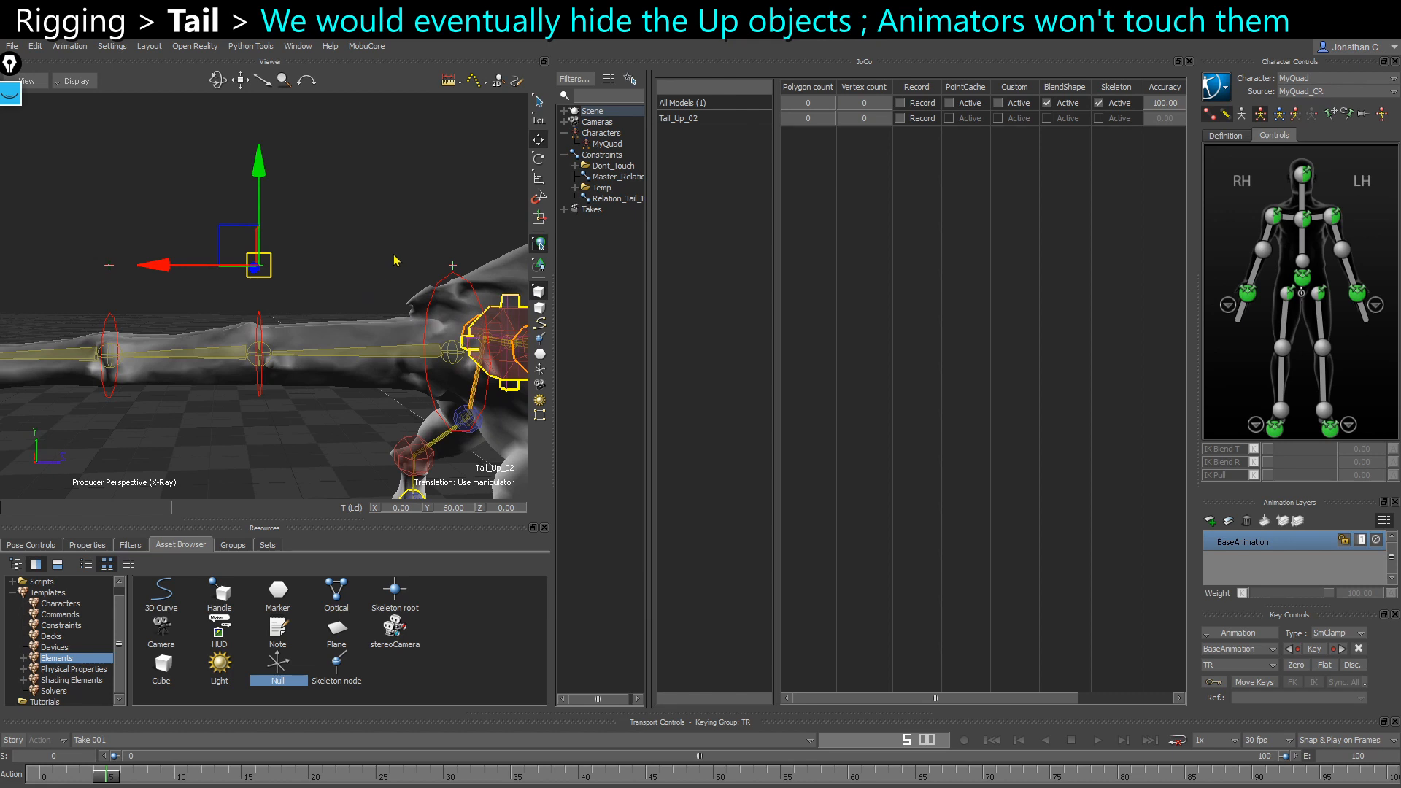
pyautogui.keyDown('ctrl'); pyautogui.keyDown('shift'); pyautogui.moveTo(392, 299); pyautogui.dragTo(363, 298); pyautogui.keyUp('shift'); pyautogui.keyUp('ctrl')
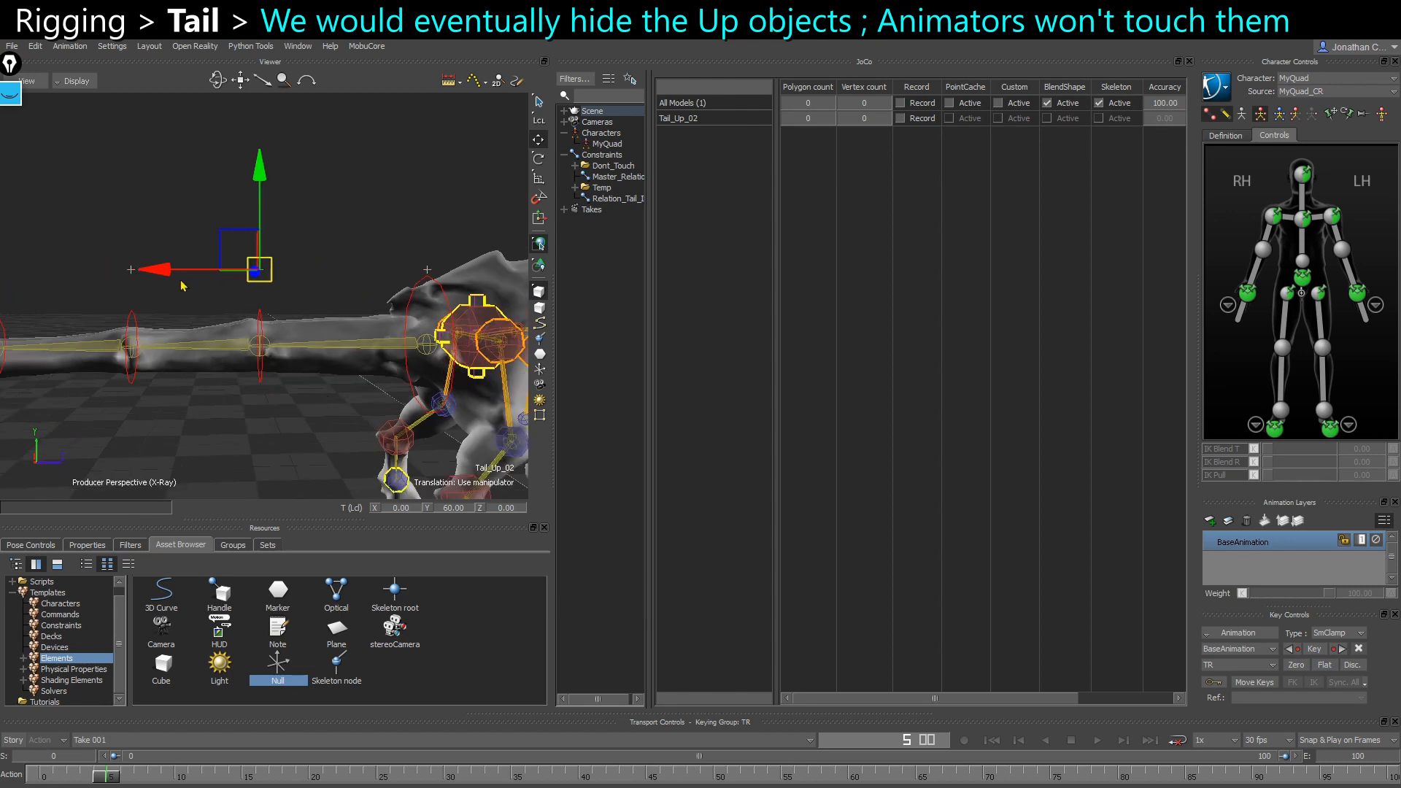
# Select all five Tail_Up nulls in the schematic and set their null size to 250
pyautogui.hotkey('ctrl', 'w')
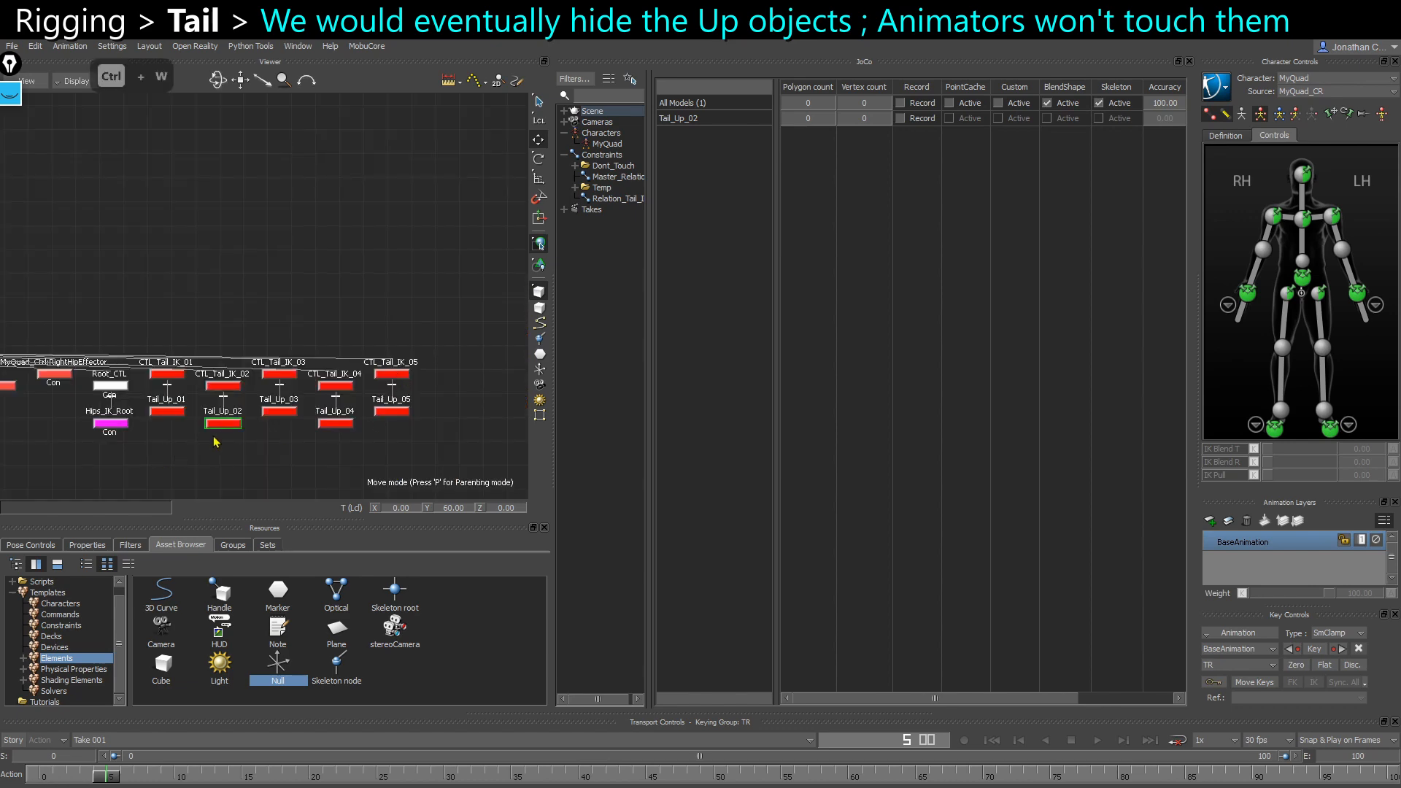
pyautogui.moveTo(156, 451); pyautogui.dragTo(443, 406)
pyautogui.click(95, 544)
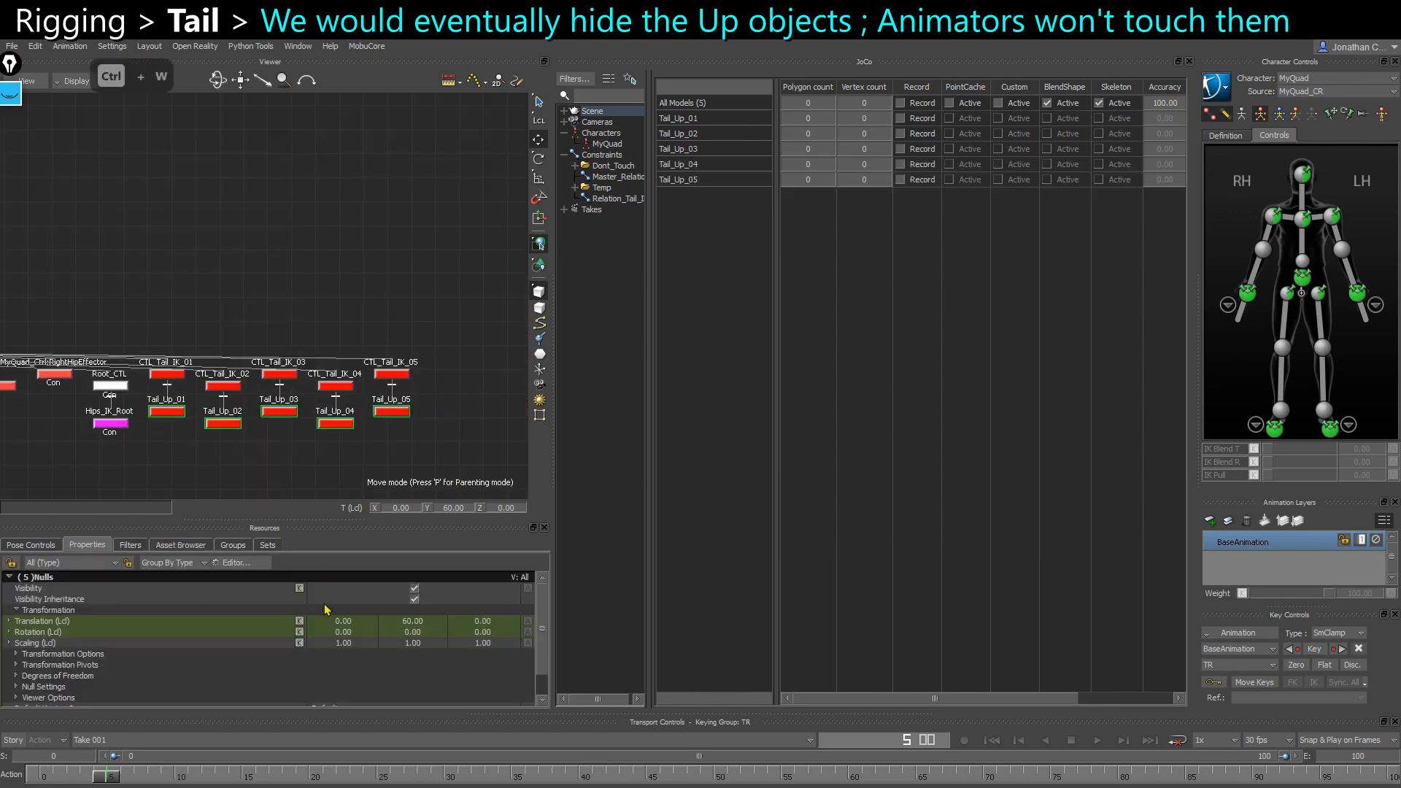
pyautogui.scroll(-1, 326, 610)
pyautogui.hotkey('ctrl', 'w')
pyautogui.click(13, 659)
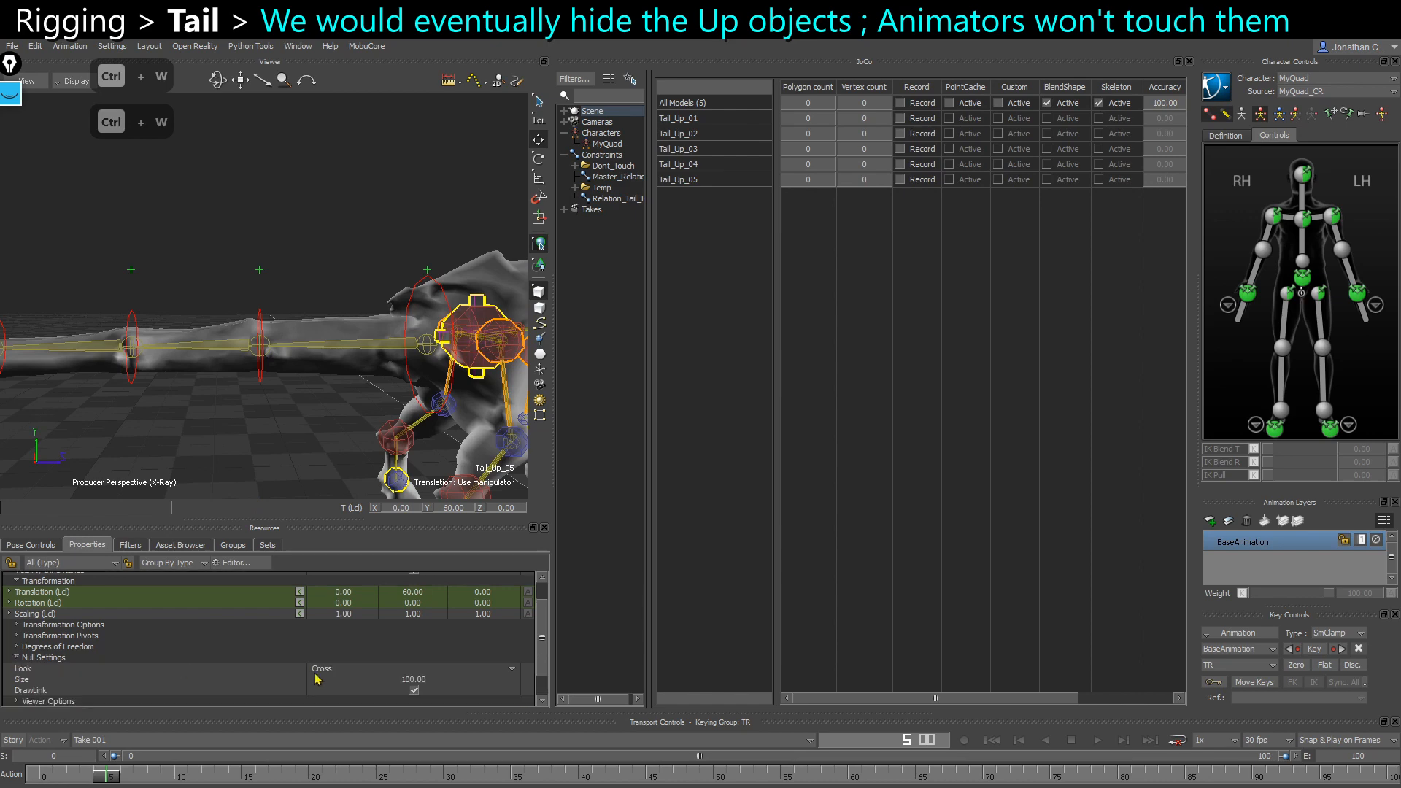
pyautogui.doubleClick(402, 680)
pyautogui.write('250')
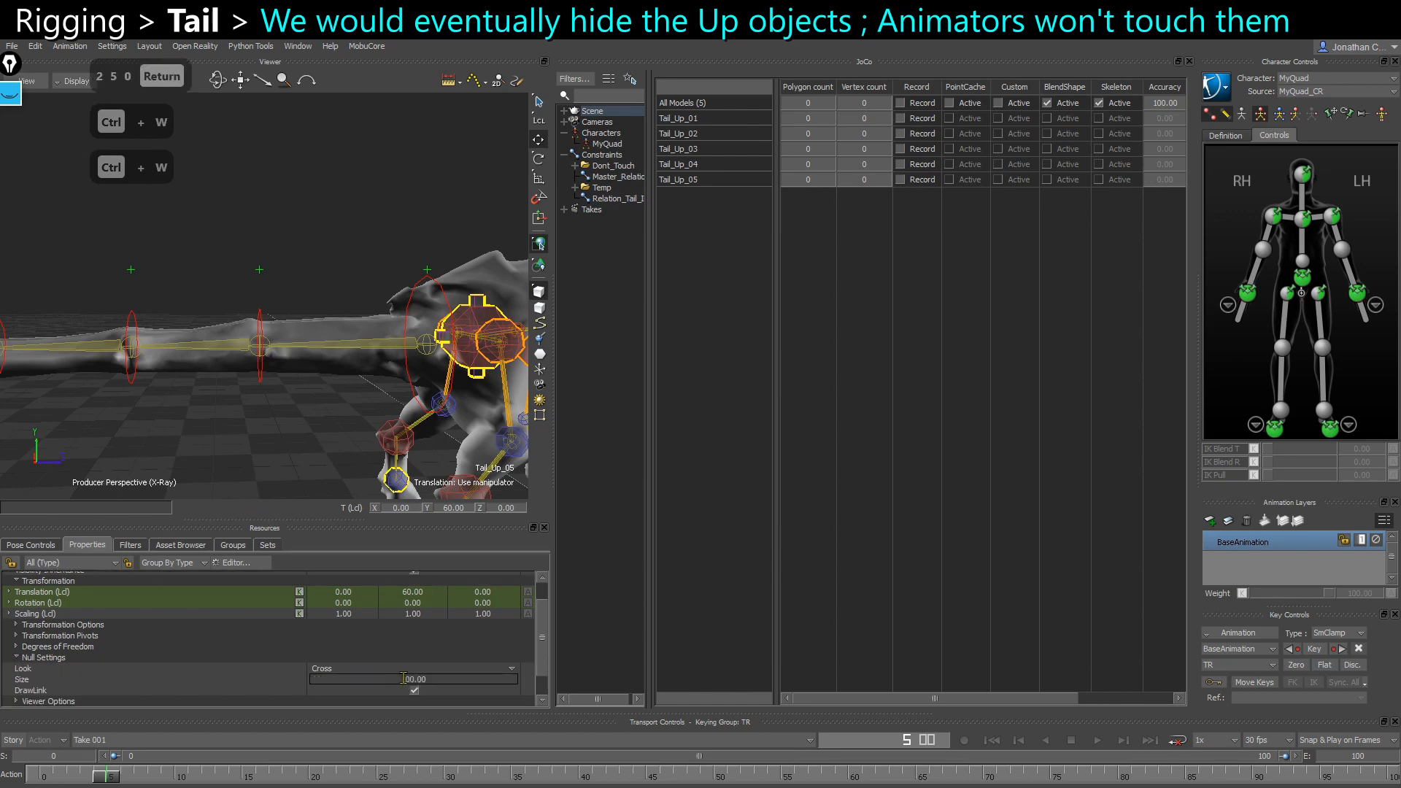
pyautogui.press('Return')
pyautogui.keyDown('ctrl'); pyautogui.keyDown('shift'); pyautogui.moveTo(331, 365); pyautogui.dragTo(375, 362); pyautogui.keyUp('shift'); pyautogui.keyUp('ctrl')
pyautogui.scroll(-3, 263, 219)
pyautogui.click(263, 219)
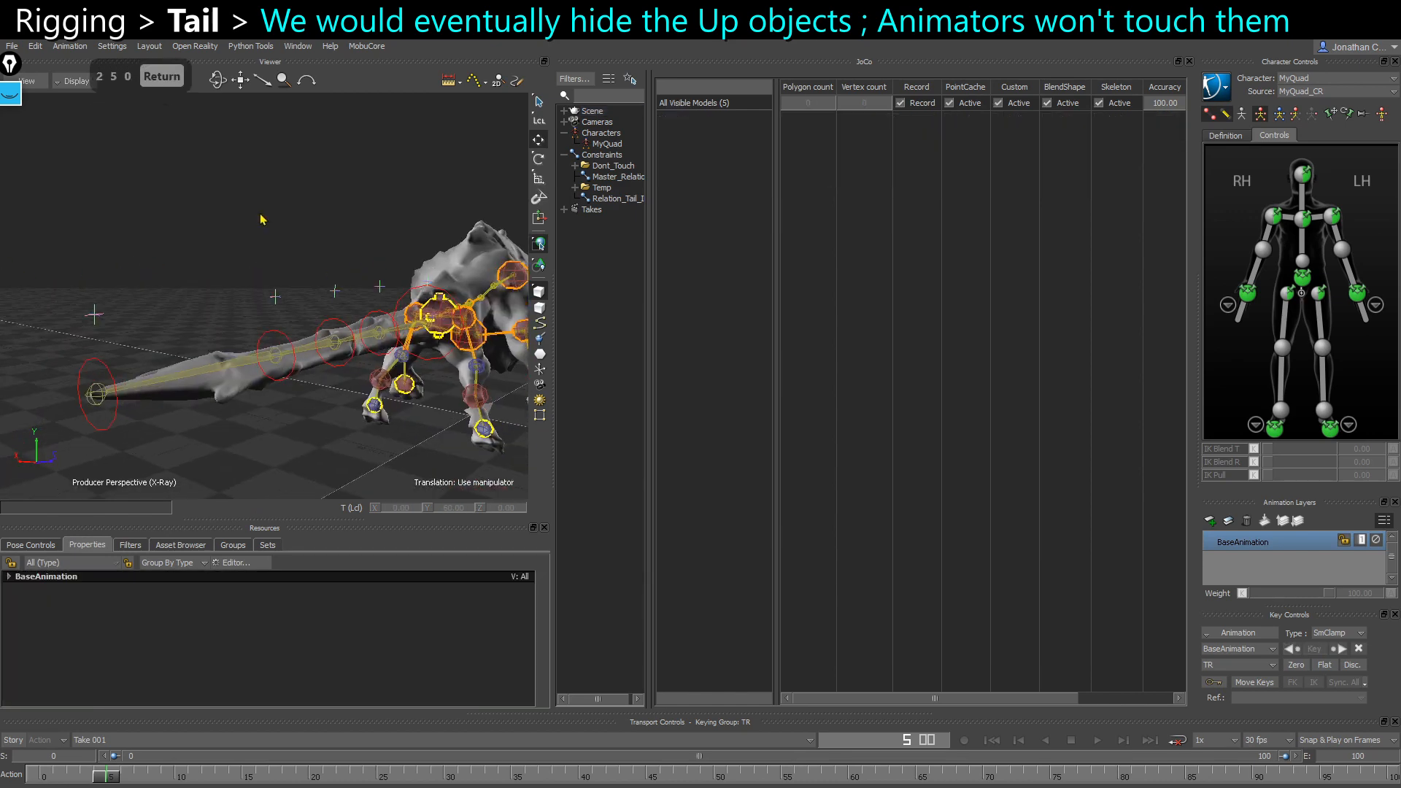
# Delete Tail_Up_05 above the tail tip and save the scene
pyautogui.keyDown('ctrl'); pyautogui.keyDown('shift'); pyautogui.moveTo(263, 219); pyautogui.dragTo(252, 235); pyautogui.keyUp('shift'); pyautogui.keyUp('ctrl')
pyautogui.click(157, 317)
pyautogui.keyDown('ctrl'); pyautogui.keyDown('shift'); pyautogui.moveTo(162, 337); pyautogui.dragTo(165, 324); pyautogui.keyUp('shift'); pyautogui.keyUp('ctrl')
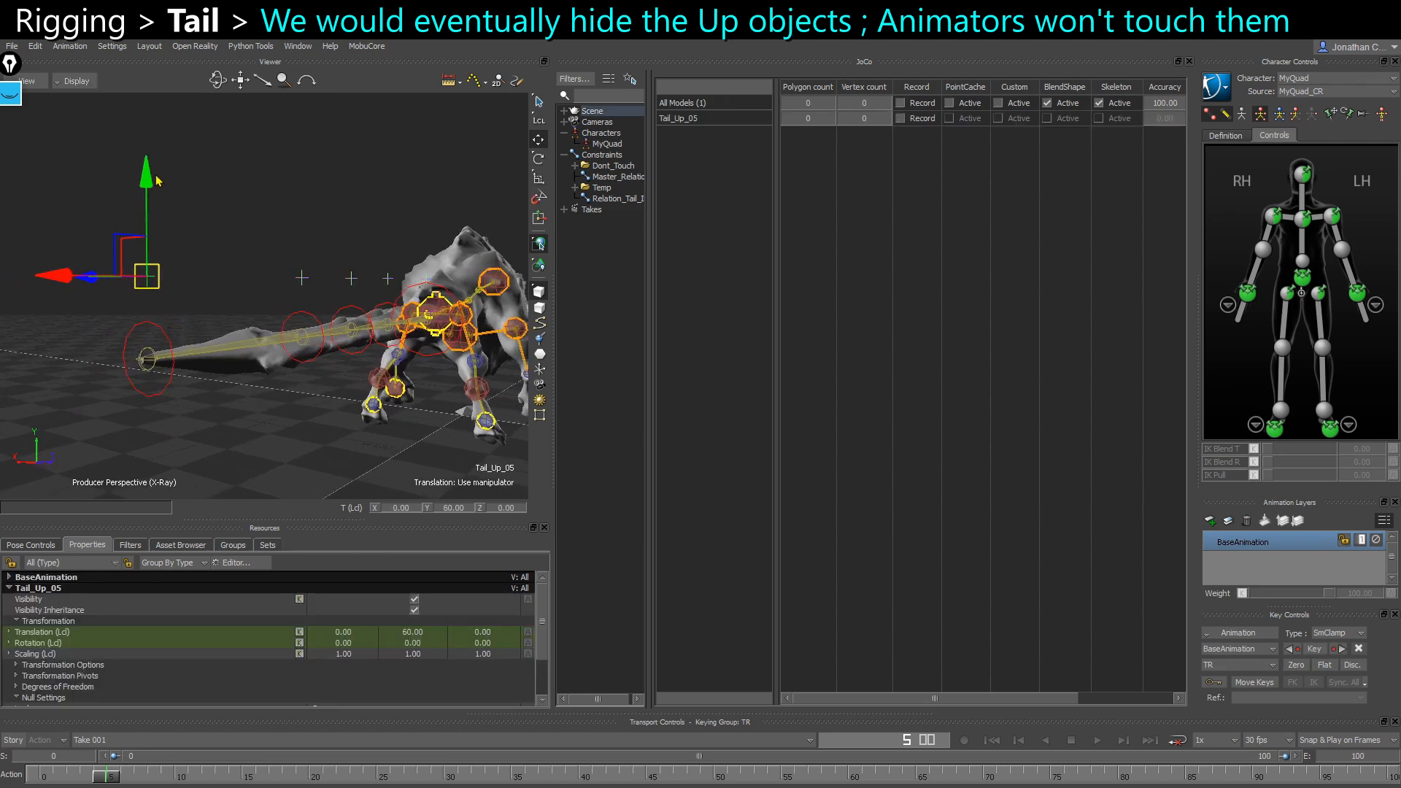
pyautogui.moveTo(151, 181)
pyautogui.mouseDown()
pyautogui.moveTo(152, 224)
pyautogui.moveTo(152, 183)
pyautogui.mouseUp()
pyautogui.keyDown('ctrl'); pyautogui.keyDown('shift'); pyautogui.moveTo(162, 290); pyautogui.dragTo(199, 294); pyautogui.keyUp('shift'); pyautogui.keyUp('ctrl')
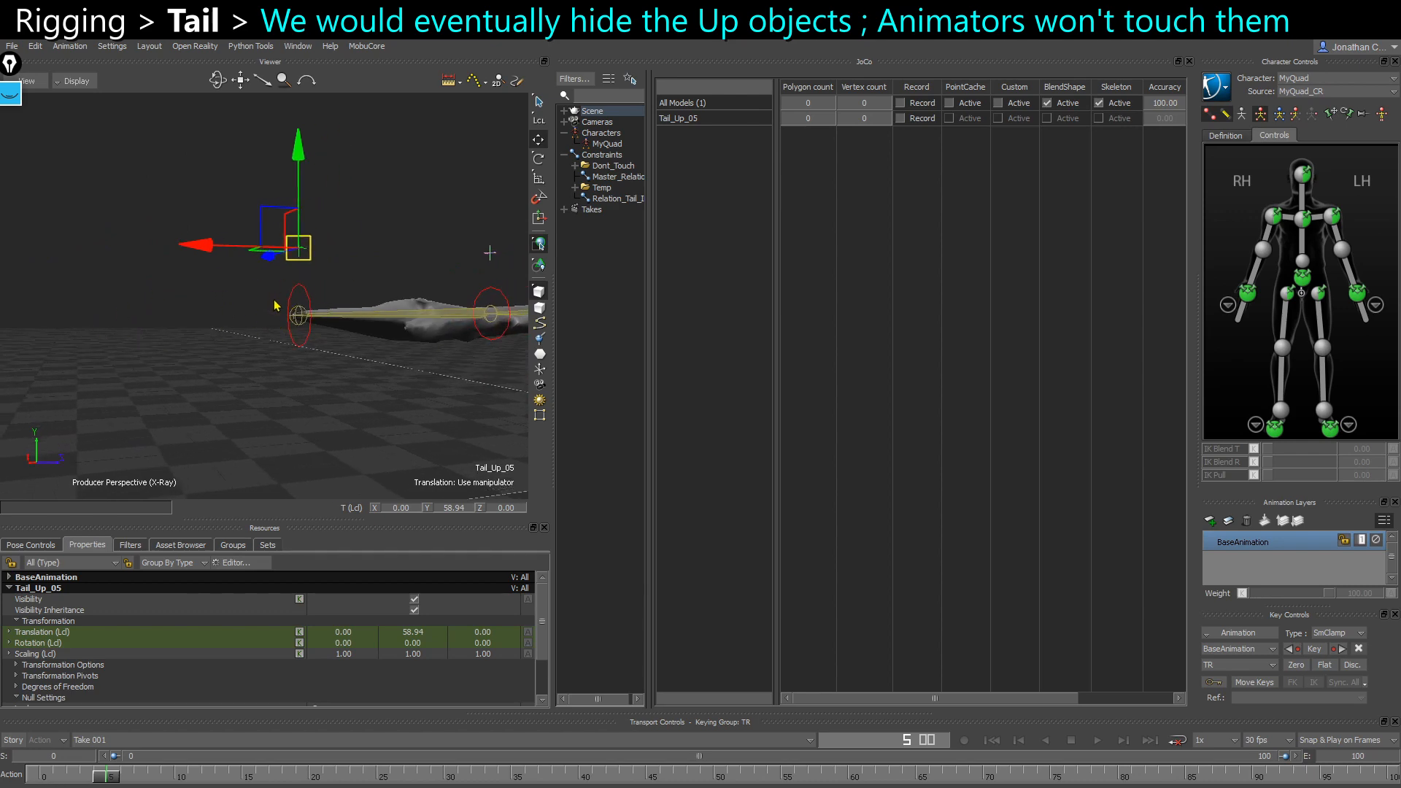
pyautogui.press('Delete')
pyautogui.keyDown('shift'); pyautogui.moveTo(376, 287); pyautogui.dragTo(246, 274); pyautogui.keyUp('shift')
pyautogui.hotkey('ctrl', 's')
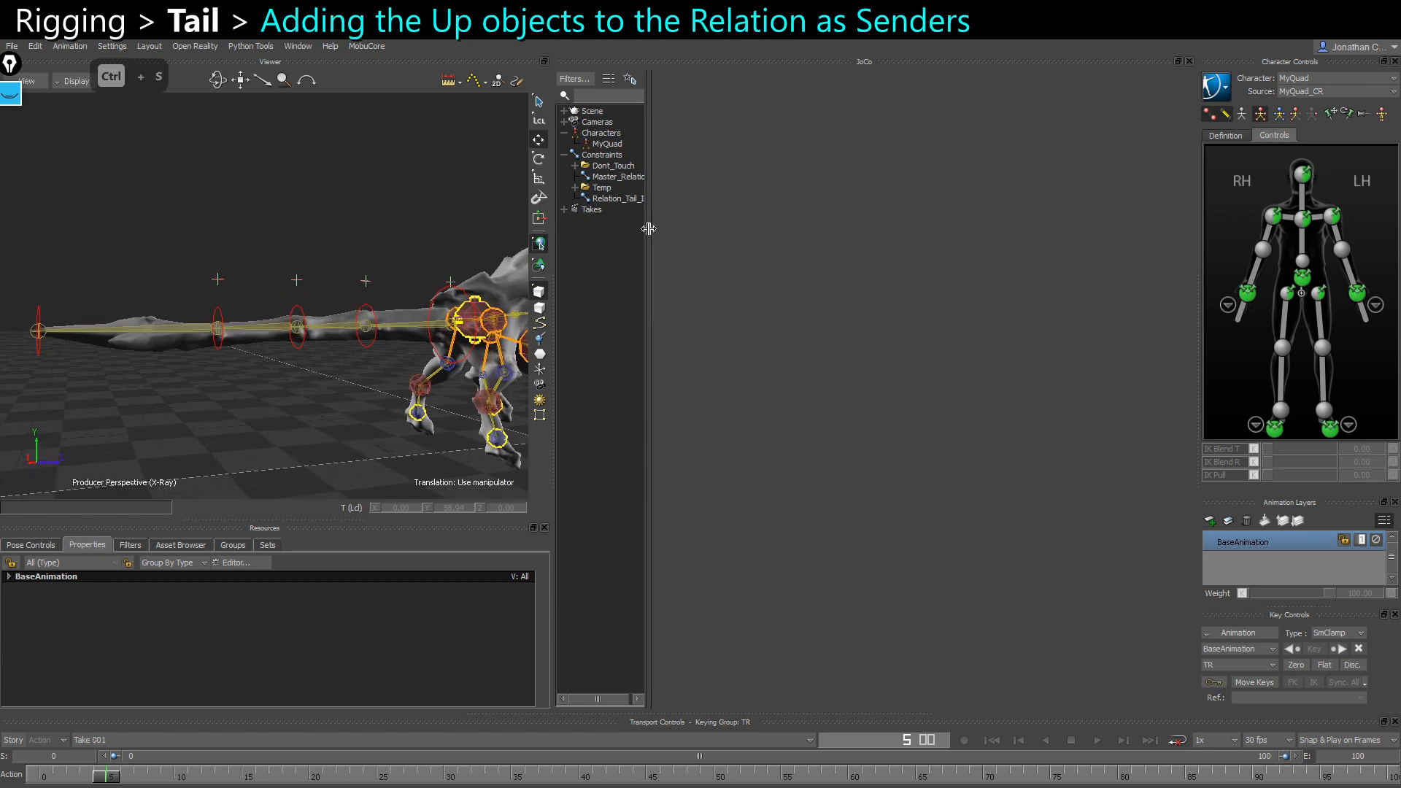
# Open the Relation_Tail_IK constraint and add Tail_Up_01 to Tail_Up_04 as senders beside the CTL_Tail_IK nodes
pyautogui.doubleClick(649, 199)
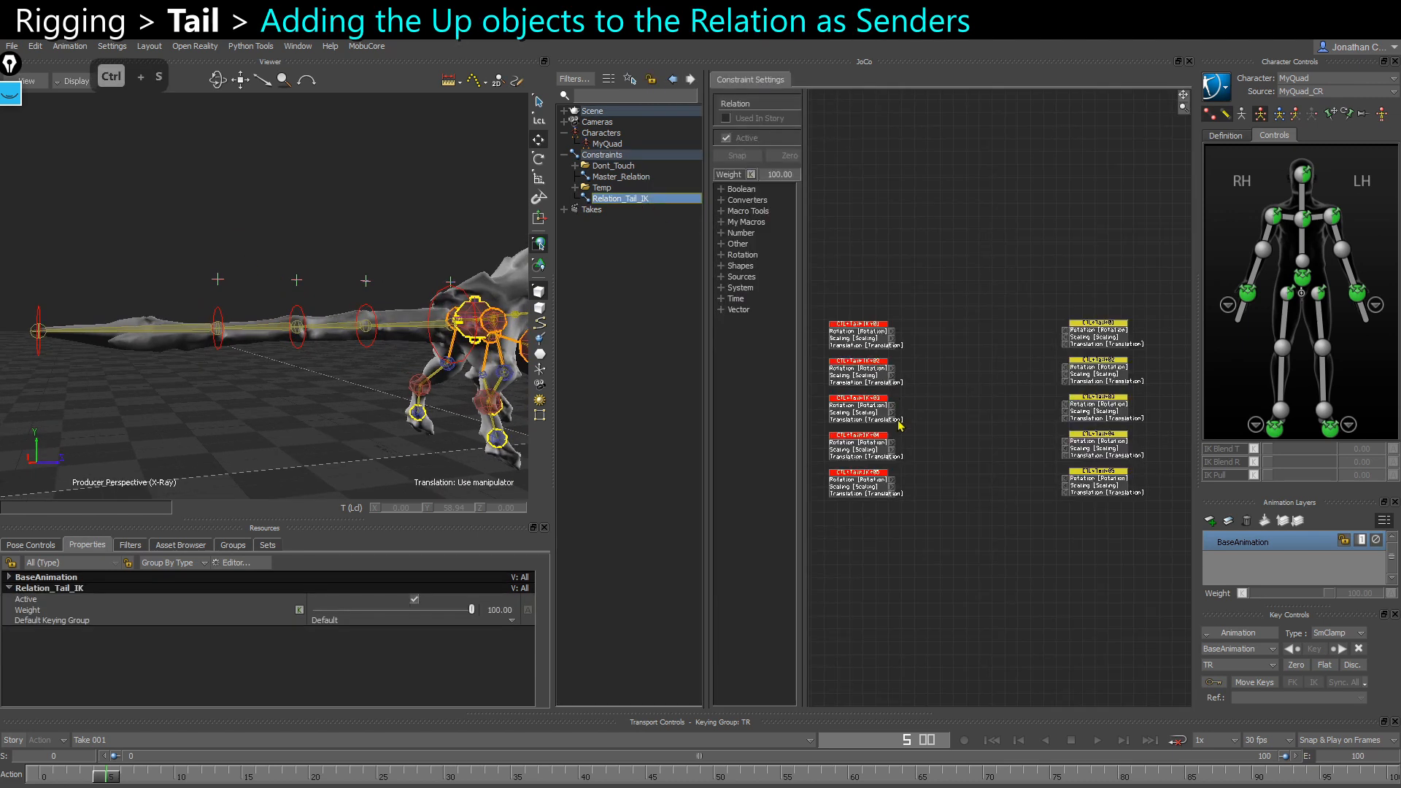
pyautogui.keyDown('shift'); pyautogui.moveTo(879, 511); pyautogui.dragTo(912, 495); pyautogui.keyUp('shift')
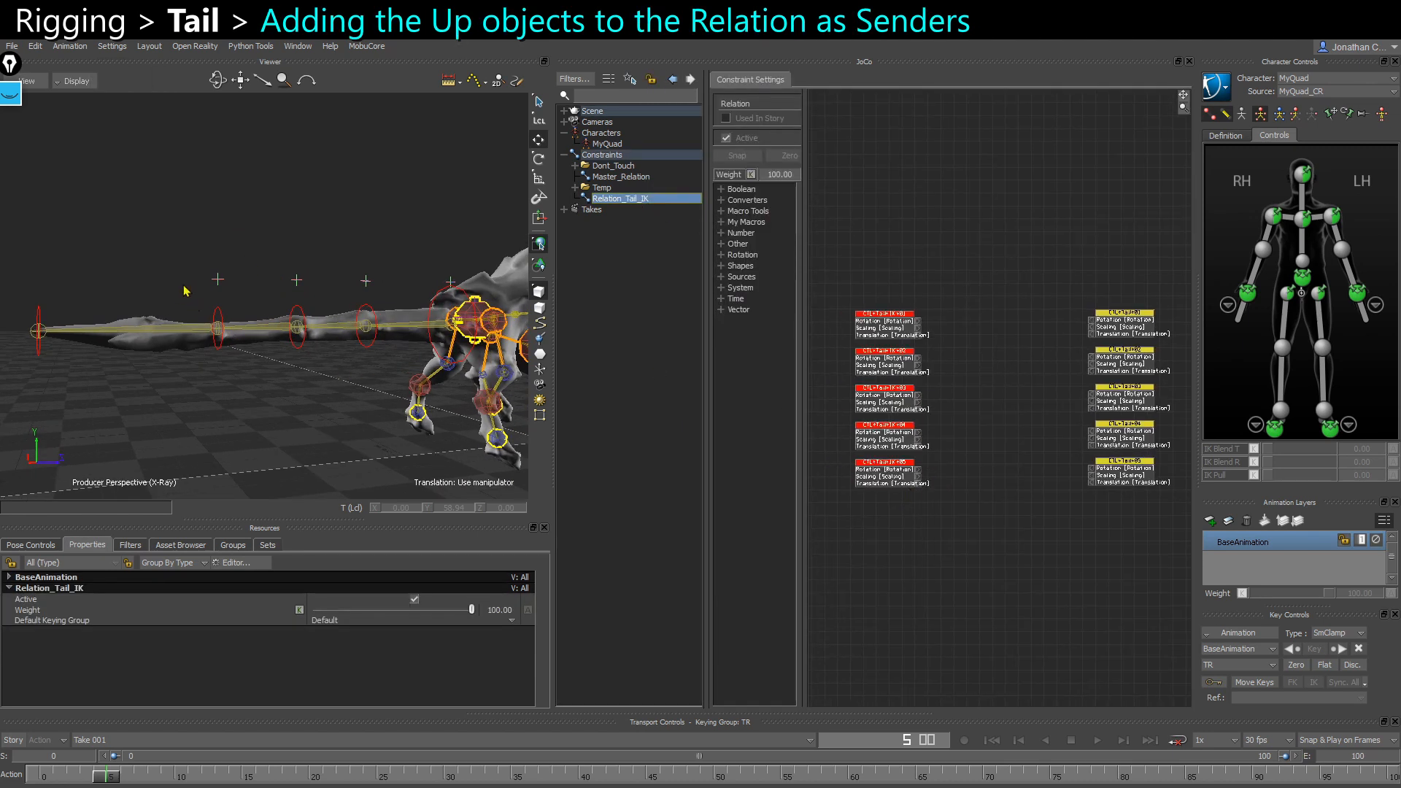
pyautogui.moveTo(458, 284); pyautogui.dragTo(998, 224)
pyautogui.moveTo(974, 310); pyautogui.dragTo(839, 314)
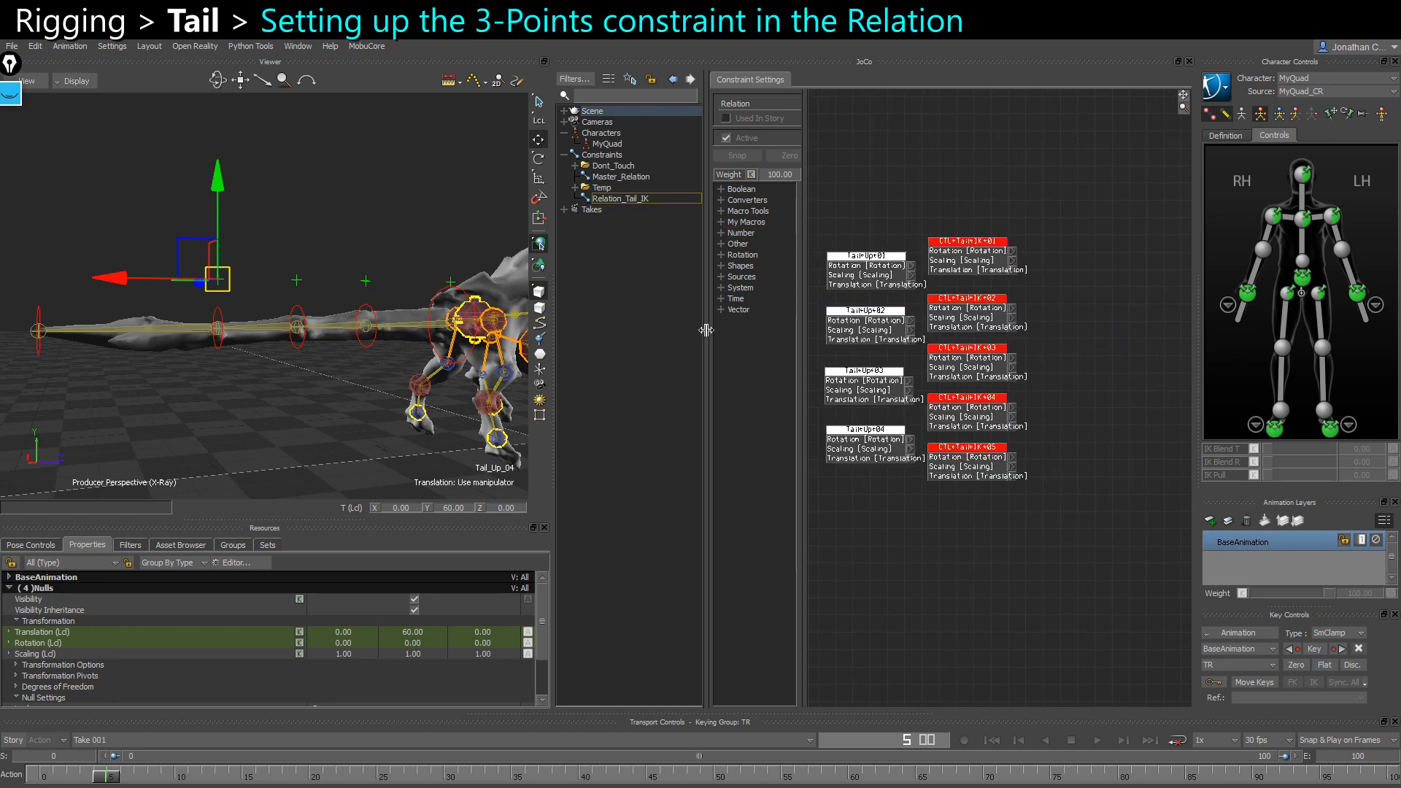
# Add a Three-Point Constraint rotation operator to Relation_Tail_IK, between the CTL_Tail_IK senders and the CTL_Tail receivers
pyautogui.click(721, 256)
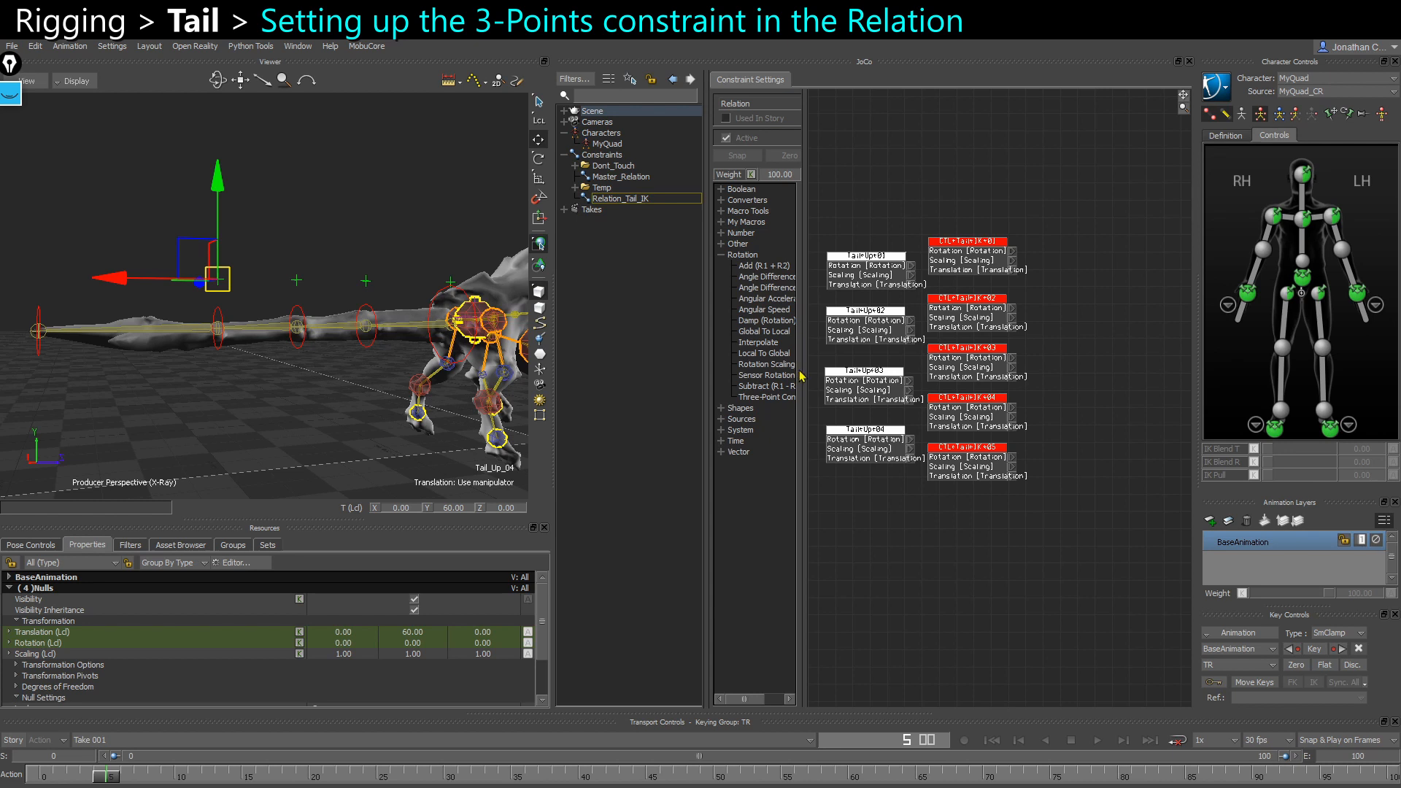
pyautogui.moveTo(801, 370); pyautogui.dragTo(1050, 194)
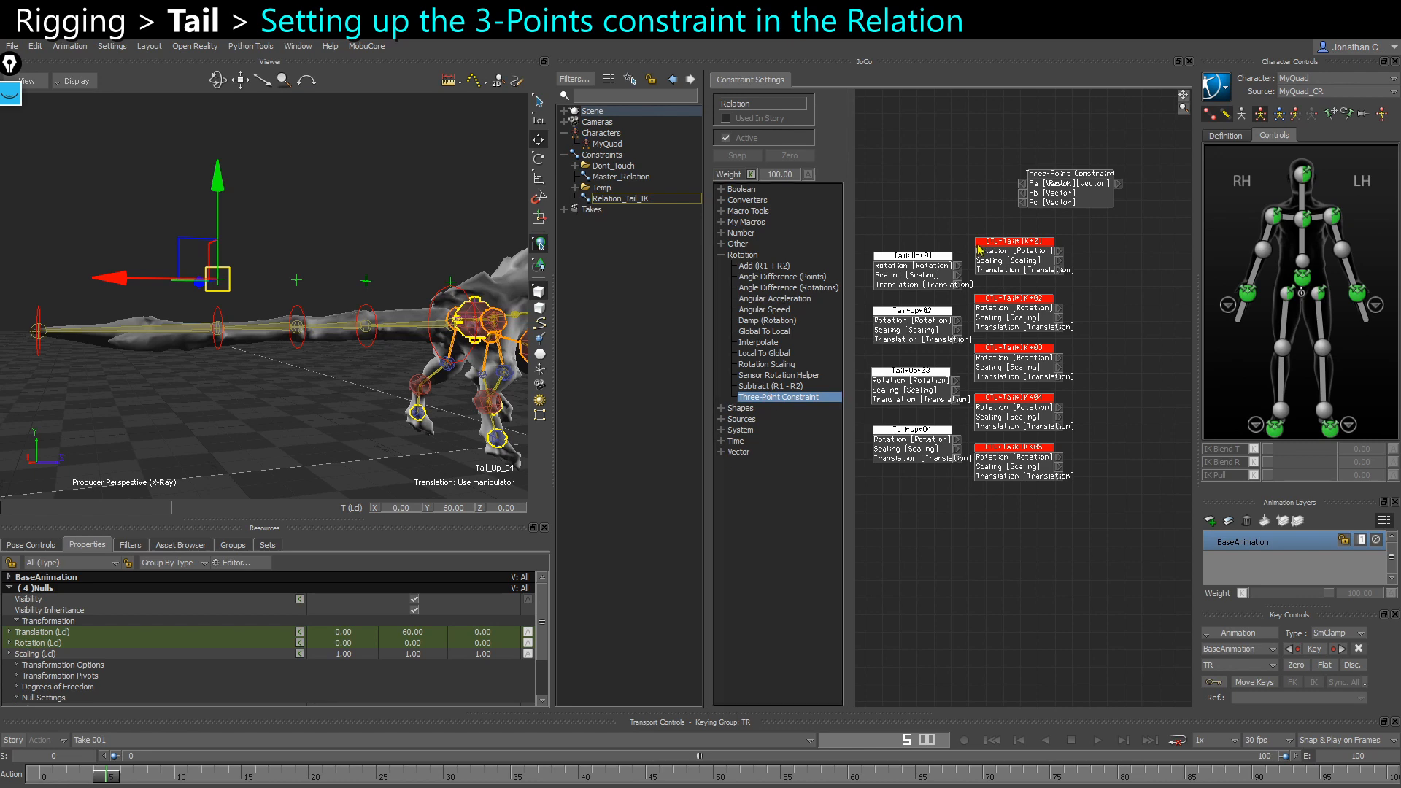
pyautogui.click(621, 198)
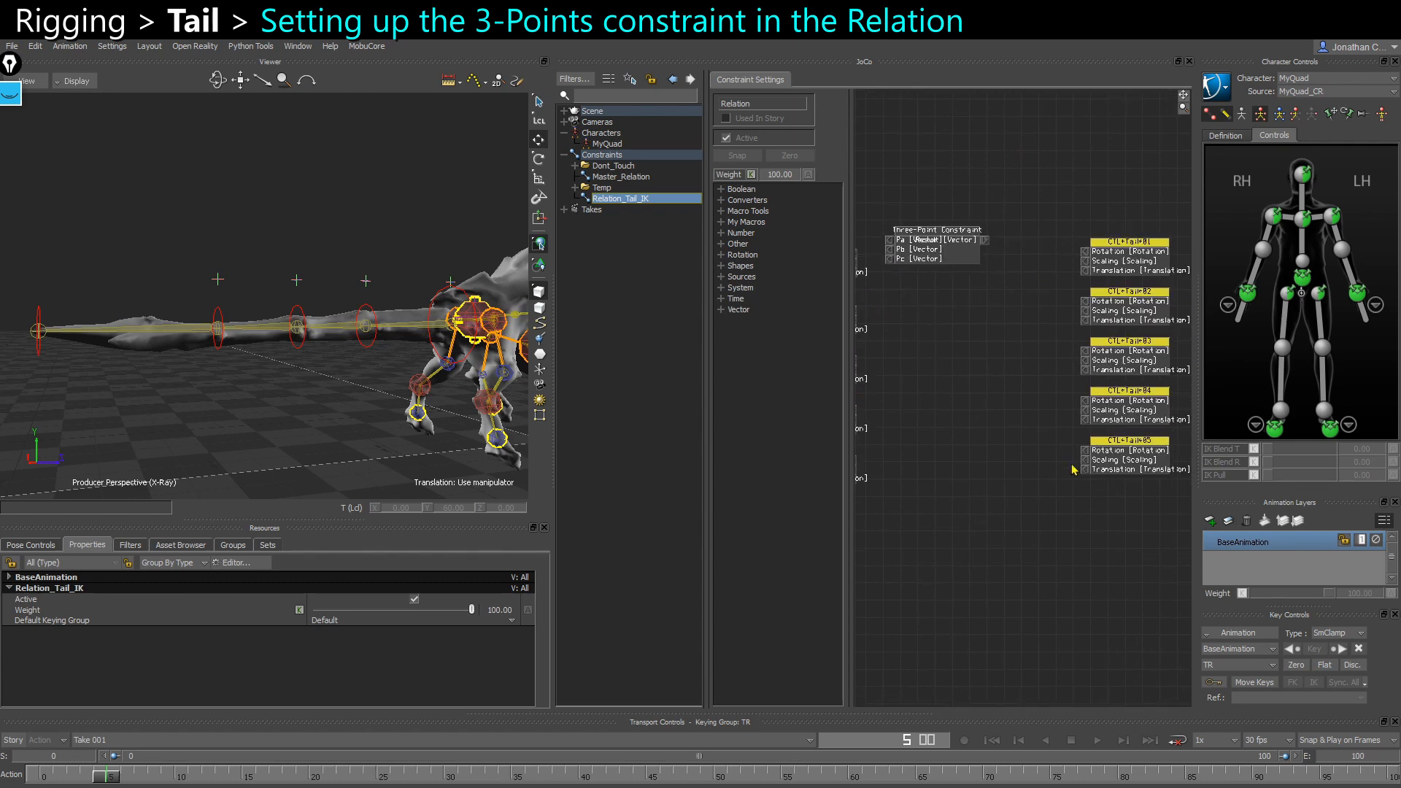
# Select the FK control CTL_Tail_01 at the tail base, with its IK sender and the Three-Point Constraint in view
pyautogui.keyDown('ctrl'); pyautogui.moveTo(1096, 524); pyautogui.dragTo(1093, 455); pyautogui.keyUp('ctrl')
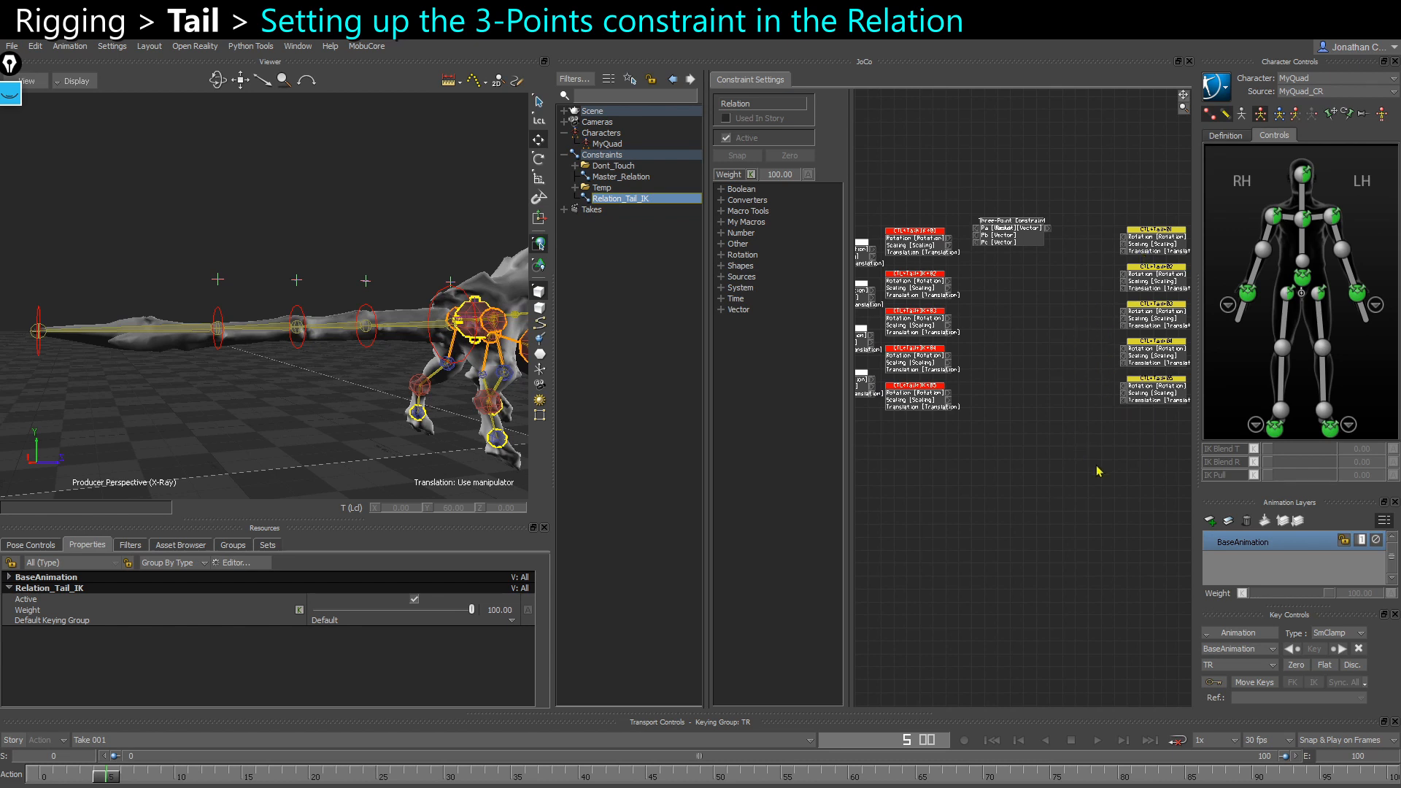
pyautogui.keyDown('shift'); pyautogui.moveTo(1131, 388); pyautogui.dragTo(1087, 348); pyautogui.keyUp('shift')
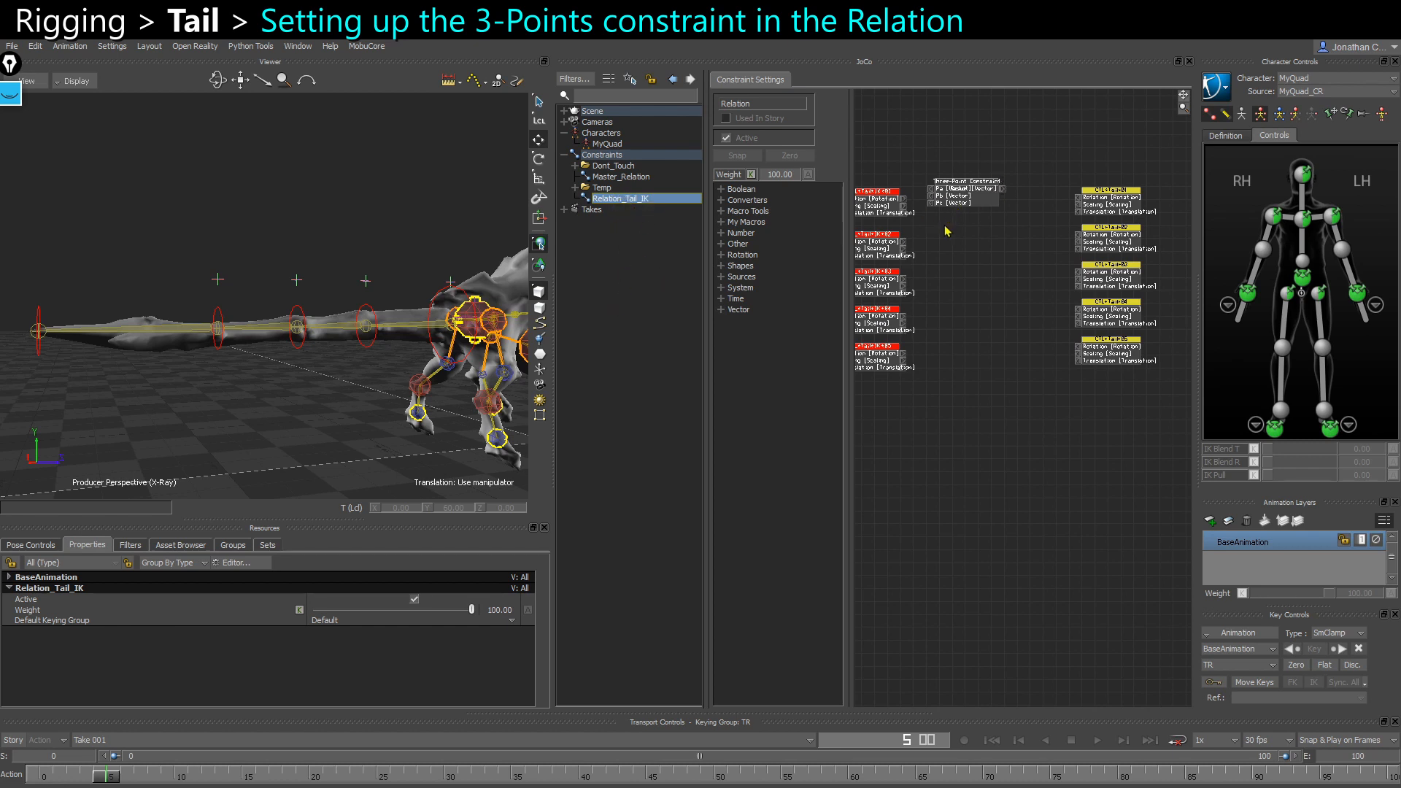
pyautogui.keyDown('shift'); pyautogui.moveTo(1020, 209); pyautogui.dragTo(1067, 287); pyautogui.keyUp('shift')
pyautogui.keyDown('ctrl'); pyautogui.moveTo(974, 266); pyautogui.dragTo(1091, 256); pyautogui.keyUp('ctrl')
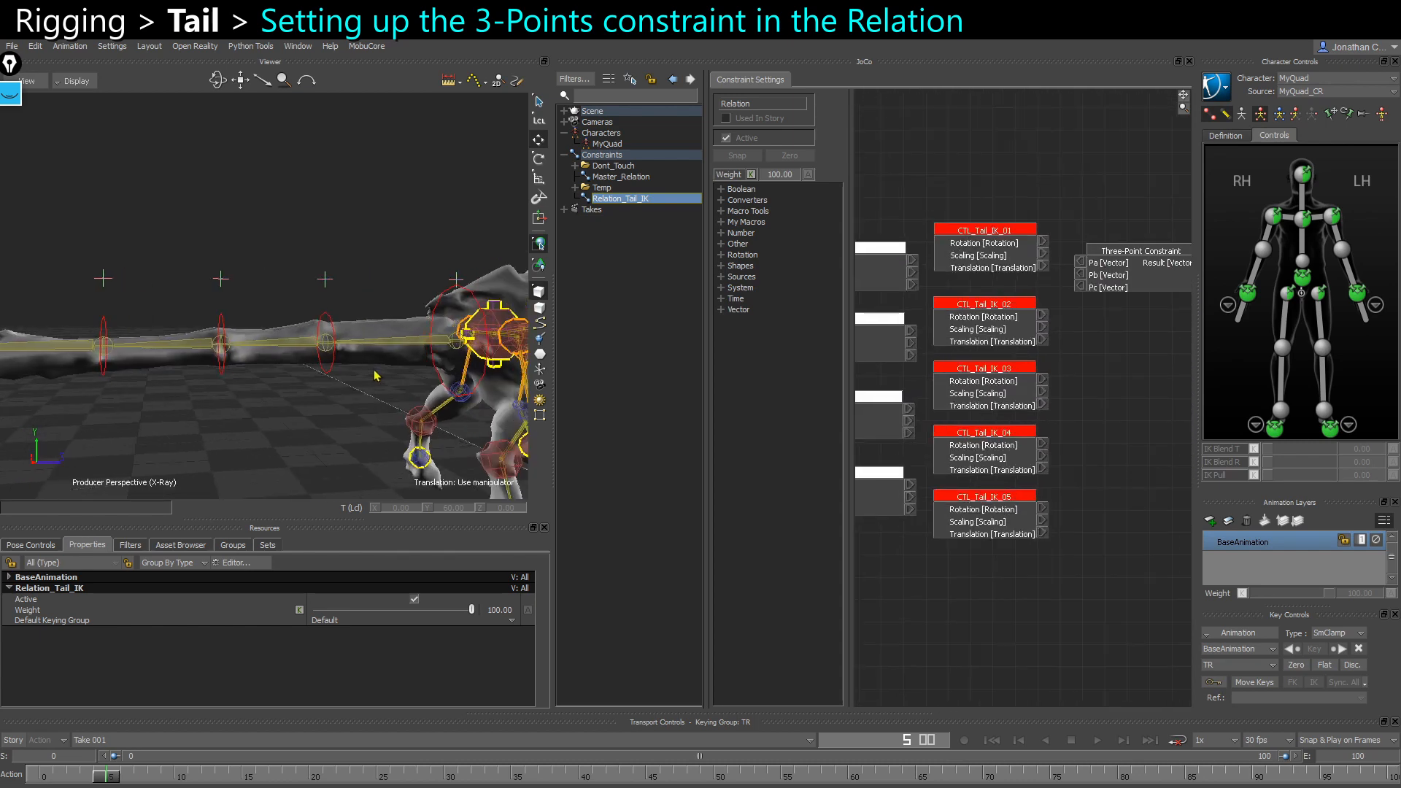
pyautogui.keyDown('ctrl'); pyautogui.moveTo(375, 376); pyautogui.dragTo(375, 384); pyautogui.keyUp('ctrl')
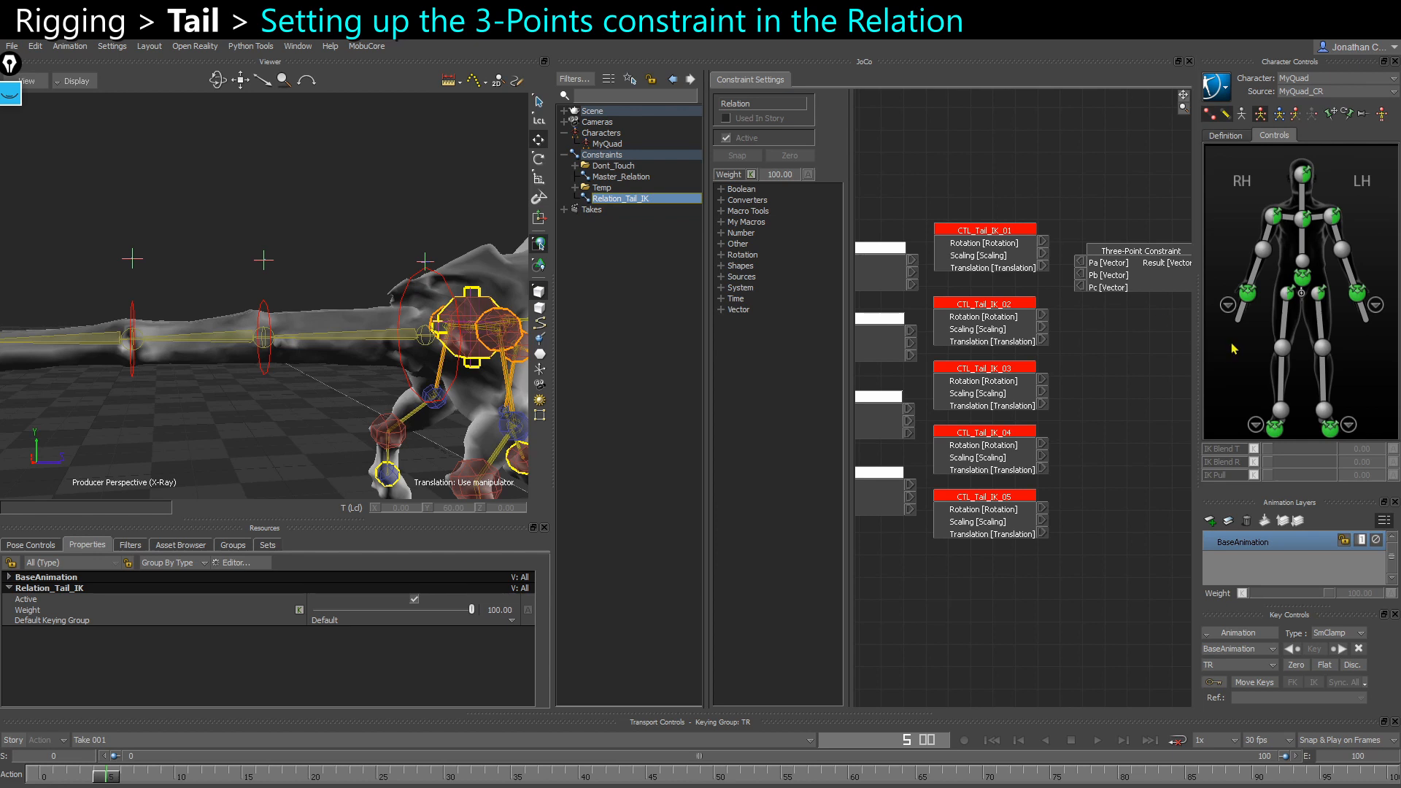
pyautogui.keyDown('shift'); pyautogui.moveTo(1115, 371); pyautogui.dragTo(1085, 367); pyautogui.keyUp('shift')
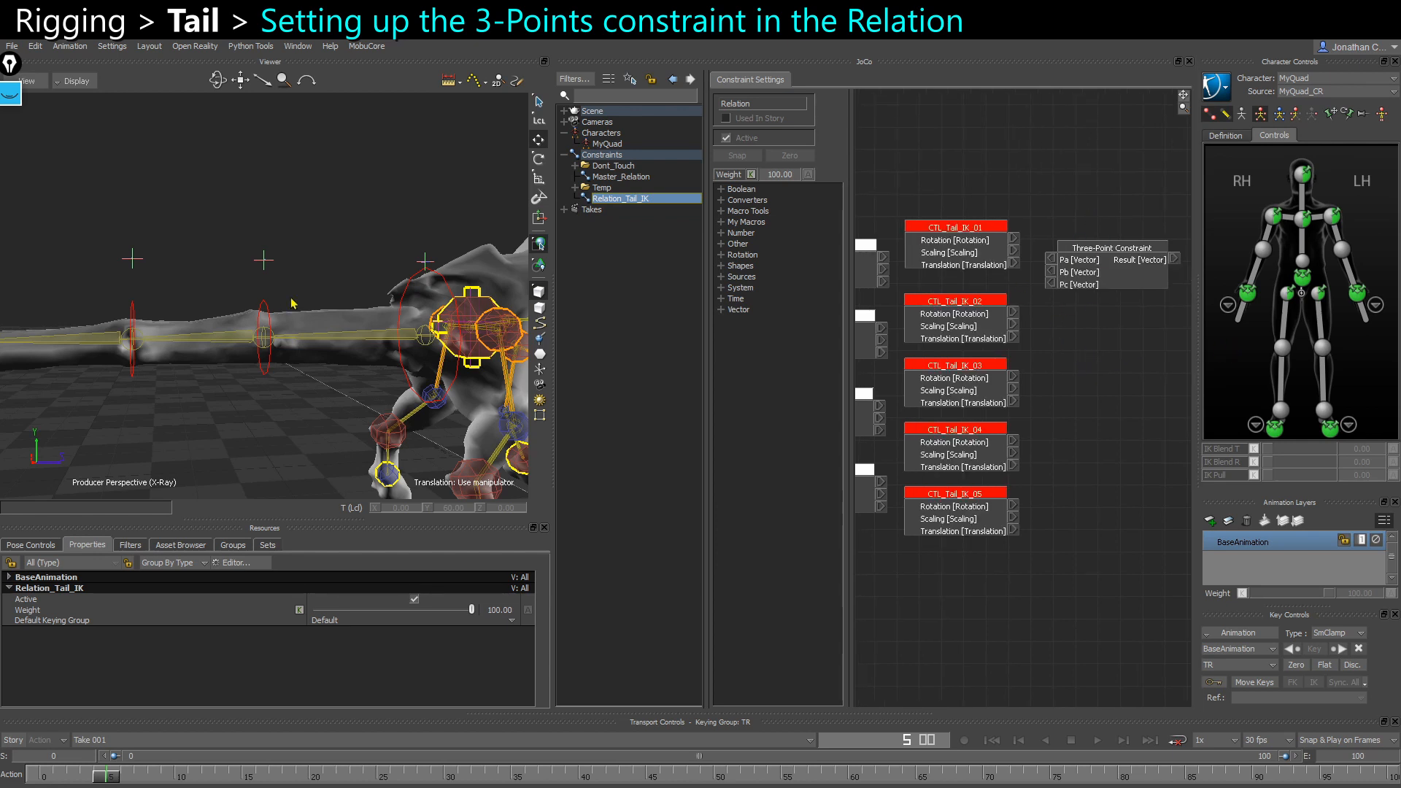
pyautogui.click(327, 332)
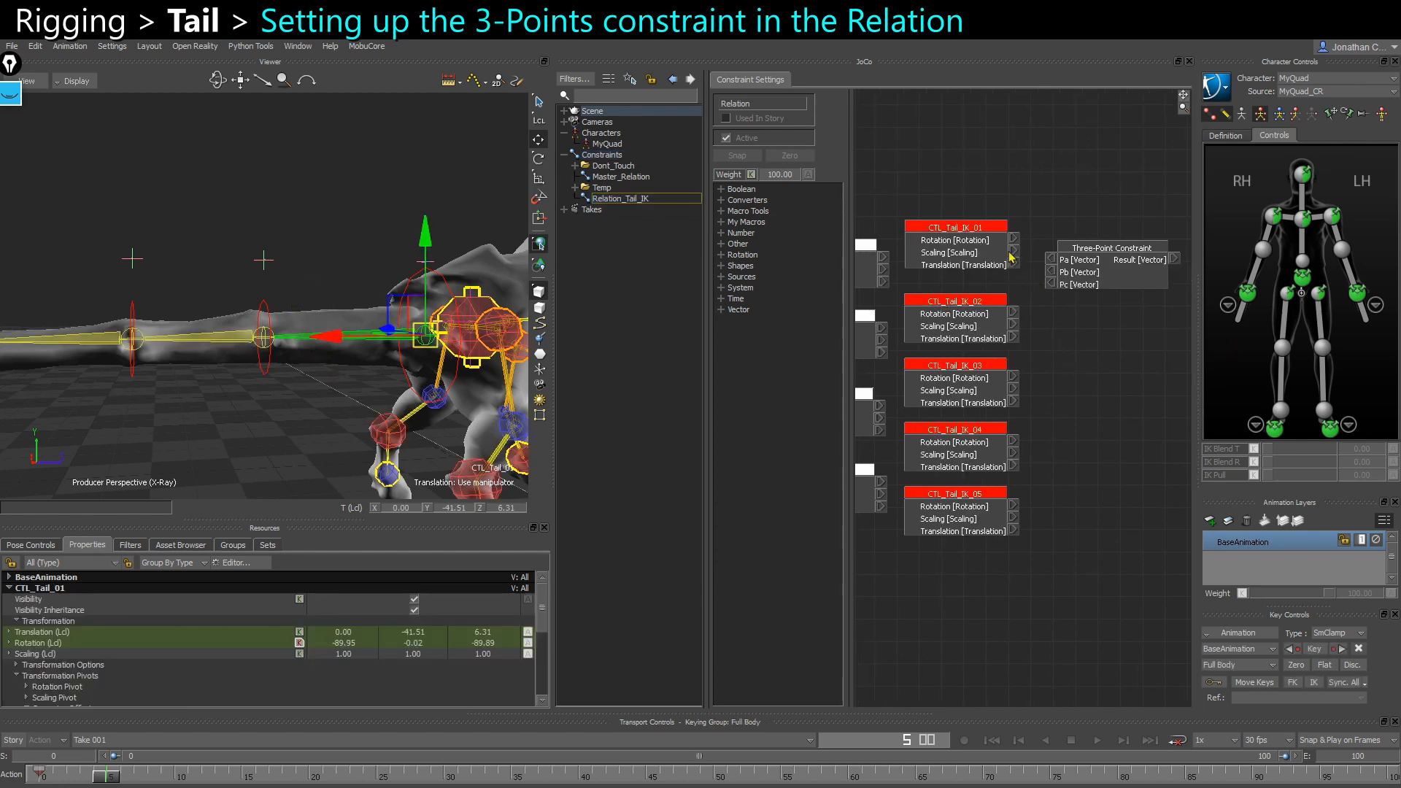
# Connect the translations of CTL_Tail_IK_01, CTL_Tail_IK_02 and Tail_Up_01 to Pa, Pb and Pc of the Three-Point Constraint
pyautogui.click(390, 286)
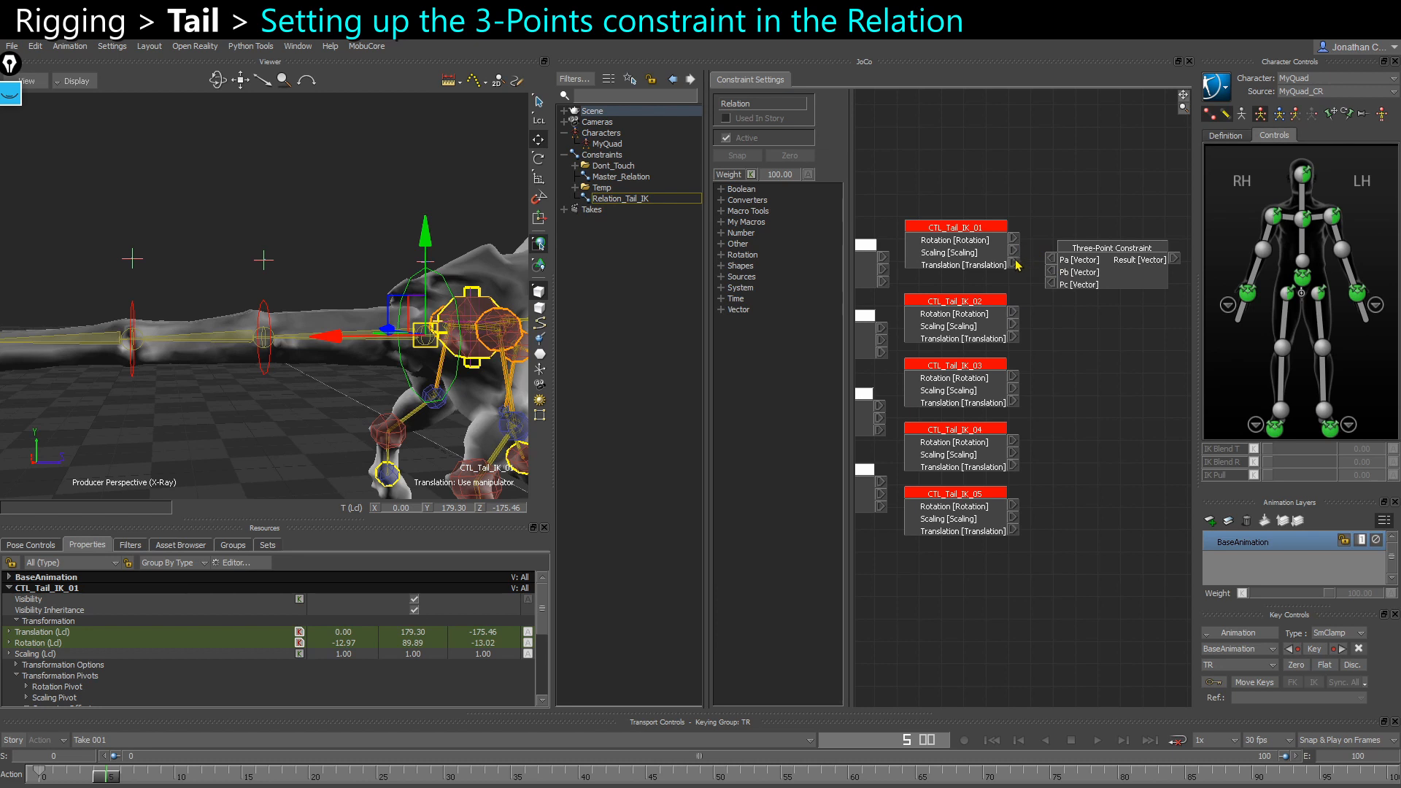
pyautogui.moveTo(1017, 265); pyautogui.dragTo(1053, 259)
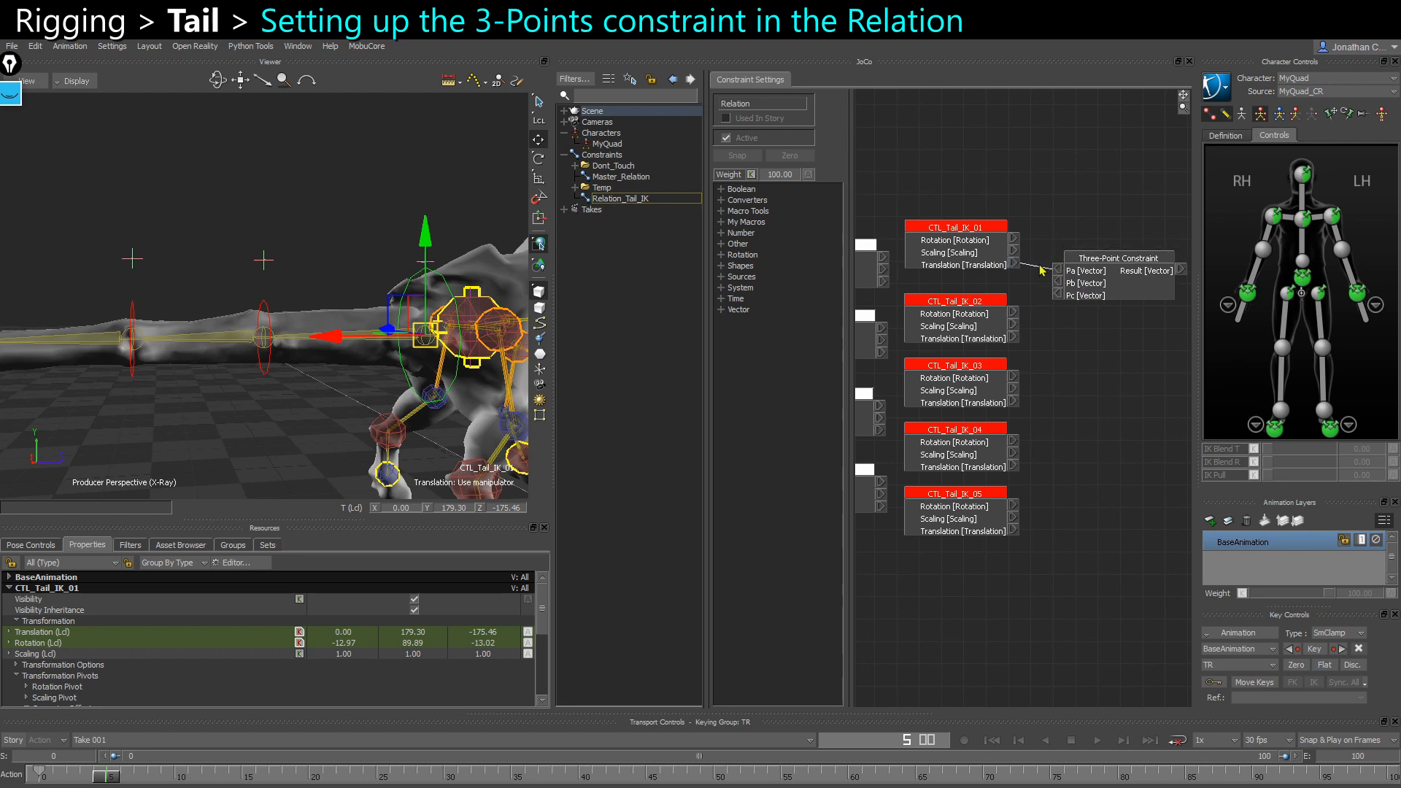
pyautogui.click(298, 397)
pyautogui.click(261, 365)
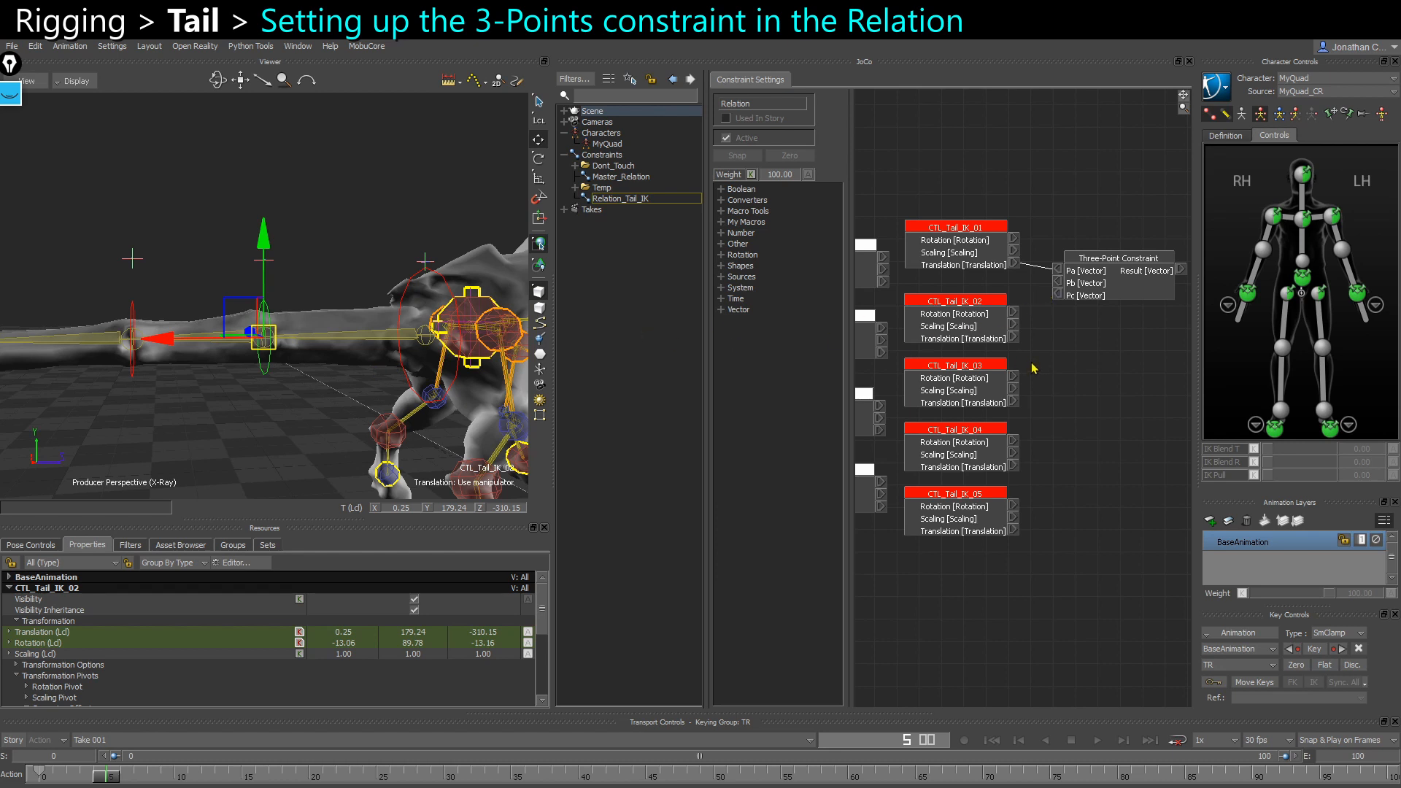
pyautogui.moveTo(967, 328); pyautogui.dragTo(965, 328)
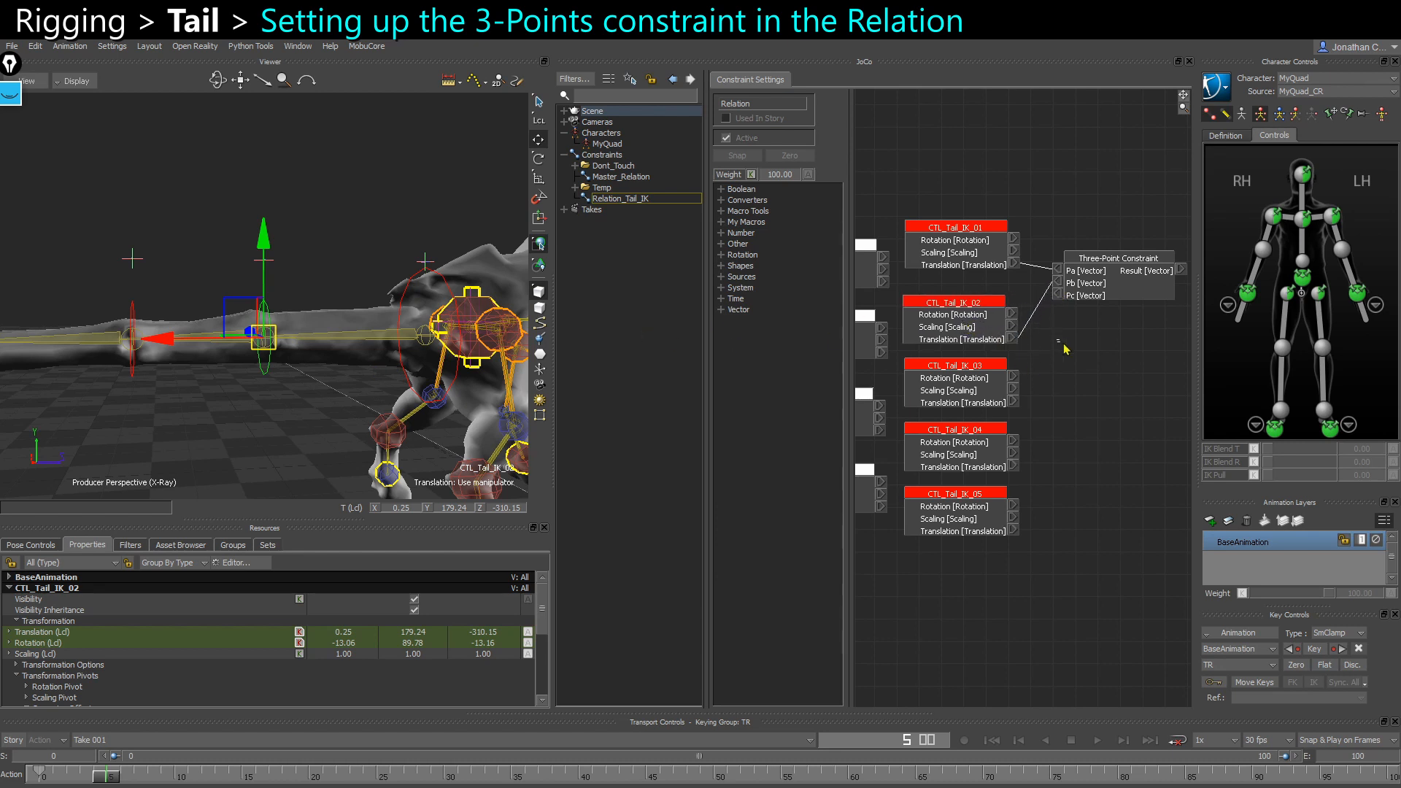
pyautogui.keyDown('shift'); pyautogui.moveTo(1057, 337); pyautogui.dragTo(1098, 337); pyautogui.keyUp('shift')
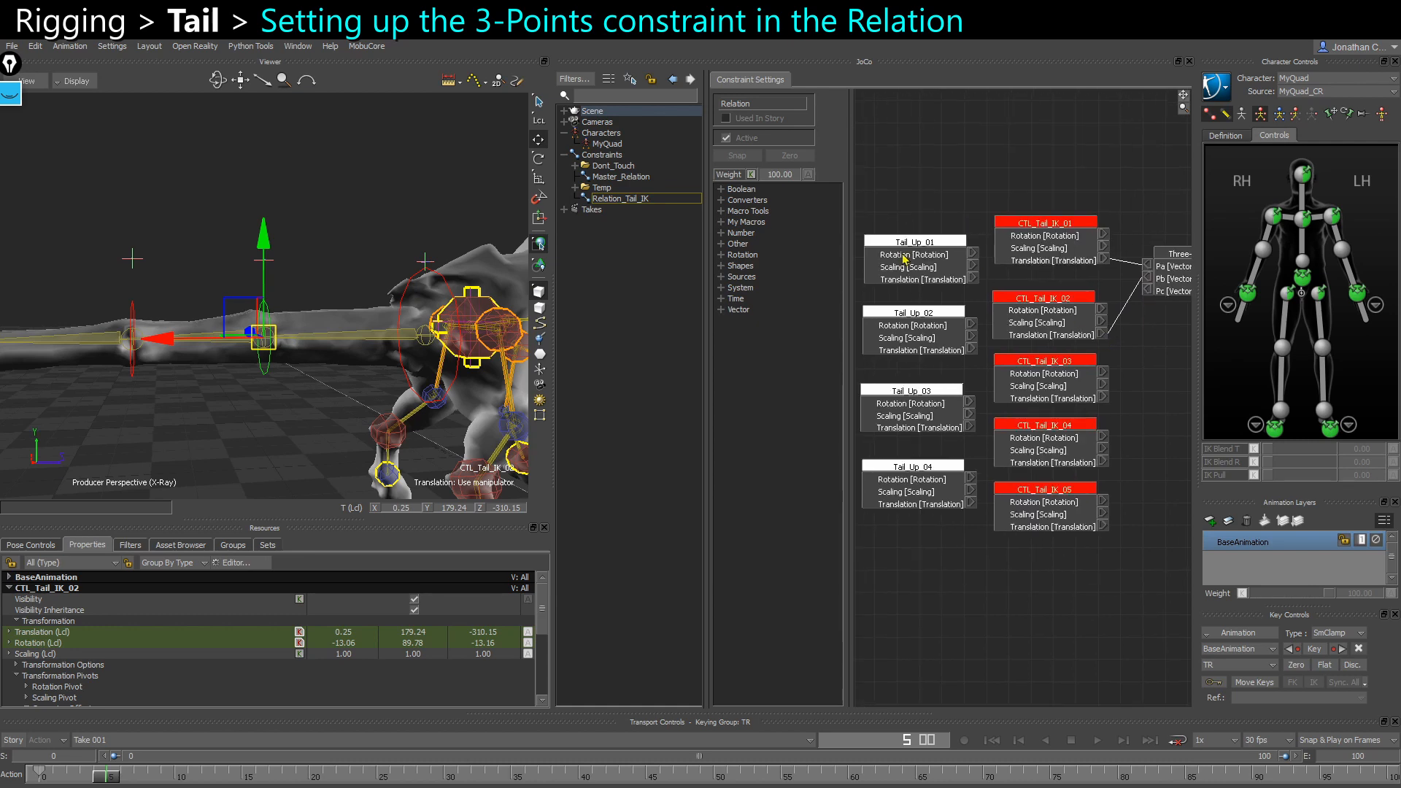
pyautogui.moveTo(972, 279); pyautogui.dragTo(1072, 336)
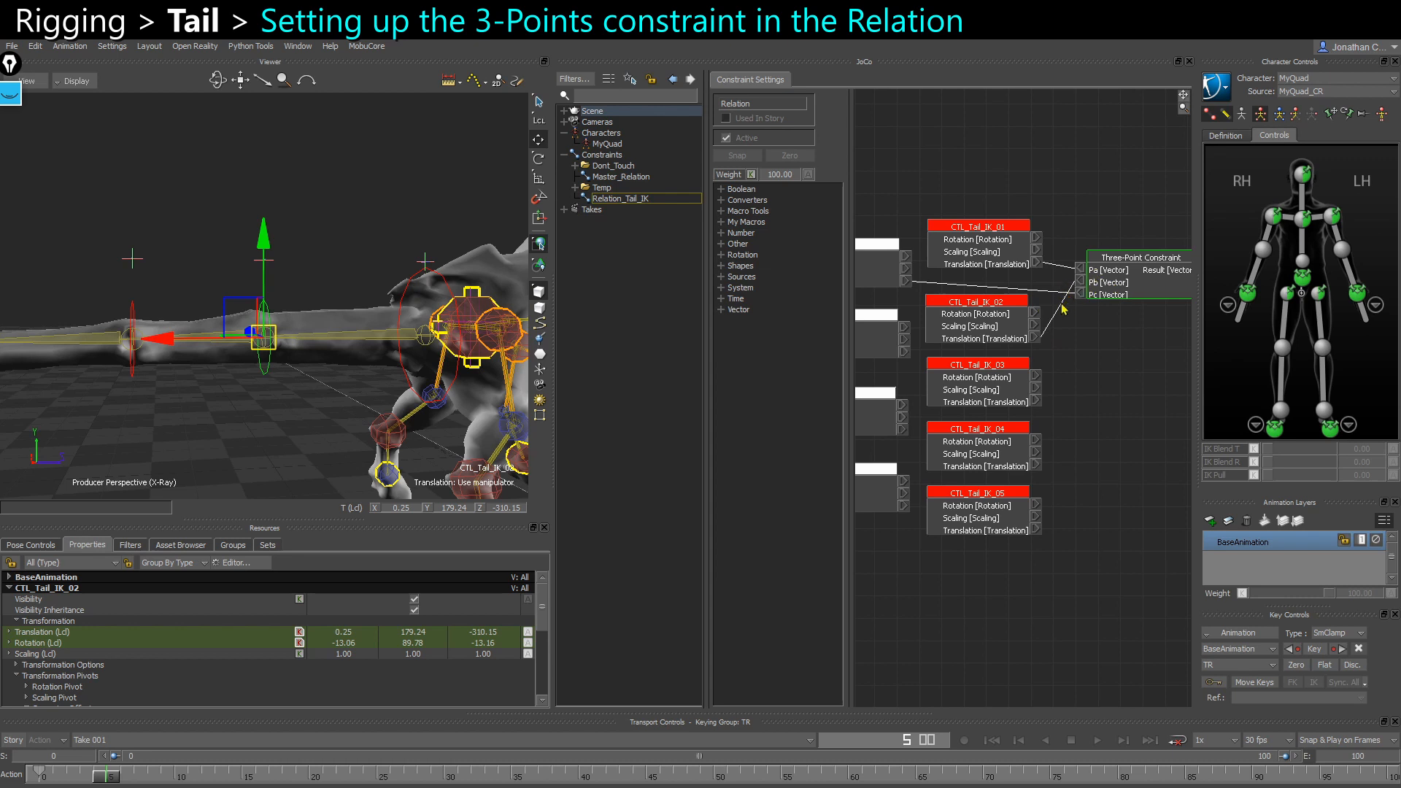
# Connect the Three-Point Constraint's Result output to the Rotation input of CTL_Tail_01
pyautogui.moveTo(1132, 285); pyautogui.dragTo(1000, 327)
pyautogui.moveTo(1038, 278); pyautogui.dragTo(928, 362)
pyautogui.press('Escape')
pyautogui.moveTo(1099, 283); pyautogui.dragTo(1066, 266)
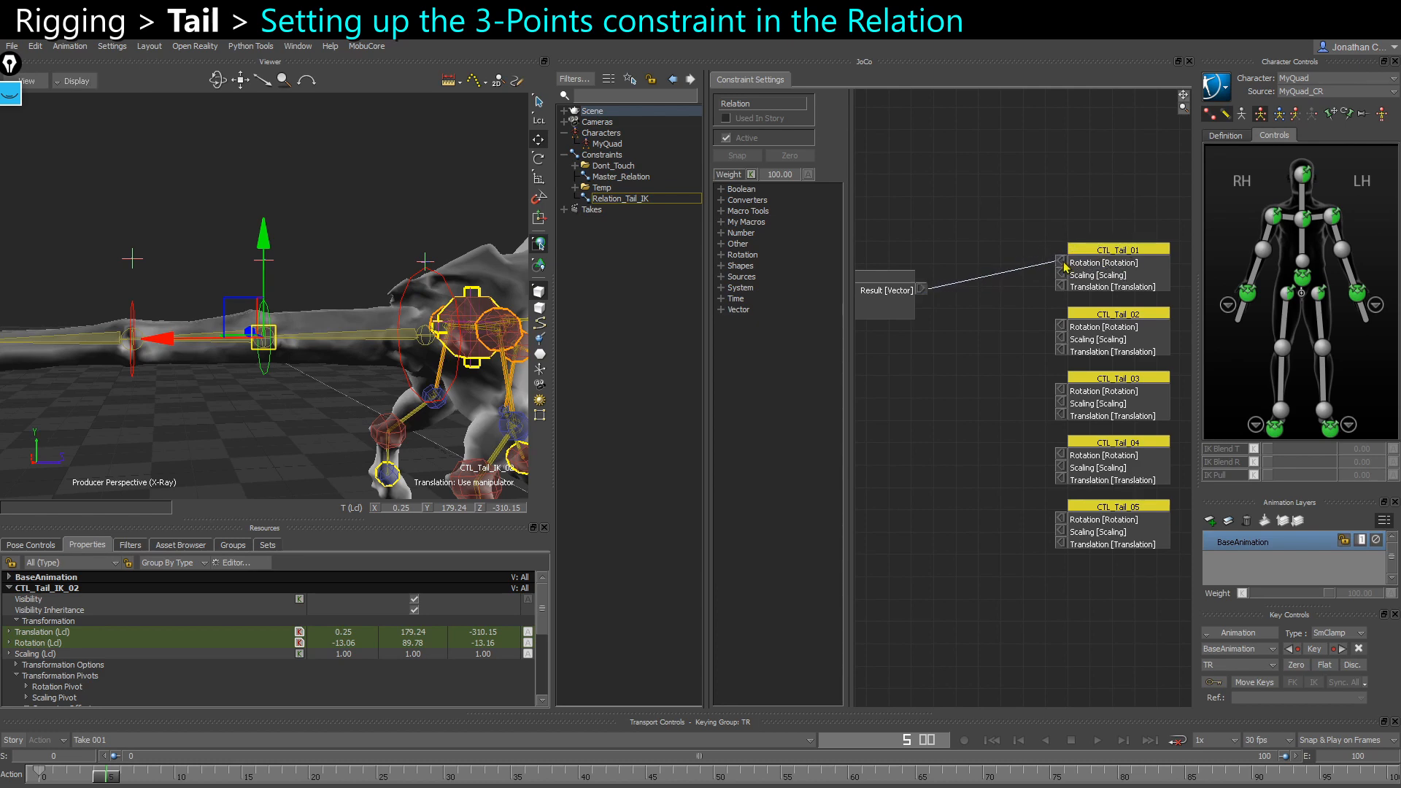
# Test the first tail constraint by shifting the Tail_Up_01 marker in the viewport, and undo the test changes
pyautogui.keyDown('ctrl'); pyautogui.keyDown('shift'); pyautogui.moveTo(257, 395); pyautogui.dragTo(304, 382); pyautogui.keyUp('shift'); pyautogui.keyUp('ctrl')
pyautogui.click(307, 312)
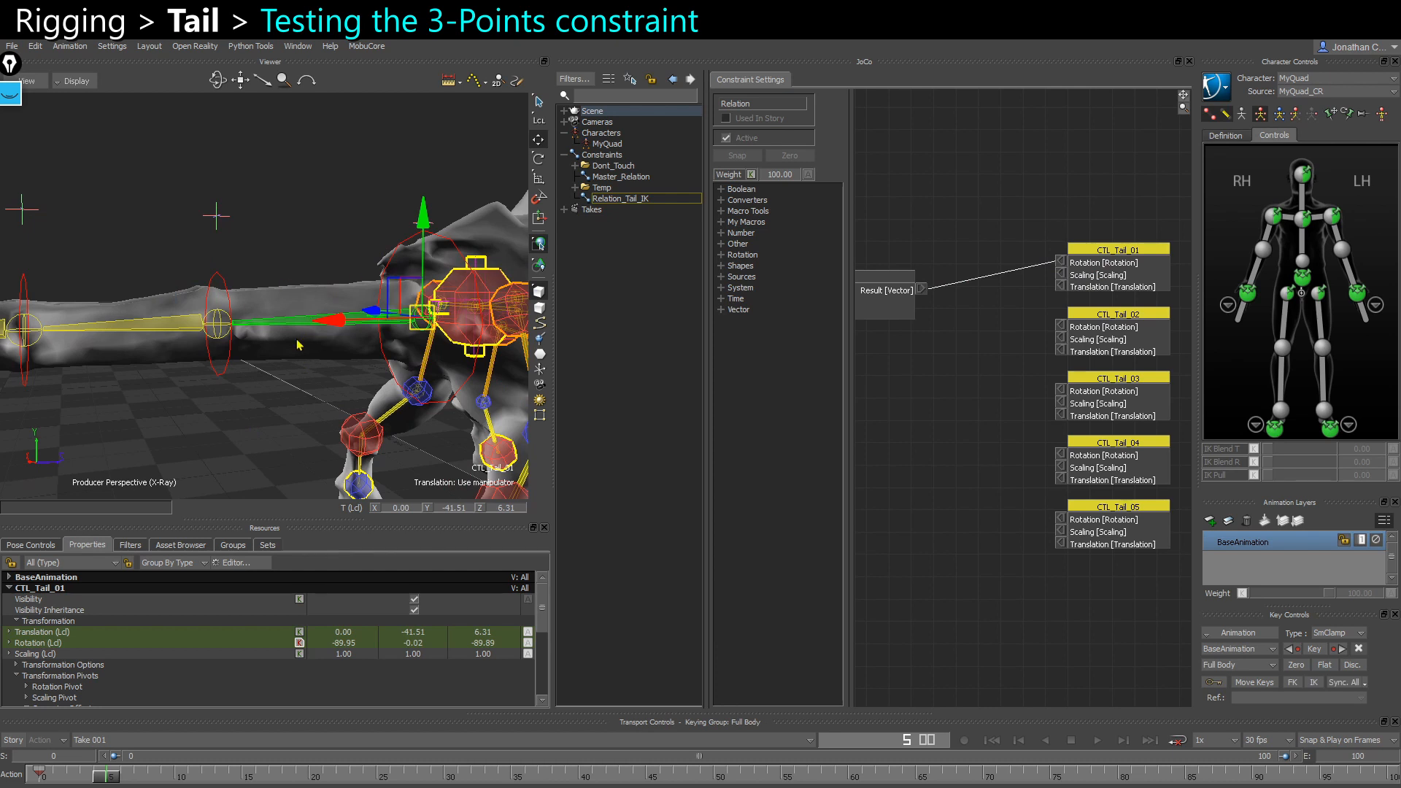
pyautogui.click(225, 363)
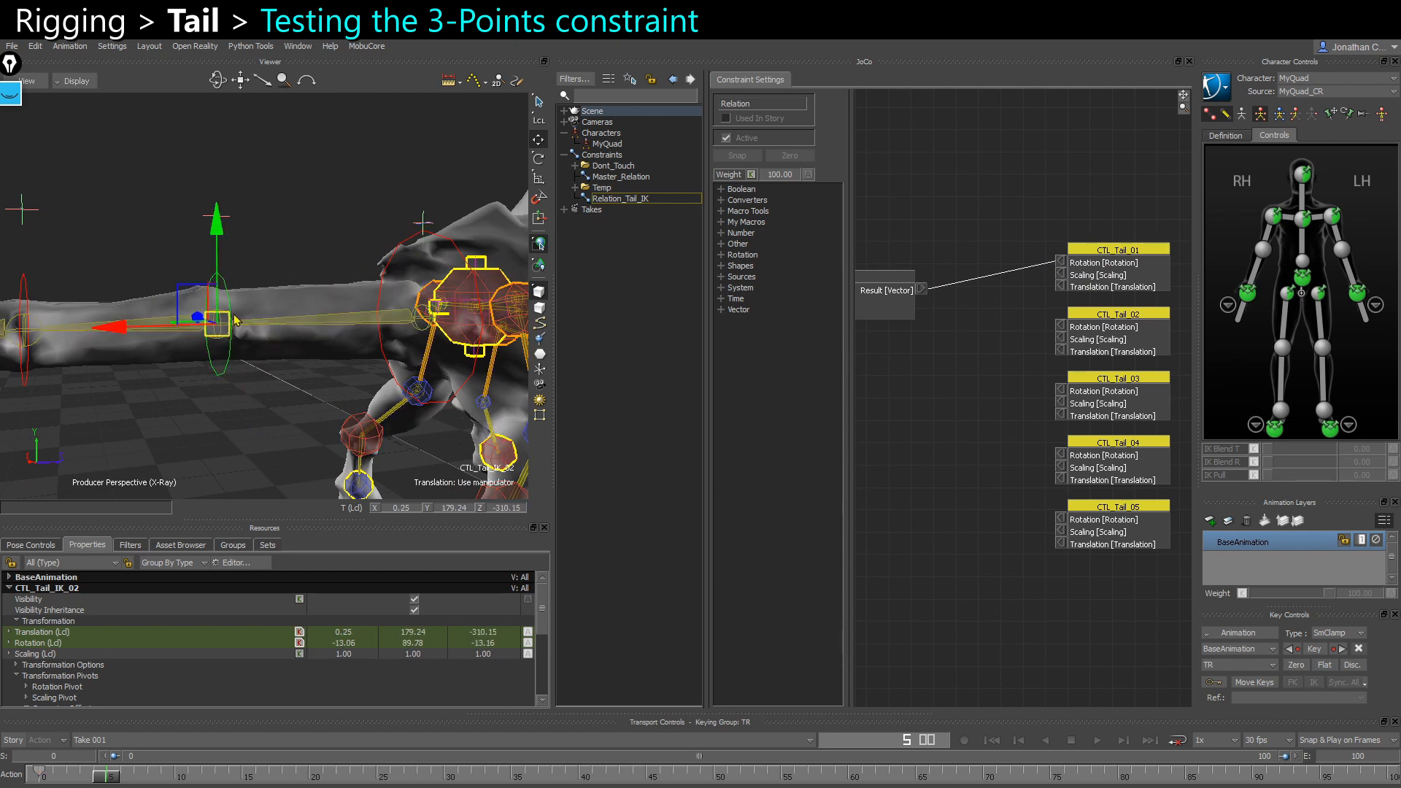
pyautogui.click(379, 250)
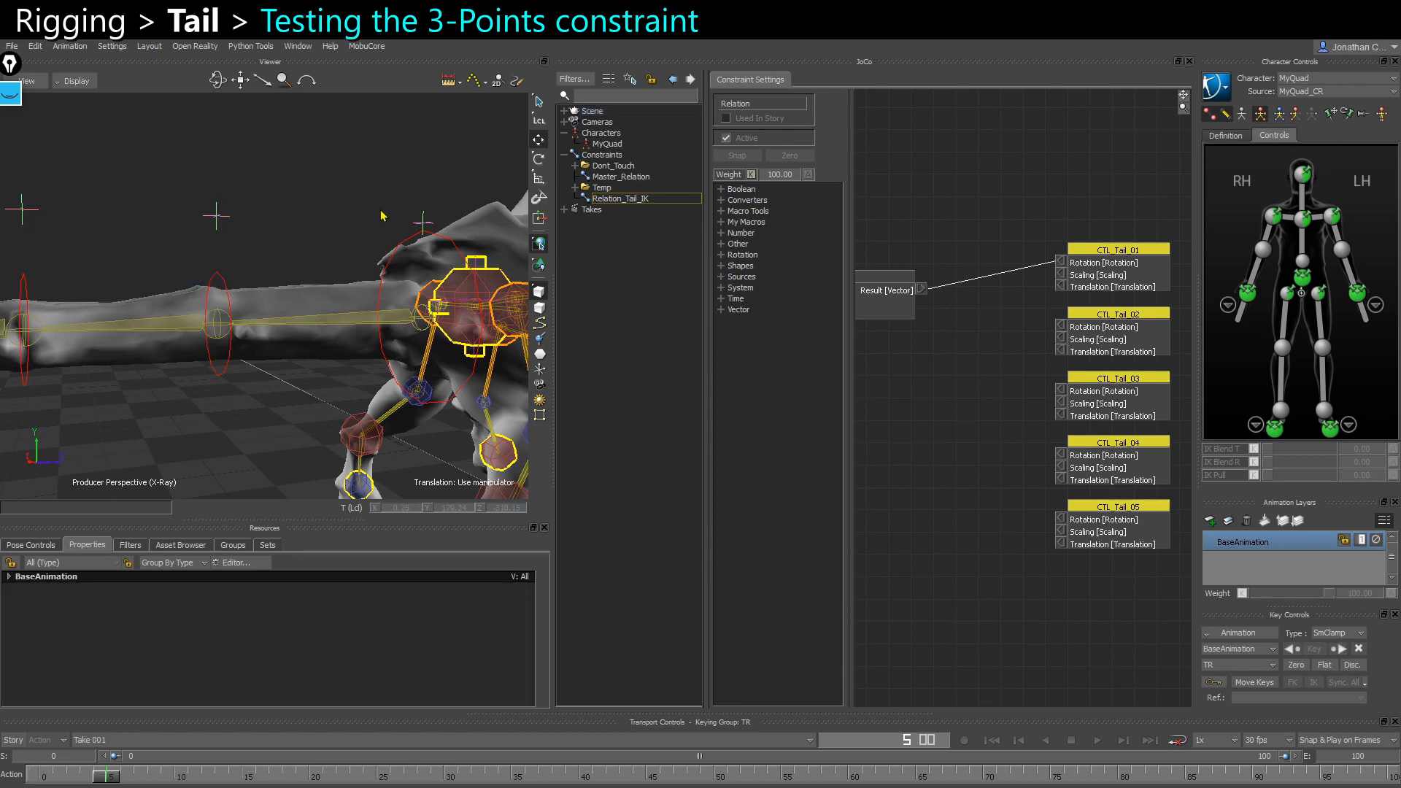
pyautogui.click(424, 225)
pyautogui.moveTo(344, 258)
pyautogui.keyDown('ctrl'); pyautogui.keyDown('shift'); pyautogui.mouseDown()
pyautogui.moveTo(382, 263)
pyautogui.moveTo(350, 303)
pyautogui.moveTo(335, 282)
pyautogui.mouseUp(); pyautogui.keyUp('shift'); pyautogui.keyUp('ctrl')
pyautogui.moveTo(309, 216); pyautogui.dragTo(280, 219)
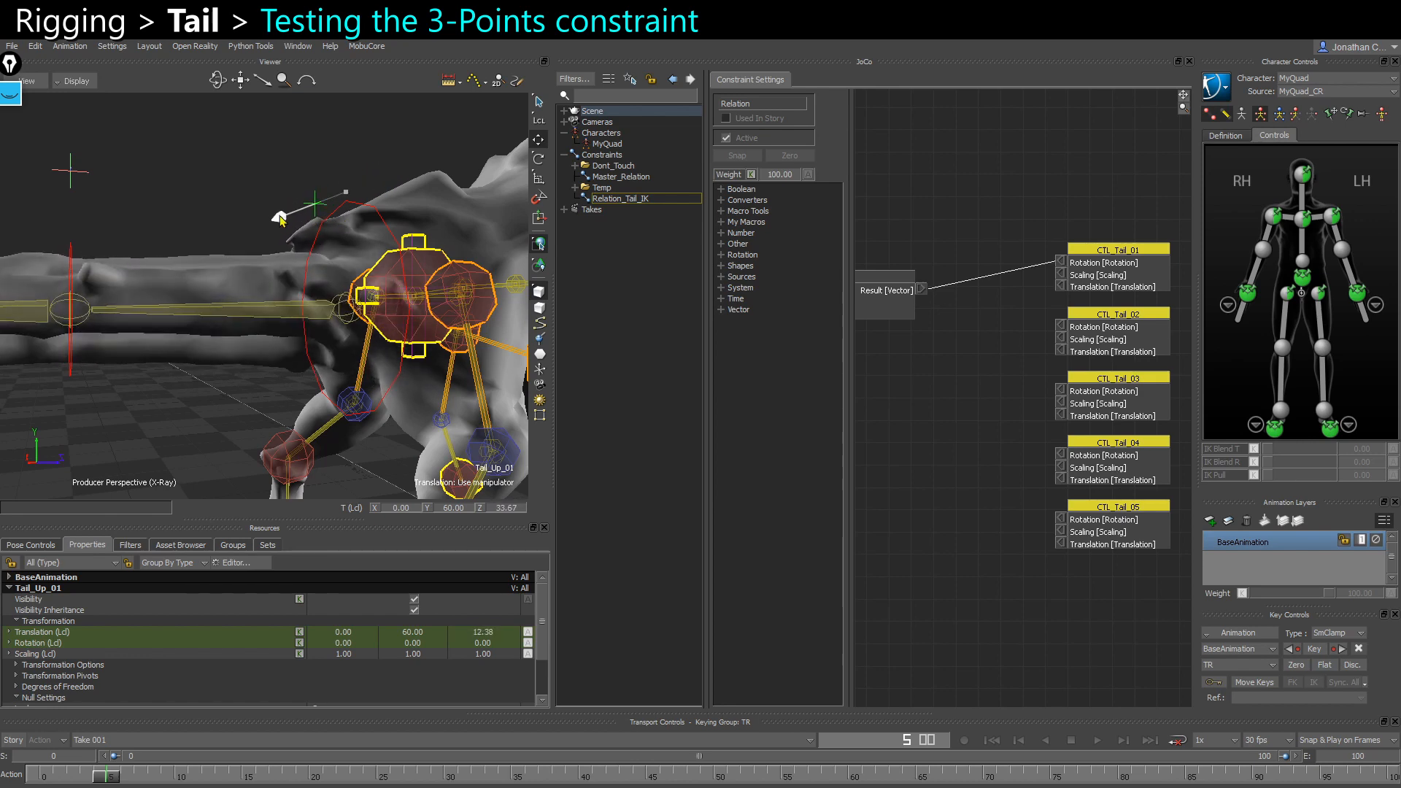
pyautogui.hotkey('ctrl', 'z')
pyautogui.hotkey('ctrl', 'z')
pyautogui.hotkey('ctrl', 'z')
pyautogui.hotkey('ctrl', 'z')
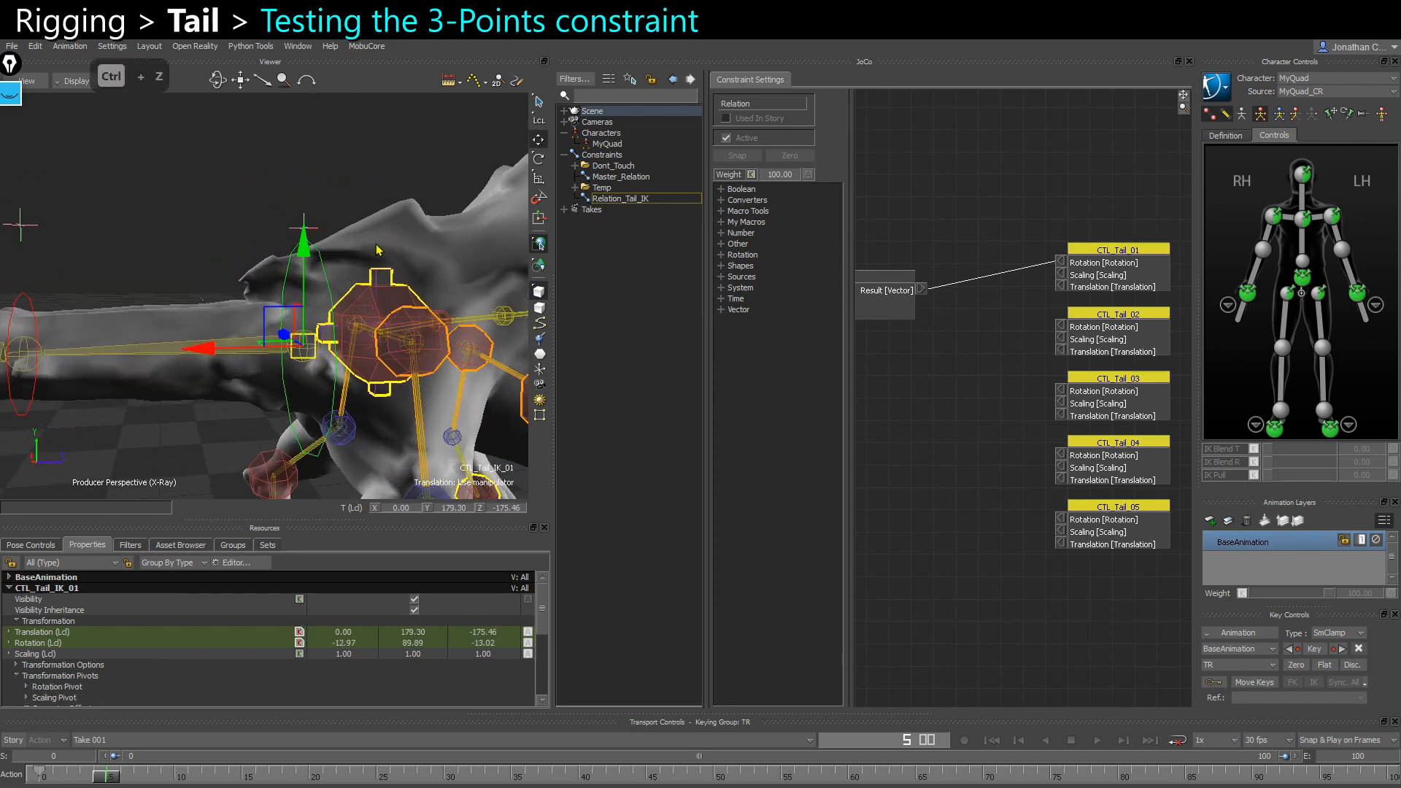
pyautogui.keyDown('ctrl'); pyautogui.keyDown('shift'); pyautogui.moveTo(376, 244); pyautogui.dragTo(328, 251); pyautogui.keyUp('shift'); pyautogui.keyUp('ctrl')
pyautogui.hotkey('ctrl', 'z')
# Test the constraint by moving the CTL_Tail_IK_02 control around, and undo each move
pyautogui.keyDown('ctrl'); pyautogui.keyDown('shift'); pyautogui.moveTo(121, 343); pyautogui.dragTo(167, 317); pyautogui.keyUp('shift'); pyautogui.keyUp('ctrl')
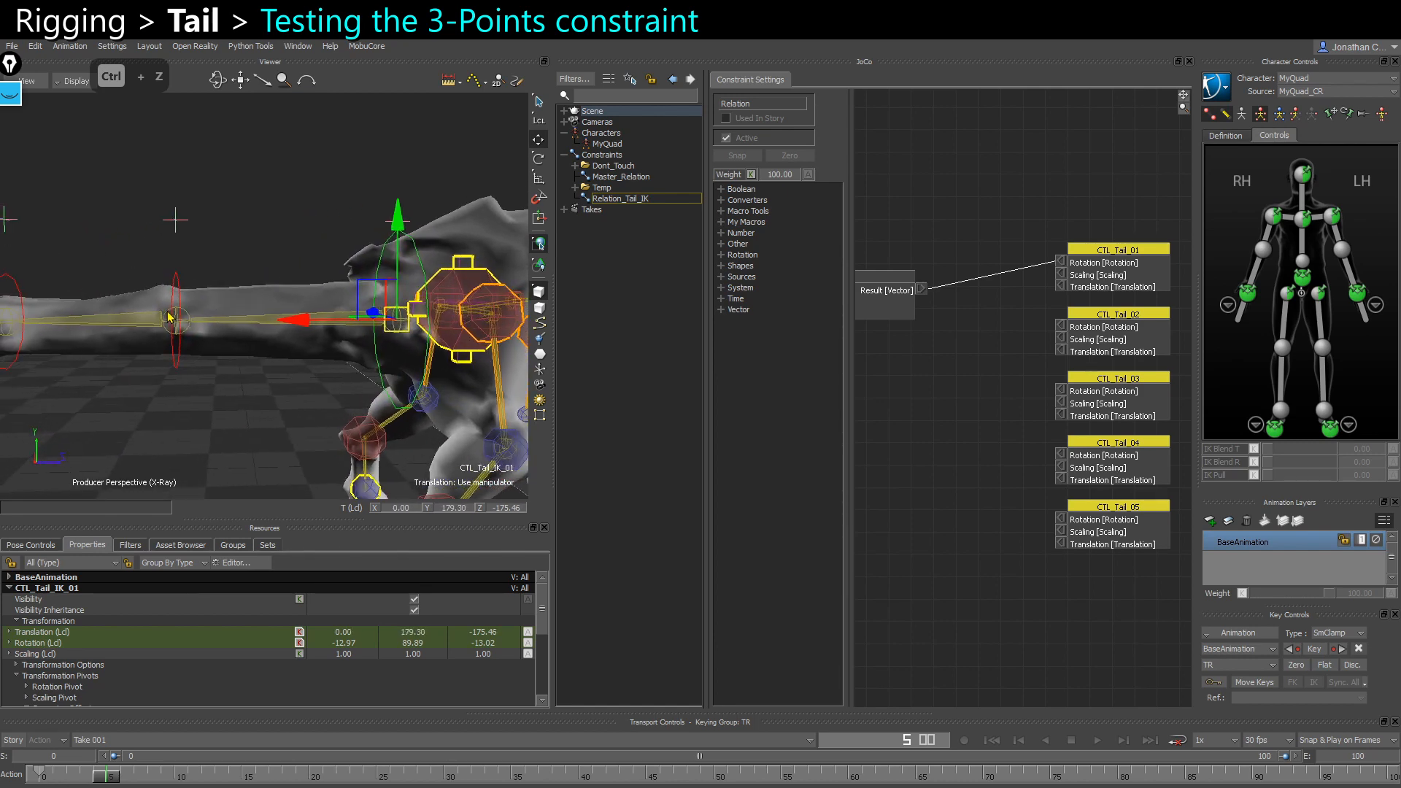
pyautogui.click(189, 290)
pyautogui.moveTo(189, 232)
pyautogui.mouseDown()
pyautogui.moveTo(186, 166)
pyautogui.moveTo(186, 256)
pyautogui.mouseUp()
pyautogui.moveTo(185, 315); pyautogui.dragTo(267, 313)
pyautogui.hotkey('ctrl', 'z')
pyautogui.moveTo(308, 404); pyautogui.dragTo(240, 357)
pyautogui.hotkey('ctrl', 'z')
pyautogui.hotkey('ctrl', 'z')
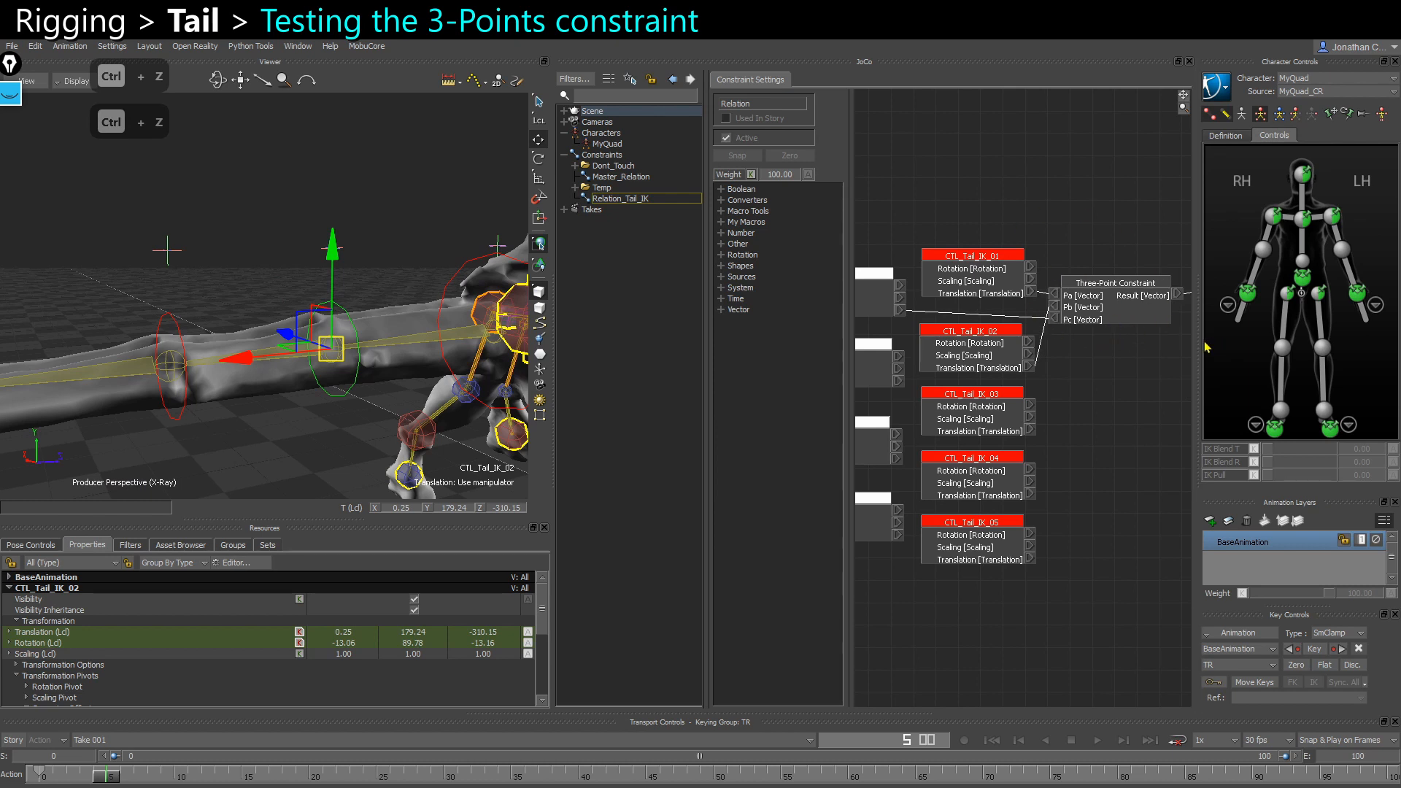
# Enlarge the relation graph area, duplicate the Three-Point Constraint node and place the copy just below the original
pyautogui.moveTo(849, 351); pyautogui.dragTo(649, 350)
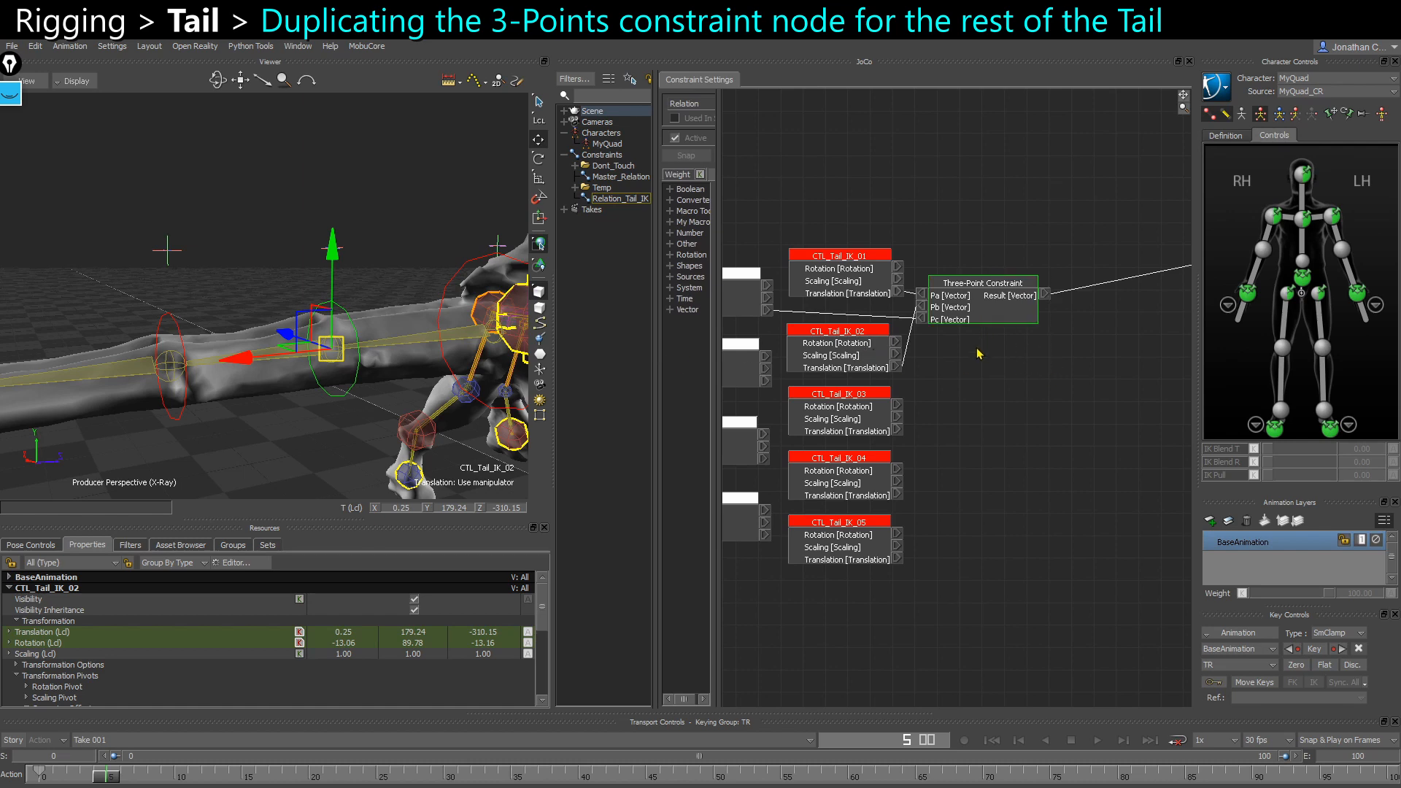
pyautogui.keyDown('shift'); pyautogui.moveTo(943, 417); pyautogui.dragTo(834, 376); pyautogui.keyUp('shift')
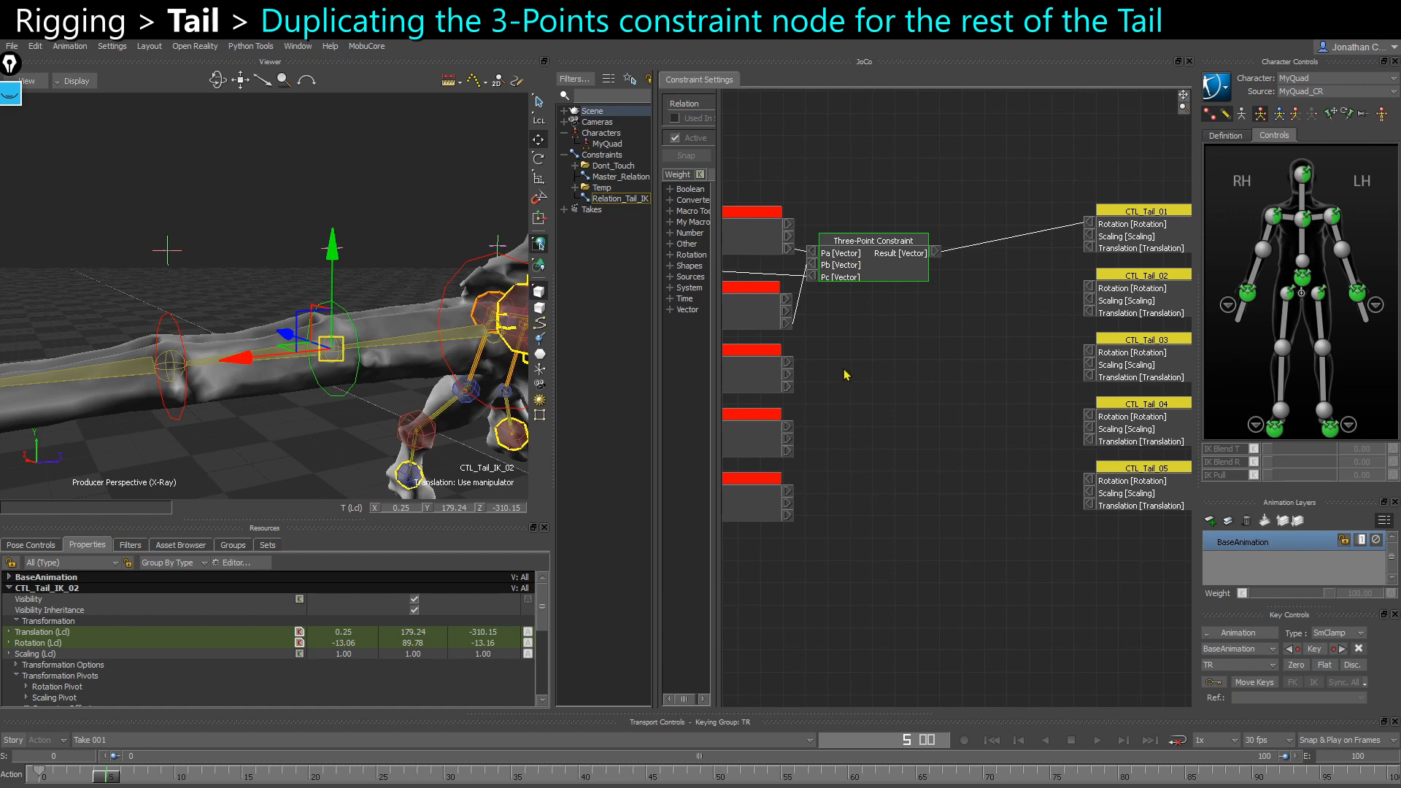
pyautogui.hotkey('ctrl', 'c')
pyautogui.hotkey('ctrl', 'v')
pyautogui.moveTo(918, 394); pyautogui.dragTo(832, 330)
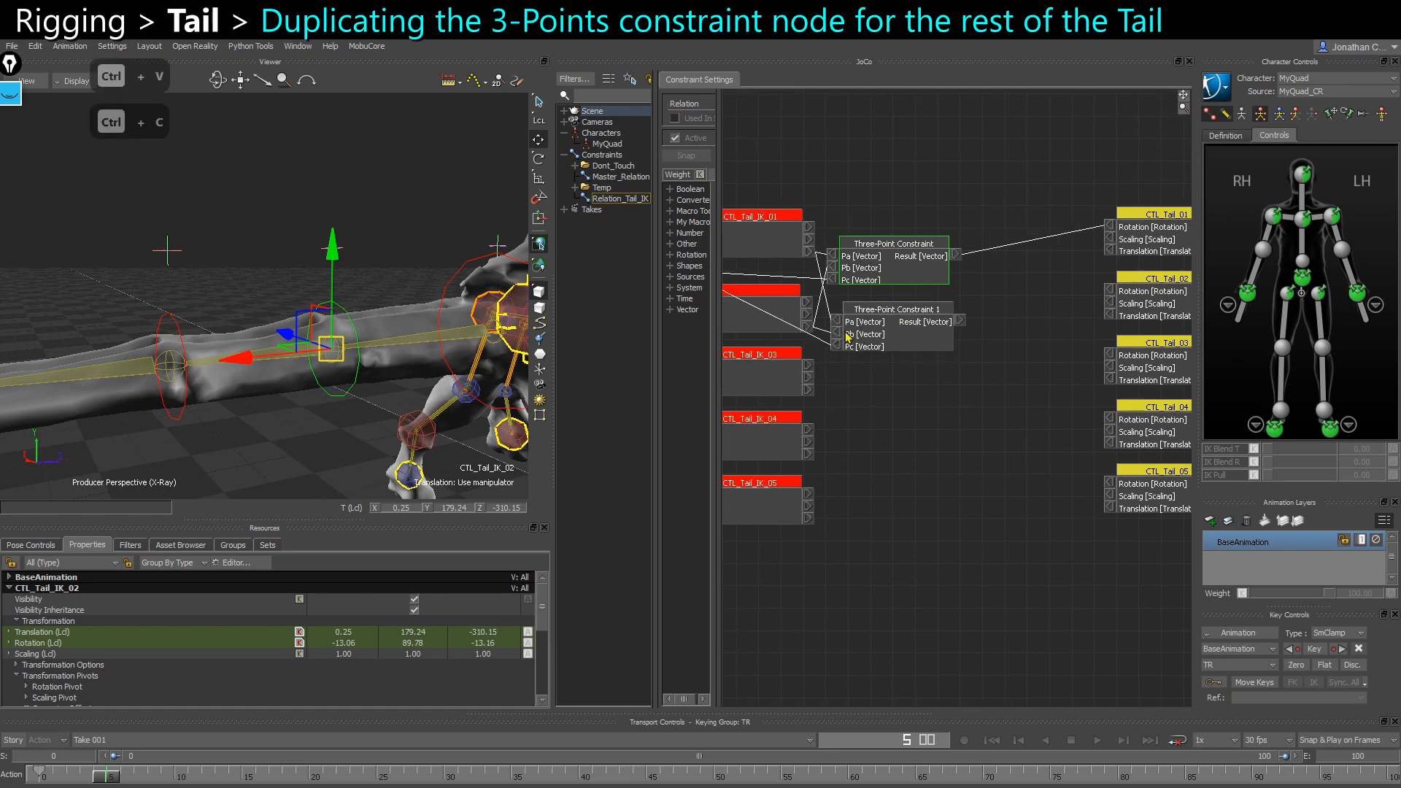
# Disconnect the Pa, Pb and Pc inputs of the duplicated Three-Point Constraint node
pyautogui.rightClick(838, 322)
pyautogui.click(846, 329)
pyautogui.rightClick(839, 334)
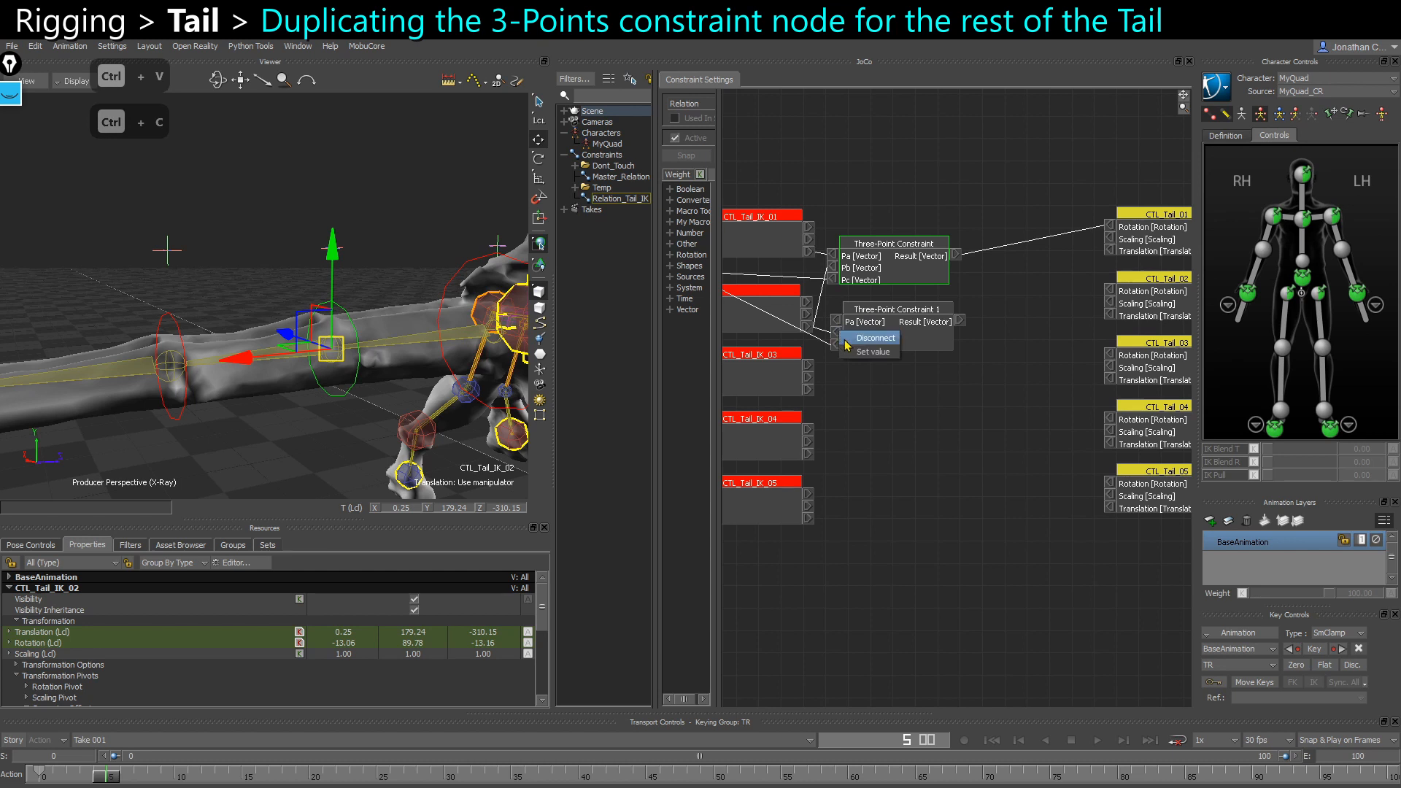
pyautogui.click(847, 340)
pyautogui.rightClick(839, 347)
pyautogui.click(850, 356)
pyautogui.moveTo(879, 341); pyautogui.dragTo(878, 340)
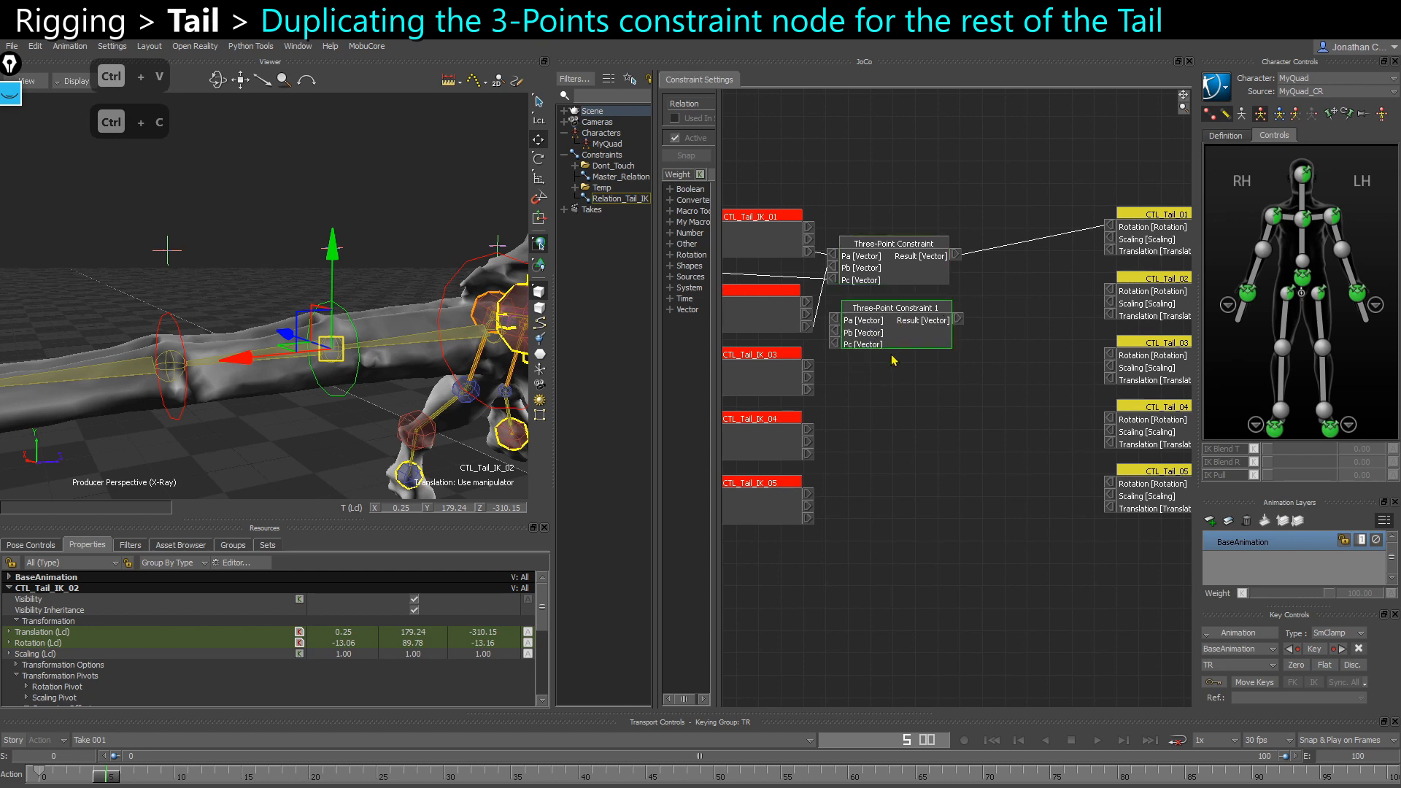
# Make two copies of the disconnected Three-Point Constraint 1 node and stack them beneath it
pyautogui.hotkey('ctrl', 'c')
pyautogui.hotkey('ctrl', 'v')
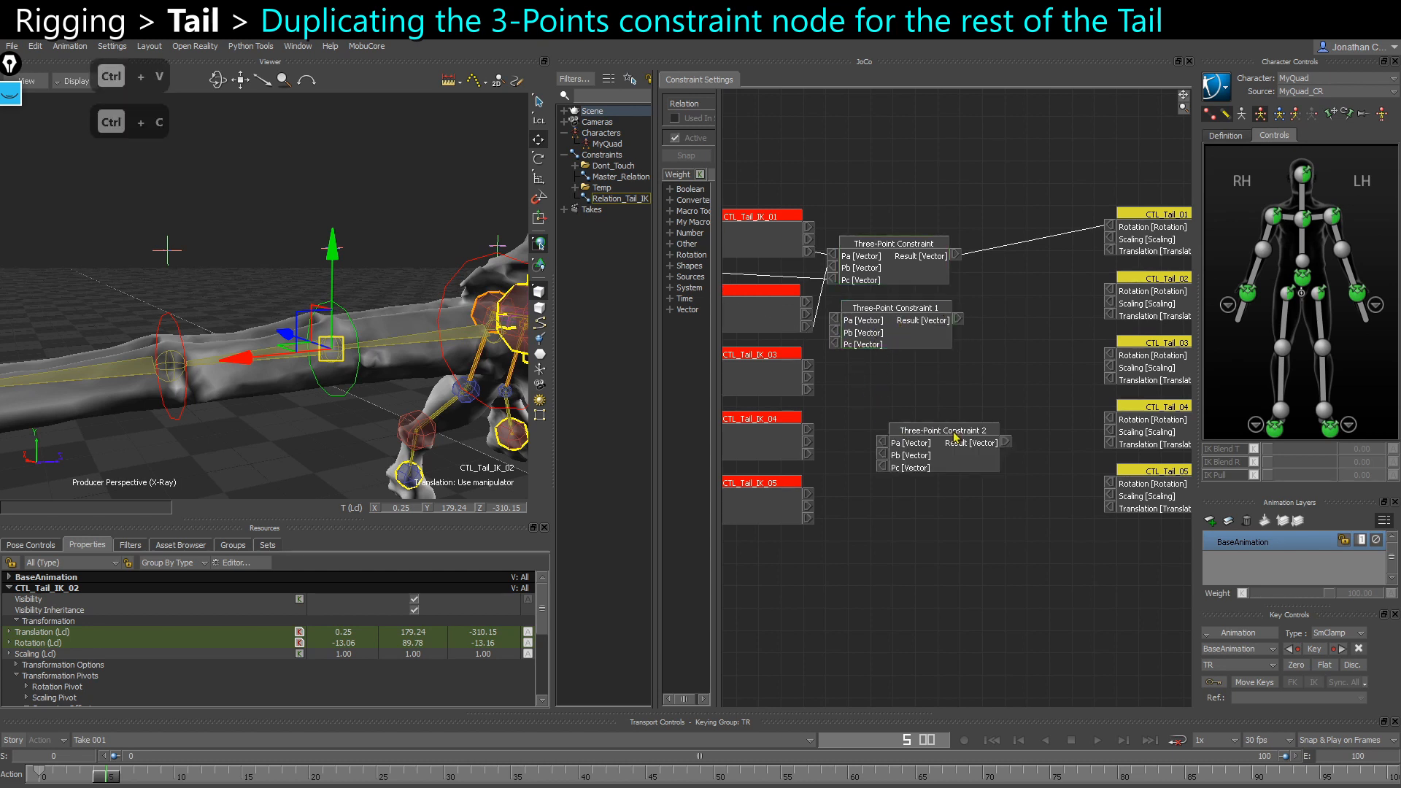
pyautogui.moveTo(934, 449); pyautogui.dragTo(896, 400)
pyautogui.hotkey('ctrl', 'v')
pyautogui.moveTo(923, 492); pyautogui.dragTo(875, 470)
pyautogui.moveTo(992, 493); pyautogui.dragTo(884, 510, button='middle')
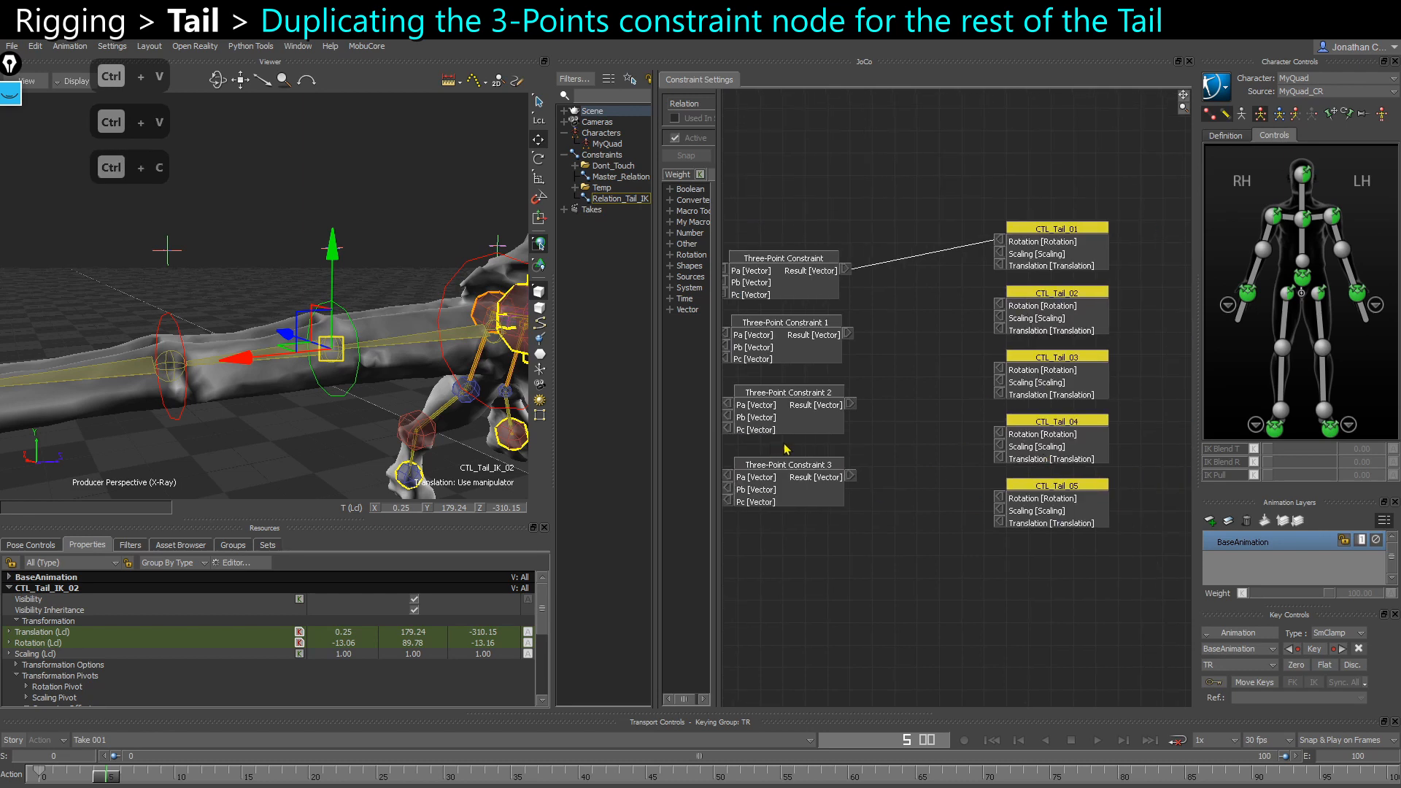
# Paste one more Three-Point Constraint node at the end of the column and even out the spacing of the copies
pyautogui.moveTo(786, 449); pyautogui.dragTo(862, 421, button='middle')
pyautogui.hotkey('ctrl', 'v')
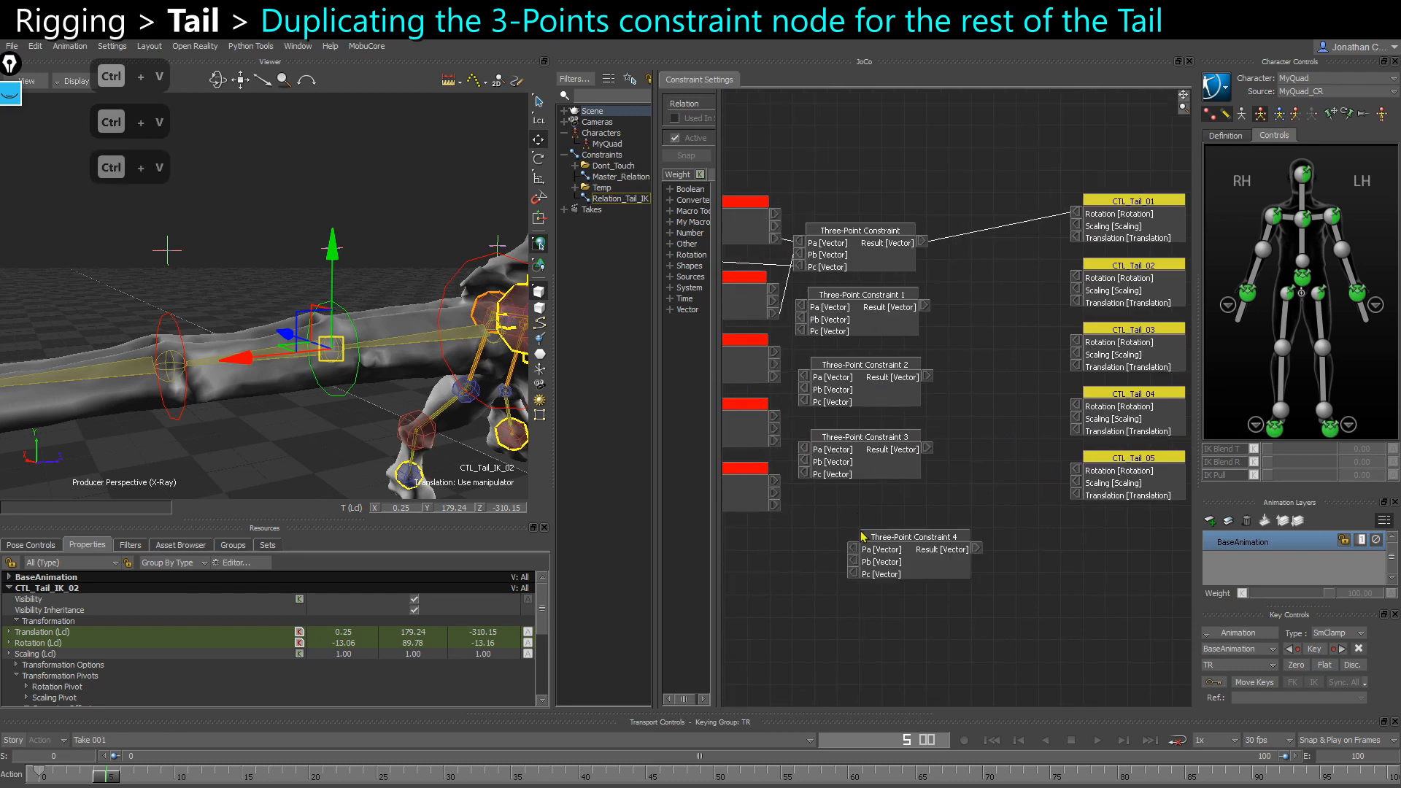
pyautogui.moveTo(847, 461); pyautogui.dragTo(848, 444)
pyautogui.moveTo(906, 547); pyautogui.dragTo(867, 501)
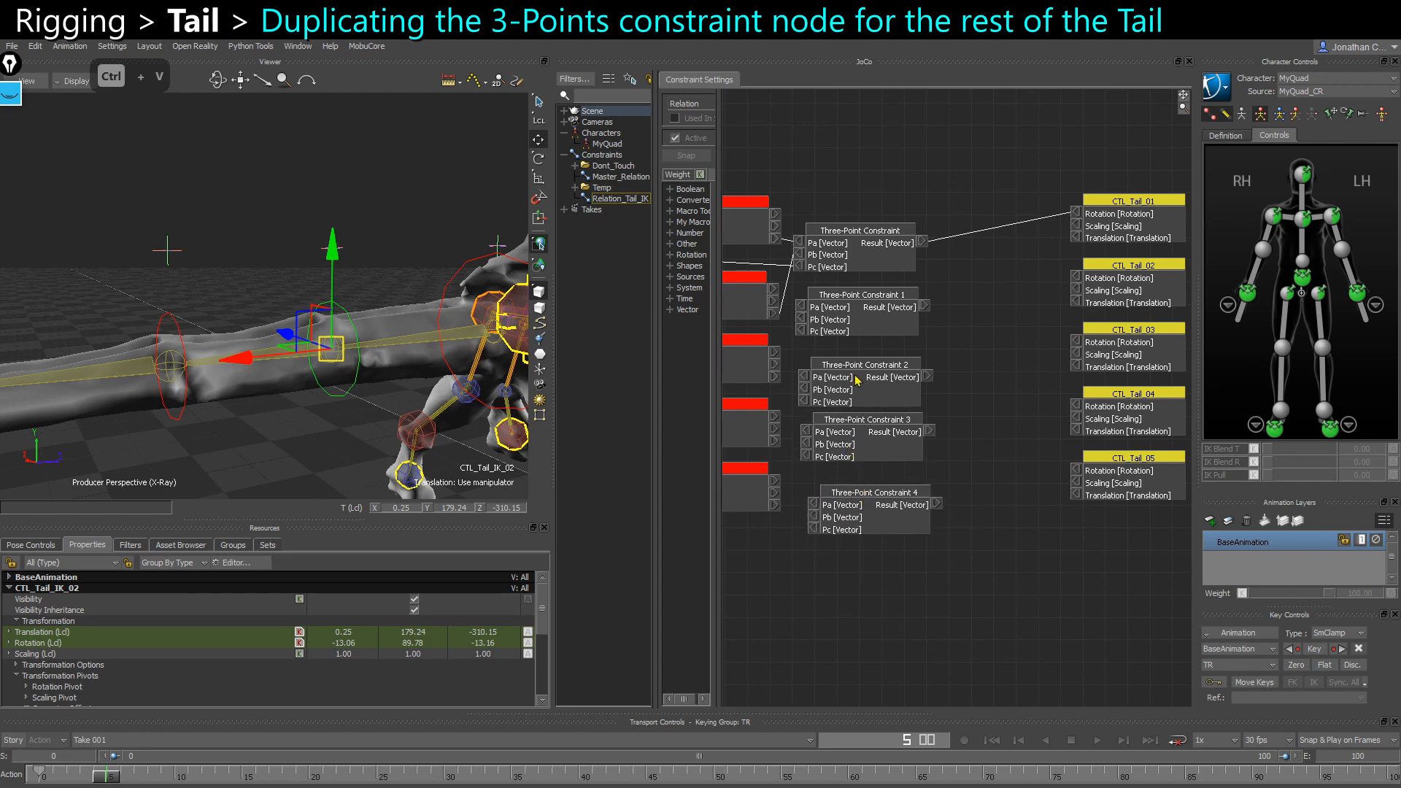
pyautogui.moveTo(855, 377); pyautogui.dragTo(855, 374)
pyautogui.moveTo(836, 505); pyautogui.dragTo(833, 497)
# Connect the translations of CTL_Tail_IK_02 through CTL_Tail_IK_05 to the Pa inputs of Three-Point Constraints 1 through 4 respectively
pyautogui.moveTo(808, 538); pyautogui.dragTo(970, 536, button='middle')
pyautogui.moveTo(879, 480); pyautogui.dragTo(902, 486, button='middle')
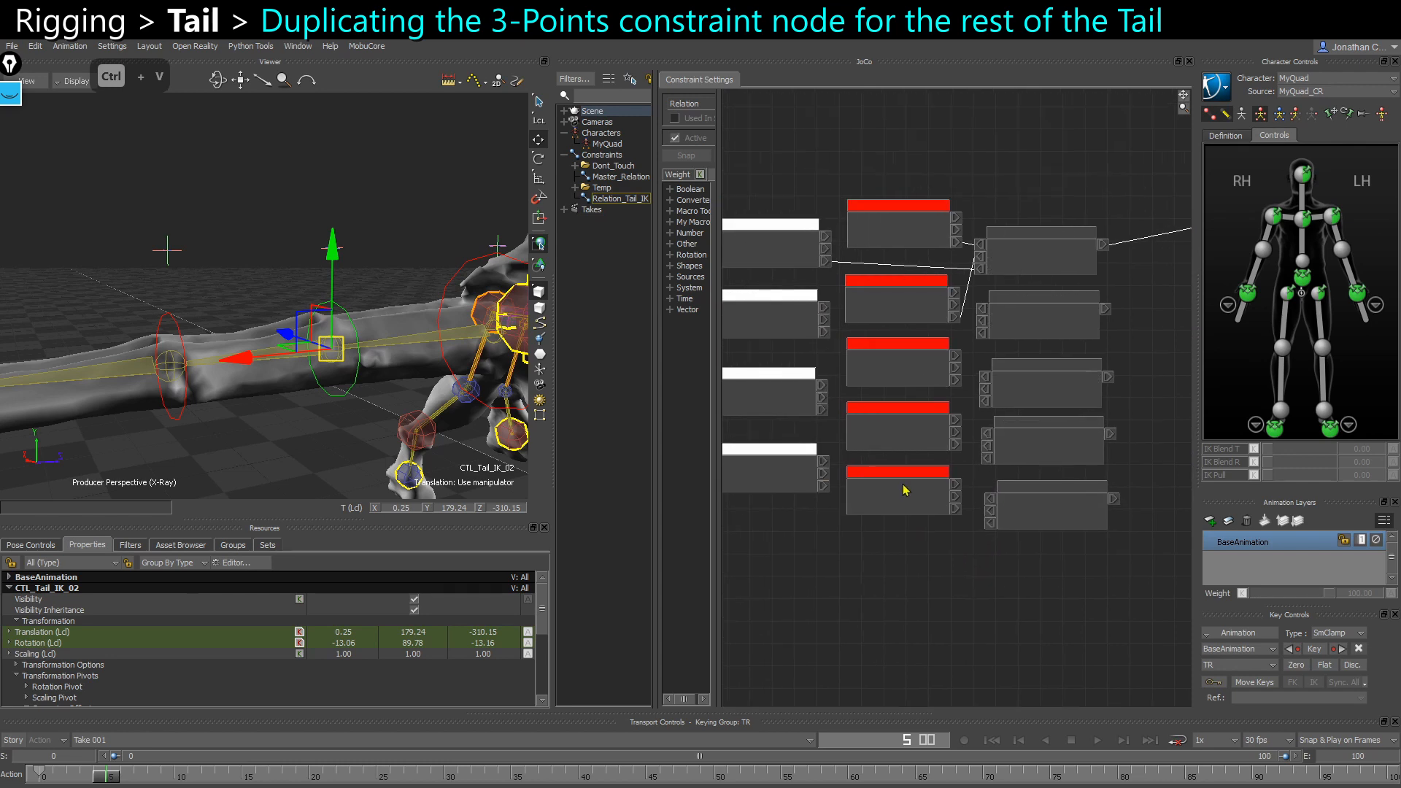
pyautogui.scroll(1, 957, 321)
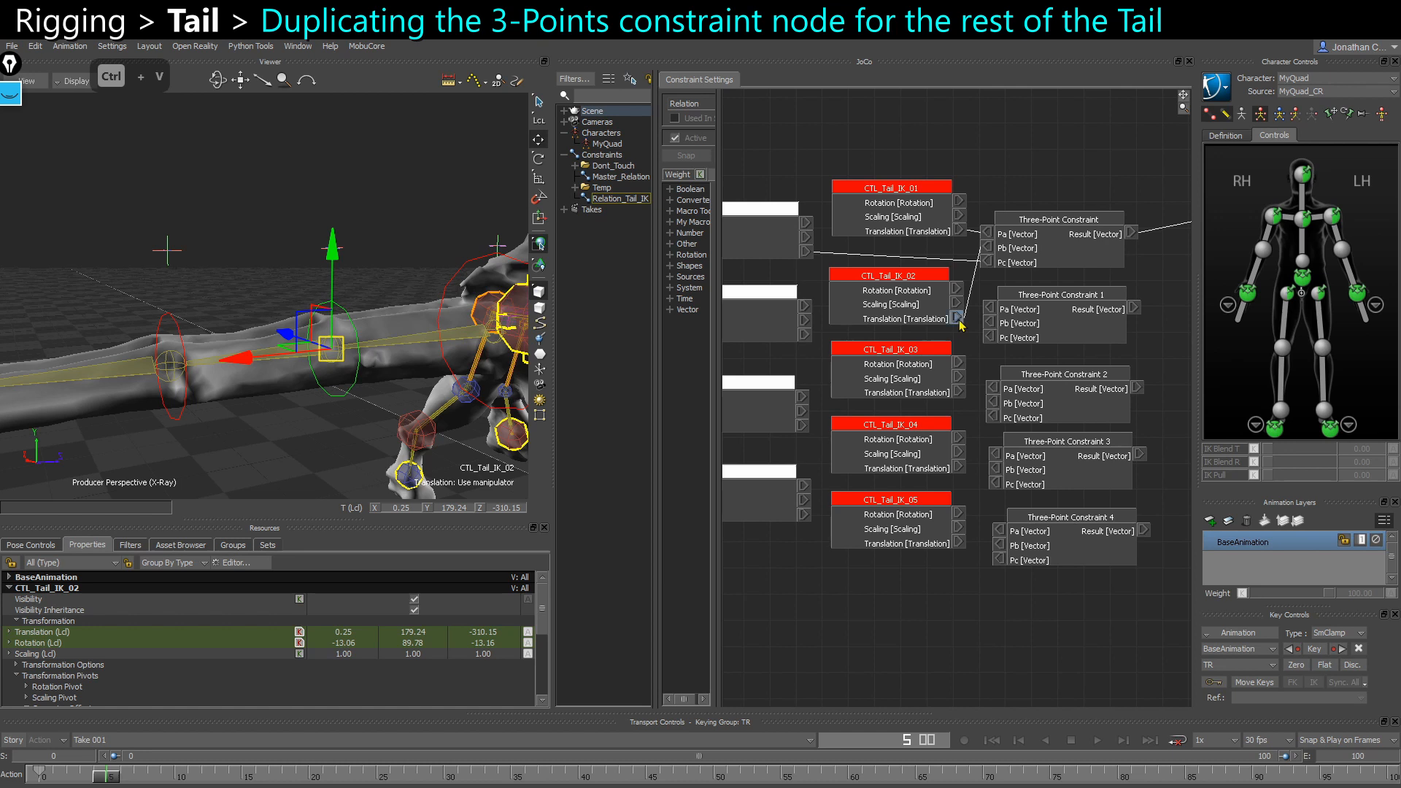
pyautogui.moveTo(989, 314); pyautogui.dragTo(992, 309)
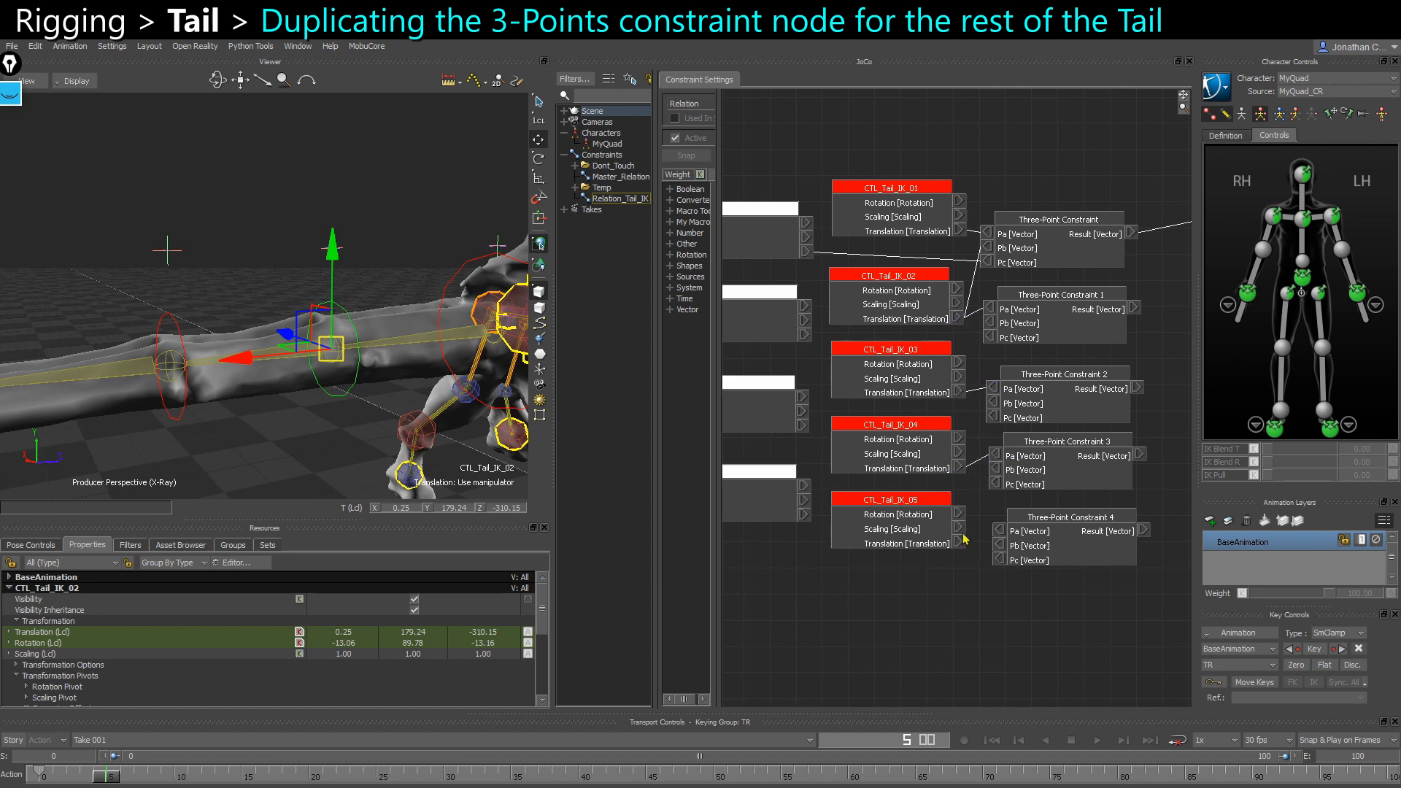
pyautogui.moveTo(950, 604); pyautogui.dragTo(970, 612, button='middle')
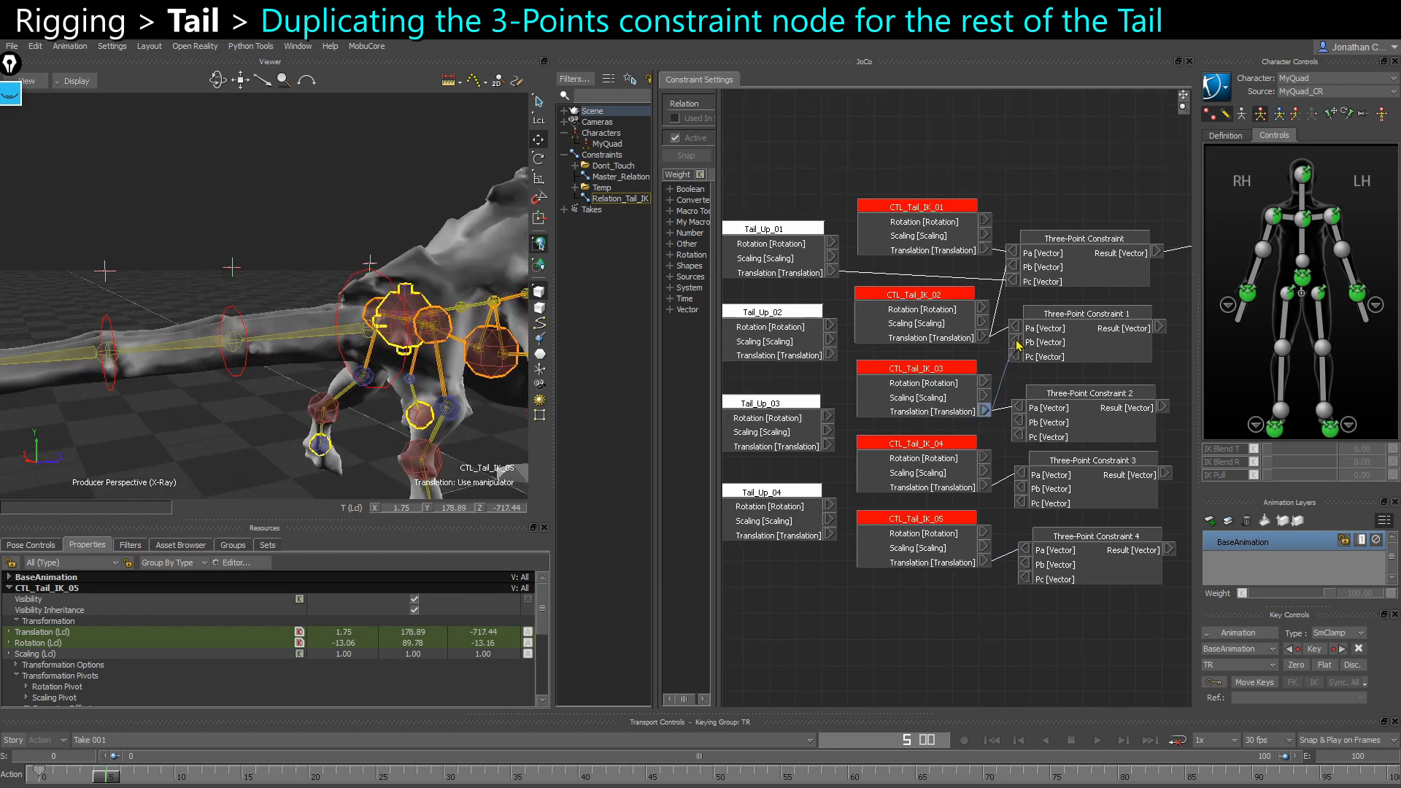
# Connect the translations of CTL_Tail_IK_03, 04 and 05 to the Pb inputs of Three-Point Constraints 1, 2 and 3 respectively
pyautogui.moveTo(1018, 344); pyautogui.dragTo(1017, 343)
pyautogui.moveTo(1022, 427); pyautogui.dragTo(1020, 423)
pyautogui.moveTo(1024, 494); pyautogui.dragTo(1025, 492)
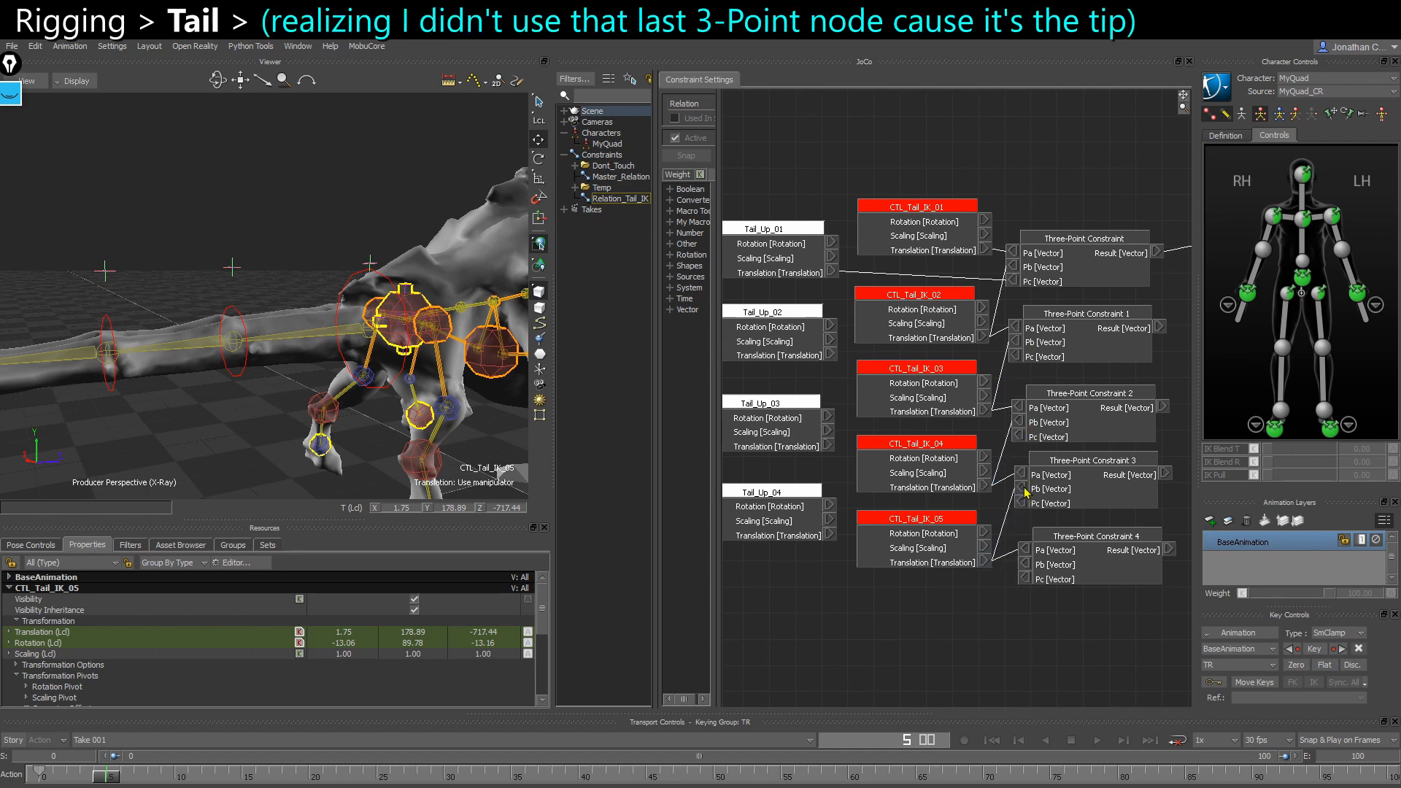
# Delete the unneeded tail-tip nodes, Three-Point Constraint 4 and the yellow CTL_Tail_05, from the relation
pyautogui.keyDown('shift'); pyautogui.moveTo(1076, 584); pyautogui.dragTo(797, 600); pyautogui.keyUp('shift')
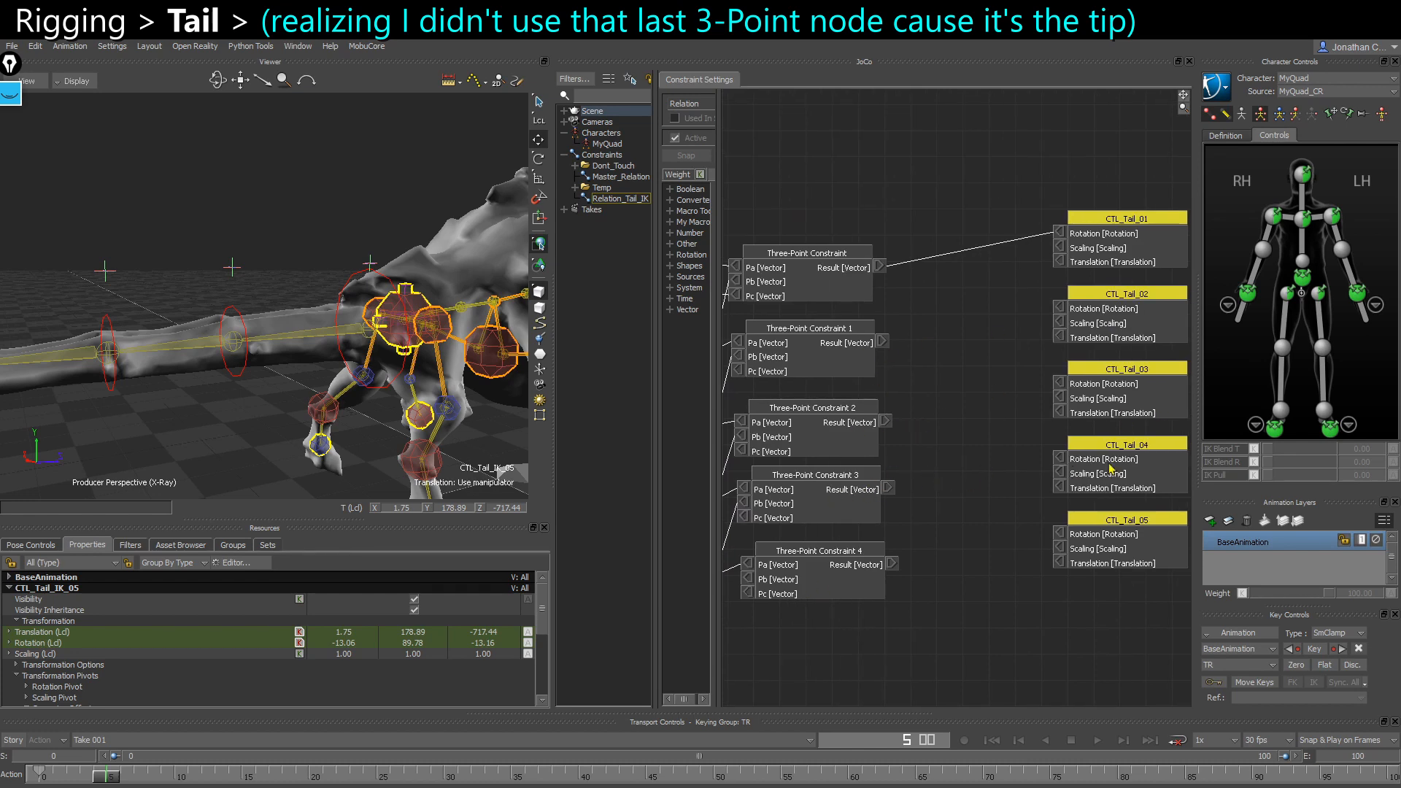
pyautogui.keyDown('shift'); pyautogui.moveTo(369, 441); pyautogui.dragTo(234, 405); pyautogui.keyUp('shift')
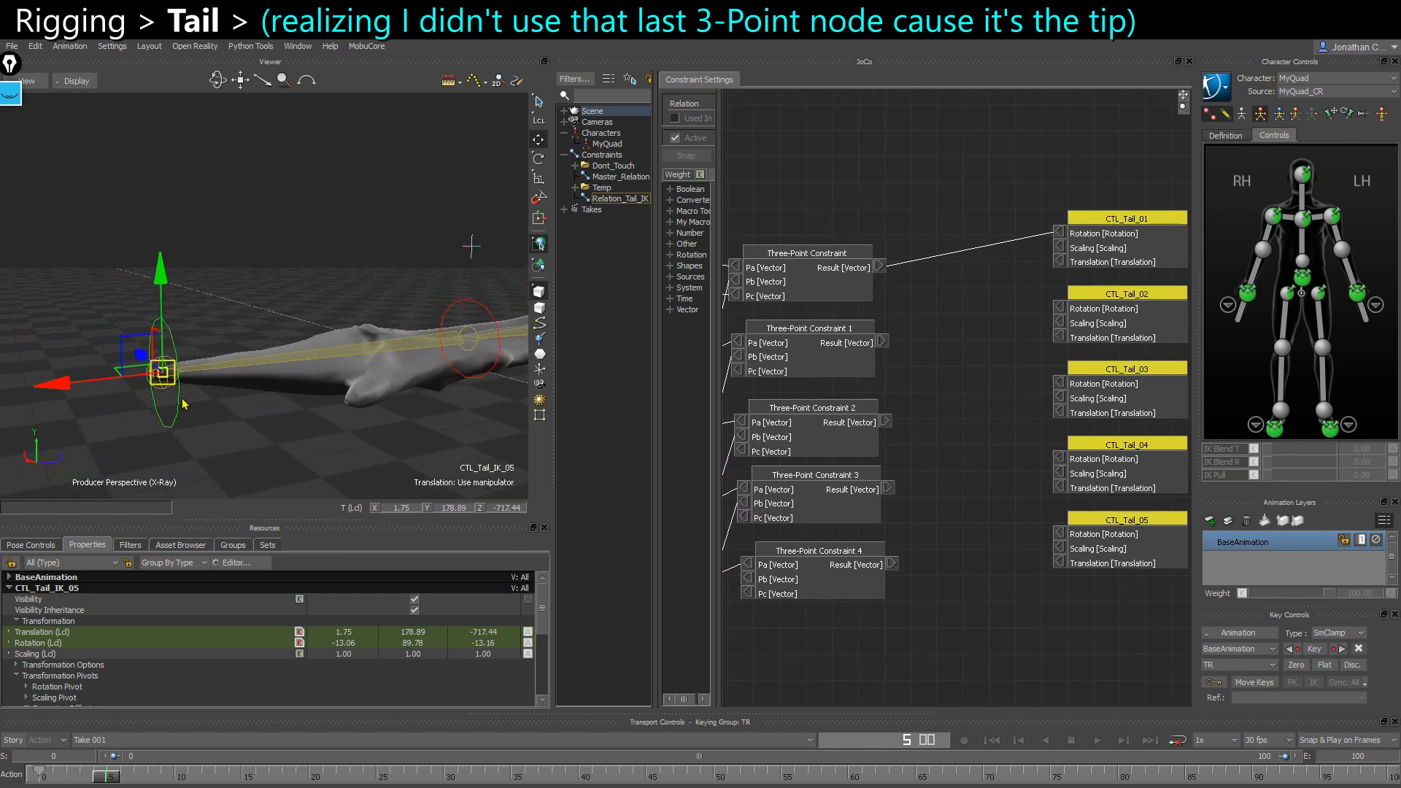
pyautogui.keyDown('shift'); pyautogui.moveTo(1139, 550); pyautogui.dragTo(1240, 506); pyautogui.keyUp('shift')
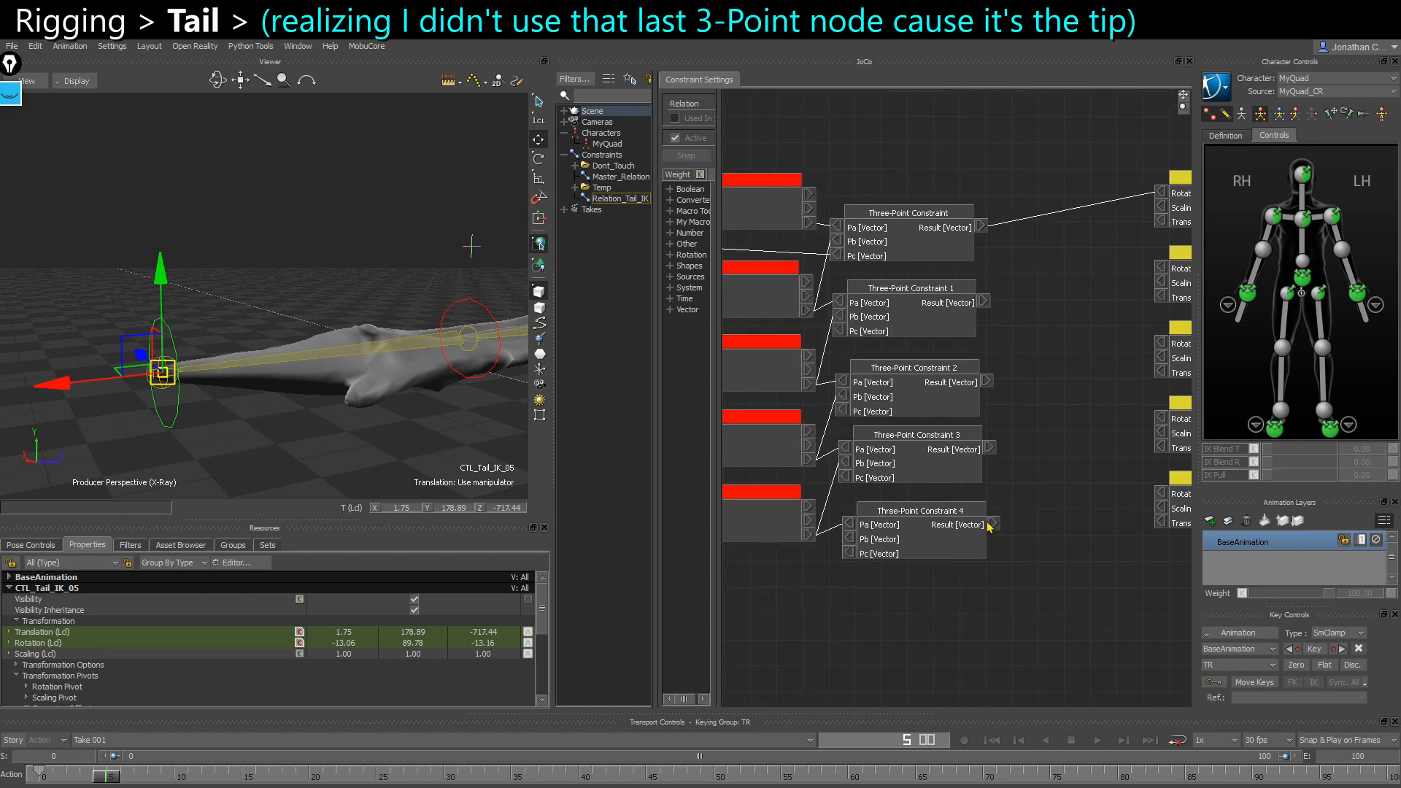
pyautogui.keyDown('shift'); pyautogui.moveTo(776, 535); pyautogui.dragTo(883, 524); pyautogui.keyUp('shift')
pyautogui.moveTo(1031, 527); pyautogui.dragTo(873, 569)
pyautogui.press('Delete')
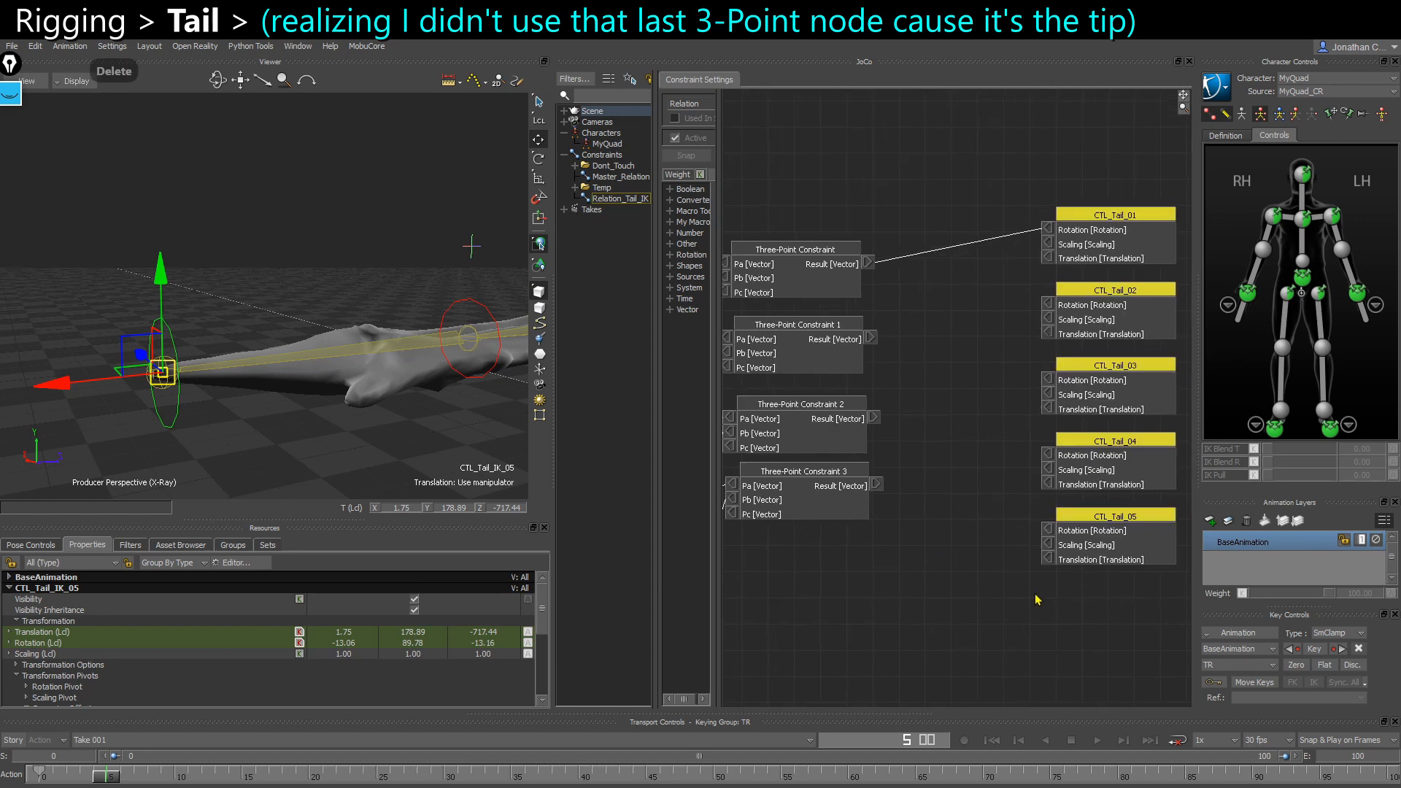
pyautogui.click(1138, 522)
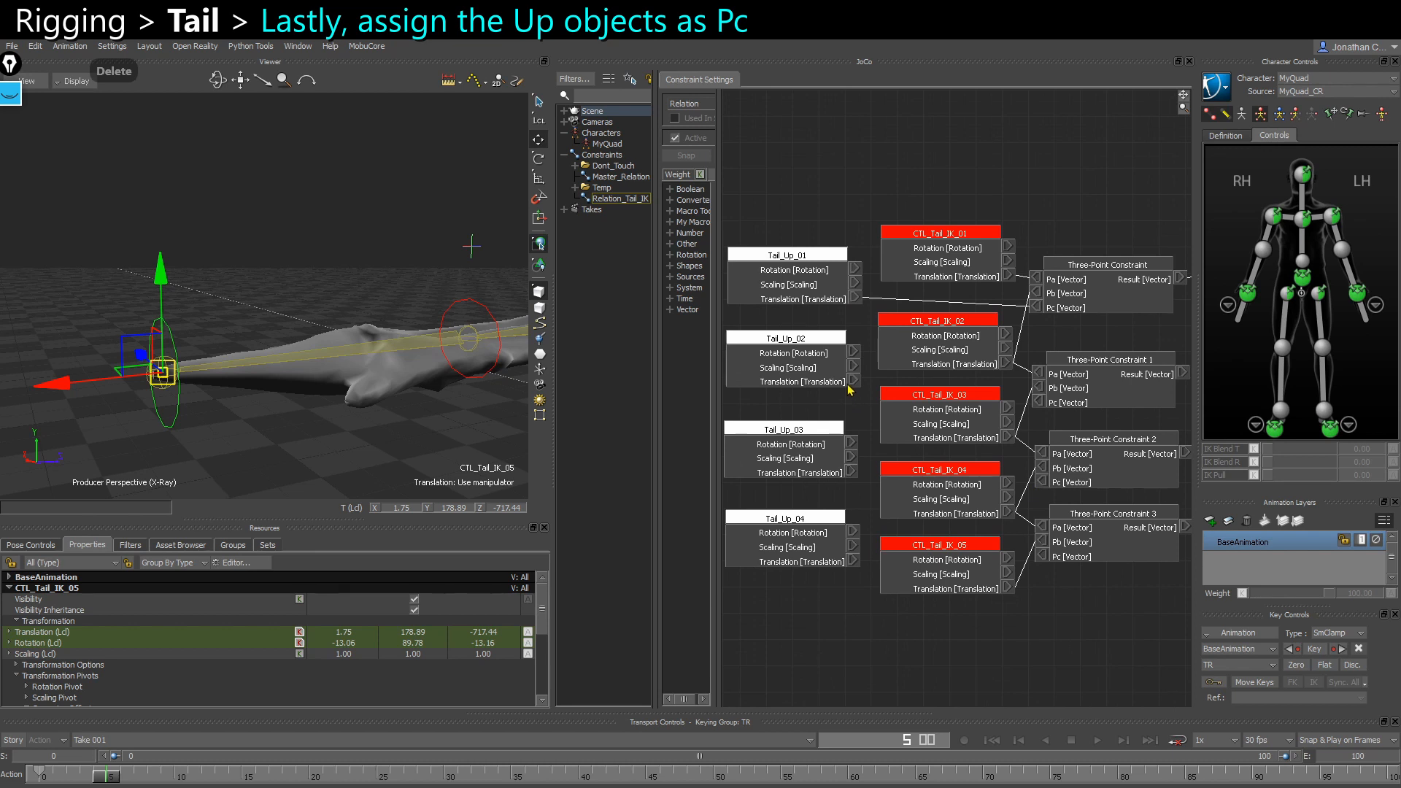
# Connect the translations of Tail_Up_02, 03 and 04 to the Pc inputs of Three-Point Constraints 1, 2 and 3 respectively
pyautogui.moveTo(1037, 410); pyautogui.dragTo(1038, 402)
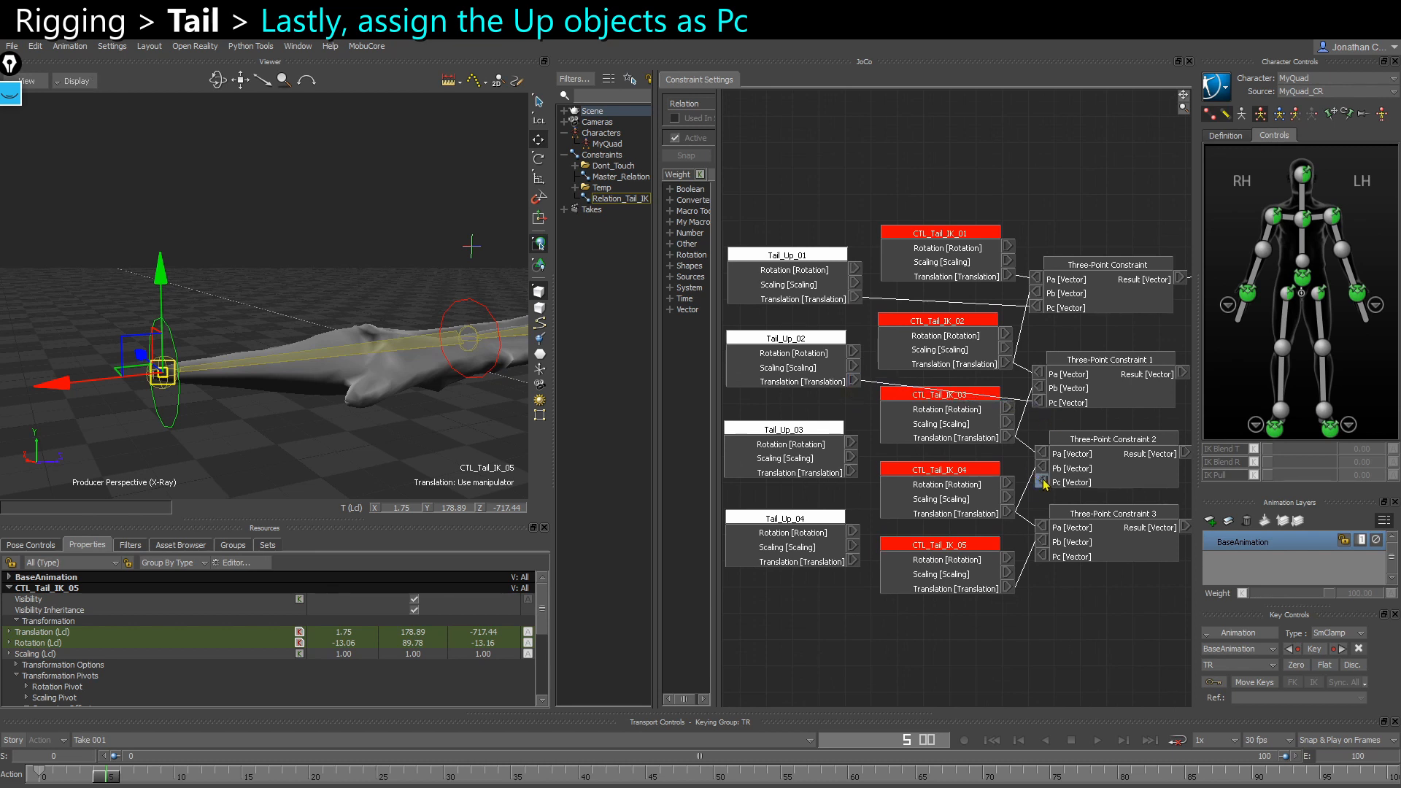
pyautogui.moveTo(851, 473); pyautogui.dragTo(852, 472)
pyautogui.moveTo(874, 554); pyautogui.dragTo(851, 561)
pyautogui.keyDown('shift'); pyautogui.moveTo(1125, 595); pyautogui.dragTo(759, 616); pyautogui.keyUp('shift')
pyautogui.keyDown('shift'); pyautogui.moveTo(452, 390); pyautogui.dragTo(369, 390); pyautogui.keyUp('shift')
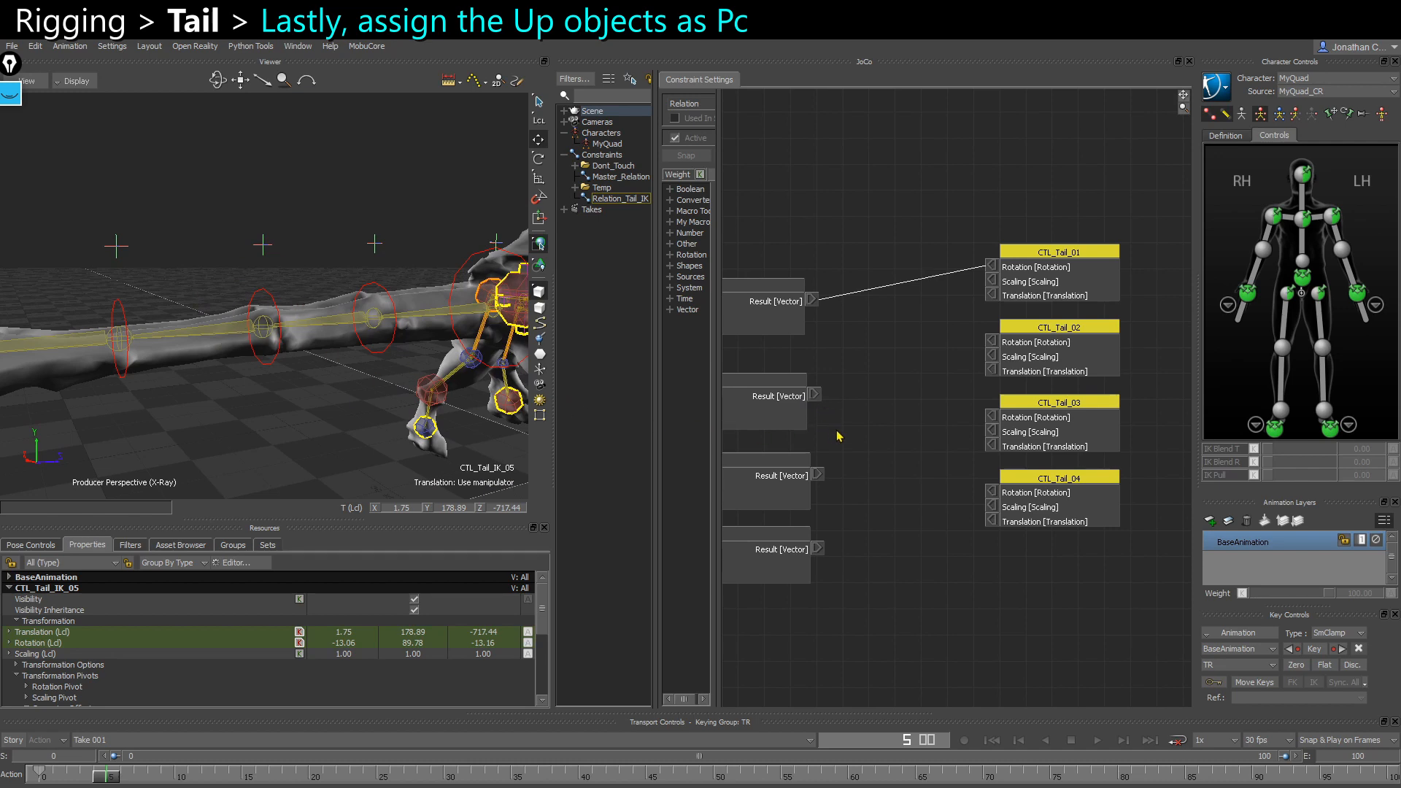
# Connect the Results of Three-Point Constraints 1, 2 and 3 to the Rotation inputs of CTL_Tail_02, 03 and 04 respectively
pyautogui.keyDown('shift'); pyautogui.moveTo(838, 436); pyautogui.dragTo(905, 427); pyautogui.keyUp('shift')
pyautogui.moveTo(1086, 338); pyautogui.dragTo(1103, 263)
pyautogui.moveTo(1109, 264); pyautogui.dragTo(1003, 310)
pyautogui.keyDown('shift'); pyautogui.moveTo(986, 338); pyautogui.dragTo(1063, 305); pyautogui.keyUp('shift')
pyautogui.click(956, 242)
pyautogui.keyDown('shift'); pyautogui.moveTo(957, 246); pyautogui.dragTo(1043, 251); pyautogui.keyUp('shift')
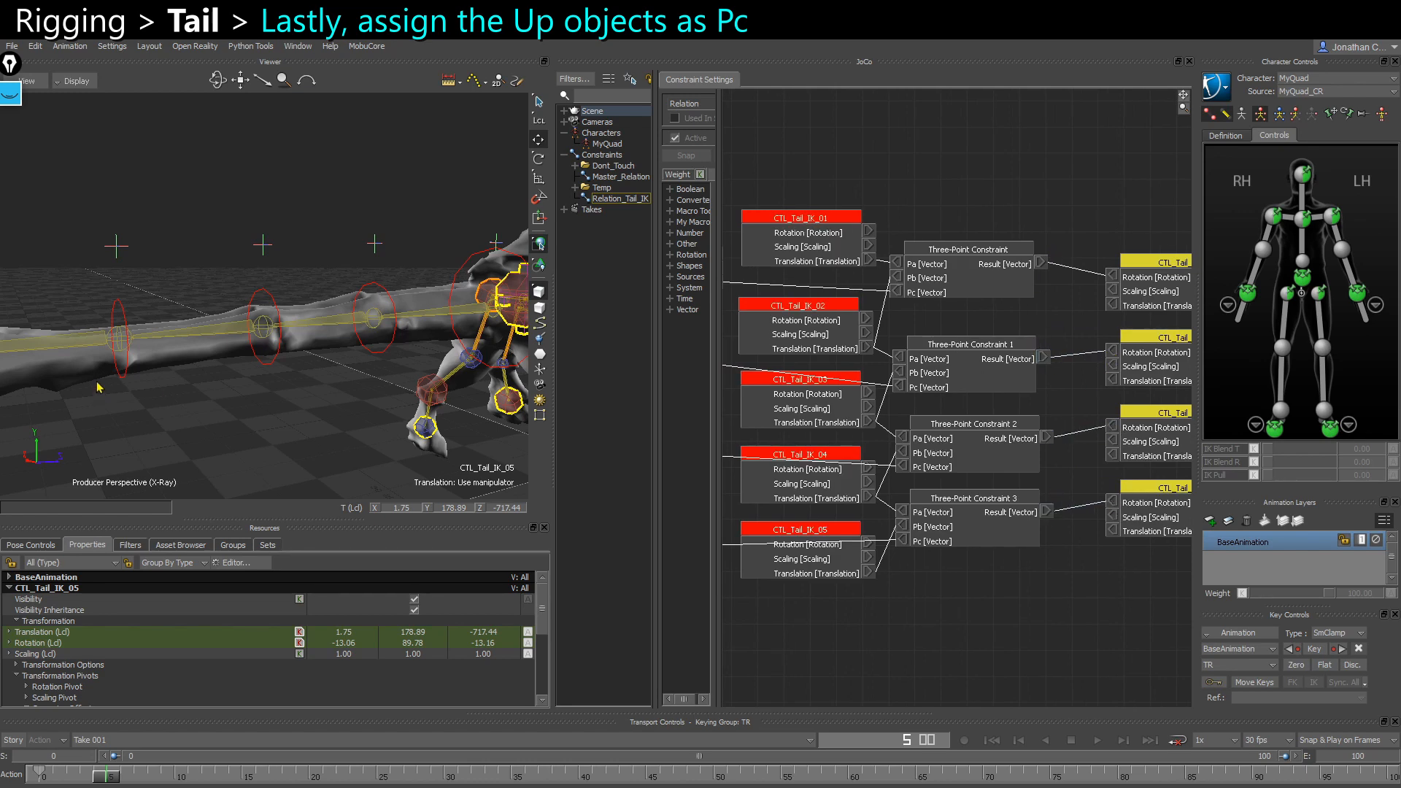
# Test the tail IK by moving CTL_Tail_IK_02 up and away from its rest position, and undo the move
pyautogui.click(260, 403)
pyautogui.keyDown('ctrl'); pyautogui.keyDown('shift'); pyautogui.moveTo(259, 404); pyautogui.dragTo(255, 396); pyautogui.keyUp('shift'); pyautogui.keyUp('ctrl')
pyautogui.click(301, 368)
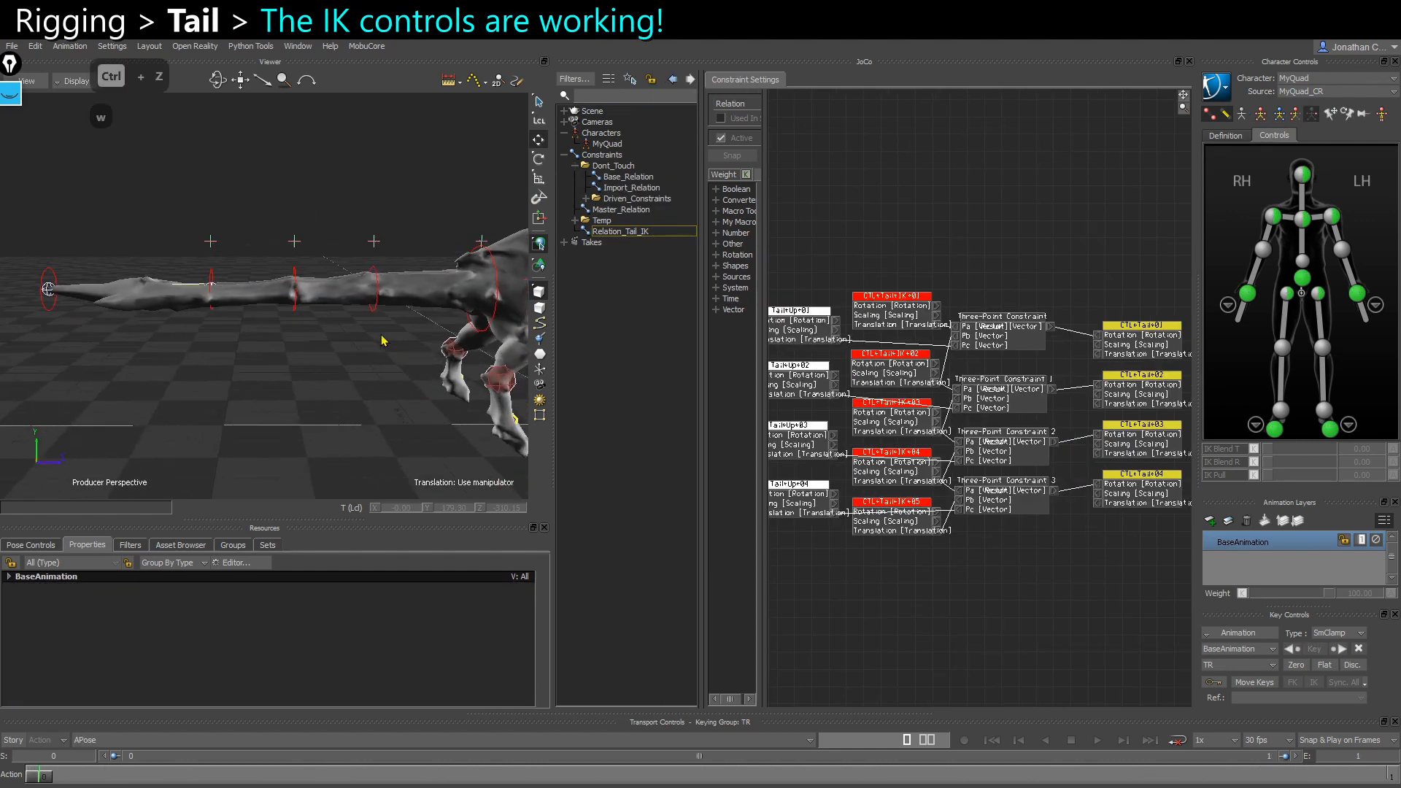
pyautogui.hotkey('ctrl', 'z')
pyautogui.click(377, 308)
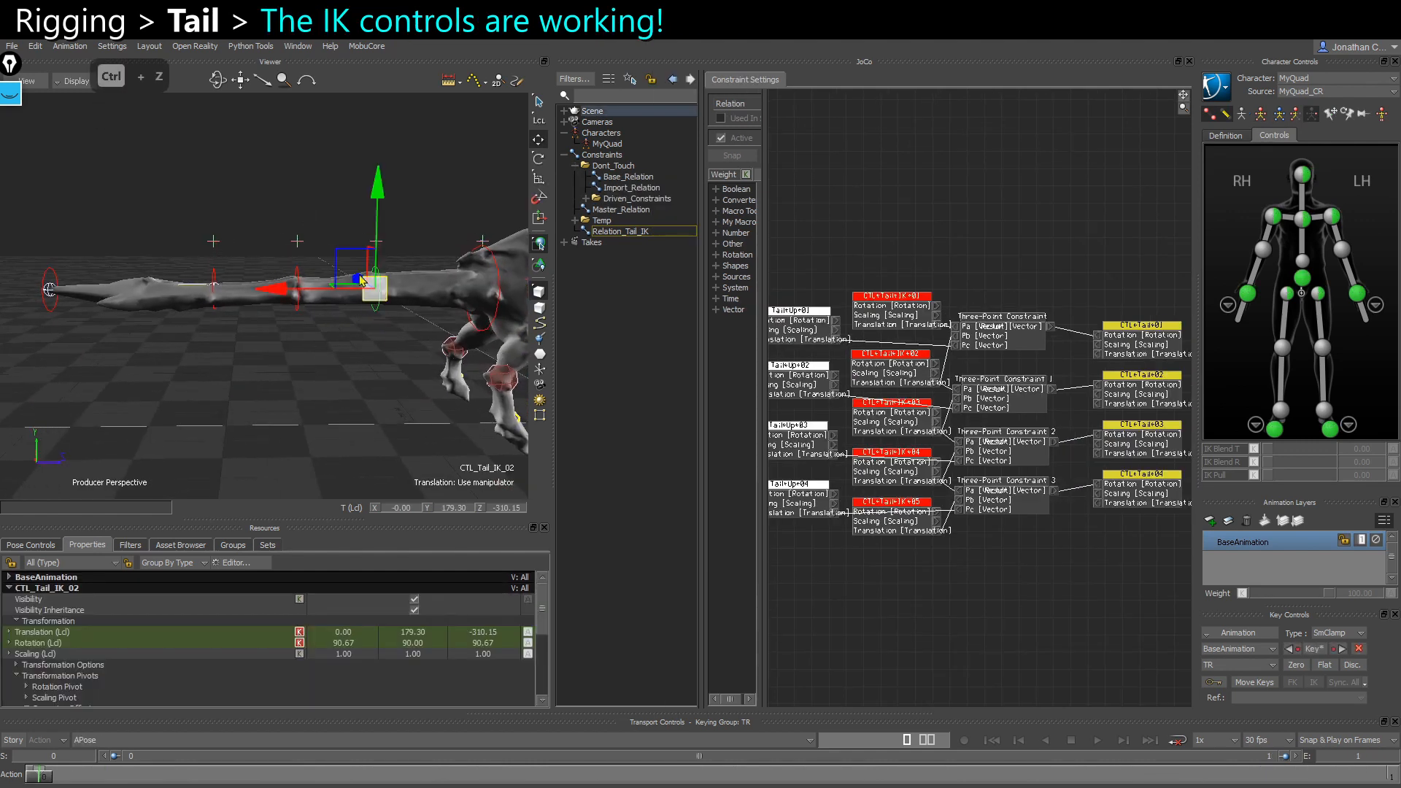
pyautogui.moveTo(358, 271); pyautogui.dragTo(197, 225)
pyautogui.hotkey('ctrl', 'z')
# Test-move CTL_Tail_IK_03 and CTL_Tail_IK_04 in turn, undoing each move
pyautogui.click(295, 310)
pyautogui.hotkey('ctrl', 'z')
pyautogui.click(214, 286)
pyautogui.hotkey('ctrl', 'z')
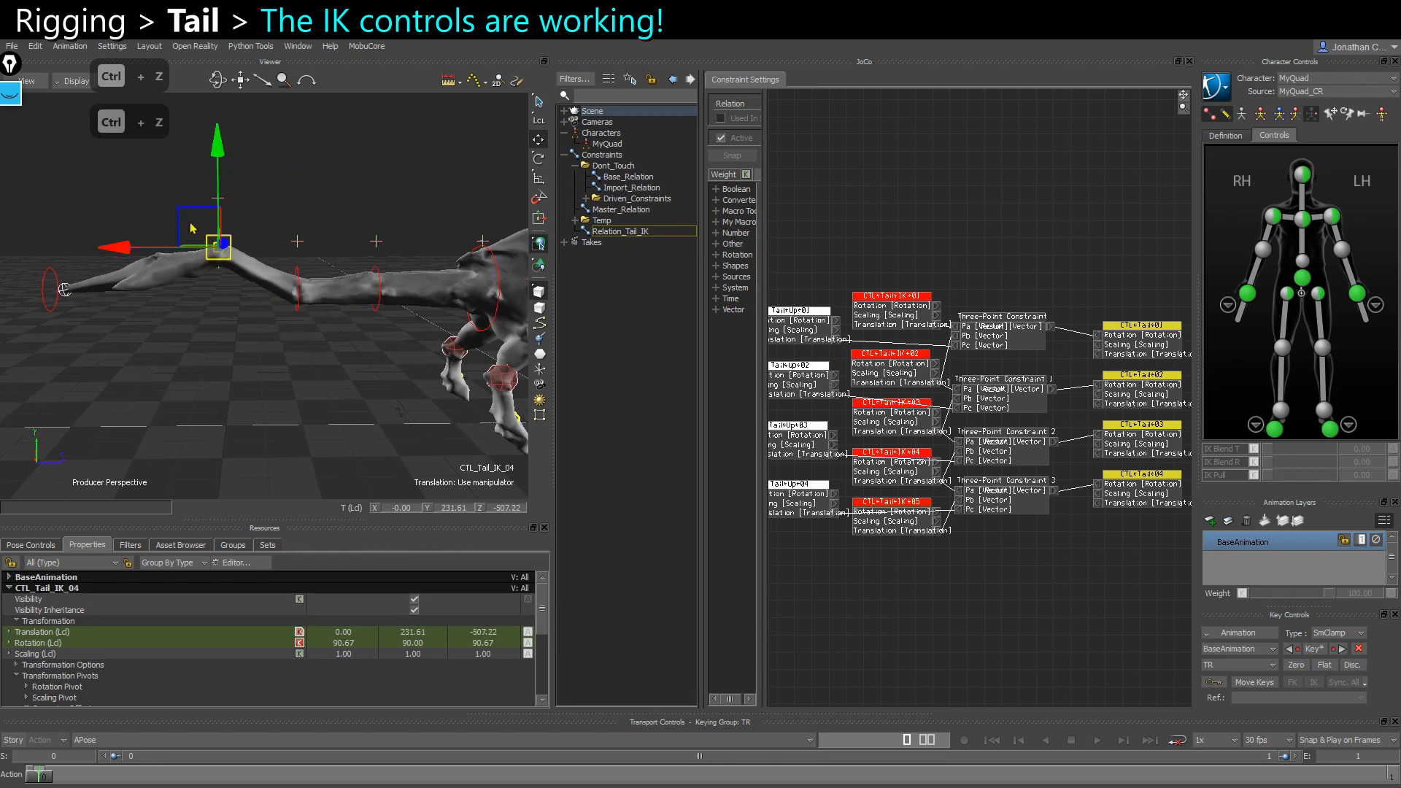
pyautogui.hotkey('ctrl', 'z')
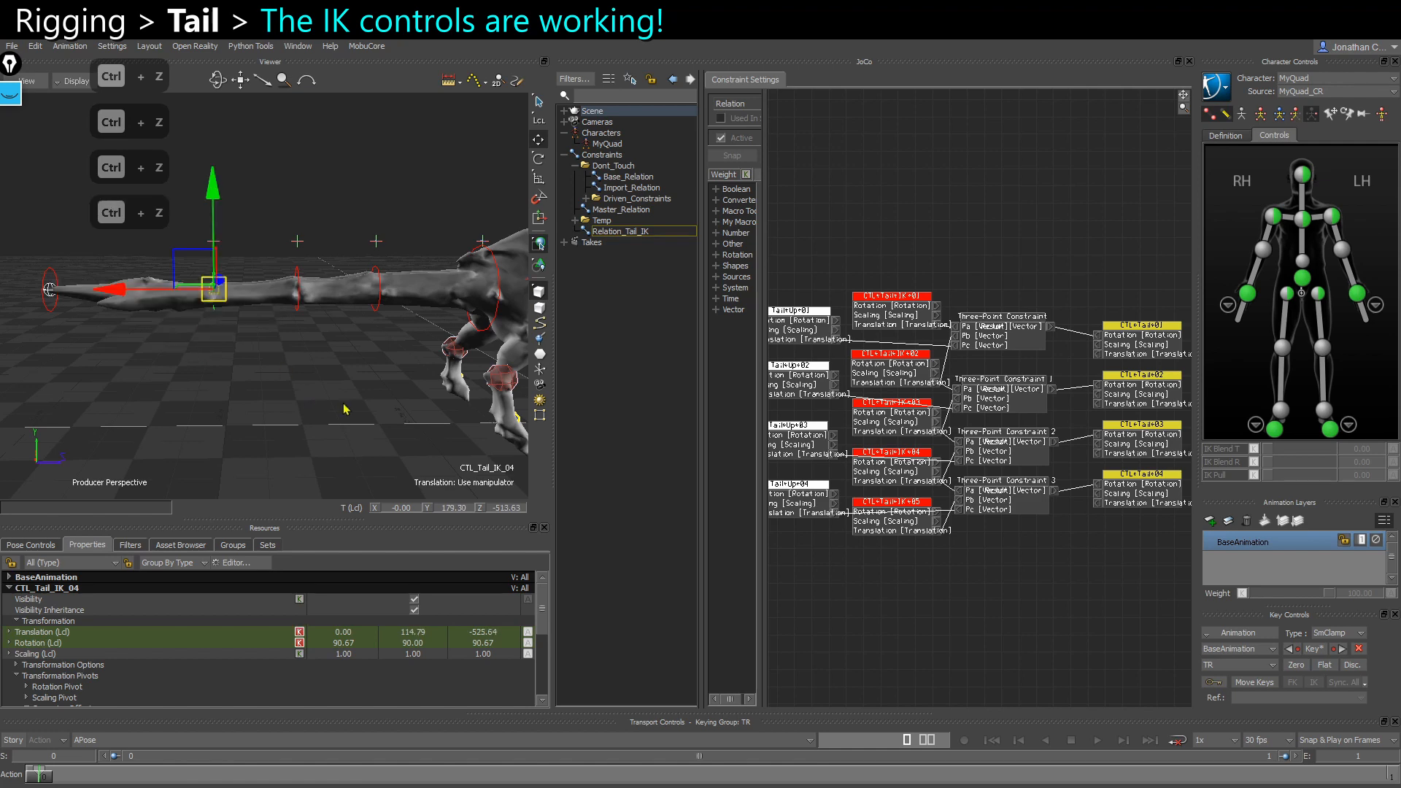
# Raise CTL_Tail_IK_04 to about Y 296, Z -511 and cycle the viewport display through Models only back to X-Ray
pyautogui.click(260, 434)
pyautogui.click(216, 373)
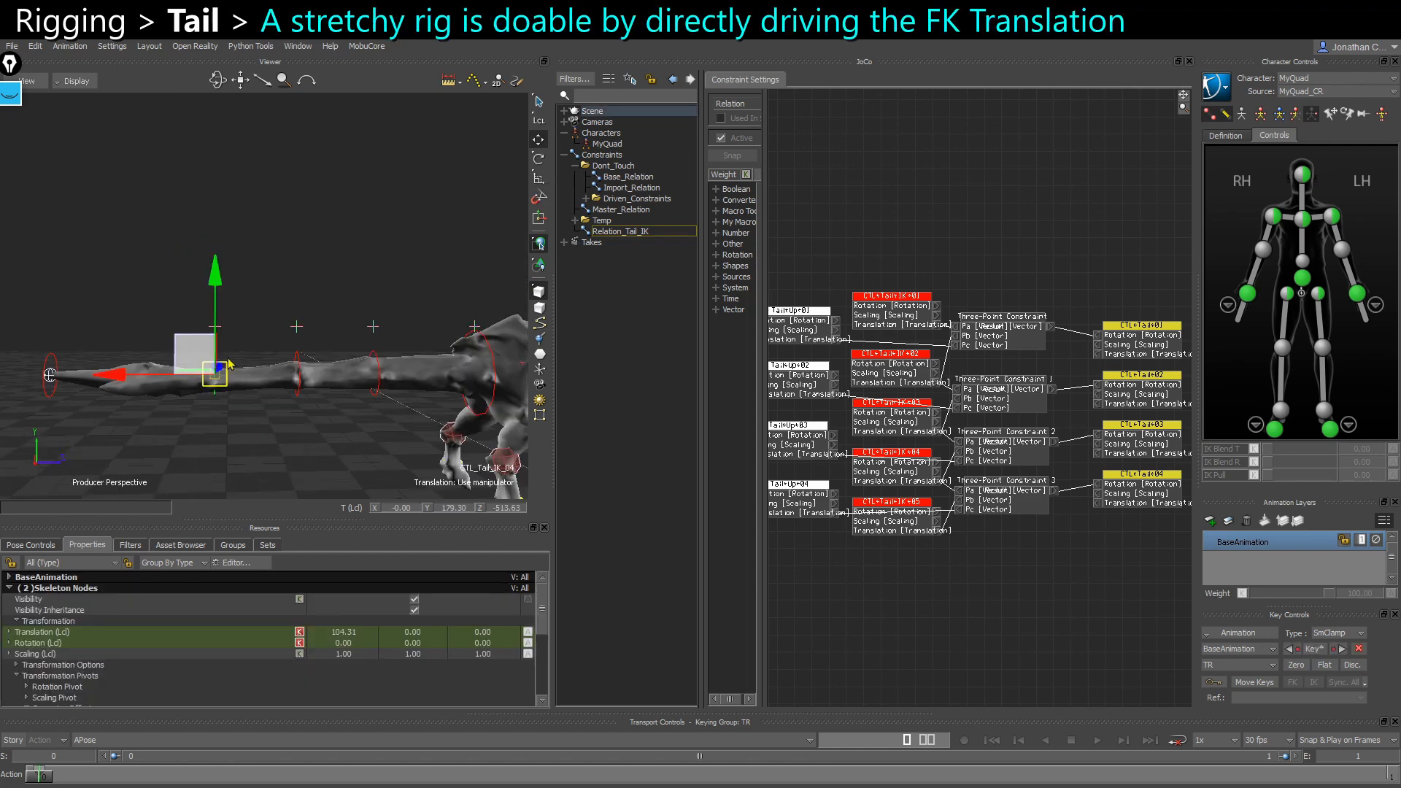
pyautogui.click(260, 354)
pyautogui.moveTo(241, 368); pyautogui.dragTo(210, 273)
pyautogui.hotkey('ctrl', 'a')
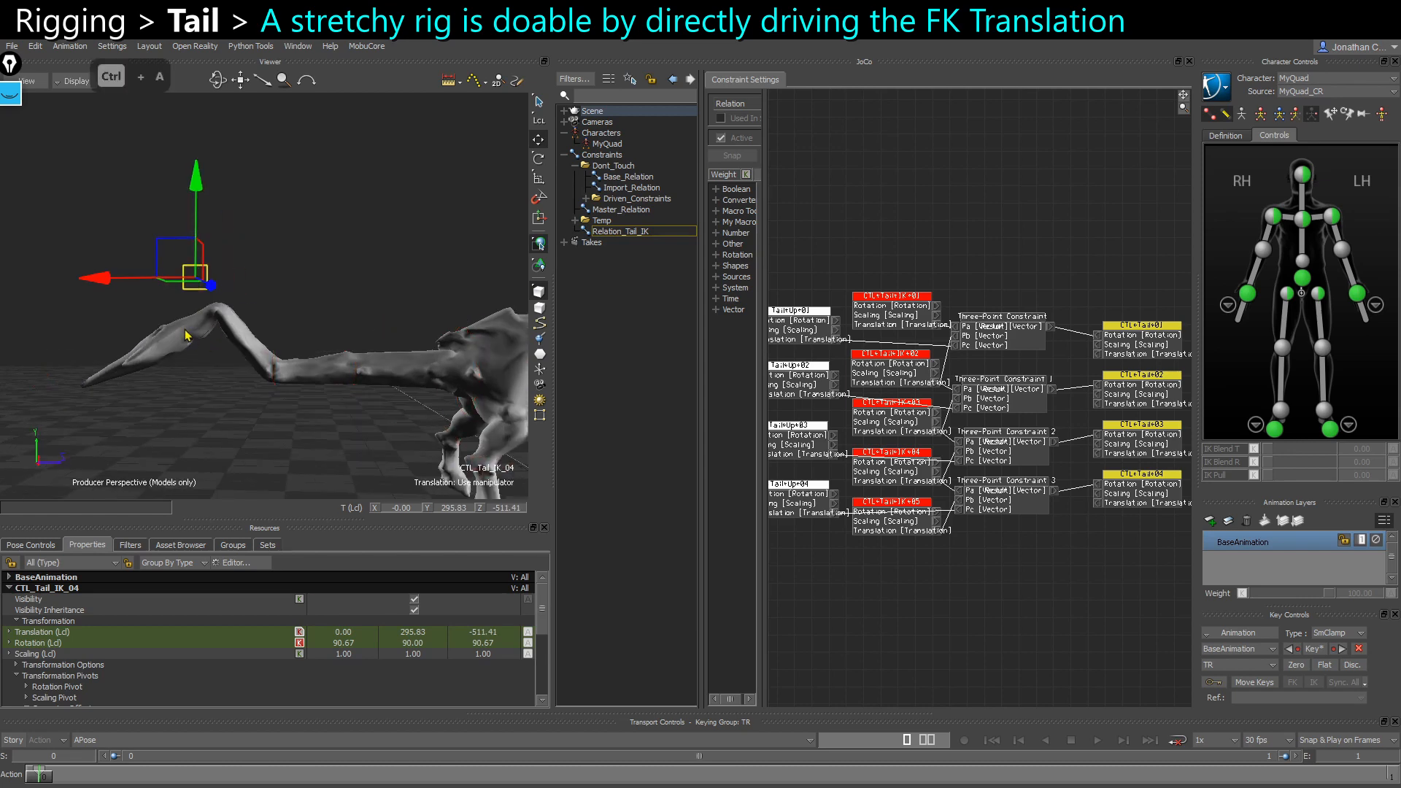
pyautogui.hotkey('ctrl', 'a')
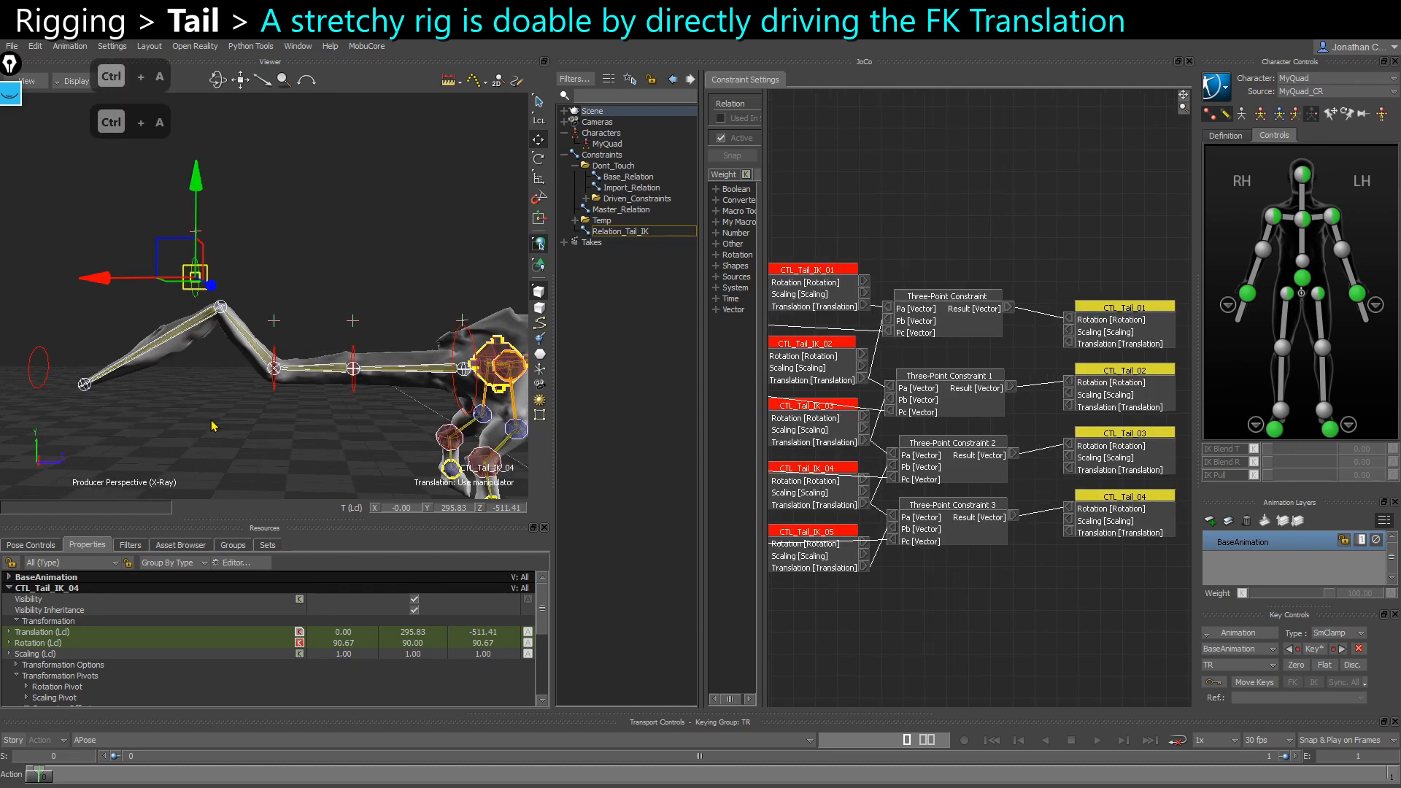
# Raise CTL_Tail_IK_02 to about Y 301, Z -287 so the tail bends sharply
pyautogui.click(214, 425)
pyautogui.keyDown('ctrl'); pyautogui.keyDown('shift'); pyautogui.moveTo(213, 425); pyautogui.dragTo(291, 375); pyautogui.keyUp('shift'); pyautogui.keyUp('ctrl')
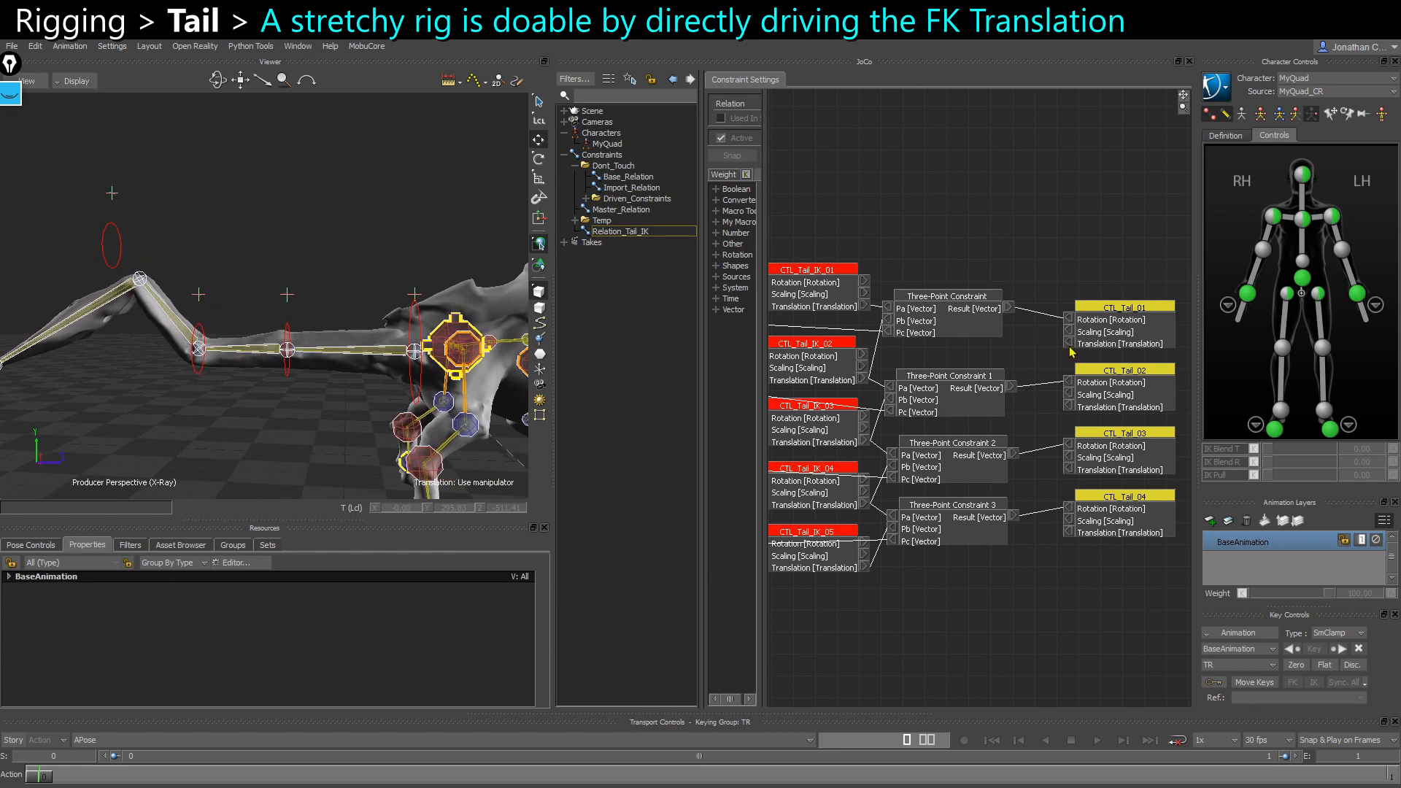
pyautogui.moveTo(282, 329); pyautogui.dragTo(288, 231)
pyautogui.scroll(-1, 1029, 435)
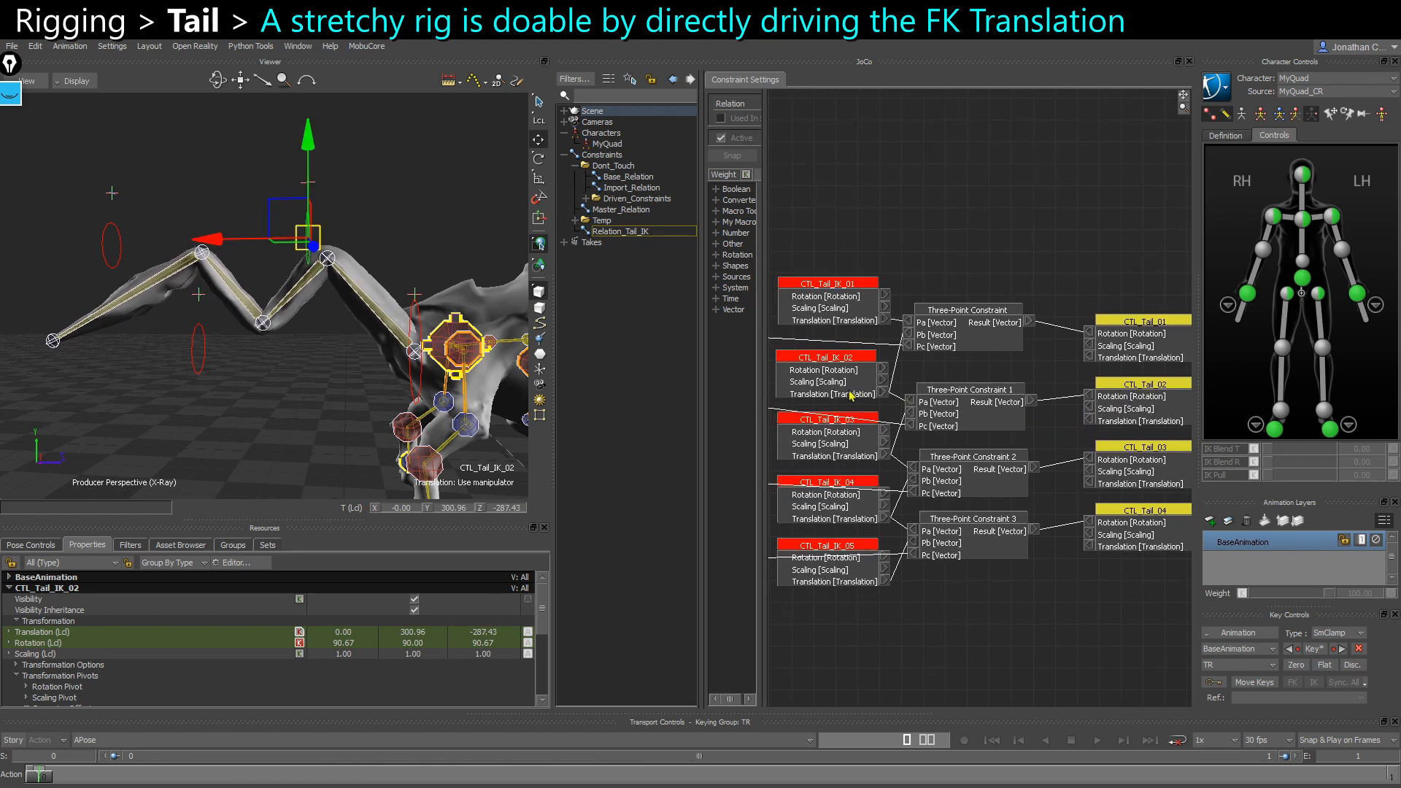
# Try driving the translation of CTL_Tail_02 from the translation of CTL_Tail_IK_02, and disconnect it again
pyautogui.moveTo(1102, 421); pyautogui.dragTo(1100, 421)
pyautogui.moveTo(285, 216); pyautogui.dragTo(249, 267)
pyautogui.hotkey('ctrl', 'z')
pyautogui.hotkey('ctrl', 'z')
pyautogui.rightClick(1100, 423)
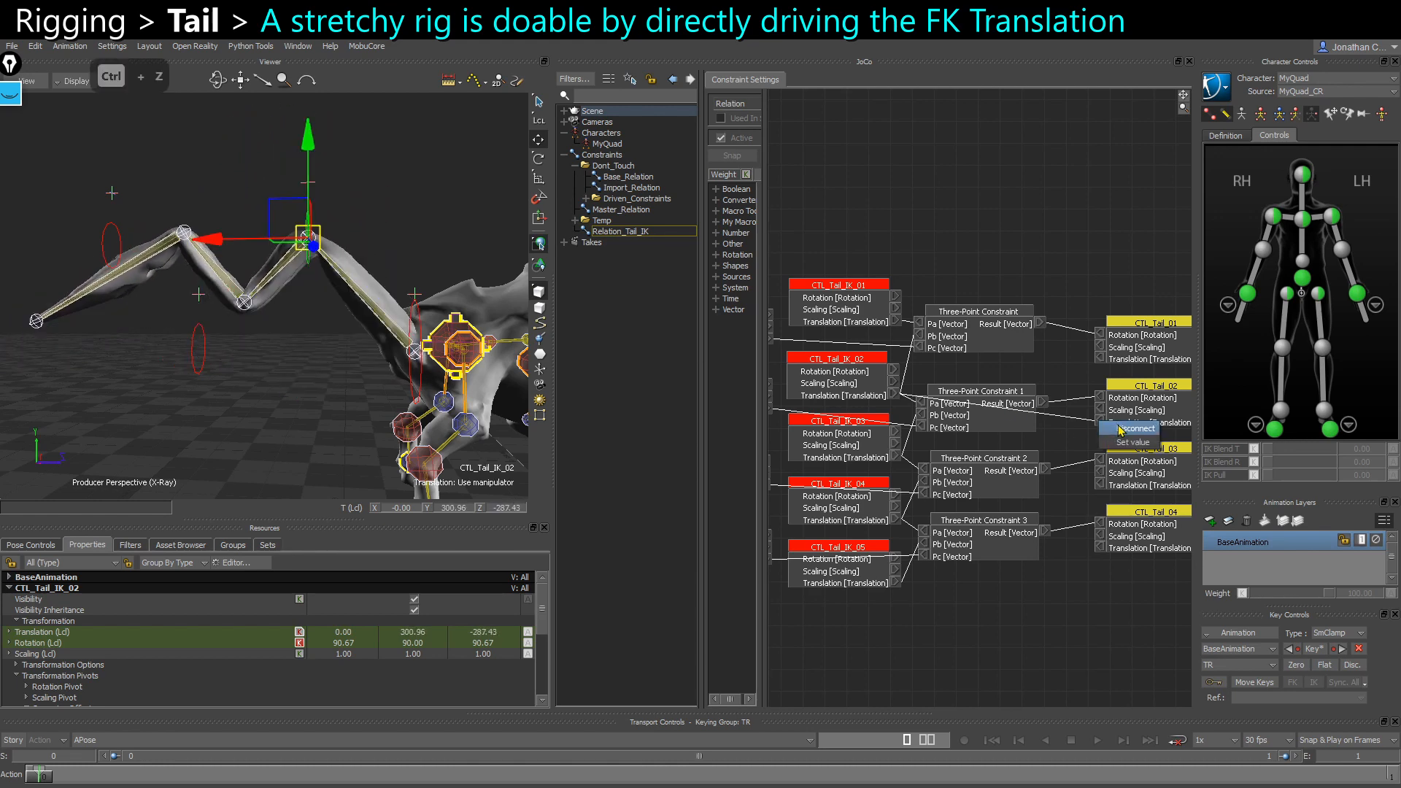
pyautogui.click(1118, 428)
# Move the FK control CTL_Tail_02 to demonstrate stretching, and undo the moves to straighten the tail
pyautogui.click(359, 294)
pyautogui.click(292, 289)
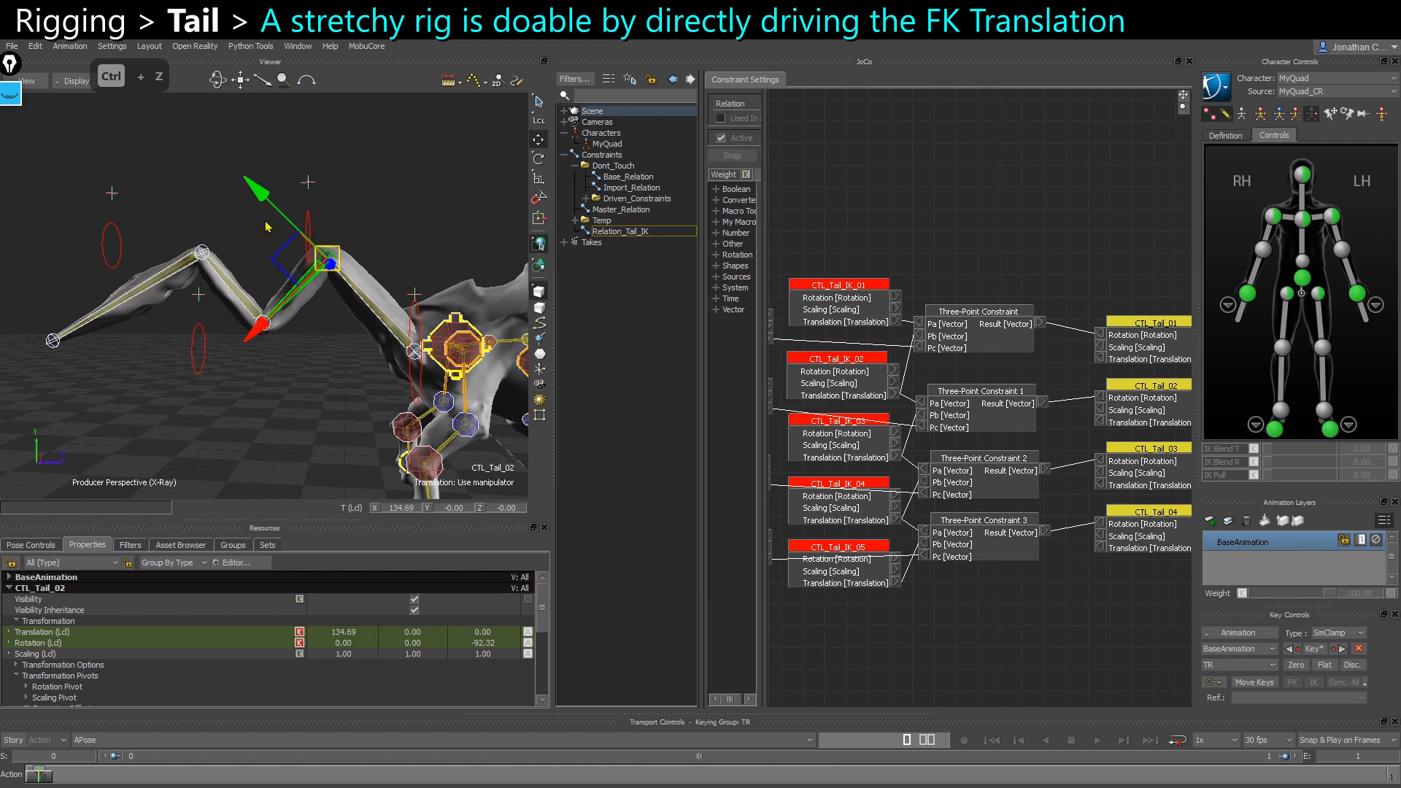
pyautogui.moveTo(267, 227); pyautogui.dragTo(231, 300)
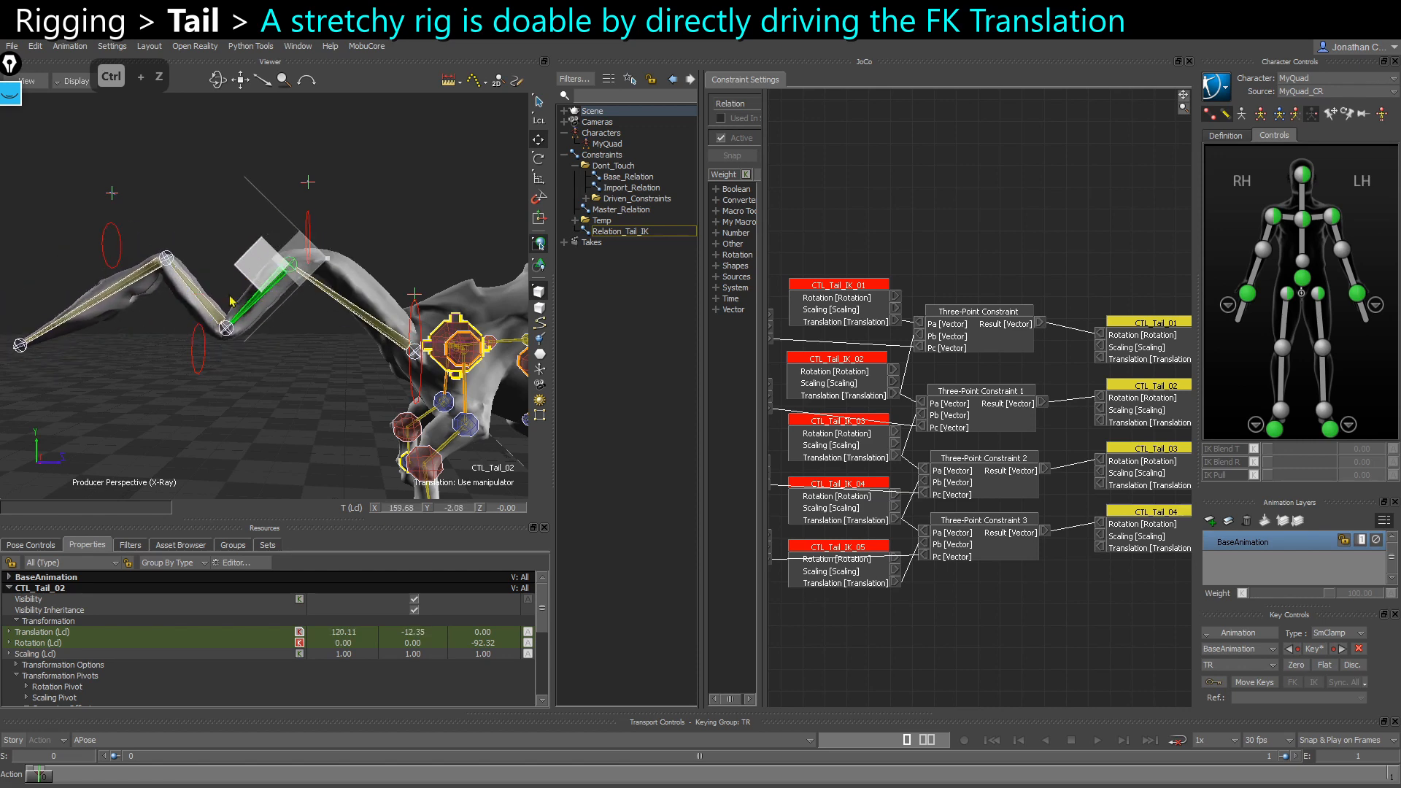
pyautogui.hotkey('ctrl', 'z')
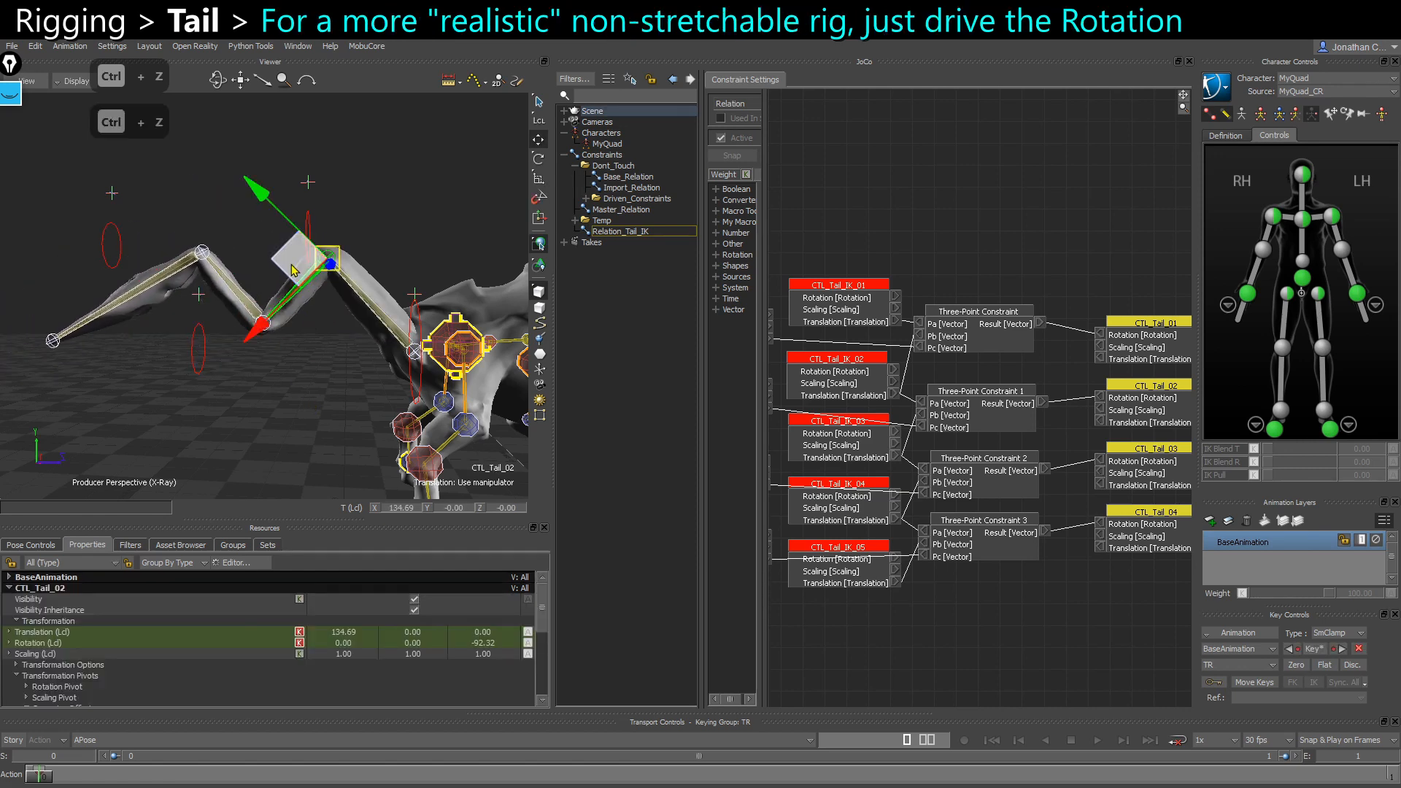
pyautogui.click(270, 257)
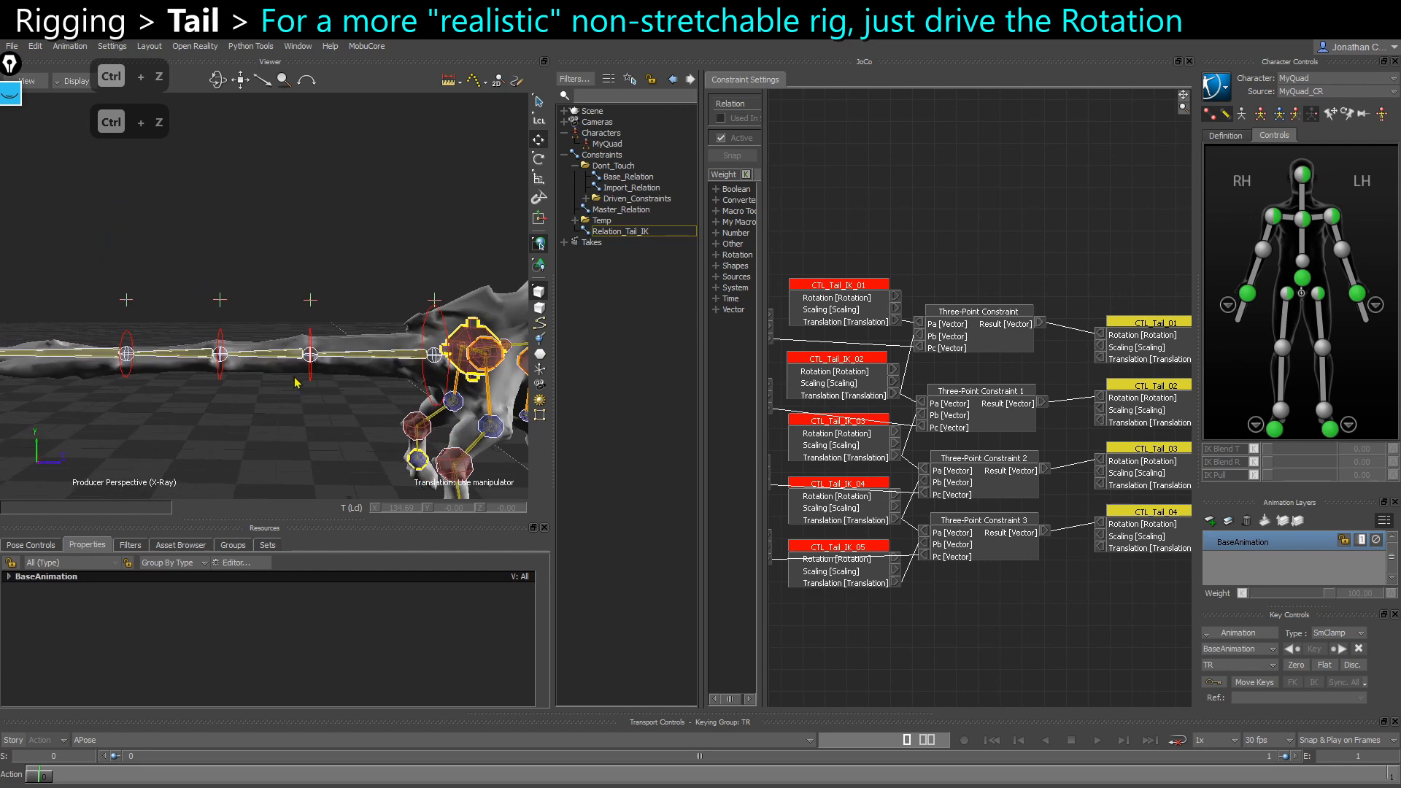
# Shift CTL_Tail_IK_02 and CTL_Tail_IK_03 slightly along the tail to test the non-stretching behaviour, undoing each shift
pyautogui.click(290, 343)
pyautogui.moveTo(290, 343)
pyautogui.mouseDown()
pyautogui.moveTo(304, 259)
pyautogui.moveTo(327, 312)
pyautogui.moveTo(305, 343)
pyautogui.mouseUp()
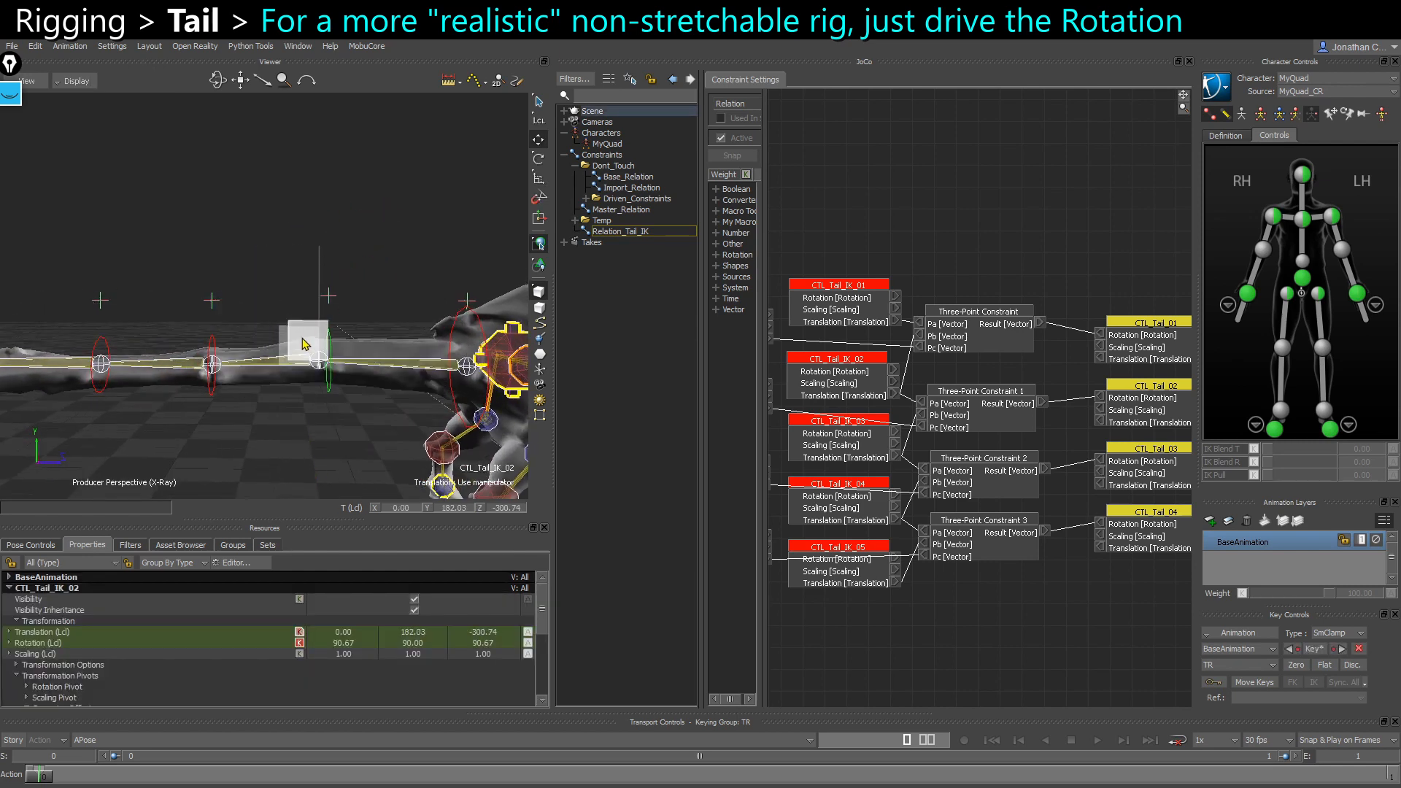
pyautogui.hotkey('ctrl', 'z')
pyautogui.moveTo(202, 355); pyautogui.dragTo(232, 349)
pyautogui.hotkey('ctrl', 'z')
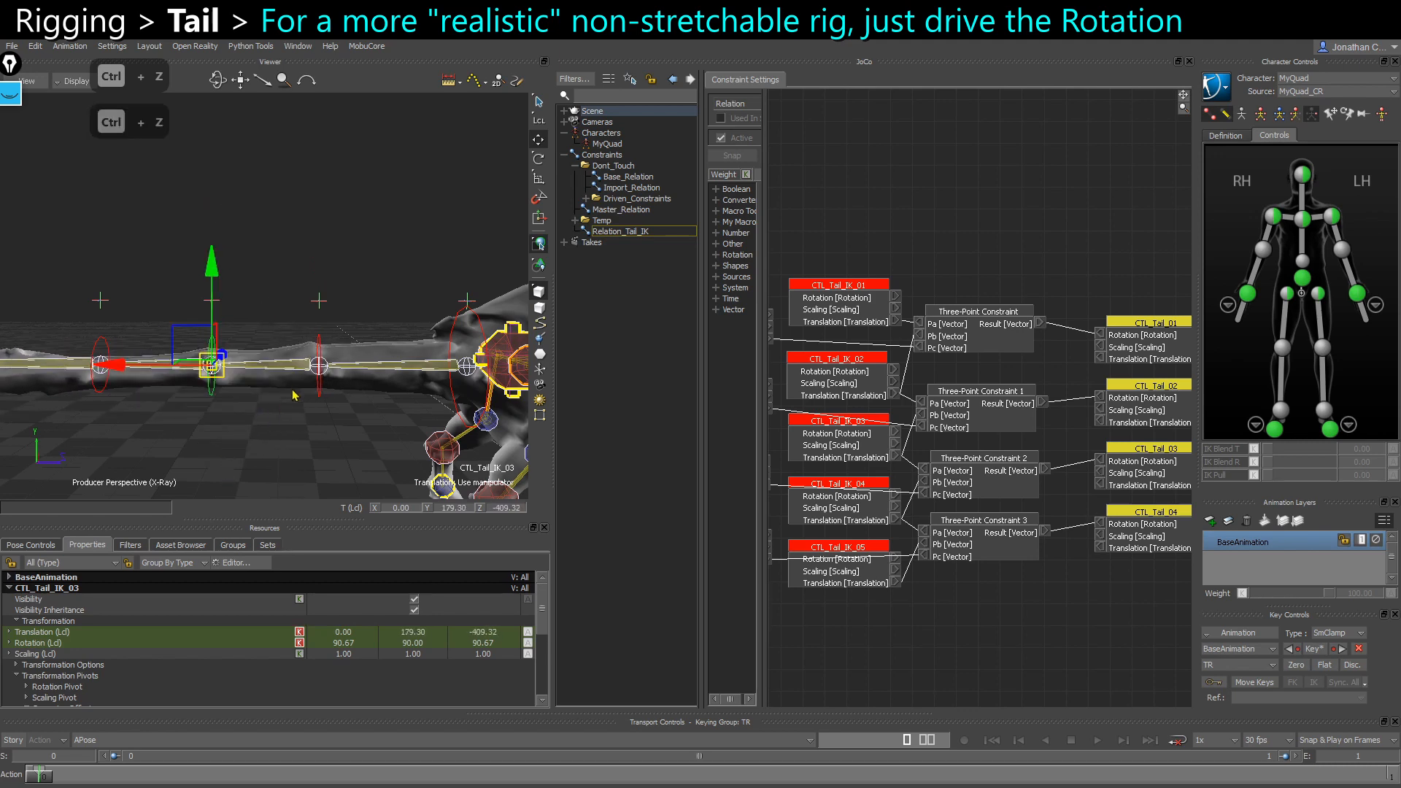
# Raise CTL_Tail_IK_03 to about Y 266, Z -385 to examine the bend, and undo the move
pyautogui.keyDown('ctrl'); pyautogui.keyDown('shift'); pyautogui.moveTo(285, 401); pyautogui.dragTo(313, 383); pyautogui.keyUp('shift'); pyautogui.keyUp('ctrl')
pyautogui.moveTo(228, 324); pyautogui.dragTo(263, 218)
pyautogui.keyDown('ctrl'); pyautogui.moveTo(253, 305); pyautogui.dragTo(250, 360); pyautogui.keyUp('ctrl')
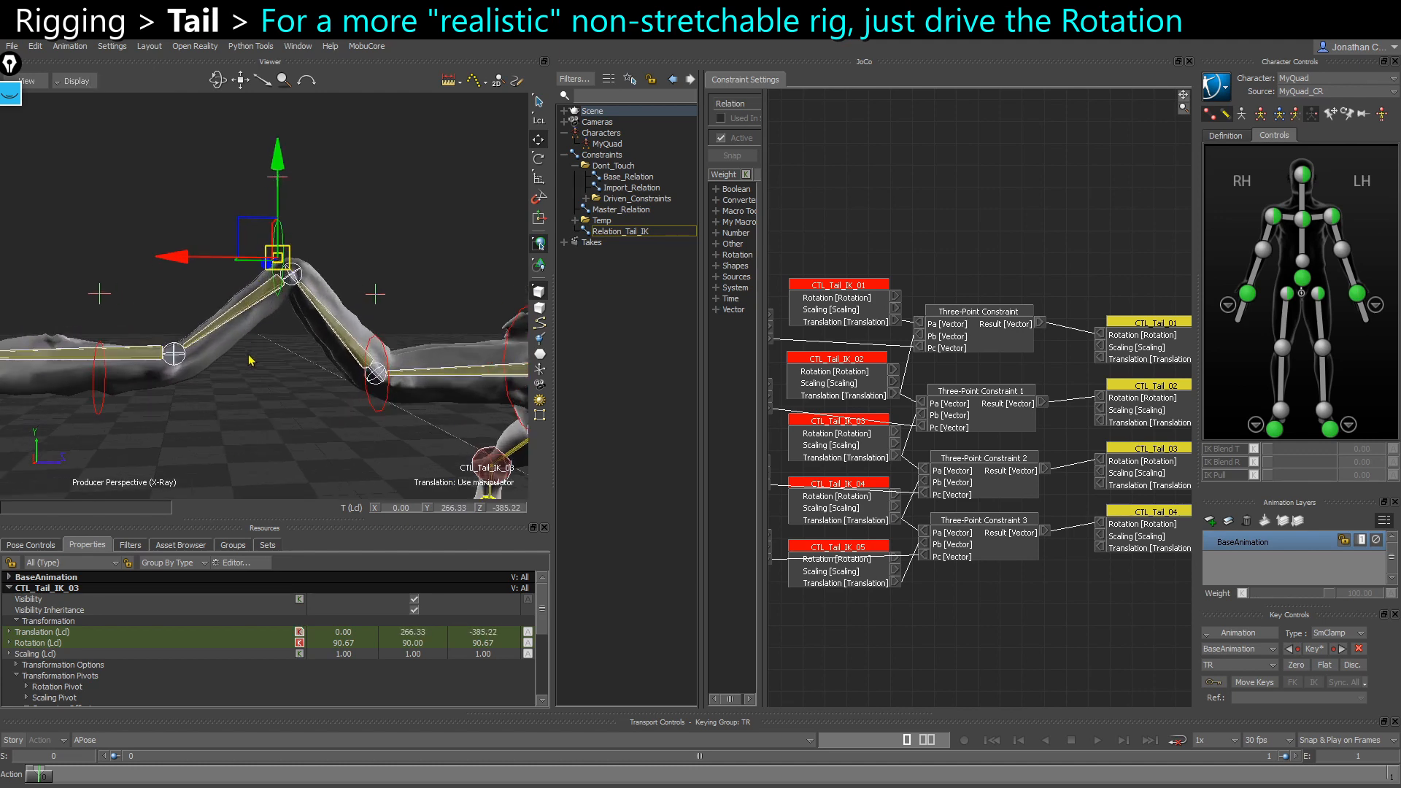
pyautogui.hotkey('ctrl', 'z')
pyautogui.hotkey('ctrl', 'z')
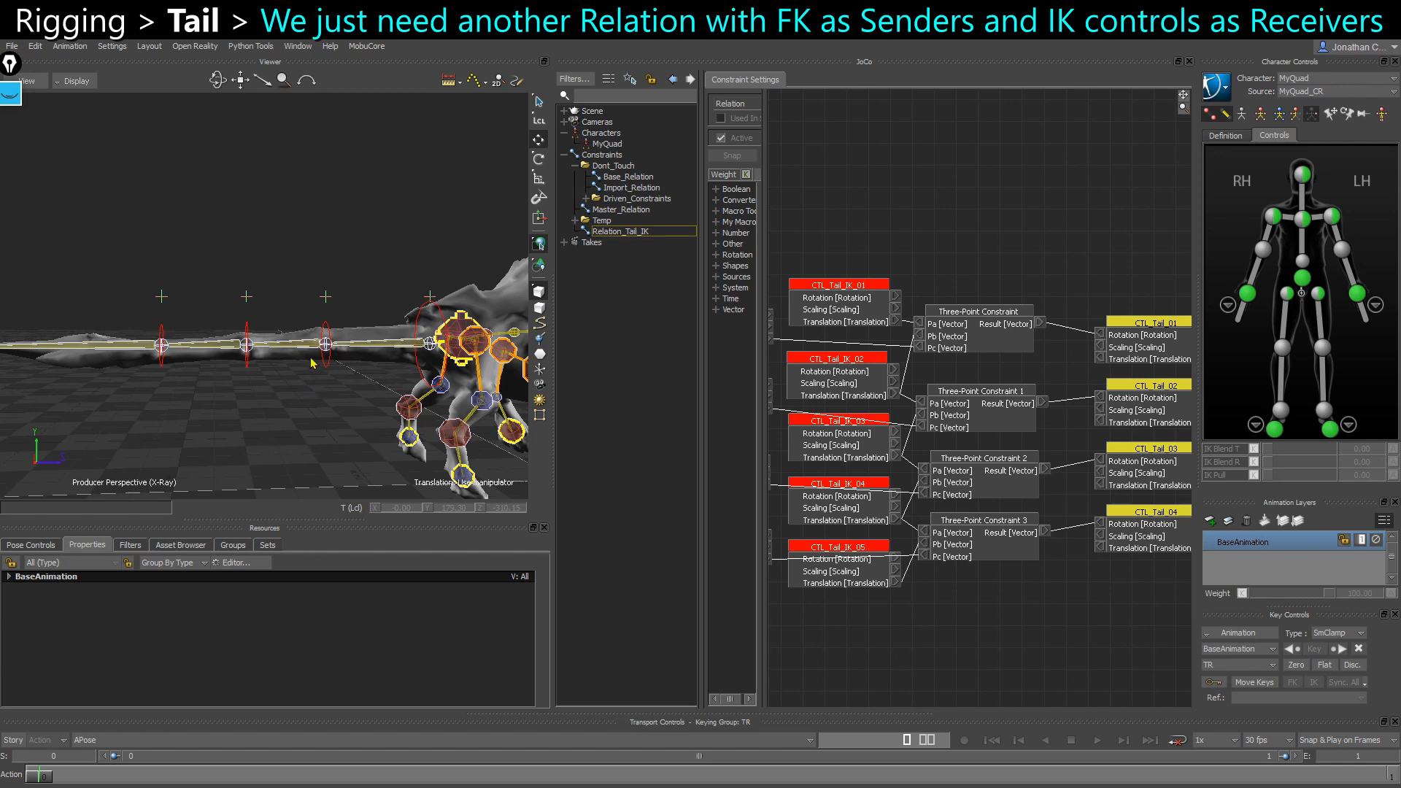
# Deactivate the Relation_Tail_IK constraint
pyautogui.click(325, 362)
pyautogui.click(304, 397)
pyautogui.click(622, 232)
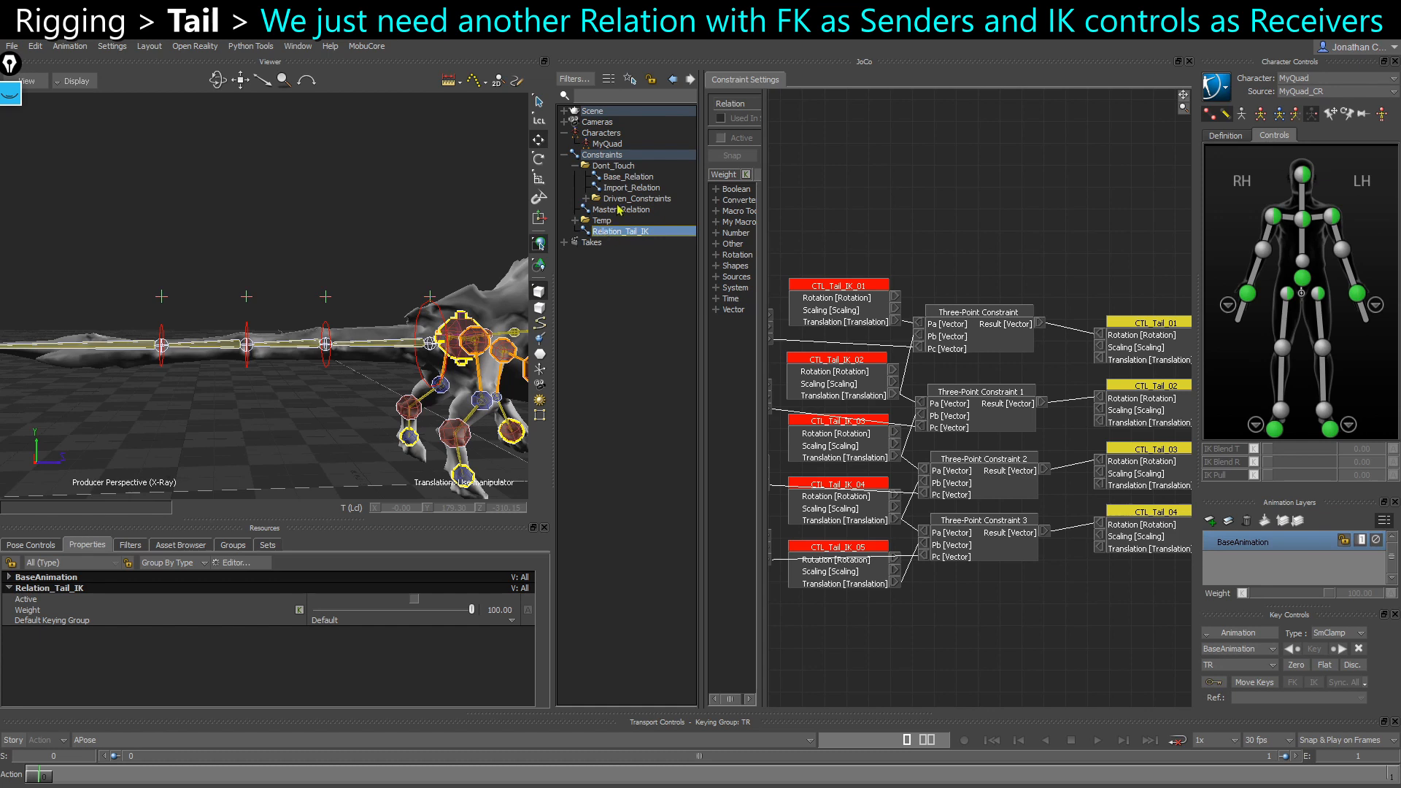
# Insert a new Relation constraint under Constraints and rename it Relation_Tail_FK
pyautogui.rightClick(601, 156)
pyautogui.moveTo(648, 180)
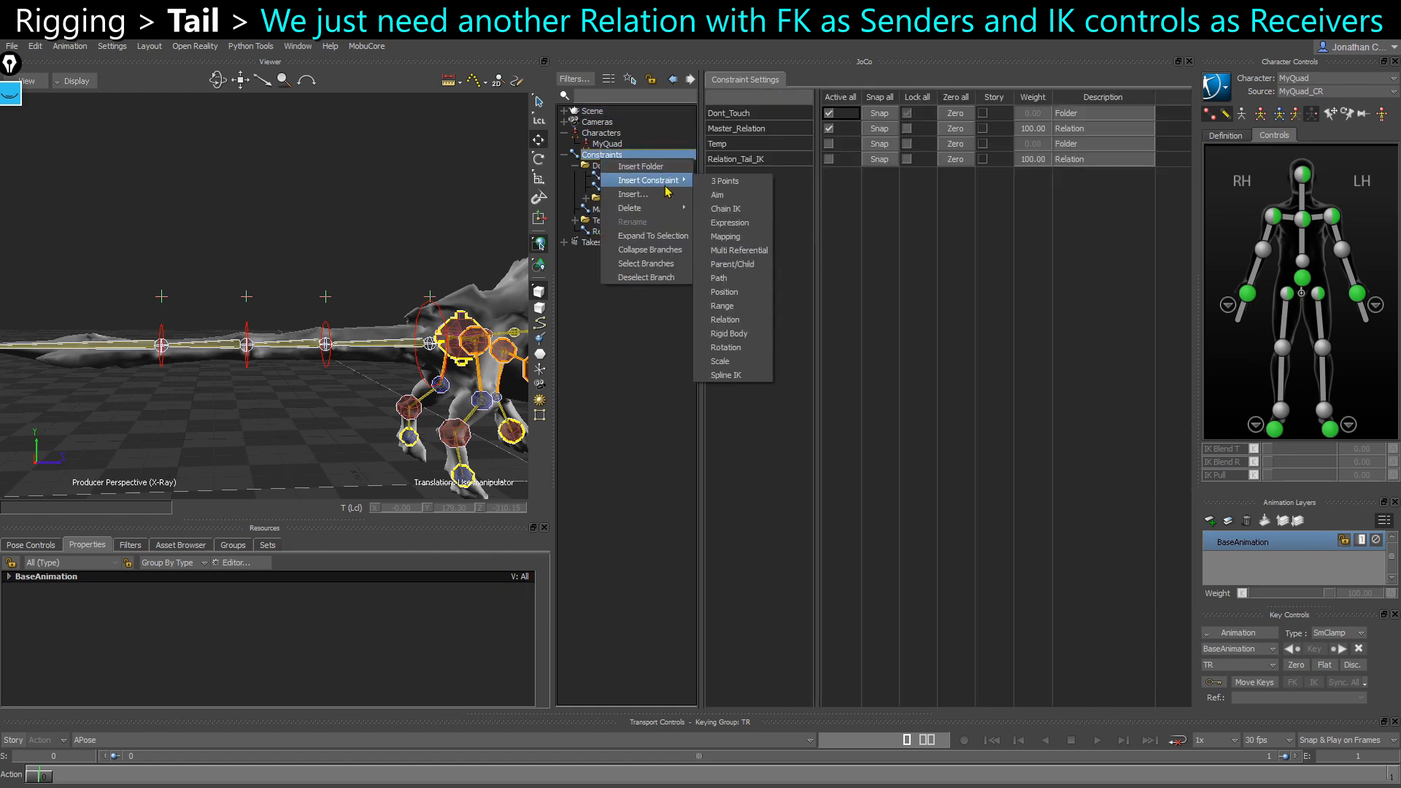
pyautogui.click(726, 321)
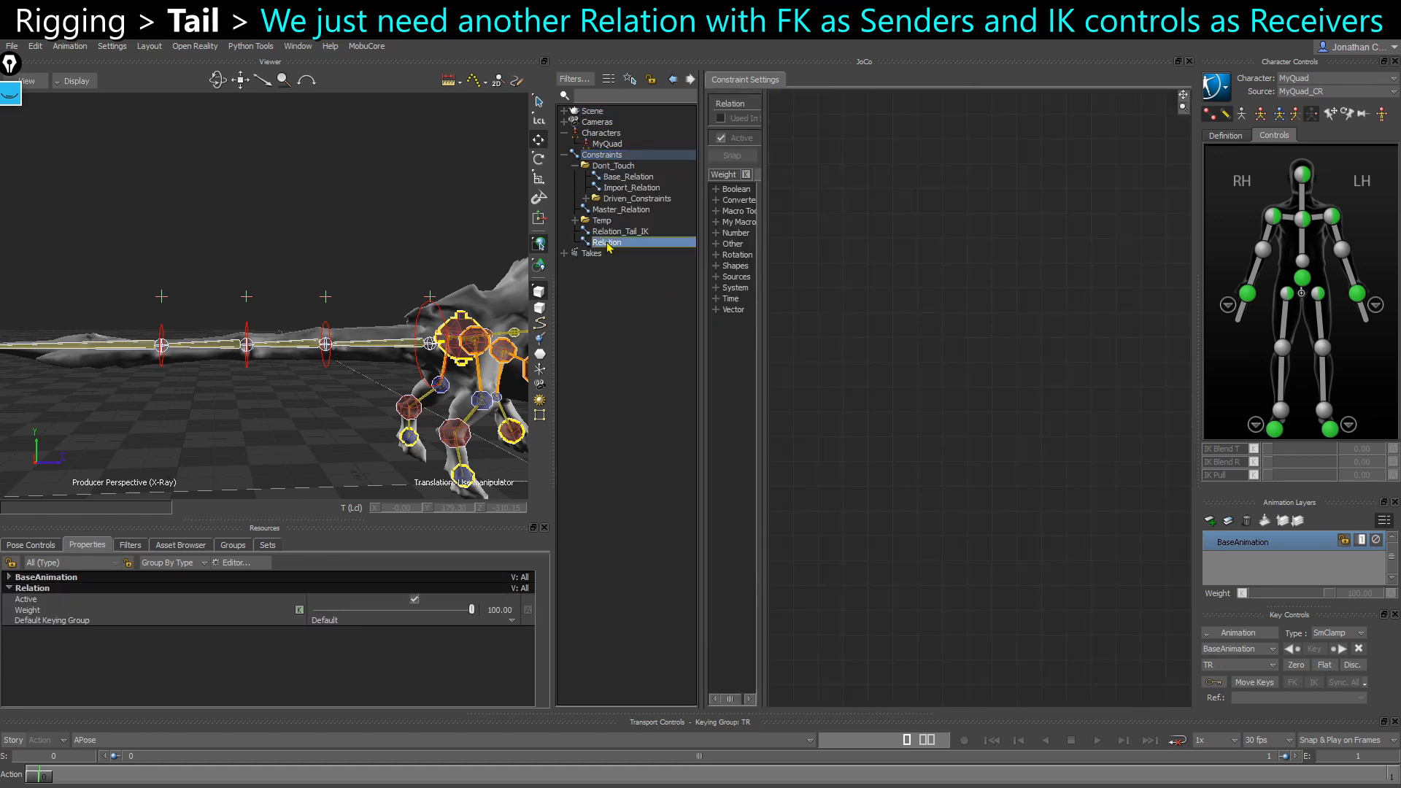
pyautogui.rightClick(607, 243)
pyautogui.click(638, 319)
pyautogui.hotkey('ctrl', 'Right')
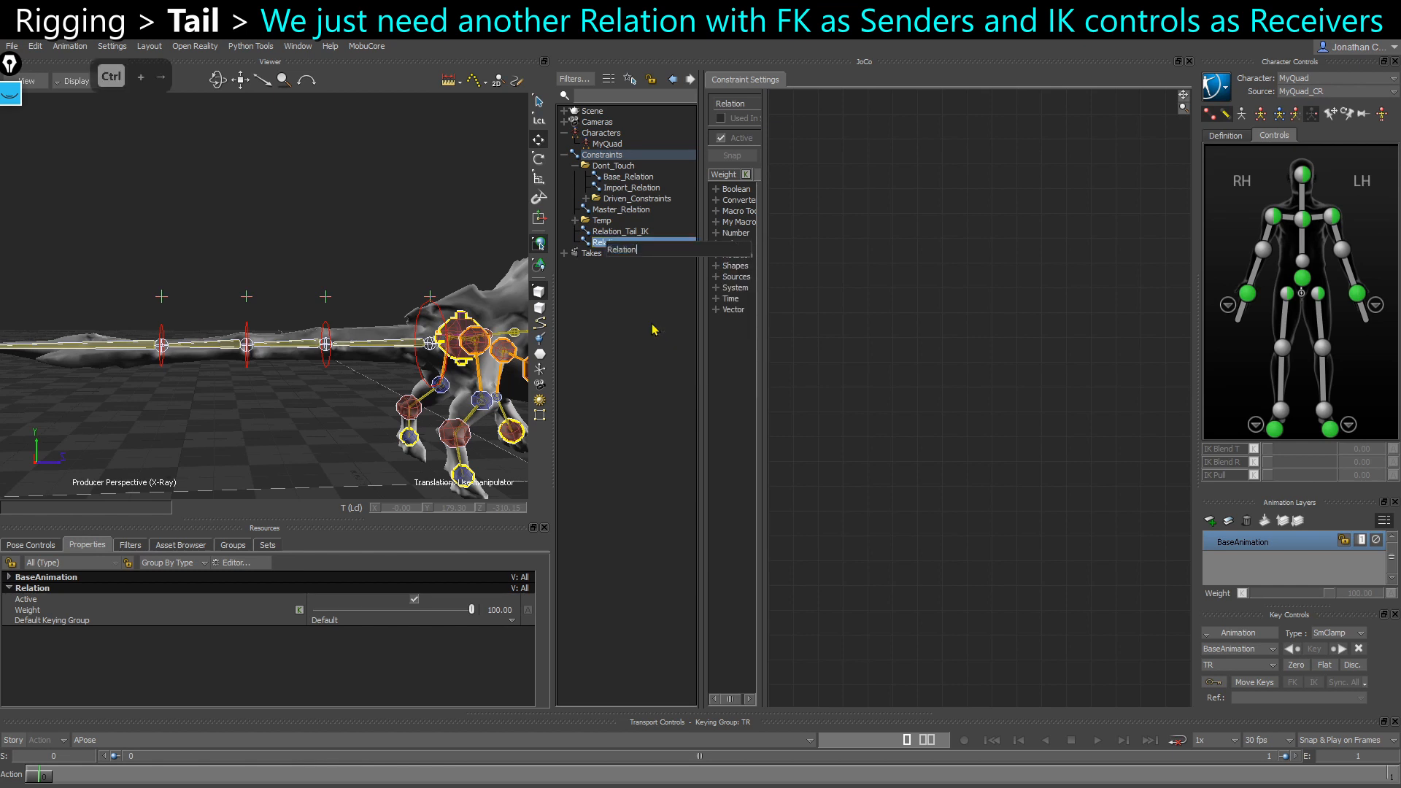
pyautogui.write('_Tail_FK')
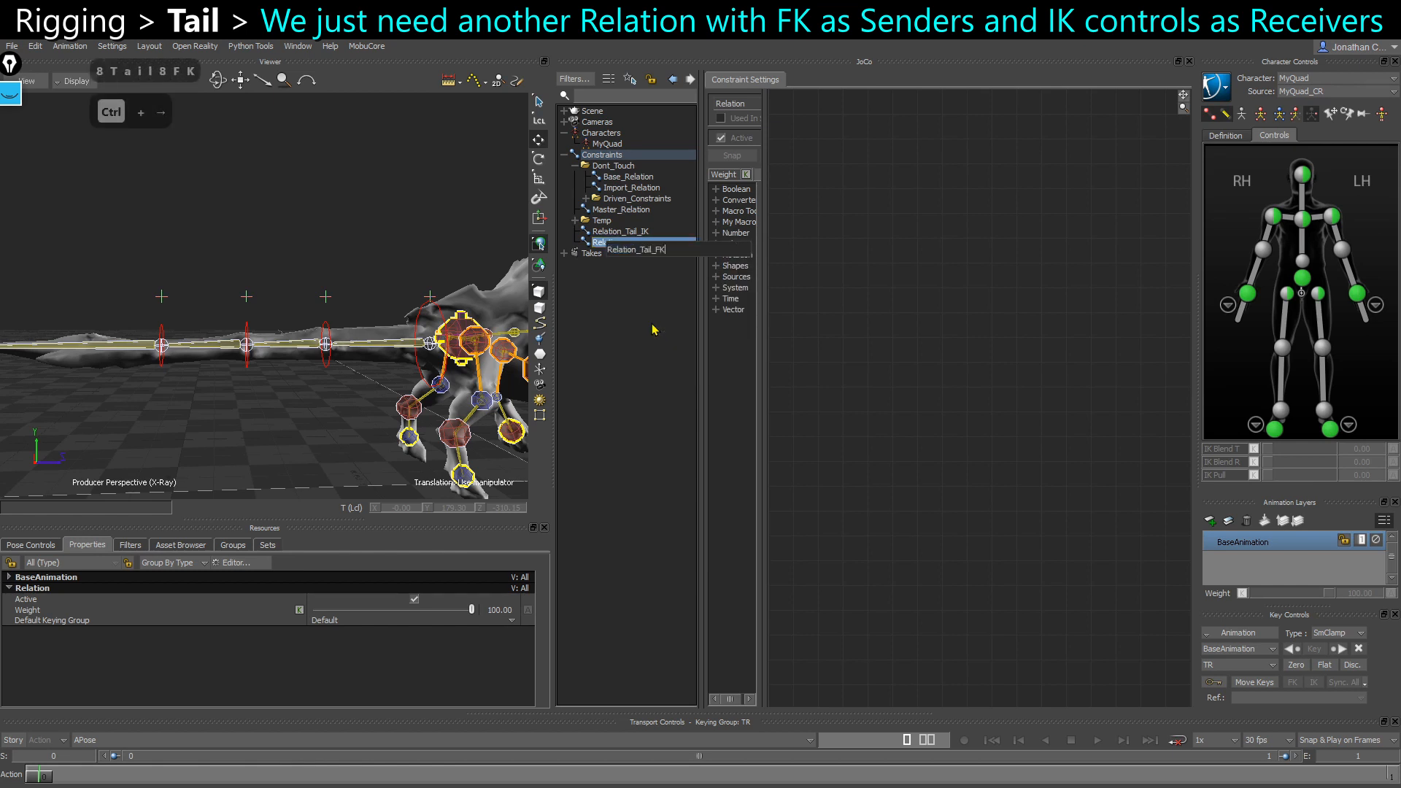
pyautogui.press('Return')
# Select the FK chain CTL_Tail_01 through CTL_Tail_05 and add the controls to Relation_Tail_FK as senders
pyautogui.click(417, 358)
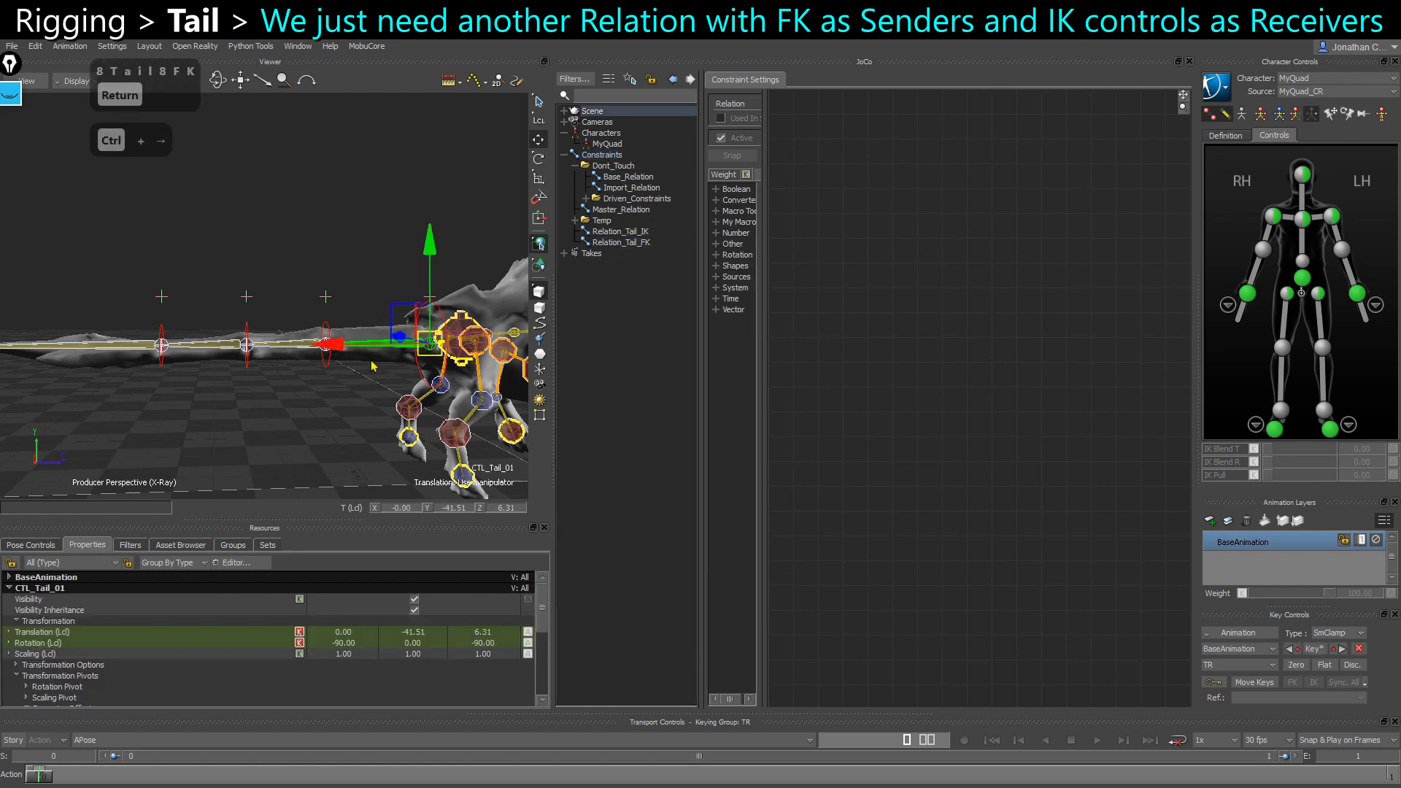
pyautogui.click(340, 410)
pyautogui.doubleClick(390, 347)
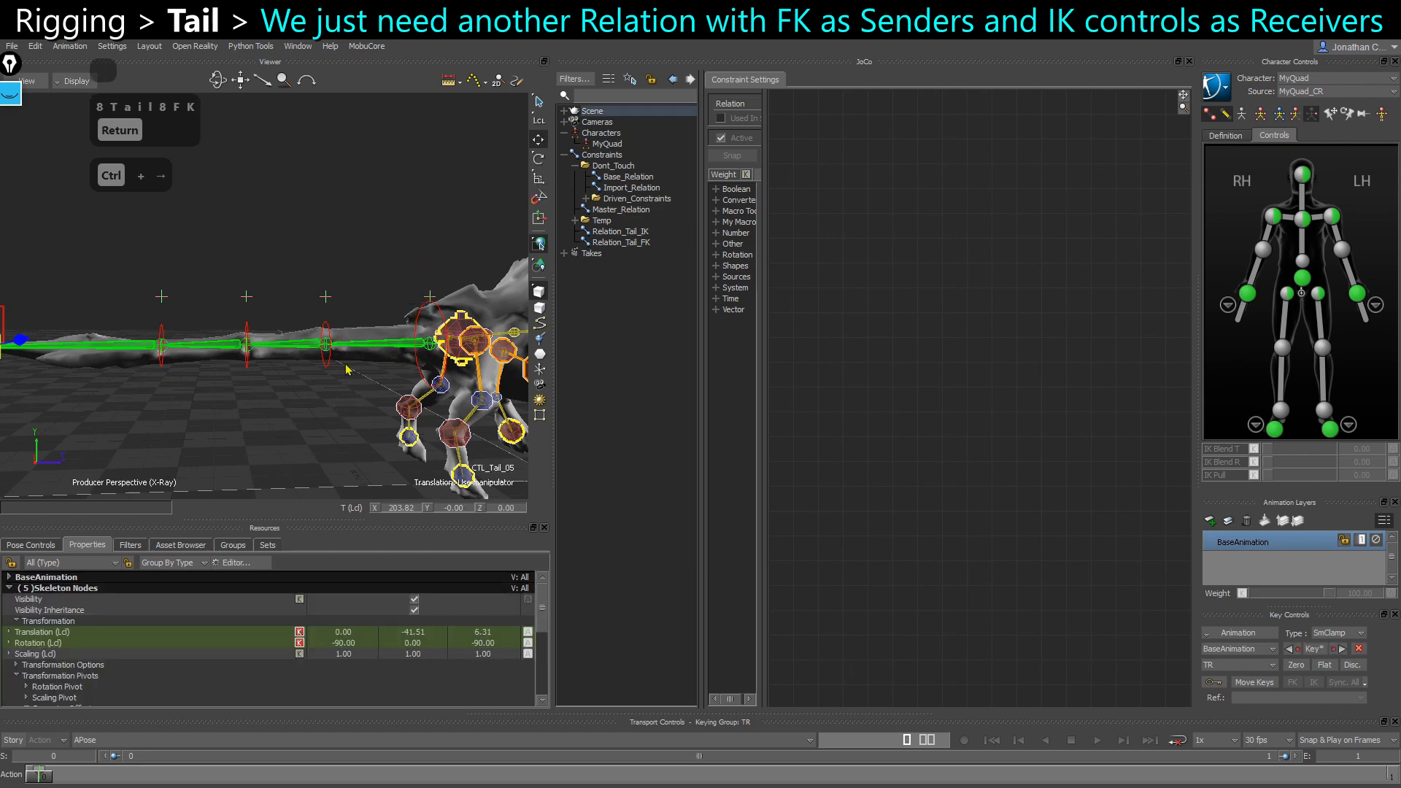
pyautogui.keyDown('shift'); pyautogui.moveTo(246, 375); pyautogui.dragTo(863, 302); pyautogui.keyUp('shift')
pyautogui.press('x')
pyautogui.click(893, 313)
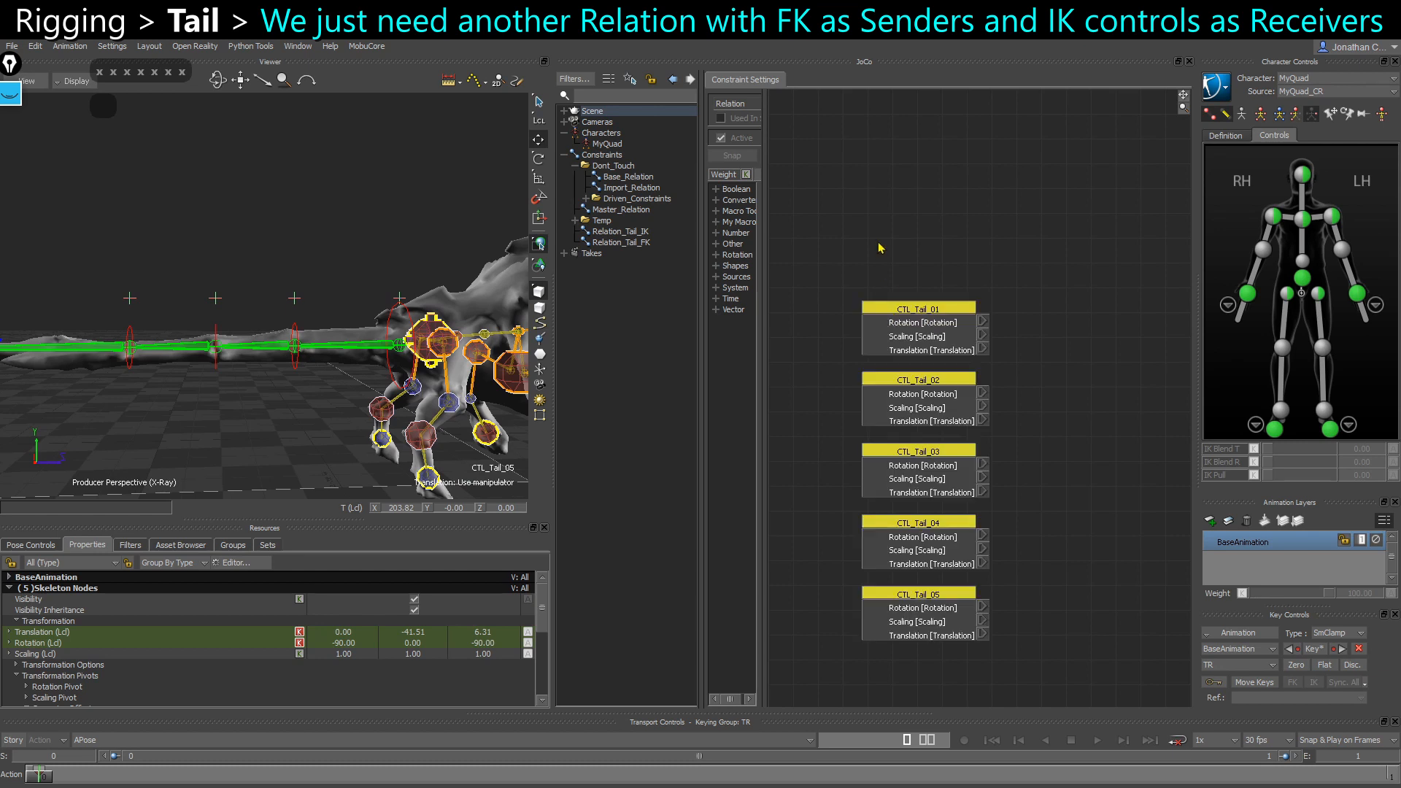
# Select CTL_Tail_IK_01 through CTL_Tail_IK_05 in order and add them to the relation as receivers
pyautogui.click(238, 419)
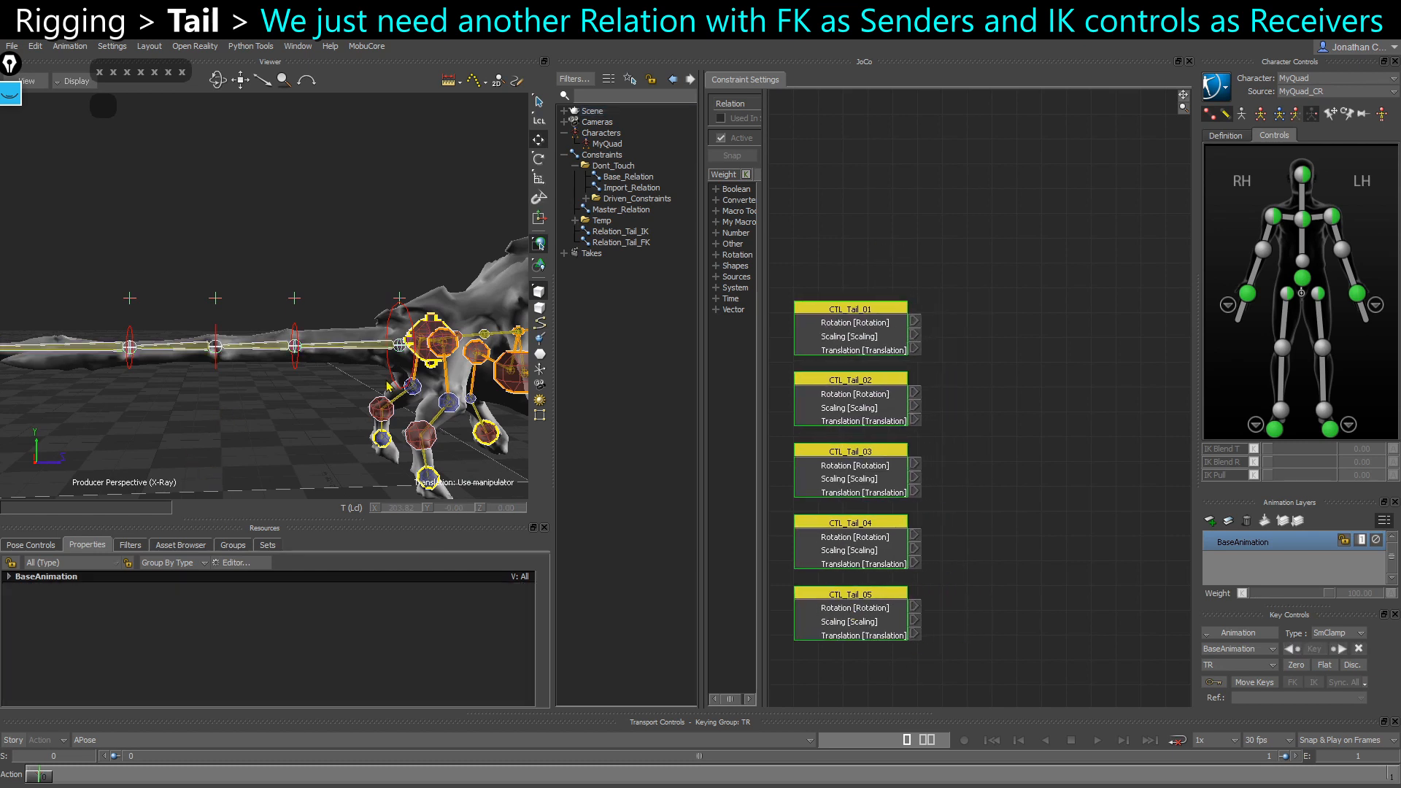
pyautogui.click(389, 374)
pyautogui.keyDown('ctrl'); pyautogui.click(129, 347); pyautogui.keyUp('ctrl')
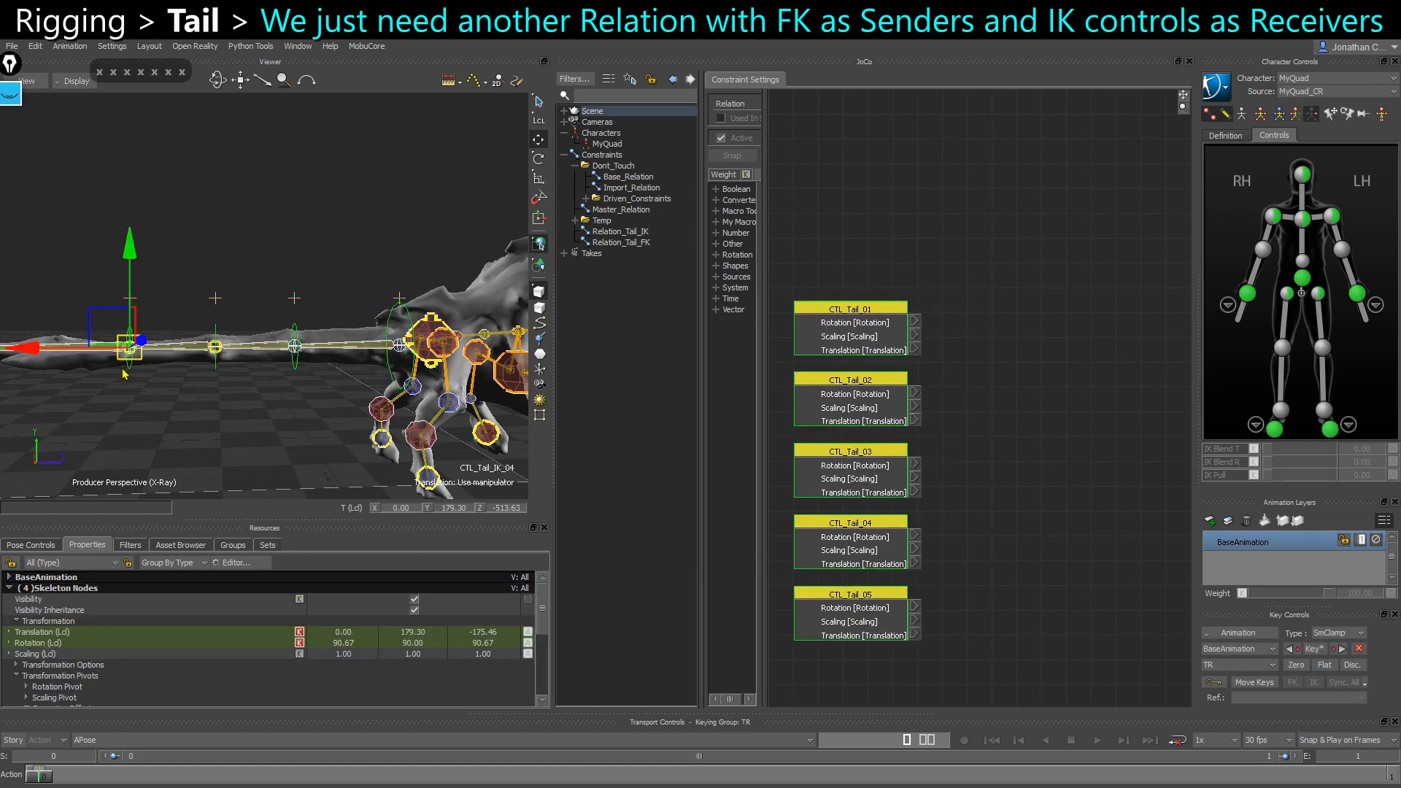
pyautogui.keyDown('shift'); pyautogui.moveTo(124, 367); pyautogui.dragTo(983, 338); pyautogui.keyUp('shift')
pyautogui.keyDown('ctrl'); pyautogui.click(337, 323); pyautogui.keyUp('ctrl')
pyautogui.press('x')
pyautogui.click(1012, 359)
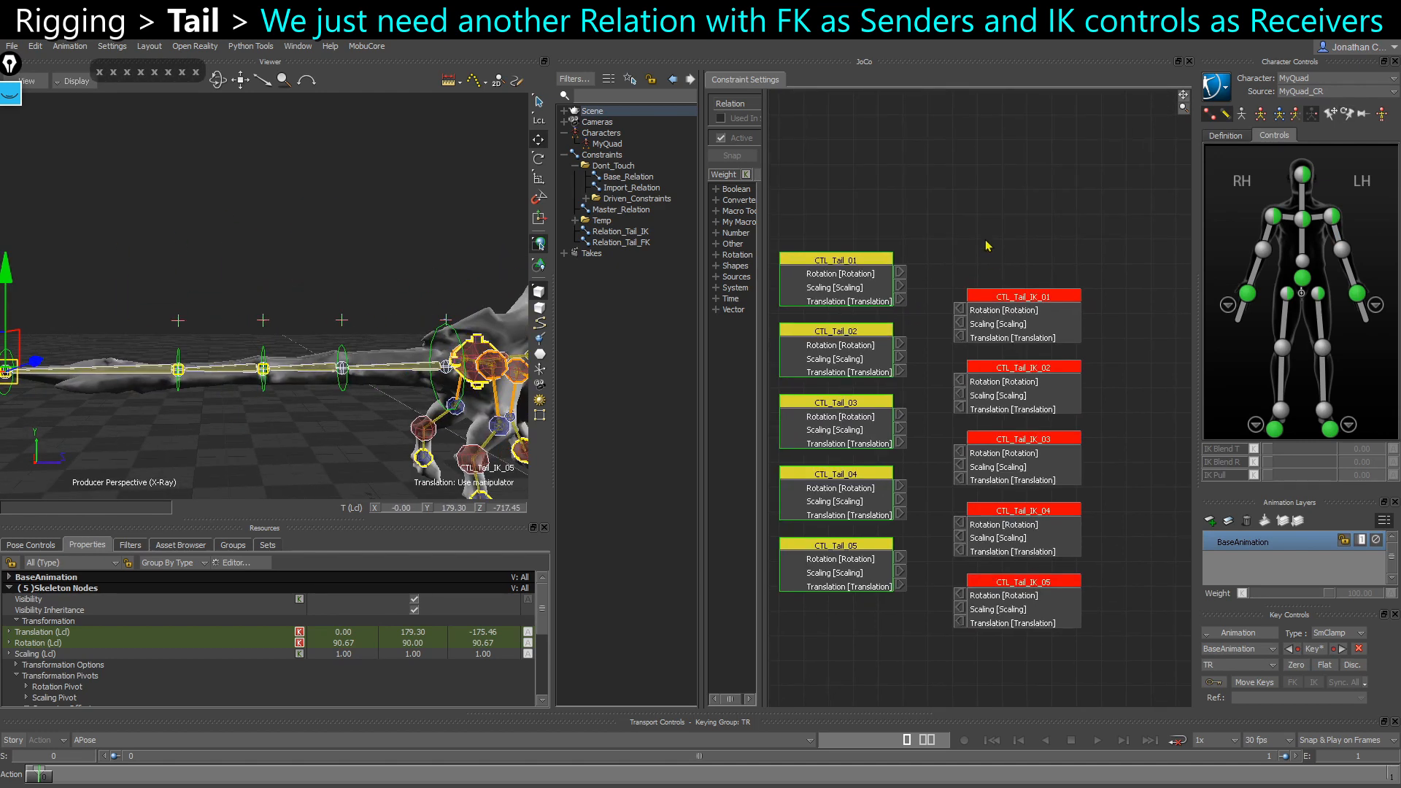
# Align the receivers with the senders and connect Rotation and Translation of CTL_Tail_01 through 05 to the matching CTL_Tail_IK controls
pyautogui.moveTo(1018, 617); pyautogui.dragTo(1034, 575)
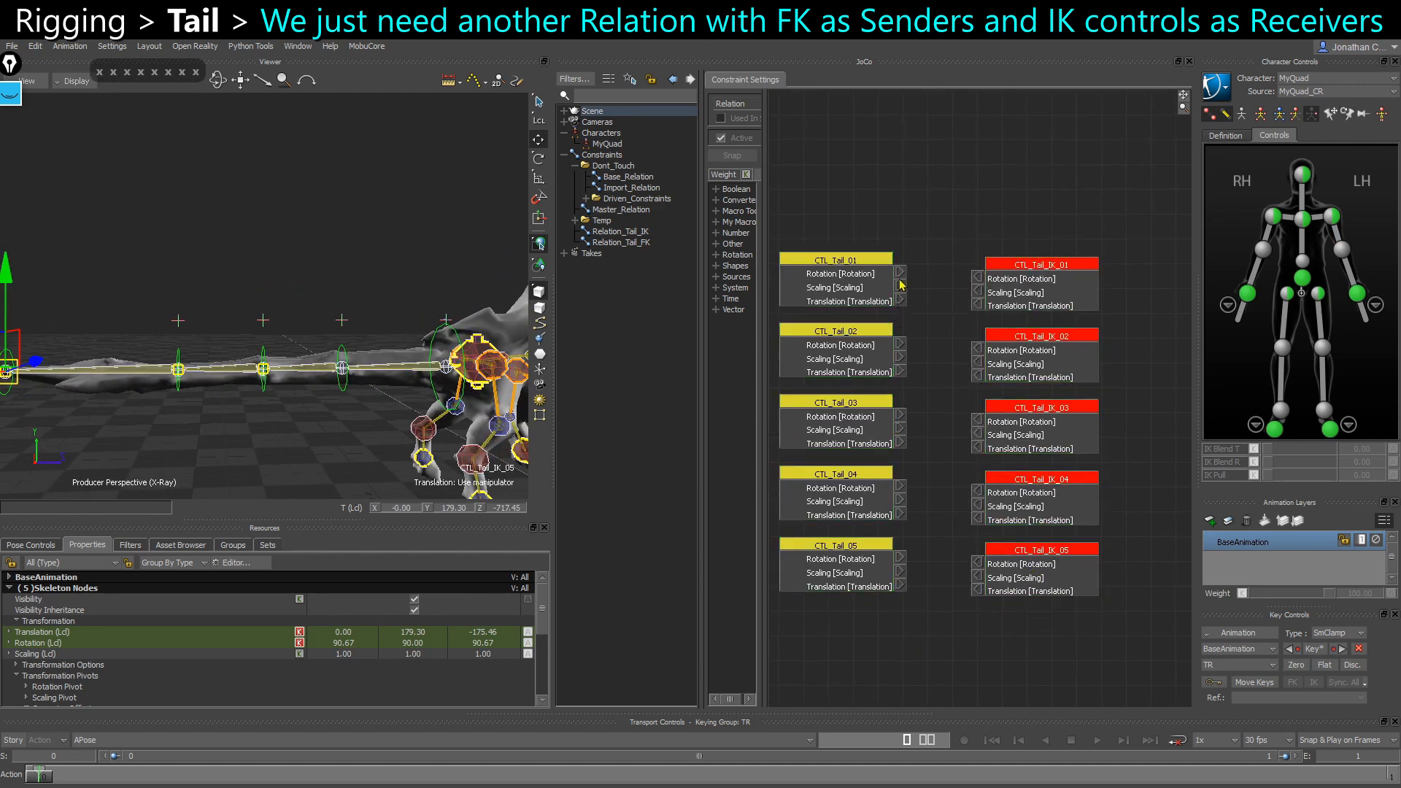
pyautogui.moveTo(901, 273); pyautogui.dragTo(901, 586)
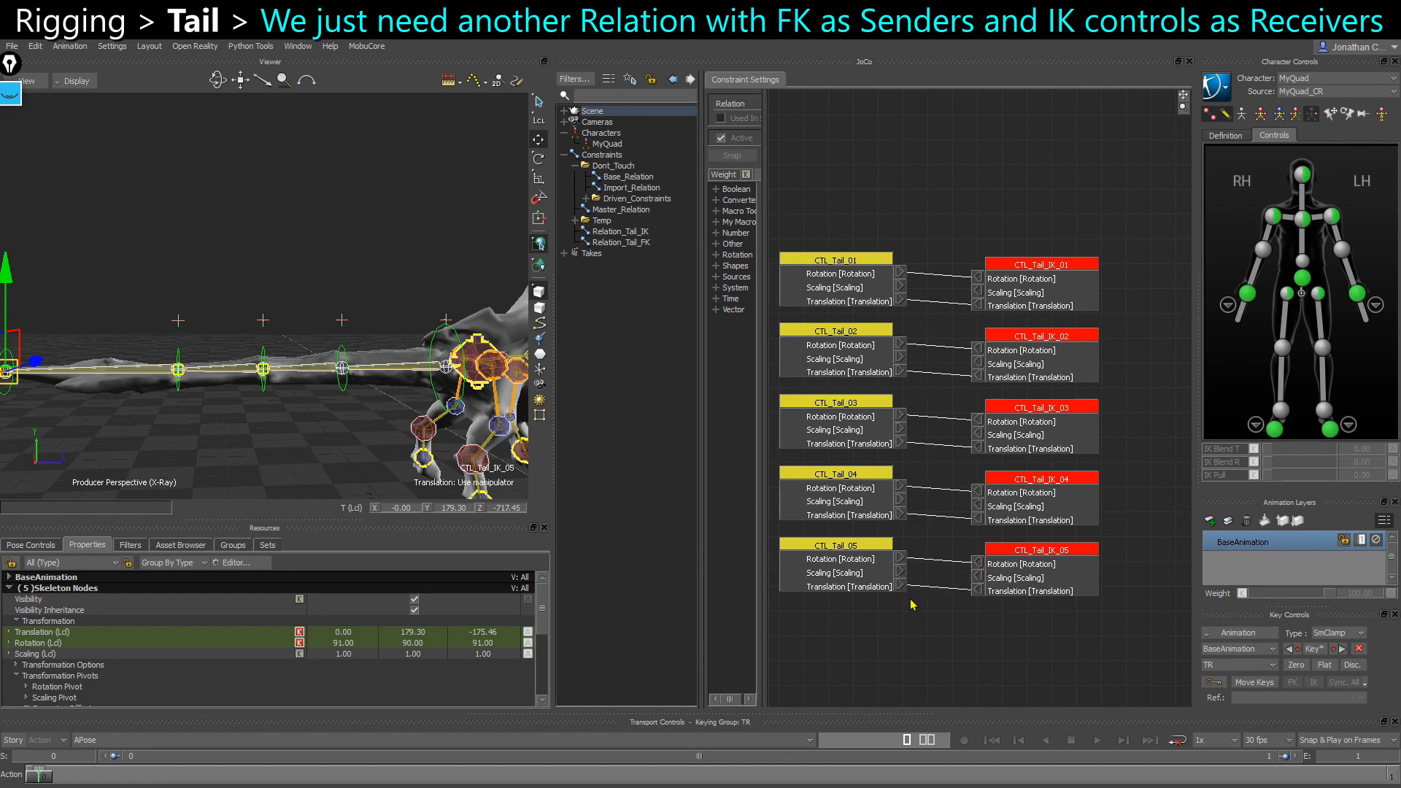
# Select the whole CTL_Tail FK chain and rotate it to curl the tail upward, testing that the IK controls follow
pyautogui.click(305, 428)
pyautogui.doubleClick(394, 368)
pyautogui.press('e')
pyautogui.scroll(-3, 235, 293)
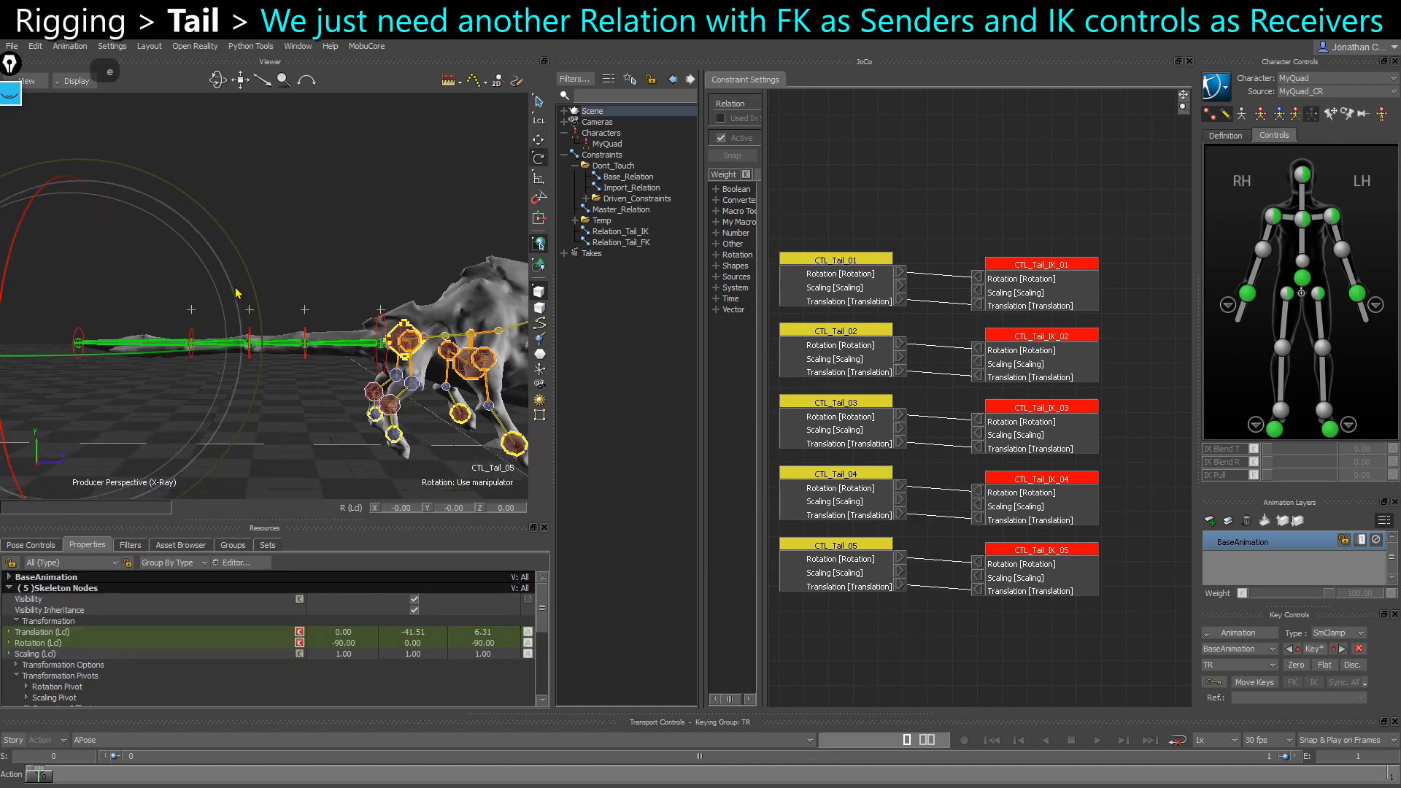
pyautogui.moveTo(232, 294)
pyautogui.mouseDown()
pyautogui.moveTo(251, 325)
pyautogui.moveTo(242, 279)
pyautogui.moveTo(244, 299)
pyautogui.moveTo(213, 273)
pyautogui.moveTo(245, 307)
pyautogui.moveTo(197, 313)
pyautogui.moveTo(287, 343)
pyautogui.moveTo(326, 291)
pyautogui.moveTo(305, 329)
pyautogui.mouseUp()
# Select the Tail_Up_02 null and the FK tail chain in turn to examine the Up objects along the curled tail
pyautogui.click(328, 297)
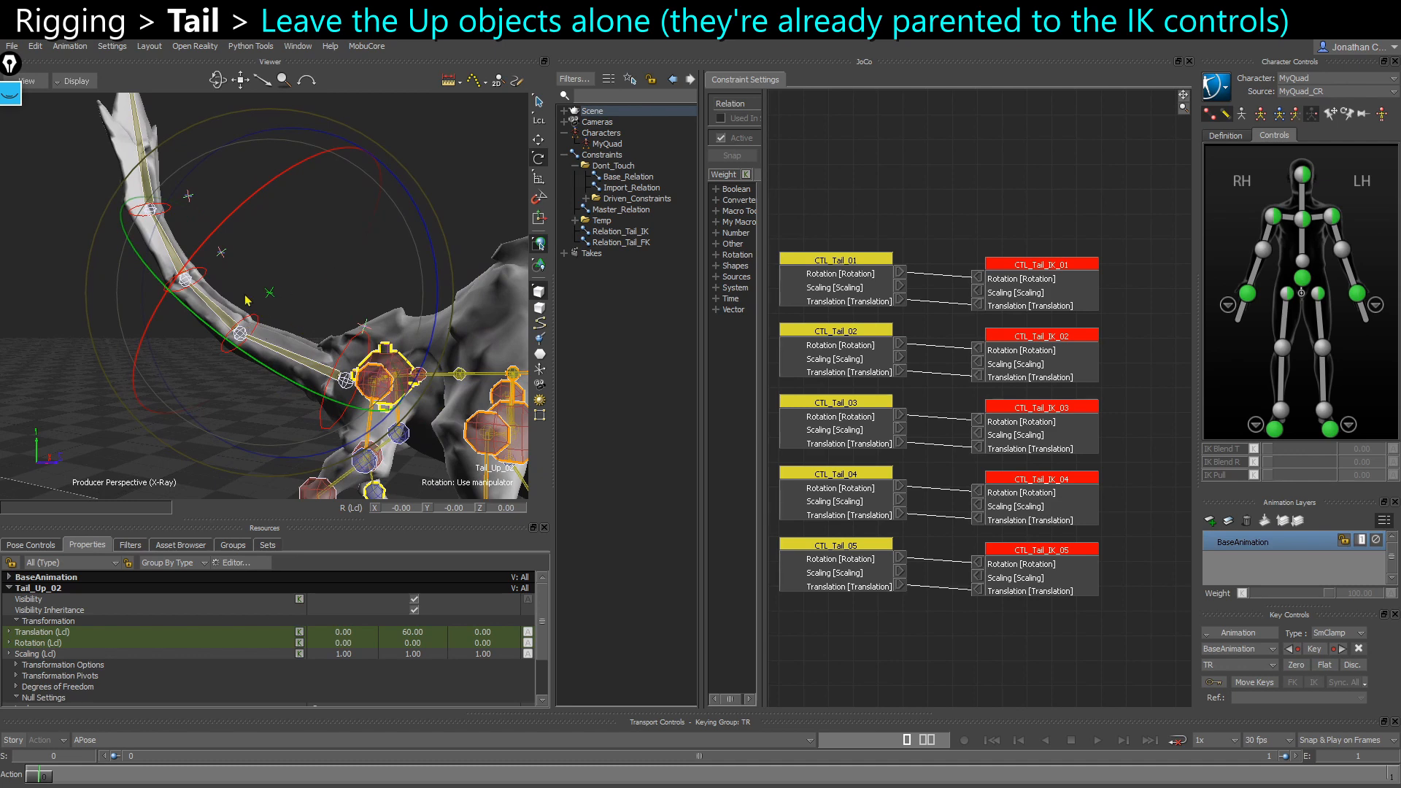
pyautogui.click(464, 170)
pyautogui.doubleClick(346, 380)
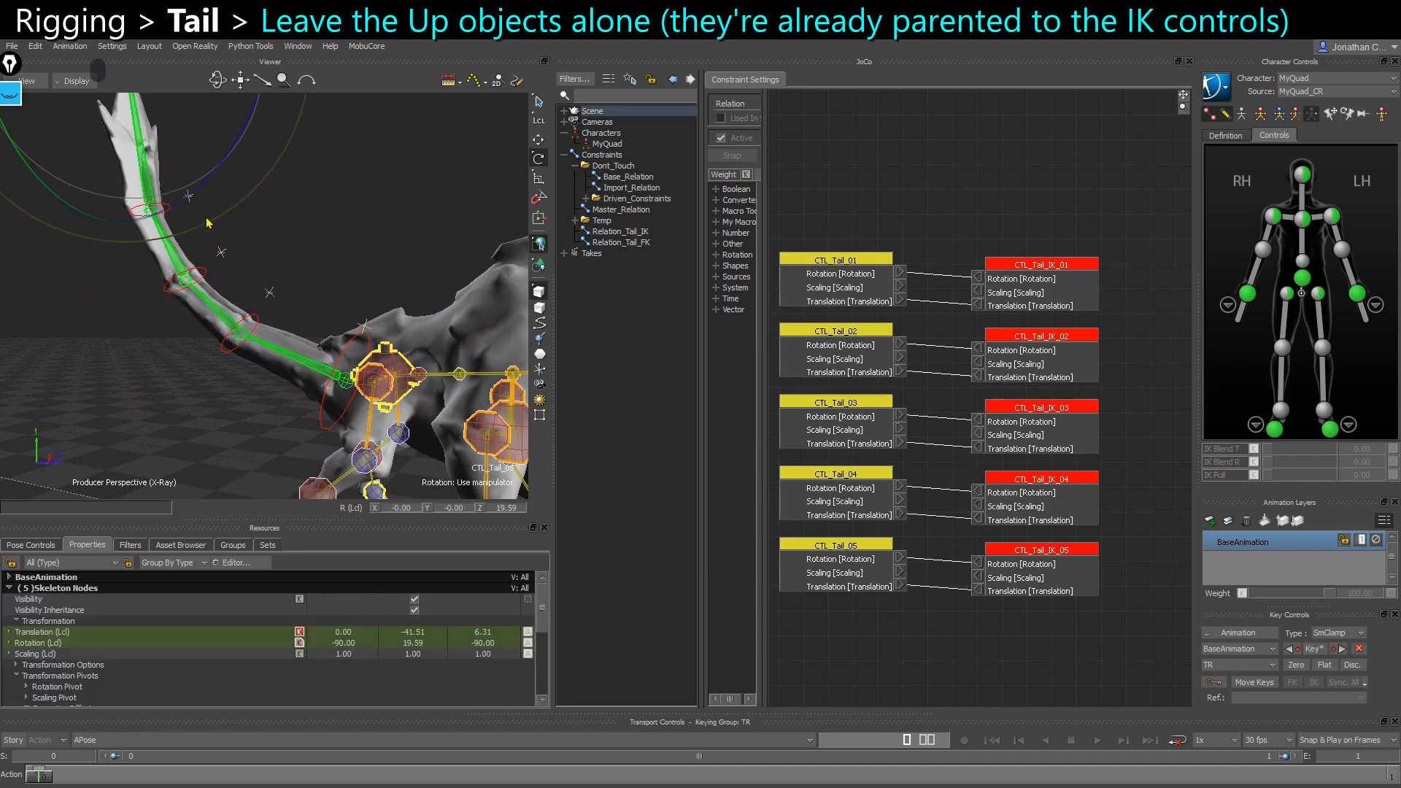
pyautogui.keyDown('shift'); pyautogui.moveTo(227, 282); pyautogui.dragTo(290, 338); pyautogui.keyUp('shift')
pyautogui.click(294, 312)
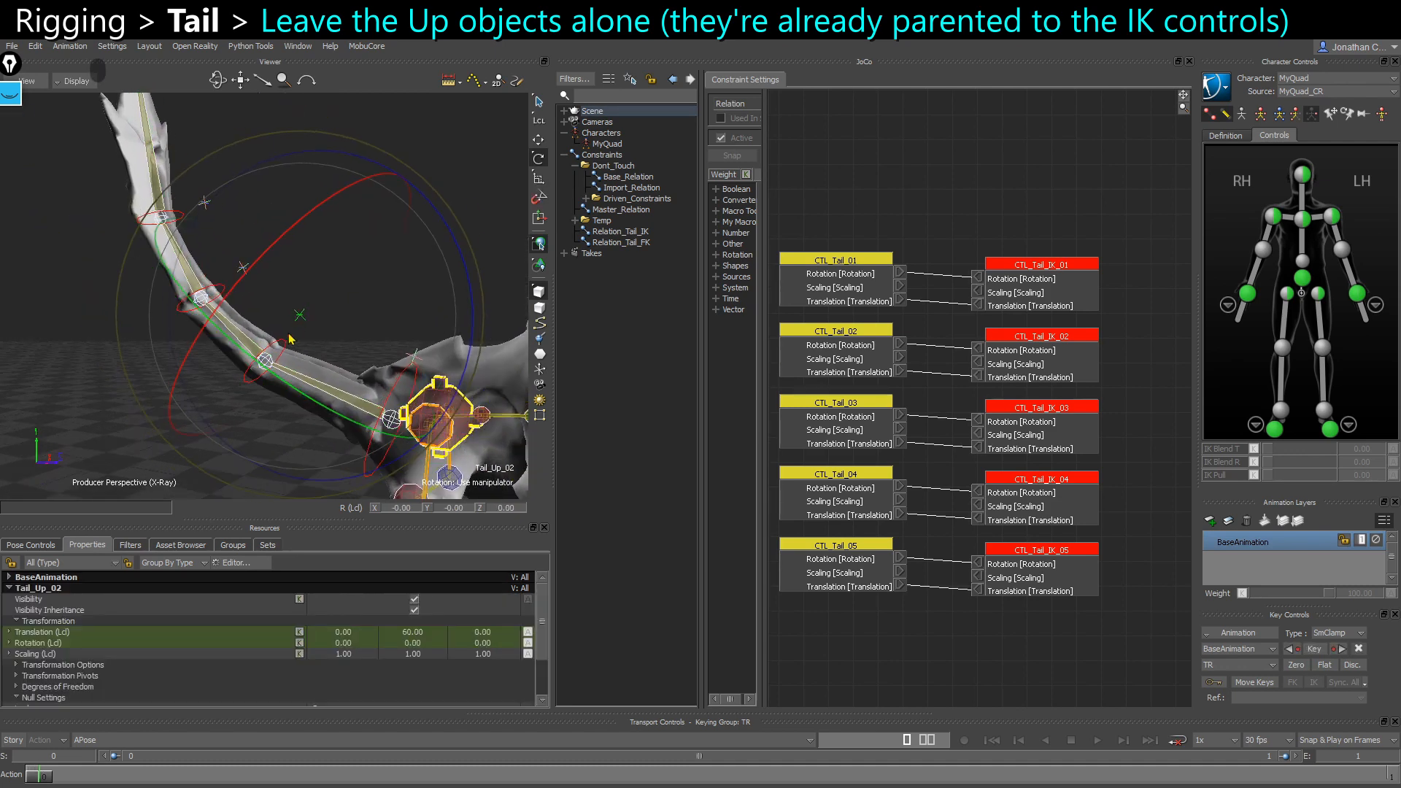
pyautogui.click(296, 341)
pyautogui.click(485, 212)
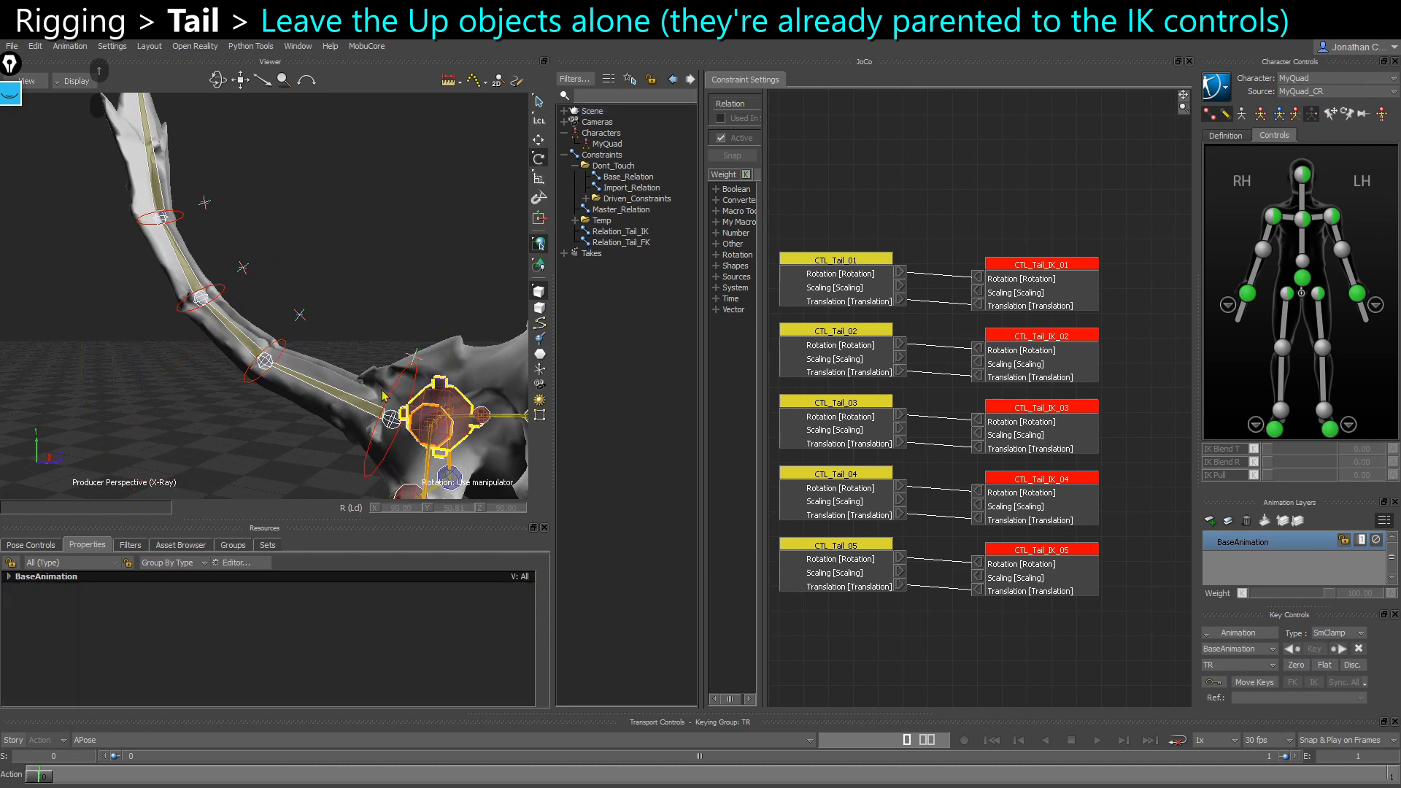
# Select the whole FK tail chain, rotate it to test how the Up objects follow, and undo the rotation
pyautogui.doubleClick(358, 404)
pyautogui.keyDown('ctrl'); pyautogui.moveTo(321, 329); pyautogui.dragTo(242, 253); pyautogui.keyUp('ctrl')
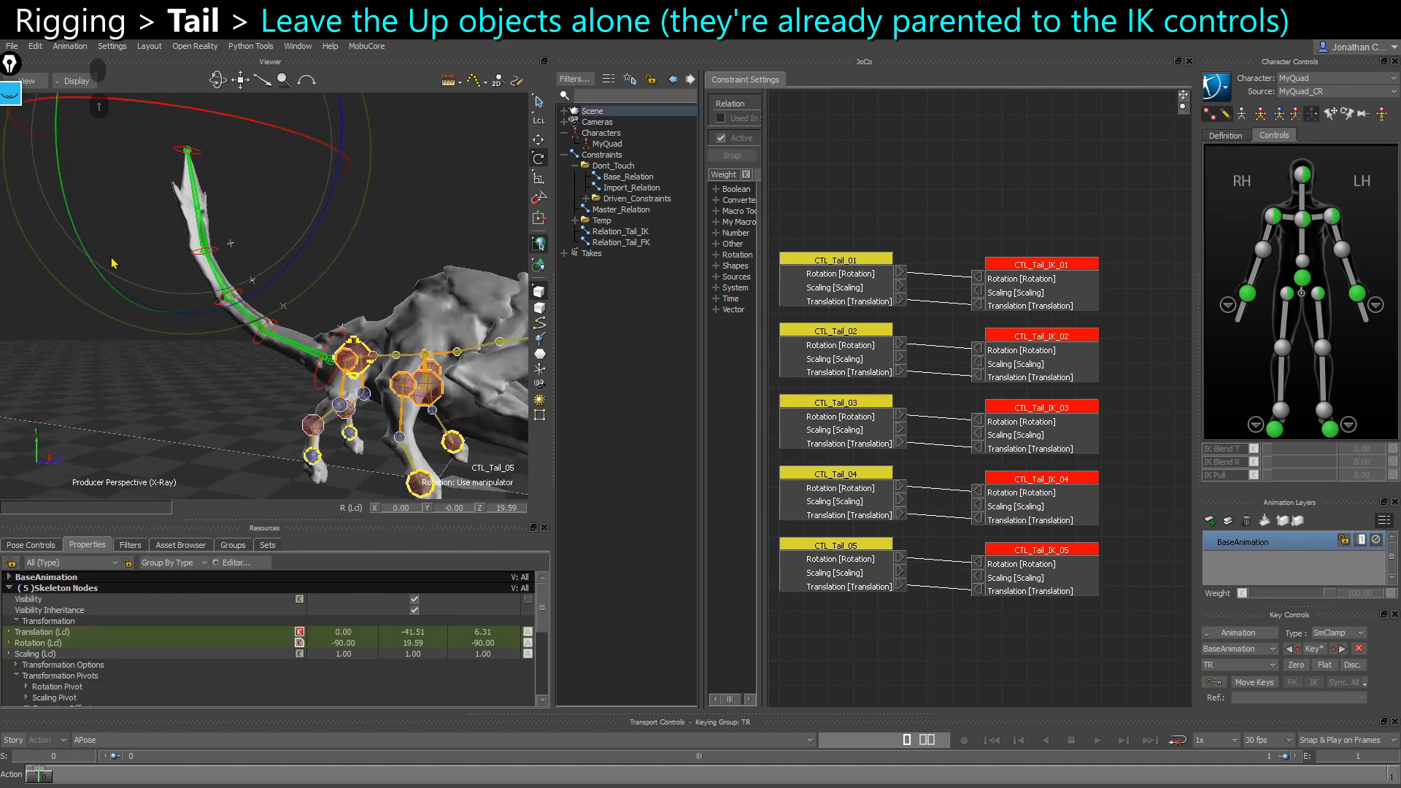
pyautogui.press('F5')
pyautogui.moveTo(267, 126); pyautogui.dragTo(232, 281)
pyautogui.hotkey('ctrl', 'z')
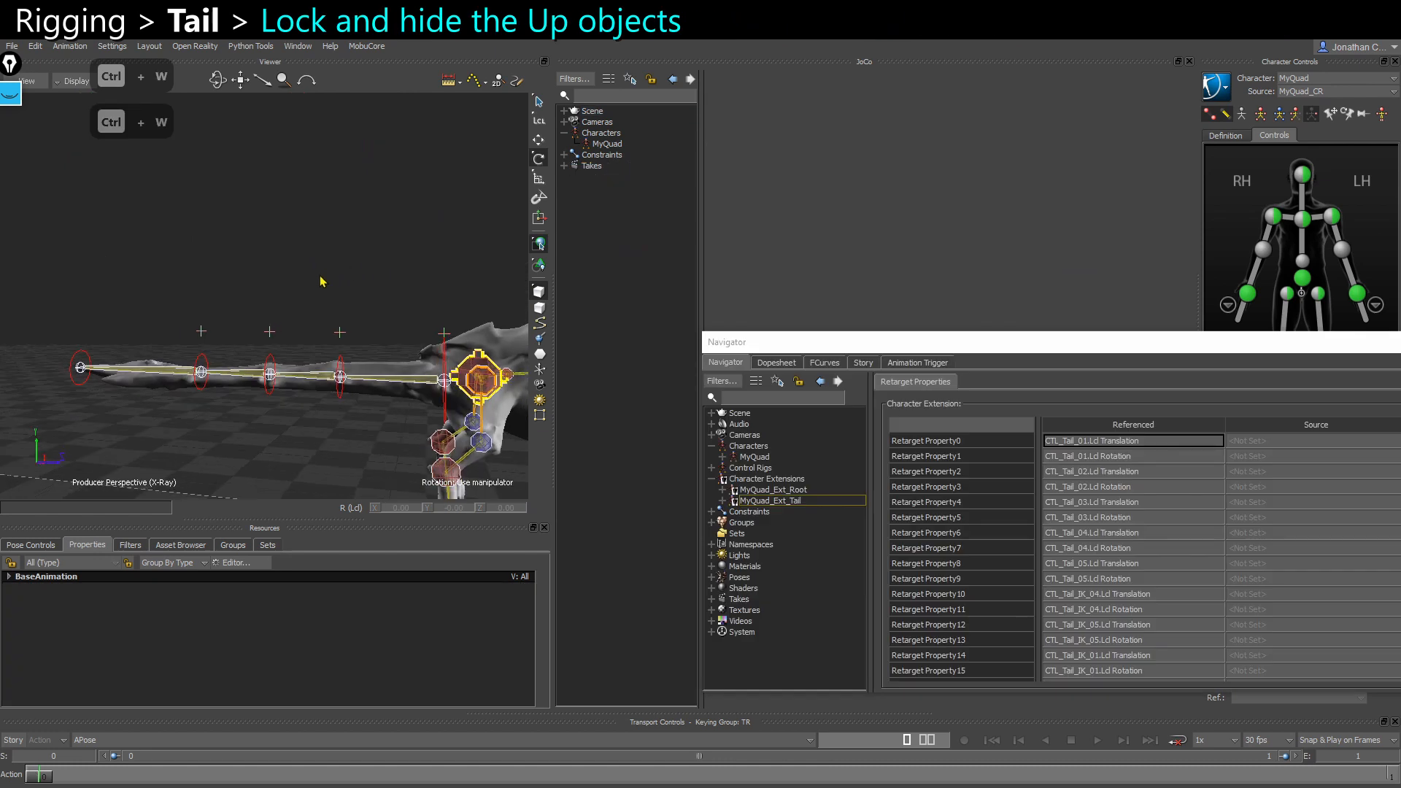
# Select the four Tail_Up nulls above the tail and turn off Enable Transformation and Enable Selection in their viewer options
pyautogui.moveTo(302, 343); pyautogui.dragTo(367, 348)
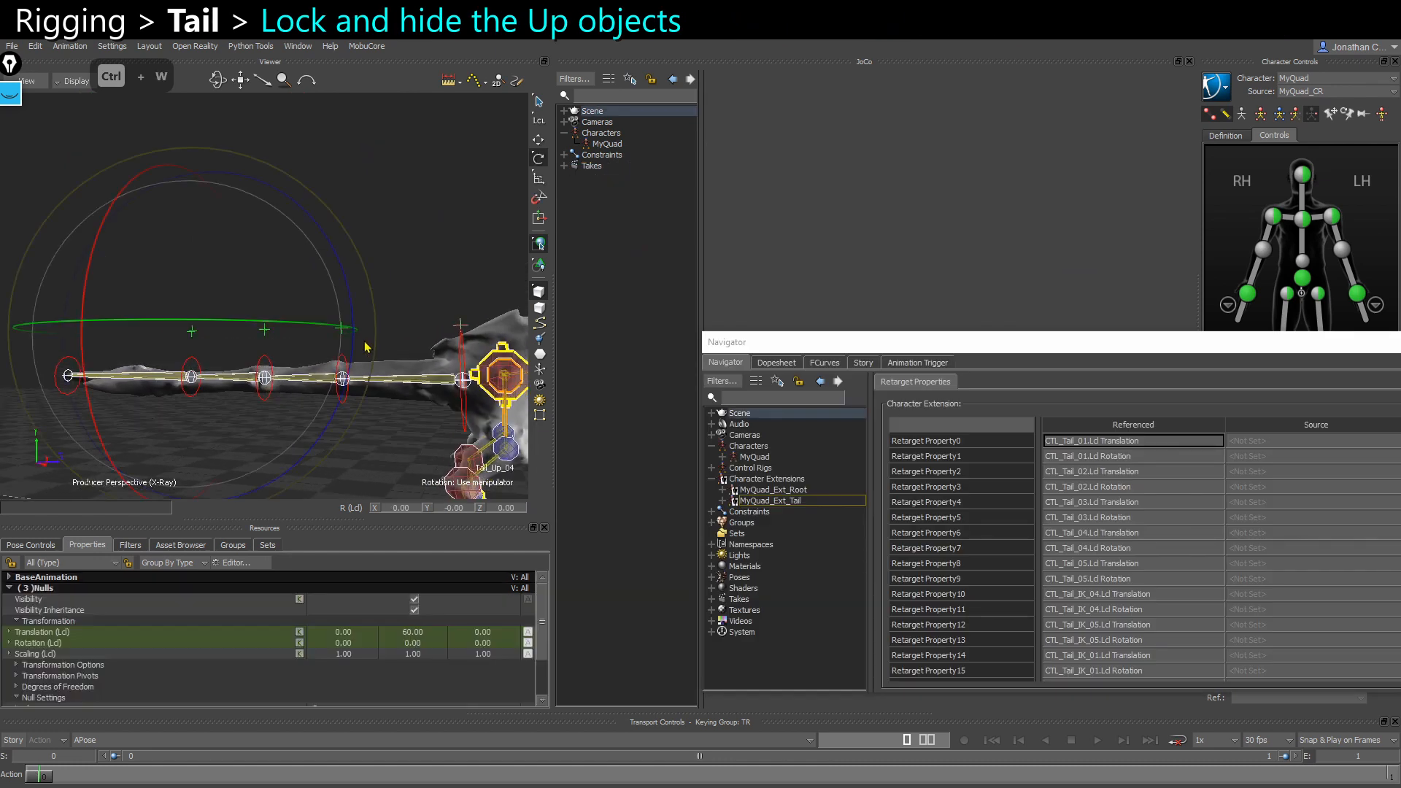
pyautogui.keyDown('ctrl'); pyautogui.moveTo(484, 334); pyautogui.dragTo(474, 316); pyautogui.keyUp('ctrl')
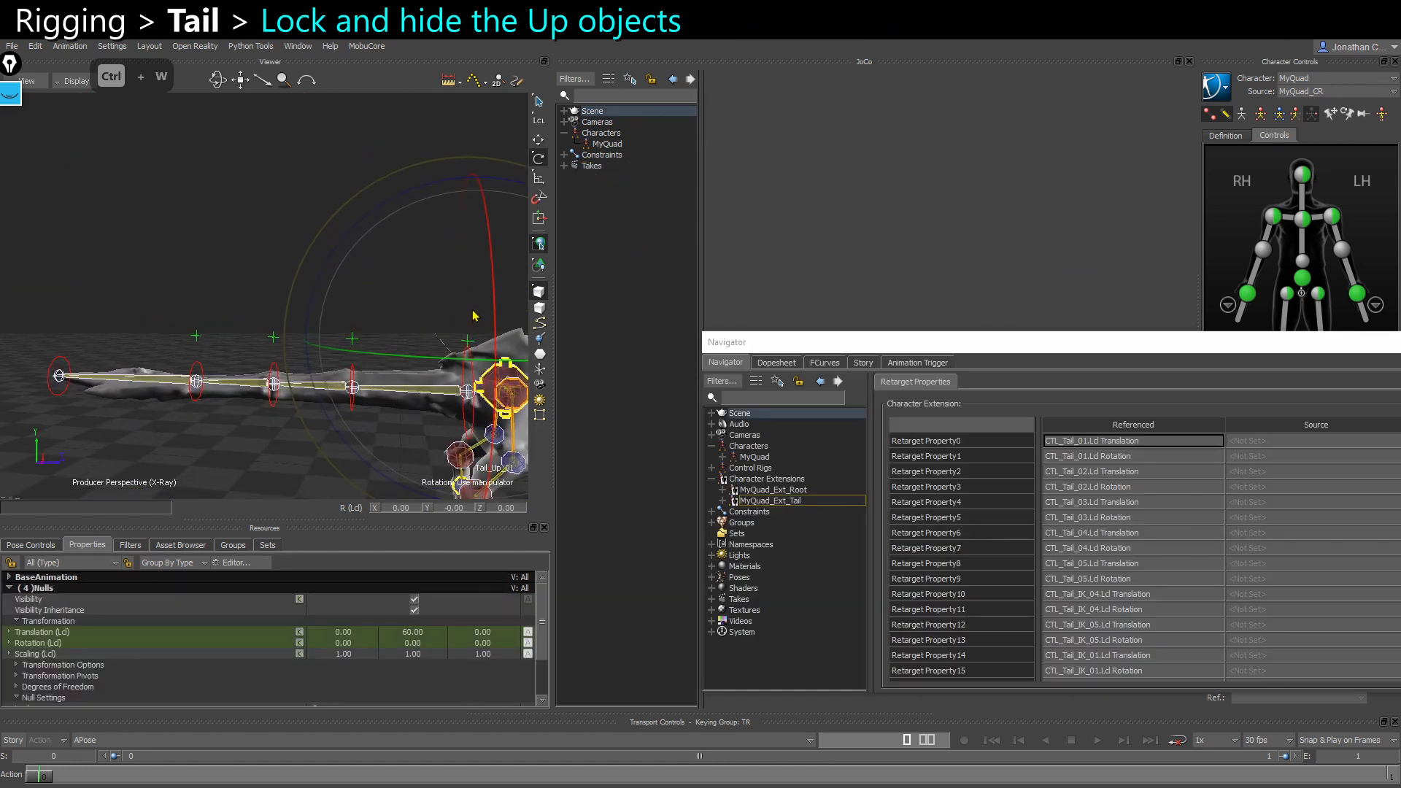
pyautogui.scroll(-2, 280, 662)
pyautogui.scroll(-1, 283, 668)
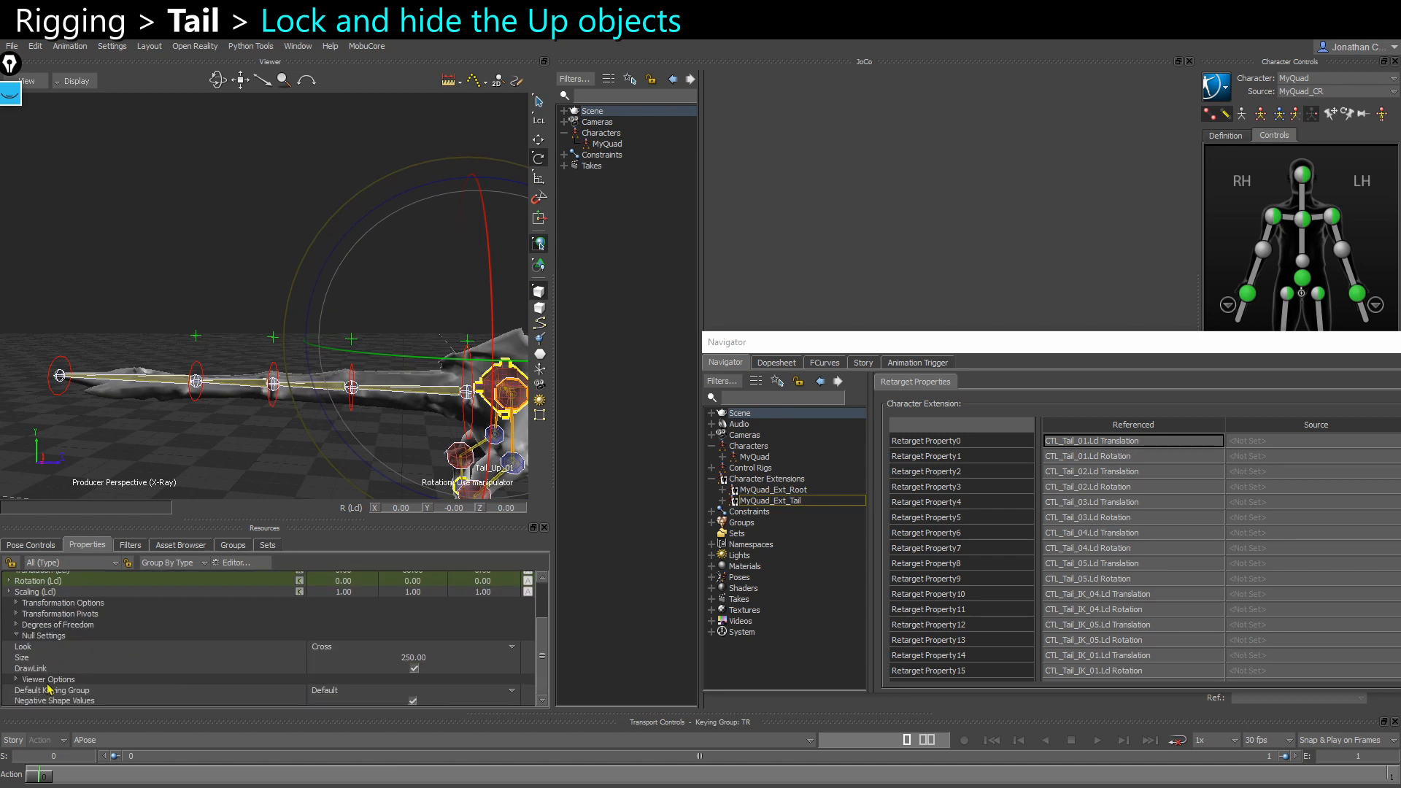
pyautogui.click(45, 680)
pyautogui.scroll(-3, 58, 675)
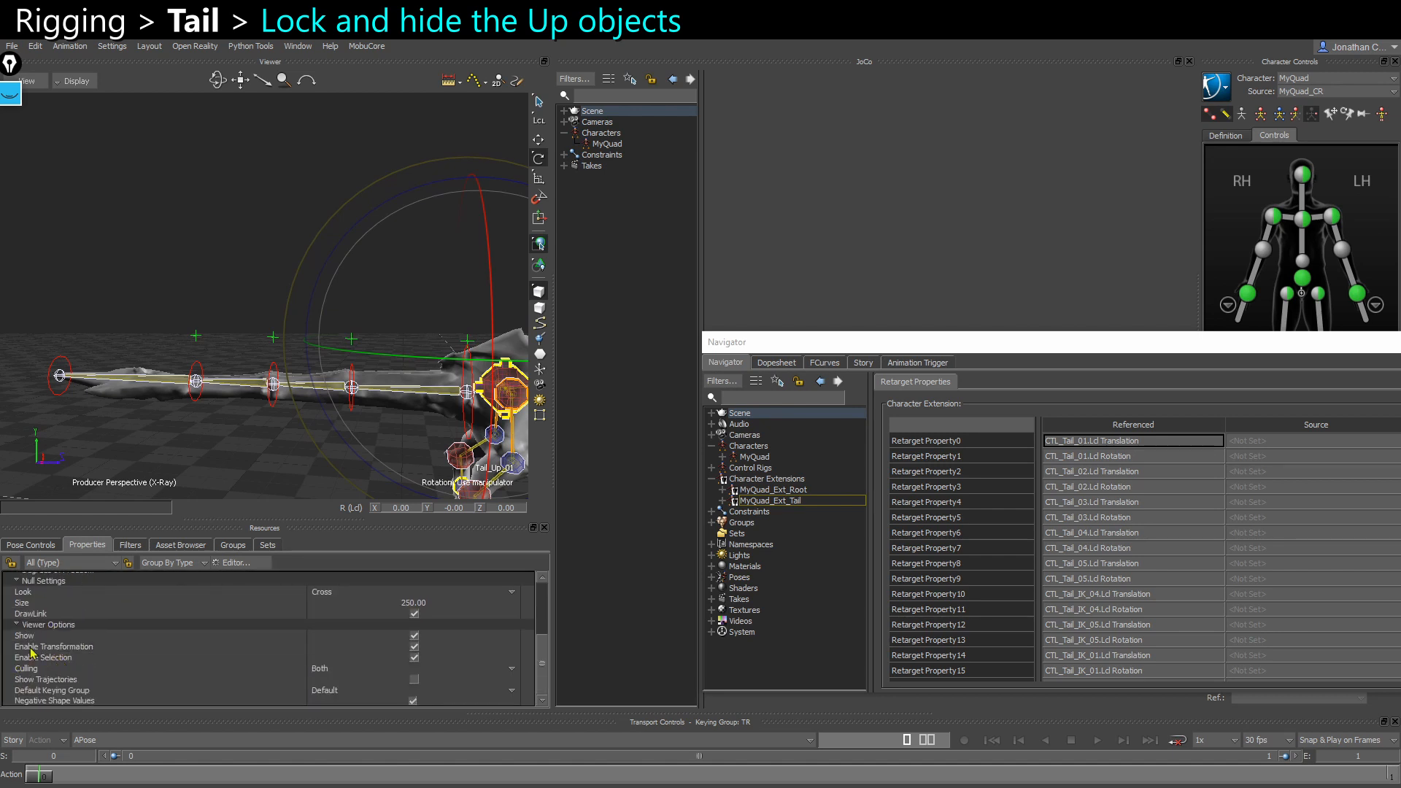
pyautogui.click(414, 647)
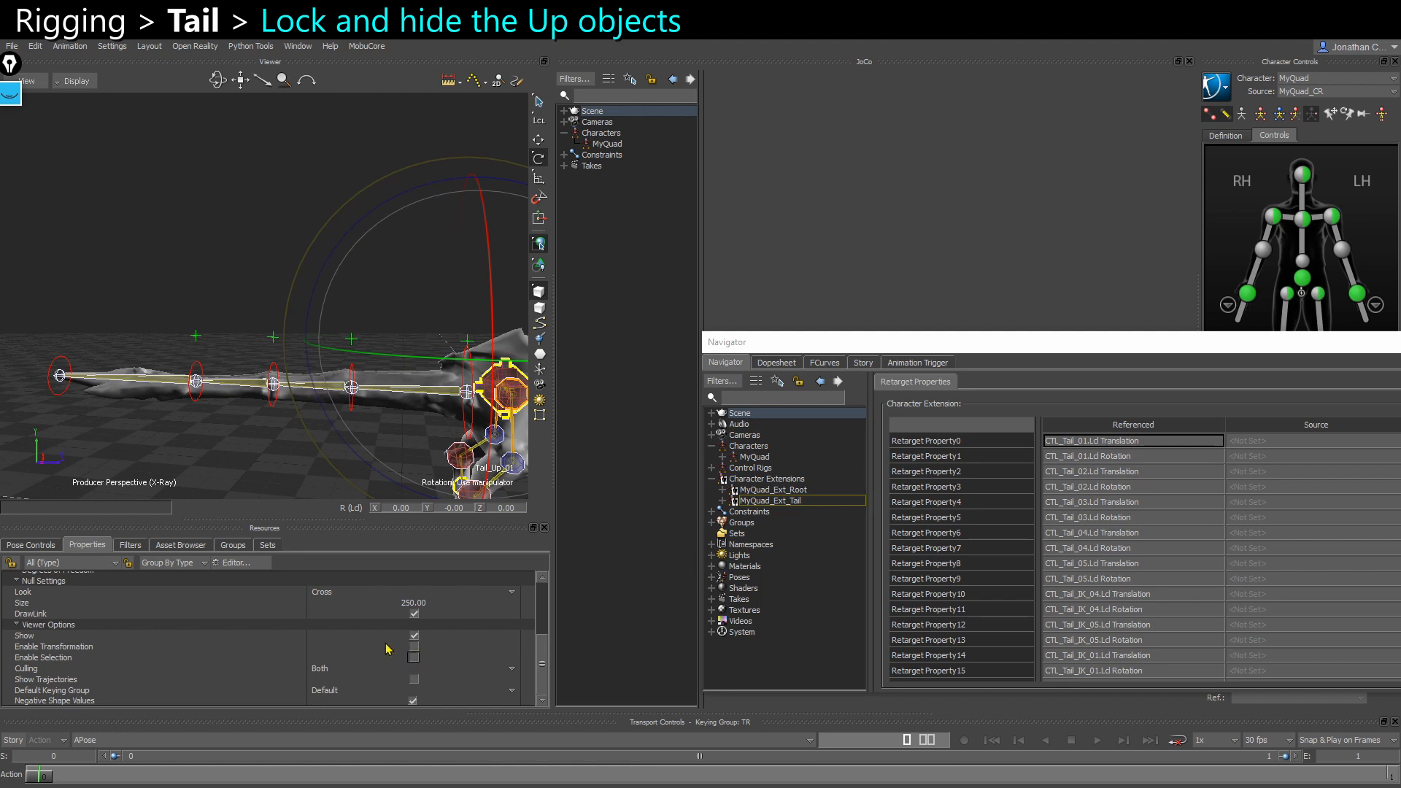
# Change the Look setting of the four selected Tail_Up nulls so their crosses are hidden
pyautogui.scroll(3, 305, 655)
pyautogui.click(321, 643)
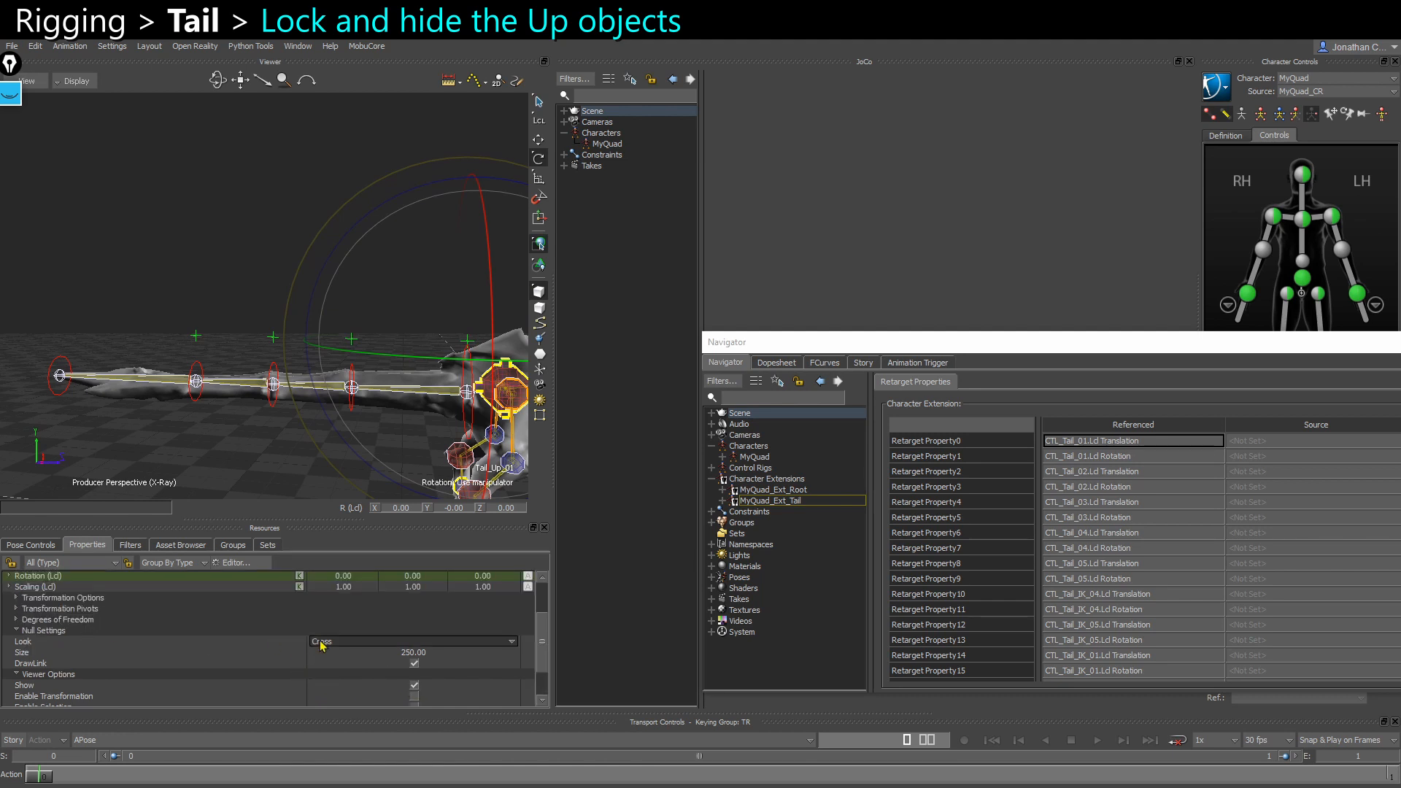
pyautogui.click(328, 661)
pyautogui.keyDown('ctrl'); pyautogui.keyDown('shift'); pyautogui.moveTo(193, 458); pyautogui.dragTo(235, 449); pyautogui.keyUp('shift'); pyautogui.keyUp('ctrl')
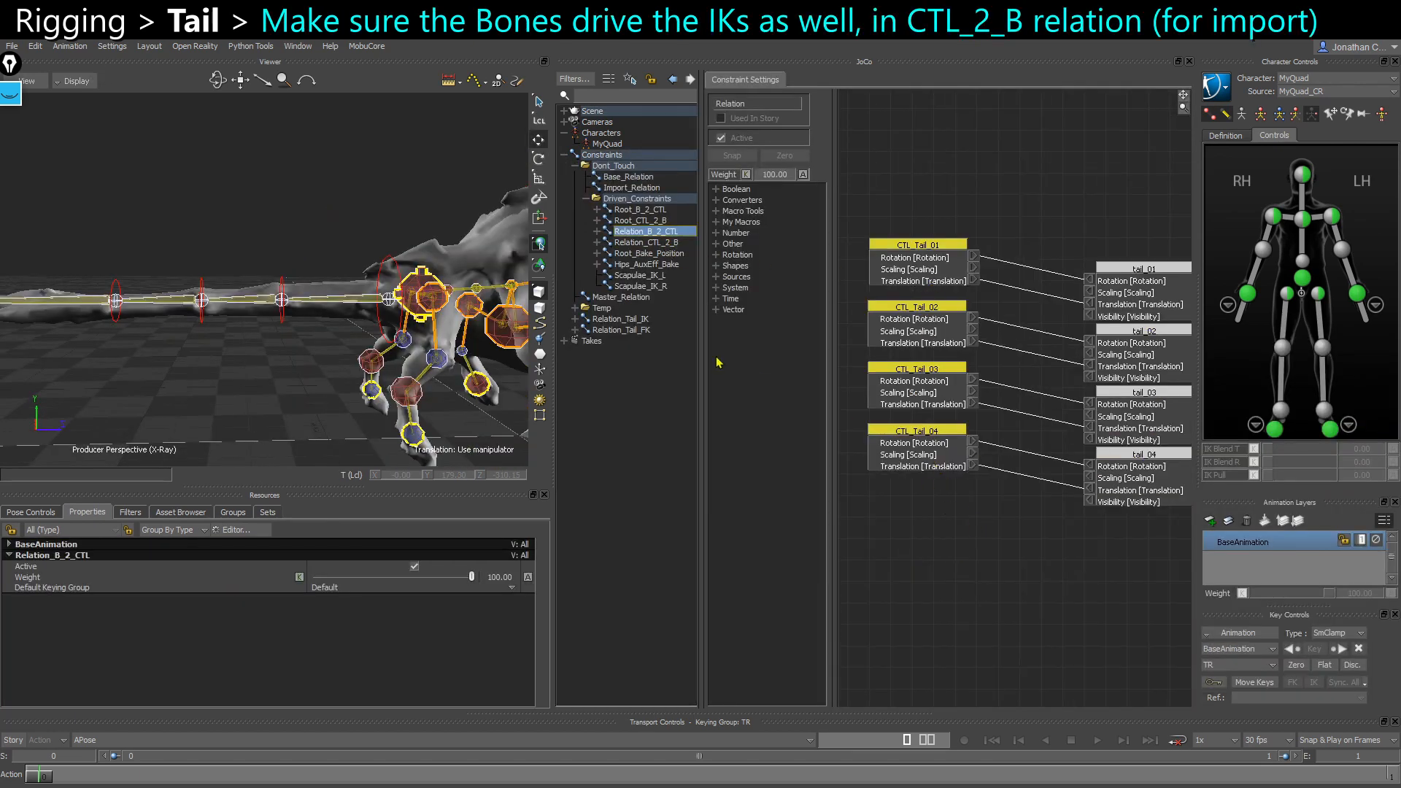
# Open Relation_CTL_2_B and select the five tail IK controls, CTL_Tail_IK_01 through CTL_Tail_IK_05
pyautogui.click(645, 242)
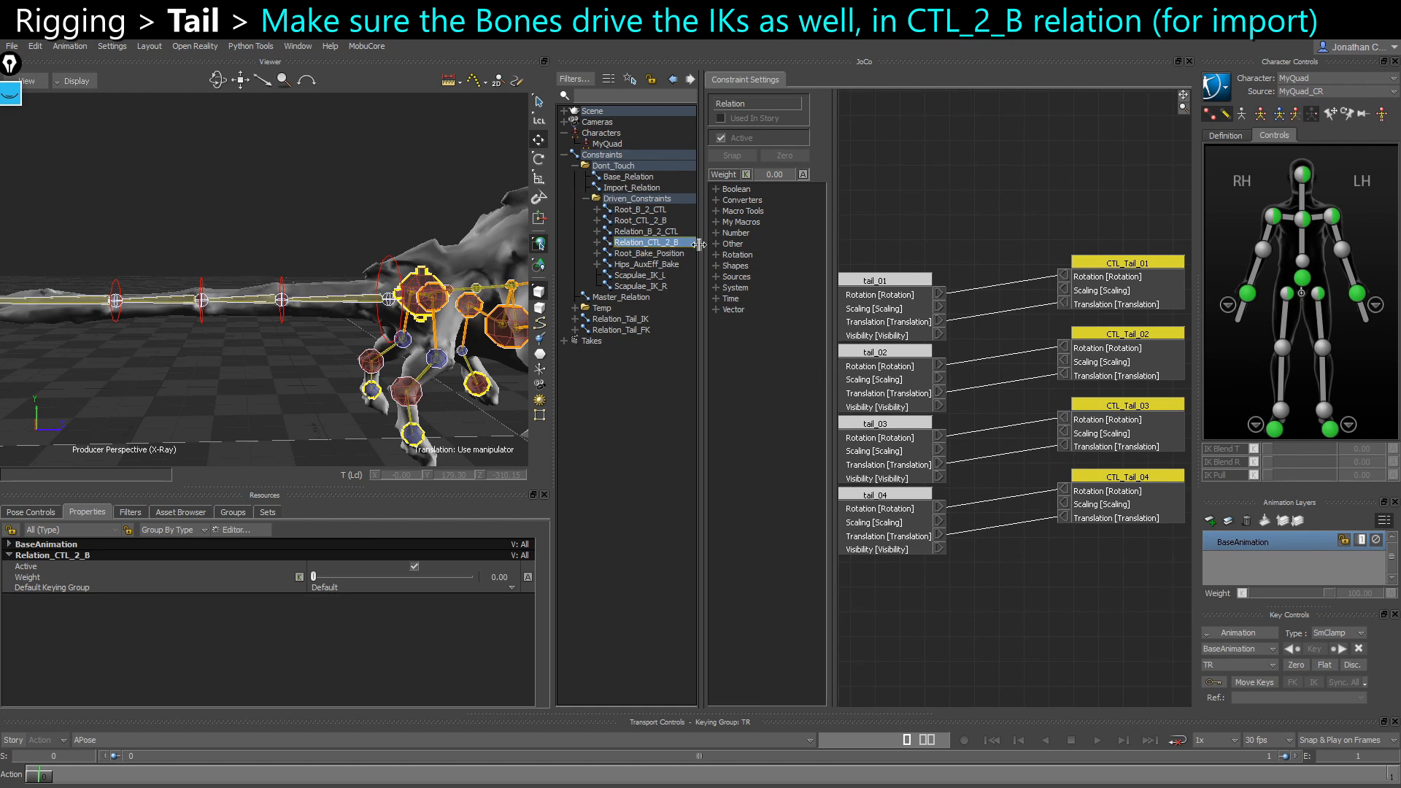
pyautogui.scroll(-2, 1032, 346)
pyautogui.moveTo(1146, 475); pyautogui.dragTo(1119, 460)
pyautogui.click(1105, 518)
pyautogui.click(365, 281)
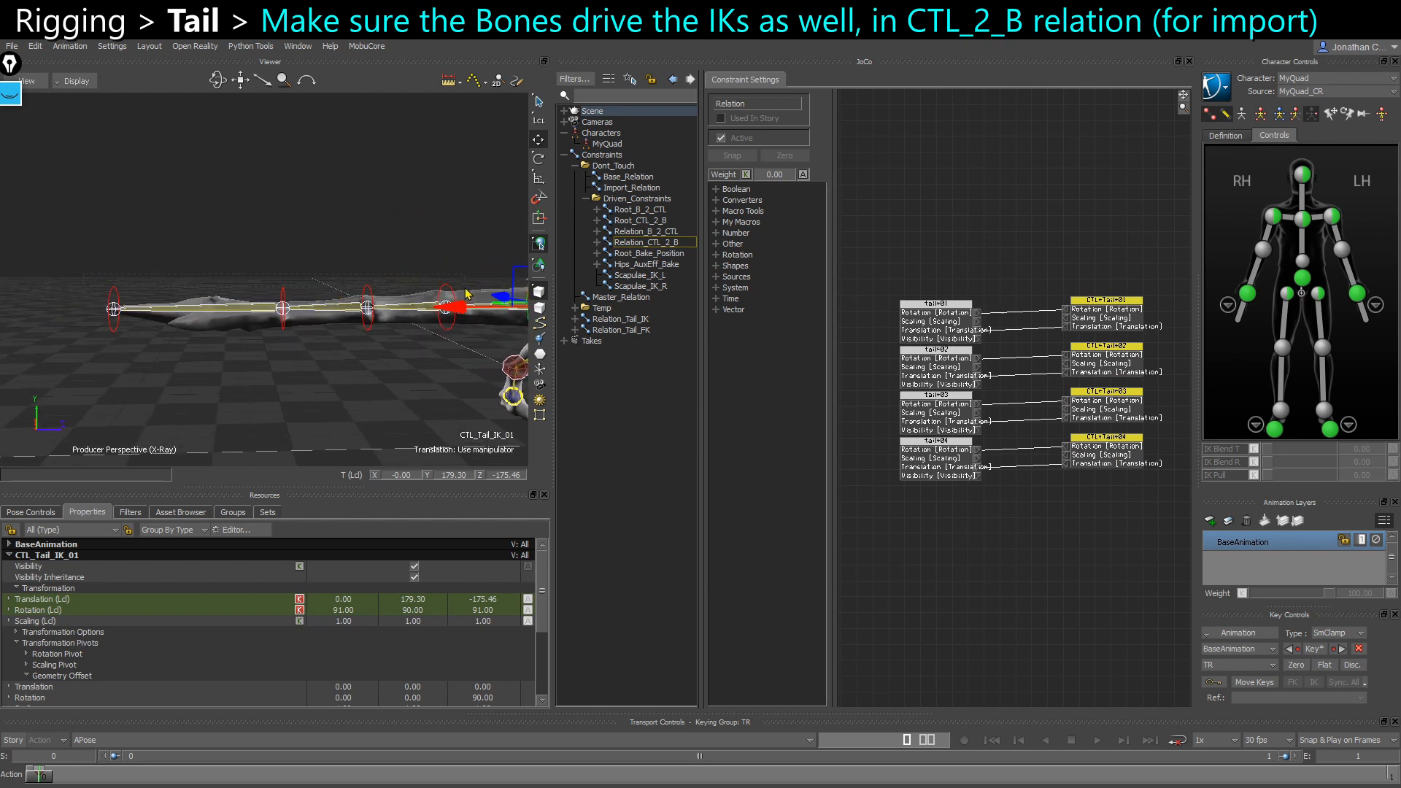
pyautogui.keyDown('shift'); pyautogui.moveTo(466, 289); pyautogui.dragTo(466, 290); pyautogui.keyUp('shift')
pyautogui.keyDown('shift'); pyautogui.click(283, 307); pyautogui.keyUp('shift')
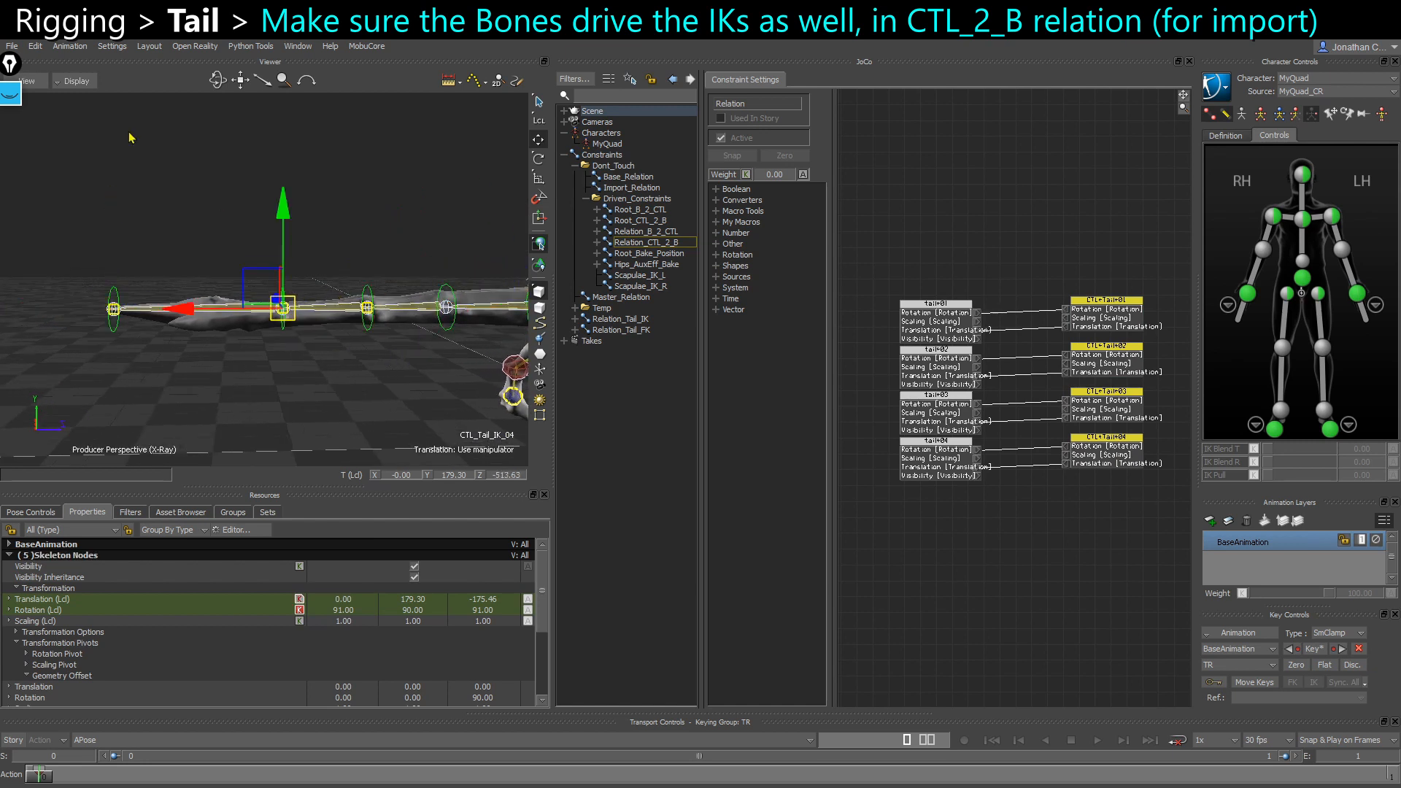
# Add the five selected IK controls to Relation_CTL_2_B as receivers and place them beside the CTL_Tail receivers
pyautogui.click(12, 46)
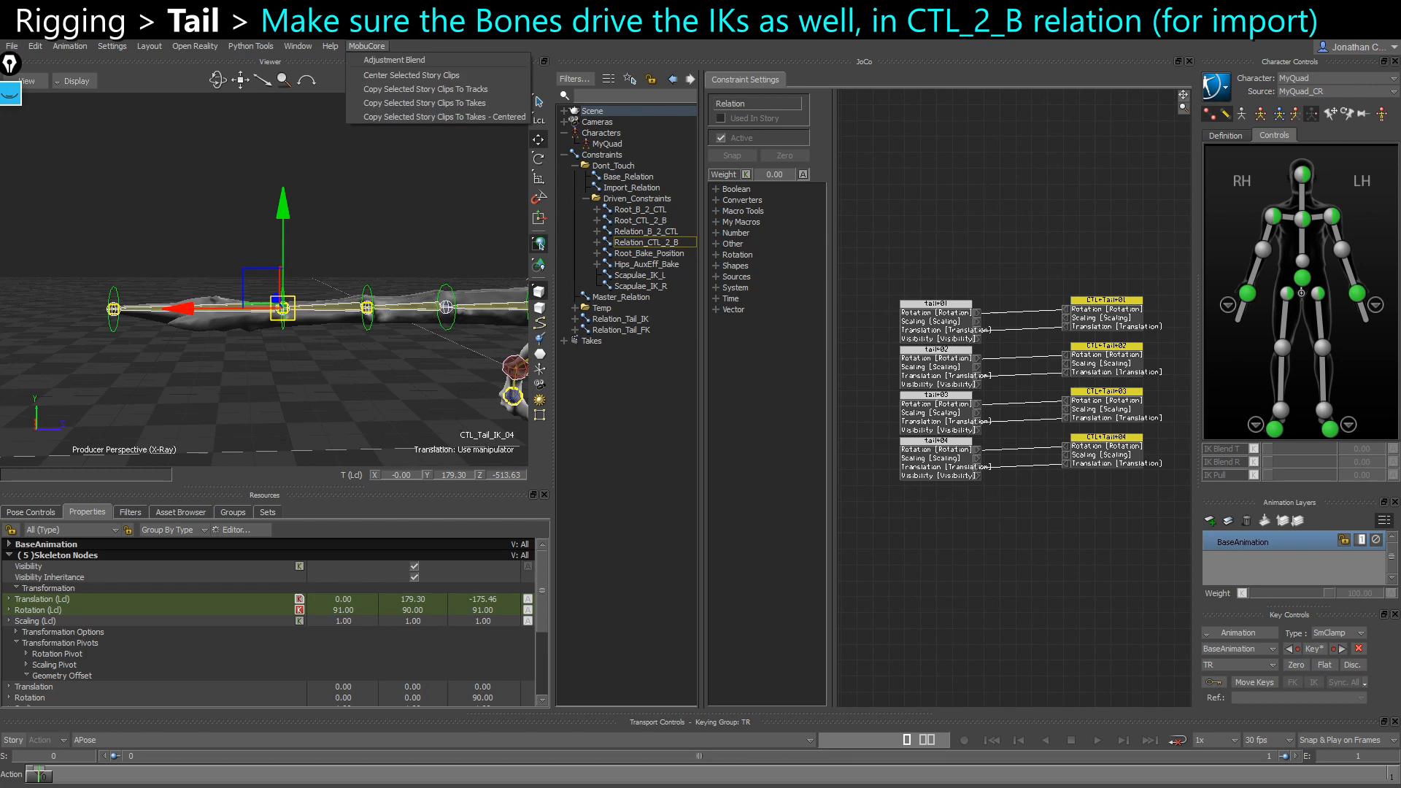
pyautogui.click(366, 45)
pyautogui.keyDown('shift'); pyautogui.moveTo(366, 194); pyautogui.dragTo(1034, 518); pyautogui.keyUp('shift')
pyautogui.press('x')
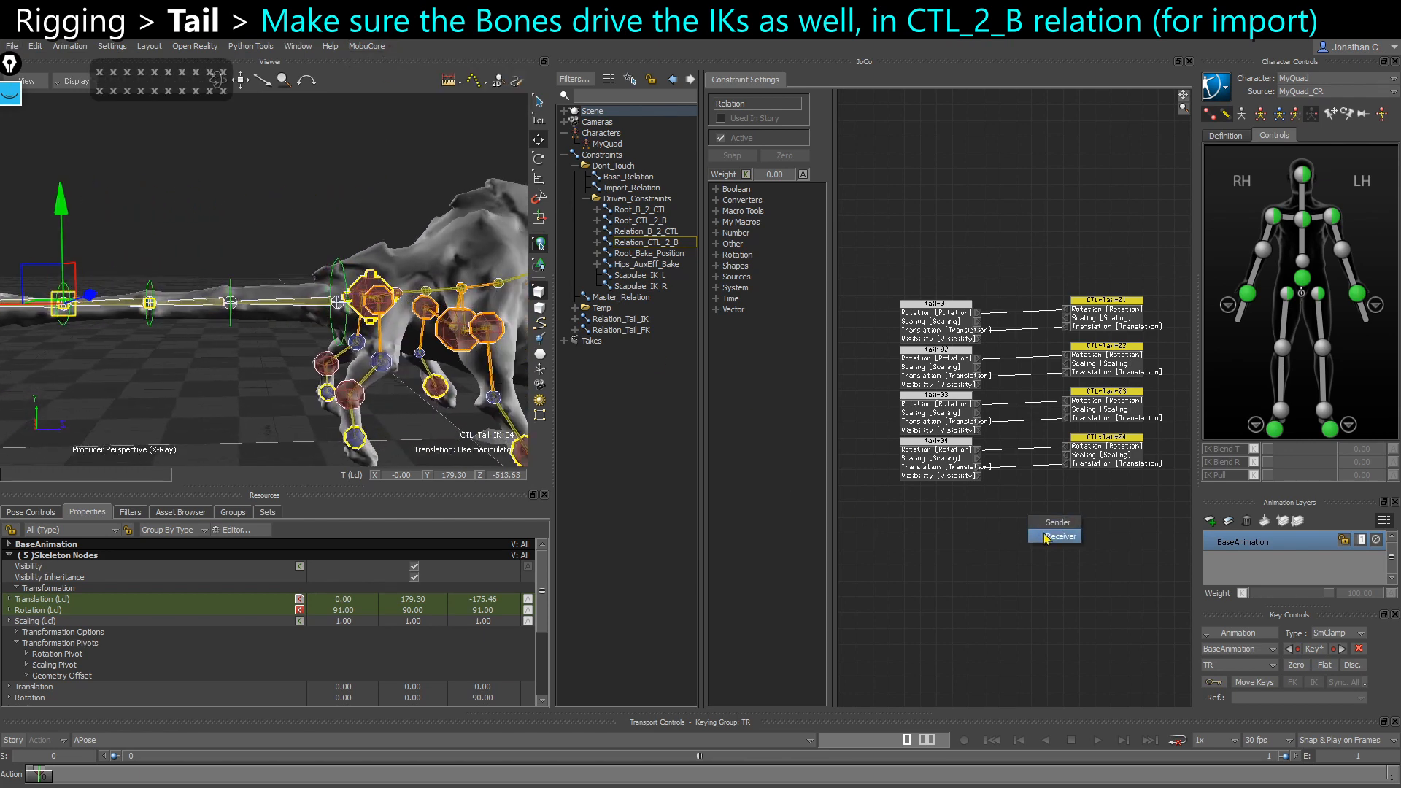
pyautogui.click(1045, 537)
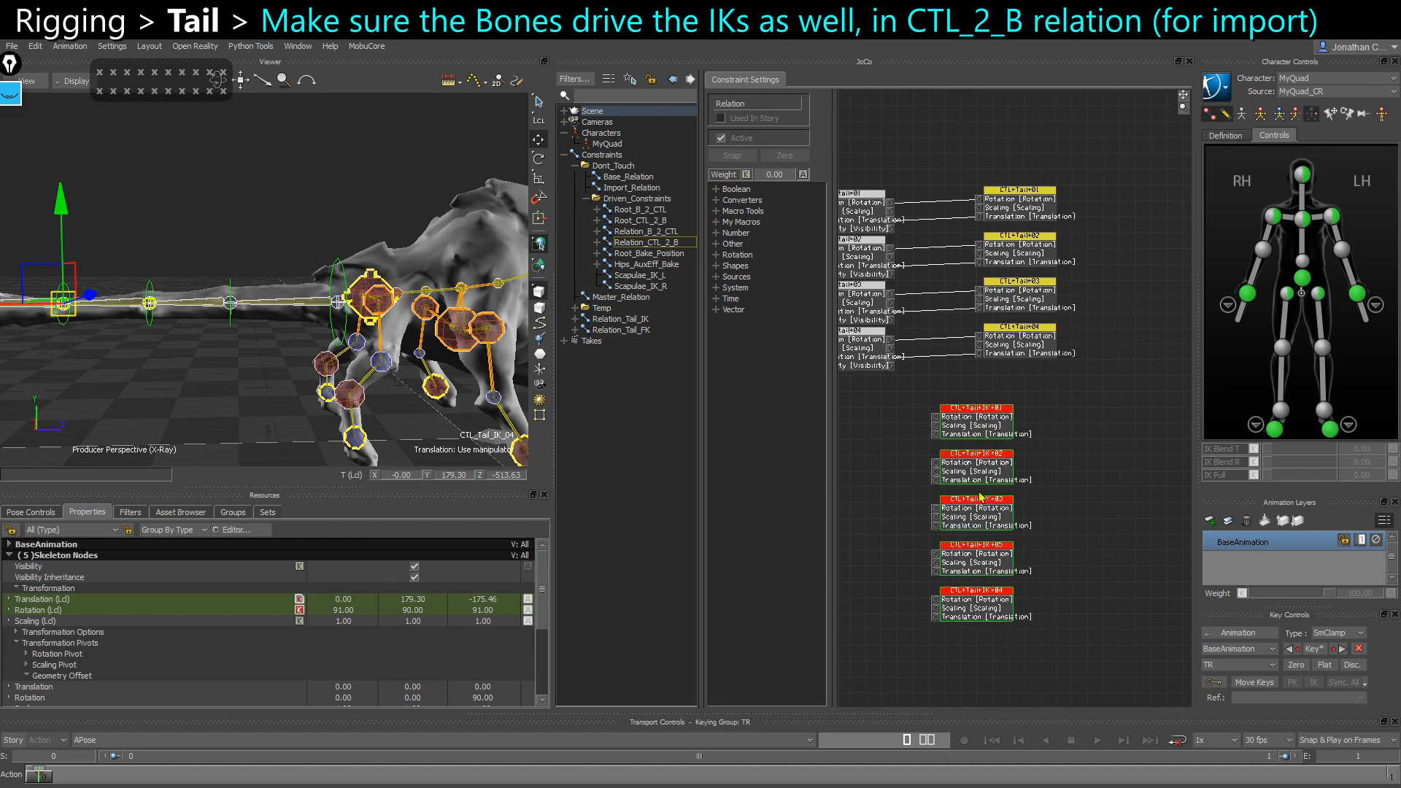
pyautogui.moveTo(983, 508); pyautogui.dragTo(1130, 320)
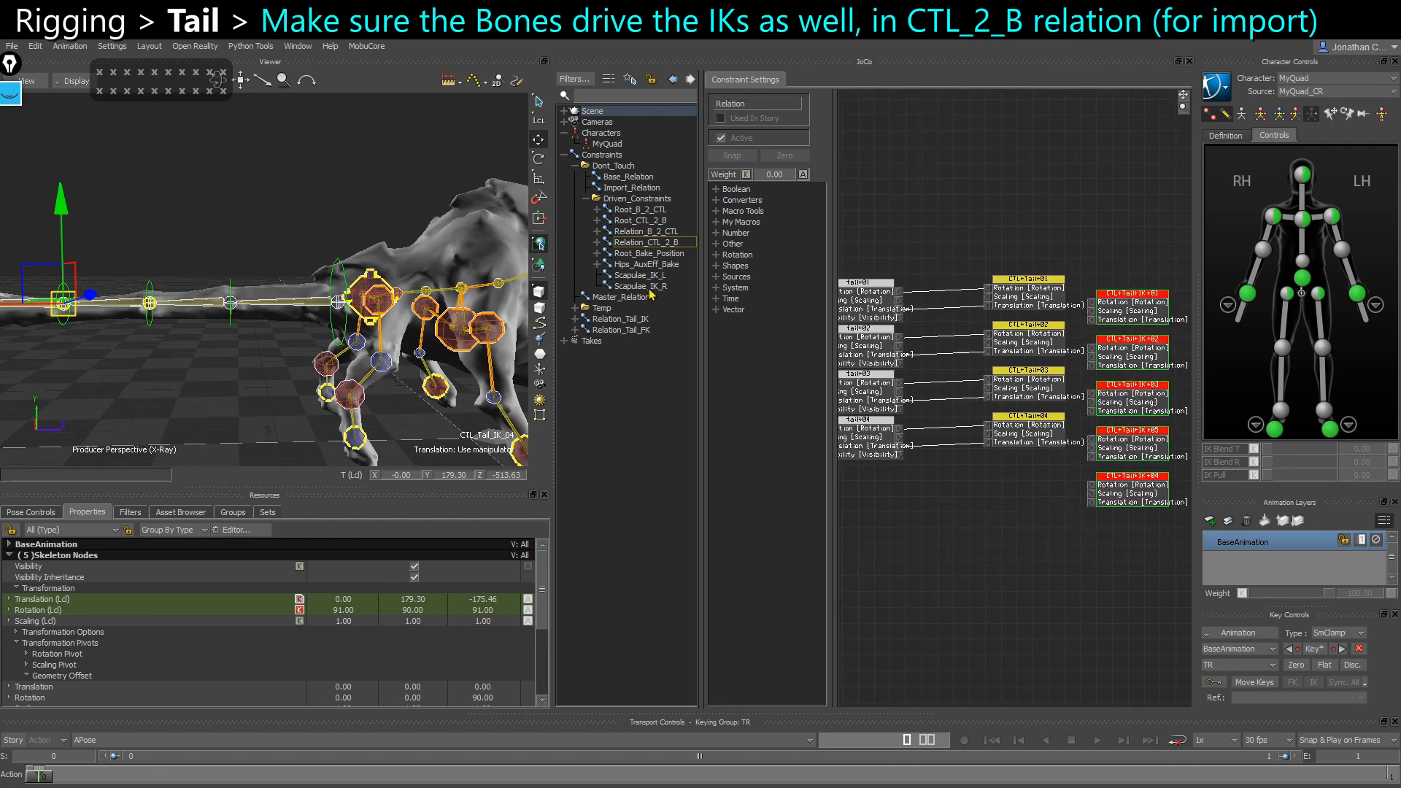
# Examine the Relation_Tail_IK, Relation_Tail_FK and Import_Relation setups and return to Relation_CTL_2_B
pyautogui.click(645, 320)
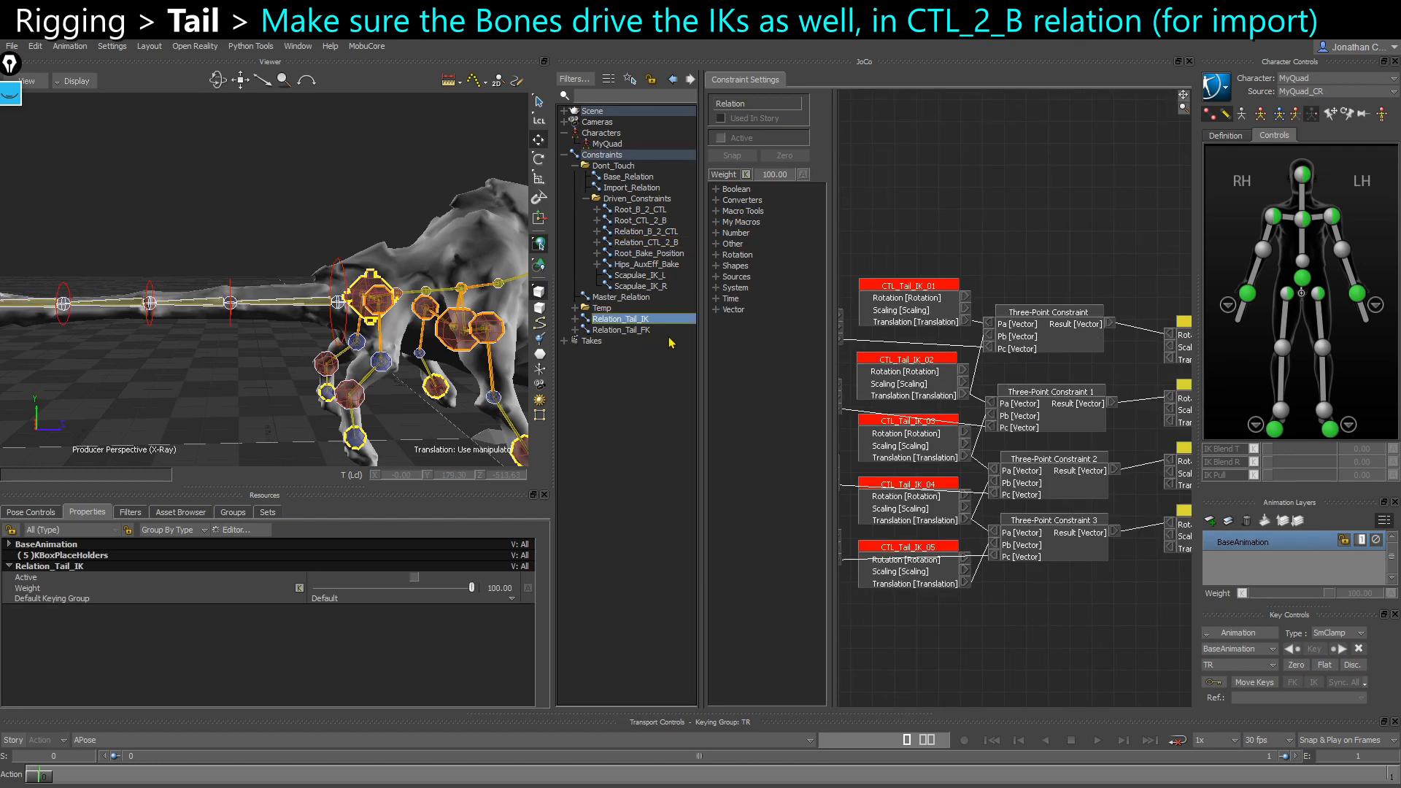
pyautogui.click(636, 330)
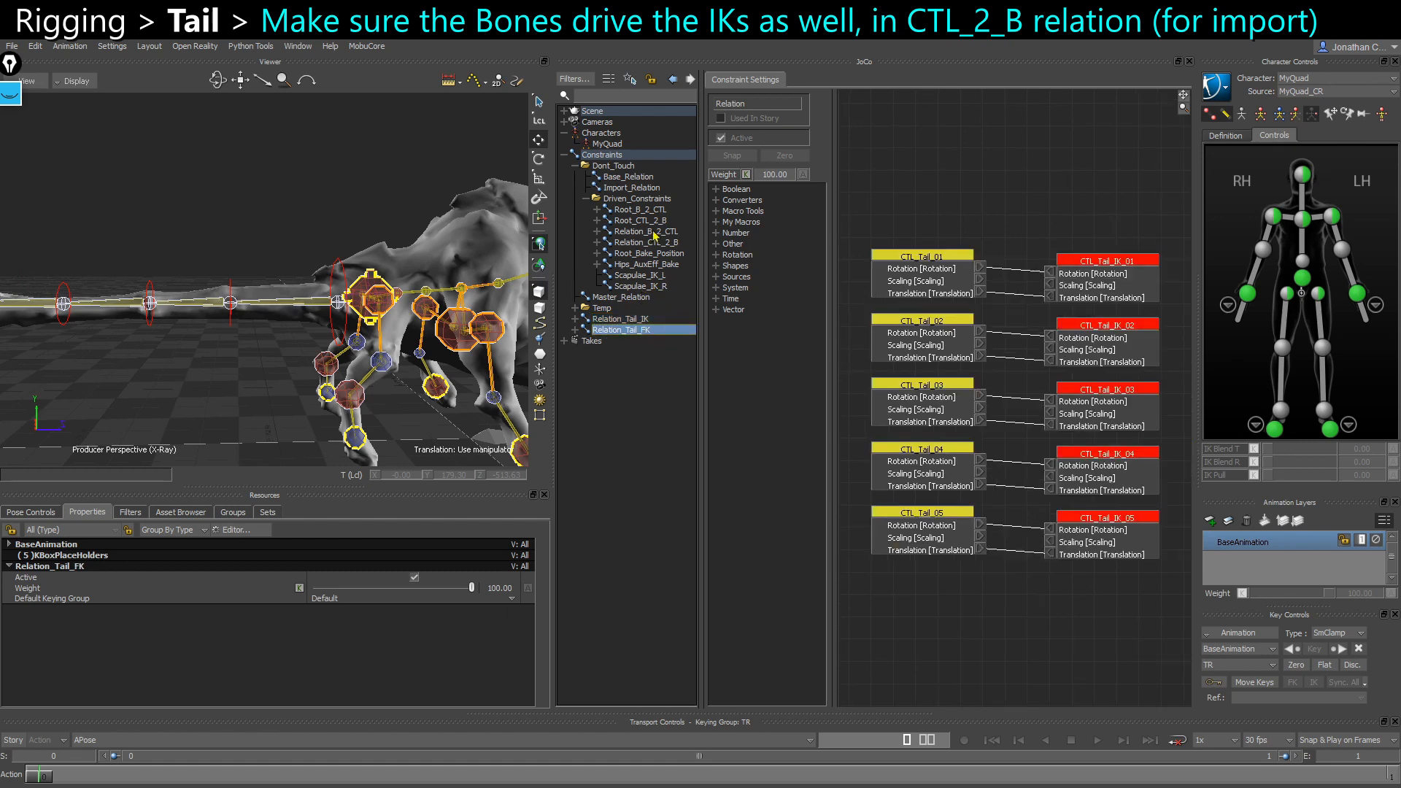
pyautogui.click(636, 188)
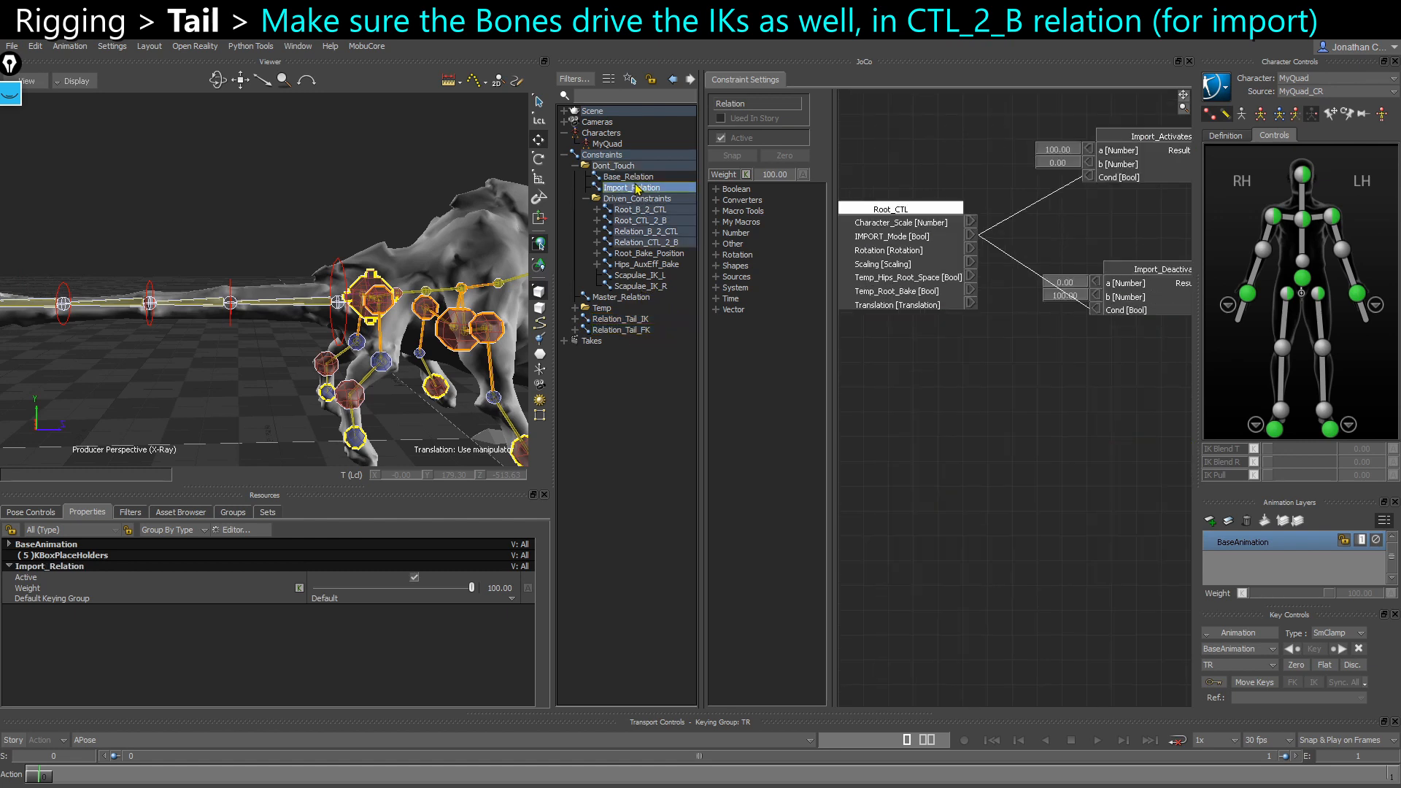
pyautogui.click(645, 242)
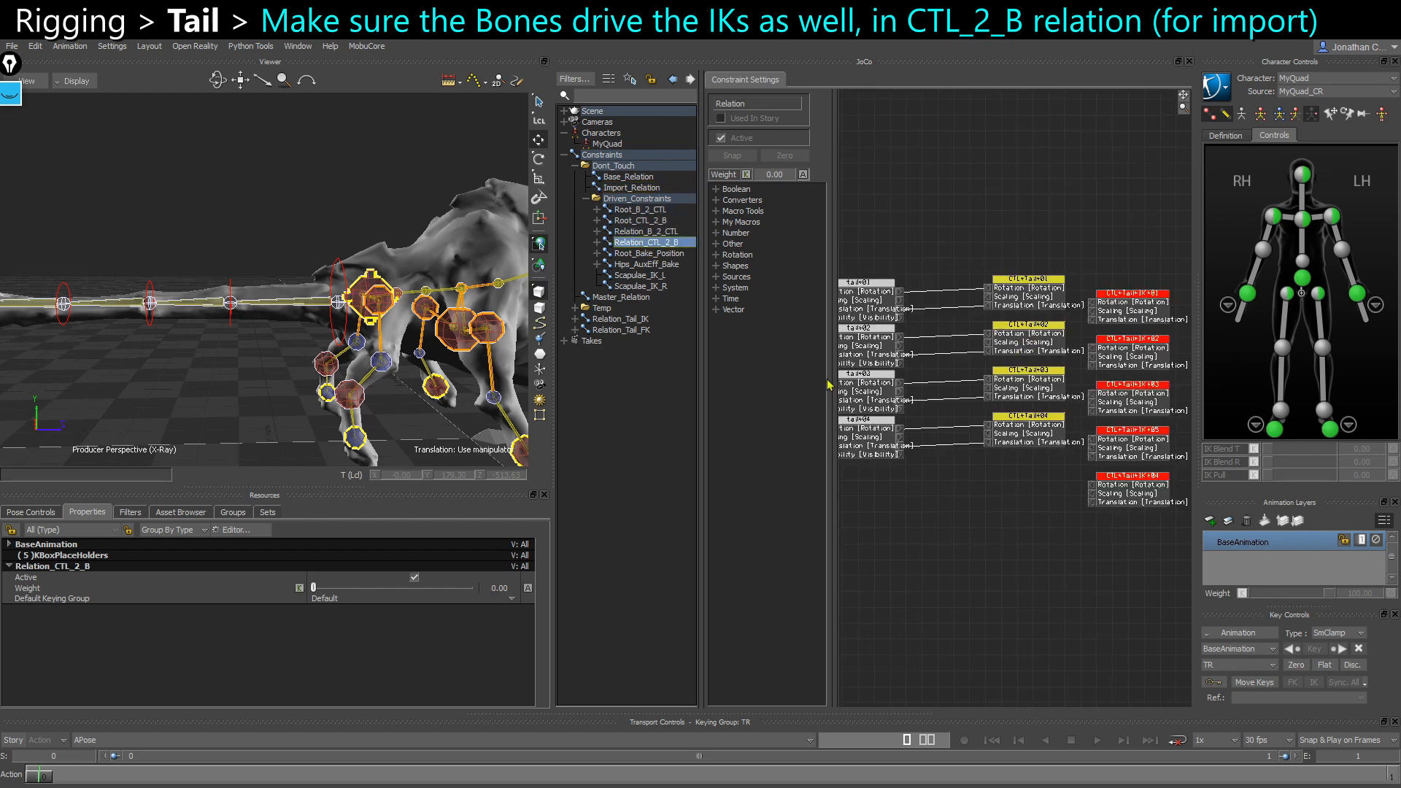
# Enlarge the relation graph area and connect Rotation and Translation of tail_01 through tail_04 to the first four CTL_Tail_IK receivers
pyautogui.moveTo(831, 384); pyautogui.dragTo(758, 386)
pyautogui.keyDown('ctrl'); pyautogui.moveTo(960, 340); pyautogui.dragTo(1027, 329); pyautogui.keyUp('ctrl')
pyautogui.keyDown('shift'); pyautogui.moveTo(1028, 329); pyautogui.dragTo(1131, 342); pyautogui.keyUp('shift')
pyautogui.moveTo(1131, 381); pyautogui.dragTo(1129, 466)
pyautogui.press('w')
pyautogui.moveTo(1047, 537); pyautogui.dragTo(972, 538, button='middle')
pyautogui.moveTo(845, 538); pyautogui.dragTo(962, 488, button='middle')
# Select CTL_Tail_05 at the tail tip, add it to Relation_CTL_2_B as a sender and place it below CTL_Tail_04
pyautogui.click(178, 387)
pyautogui.keyDown('alt'); pyautogui.moveTo(179, 387); pyautogui.dragTo(238, 391, button='middle'); pyautogui.keyUp('alt')
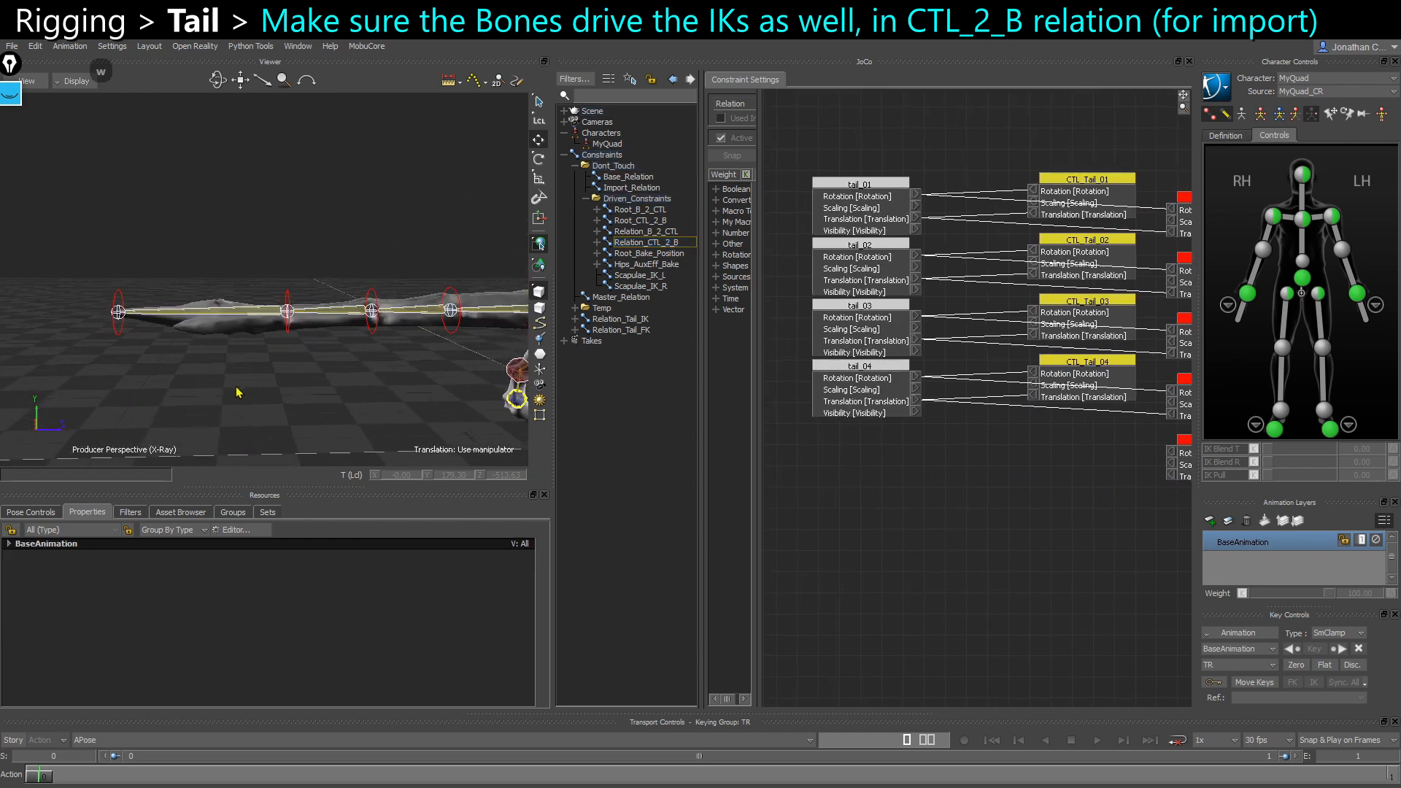
pyautogui.keyDown('alt'); pyautogui.moveTo(238, 391); pyautogui.dragTo(166, 386); pyautogui.keyUp('alt')
pyautogui.click(161, 387)
pyautogui.keyDown('alt'); pyautogui.moveTo(325, 435); pyautogui.dragTo(1010, 504); pyautogui.keyUp('alt')
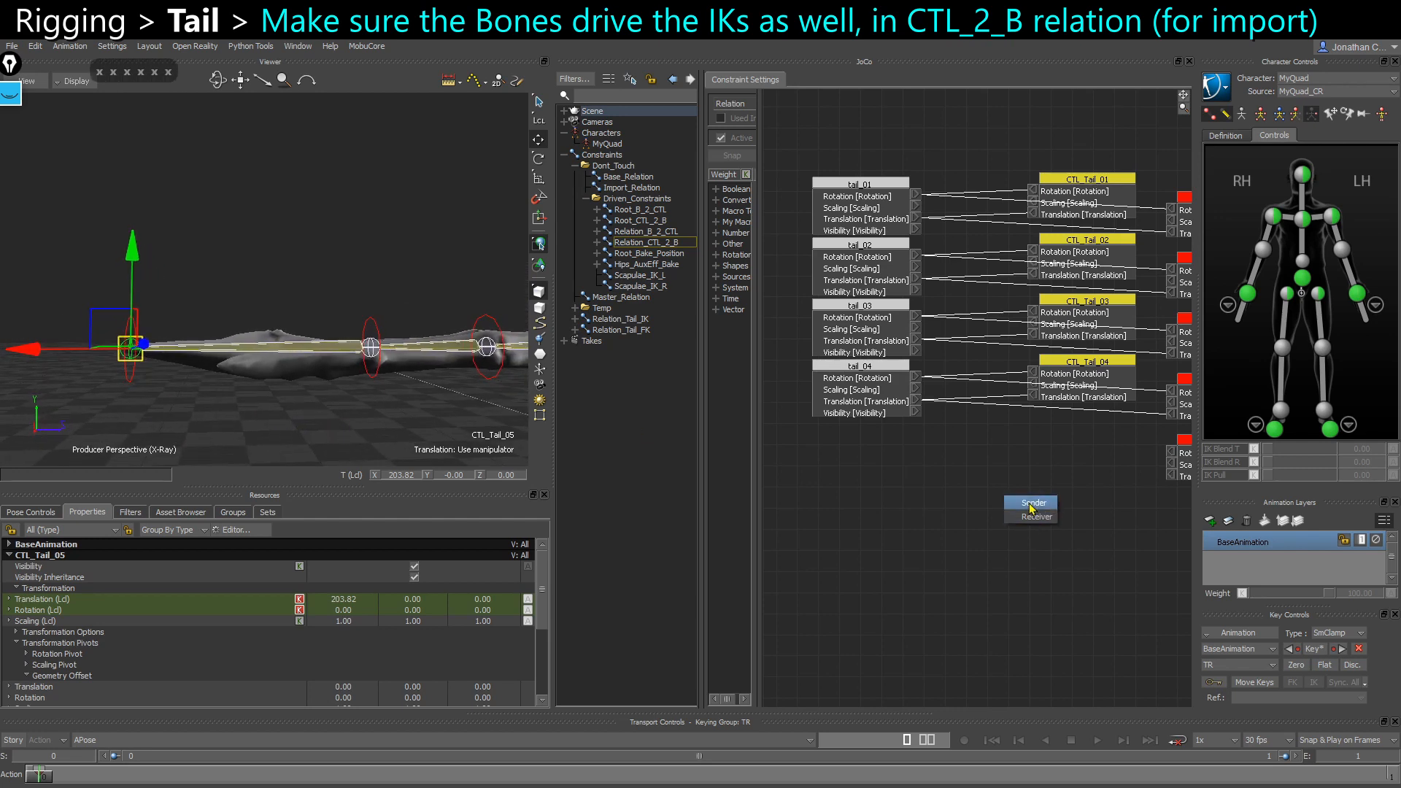
pyautogui.click(1032, 508)
pyautogui.keyDown('alt'); pyautogui.moveTo(1027, 526); pyautogui.dragTo(863, 528, button='middle'); pyautogui.keyUp('alt')
pyautogui.moveTo(889, 517); pyautogui.dragTo(917, 457)
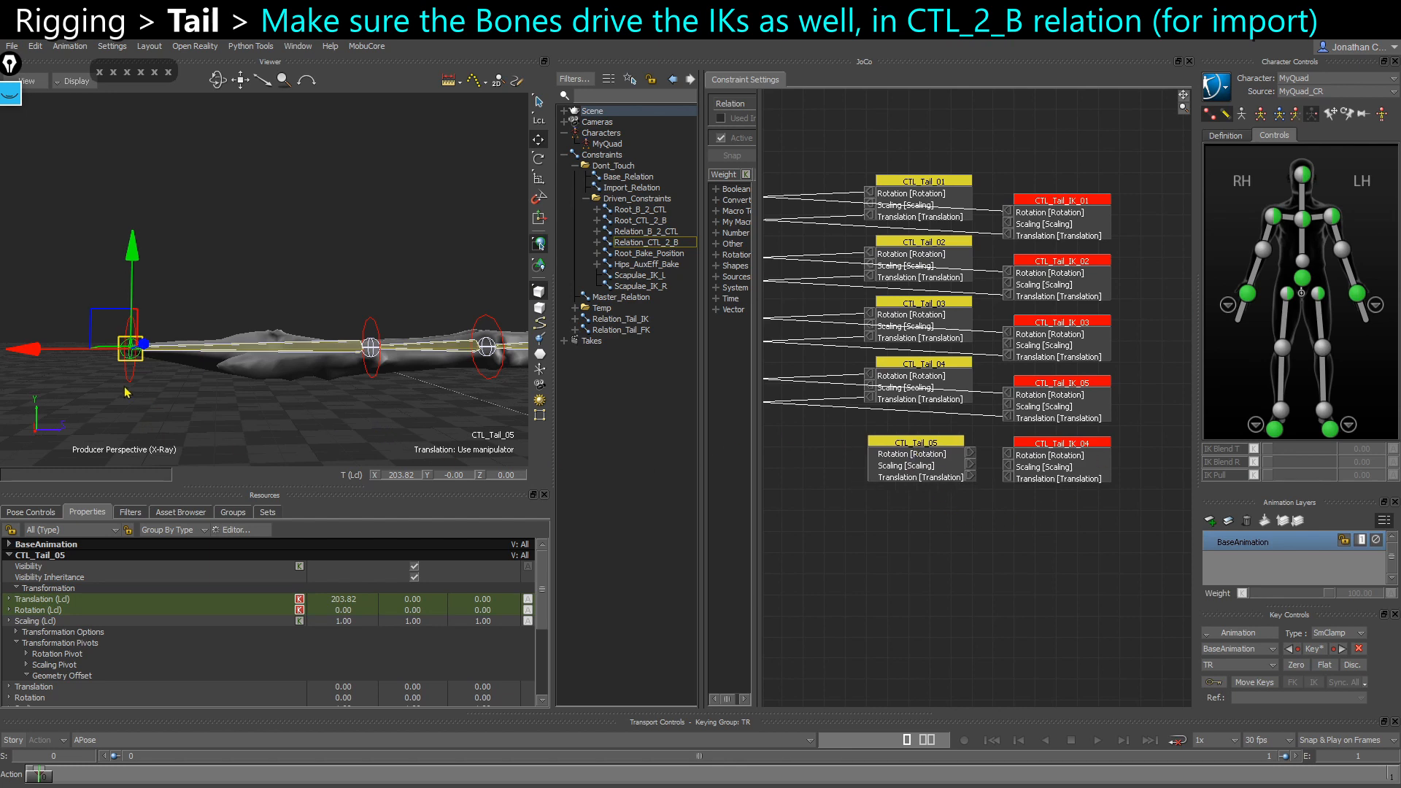
# Put the CTL_Tail_IK_04 receiver above CTL_Tail_IK_05 and connect Rotation and Translation of tail_04 to CTL_Tail_IK_04
pyautogui.moveTo(110, 373); pyautogui.dragTo(169, 400)
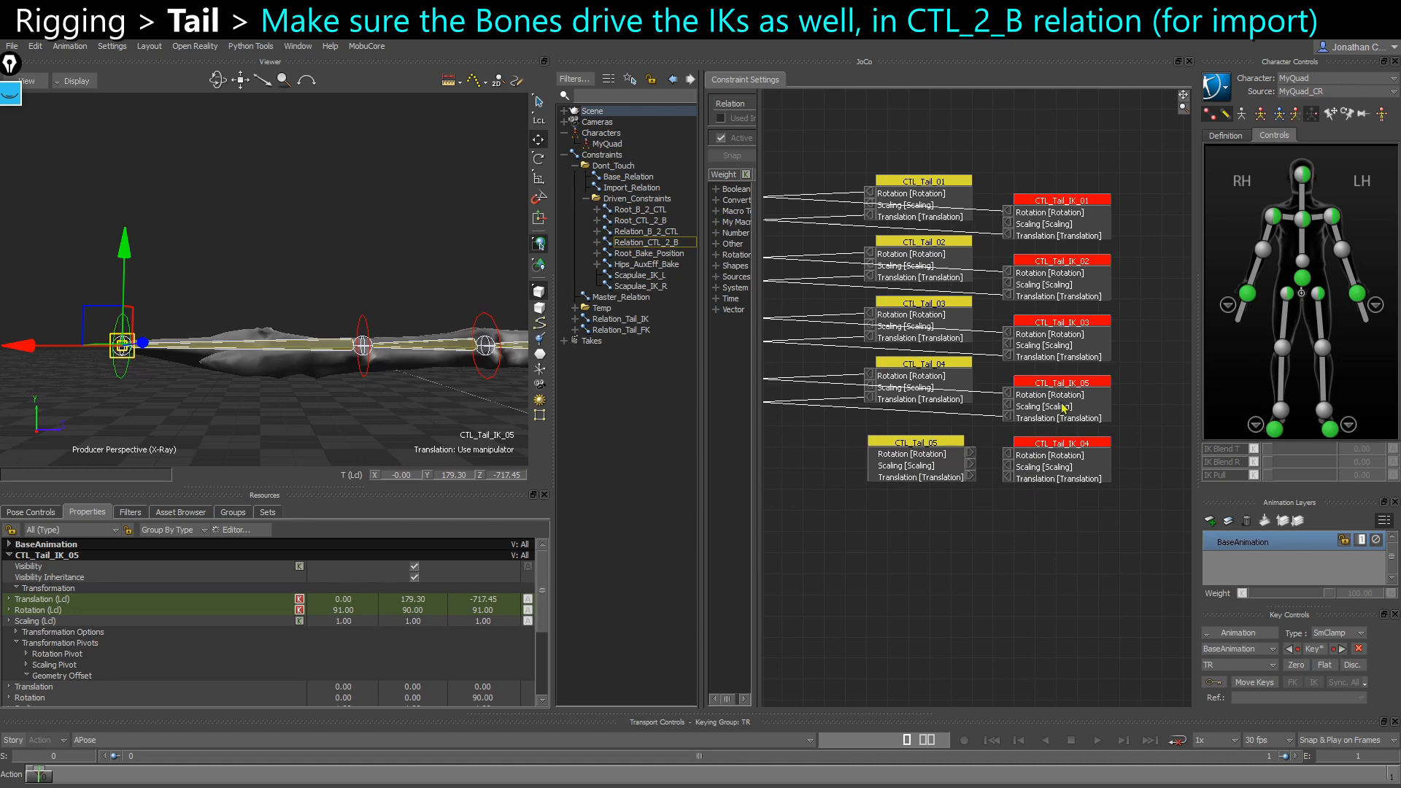
pyautogui.moveTo(1062, 406)
pyautogui.mouseDown()
pyautogui.moveTo(1059, 503)
pyautogui.moveTo(1055, 395)
pyautogui.mouseUp()
pyautogui.moveTo(1037, 499); pyautogui.dragTo(1034, 442)
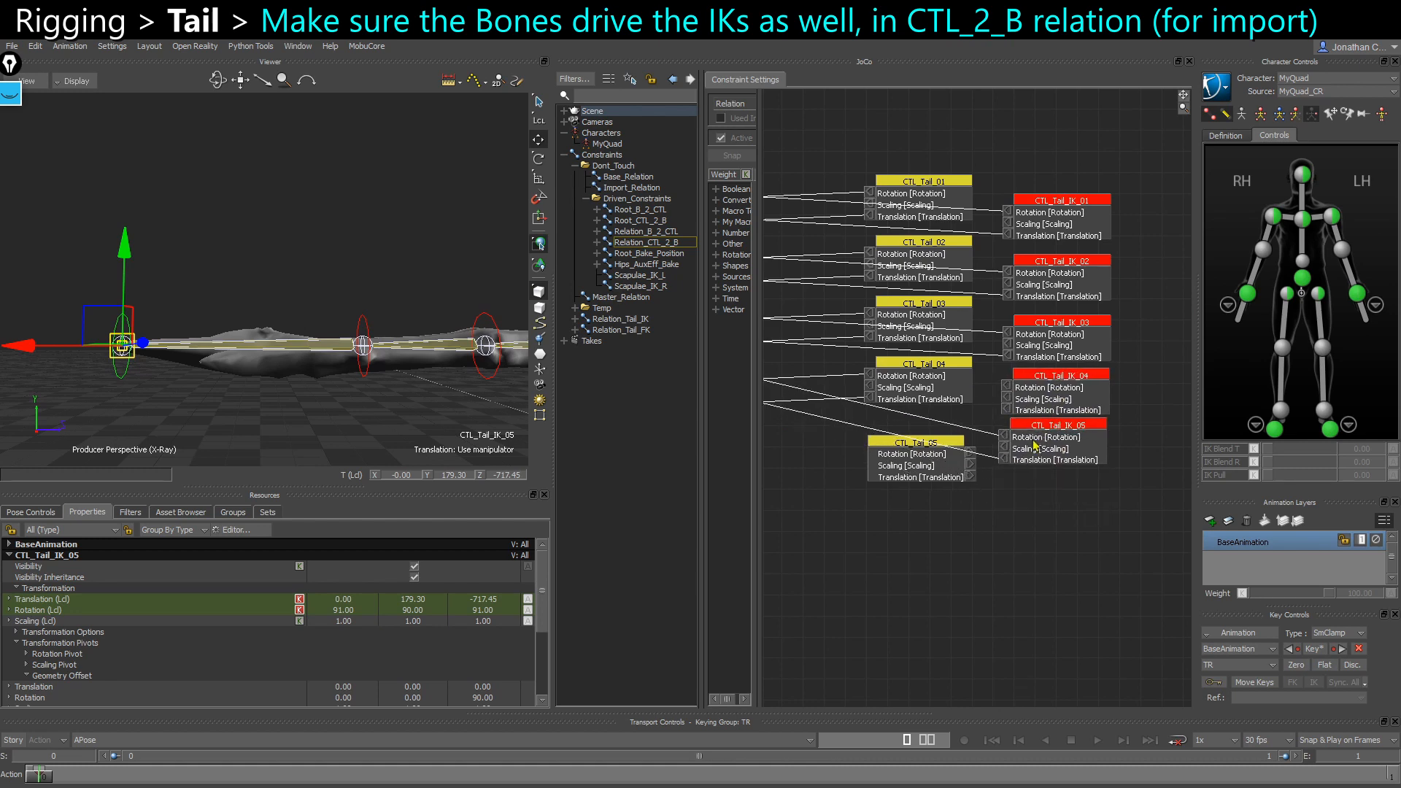
pyautogui.keyDown('alt'); pyautogui.moveTo(1031, 423); pyautogui.dragTo(1119, 427, button='middle'); pyautogui.keyUp('alt')
pyautogui.moveTo(1099, 414)
pyautogui.mouseDown()
pyautogui.moveTo(832, 411)
pyautogui.moveTo(1101, 394)
pyautogui.mouseUp()
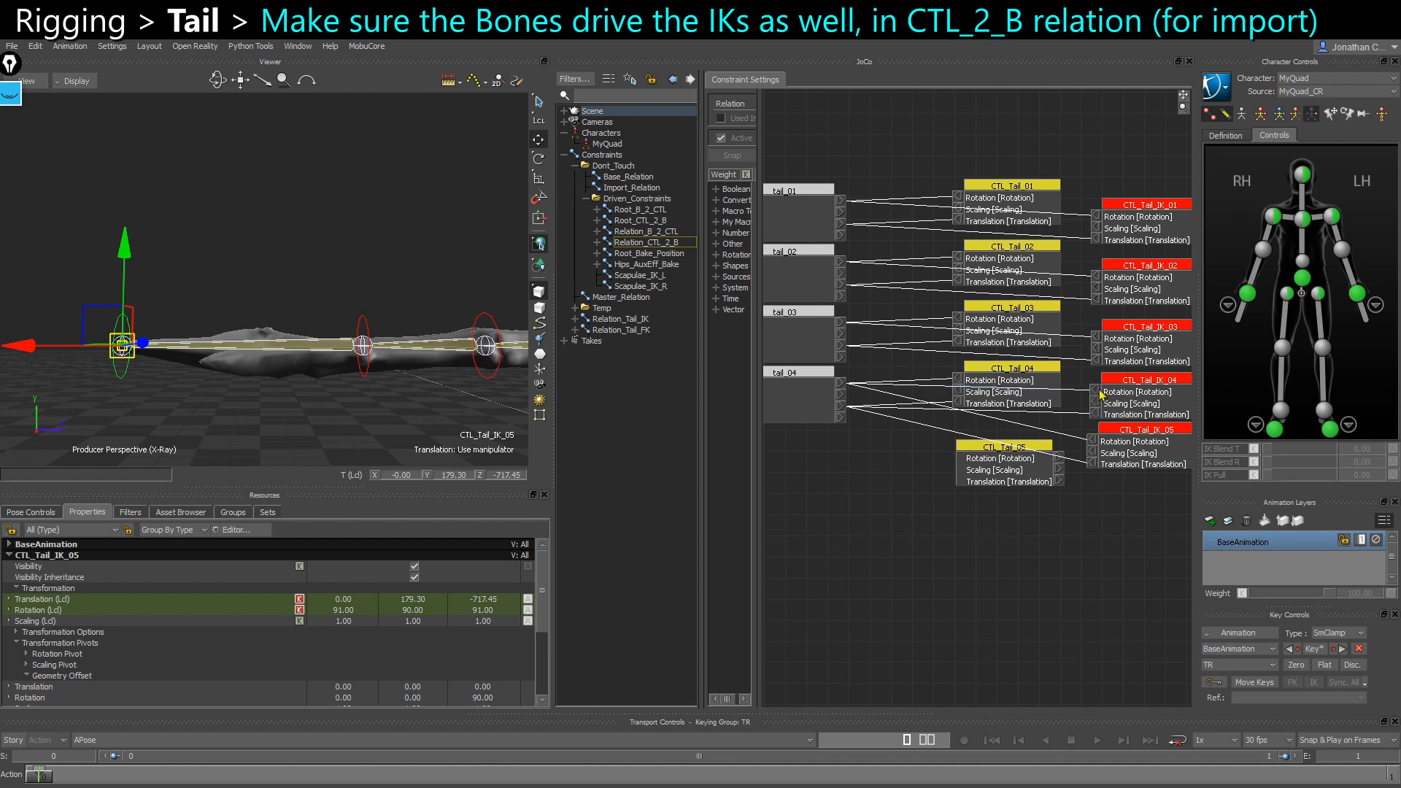
# Disconnect tail_04 from CTL_Tail_IK_05's Rotation and Translation and drive that receiver from CTL_Tail_05 instead
pyautogui.rightClick(1095, 440)
pyautogui.click(1102, 444)
pyautogui.rightClick(1091, 461)
pyautogui.click(1099, 465)
pyautogui.moveTo(1052, 487); pyautogui.dragTo(1092, 441)
pyautogui.moveTo(975, 472); pyautogui.dragTo(977, 459)
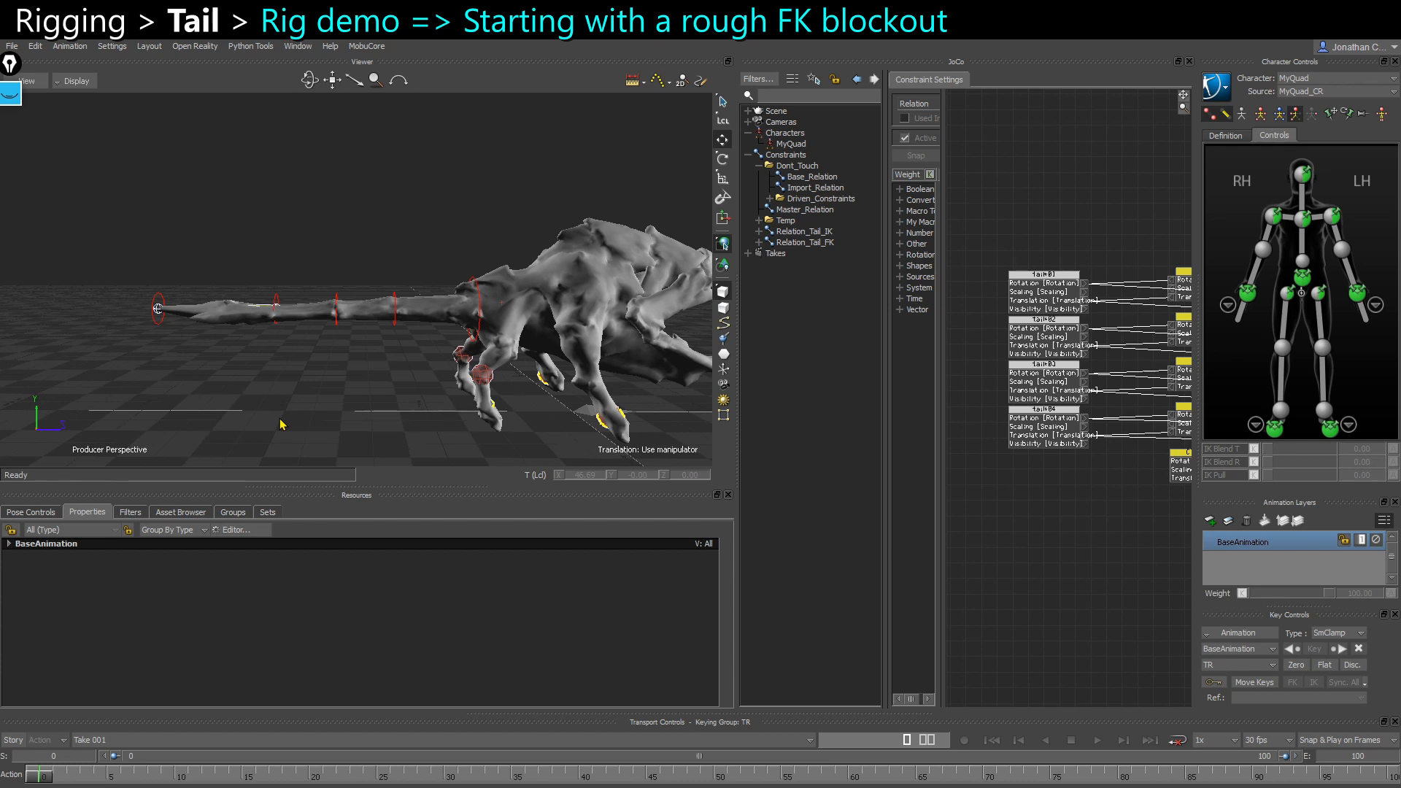
# Frame the tail closely and switch the viewer to X-Ray display so the rig controls show through the mesh
pyautogui.moveTo(282, 377)
pyautogui.keyDown('ctrl'); pyautogui.mouseDown()
pyautogui.moveTo(263, 401)
pyautogui.moveTo(278, 404)
pyautogui.mouseUp(); pyautogui.keyUp('ctrl')
pyautogui.hotkey('ctrl', 'a')
pyautogui.hotkey('ctrl', 'a')
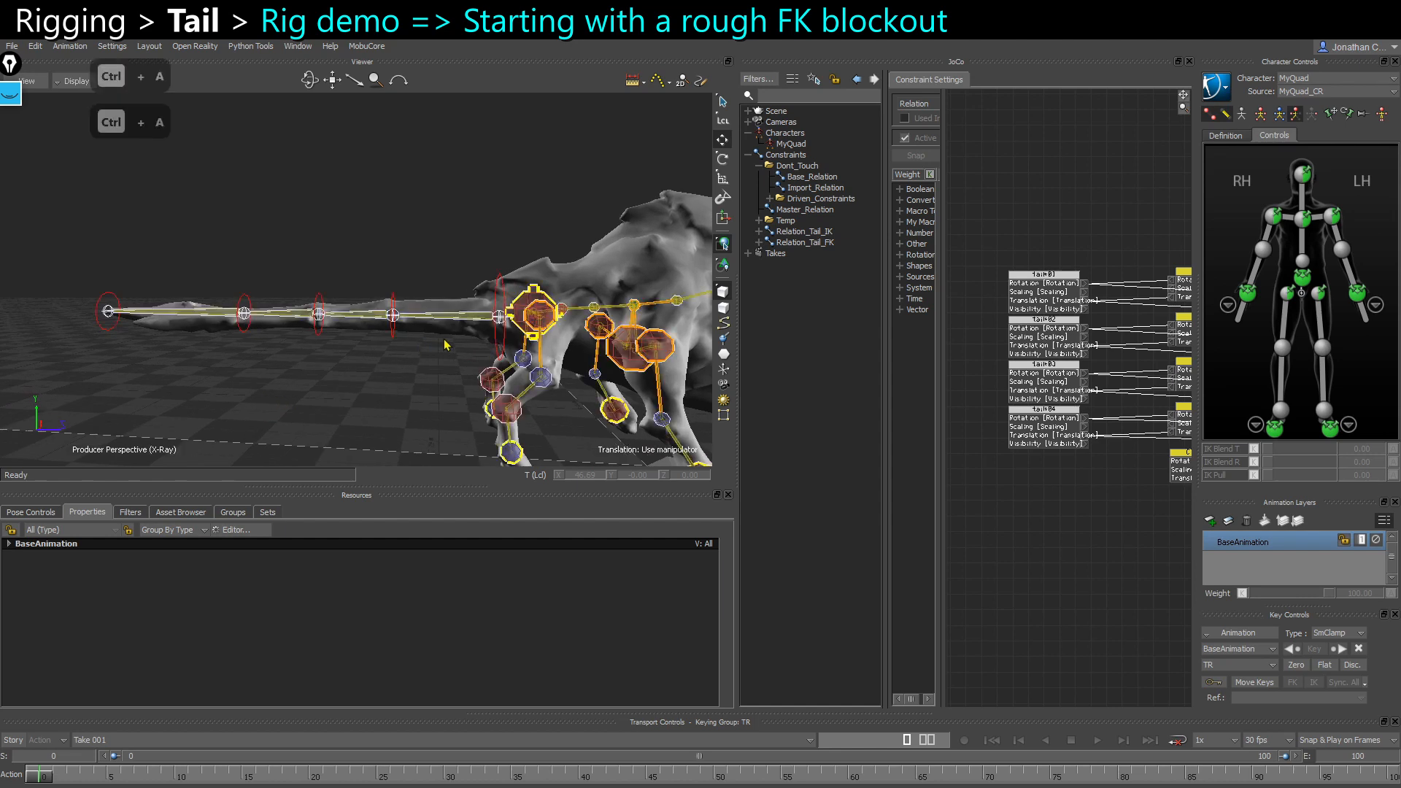
# Try rotating the CTL_Tail_01 control at the tail base, undo it and clear the selection
pyautogui.click(453, 315)
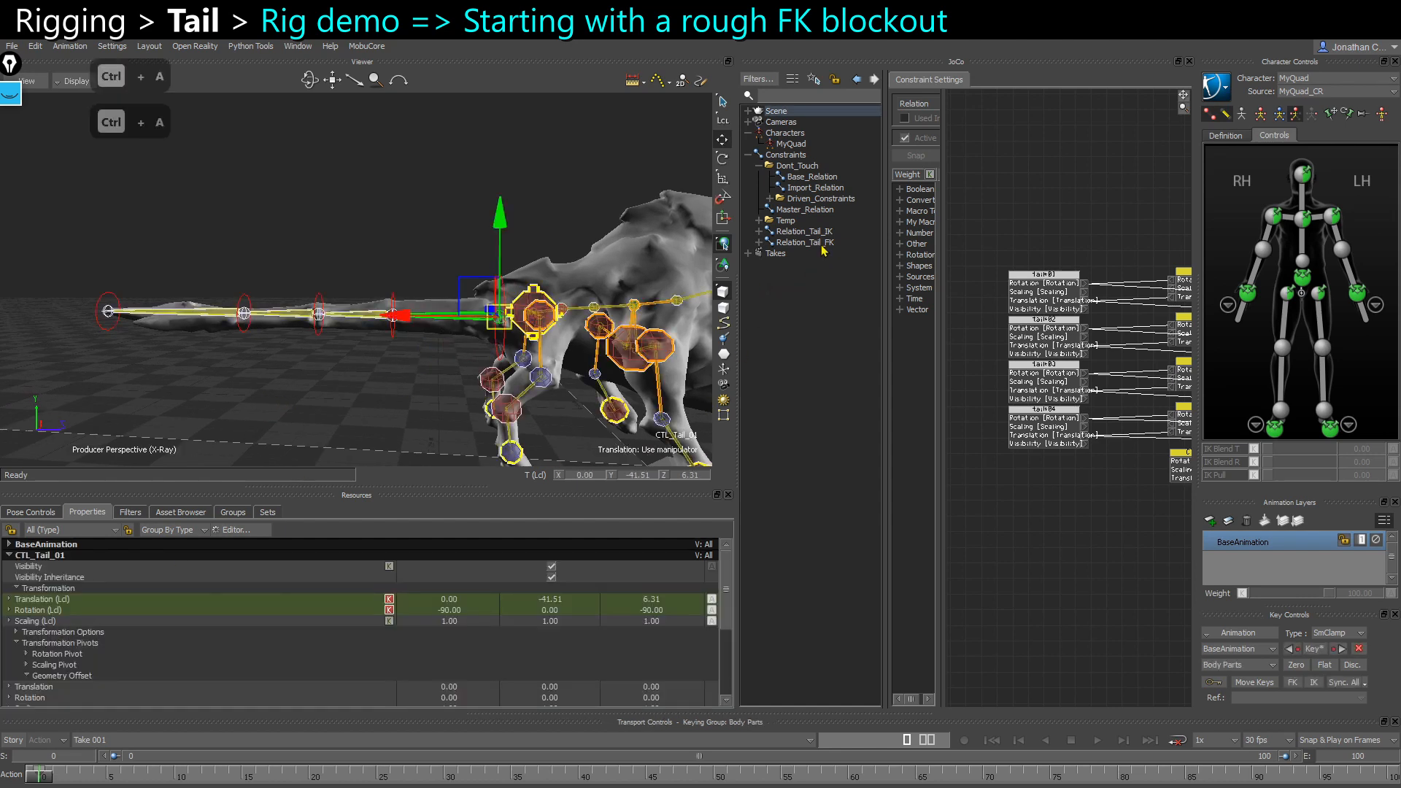
pyautogui.press('e')
pyautogui.hotkey('ctrl', 'z')
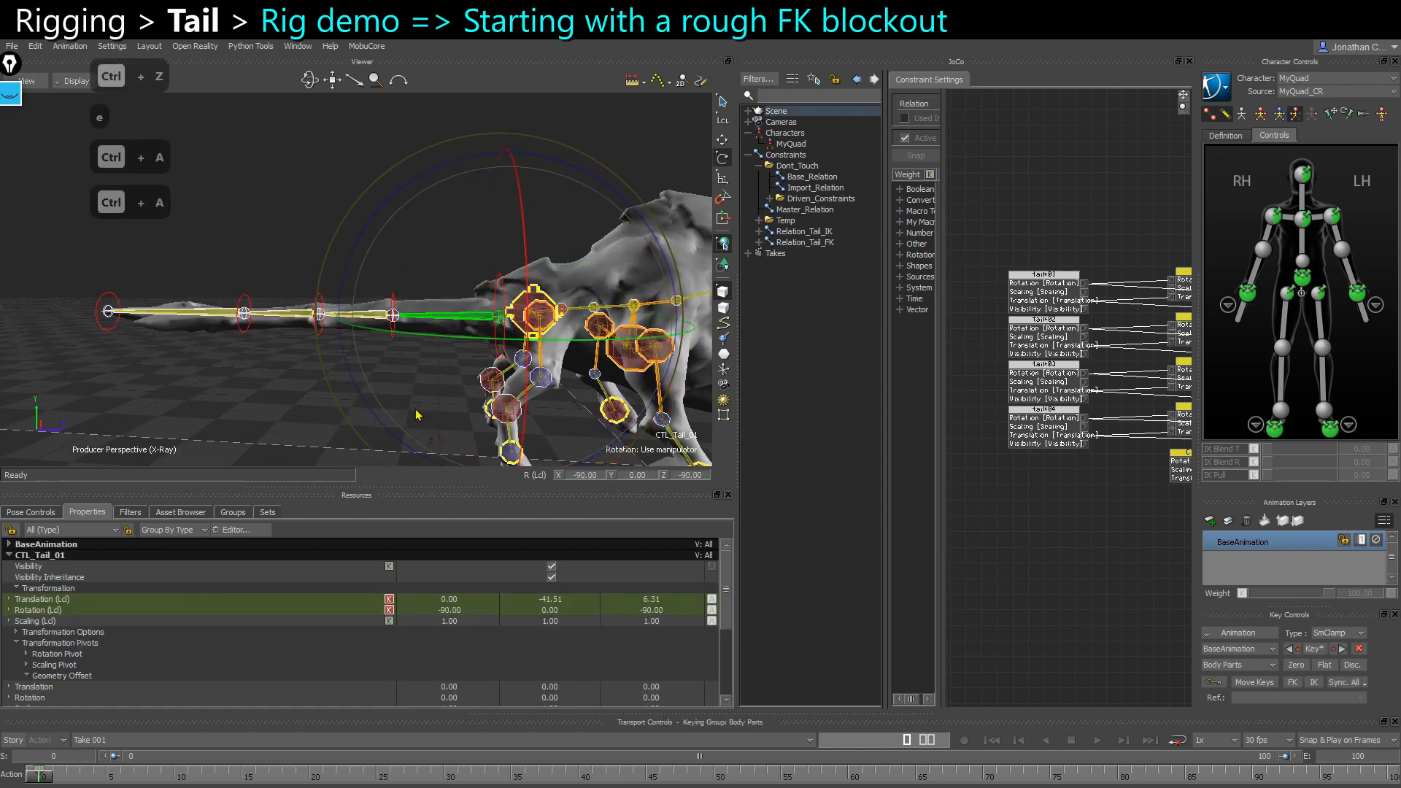
pyautogui.click(255, 395)
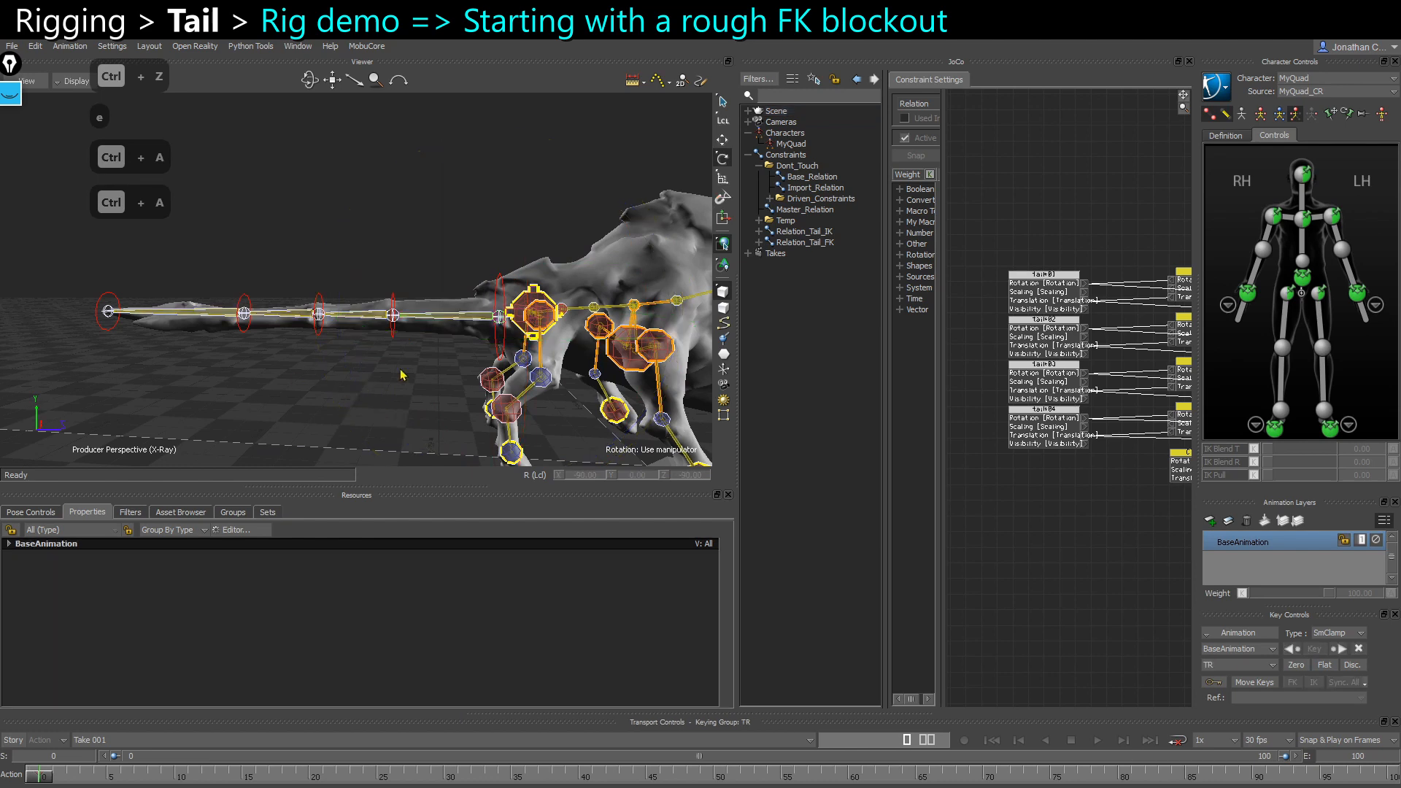
# Select all five tail FK controls, leave frame 0 unbent, and bend the tail upward on frame 4 with a key
pyautogui.press('space')
pyautogui.doubleClick(470, 318)
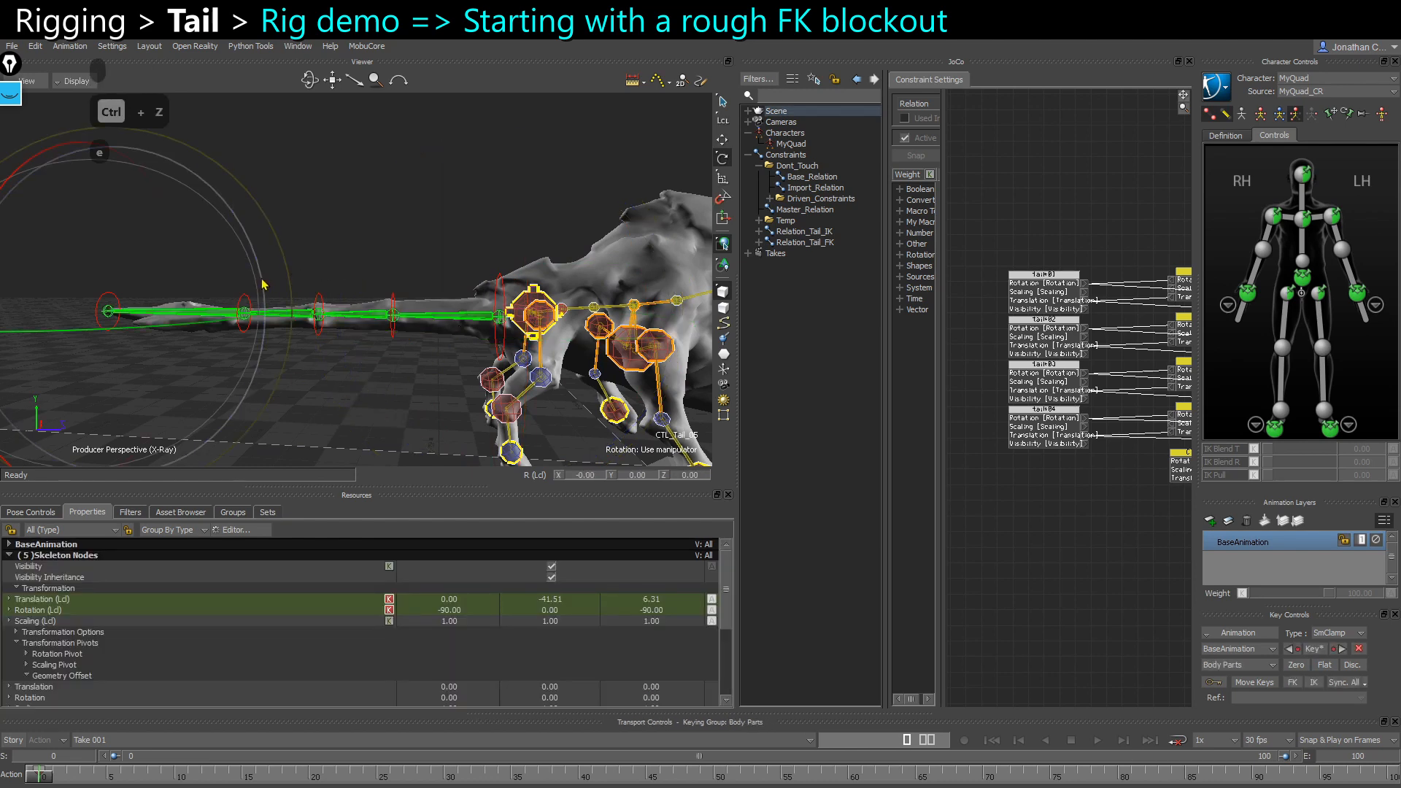
pyautogui.moveTo(263, 284); pyautogui.dragTo(275, 294)
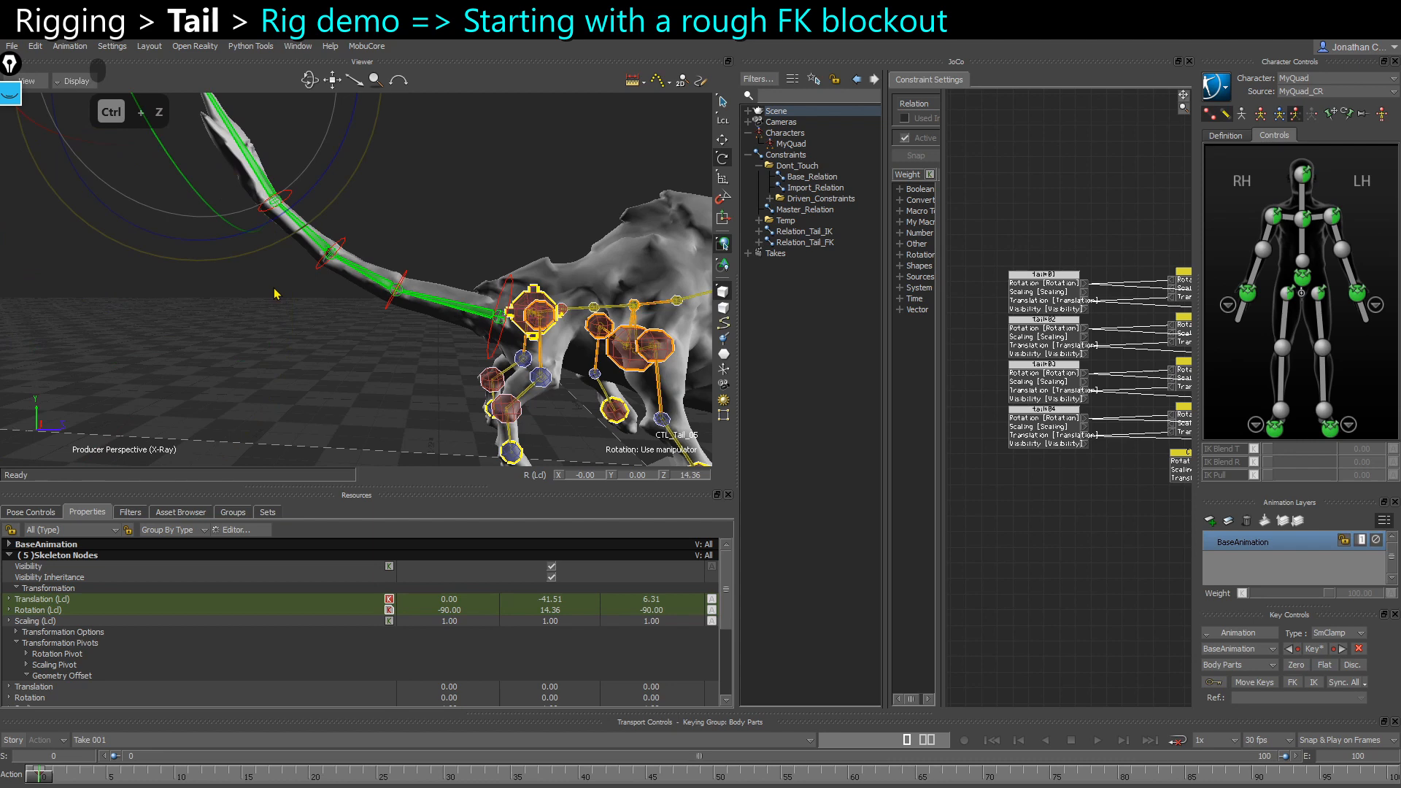
pyautogui.hotkey('ctrl', 'z')
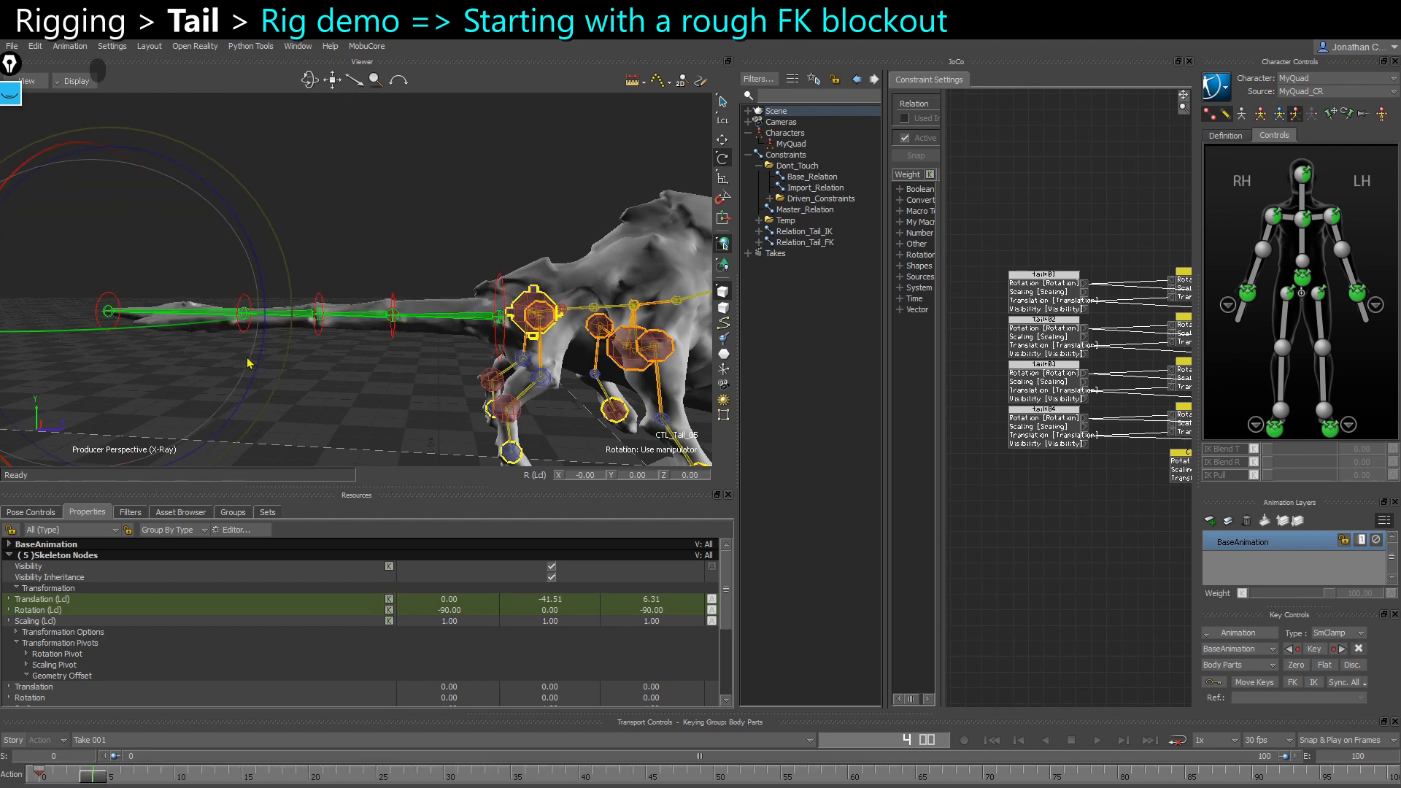
pyautogui.moveTo(255, 364); pyautogui.dragTo(256, 378)
pyautogui.press('s')
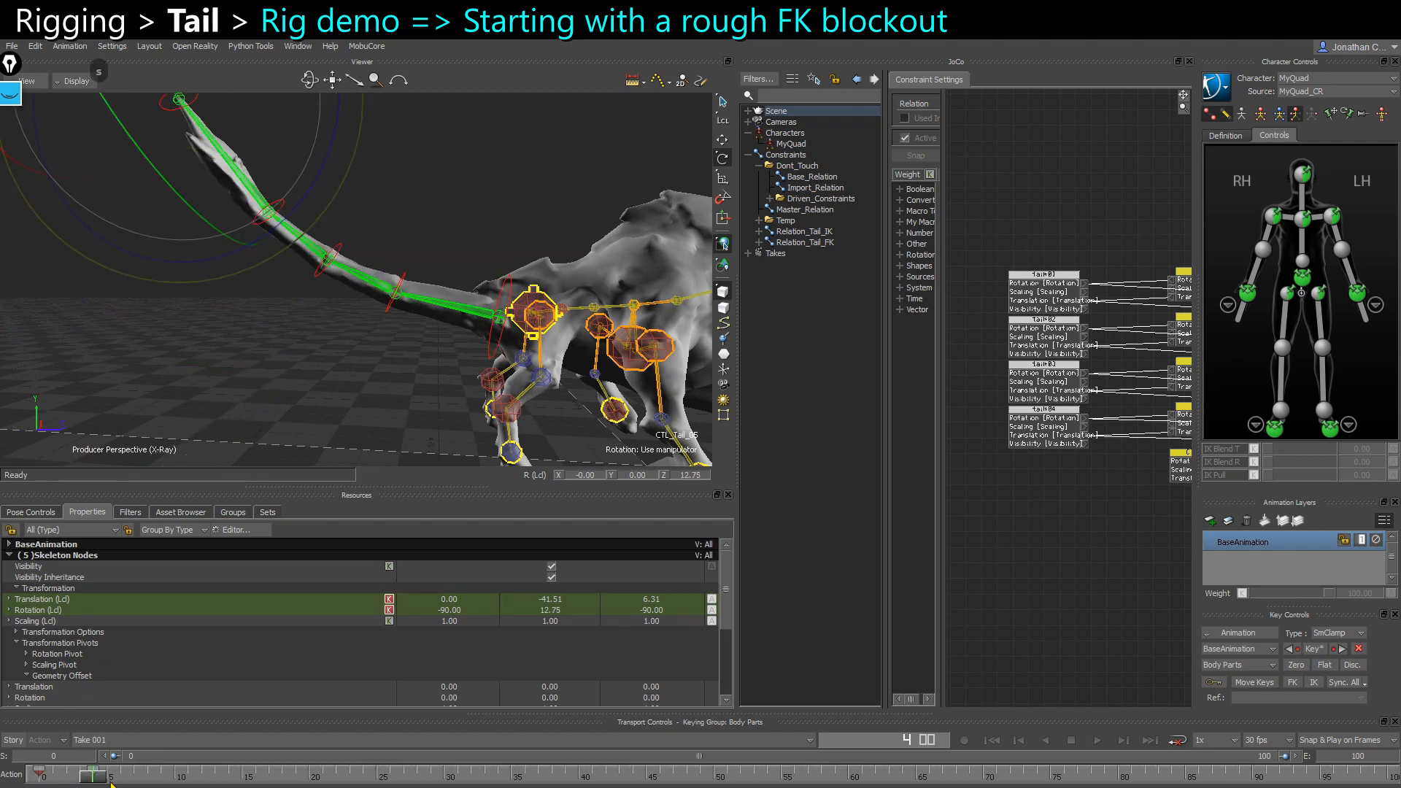
# Bend the tail downward with the FK controls on frame 9 and key the pose
pyautogui.moveTo(107, 777); pyautogui.dragTo(160, 778)
pyautogui.moveTo(288, 230); pyautogui.dragTo(15, 460)
pyautogui.press('s')
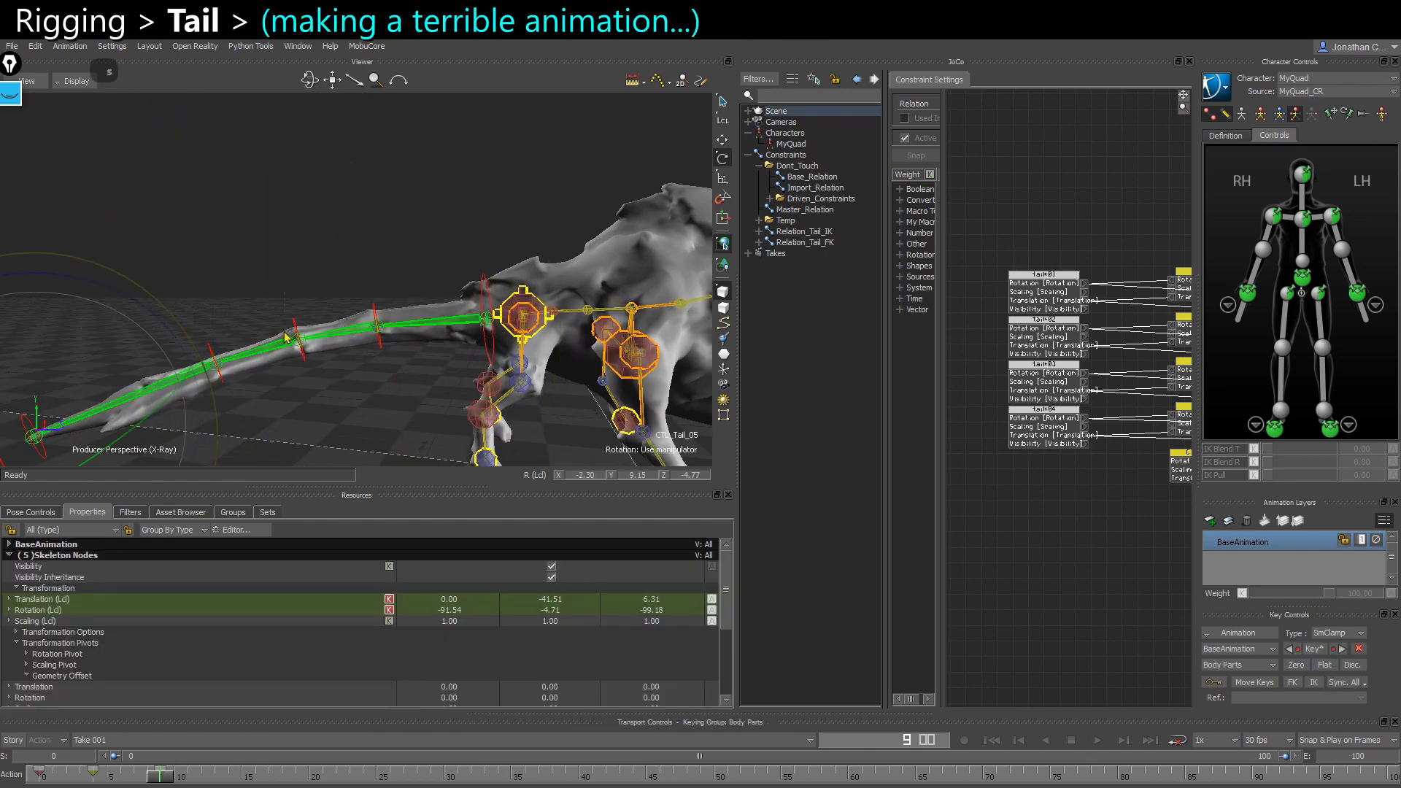
pyautogui.moveTo(343, 292); pyautogui.dragTo(15, 459)
# Rotate the tail FK controls into a new swing pose on frame 13 and key it
pyautogui.moveTo(159, 778); pyautogui.dragTo(213, 778)
pyautogui.moveTo(110, 409); pyautogui.dragTo(83, 331)
pyautogui.moveTo(503, 365); pyautogui.dragTo(358, 365)
pyautogui.moveTo(357, 365); pyautogui.dragTo(329, 409)
pyautogui.moveTo(496, 197); pyautogui.dragTo(88, 394)
pyautogui.press('s')
# Pose the tail on frame 17, undo the unwanted trial changes and key the FK controls
pyautogui.moveTo(213, 778); pyautogui.dragTo(268, 778)
pyautogui.moveTo(169, 321); pyautogui.dragTo(197, 343)
pyautogui.keyDown('alt'); pyautogui.moveTo(197, 343); pyautogui.dragTo(256, 307); pyautogui.keyUp('alt')
pyautogui.hotkey('ctrl', 'z')
pyautogui.hotkey('ctrl', 'z')
pyautogui.hotkey('ctrl', 'z')
pyautogui.keyDown('alt'); pyautogui.moveTo(300, 200); pyautogui.dragTo(321, 208); pyautogui.keyUp('alt')
pyautogui.click(433, 323)
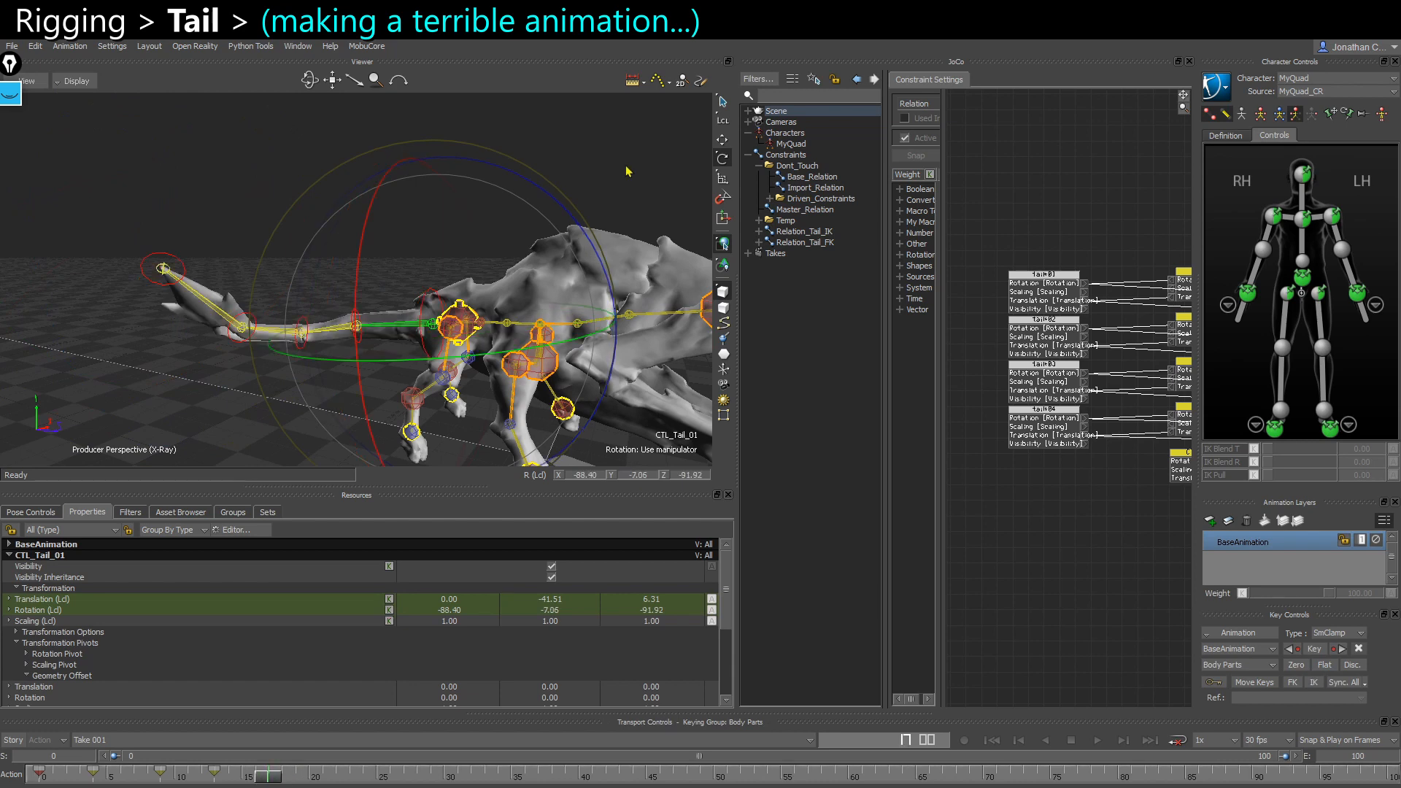
pyautogui.hotkey('ctrl', 'z')
pyautogui.hotkey('ctrl', 'z')
pyautogui.hotkey('ctrl', 'z')
pyautogui.press('s')
# Try a rotation of the tail on frame 23, undo it and key the FK controls there
pyautogui.moveTo(267, 775); pyautogui.dragTo(349, 774)
pyautogui.moveTo(281, 292); pyautogui.dragTo(372, 373)
pyautogui.hotkey('ctrl', 'z')
pyautogui.press('s')
pyautogui.press('s')
# Copy the straight tail pose from frame 0 and paste it on frame 29
pyautogui.moveTo(348, 775); pyautogui.dragTo(416, 780)
pyautogui.click(39, 775)
pyautogui.hotkey('ctrl', 'c')
pyautogui.click(430, 775)
pyautogui.hotkey('ctrl', 'v')
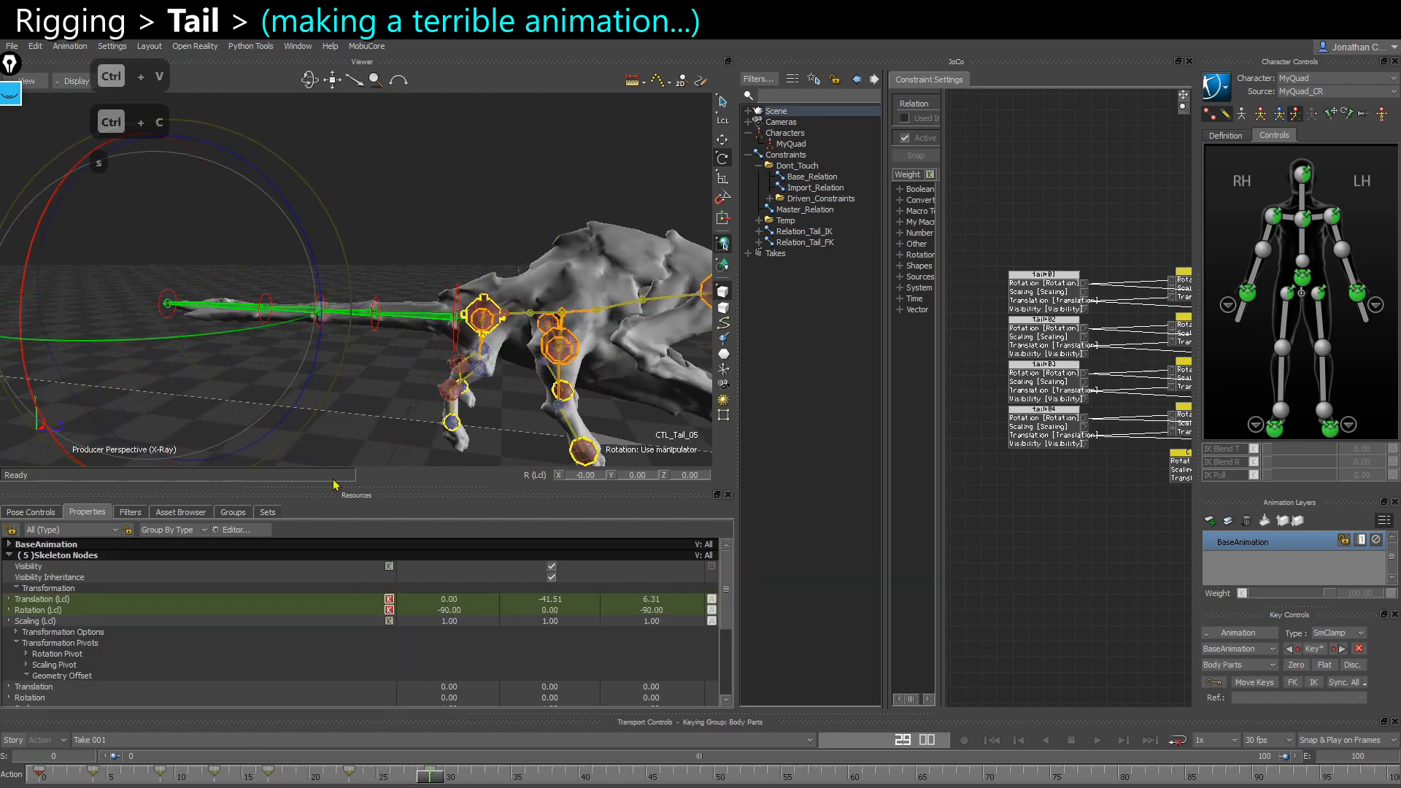
# Rotate the tail FK controls into a curved pose on frame 27, key it and delete the key on frame 29
pyautogui.keyDown('alt'); pyautogui.moveTo(335, 328); pyautogui.dragTo(511, 292); pyautogui.keyUp('alt')
pyautogui.moveTo(219, 777); pyautogui.dragTo(403, 779)
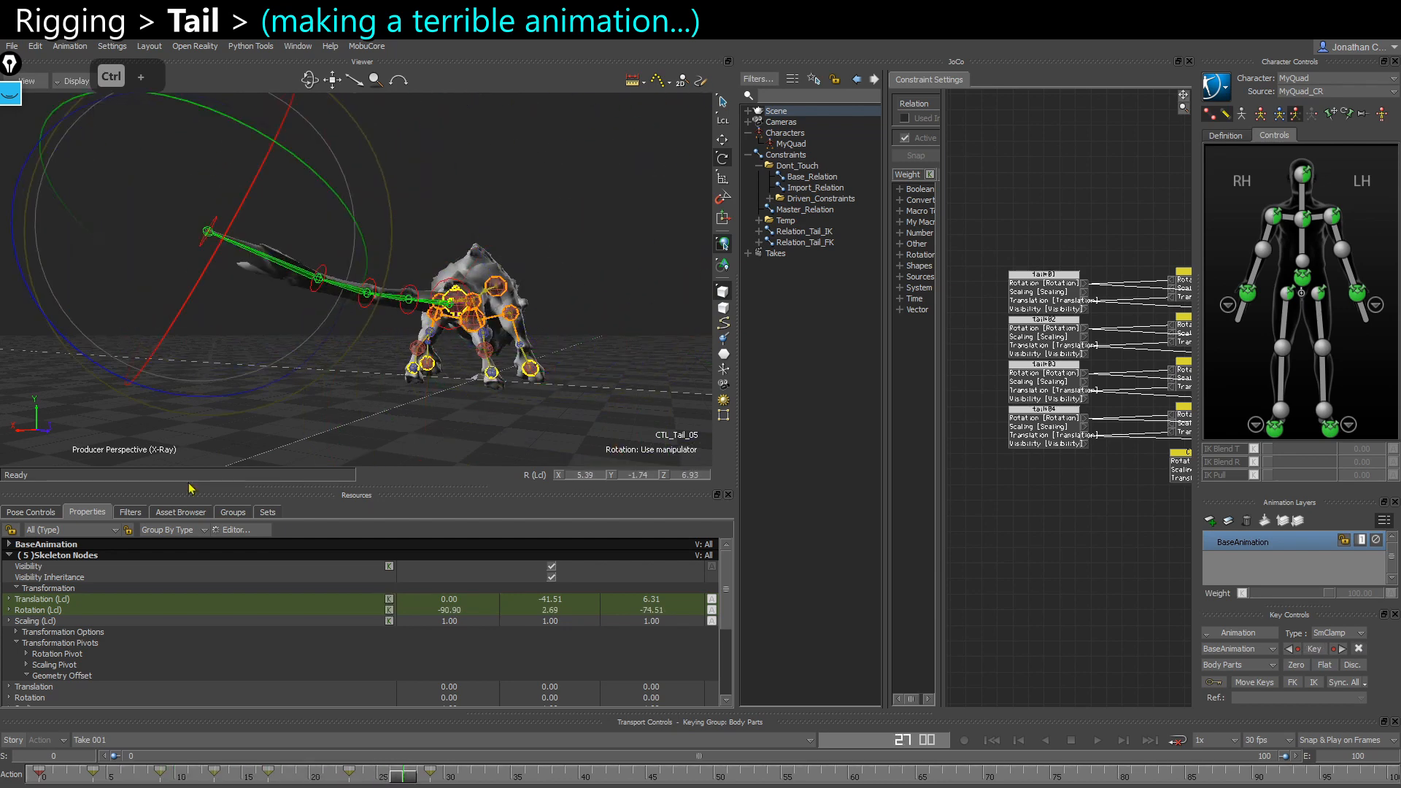
pyautogui.moveTo(176, 365); pyautogui.dragTo(572, 222)
pyautogui.click(454, 302)
pyautogui.moveTo(454, 302); pyautogui.dragTo(394, 321)
pyautogui.click(394, 321)
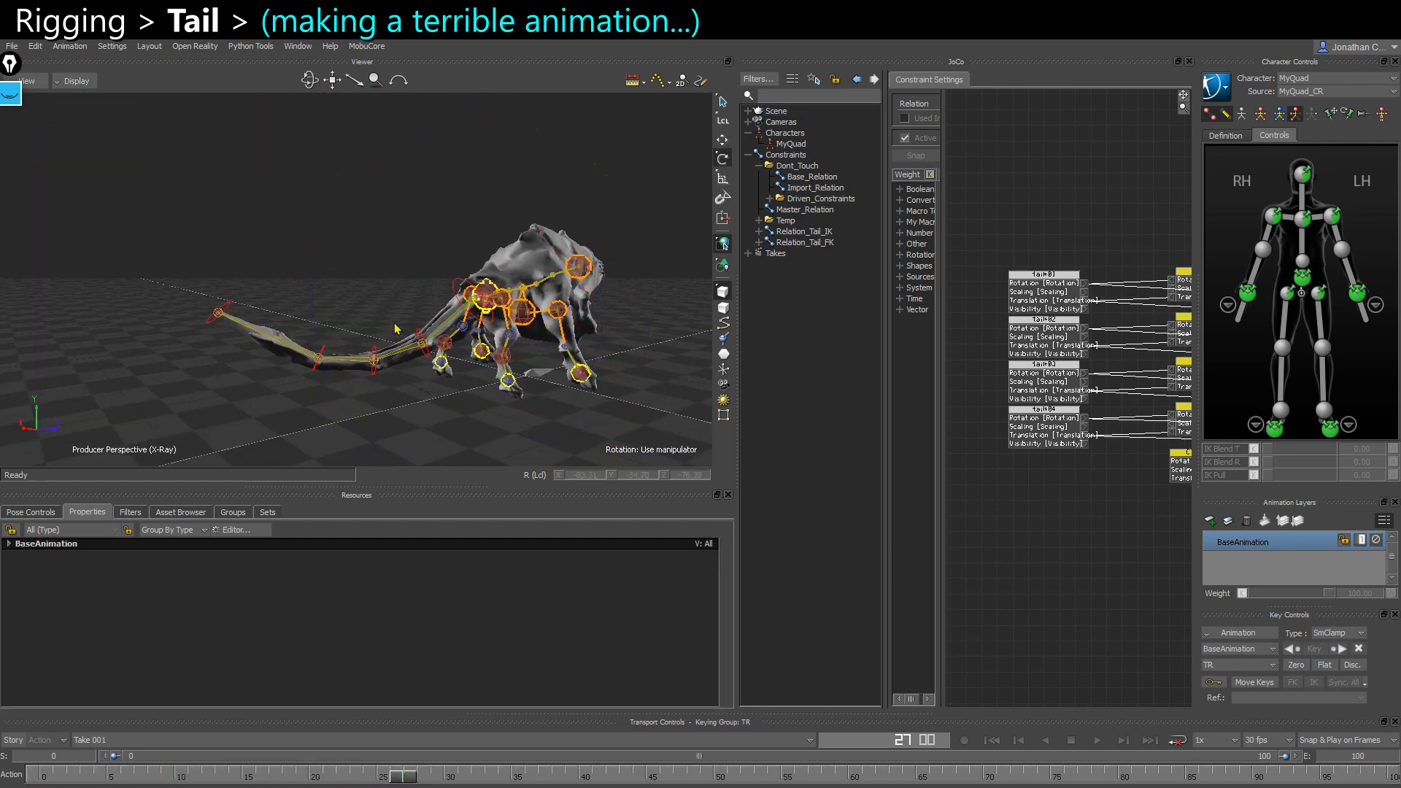
pyautogui.click(394, 329)
pyautogui.click(414, 300)
pyautogui.moveTo(483, 291); pyautogui.dragTo(197, 383)
pyautogui.press('s')
pyautogui.press('Delete')
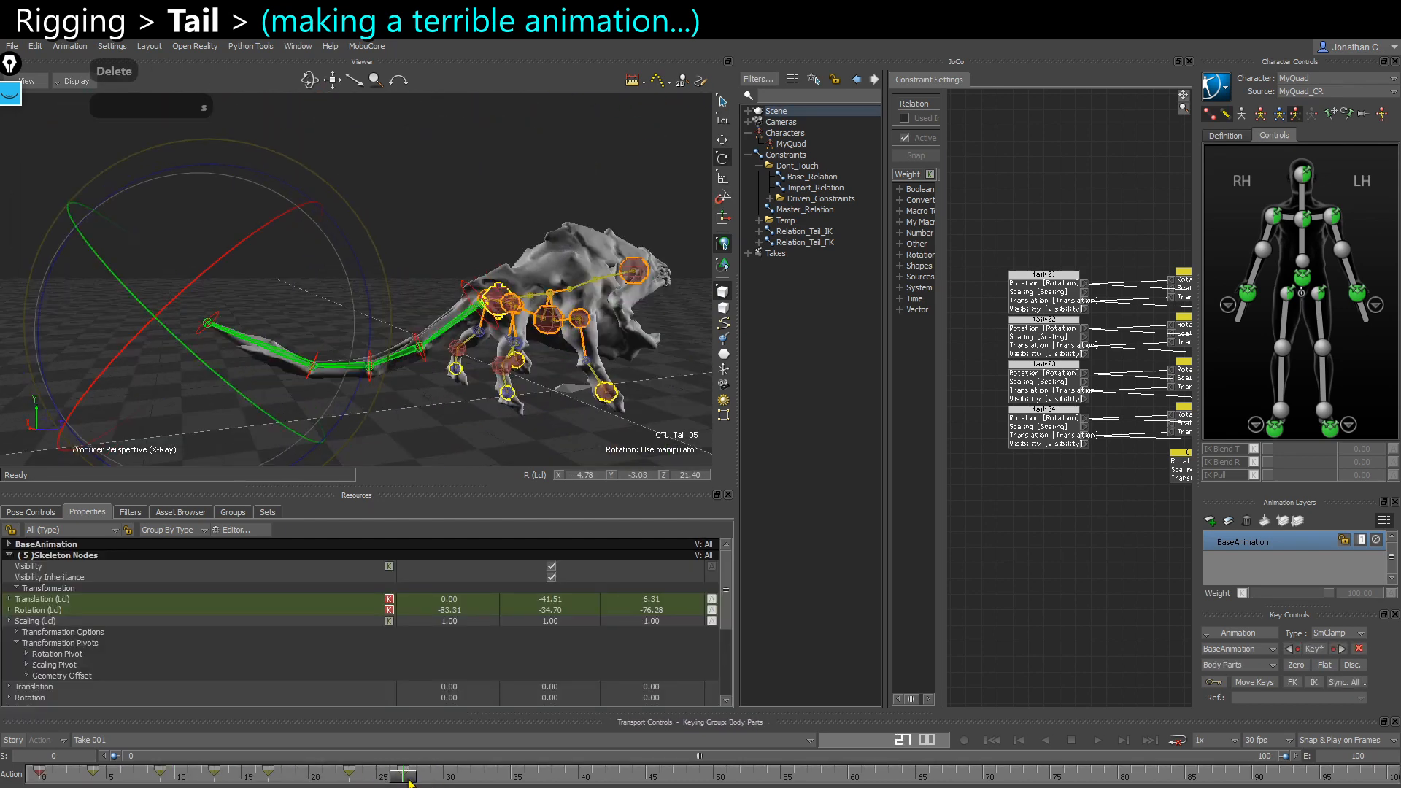
# Re-pose the tail on frame 32, key the FK controls and advance to frame 34
pyautogui.moveTo(405, 778); pyautogui.dragTo(471, 778)
pyautogui.keyDown('alt'); pyautogui.moveTo(219, 314); pyautogui.dragTo(321, 292); pyautogui.keyUp('alt')
pyautogui.moveTo(184, 356); pyautogui.dragTo(273, 292)
pyautogui.press('s')
pyautogui.scroll(3, 305, 309)
pyautogui.moveTo(476, 780); pyautogui.dragTo(502, 781)
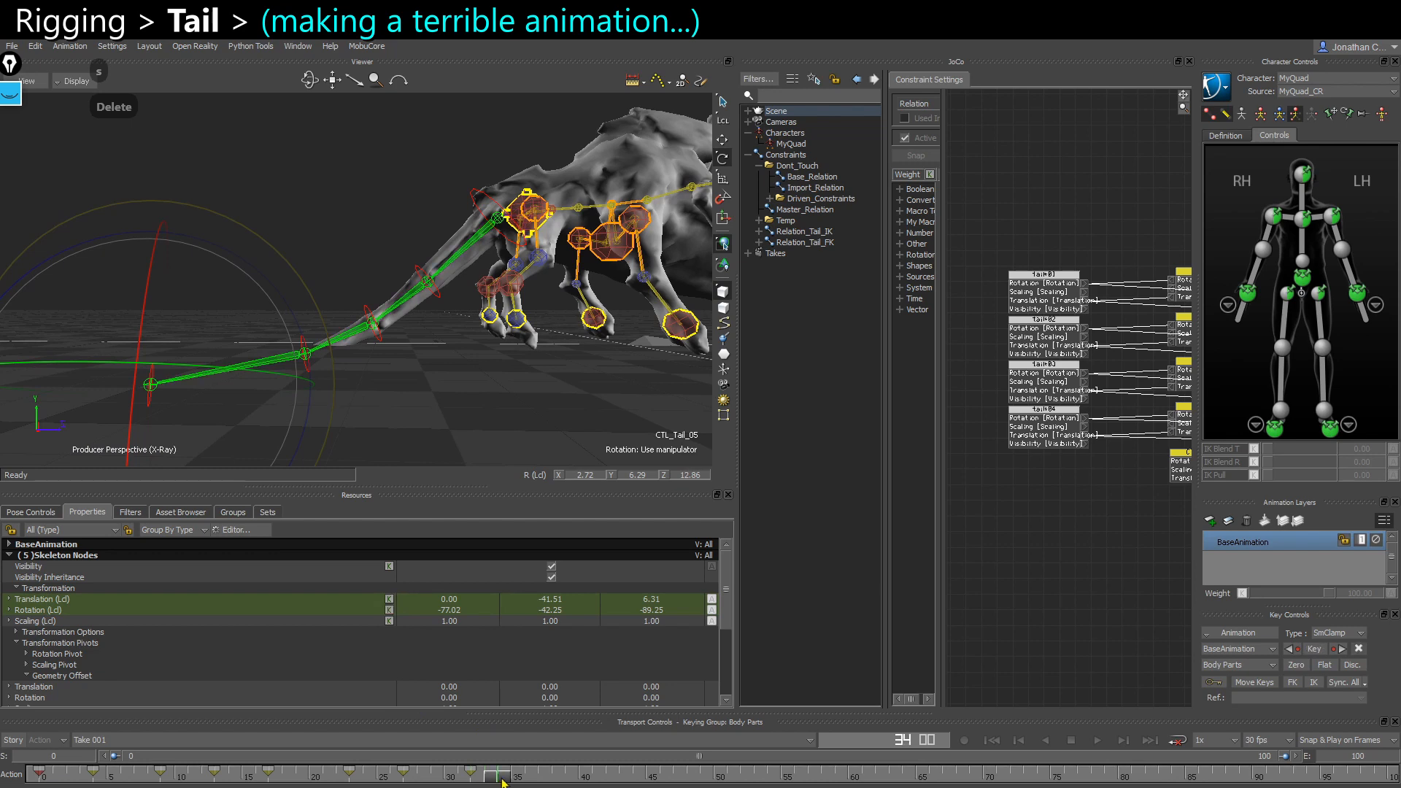
pyautogui.keyDown('alt'); pyautogui.moveTo(270, 292); pyautogui.dragTo(160, 328); pyautogui.keyUp('alt')
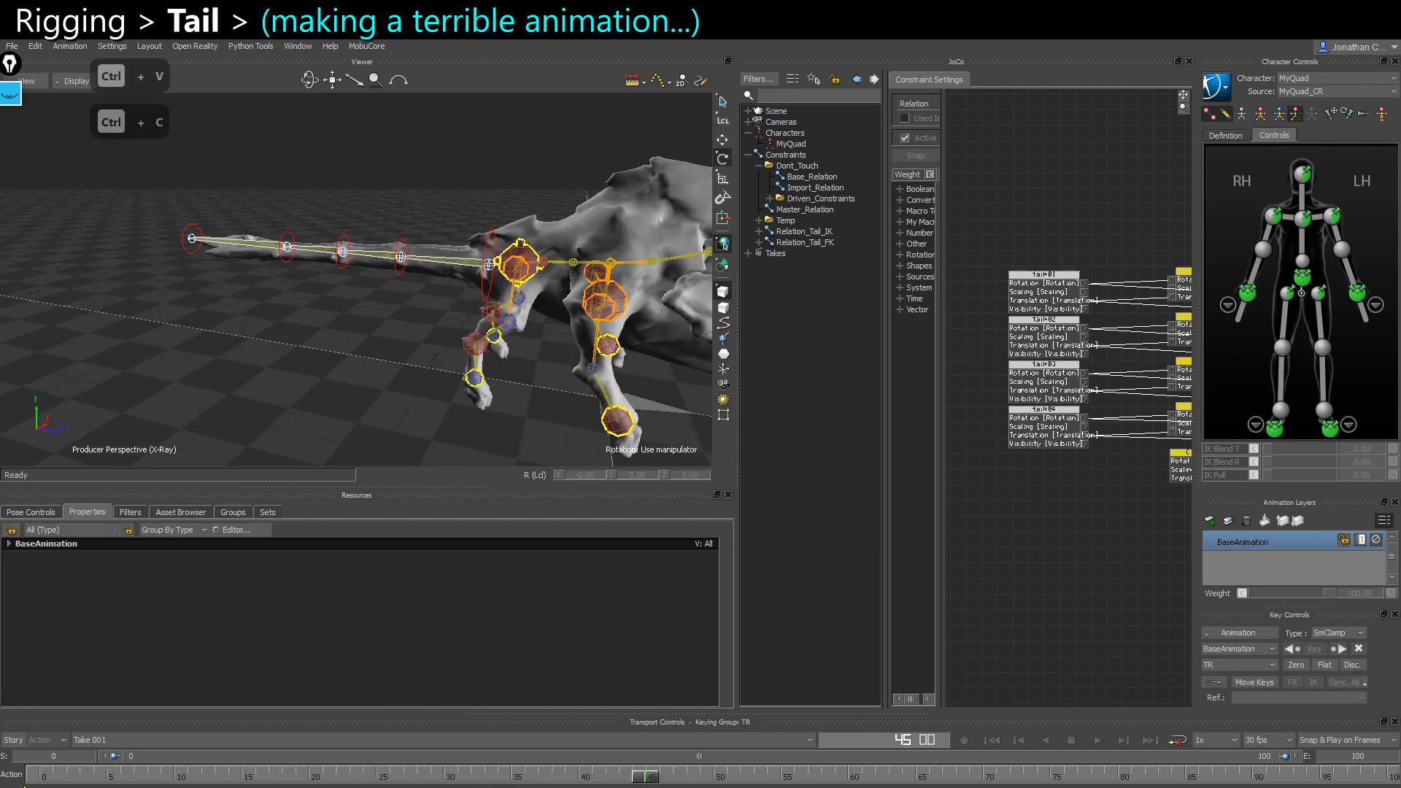
# Select the tail's IK control CTL_Tail_IK_02 and plot the selected body part with all properties
pyautogui.moveTo(25, 782); pyautogui.dragTo(524, 772)
pyautogui.keyDown('alt'); pyautogui.moveTo(431, 383); pyautogui.dragTo(496, 276); pyautogui.keyUp('alt')
pyautogui.doubleClick(481, 267)
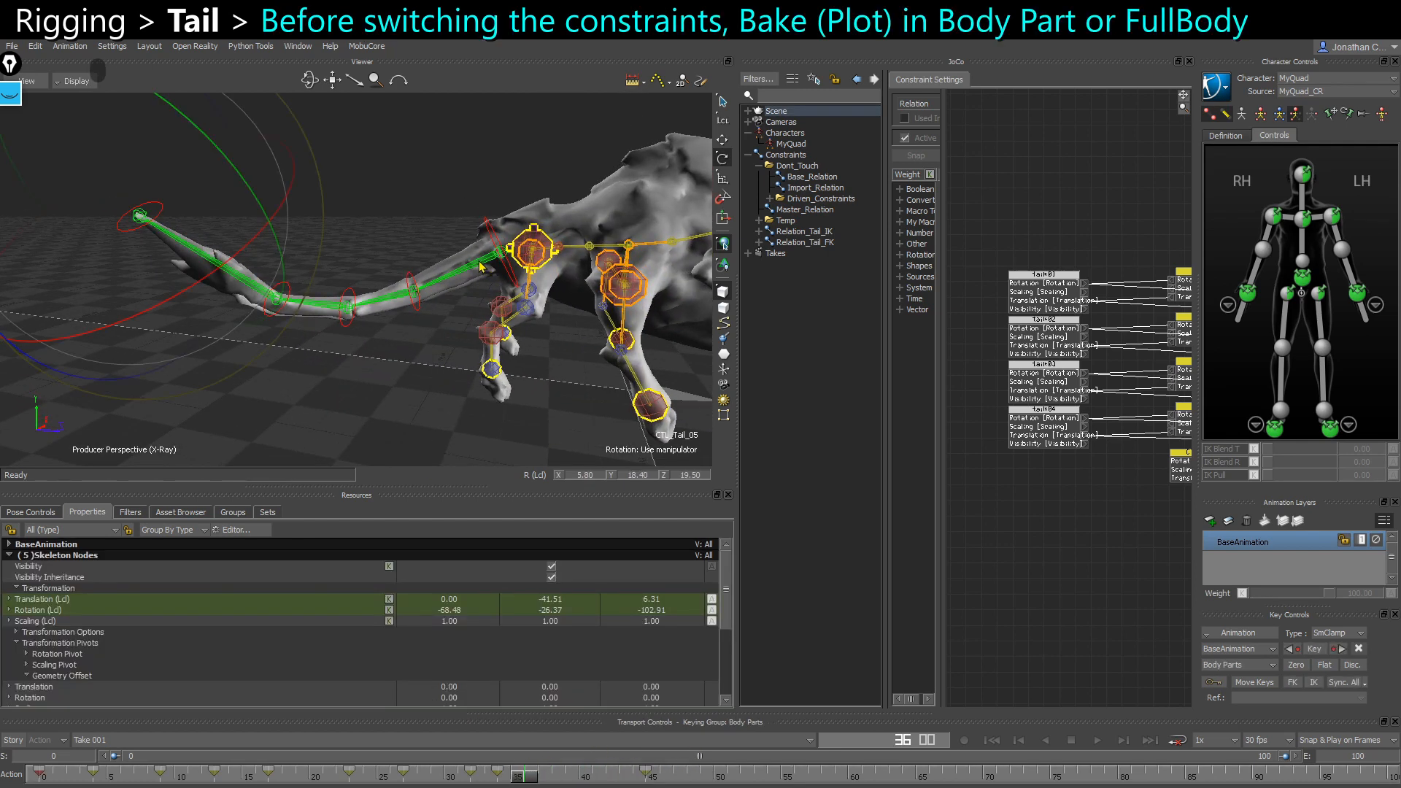
pyautogui.click(414, 294)
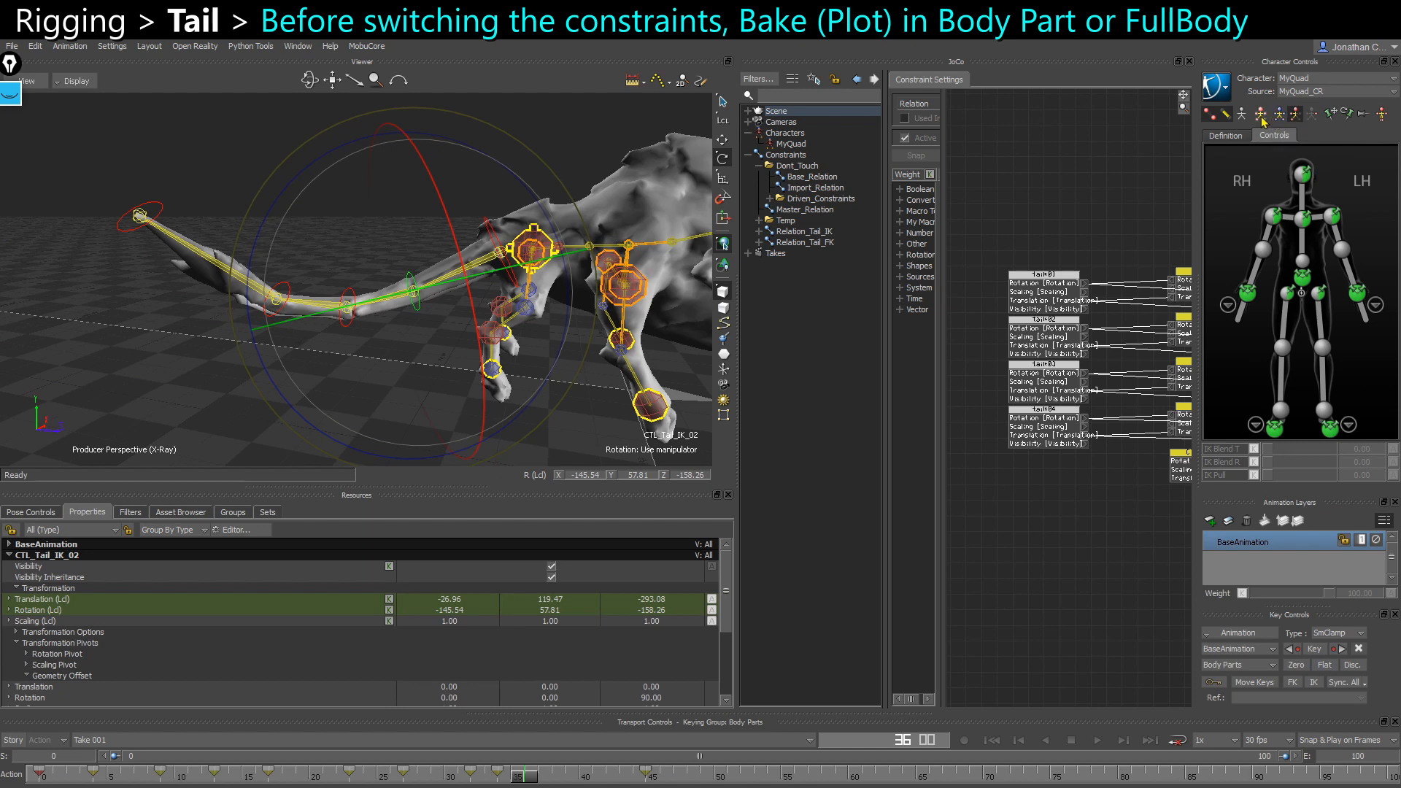
pyautogui.click(1238, 634)
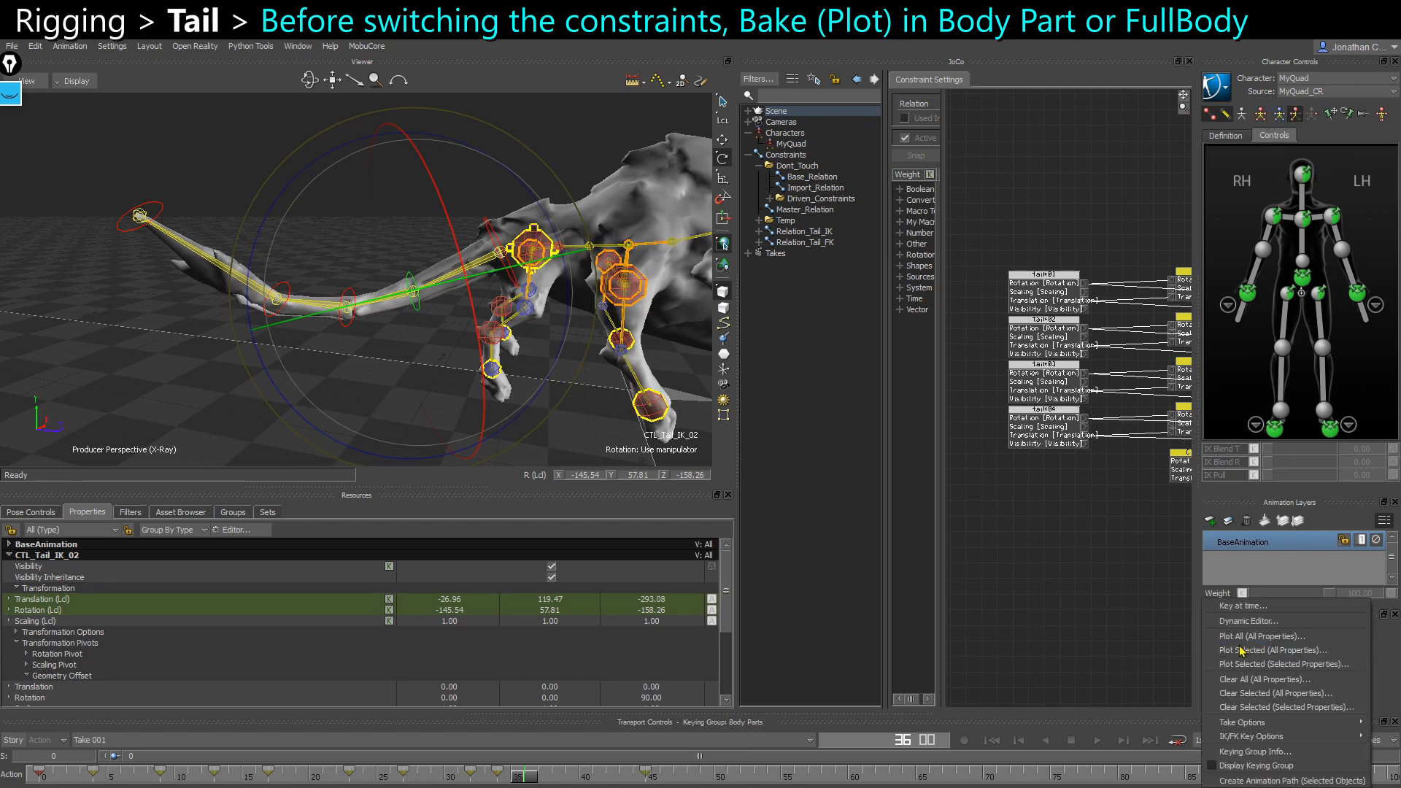
pyautogui.click(1243, 654)
pyautogui.click(727, 568)
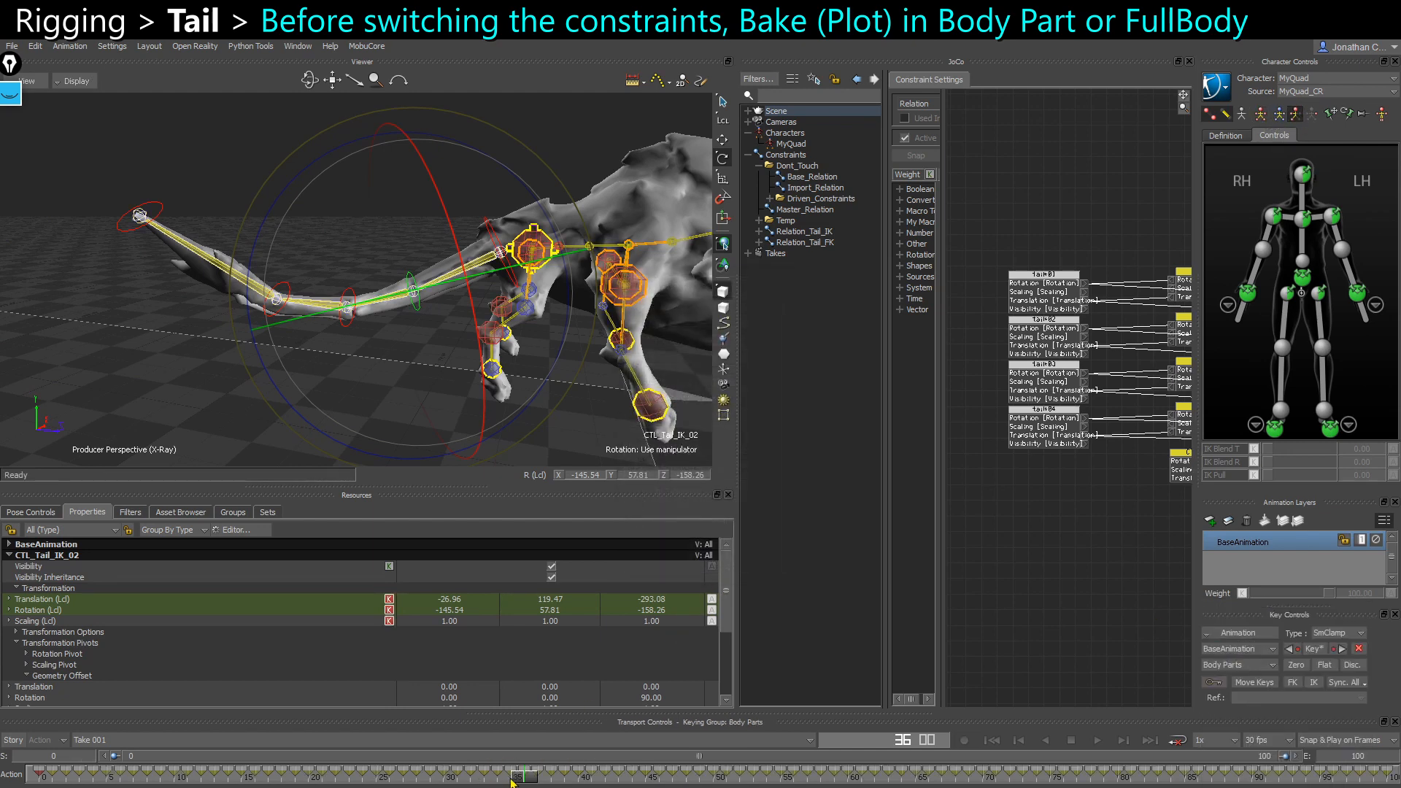
pyautogui.click(100, 298)
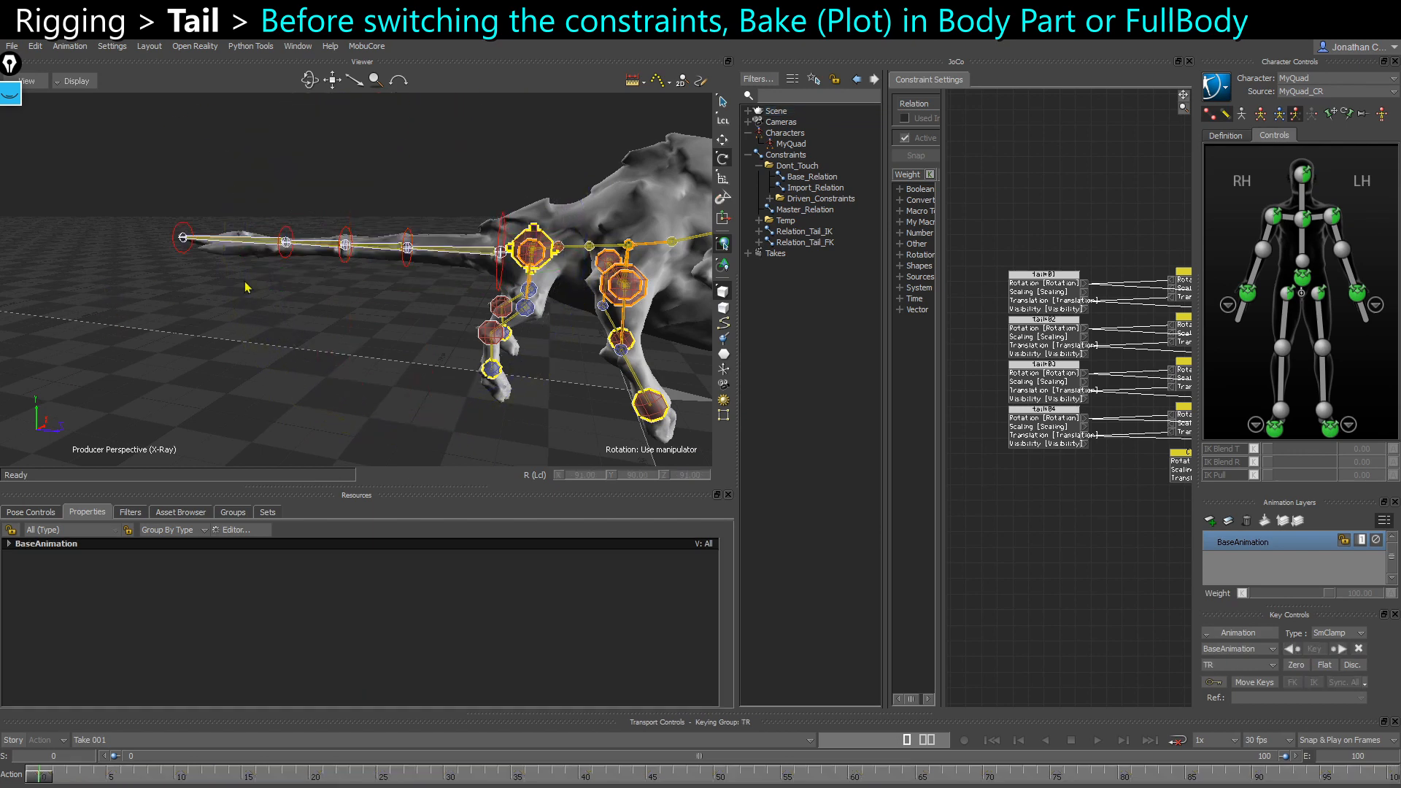
# Select both tail relation constraints, deactivate Relation_Tail_FK and activate Relation_Tail_IK
pyautogui.click(834, 233)
pyautogui.keyDown('ctrl'); pyautogui.click(810, 242); pyautogui.keyUp('ctrl')
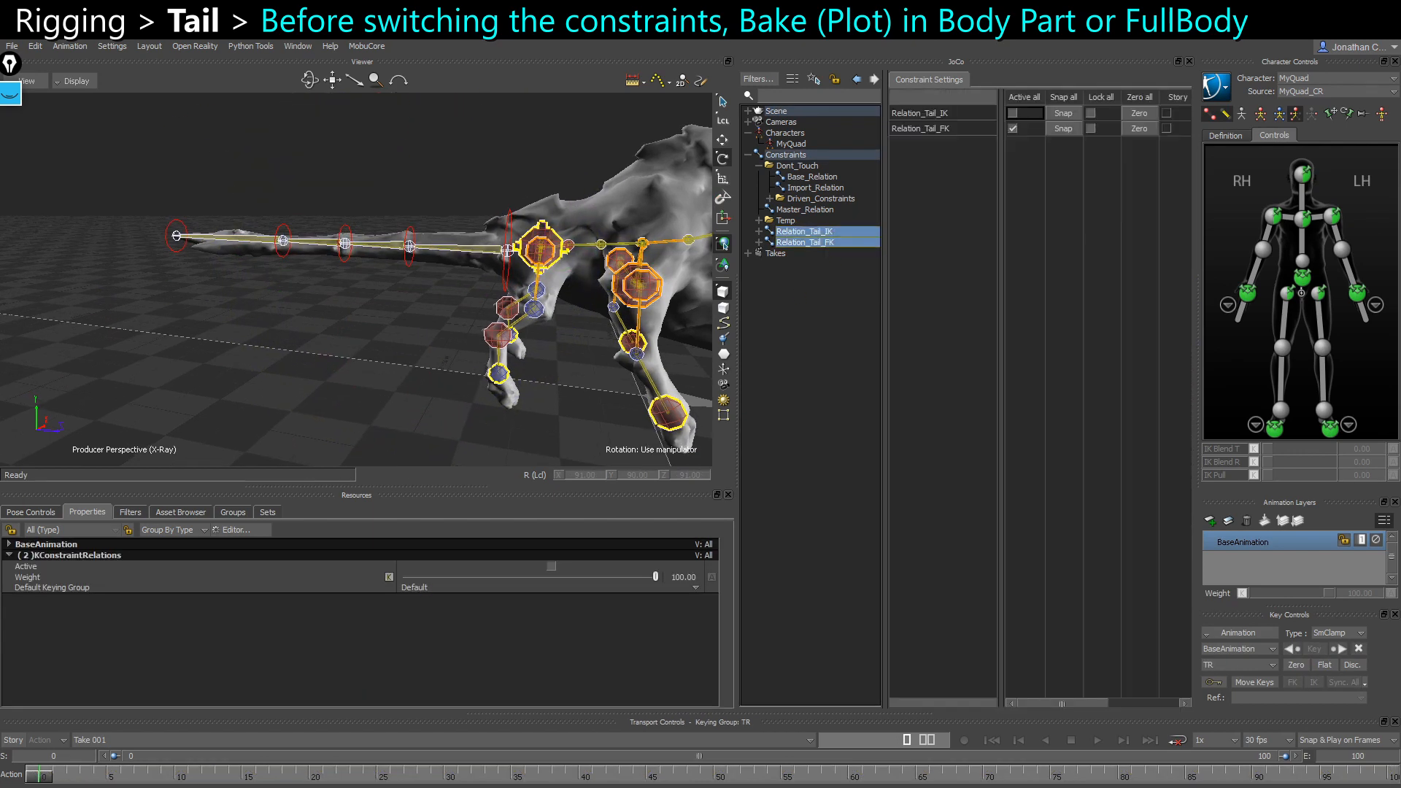
pyautogui.click(168, 775)
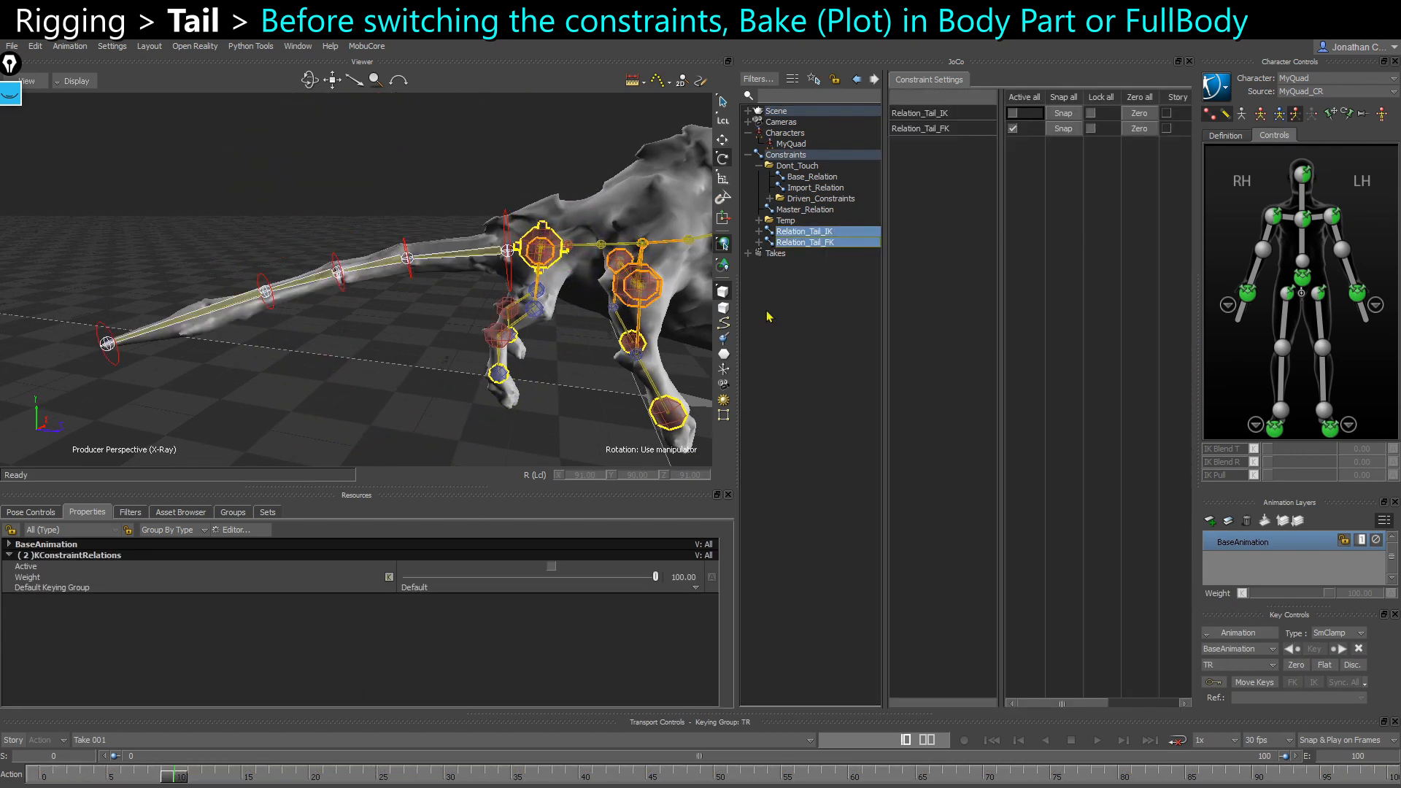
pyautogui.click(1013, 129)
pyautogui.click(1014, 113)
pyautogui.scroll(1, 328, 338)
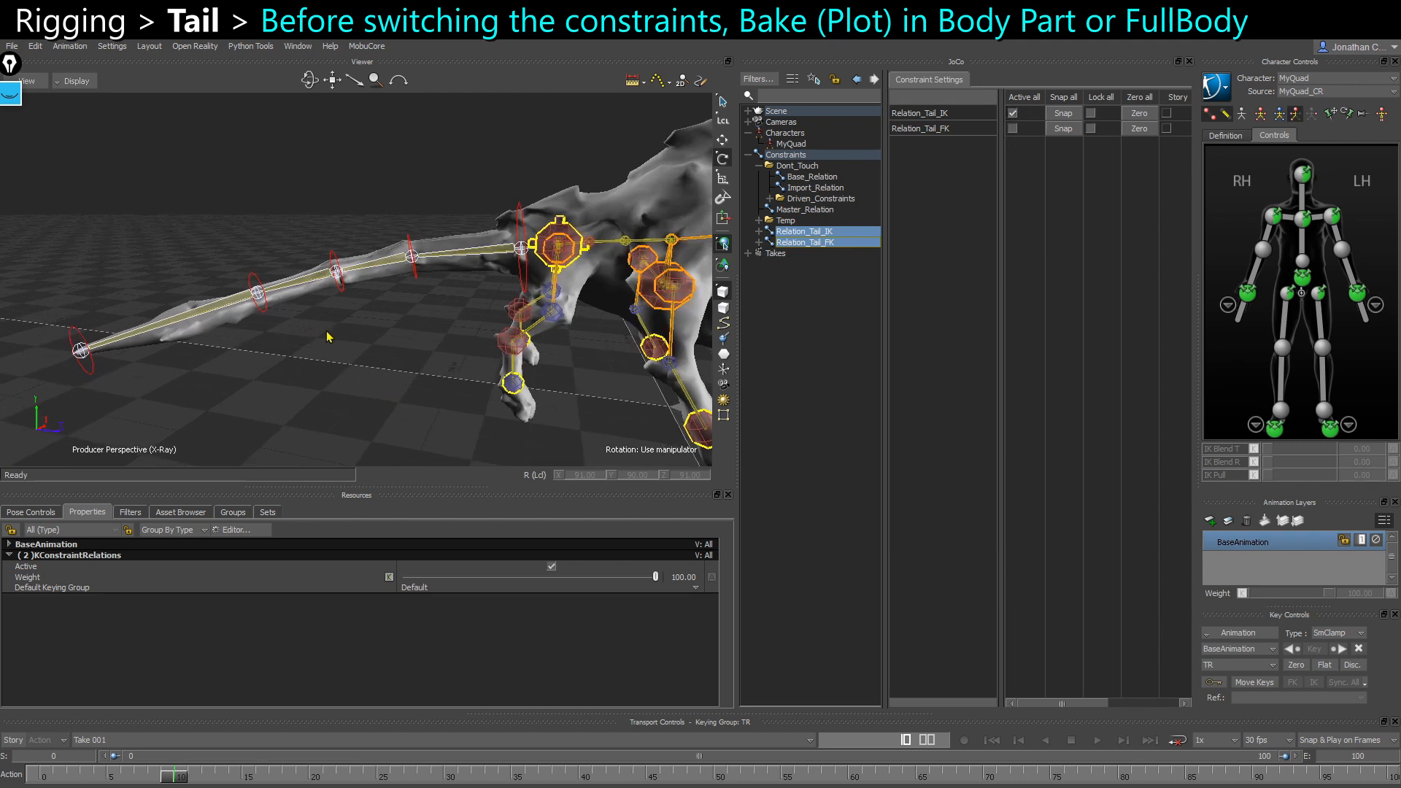
# Try moving the CTL_Tail_IK_03 control in the middle of the tail and undo it
pyautogui.click(349, 292)
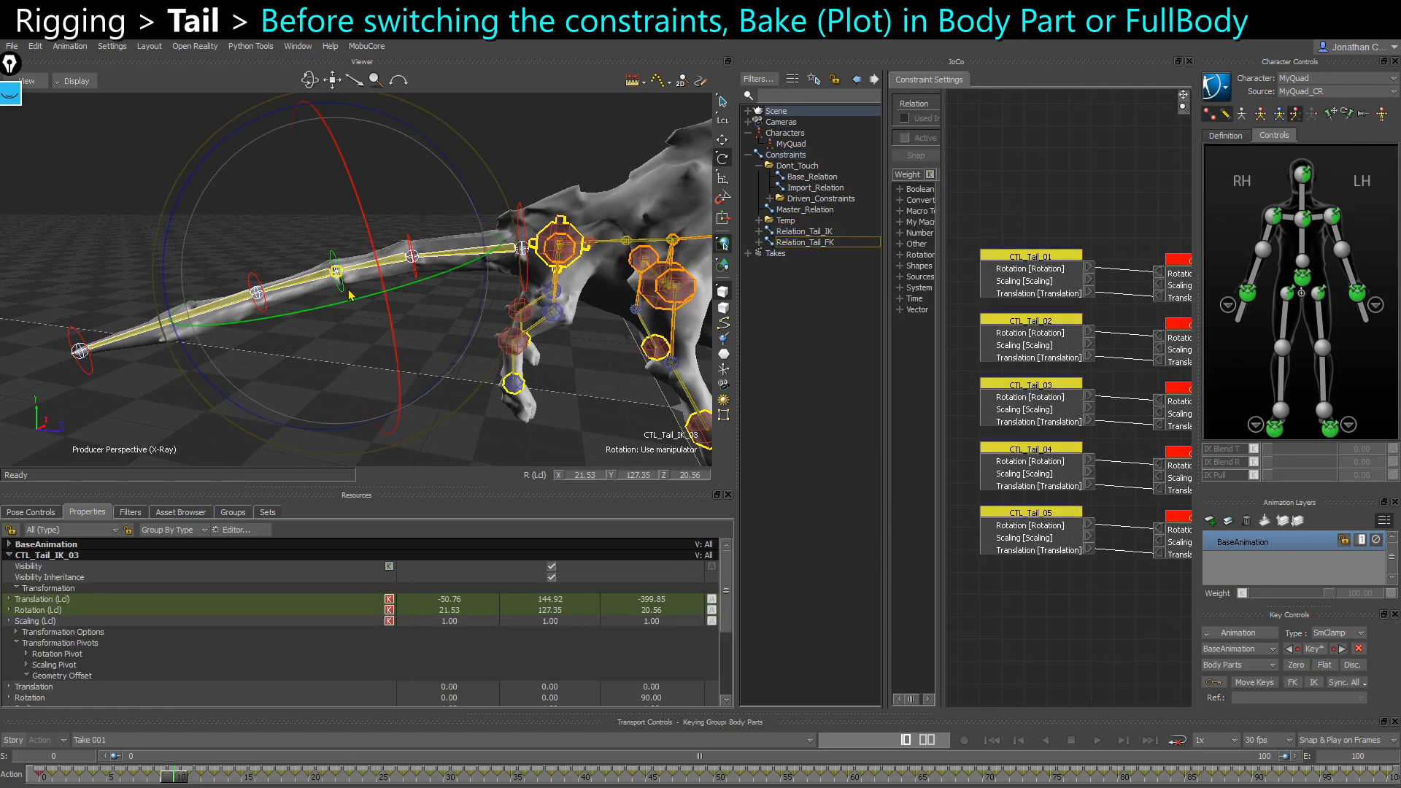
pyautogui.press('w')
pyautogui.moveTo(330, 262); pyautogui.dragTo(308, 241)
pyautogui.hotkey('ctrl', 'z')
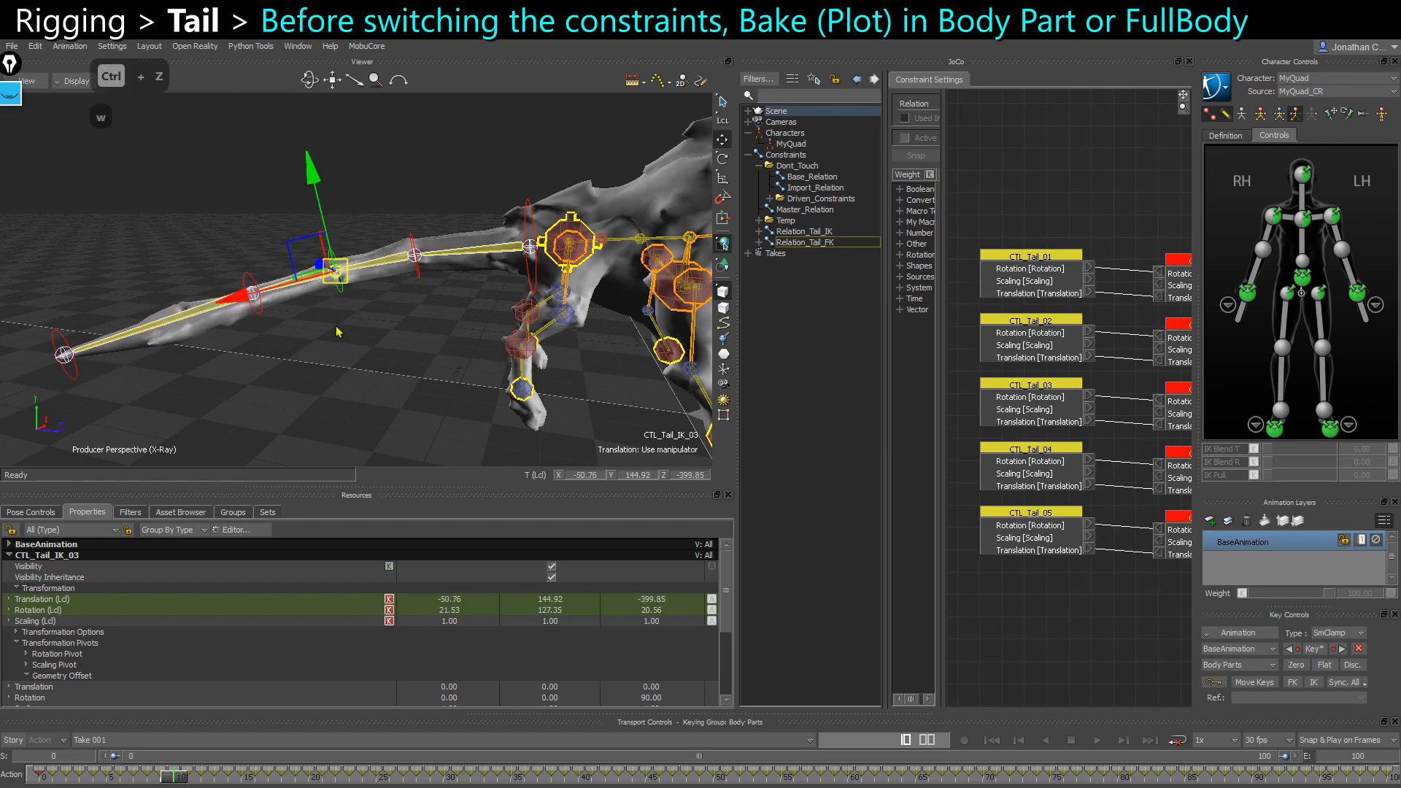
# Bring up the FCurves editor and frame the Translation and Rotation curves of CTL_Tail_IK_03
pyautogui.keyDown('alt'); pyautogui.moveTo(338, 332); pyautogui.dragTo(350, 312); pyautogui.keyUp('alt')
pyautogui.moveTo(178, 781); pyautogui.dragTo(405, 775)
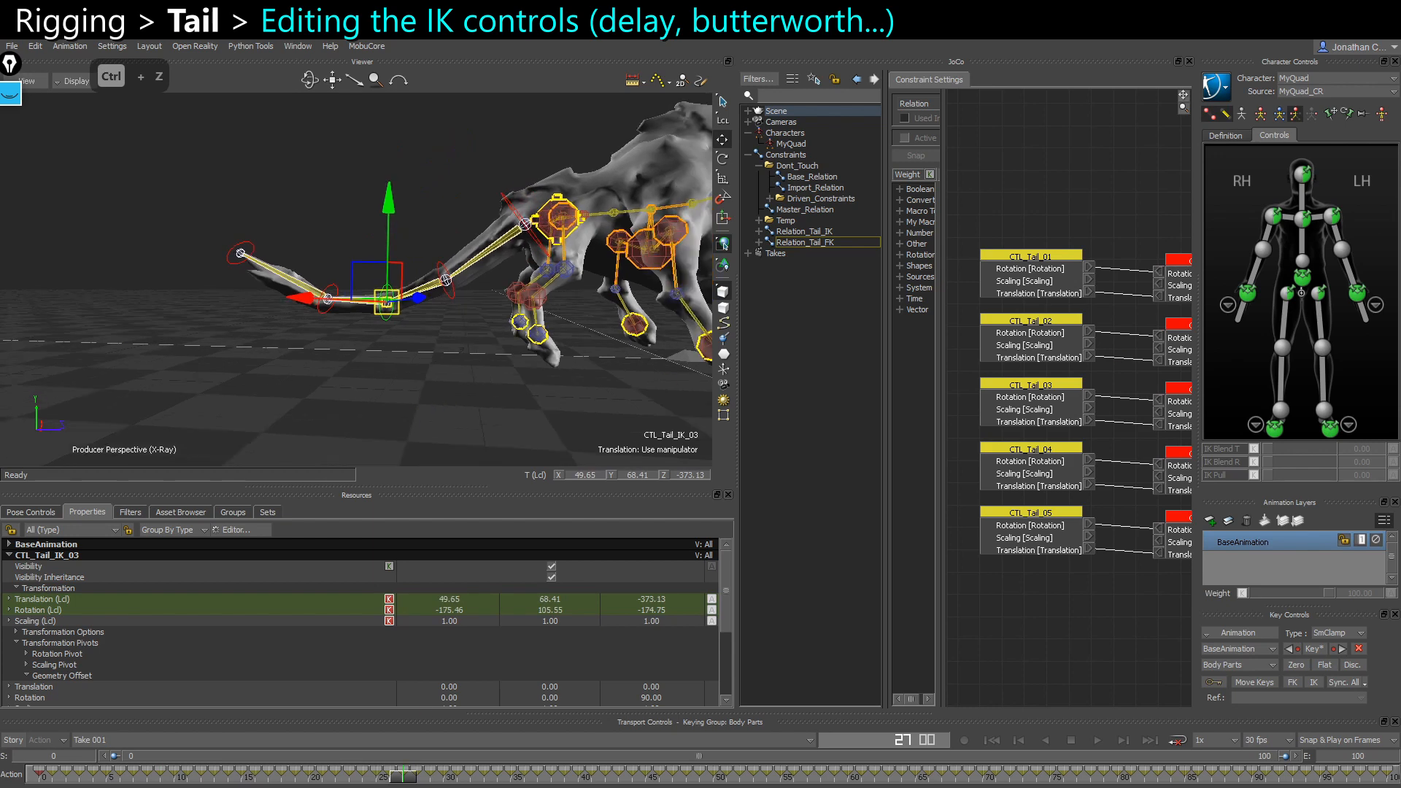
pyautogui.moveTo(1397, 358); pyautogui.dragTo(891, 313)
pyautogui.click(780, 466)
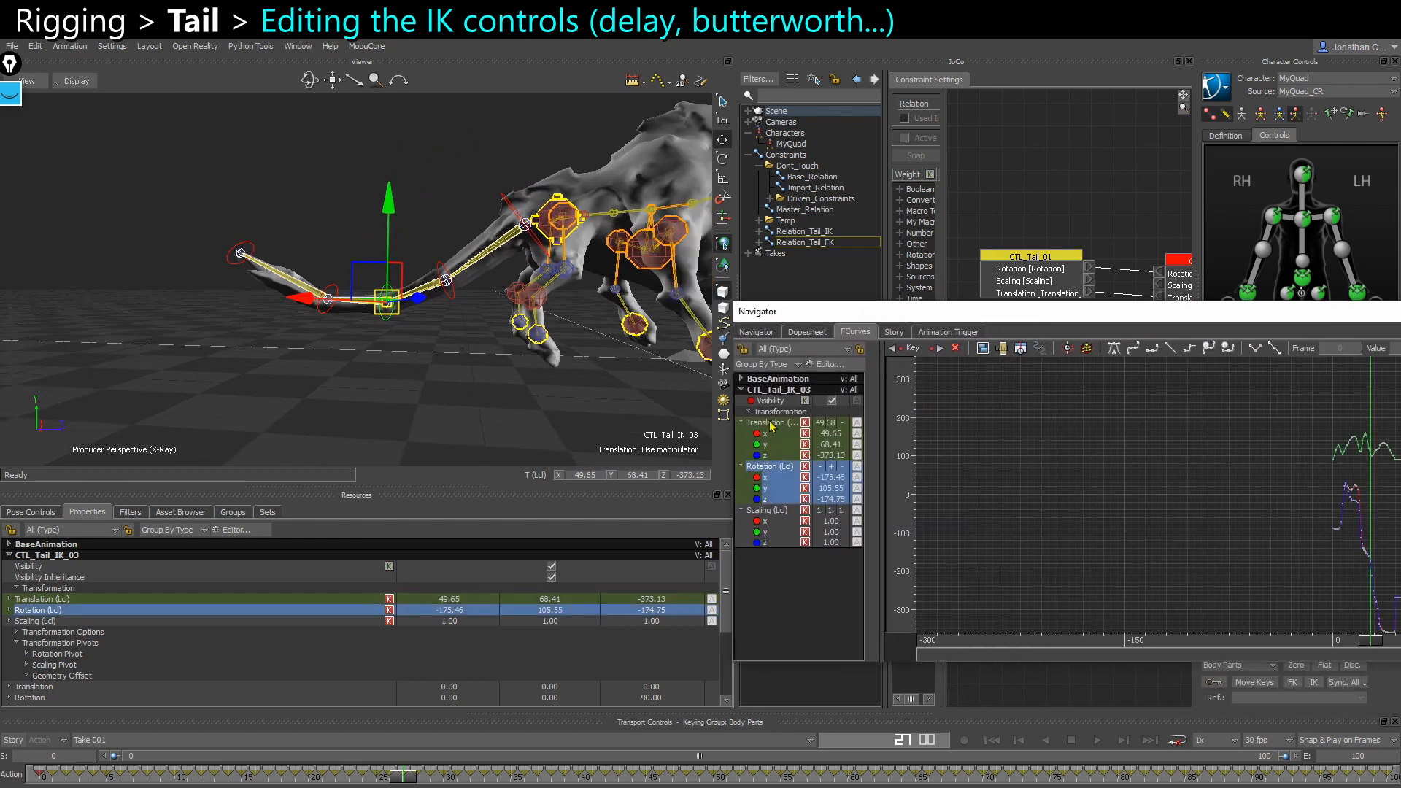
pyautogui.click(773, 416)
pyautogui.keyDown('ctrl'); pyautogui.click(773, 422); pyautogui.keyUp('ctrl')
pyautogui.press('a')
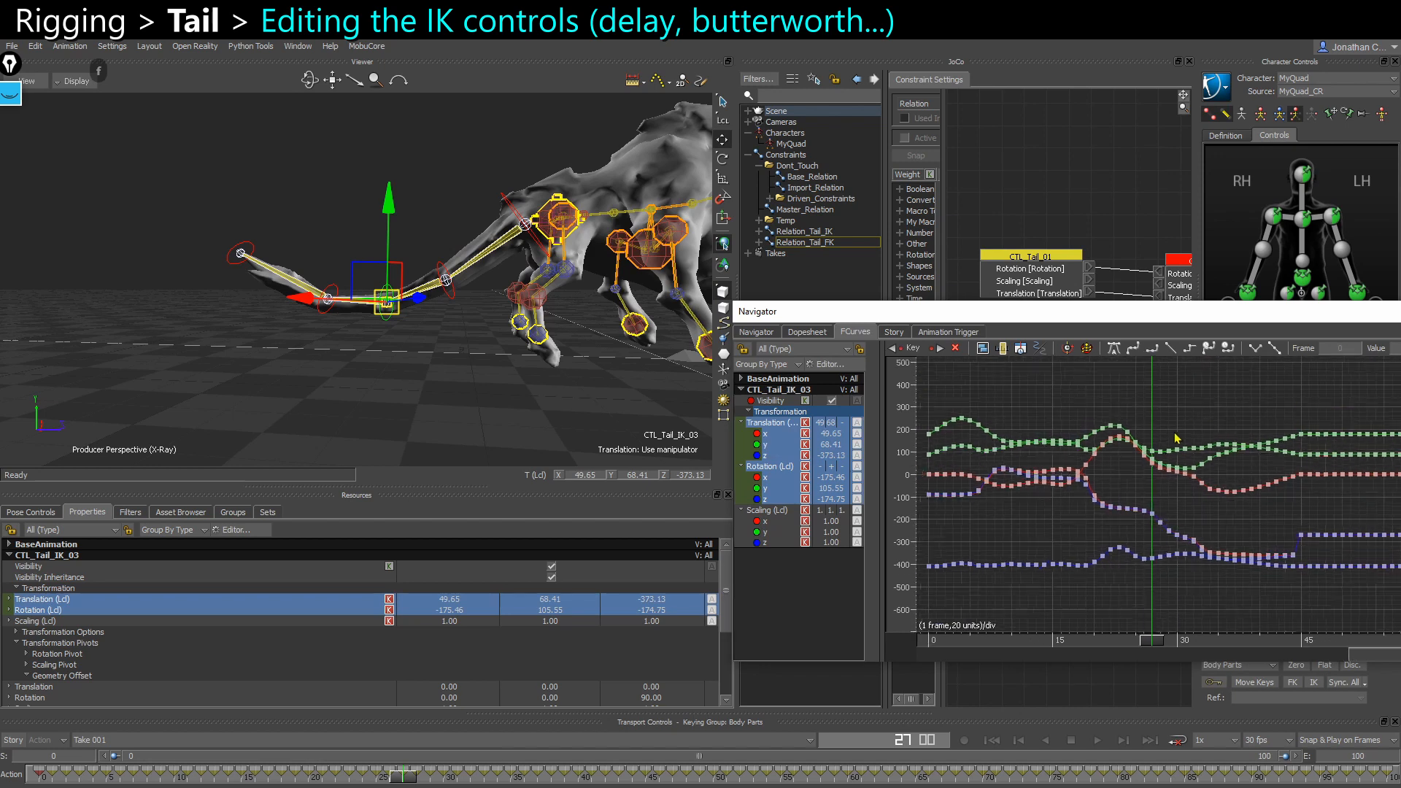
# Add CTL_Tail_IK_04 and CTL_Tail_IK_05 to the selection and show the Translation and Rotation curves of all three controls
pyautogui.keyDown('shift'); pyautogui.click(329, 300); pyautogui.keyUp('shift')
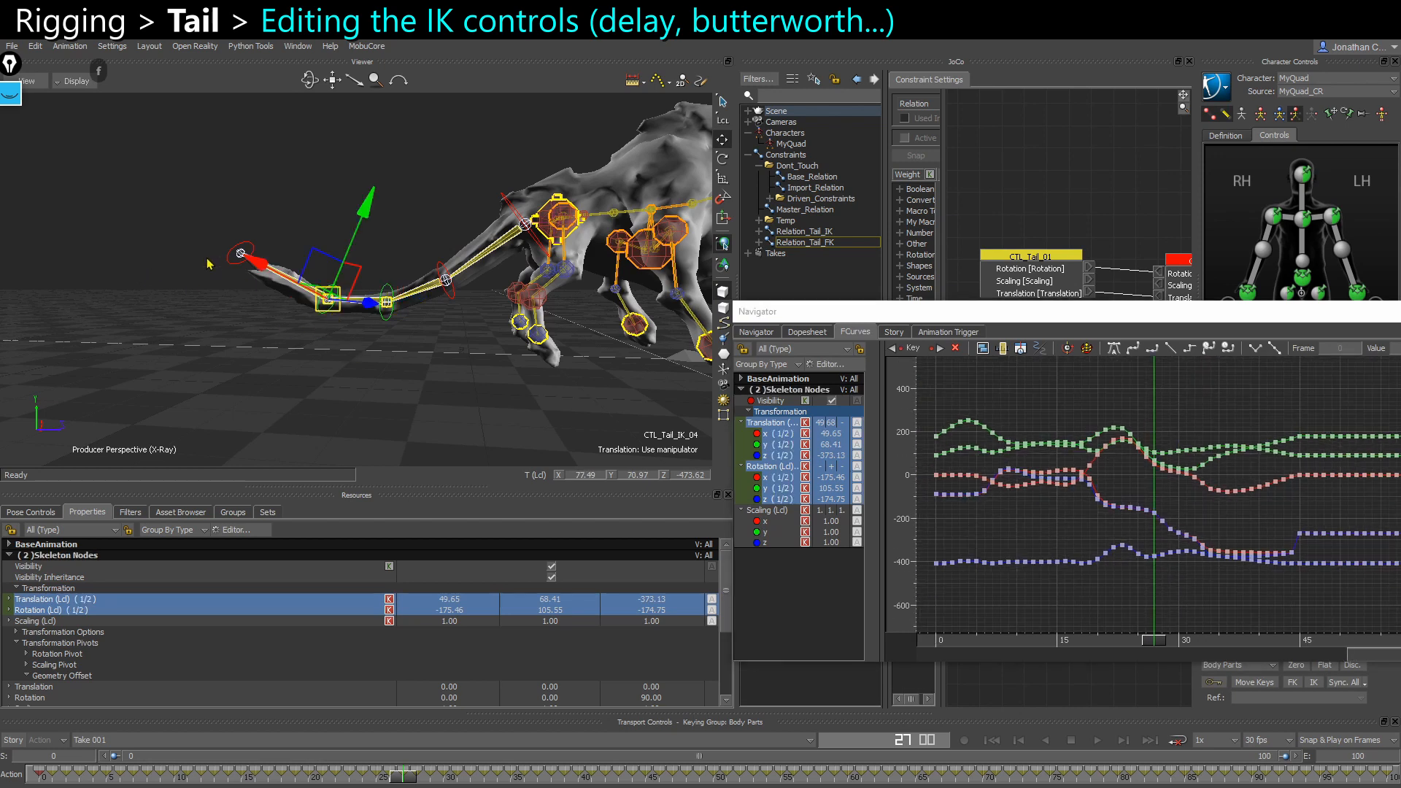
pyautogui.keyDown('shift'); pyautogui.click(240, 252); pyautogui.keyUp('shift')
pyautogui.press('a')
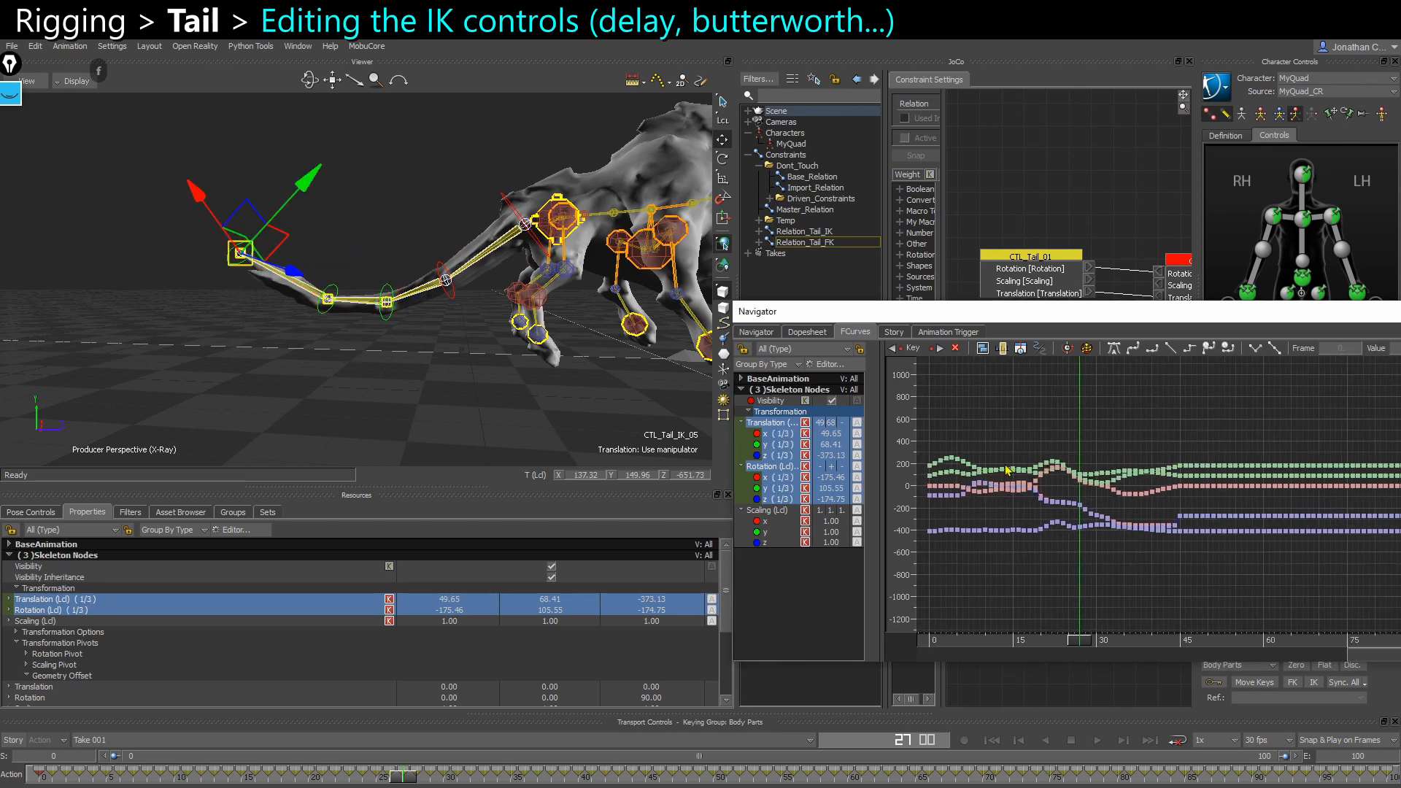
pyautogui.click(777, 424)
pyautogui.keyDown('ctrl'); pyautogui.click(787, 464); pyautogui.keyUp('ctrl')
# Select all the displayed keys and shift and stretch them in time to delay the three tail IK controls
pyautogui.keyDown('ctrl'); pyautogui.moveTo(1007, 387); pyautogui.dragTo(1400, 565); pyautogui.keyUp('ctrl')
pyautogui.moveTo(1133, 645); pyautogui.dragTo(1137, 644)
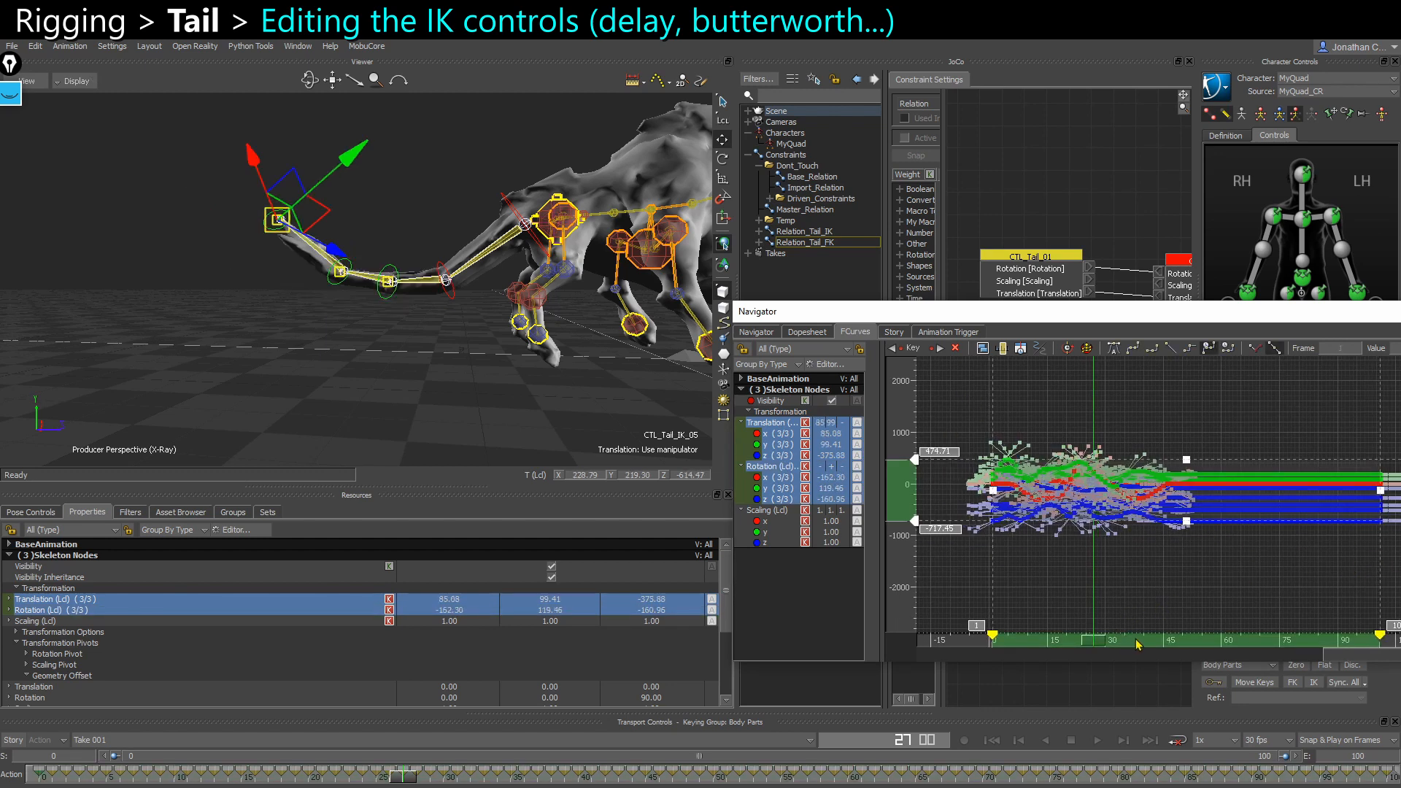
pyautogui.moveTo(1380, 491); pyautogui.dragTo(1397, 494)
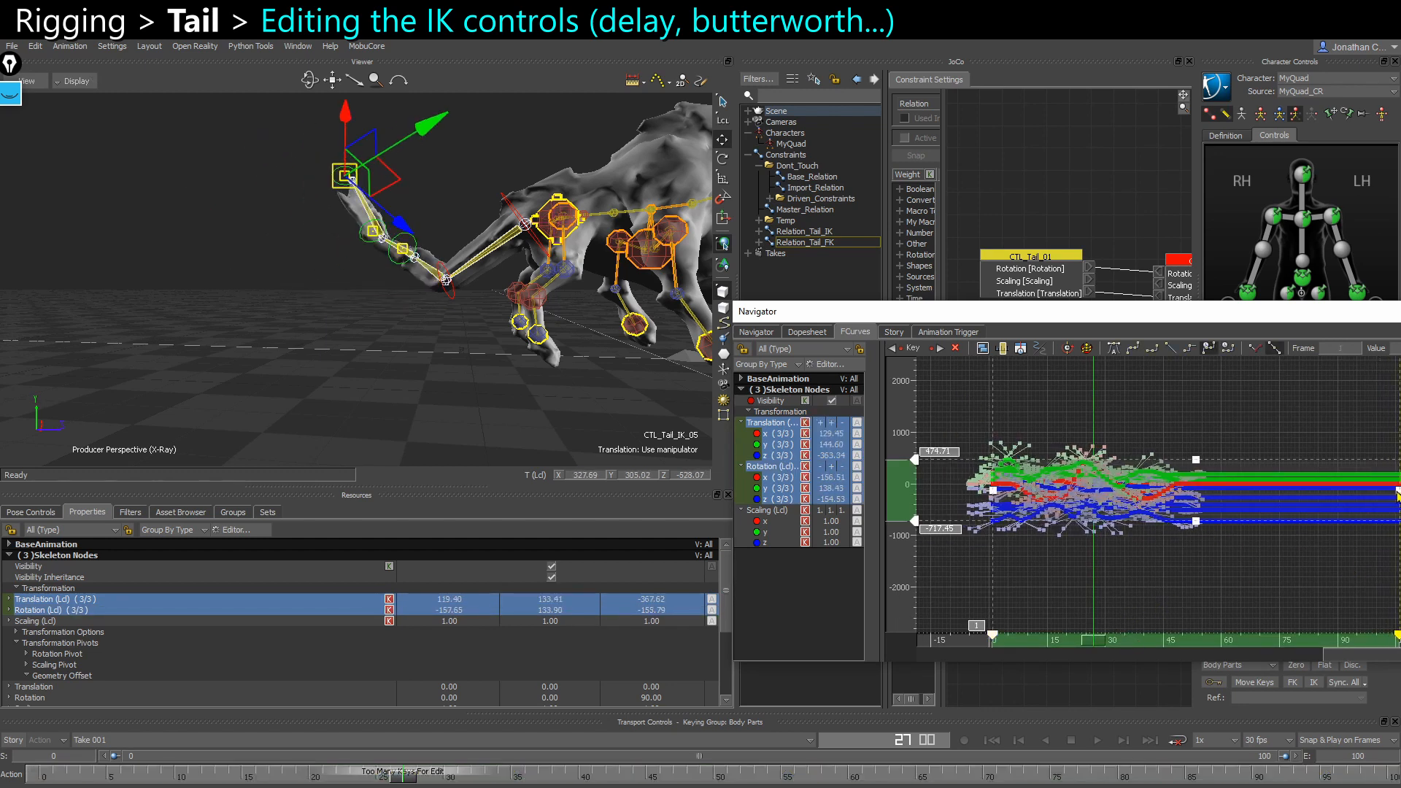
pyautogui.hotkey('ctrl', 'space')
pyautogui.hotkey('ctrl', 'space')
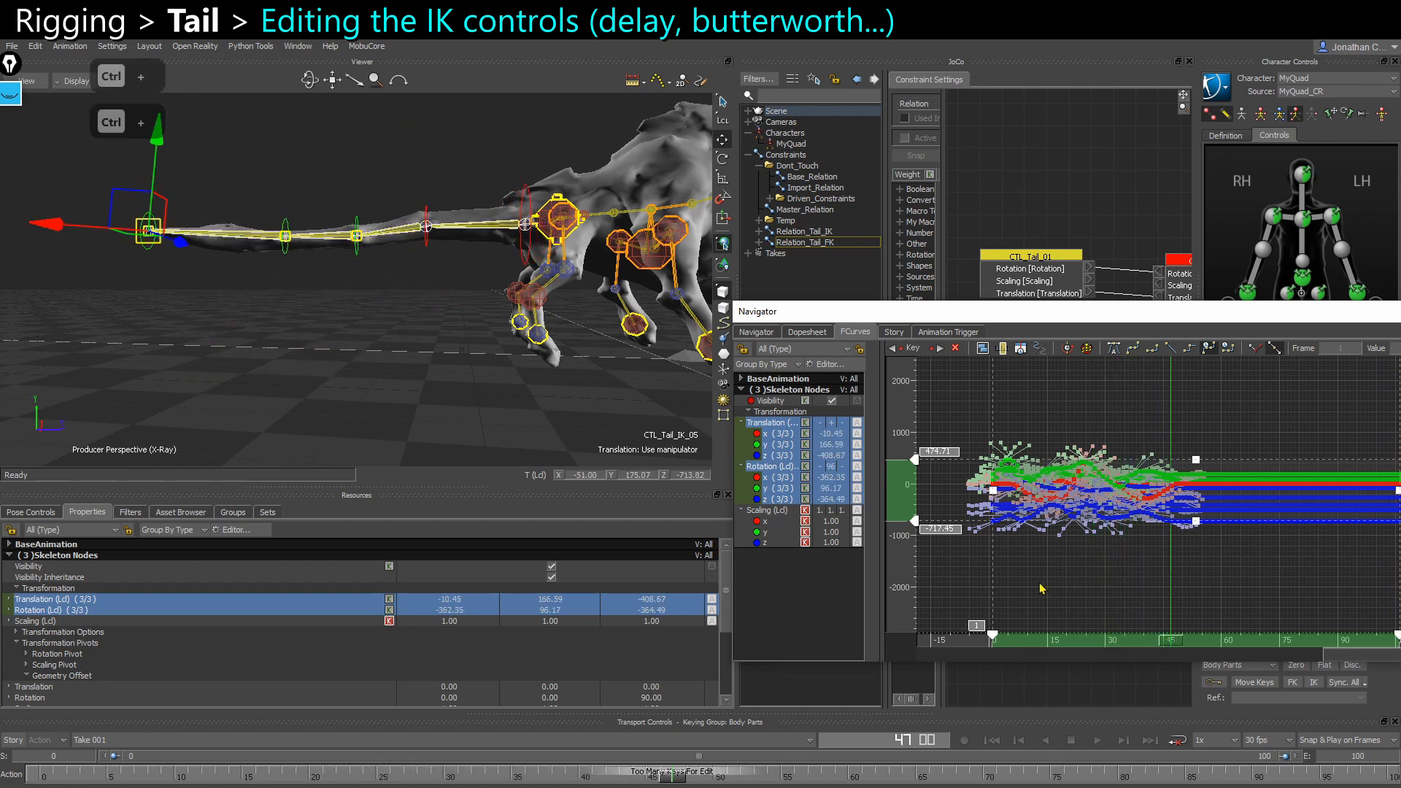
pyautogui.moveTo(994, 491); pyautogui.dragTo(989, 489)
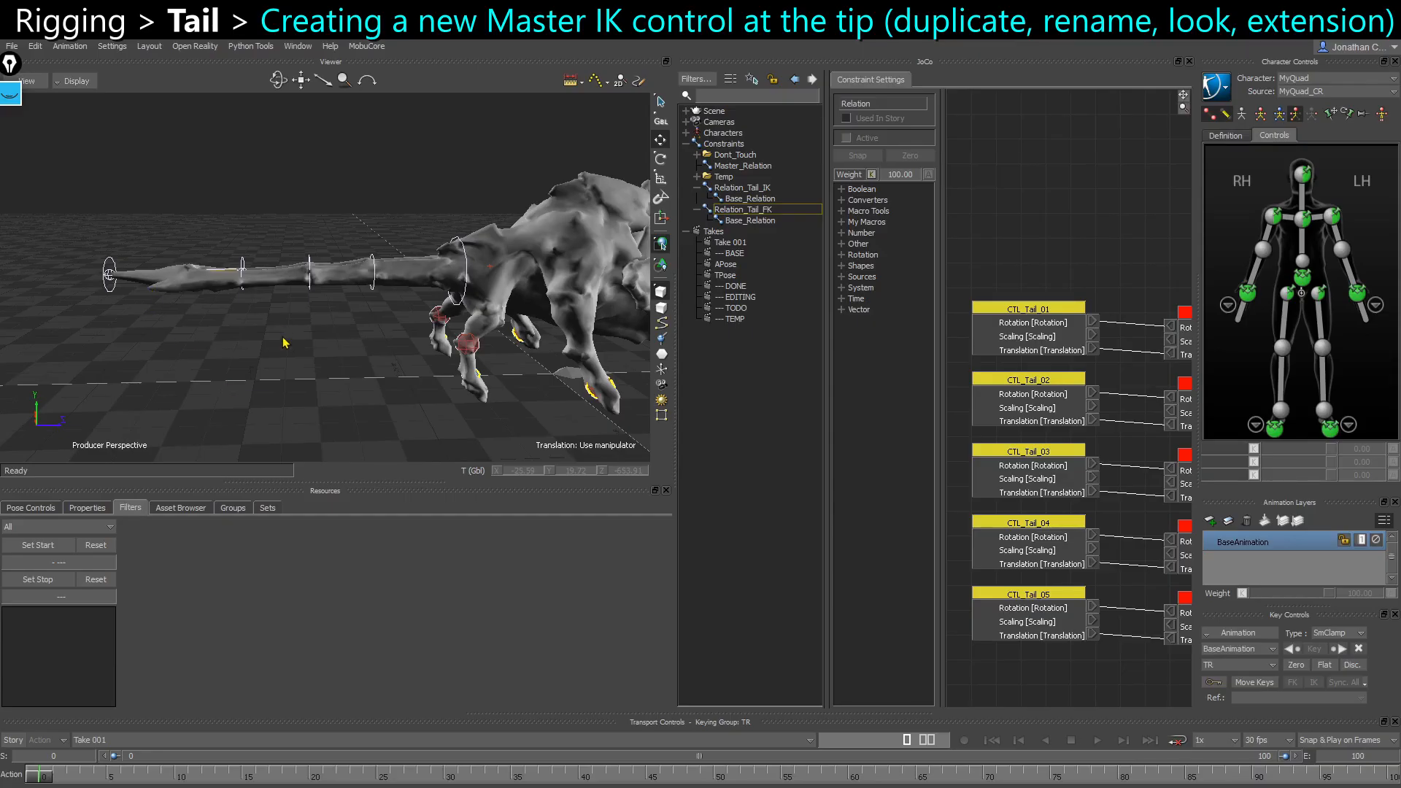
# Duplicate the CTL_Tail_IK_05 control at the tail tip and show the copy in the schematic view
pyautogui.keyDown('shift'); pyautogui.moveTo(129, 317); pyautogui.dragTo(142, 349); pyautogui.keyUp('shift')
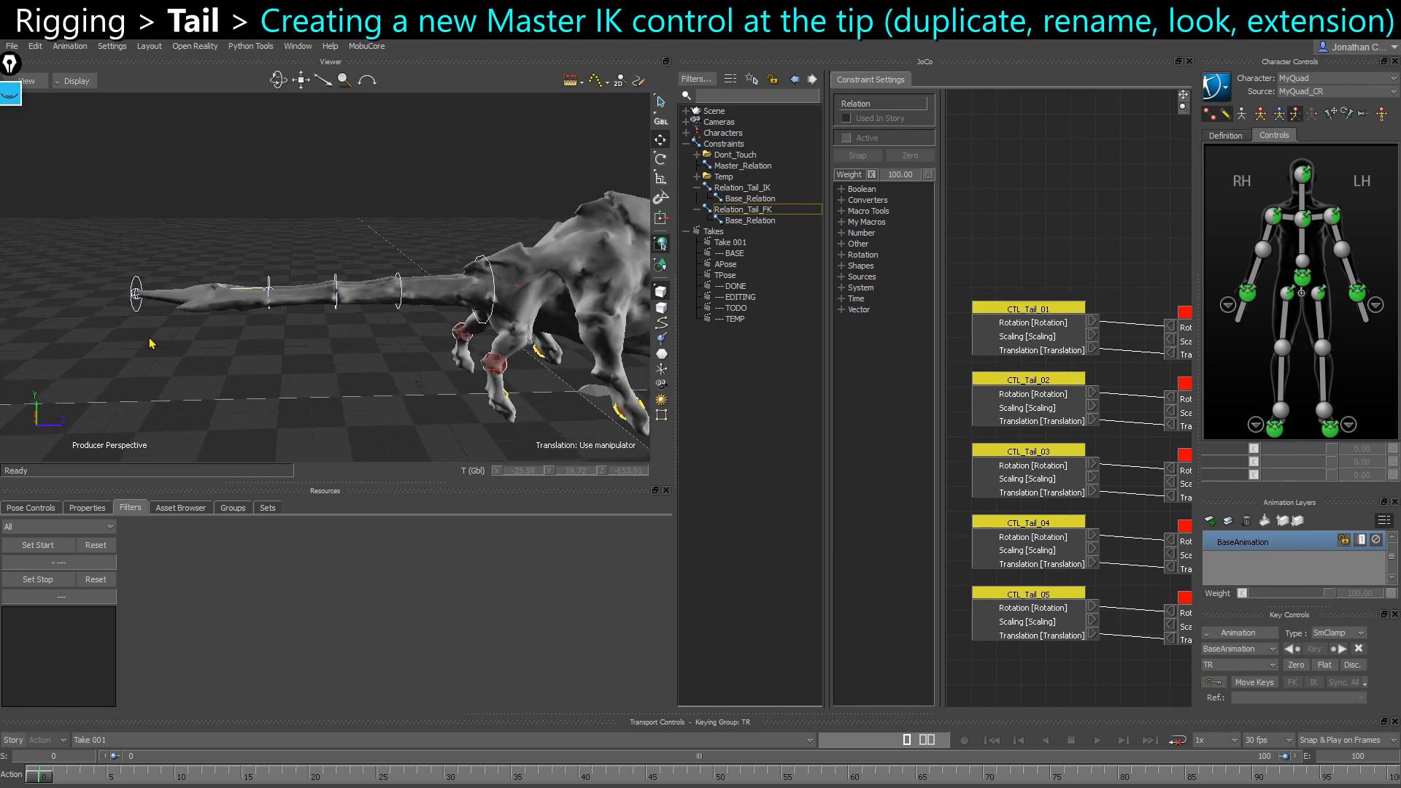
pyautogui.click(106, 290)
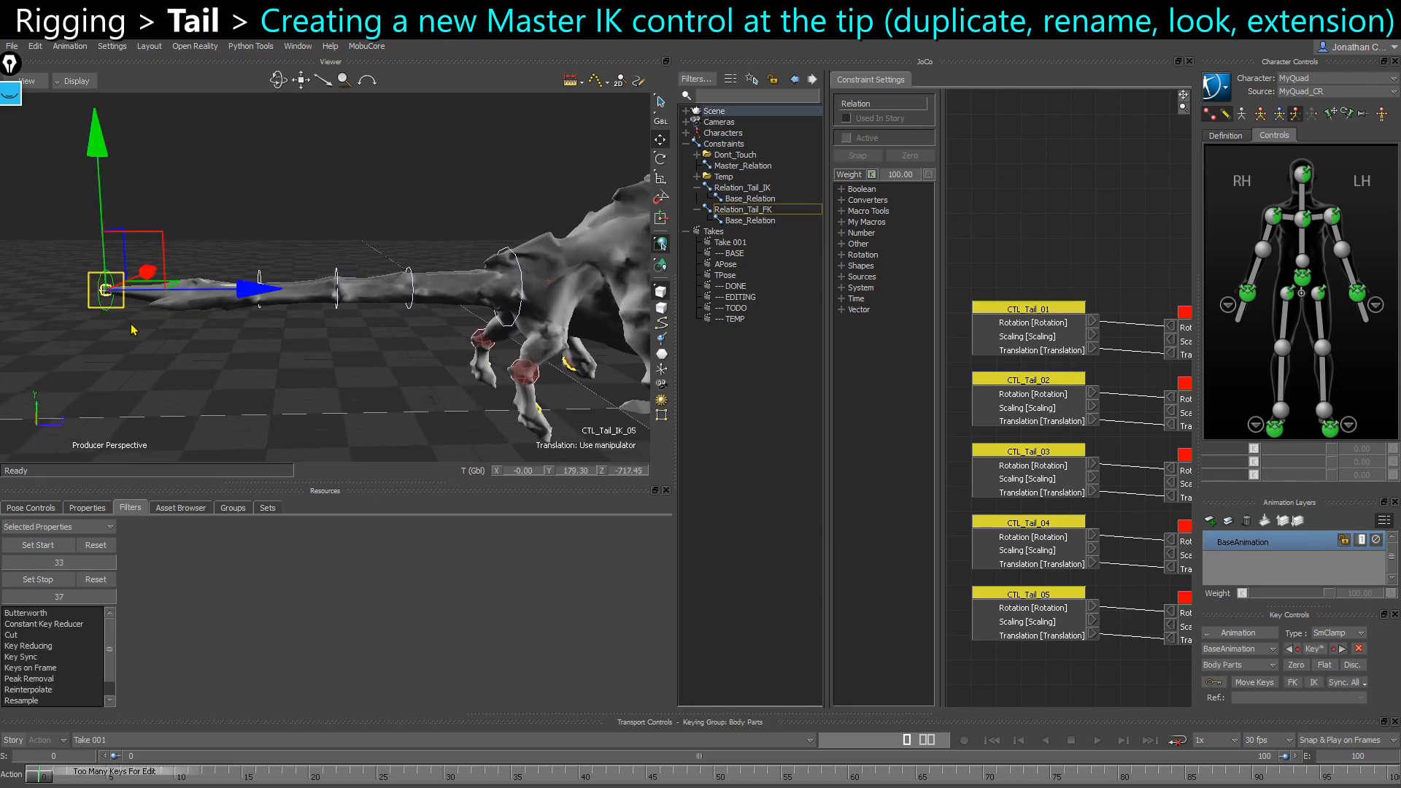
pyautogui.click(141, 401)
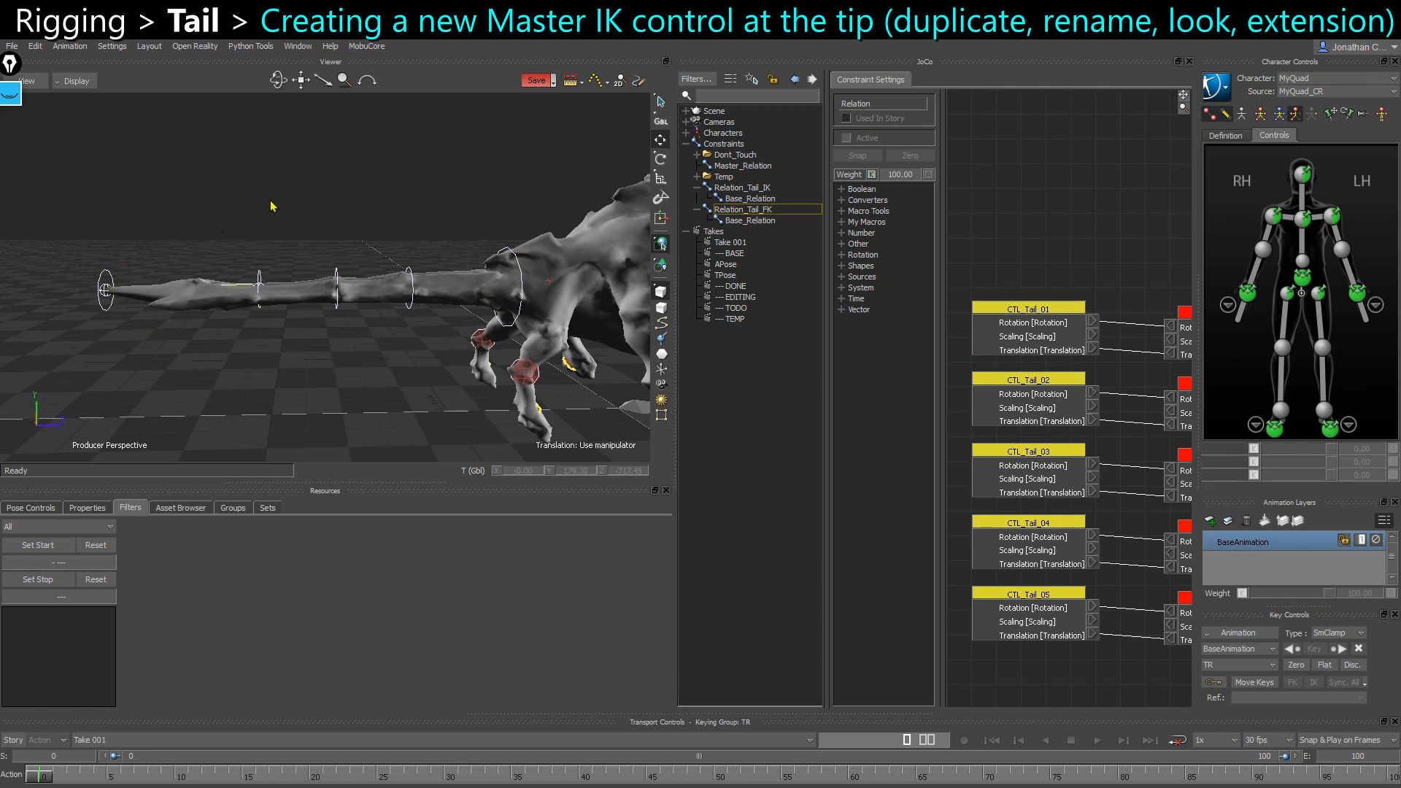
pyautogui.click(106, 290)
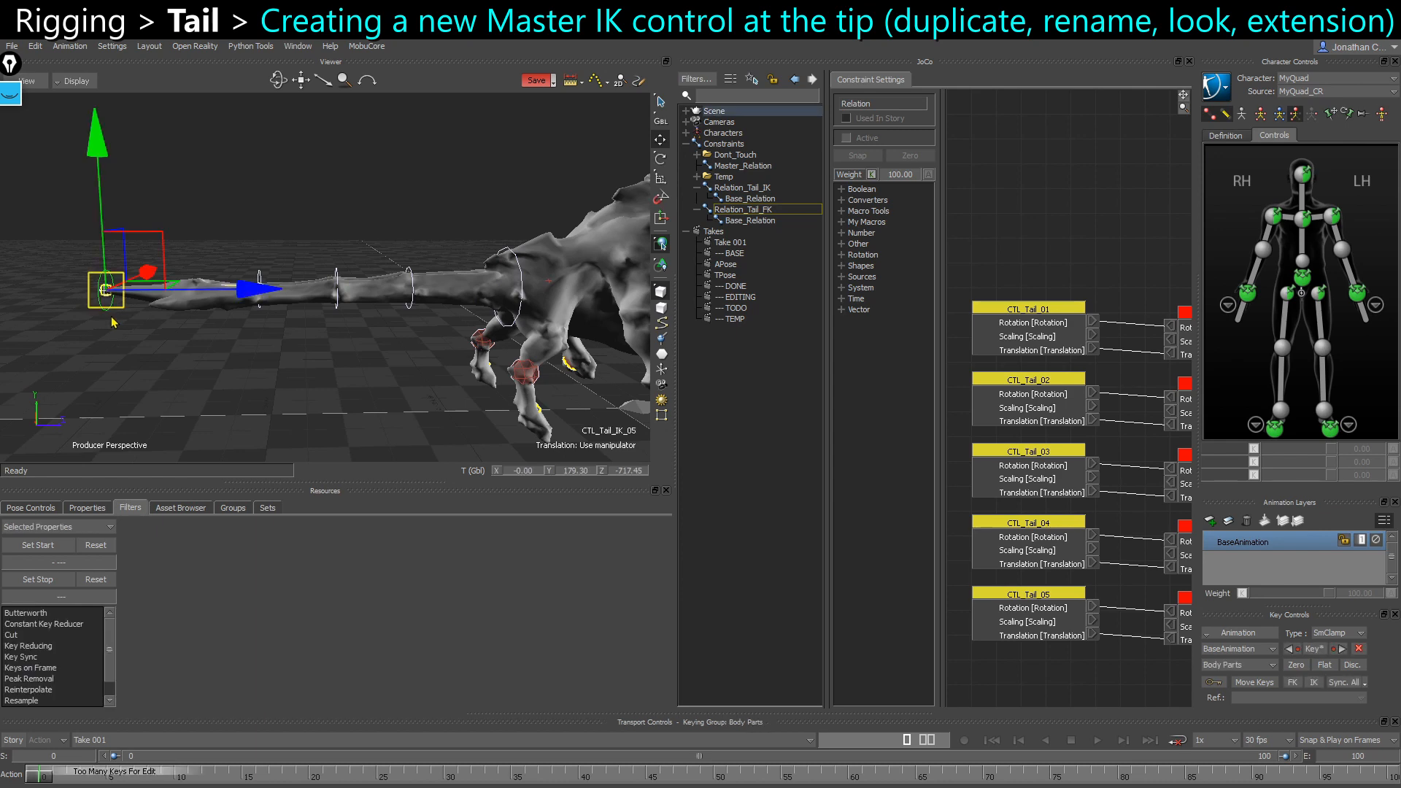
pyautogui.keyDown('ctrl'); pyautogui.keyDown('shift'); pyautogui.moveTo(124, 348); pyautogui.dragTo(218, 376); pyautogui.keyUp('shift'); pyautogui.keyUp('ctrl')
pyautogui.hotkey('ctrl', 'v')
pyautogui.hotkey('ctrl', 'w')
pyautogui.press('f')
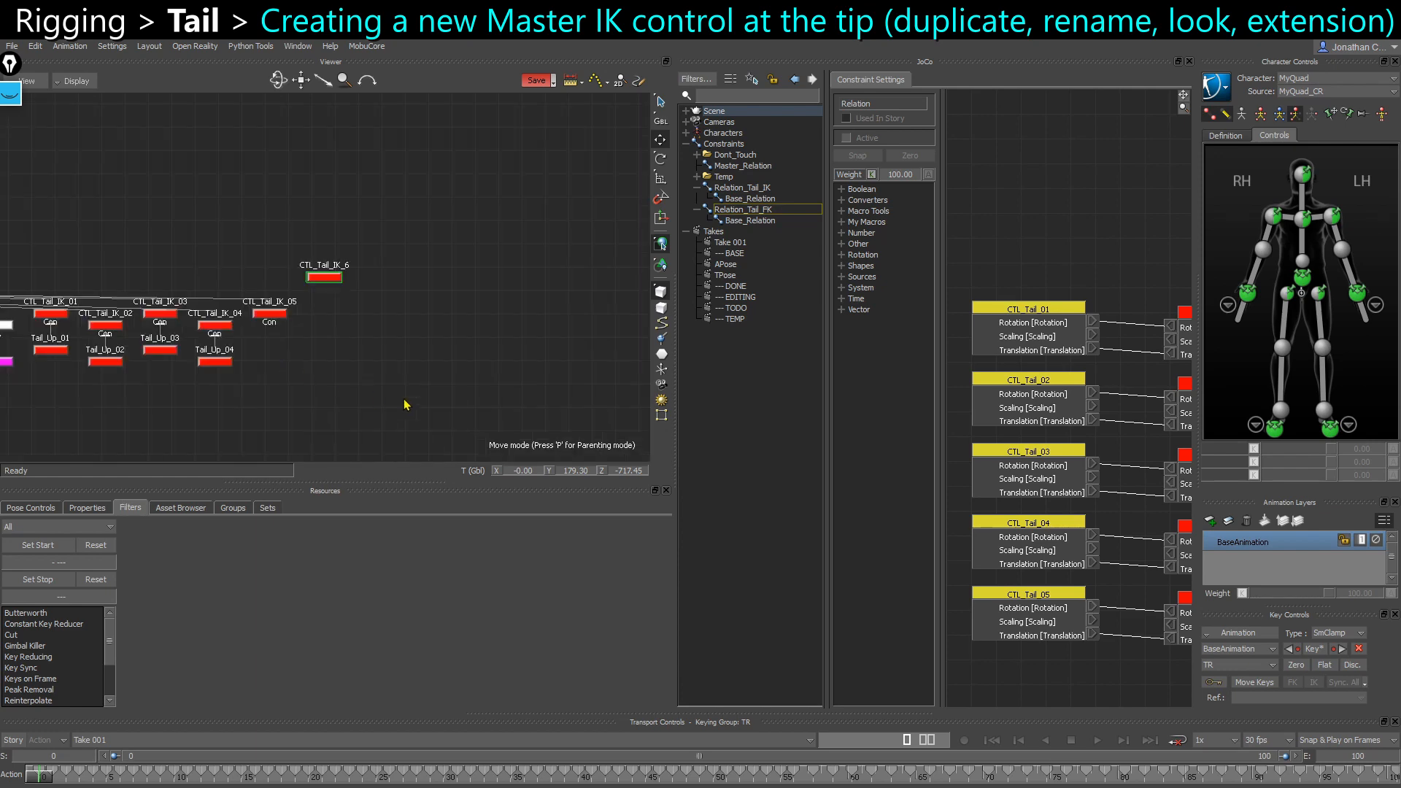
# Rename the duplicated control as CTL_Tail_Master
pyautogui.scroll(2, 338, 291)
pyautogui.rightClick(302, 284)
pyautogui.click(340, 388)
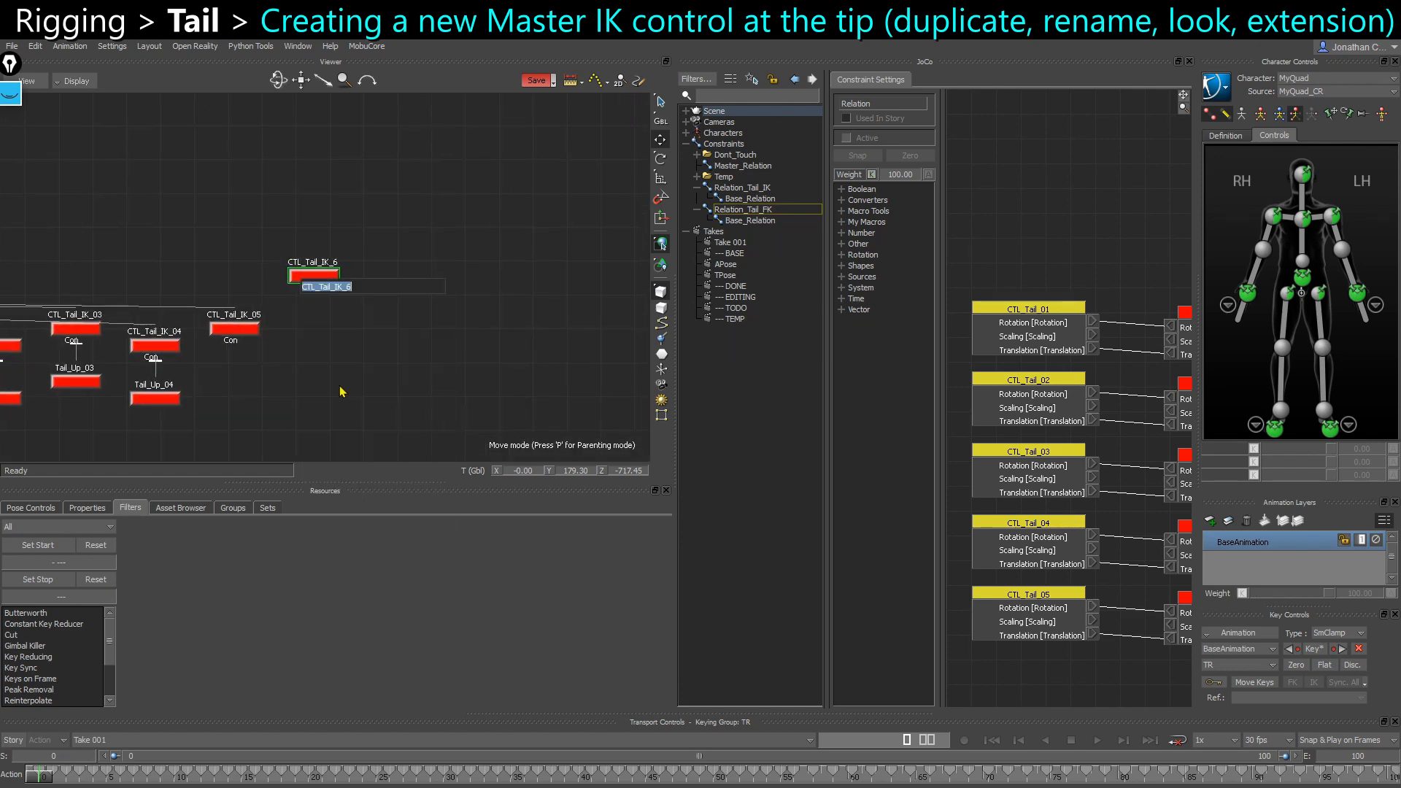
pyautogui.write('C')
pyautogui.press('Return')
# Parent CTL_Tail_Master under MyQuad_Ctrl:Reference and arrange the nodes in the schematic
pyautogui.keyDown('ctrl'); pyautogui.moveTo(340, 387); pyautogui.dragTo(740, 286); pyautogui.keyUp('ctrl')
pyautogui.keyDown('ctrl'); pyautogui.moveTo(332, 292); pyautogui.dragTo(44, 268); pyautogui.keyUp('ctrl')
pyautogui.rightClick(522, 360)
pyautogui.click(547, 310)
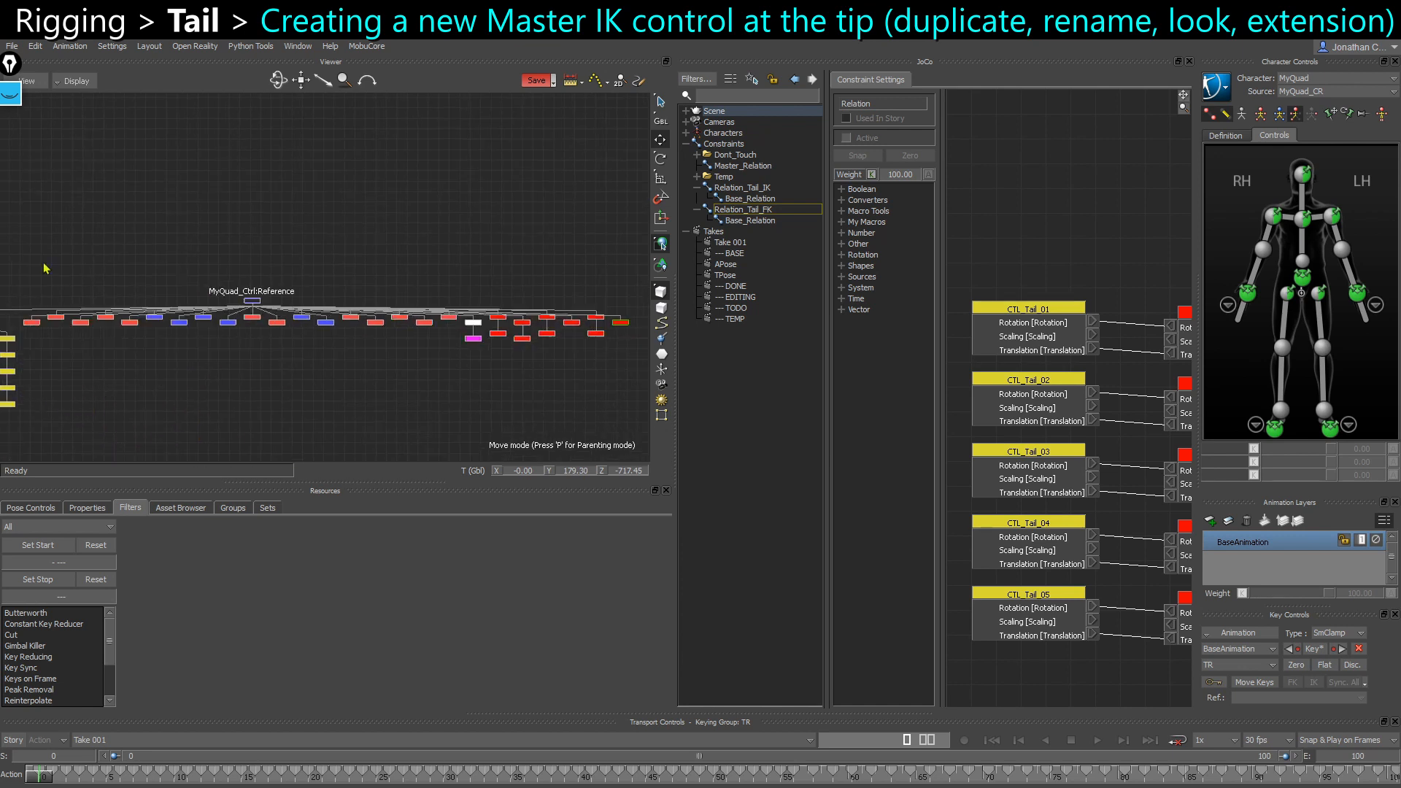
# Return to the perspective view of the tail tip and expand the Geometry Offset properties of CTL_Tail_Master
pyautogui.keyDown('shift'); pyautogui.moveTo(488, 345); pyautogui.dragTo(456, 397); pyautogui.keyUp('shift')
pyautogui.hotkey('ctrl', 'e')
pyautogui.press('r')
pyautogui.keyDown('ctrl'); pyautogui.keyDown('shift'); pyautogui.moveTo(322, 364); pyautogui.dragTo(305, 342); pyautogui.keyUp('shift'); pyautogui.keyUp('ctrl')
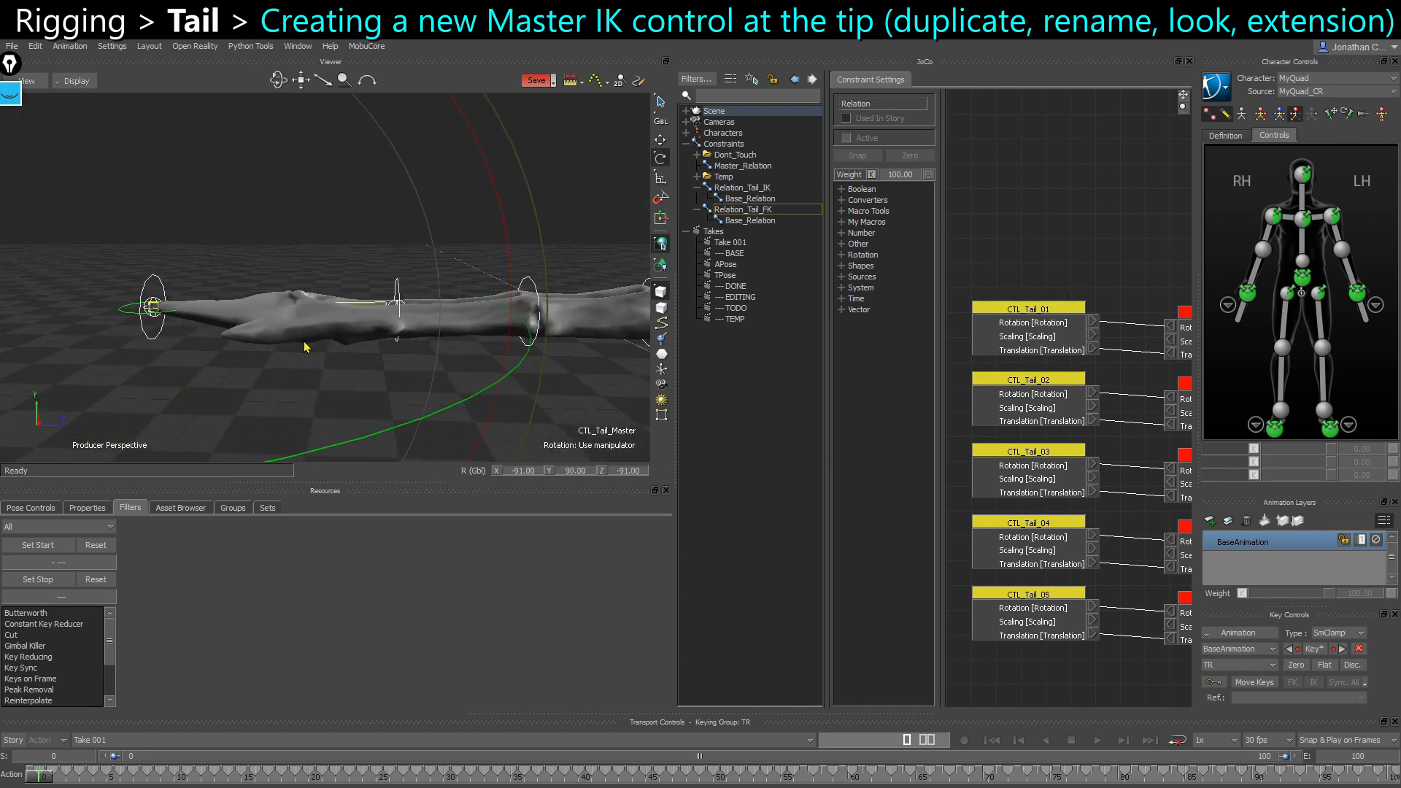
pyautogui.click(83, 507)
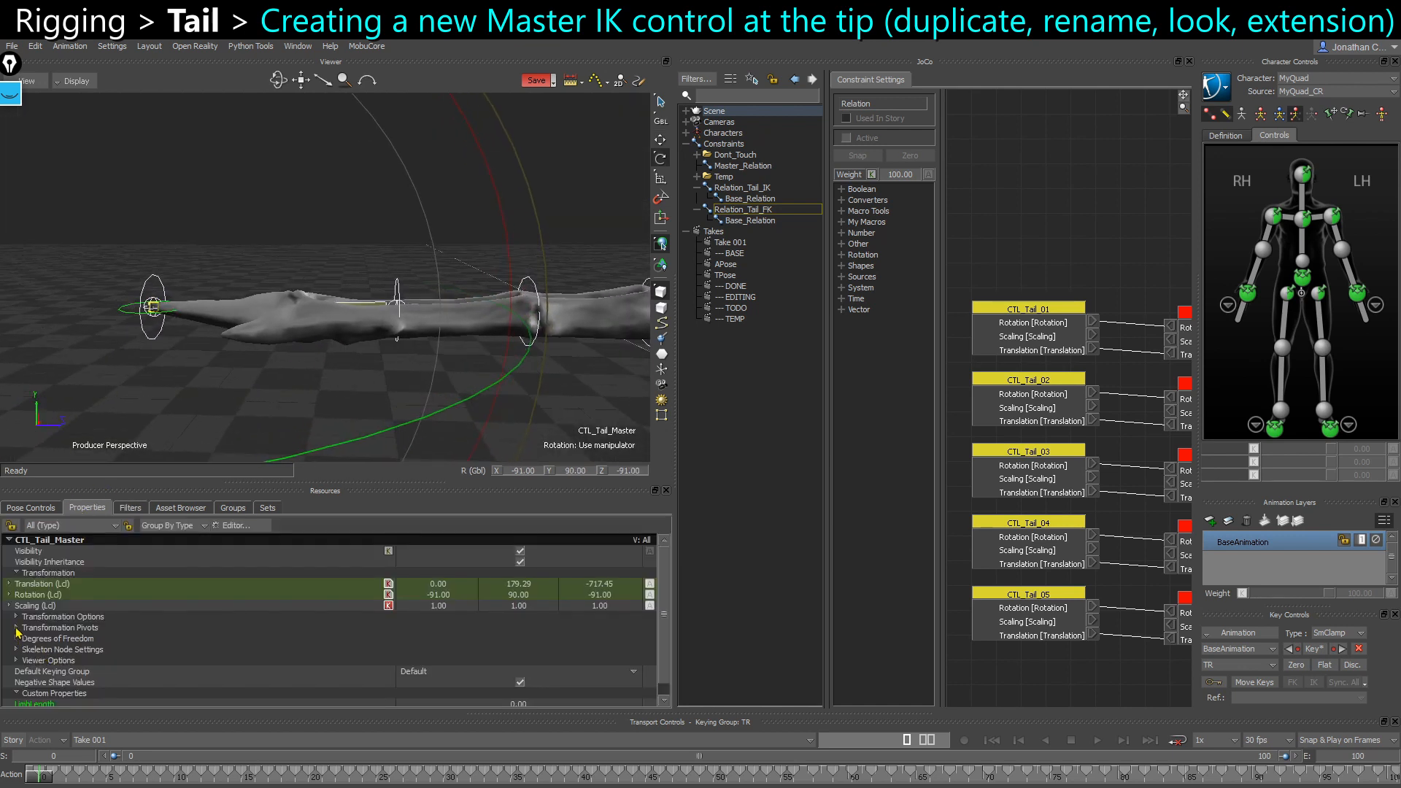
pyautogui.click(17, 628)
pyautogui.click(28, 660)
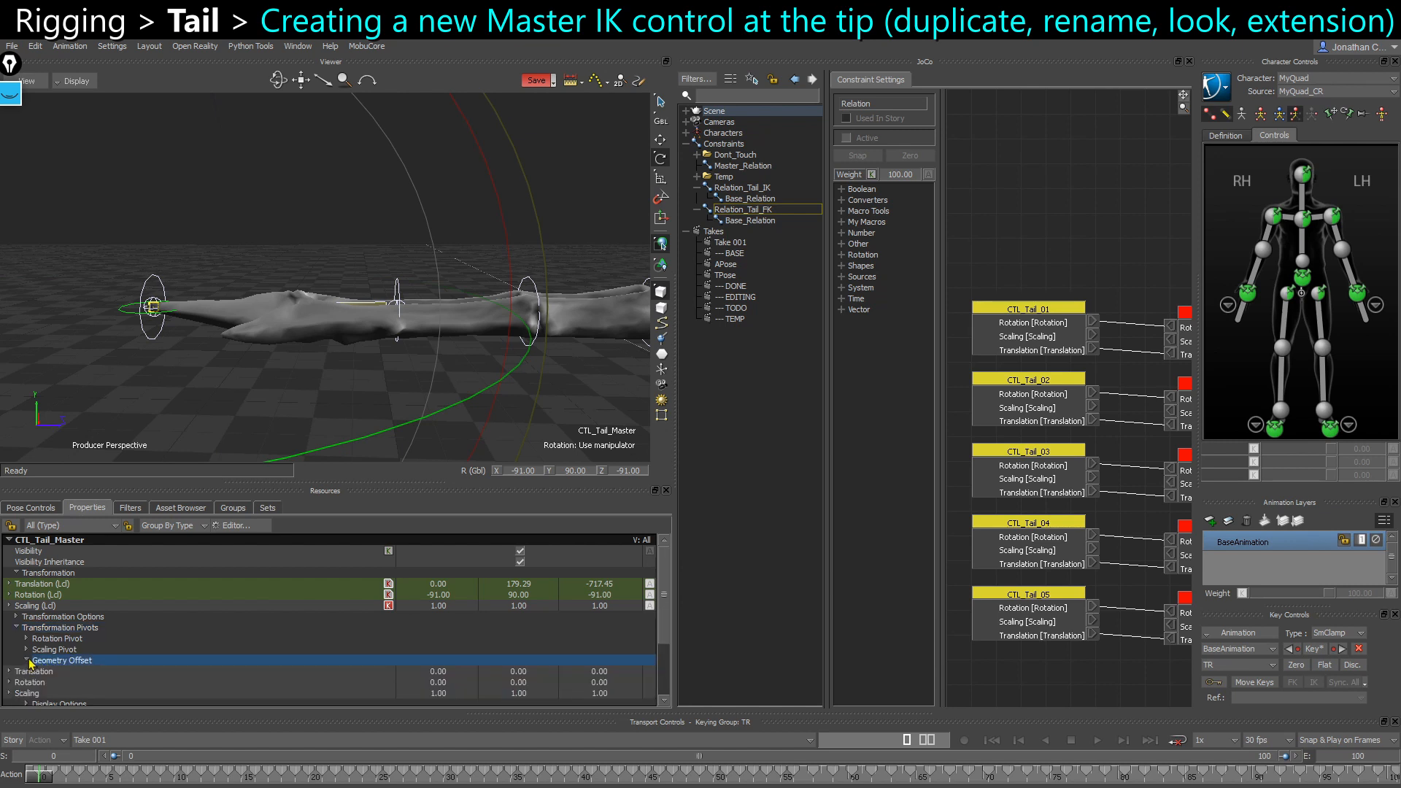
pyautogui.scroll(-1, 324, 642)
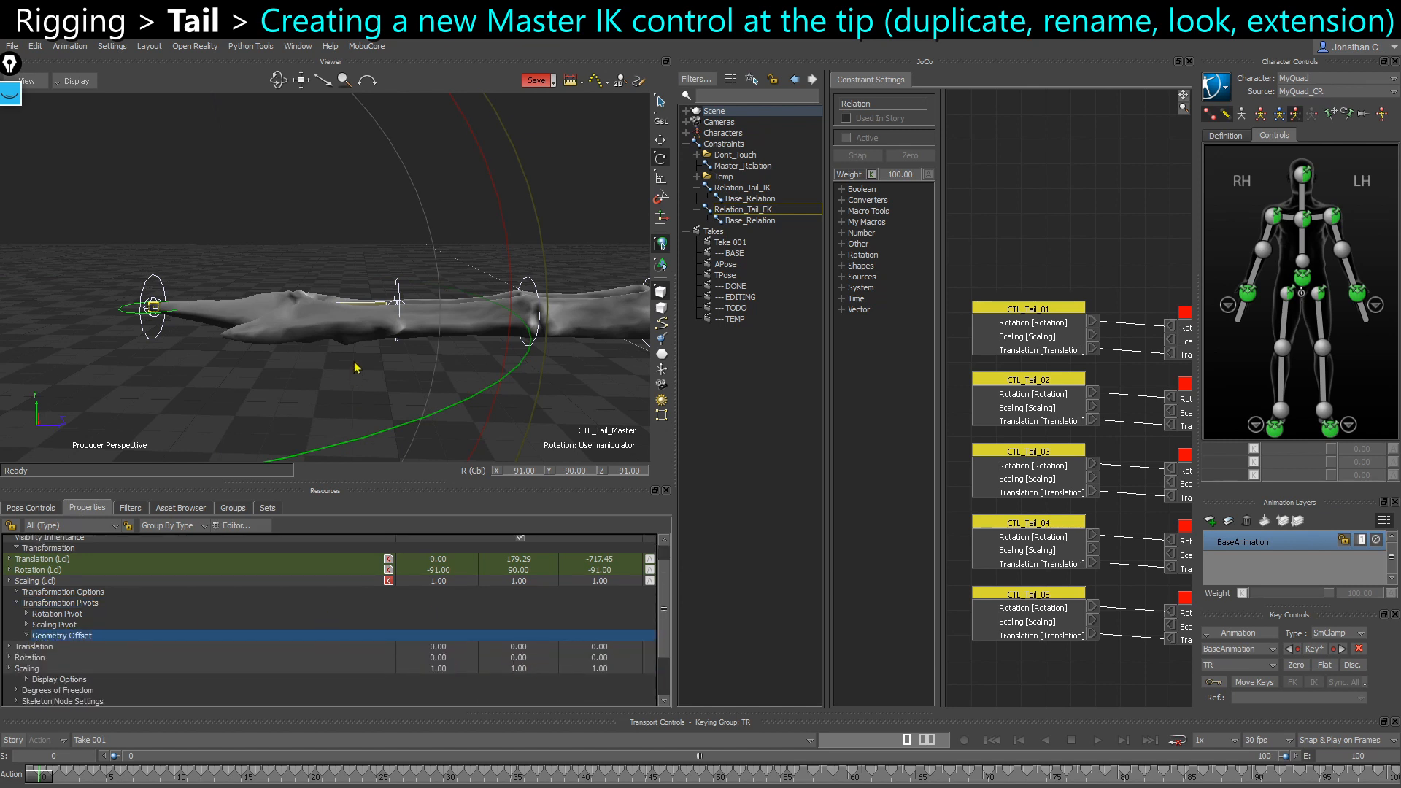
# Switch the manipulator to local mode with a smaller size and set CTL_Tail_Master's Geometry Offset Z rotation to 90
pyautogui.keyDown('ctrl'); pyautogui.keyDown('shift'); pyautogui.moveTo(354, 362); pyautogui.dragTo(351, 361); pyautogui.keyUp('shift'); pyautogui.keyUp('ctrl')
pyautogui.press('-')
pyautogui.press('-')
pyautogui.press('F6')
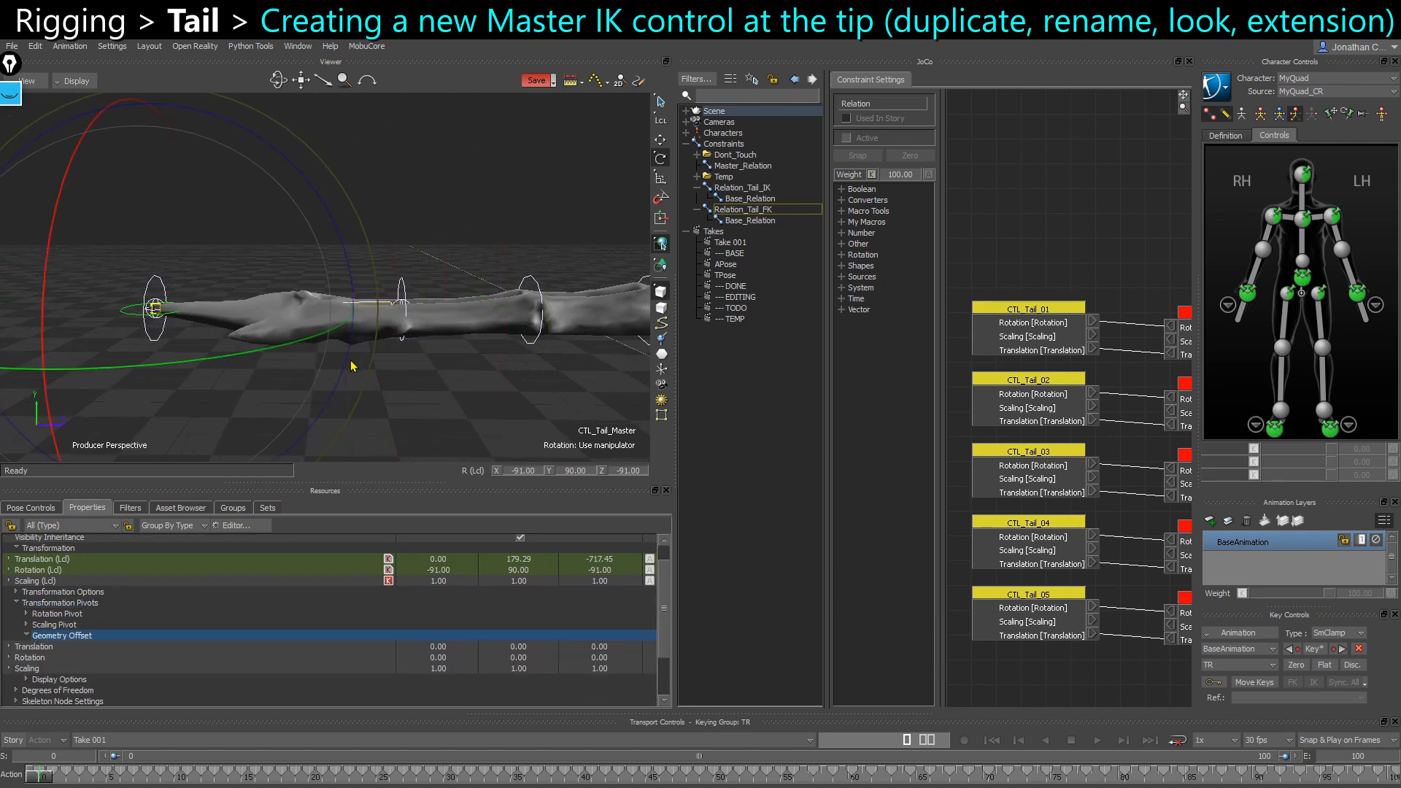
pyautogui.click(597, 661)
pyautogui.write('90')
pyautogui.press('Return')
pyautogui.keyDown('ctrl'); pyautogui.keyDown('shift'); pyautogui.moveTo(284, 348); pyautogui.dragTo(302, 314); pyautogui.keyUp('shift'); pyautogui.keyUp('ctrl')
# Change CTL_Tail_Master's look to Square and enter 90 again for its Geometry Offset Z rotation
pyautogui.scroll(-2, 400, 645)
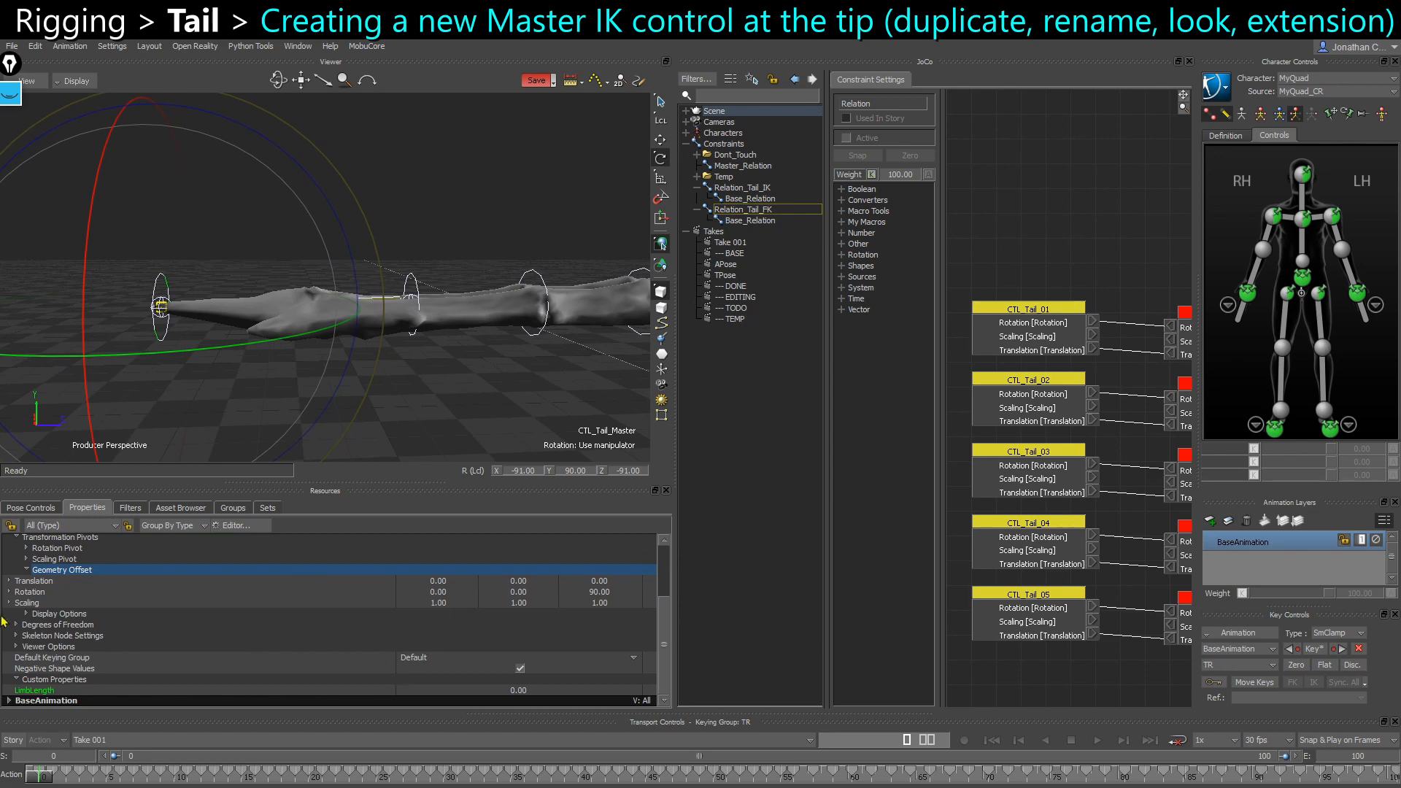
pyautogui.click(17, 636)
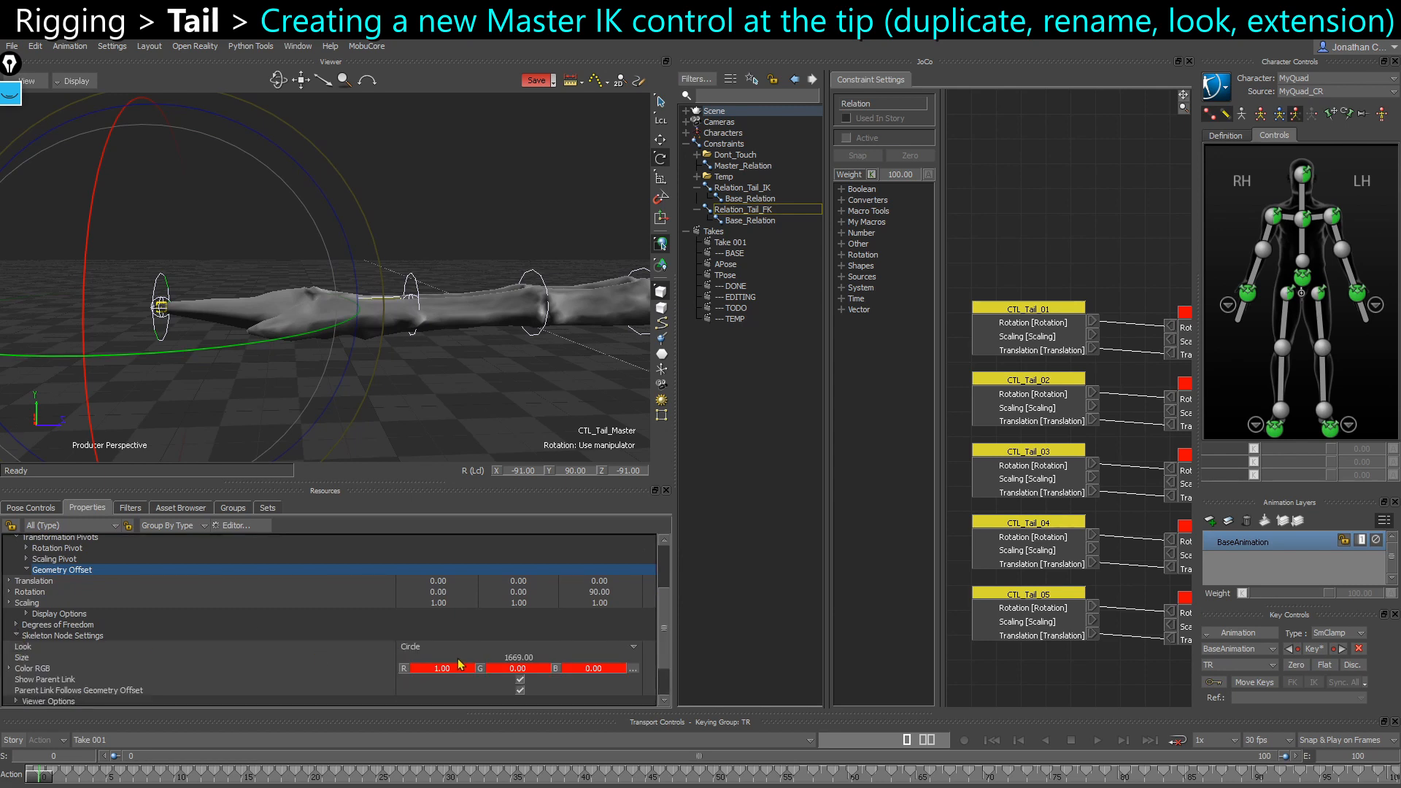
pyautogui.click(429, 647)
pyautogui.click(415, 747)
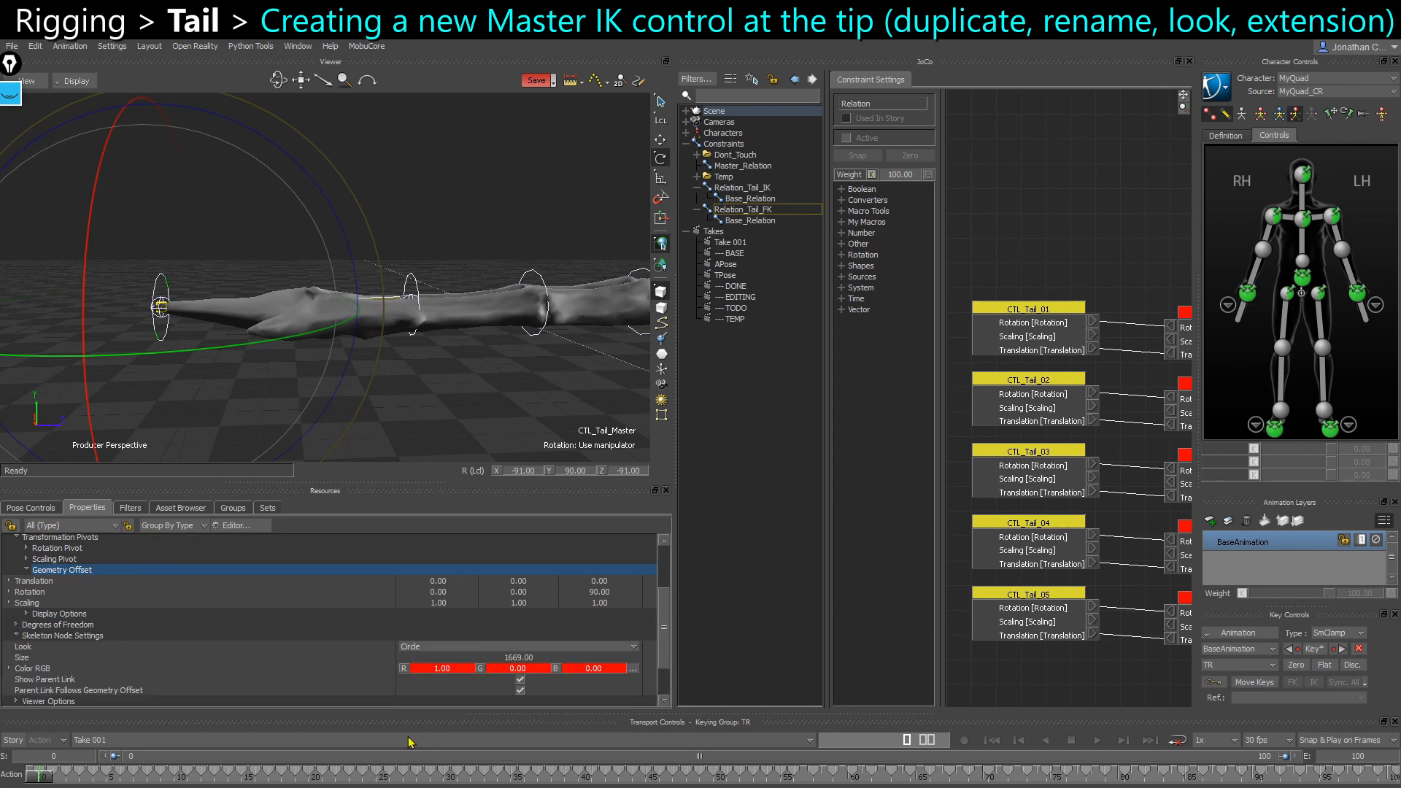
pyautogui.keyDown('ctrl'); pyautogui.keyDown('shift'); pyautogui.moveTo(387, 398); pyautogui.dragTo(424, 420); pyautogui.keyUp('shift'); pyautogui.keyUp('ctrl')
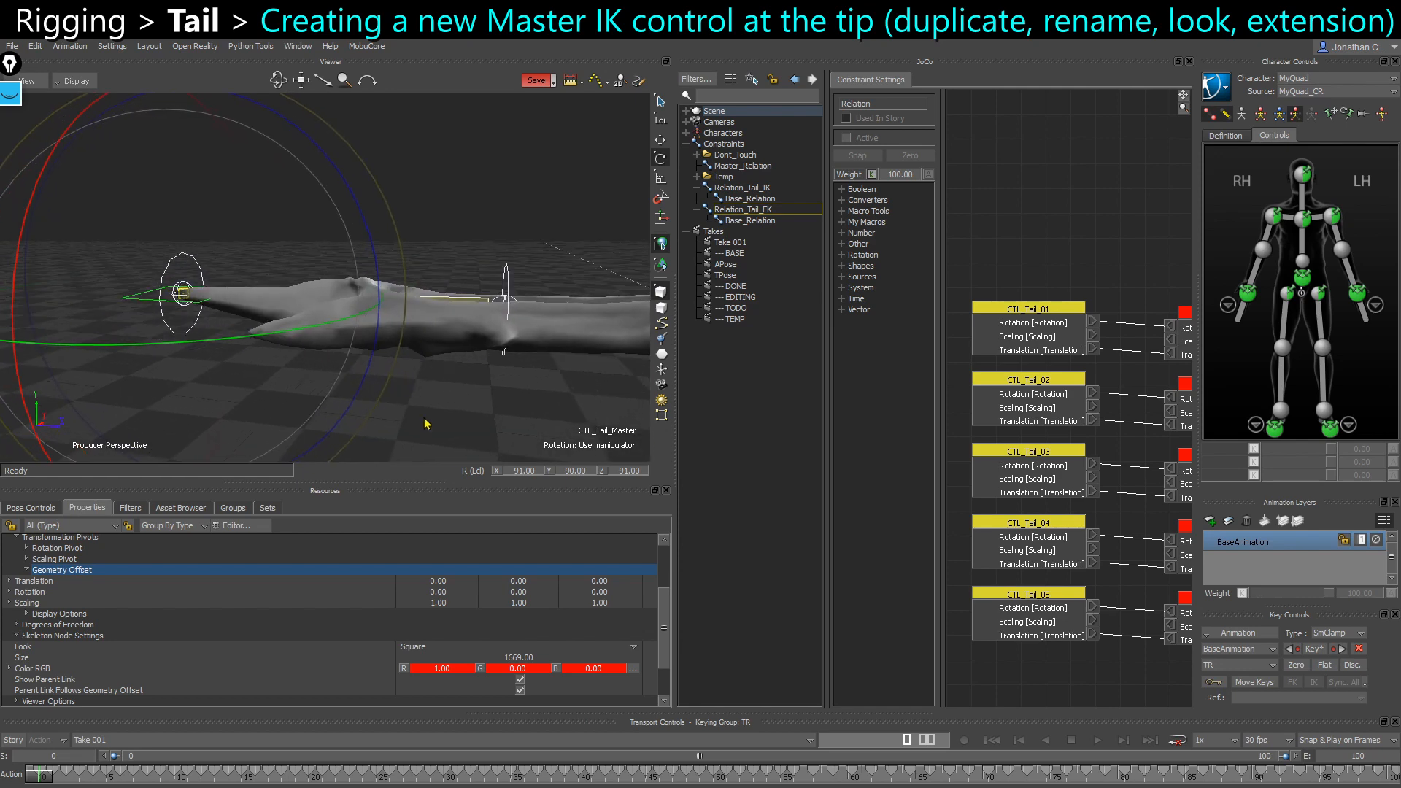
pyautogui.click(597, 592)
pyautogui.write('90')
pyautogui.press('Return')
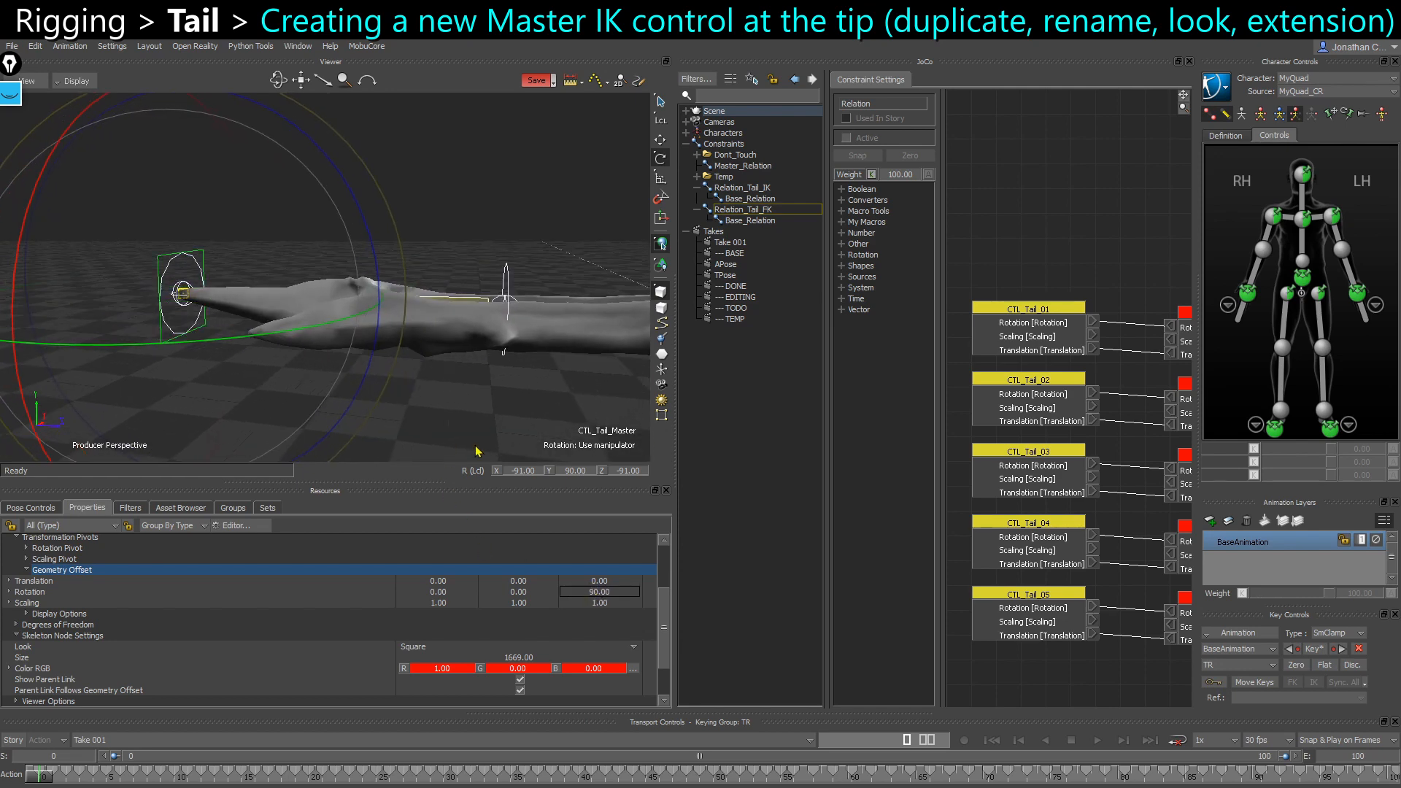
# Enlarge CTL_Tail_Master to size 1834 and make it orange by setting its green colour value to 0.5
pyautogui.keyDown('ctrl'); pyautogui.keyDown('shift'); pyautogui.moveTo(478, 452); pyautogui.dragTo(466, 435); pyautogui.keyUp('shift'); pyautogui.keyUp('ctrl')
pyautogui.moveTo(516, 651); pyautogui.dragTo(647, 669)
pyautogui.moveTo(486, 672); pyautogui.dragTo(564, 677)
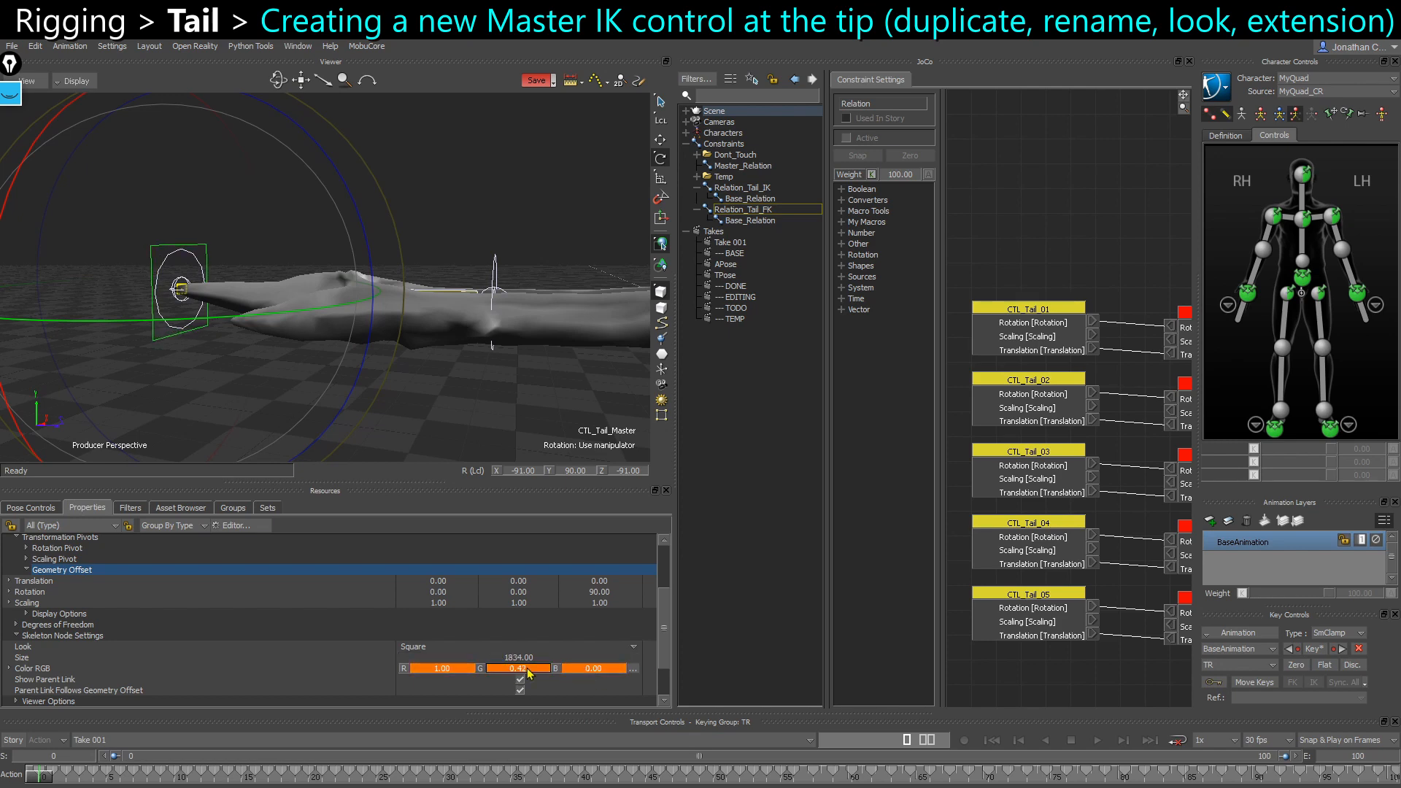
pyautogui.doubleClick(527, 669)
pyautogui.write('0.5')
pyautogui.press('Return')
pyautogui.keyDown('ctrl'); pyautogui.keyDown('shift'); pyautogui.moveTo(503, 459); pyautogui.dragTo(483, 424); pyautogui.keyUp('shift'); pyautogui.keyUp('ctrl')
pyautogui.click(483, 423)
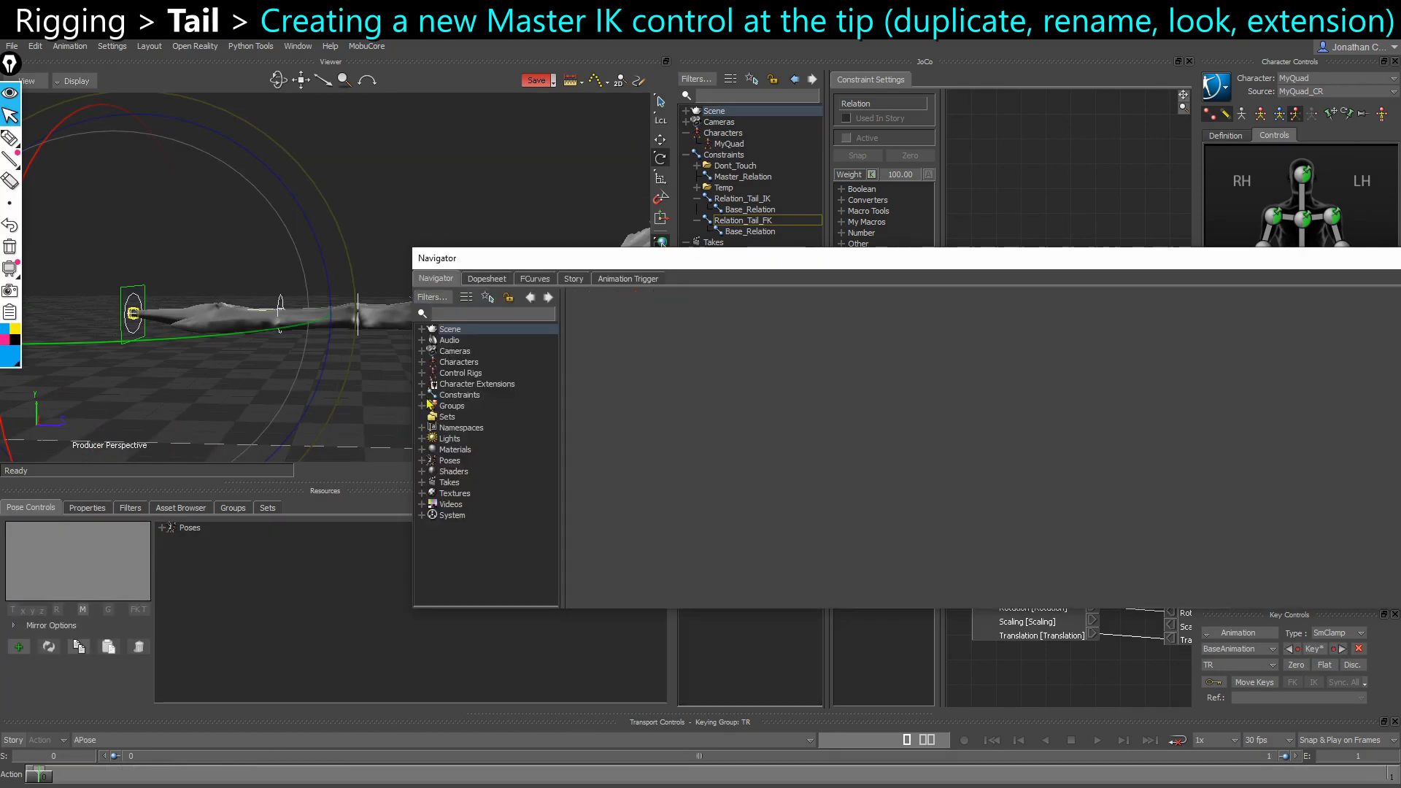
# Add CTL_Tail_Master to the MyQuad_Ext_Tail character extension and move the Navigator window out of the way
pyautogui.click(421, 384)
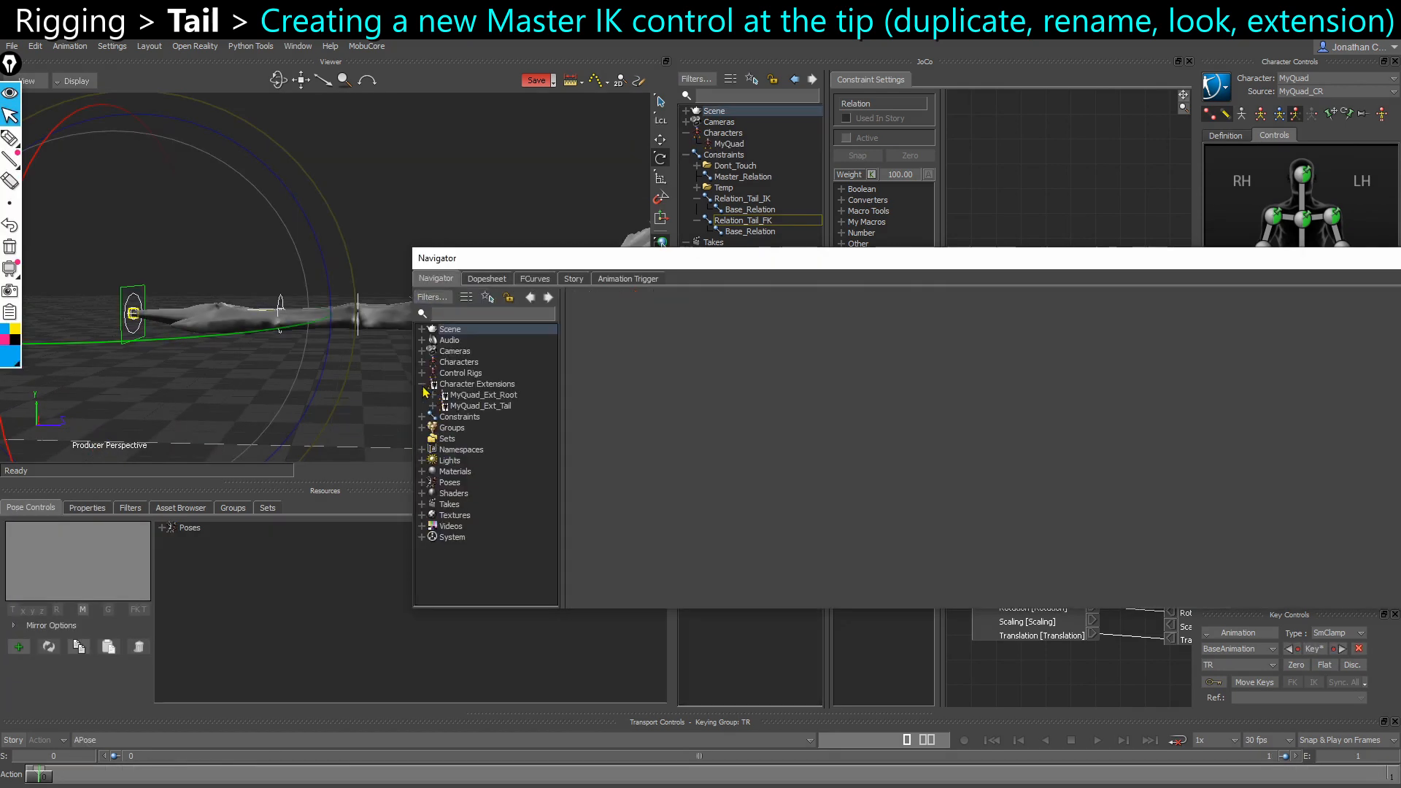
pyautogui.moveTo(480, 406); pyautogui.dragTo(514, 413)
pyautogui.moveTo(518, 259); pyautogui.dragTo(1400, 259)
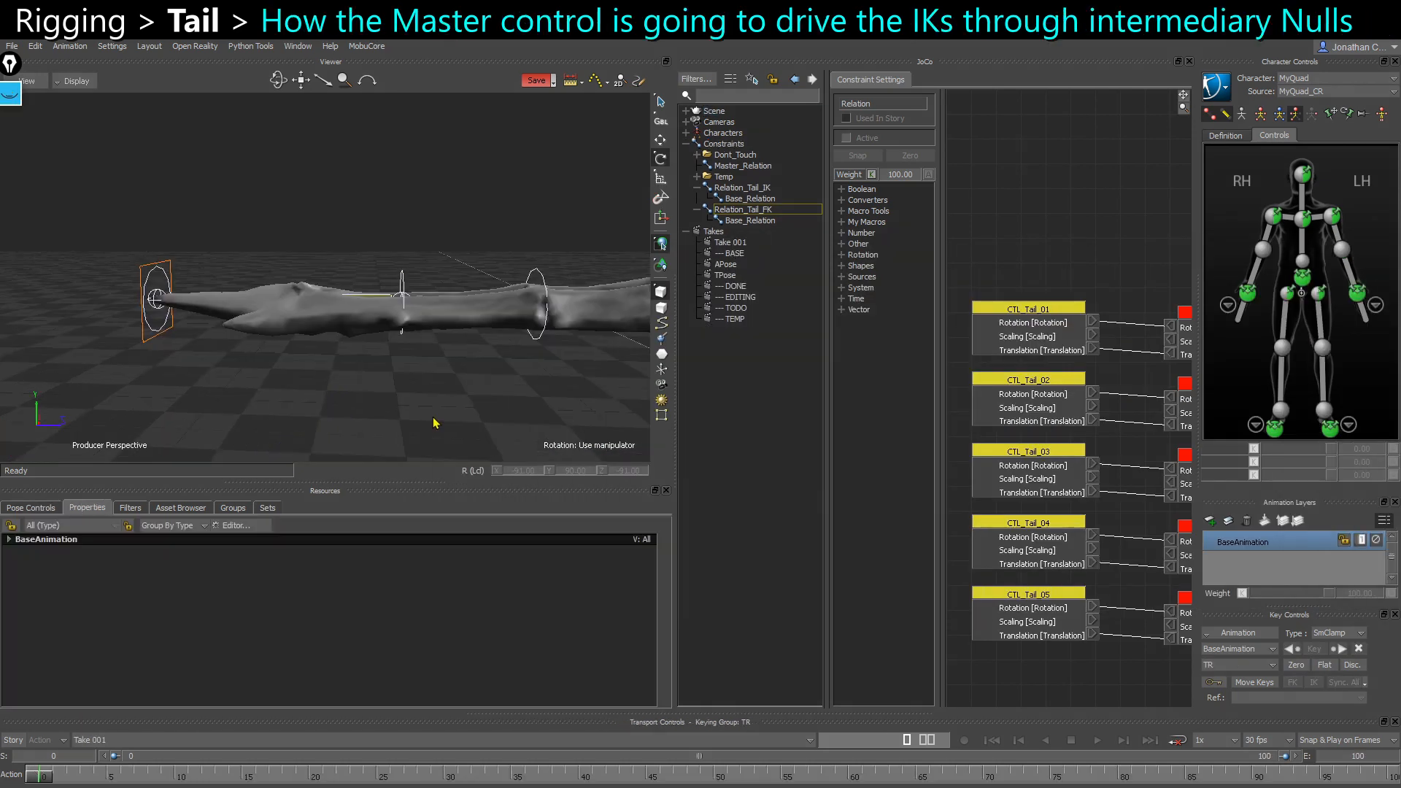
# Set CTL_Tail_Master's size to 2254, raise the control above the tail tip and deselect it
pyautogui.moveTo(218, 379); pyautogui.dragTo(154, 383)
pyautogui.click(93, 332)
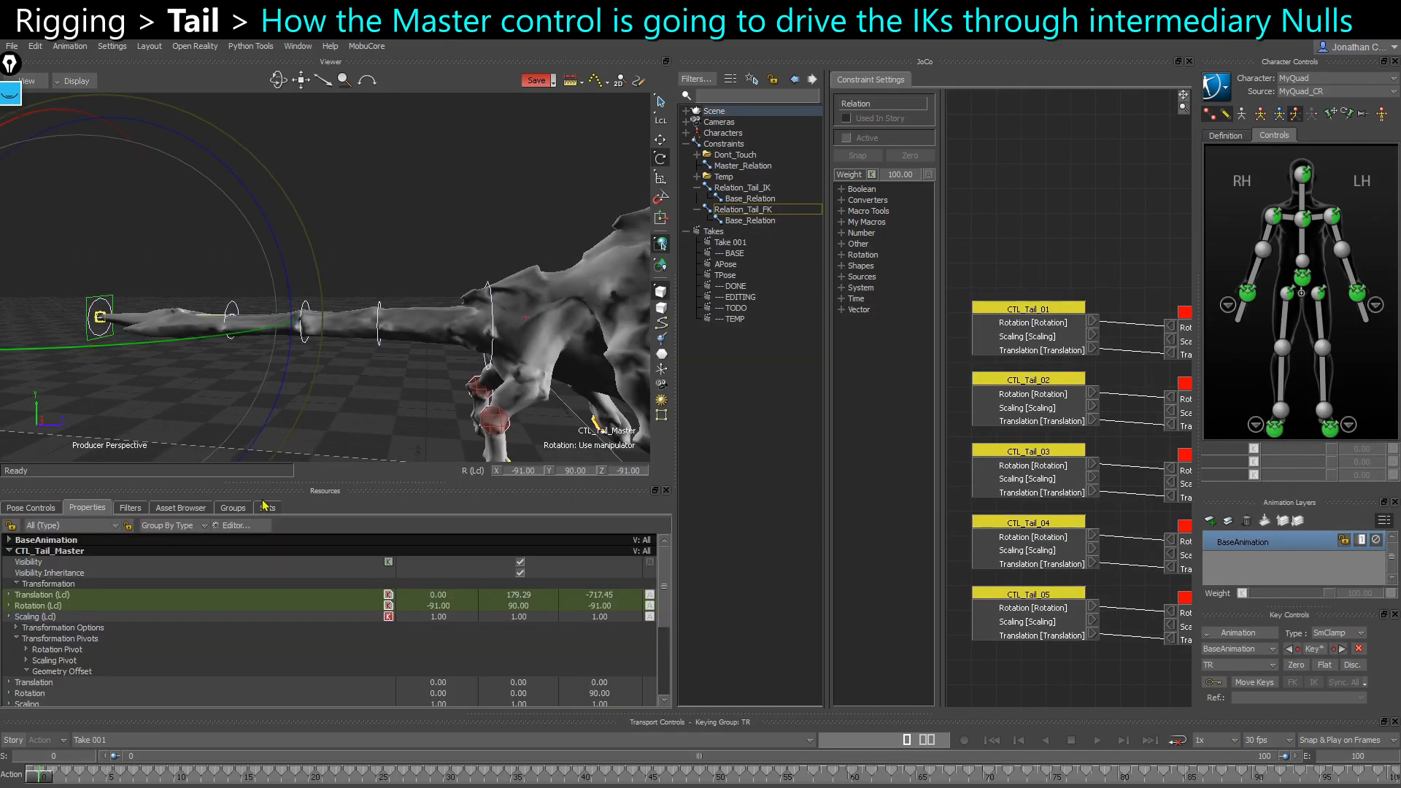
pyautogui.scroll(-3, 467, 656)
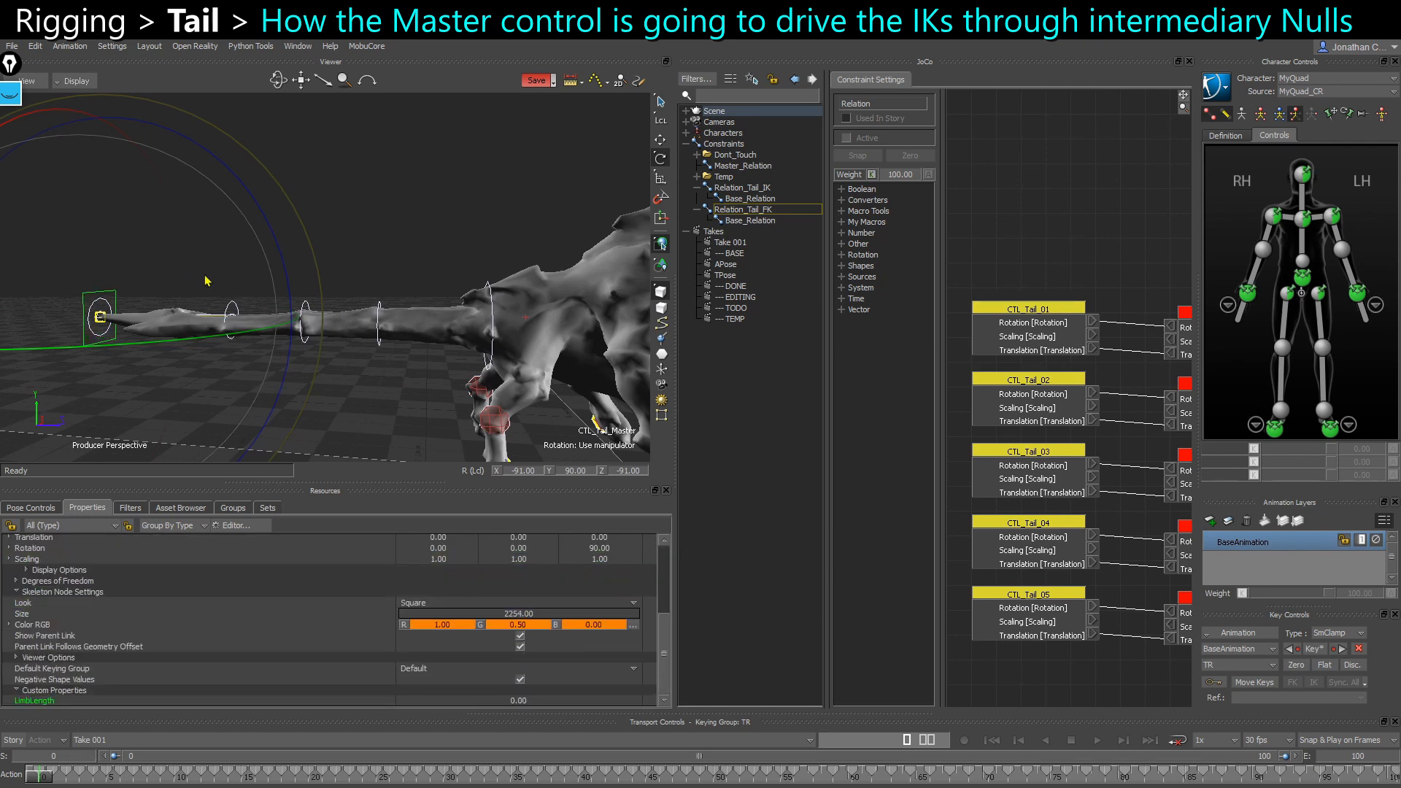
pyautogui.press('t')
pyautogui.moveTo(107, 284); pyautogui.dragTo(140, 178)
pyautogui.press('r')
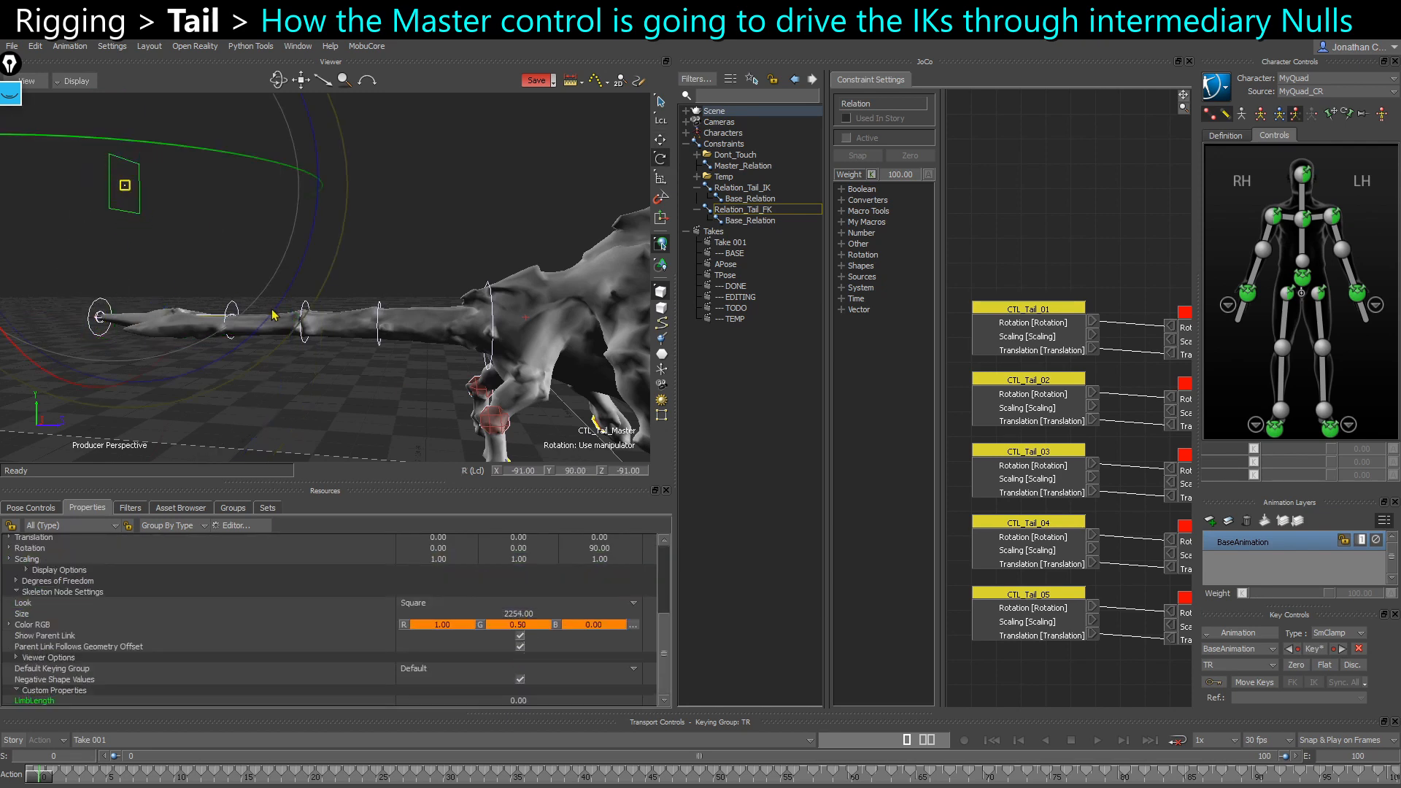
pyautogui.hotkey('shift', 'd')
# Draw three blue crosses above the middle tail IK controls with the annotation pen to represent the intermediary nulls
pyautogui.click(10, 94)
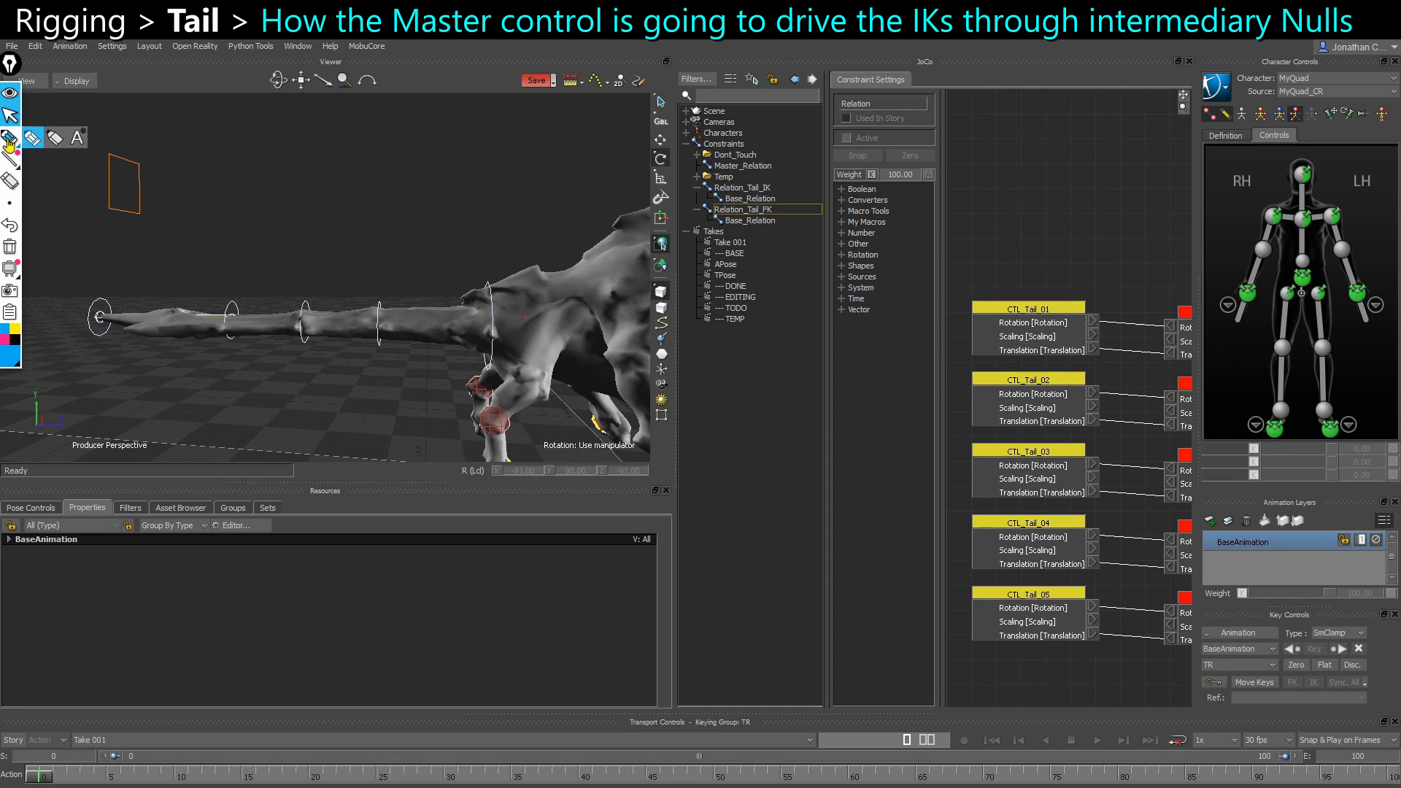
pyautogui.click(10, 138)
pyautogui.moveTo(131, 183)
pyautogui.mouseDown()
pyautogui.moveTo(282, 273)
pyautogui.moveTo(480, 320)
pyautogui.mouseUp()
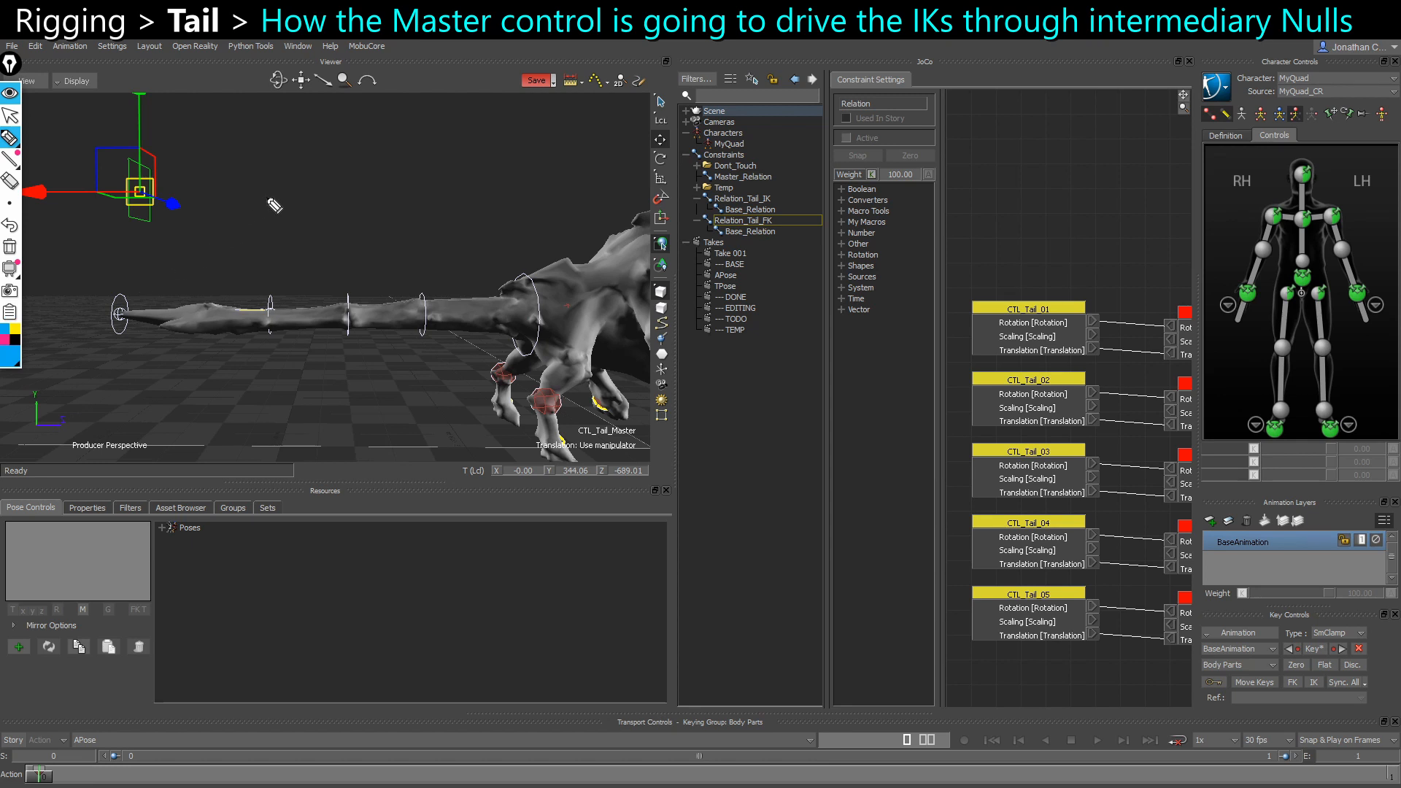
pyautogui.moveTo(261, 200); pyautogui.dragTo(269, 210)
pyautogui.moveTo(344, 232); pyautogui.dragTo(430, 270)
# Draw pink ovals around two of the crosses and above the third to represent the tail IK controls
pyautogui.click(4, 338)
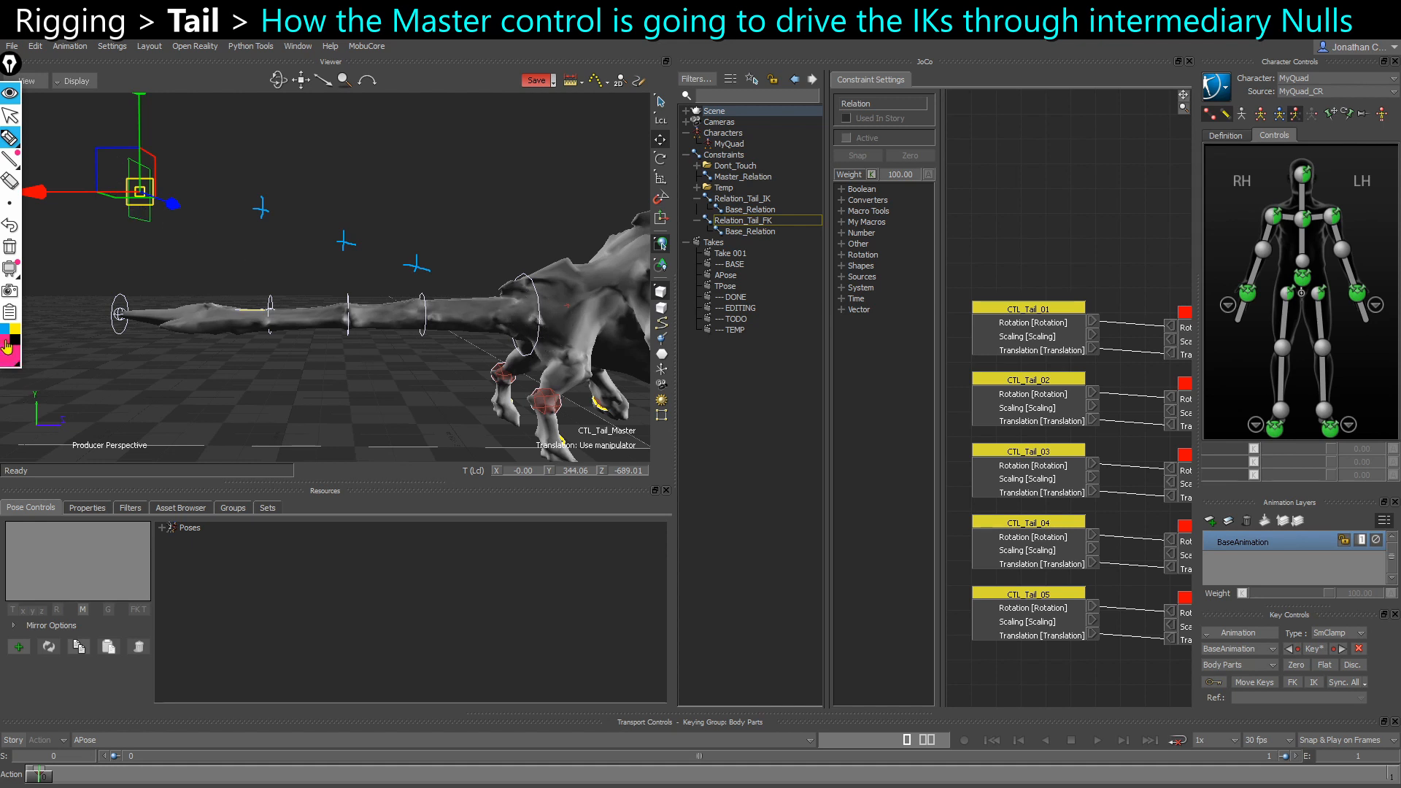
pyautogui.moveTo(257, 218)
pyautogui.mouseDown()
pyautogui.moveTo(270, 219)
pyautogui.moveTo(257, 188)
pyautogui.moveTo(256, 219)
pyautogui.mouseUp()
pyautogui.moveTo(340, 256)
pyautogui.mouseDown()
pyautogui.moveTo(359, 214)
pyautogui.moveTo(343, 248)
pyautogui.mouseUp()
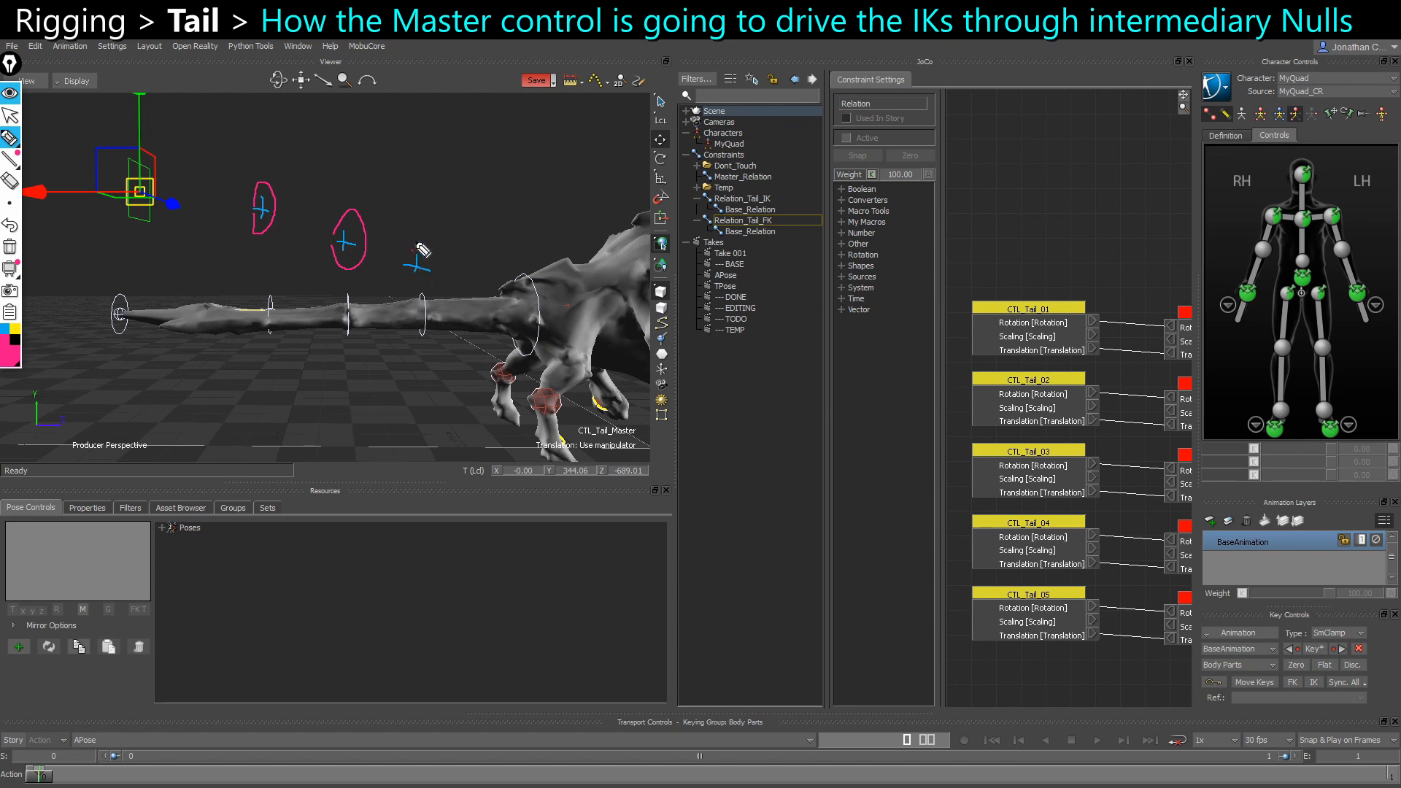
pyautogui.moveTo(422, 191)
pyautogui.mouseDown()
pyautogui.moveTo(427, 230)
pyautogui.moveTo(432, 183)
pyautogui.moveTo(411, 211)
pyautogui.mouseUp()
pyautogui.click(10, 116)
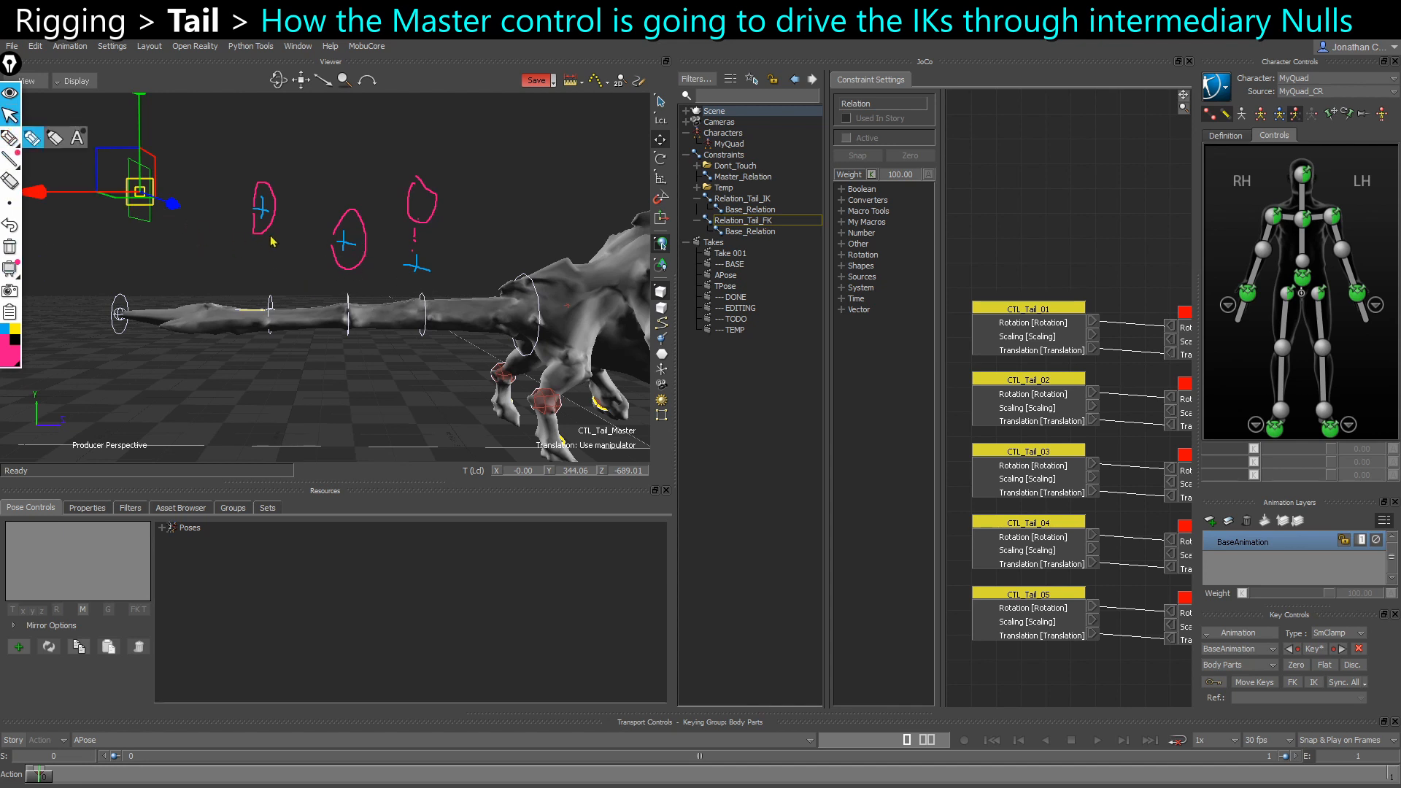
# Write 75, 50 and 25 in blue below the three crosses, from the tail tip towards the body
pyautogui.click(4, 332)
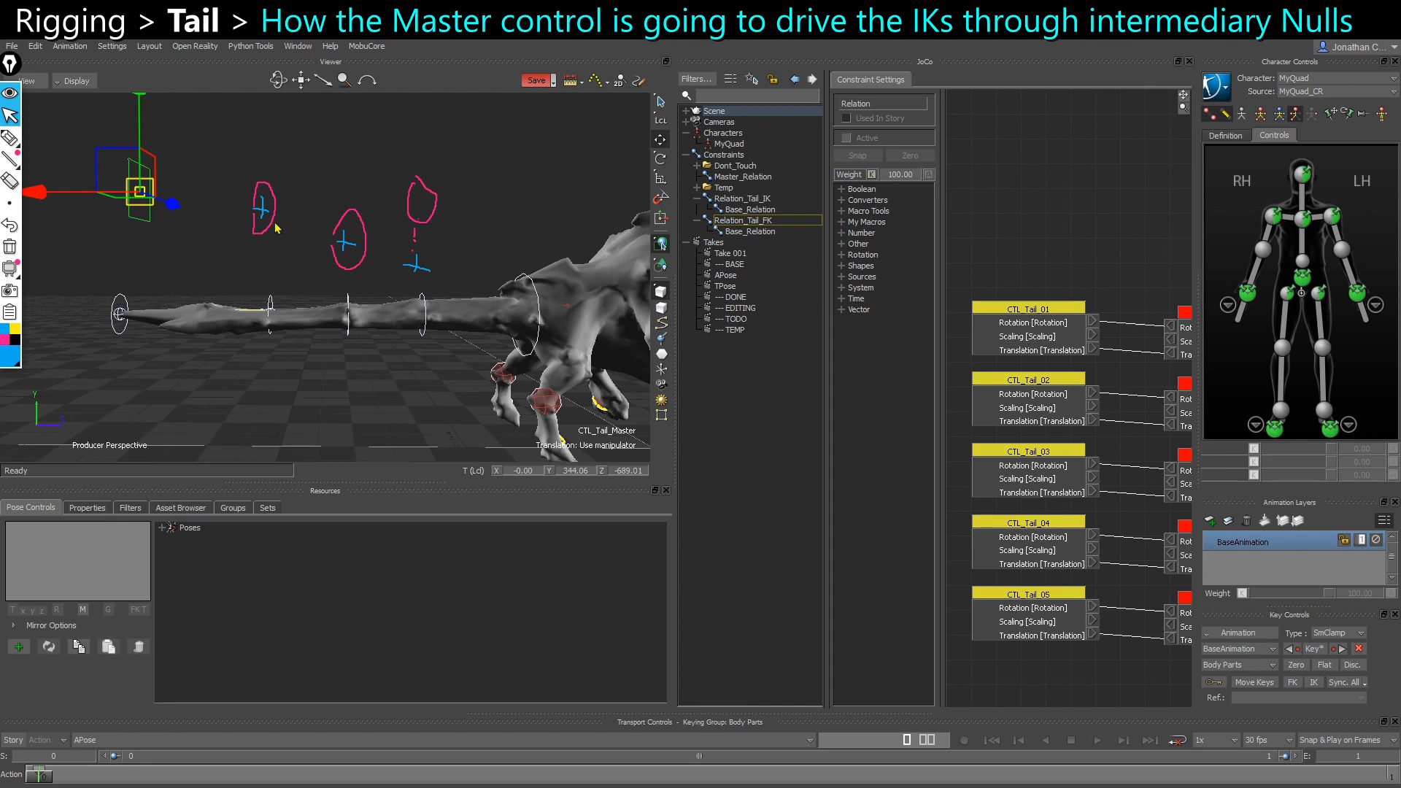
pyautogui.click(32, 137)
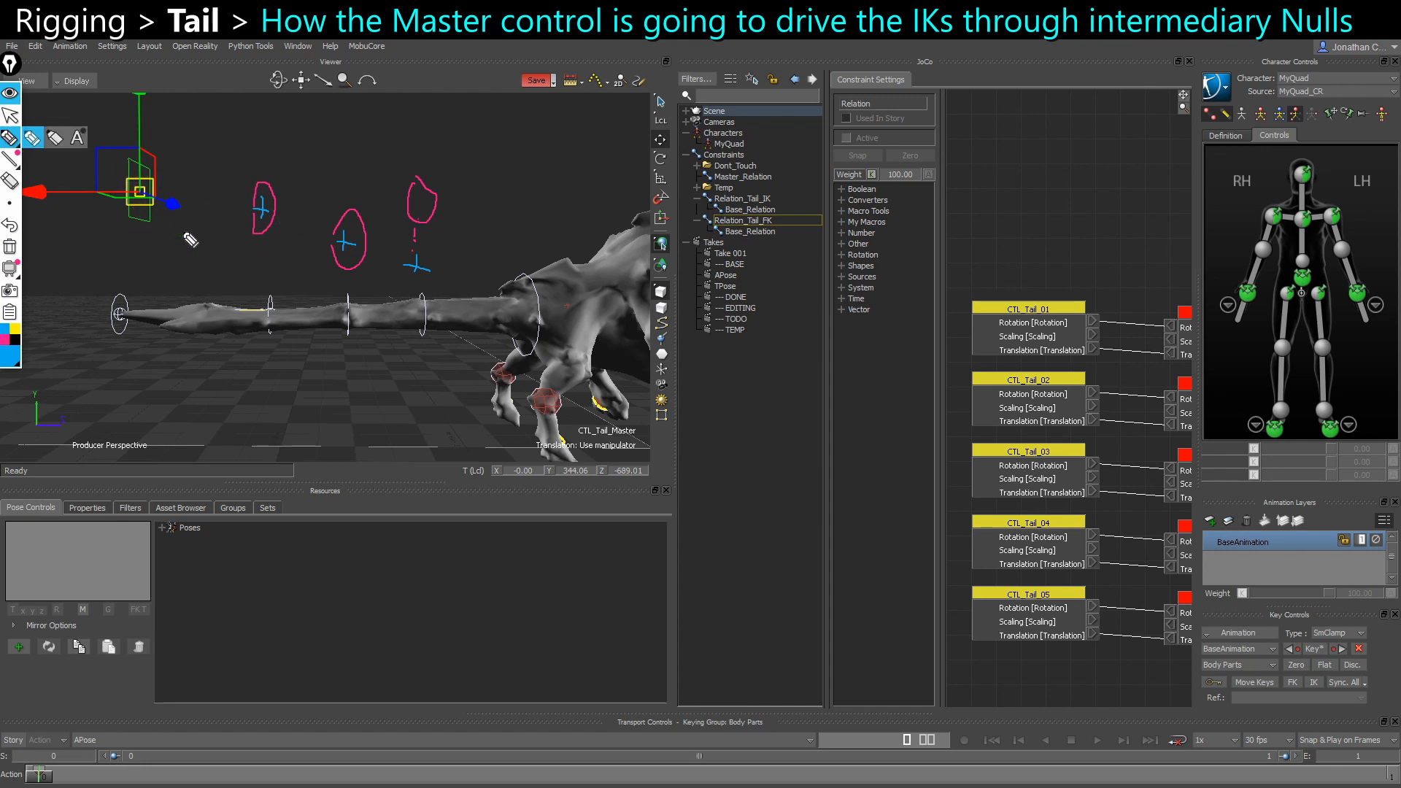
pyautogui.moveTo(237, 250)
pyautogui.mouseDown()
pyautogui.moveTo(348, 286)
pyautogui.moveTo(420, 288)
pyautogui.mouseUp()
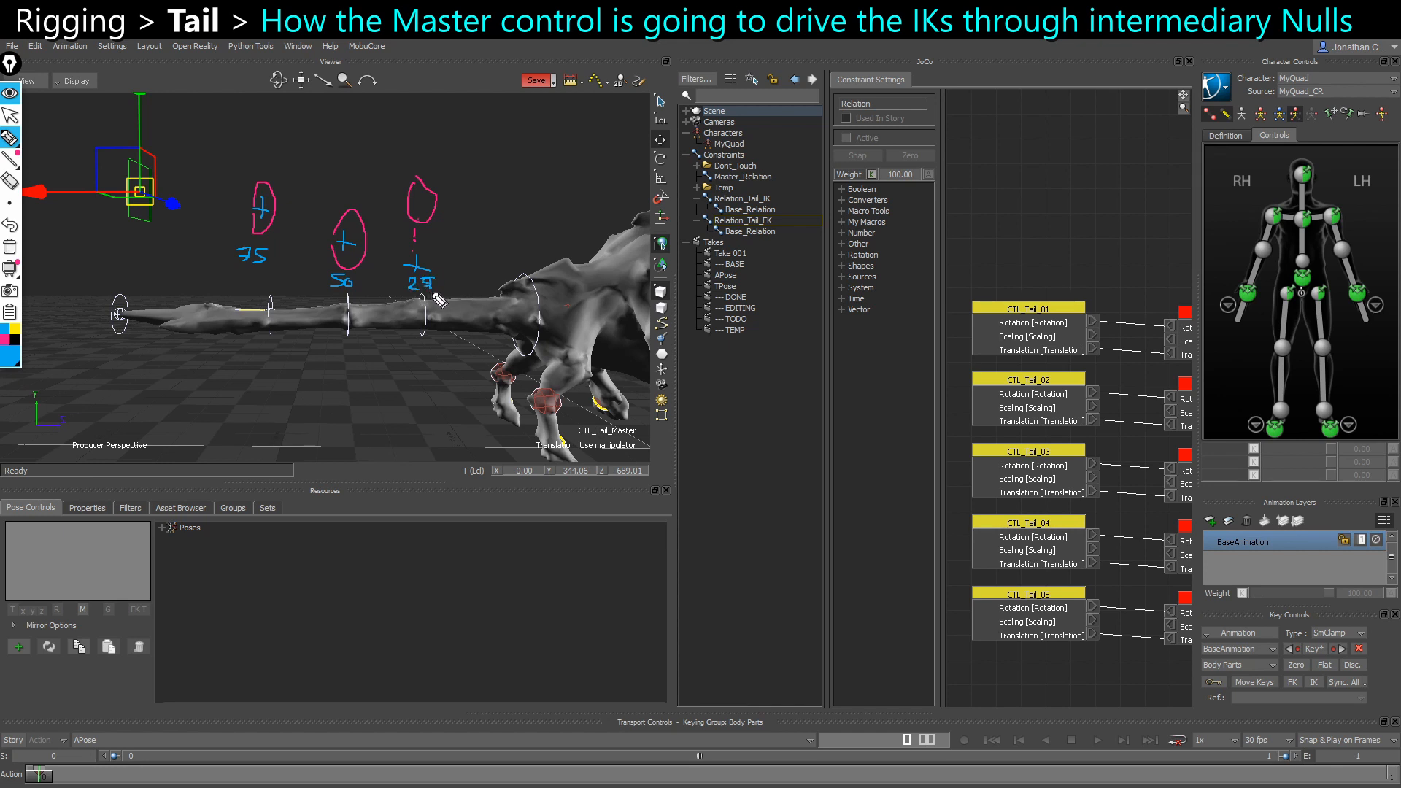
# Clear all screen annotations and bring up the tail IK controls in the schematic view
pyautogui.click(9, 121)
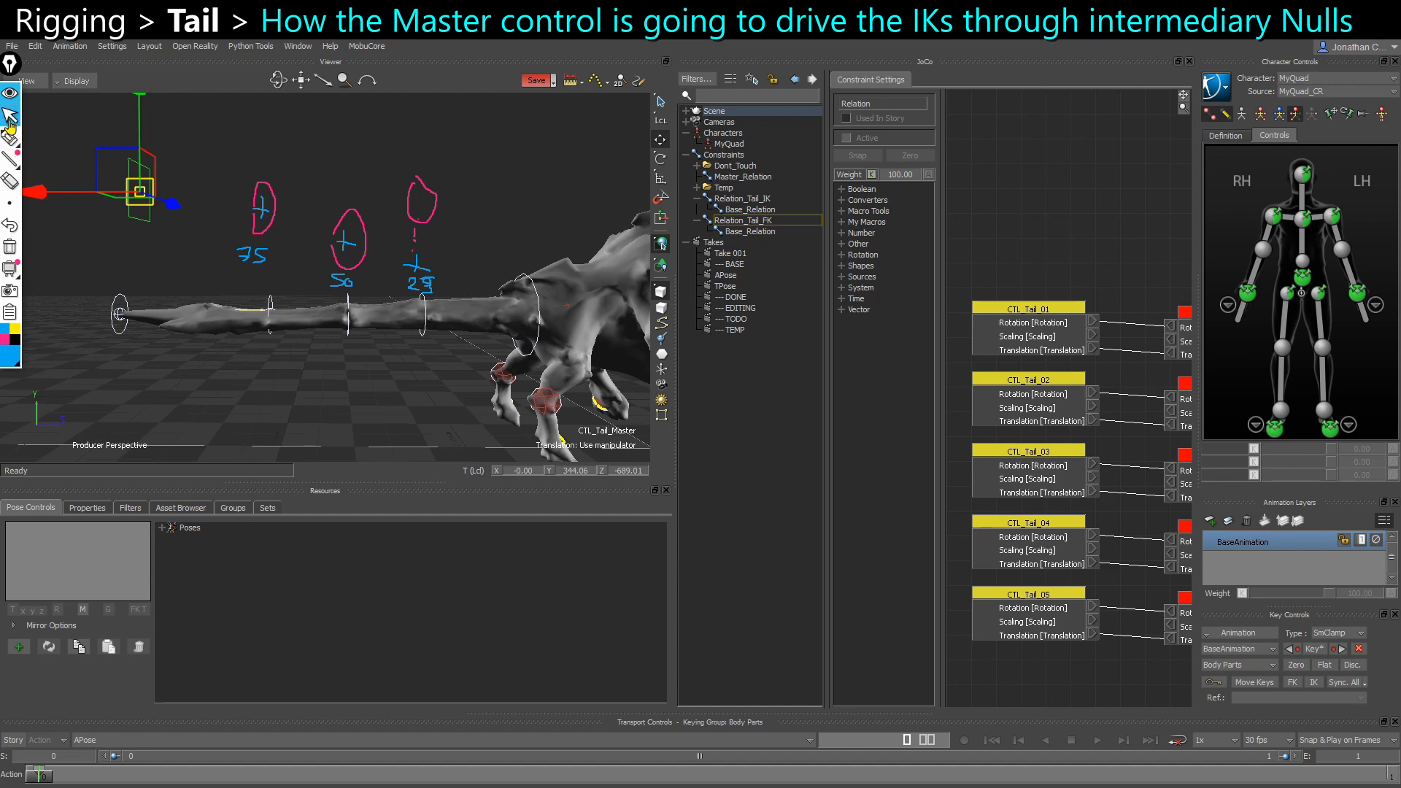
pyautogui.click(9, 247)
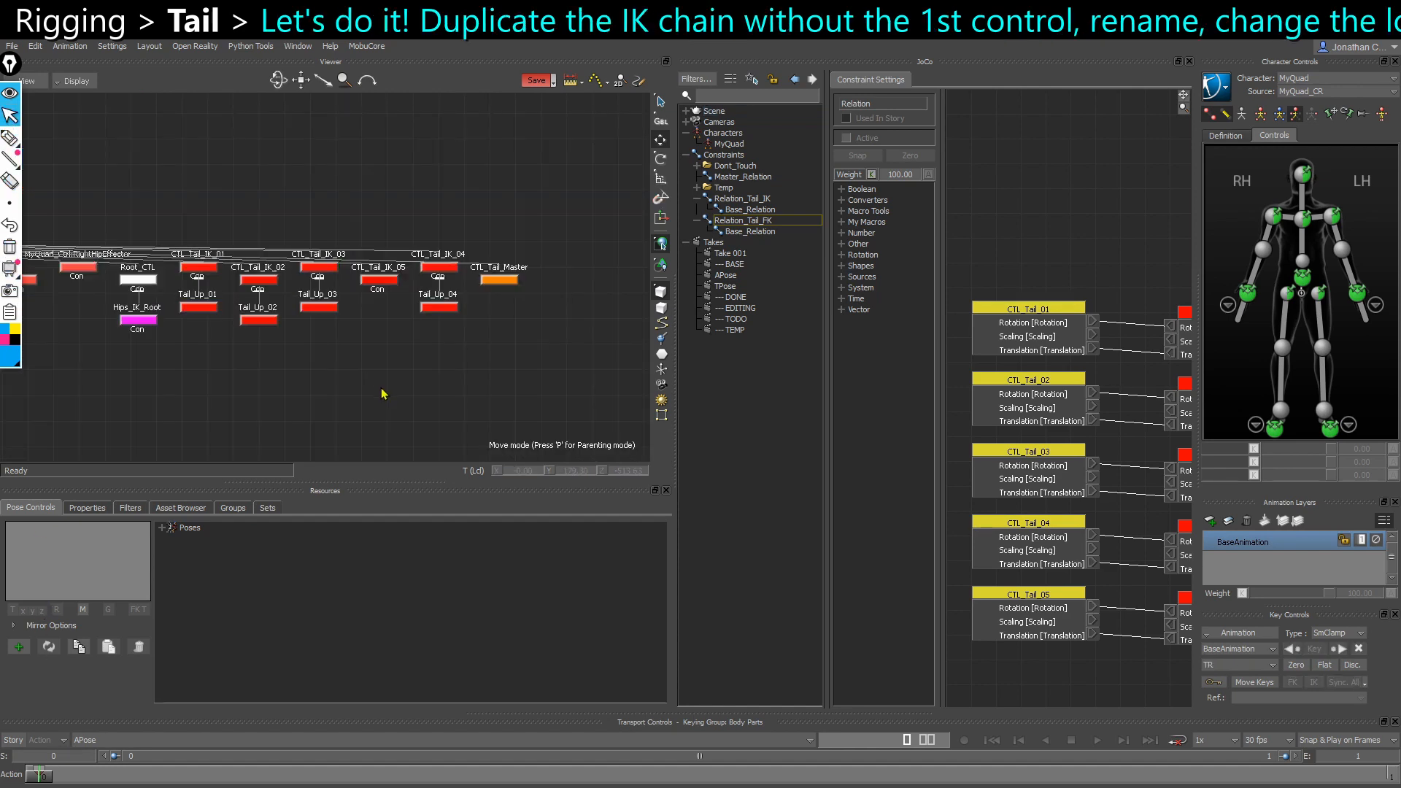
pyautogui.scroll(4, 275, 360)
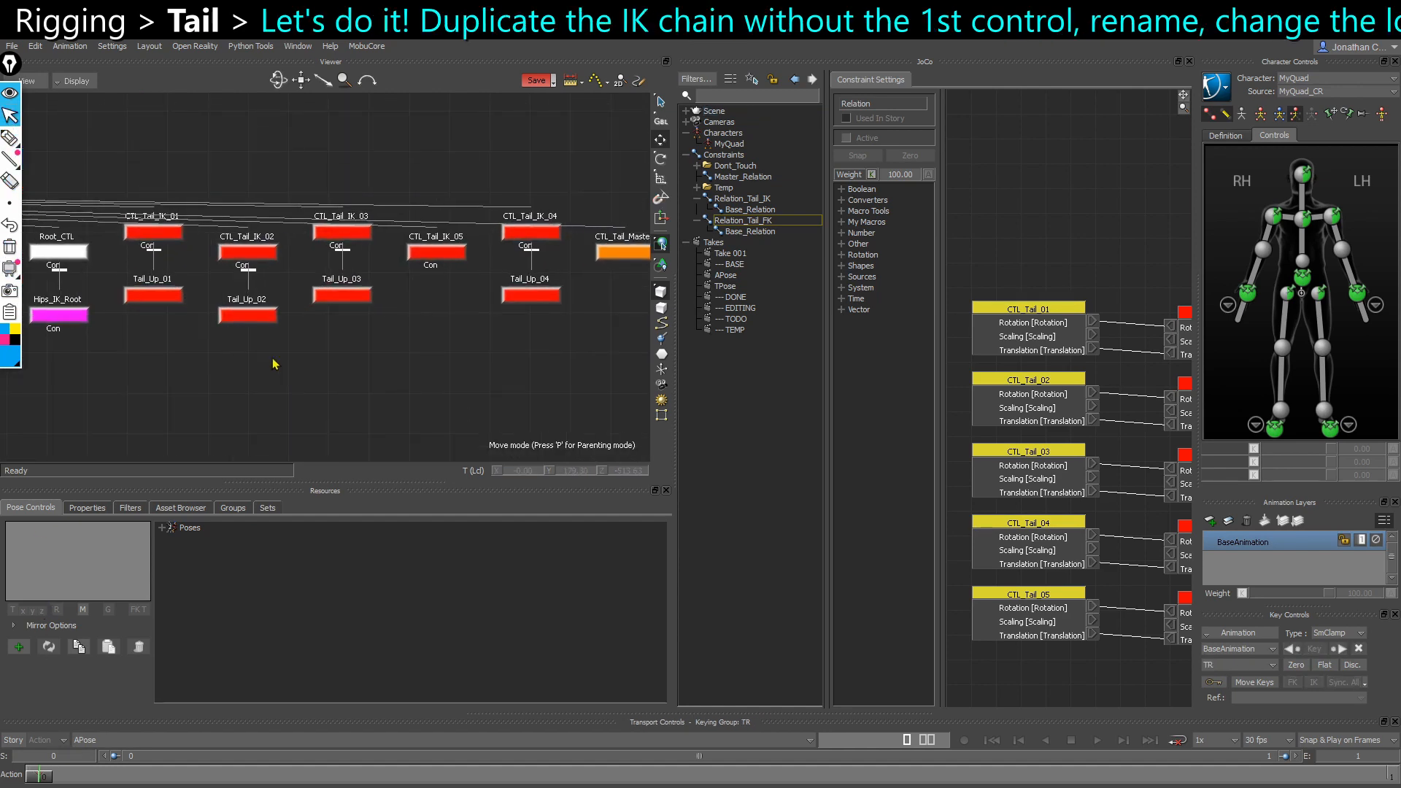
# Duplicate the CTL_Tail_IK_02, CTL_Tail_IK_03 and CTL_Tail_IK_04 controls in the schematic view, leaving out the first tail IK control
pyautogui.keyDown('shift'); pyautogui.click(530, 232); pyautogui.keyUp('shift')
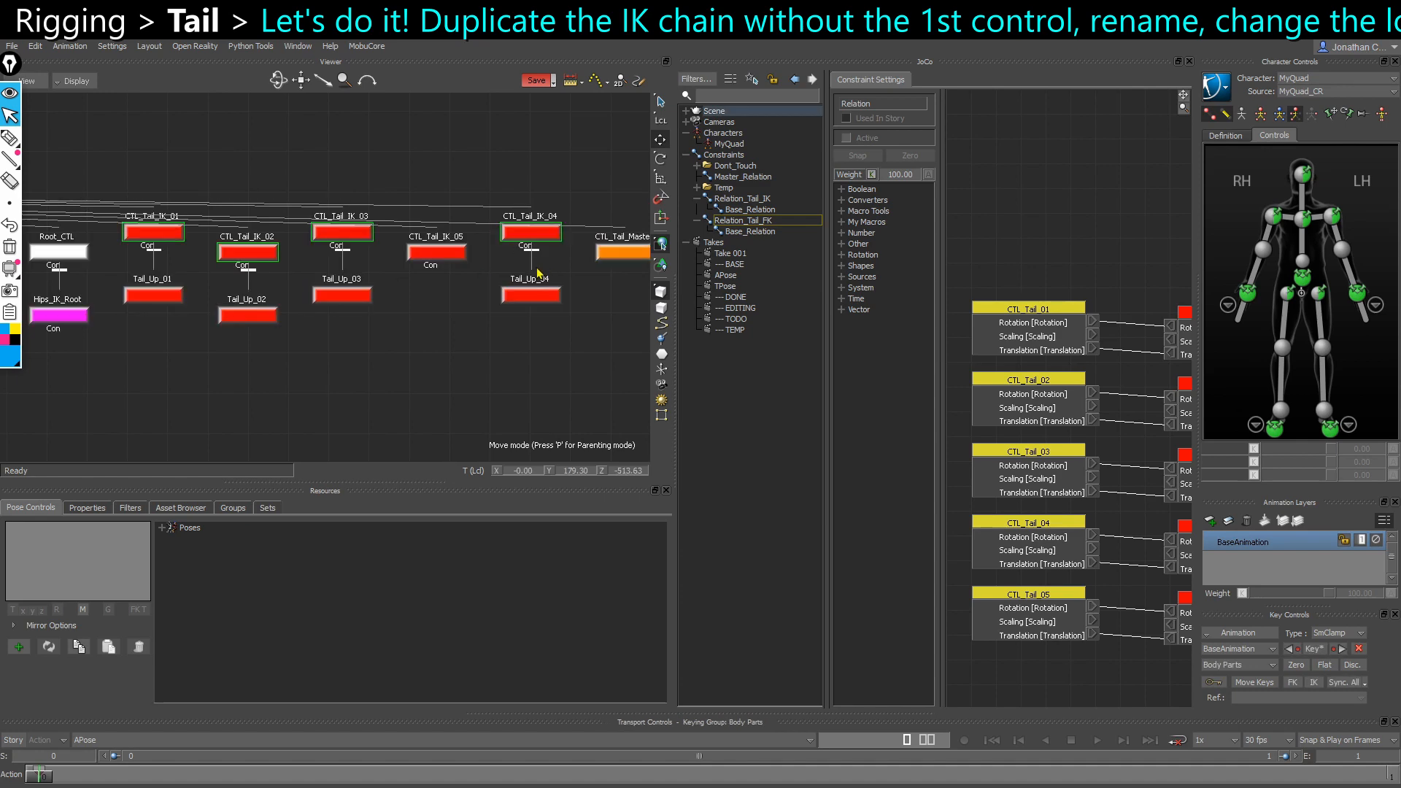
pyautogui.hotkey('ctrl', 'e')
pyautogui.keyDown('ctrl'); pyautogui.keyDown('shift'); pyautogui.moveTo(456, 306); pyautogui.dragTo(413, 359); pyautogui.keyUp('shift'); pyautogui.keyUp('ctrl')
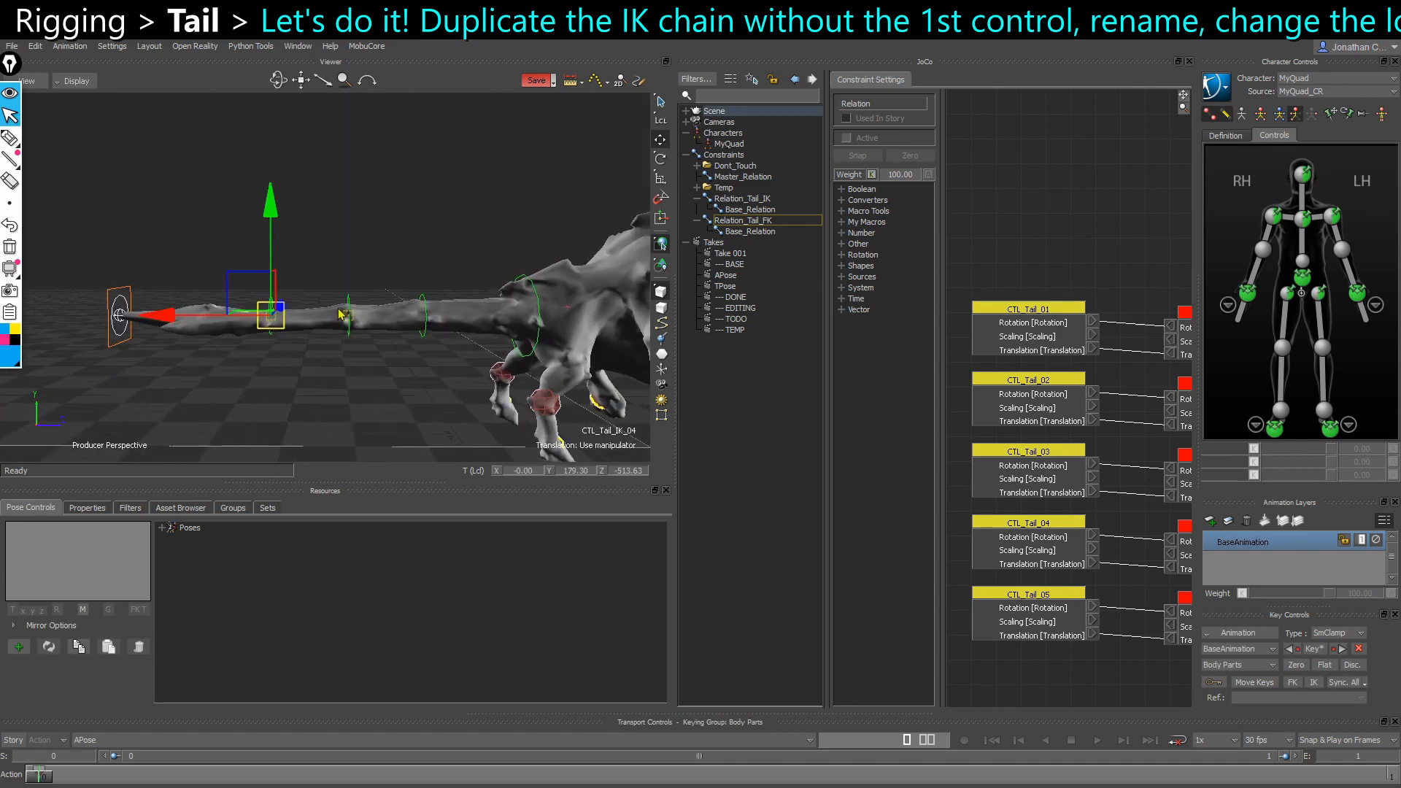
pyautogui.hotkey('ctrl', 'w')
pyautogui.scroll(-2, 278, 304)
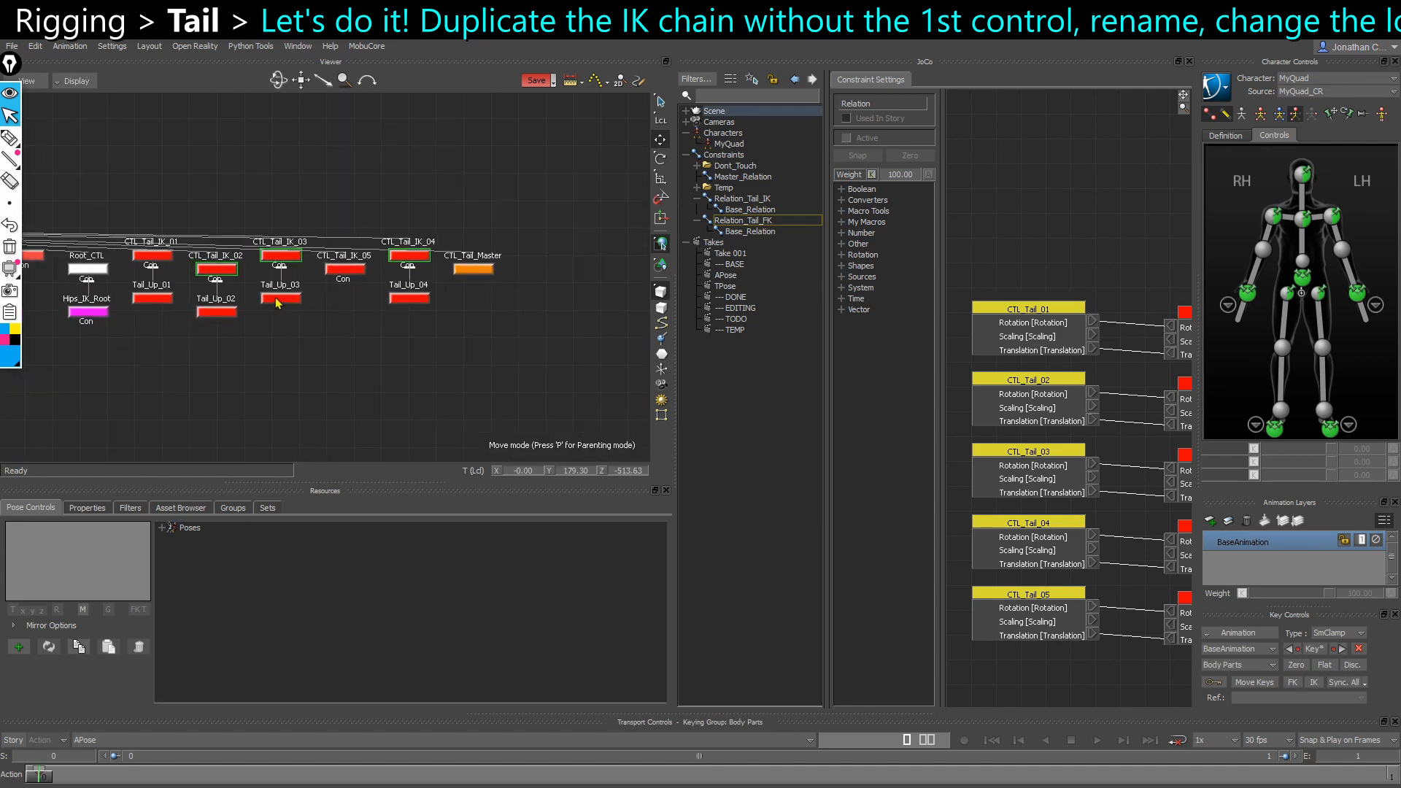
pyautogui.hotkey('ctrl', 'c')
pyautogui.hotkey('ctrl', 'v')
pyautogui.scroll(-2, 343, 340)
pyautogui.keyDown('shift'); pyautogui.moveTo(511, 260); pyautogui.dragTo(410, 295); pyautogui.keyUp('shift')
pyautogui.scroll(3, 410, 294)
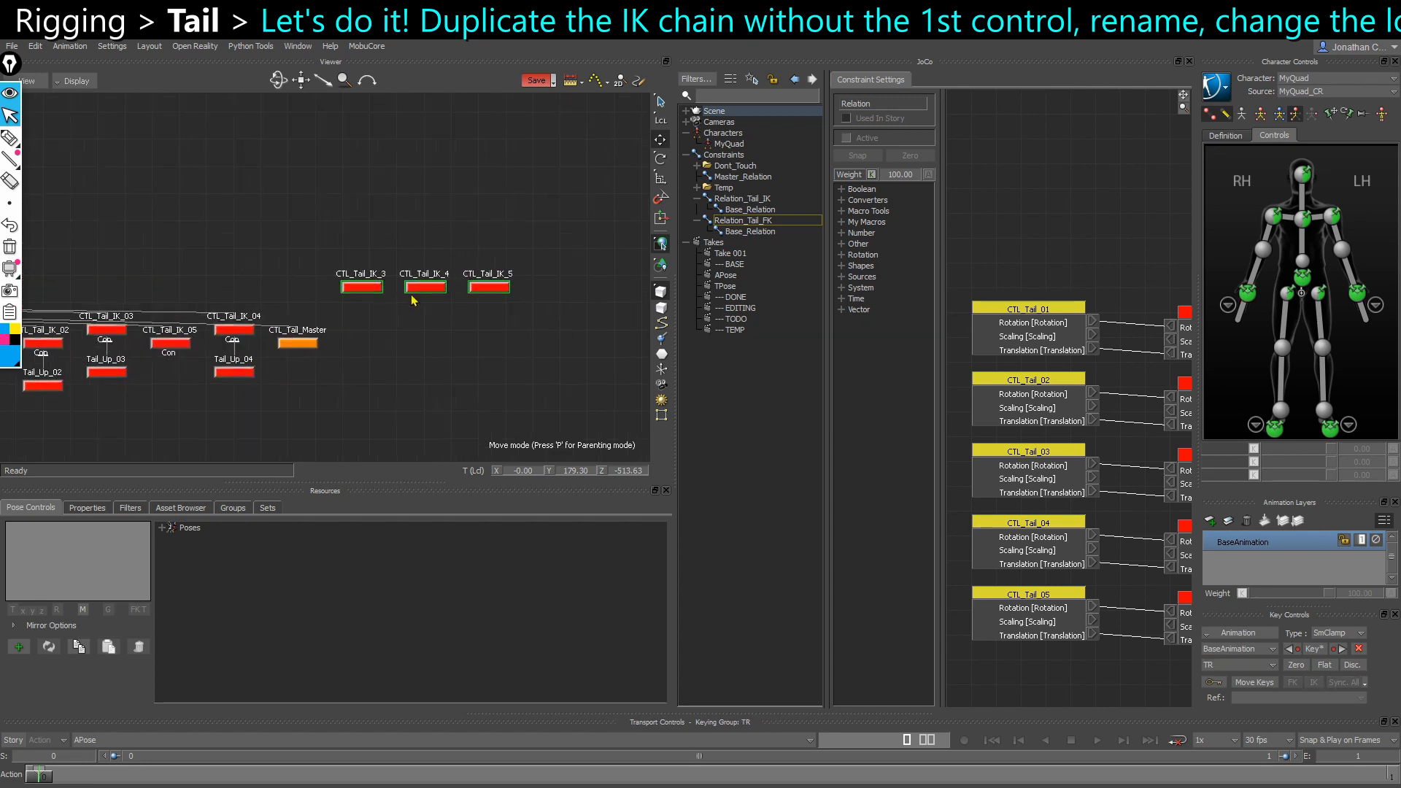
# Colour the three duplicated controls orange by setting the green component of their RGB colour to 0.60
pyautogui.click(86, 508)
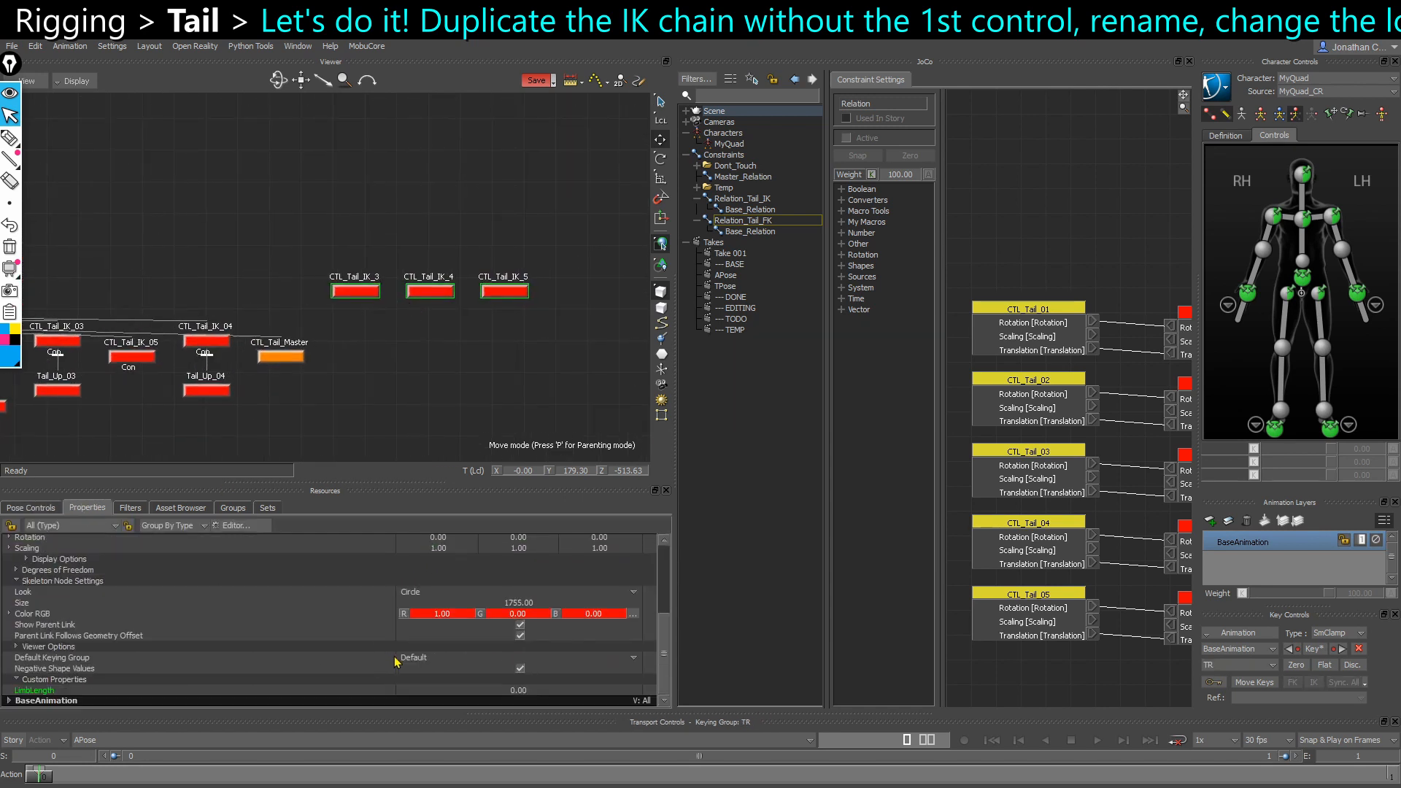
pyautogui.doubleClick(502, 617)
pyautogui.write('.6')
pyautogui.press('Return')
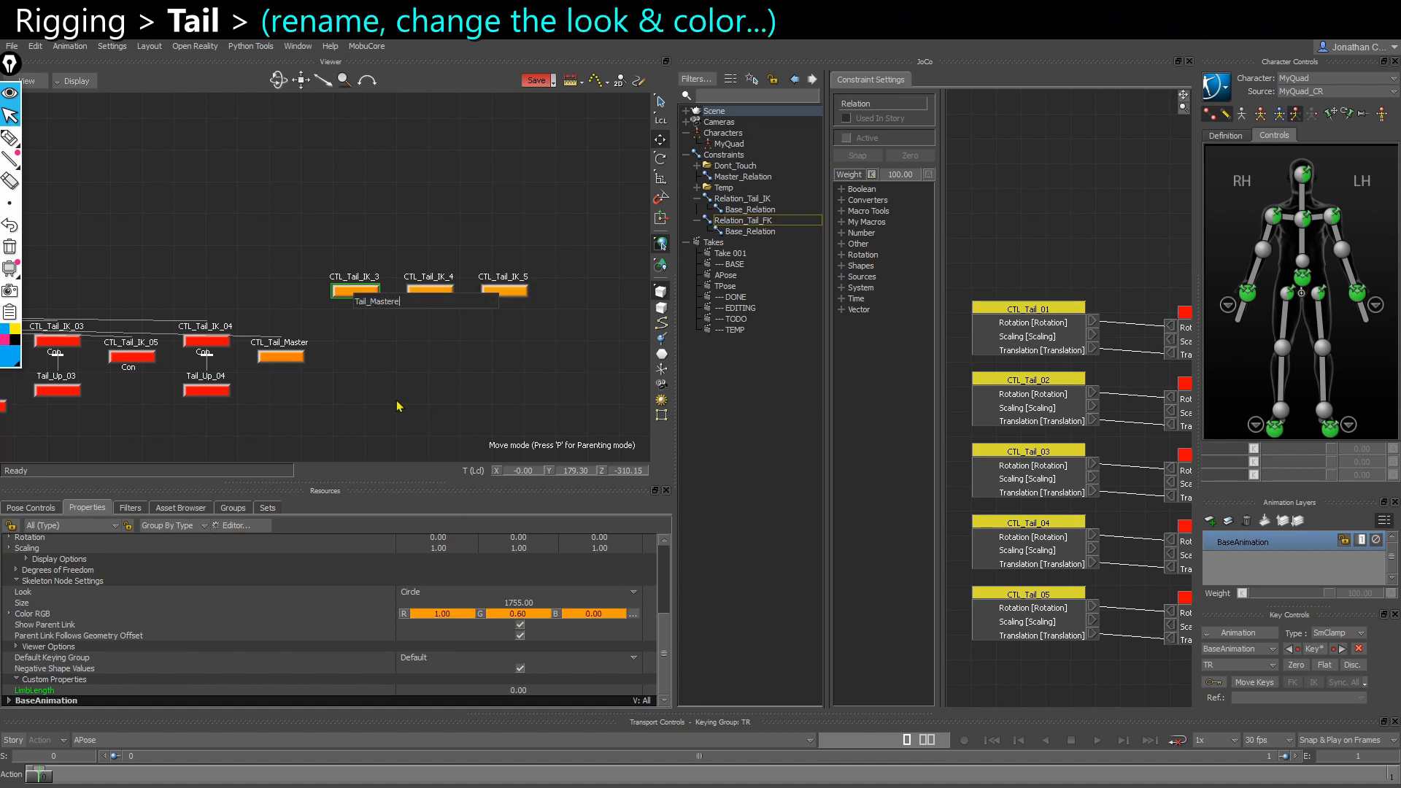
# Rename the three orange duplicates as Tail_Mastered_02, Tail_Mastered_03 and Tail_Mastered_04
pyautogui.press('Return')
pyautogui.rightClick(364, 293)
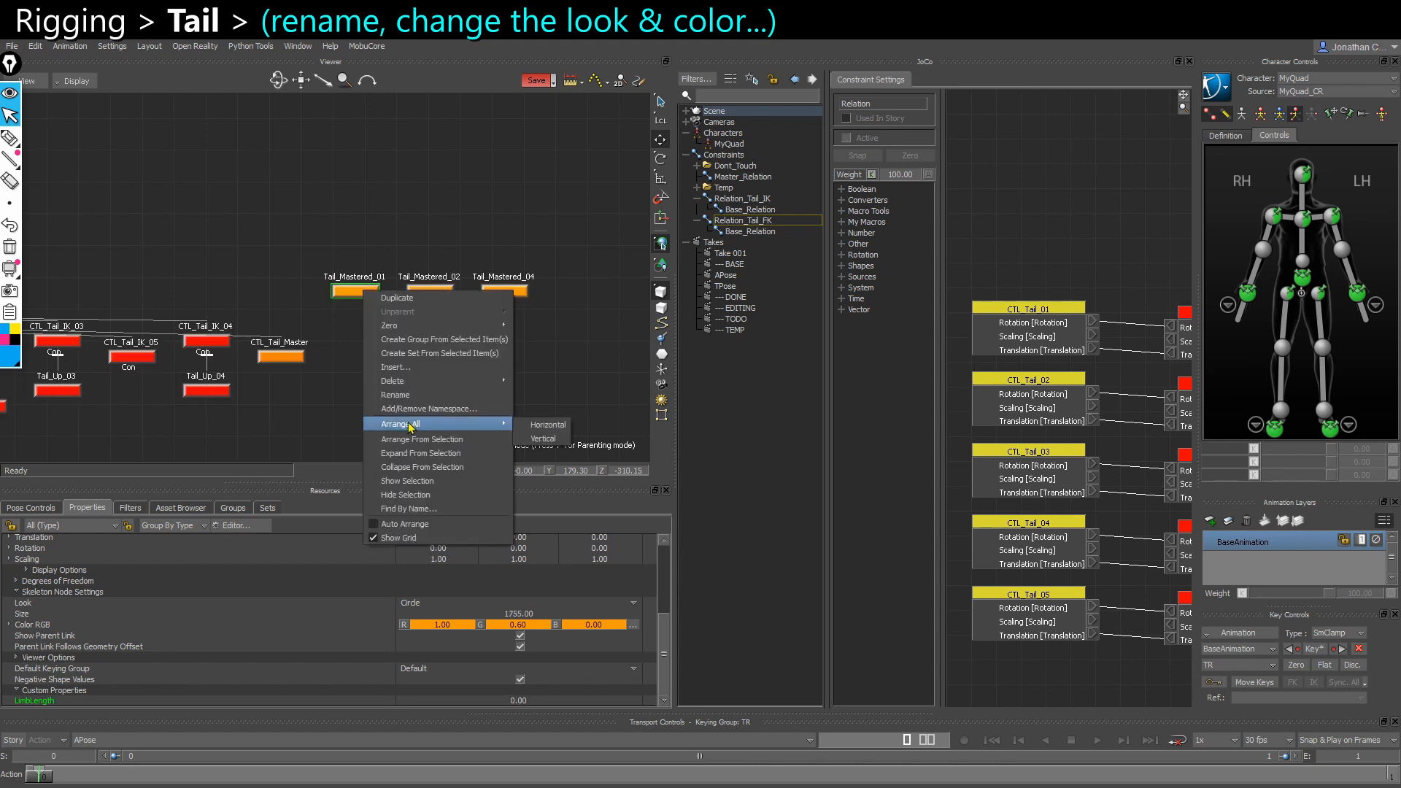
pyautogui.click(412, 398)
pyautogui.click(439, 297)
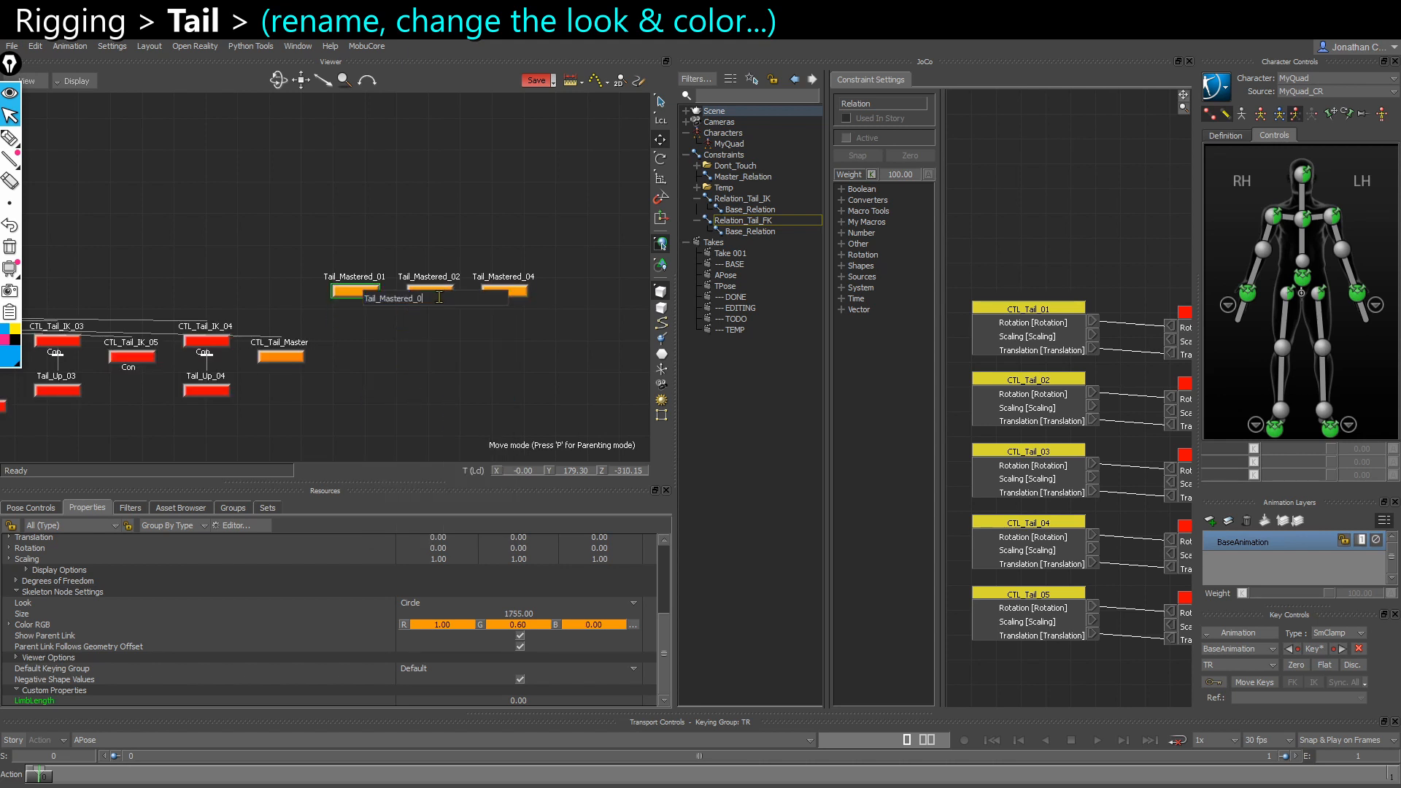
pyautogui.press('BackSpace')
pyautogui.write('3')
pyautogui.press('Return')
pyautogui.click(435, 292)
pyautogui.rightClick(438, 295)
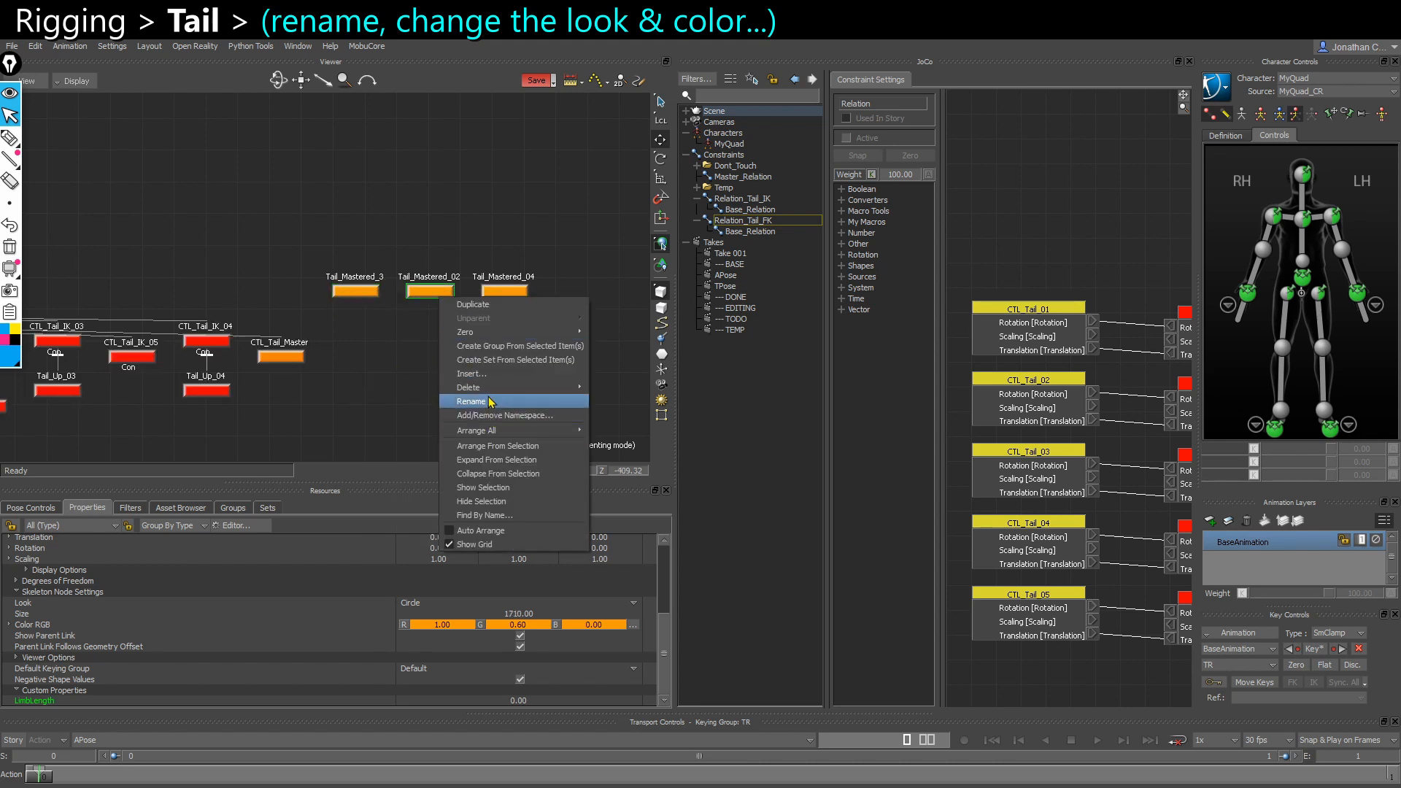
pyautogui.click(471, 401)
pyautogui.press('End')
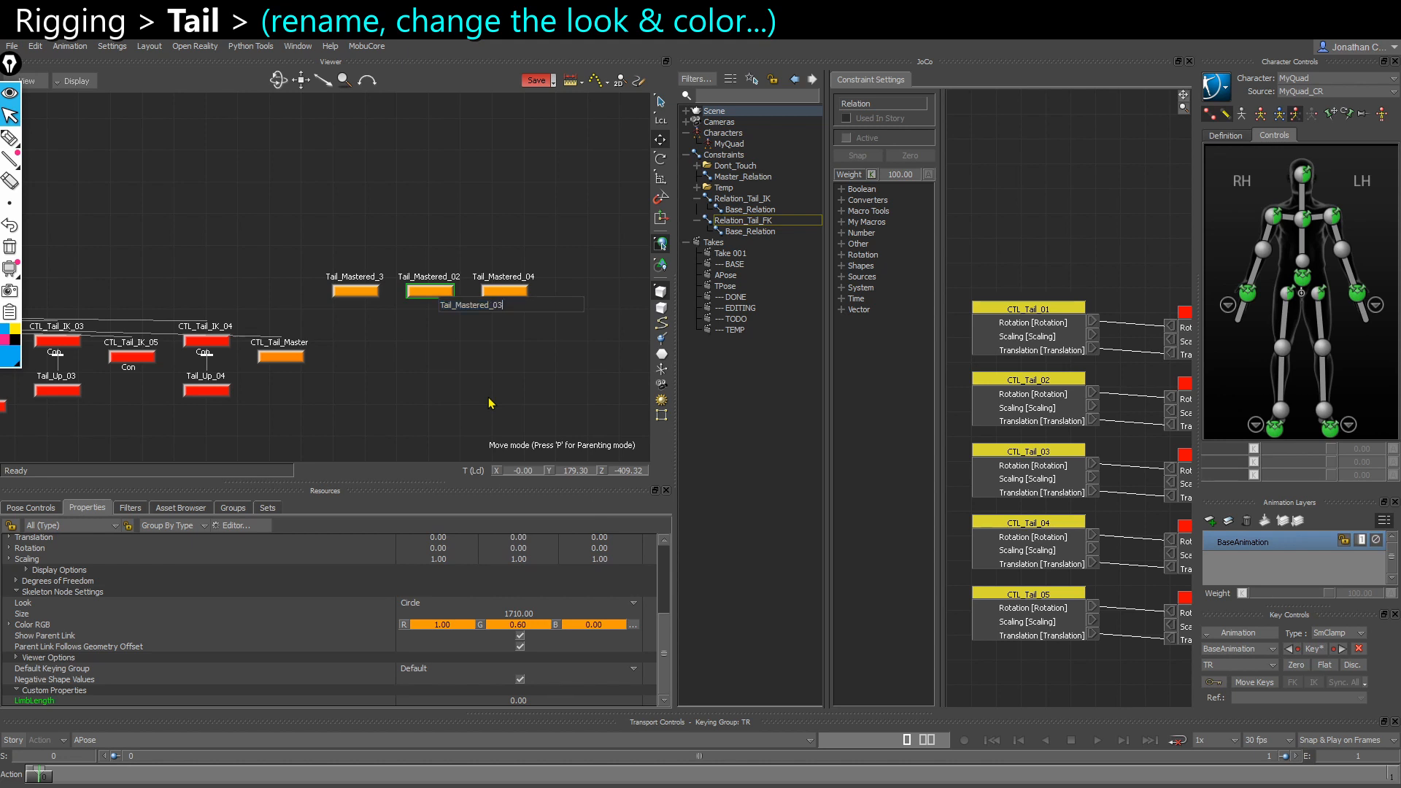
pyautogui.press('Return')
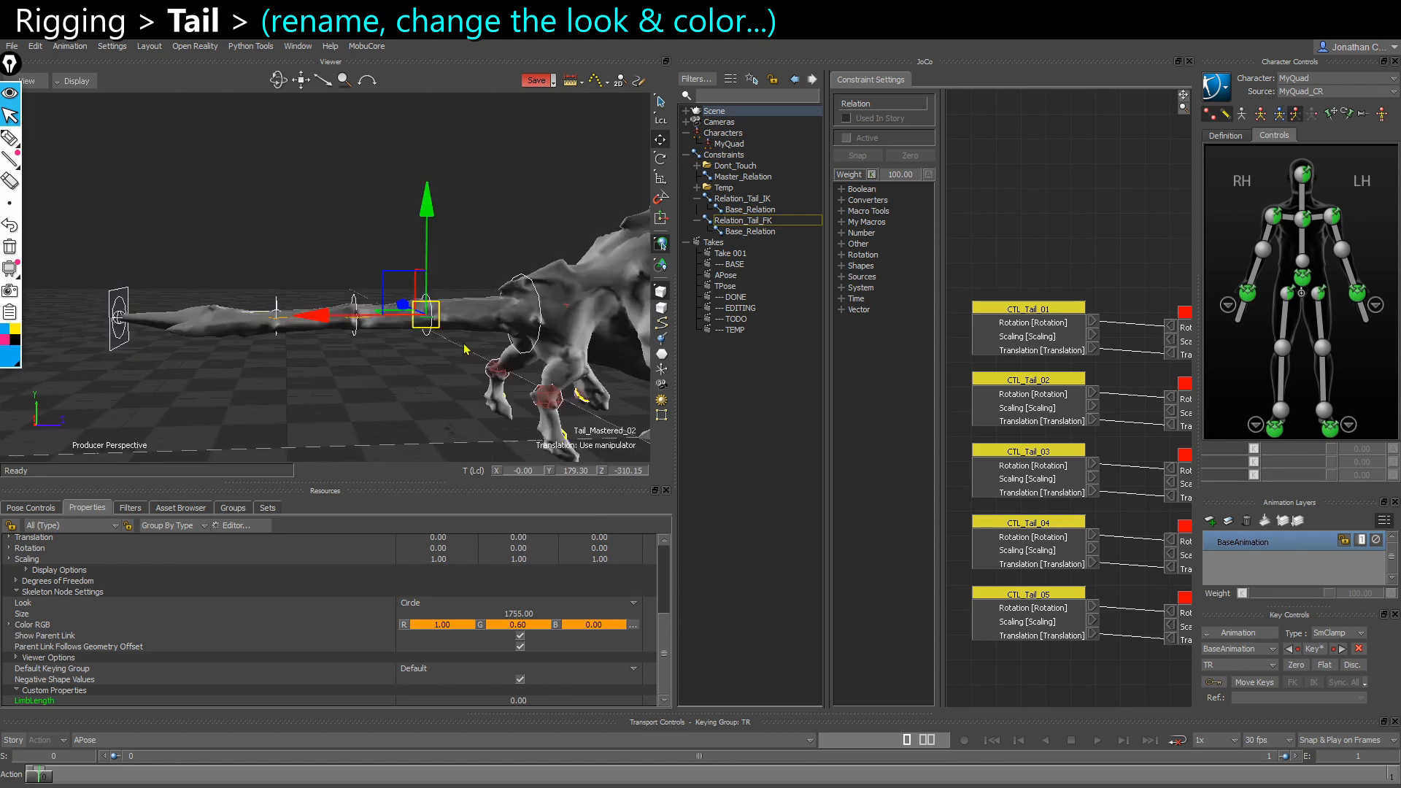
# Check in the 3D view that each renamed Tail_Mastered object matches its position along the tail
pyautogui.hotkey('ctrl', 'w')
pyautogui.click(434, 290)
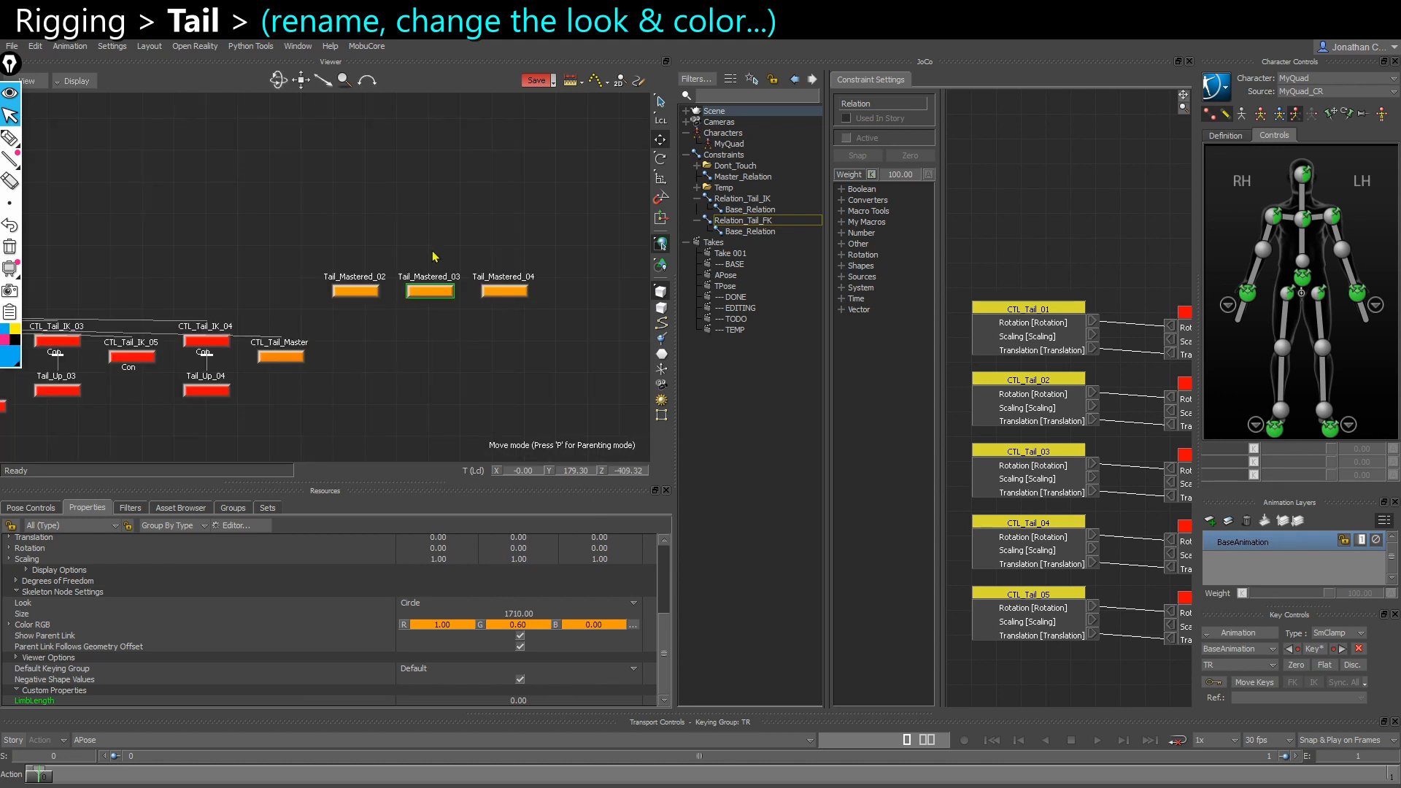
pyautogui.hotkey('ctrl', 'w')
pyautogui.hotkey('ctrl', 'w')
pyautogui.click(503, 291)
pyautogui.hotkey('ctrl', 'w')
pyautogui.hotkey('ctrl', 'w')
pyautogui.scroll(1, 346, 632)
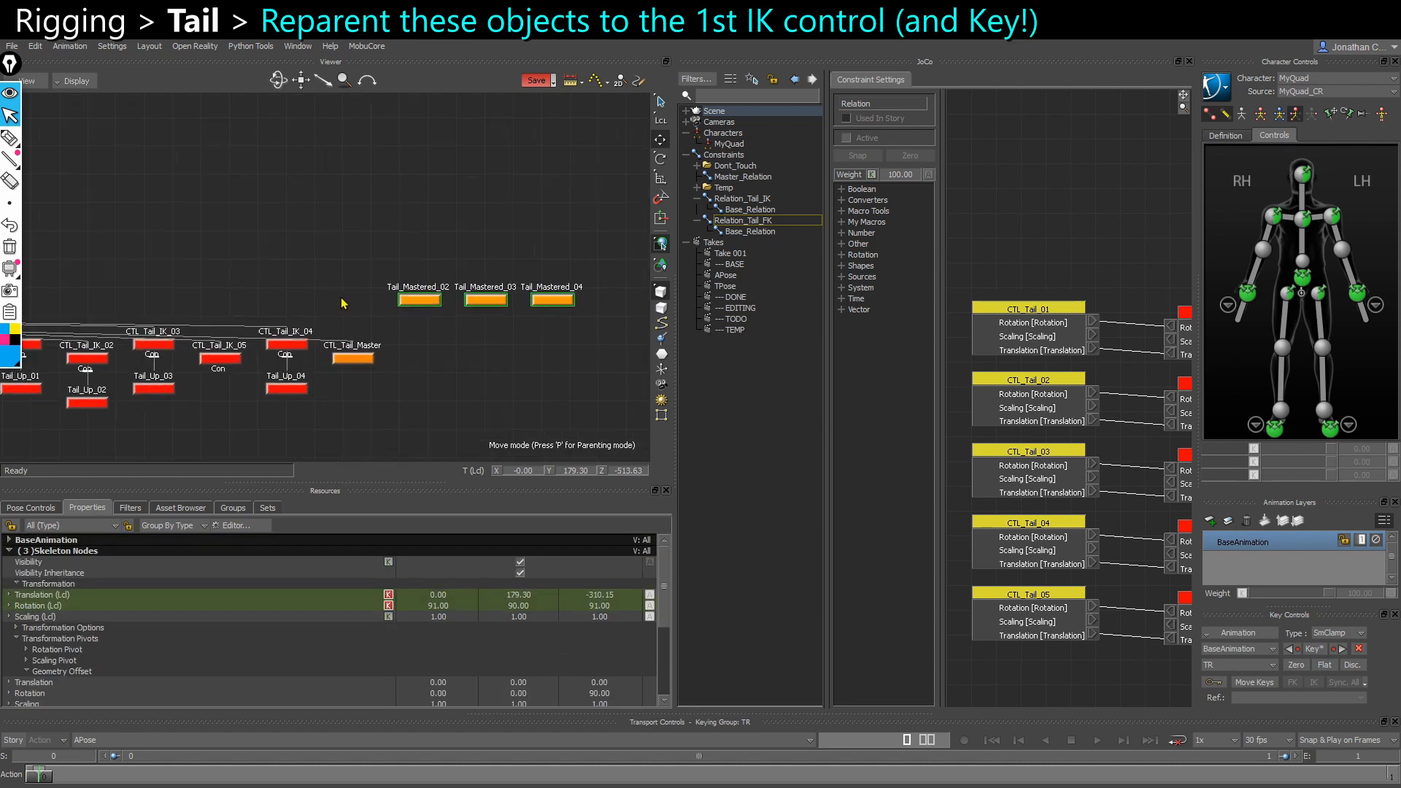
# Parent Tail_Mastered_02, Tail_Mastered_03 and Tail_Mastered_04 under CTL_Tail_IK_01 in the schematic view
pyautogui.scroll(1, 343, 303)
pyautogui.moveTo(407, 238); pyautogui.dragTo(576, 332)
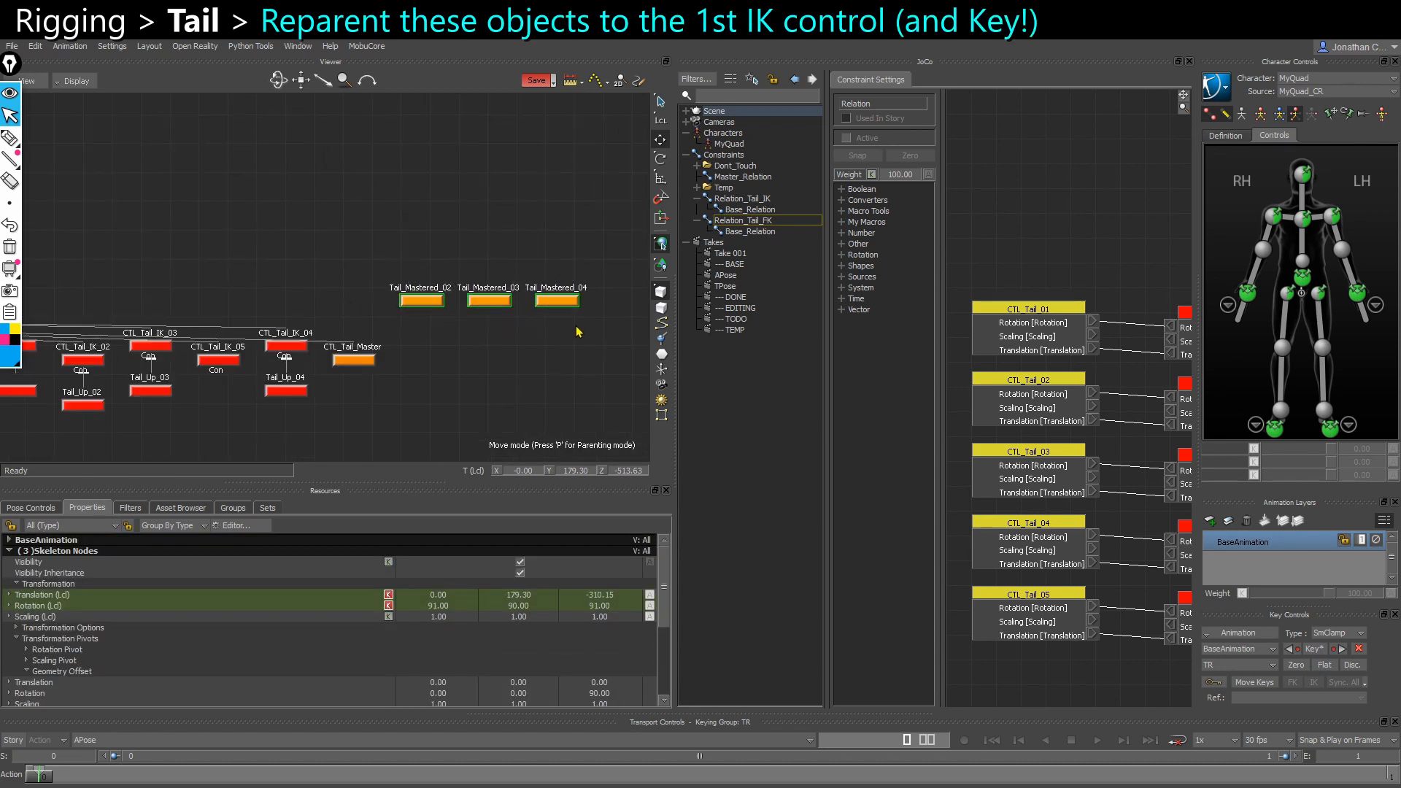
pyautogui.scroll(-1, 508, 356)
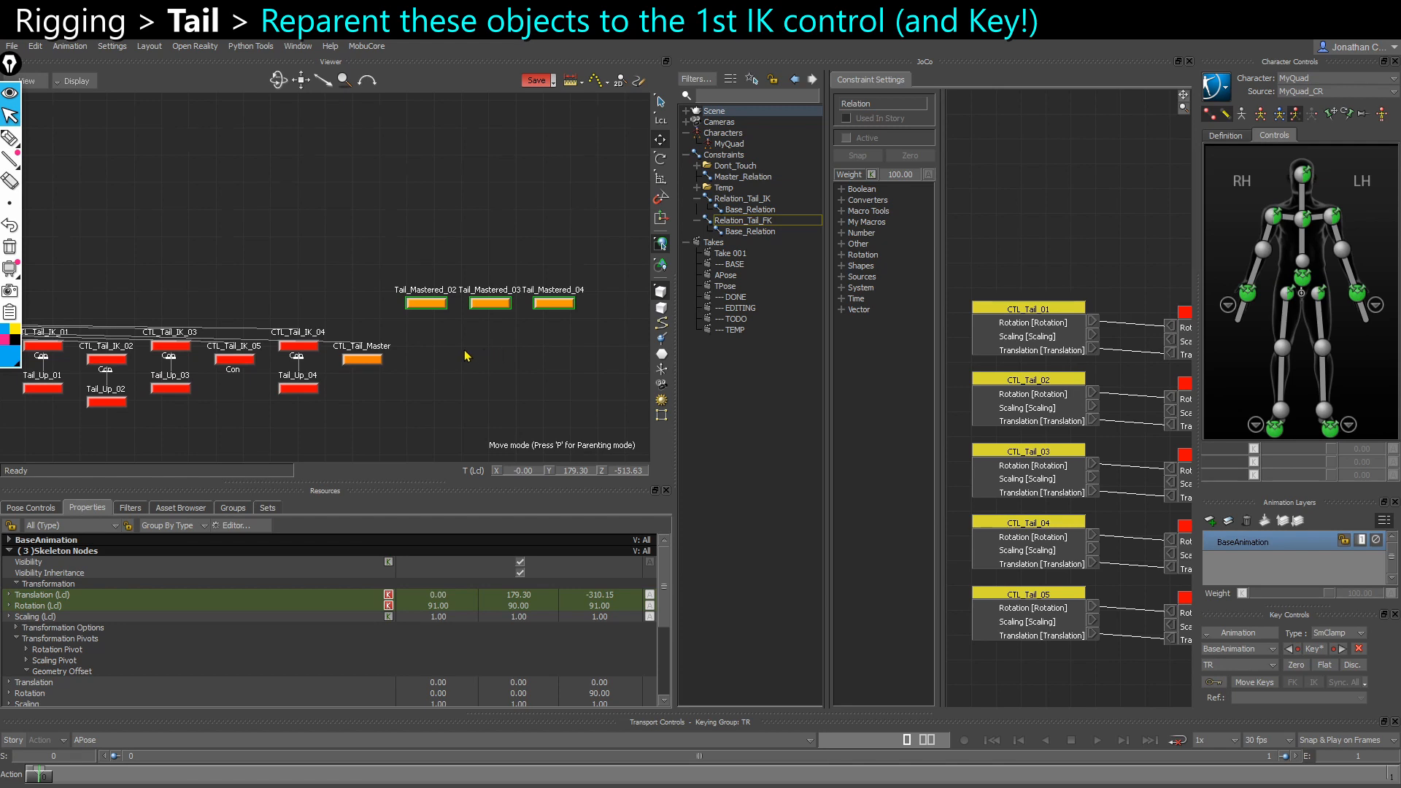
pyautogui.hotkey('ctrl', 'e')
pyautogui.keyDown('ctrl'); pyautogui.keyDown('shift'); pyautogui.moveTo(488, 364); pyautogui.dragTo(409, 371); pyautogui.keyUp('shift'); pyautogui.keyUp('ctrl')
pyautogui.hotkey('ctrl', 'w')
pyautogui.keyDown('shift'); pyautogui.moveTo(172, 374); pyautogui.dragTo(363, 352); pyautogui.keyUp('shift')
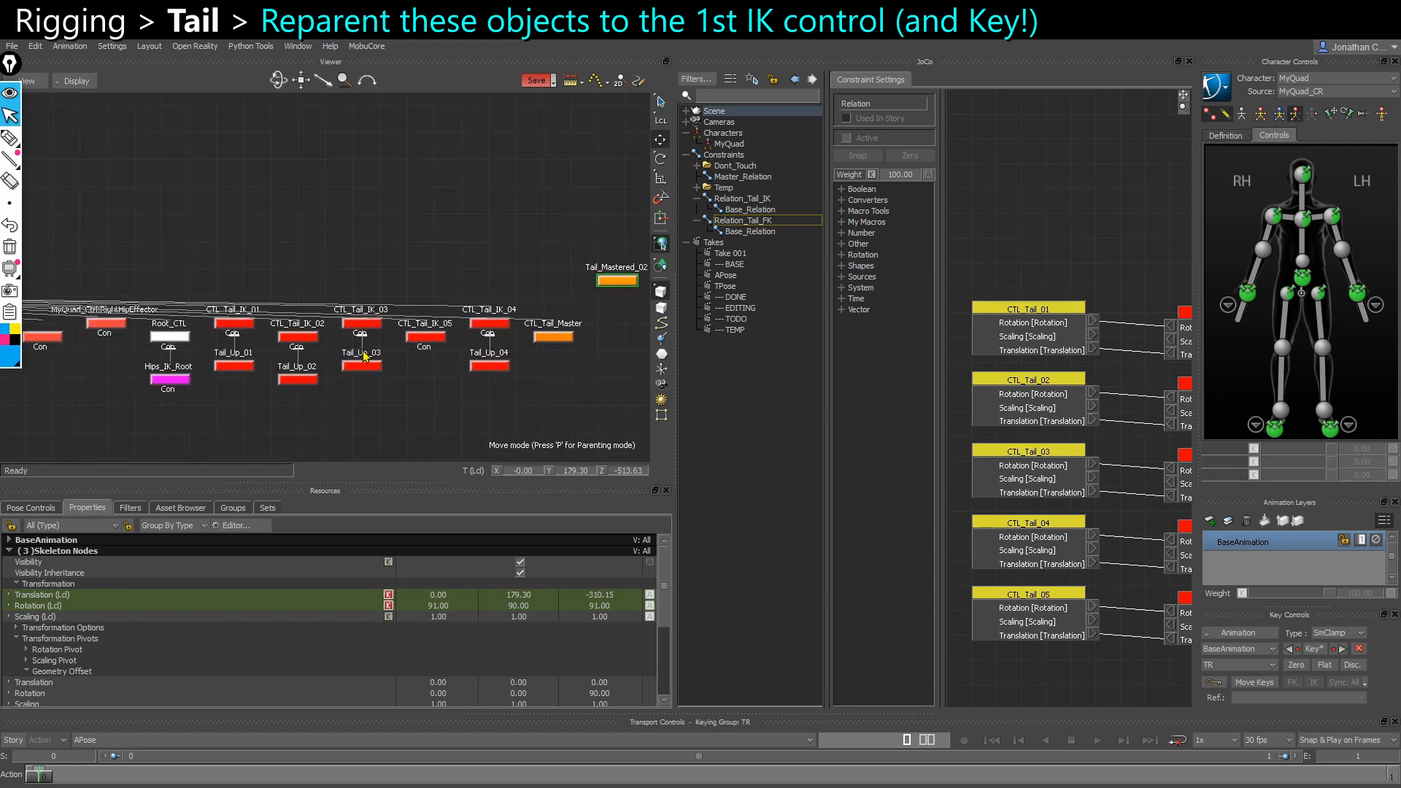
pyautogui.scroll(2, 208, 365)
pyautogui.keyDown('alt'); pyautogui.moveTo(234, 410); pyautogui.dragTo(239, 302); pyautogui.keyUp('alt')
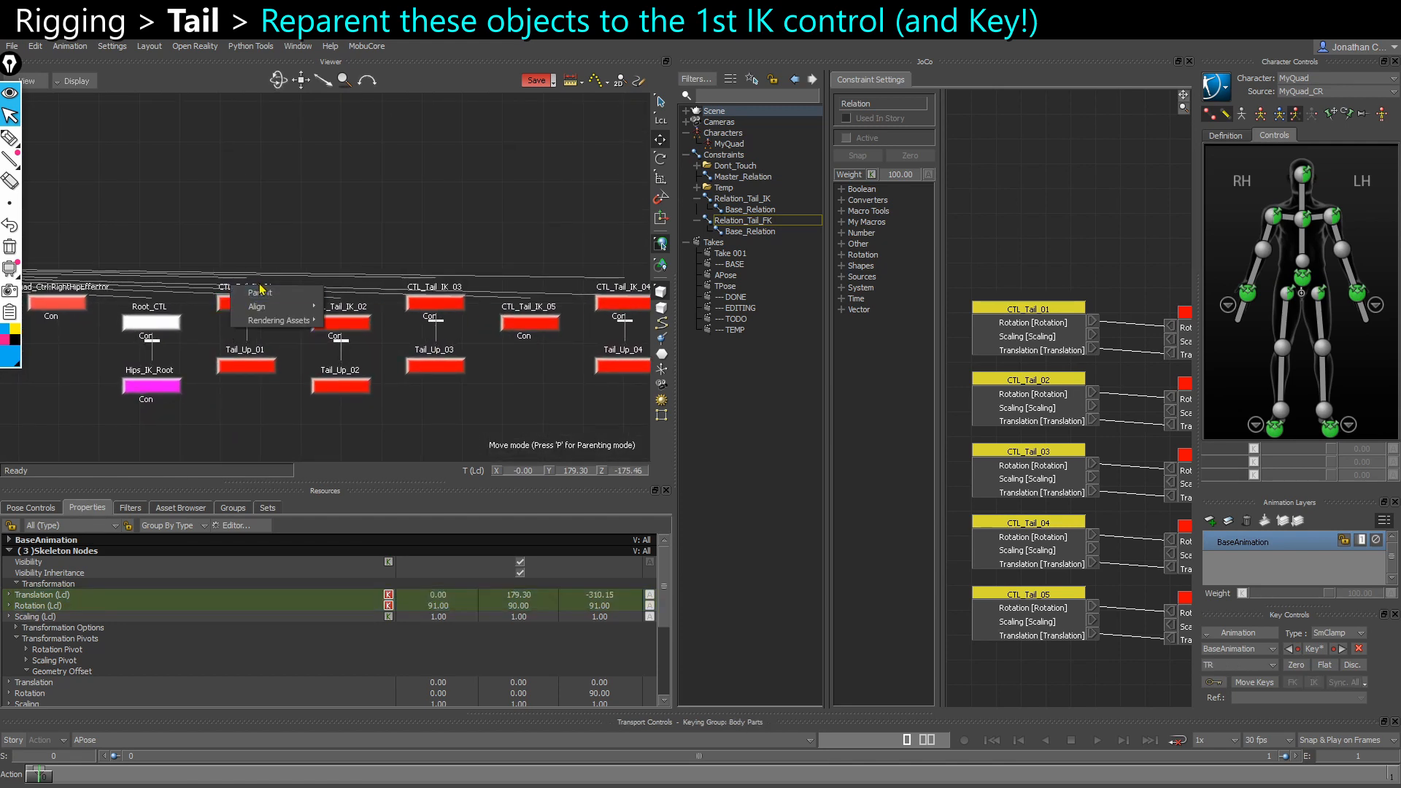
pyautogui.click(260, 292)
# Key the three reparented Tail_Mastered objects on the base animation layer and review their hierarchy in the schematic view
pyautogui.hotkey('ctrl', 'e')
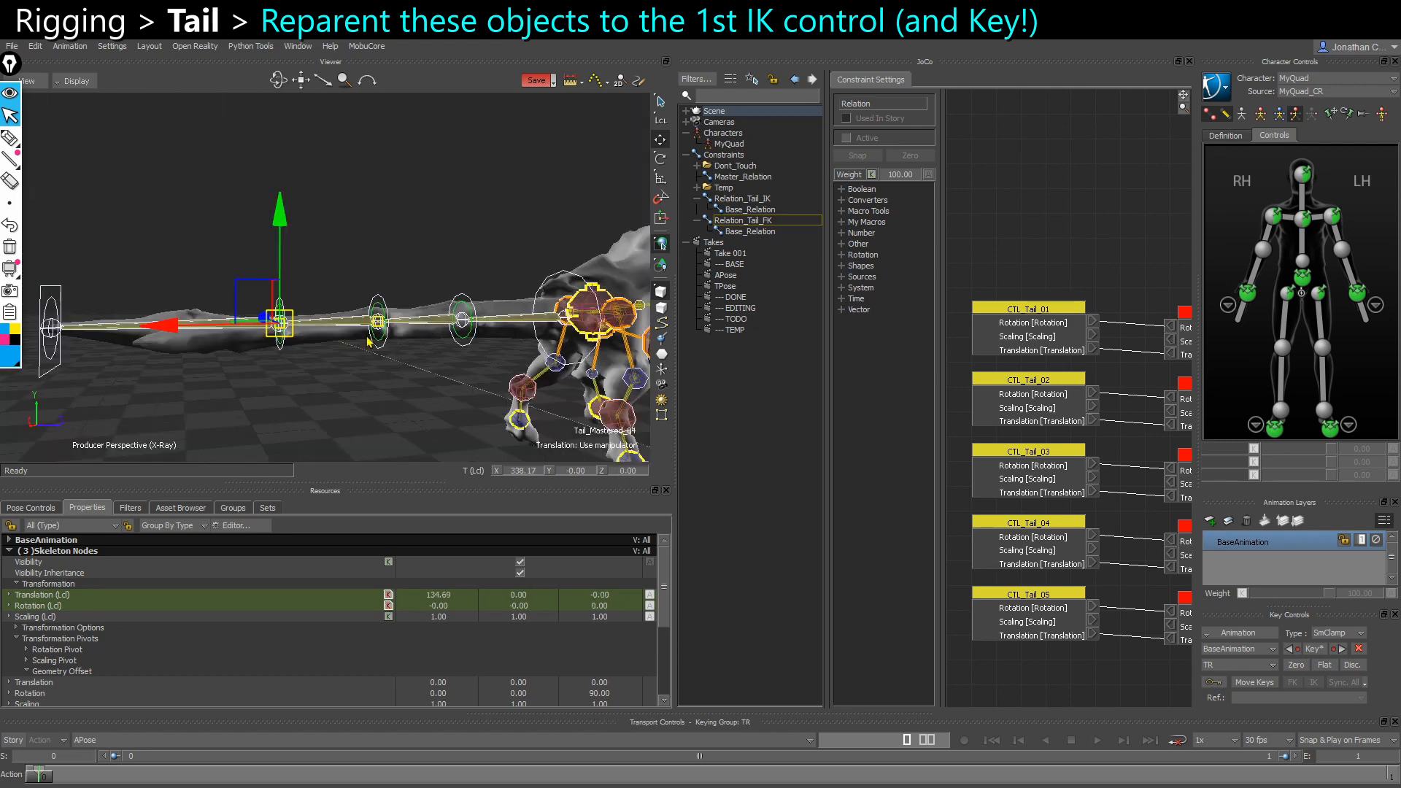
pyautogui.keyDown('ctrl'); pyautogui.keyDown('shift'); pyautogui.moveTo(368, 340); pyautogui.dragTo(376, 343); pyautogui.keyUp('shift'); pyautogui.keyUp('ctrl')
pyautogui.click(1311, 648)
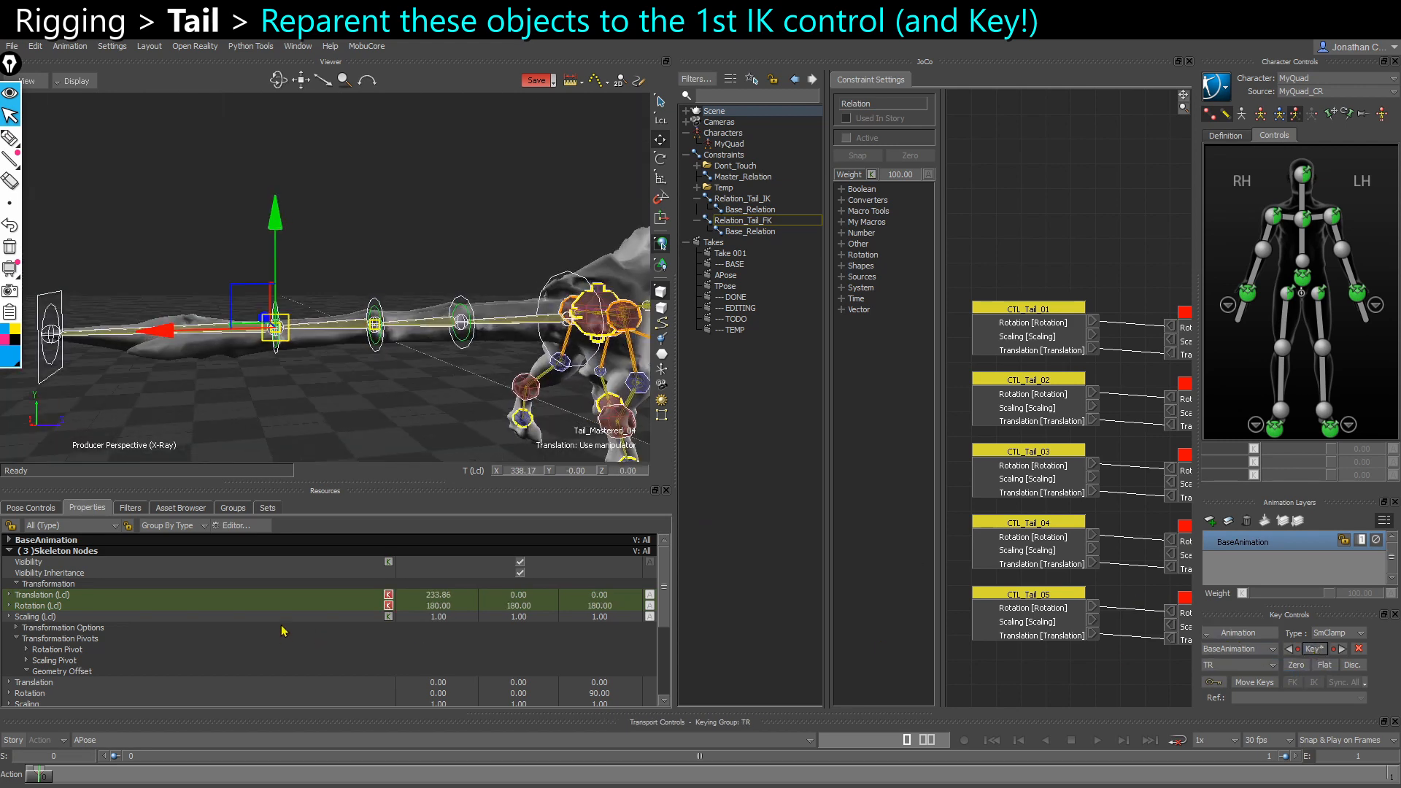
pyautogui.hotkey('ctrl', 'w')
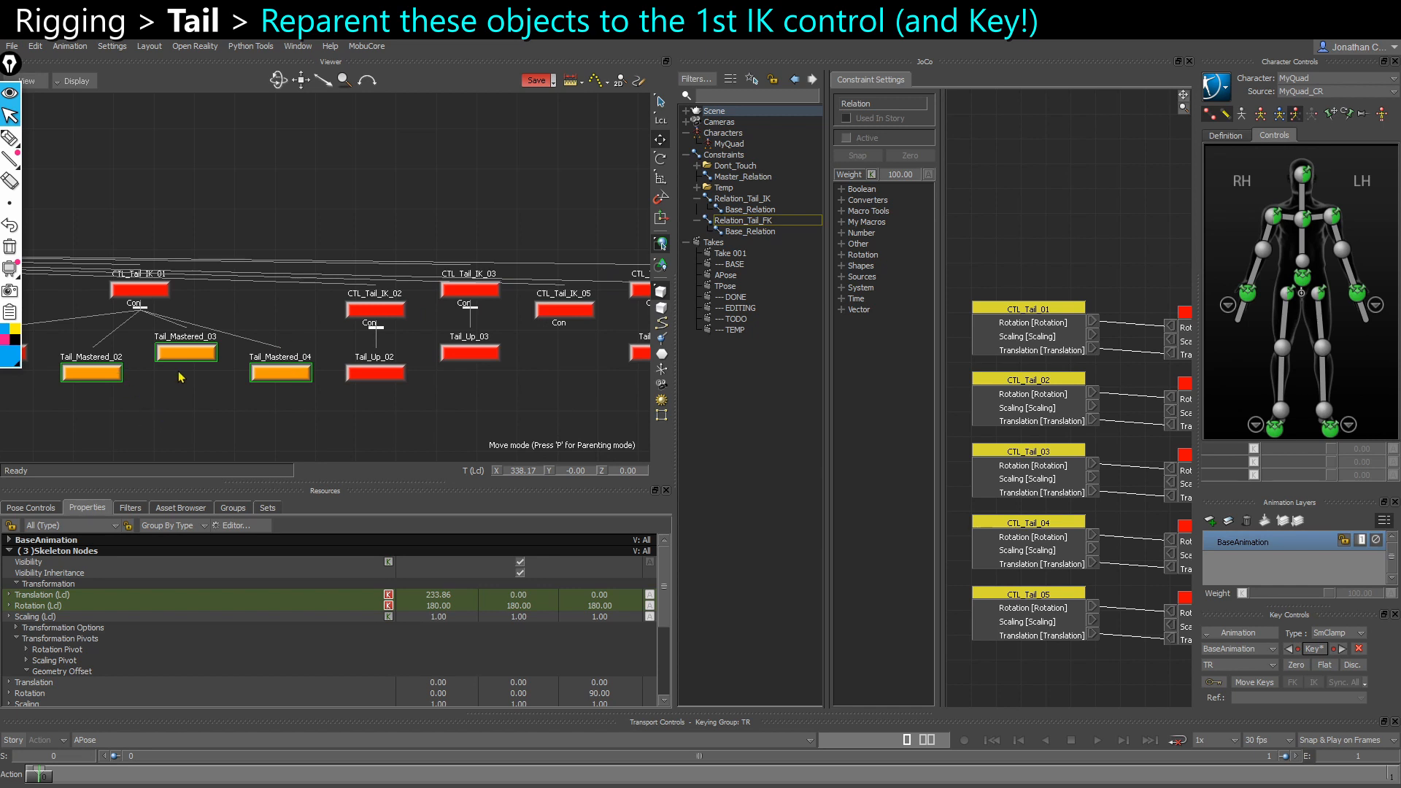
pyautogui.keyDown('shift'); pyautogui.moveTo(154, 330); pyautogui.dragTo(291, 299); pyautogui.keyUp('shift')
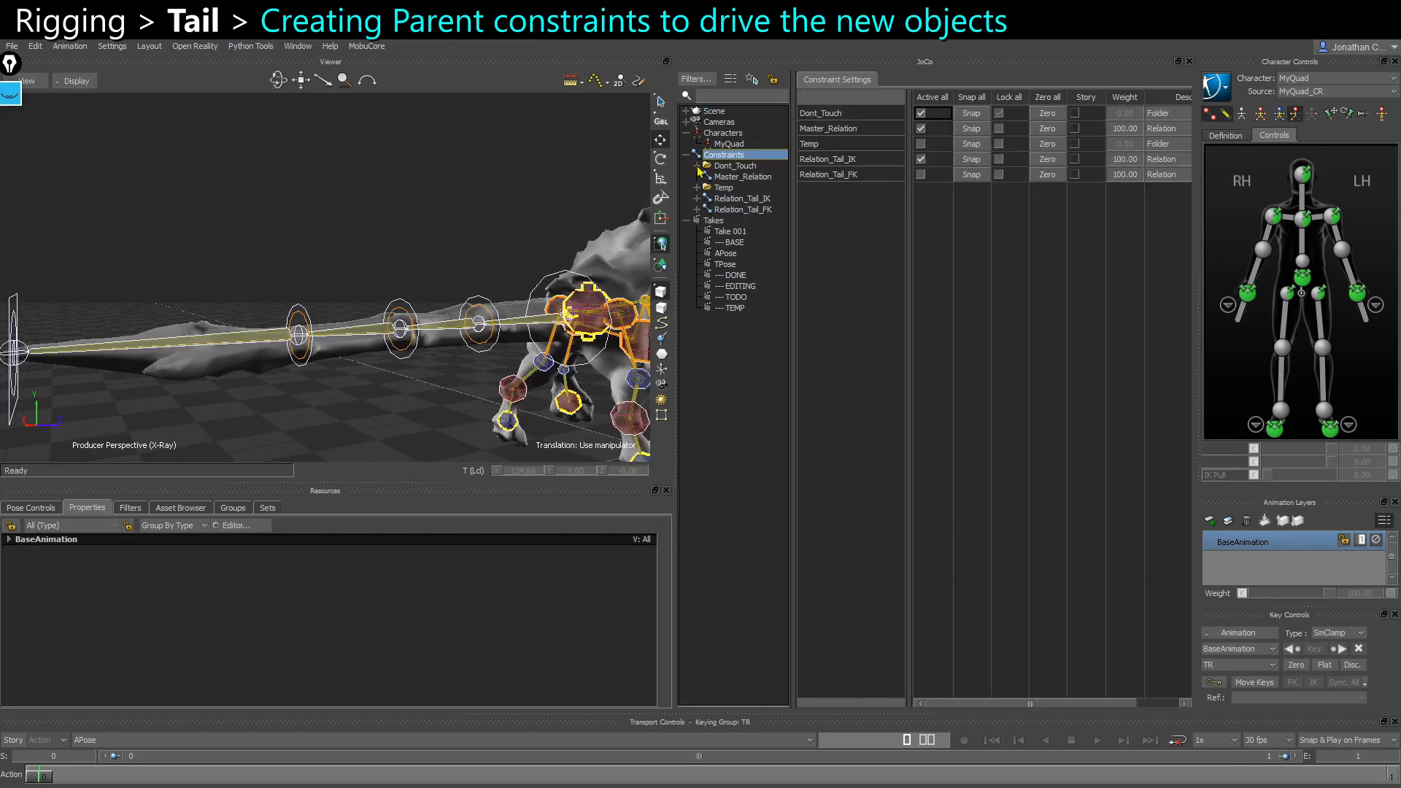
# Add a Parent/Child constraint and rename it as Parent_Tail_Master_02
pyautogui.rightClick(745, 153)
pyautogui.moveTo(788, 175)
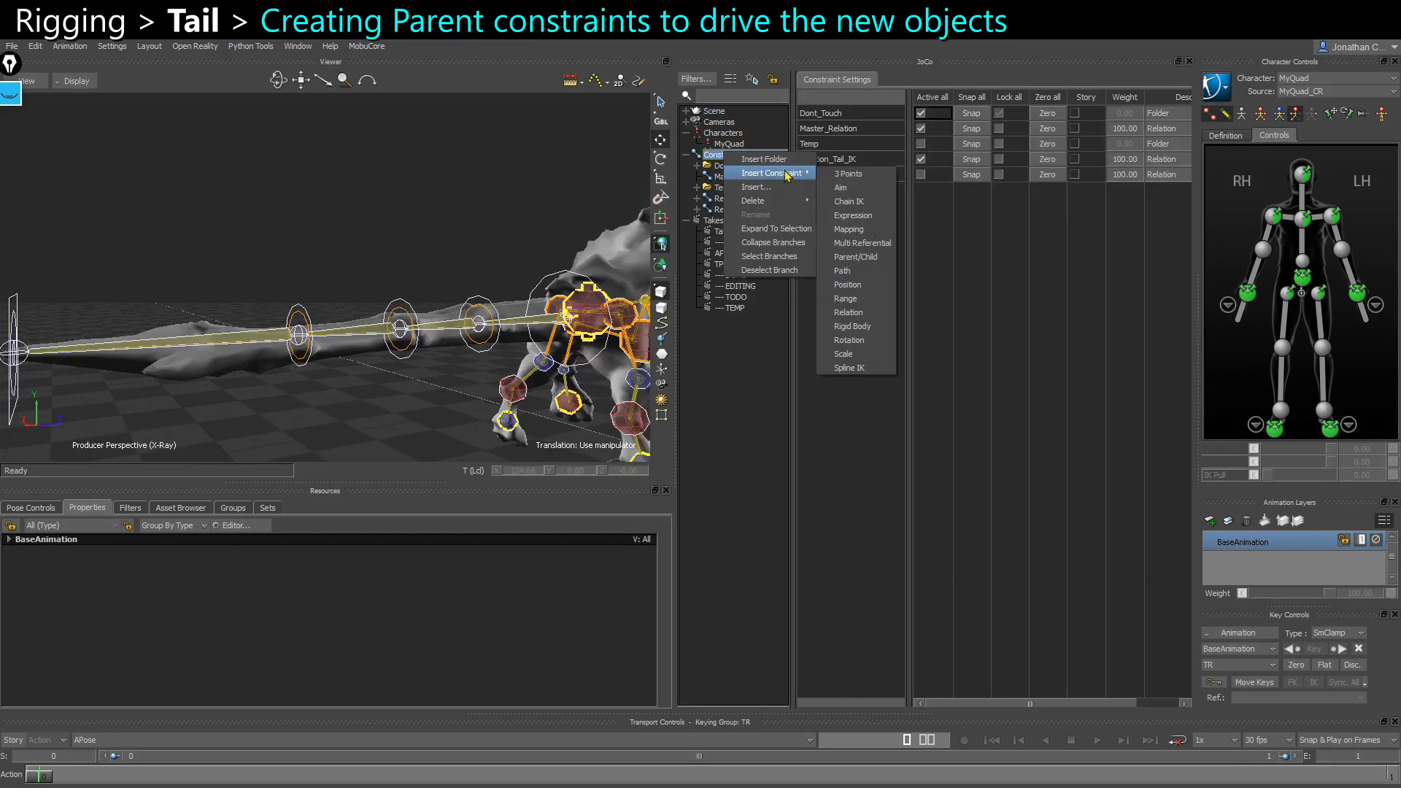
pyautogui.click(868, 257)
pyautogui.rightClick(724, 220)
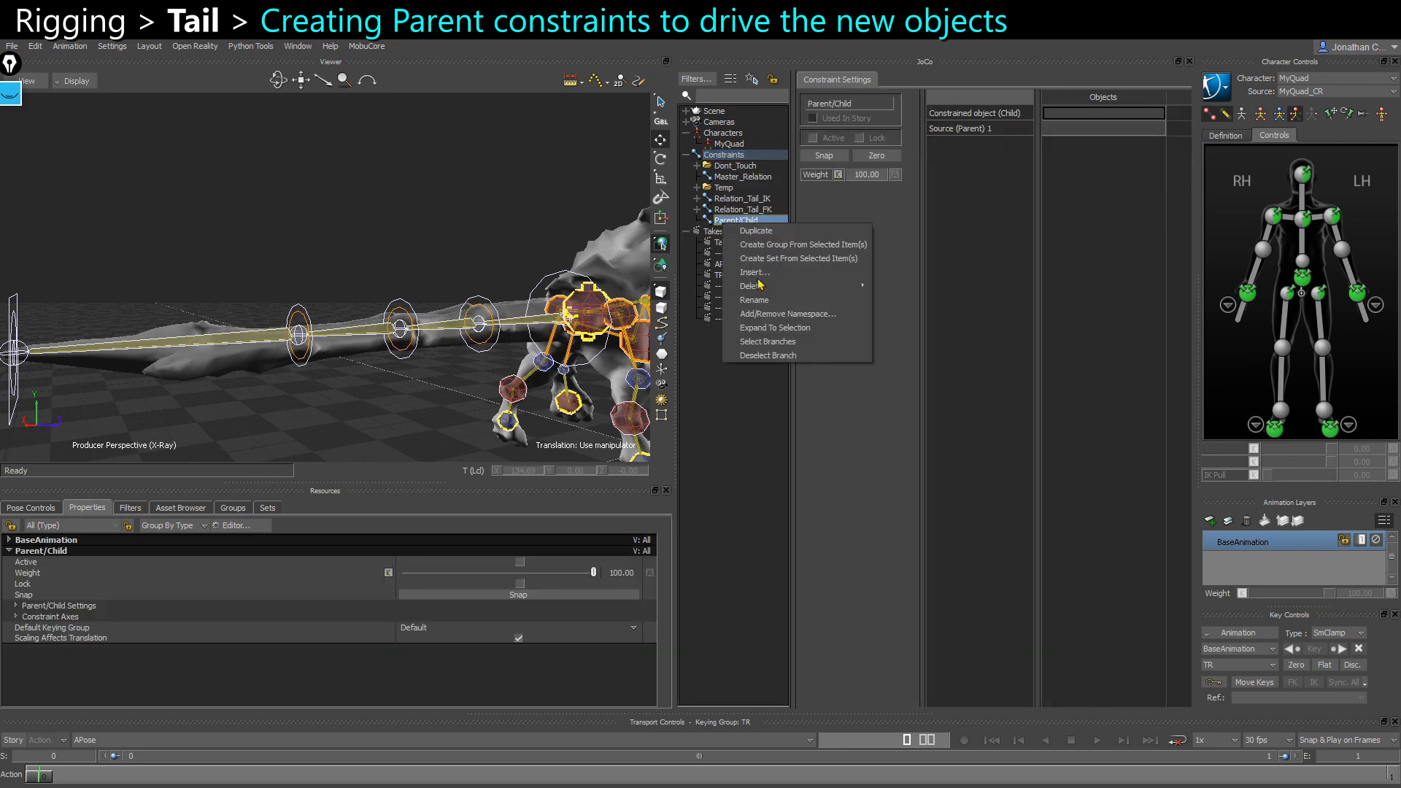
pyautogui.click(764, 305)
pyautogui.write('P')
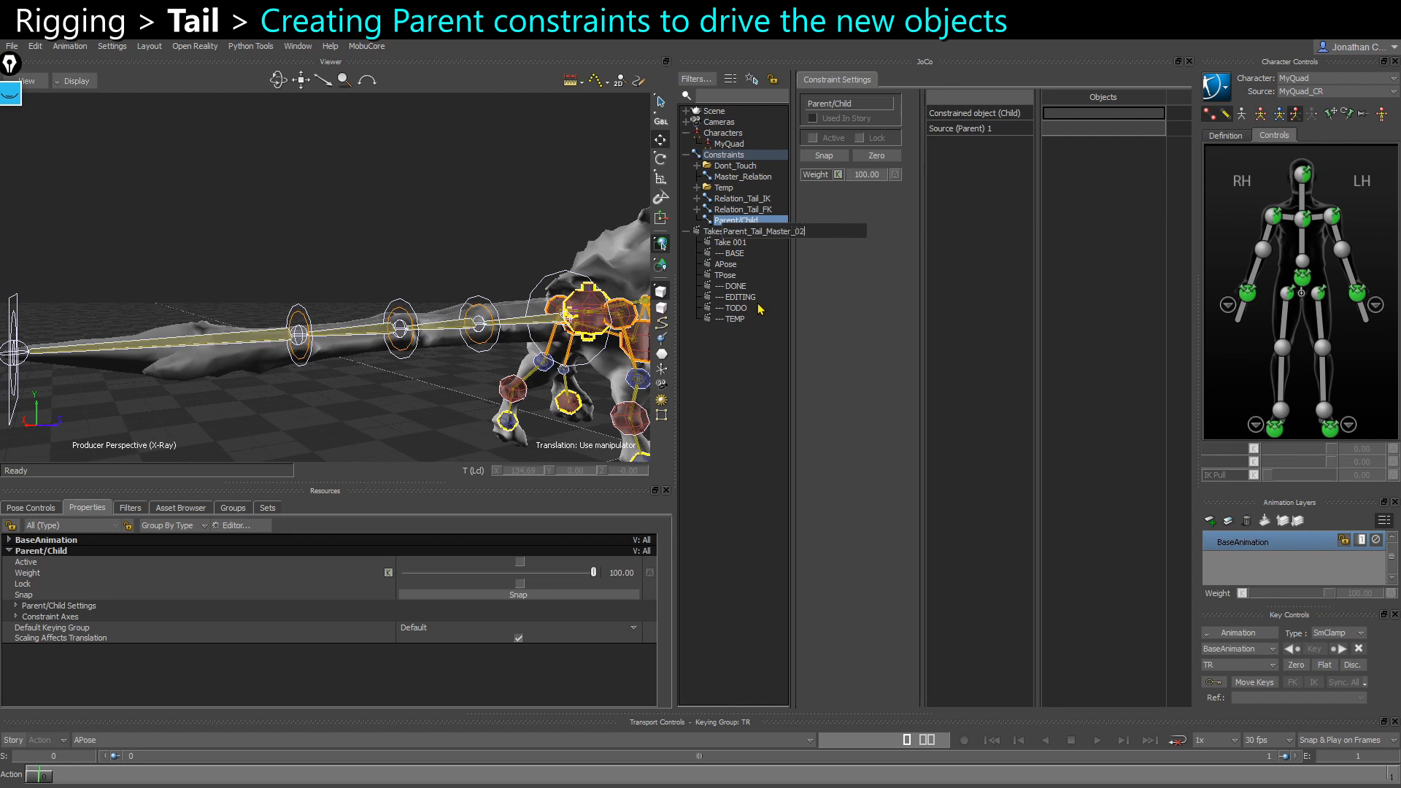
pyautogui.write('arent_Tail_Master_02')
pyautogui.press('Return')
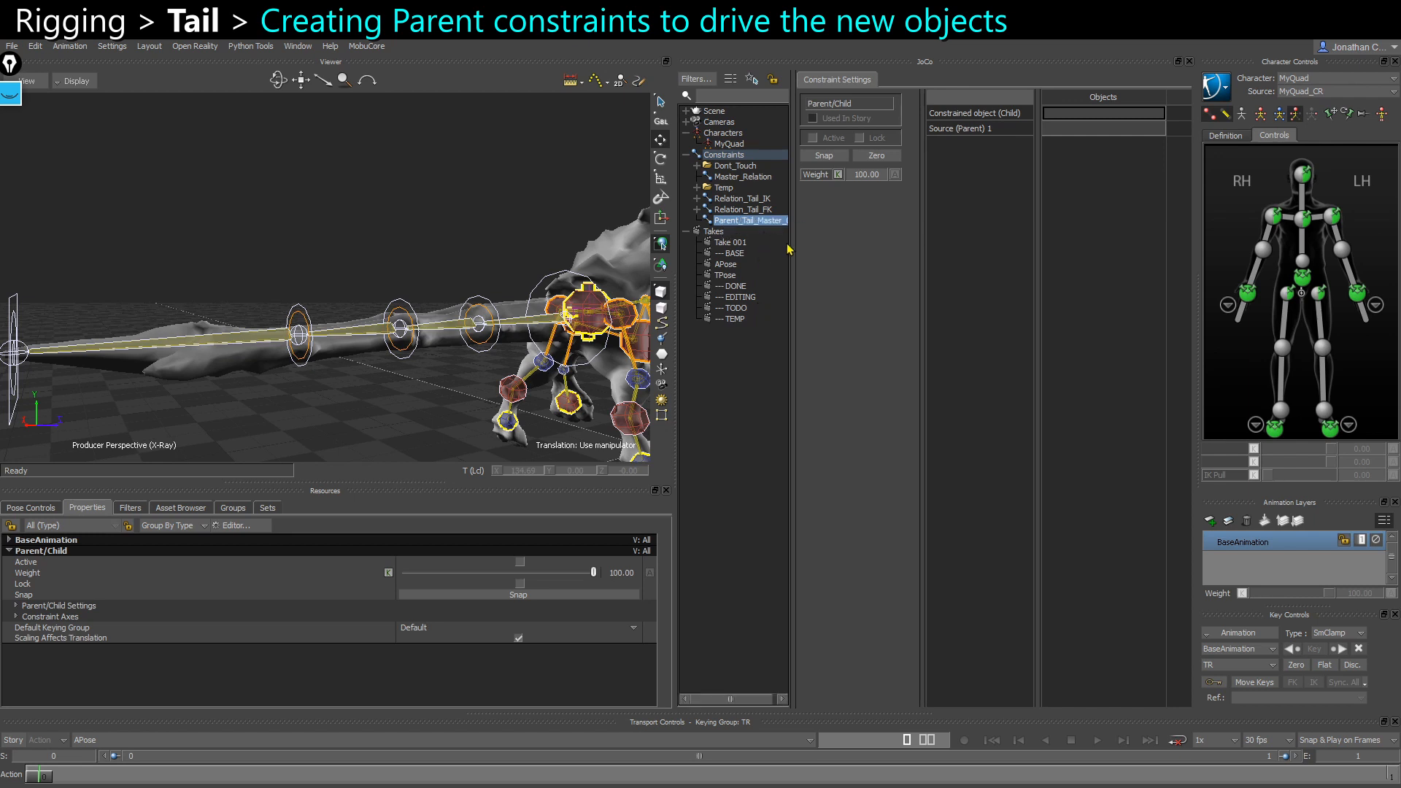
# Assign CTL_Tail_IK_01 as the first source parent of the Parent_Tail_Master_02 constraint
pyautogui.moveTo(788, 249)
pyautogui.mouseDown()
pyautogui.moveTo(849, 245)
pyautogui.moveTo(805, 243)
pyautogui.mouseUp()
pyautogui.keyDown('ctrl'); pyautogui.keyDown('shift'); pyautogui.moveTo(508, 337); pyautogui.dragTo(536, 297); pyautogui.keyUp('shift'); pyautogui.keyUp('ctrl')
pyautogui.click(570, 292)
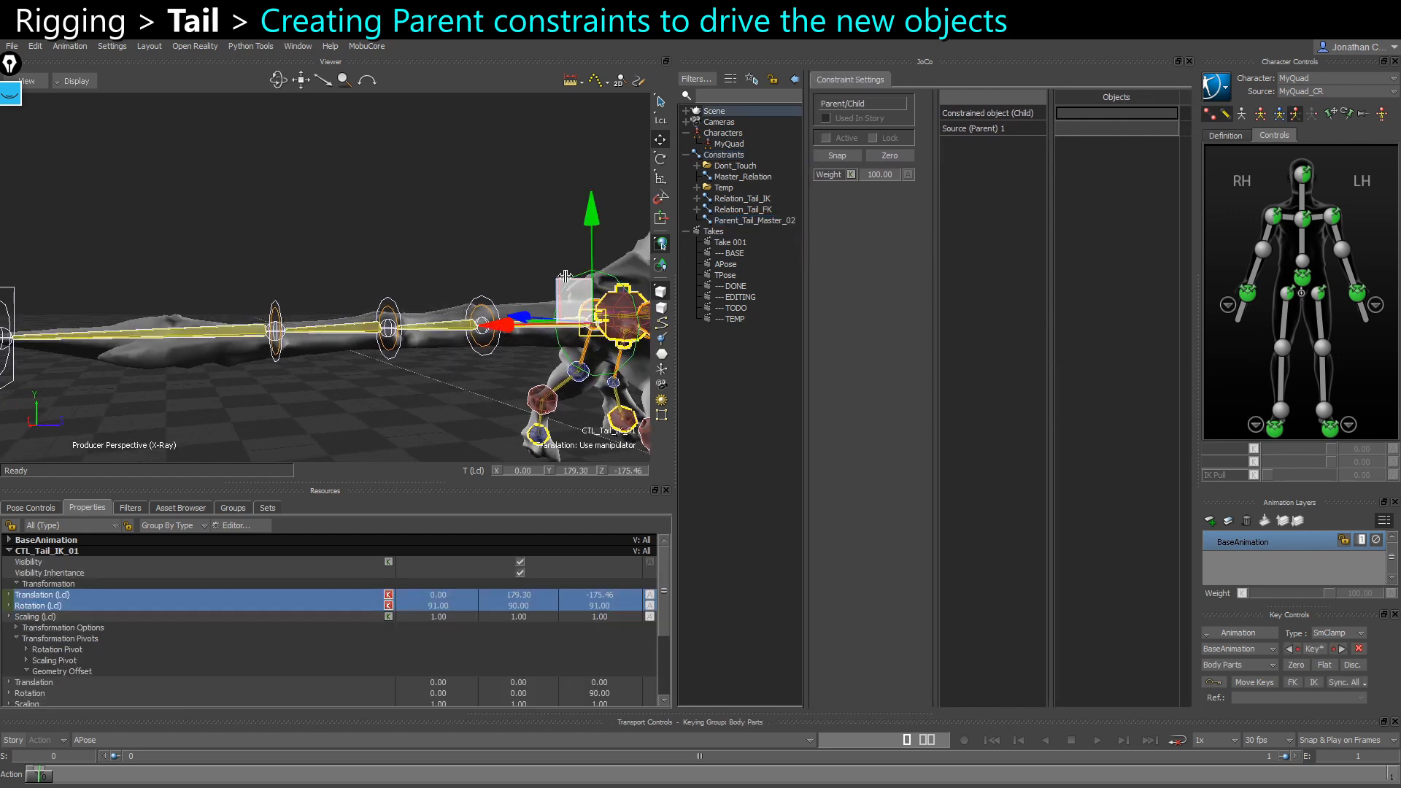
pyautogui.keyDown('ctrl'); pyautogui.keyDown('shift'); pyautogui.moveTo(528, 238); pyautogui.dragTo(531, 239); pyautogui.keyUp('shift'); pyautogui.keyUp('ctrl')
pyautogui.keyDown('alt'); pyautogui.moveTo(455, 214); pyautogui.dragTo(1103, 130); pyautogui.keyUp('alt')
pyautogui.keyDown('ctrl'); pyautogui.keyDown('shift'); pyautogui.moveTo(500, 194); pyautogui.dragTo(185, 281); pyautogui.keyUp('shift'); pyautogui.keyUp('ctrl')
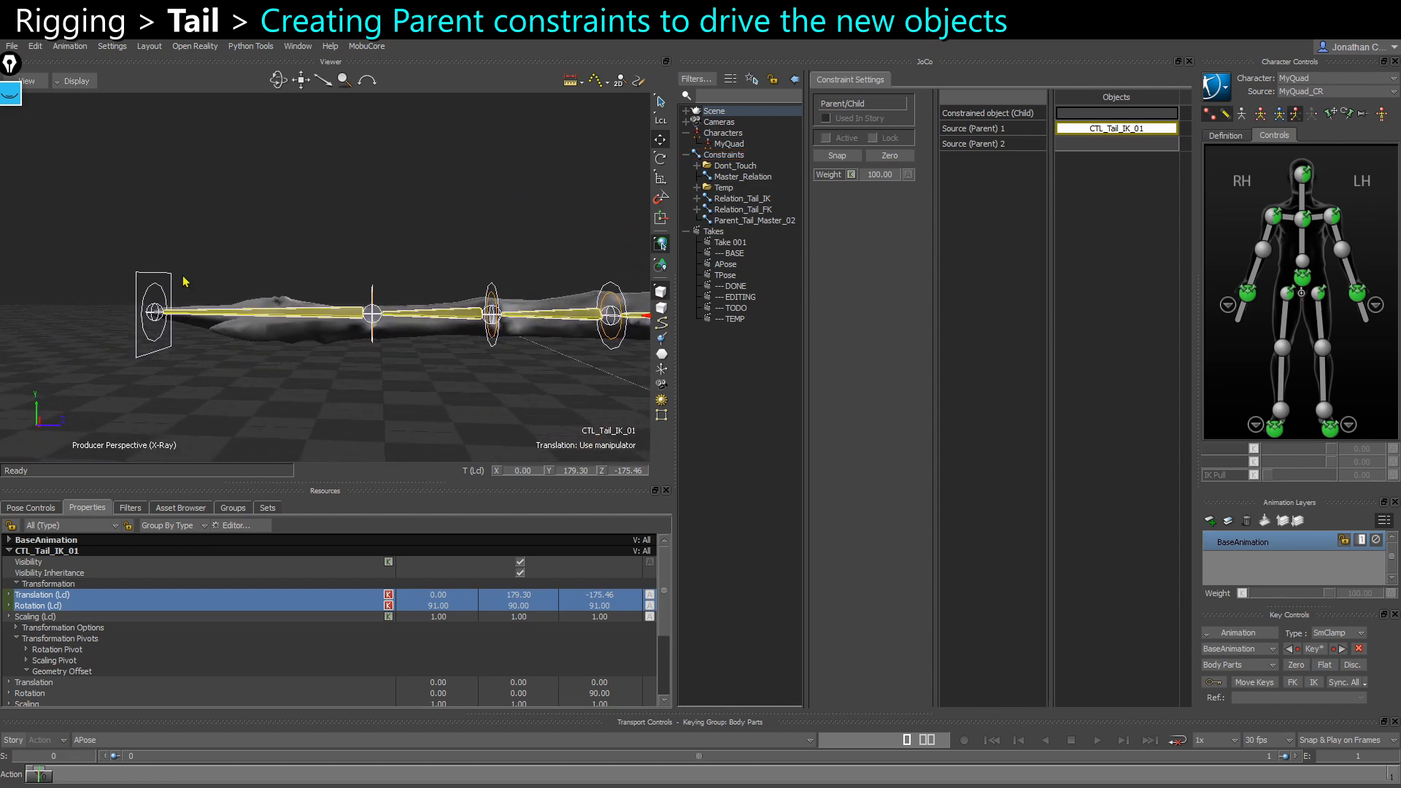
# Assign CTL_Tail_Master as the second source parent of the Parent_Tail_Master_02 constraint
pyautogui.click(153, 364)
pyautogui.keyDown('ctrl'); pyautogui.keyDown('shift'); pyautogui.moveTo(154, 366); pyautogui.dragTo(324, 310); pyautogui.keyUp('shift'); pyautogui.keyUp('ctrl')
pyautogui.keyDown('alt'); pyautogui.moveTo(515, 167); pyautogui.dragTo(1109, 144); pyautogui.keyUp('alt')
pyautogui.keyDown('ctrl'); pyautogui.keyDown('shift'); pyautogui.moveTo(477, 217); pyautogui.dragTo(420, 215); pyautogui.keyUp('shift'); pyautogui.keyUp('ctrl')
# Duplicate the Parent_Tail_Master_02 constraint and rename the copy as Parent_Tail_Master_03
pyautogui.rightClick(779, 221)
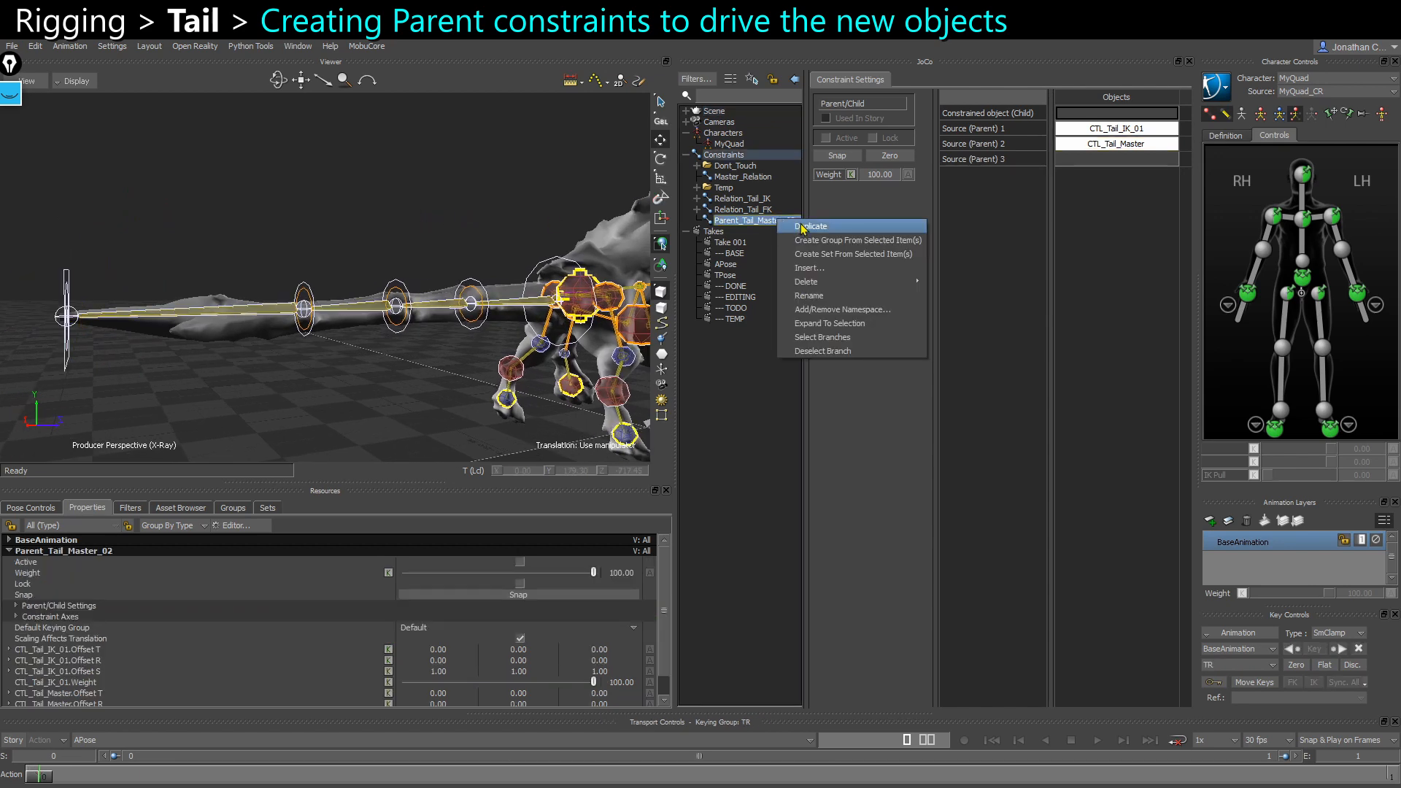
pyautogui.click(799, 226)
pyautogui.rightClick(782, 231)
pyautogui.click(814, 307)
pyautogui.press('Left')
pyautogui.write('0')
pyautogui.press('Return')
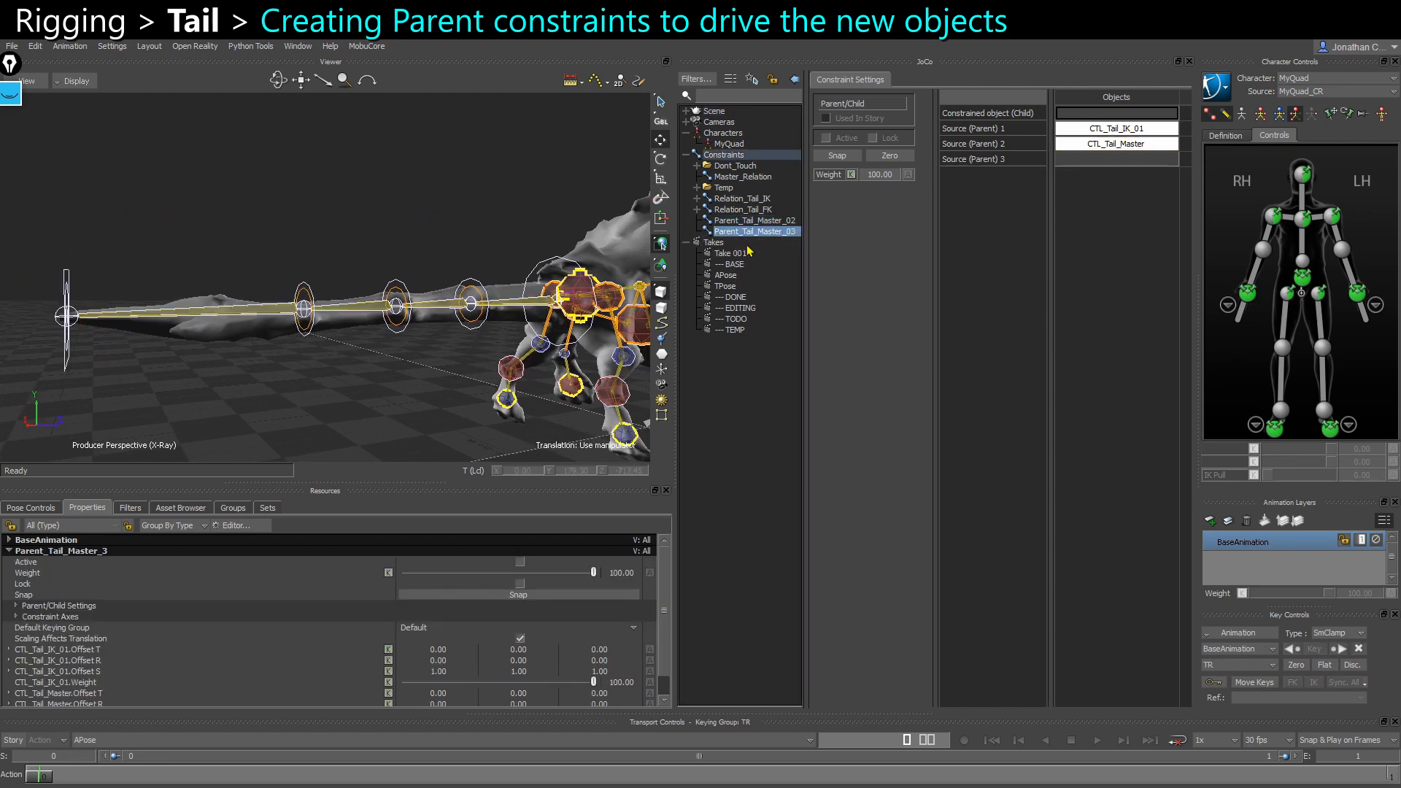
# Duplicate the Parent_Tail_Master_03 constraint and rename the copy as Parent_Tail_Master_04
pyautogui.rightClick(754, 231)
pyautogui.click(767, 239)
pyautogui.rightClick(775, 245)
pyautogui.click(805, 322)
pyautogui.press('Left')
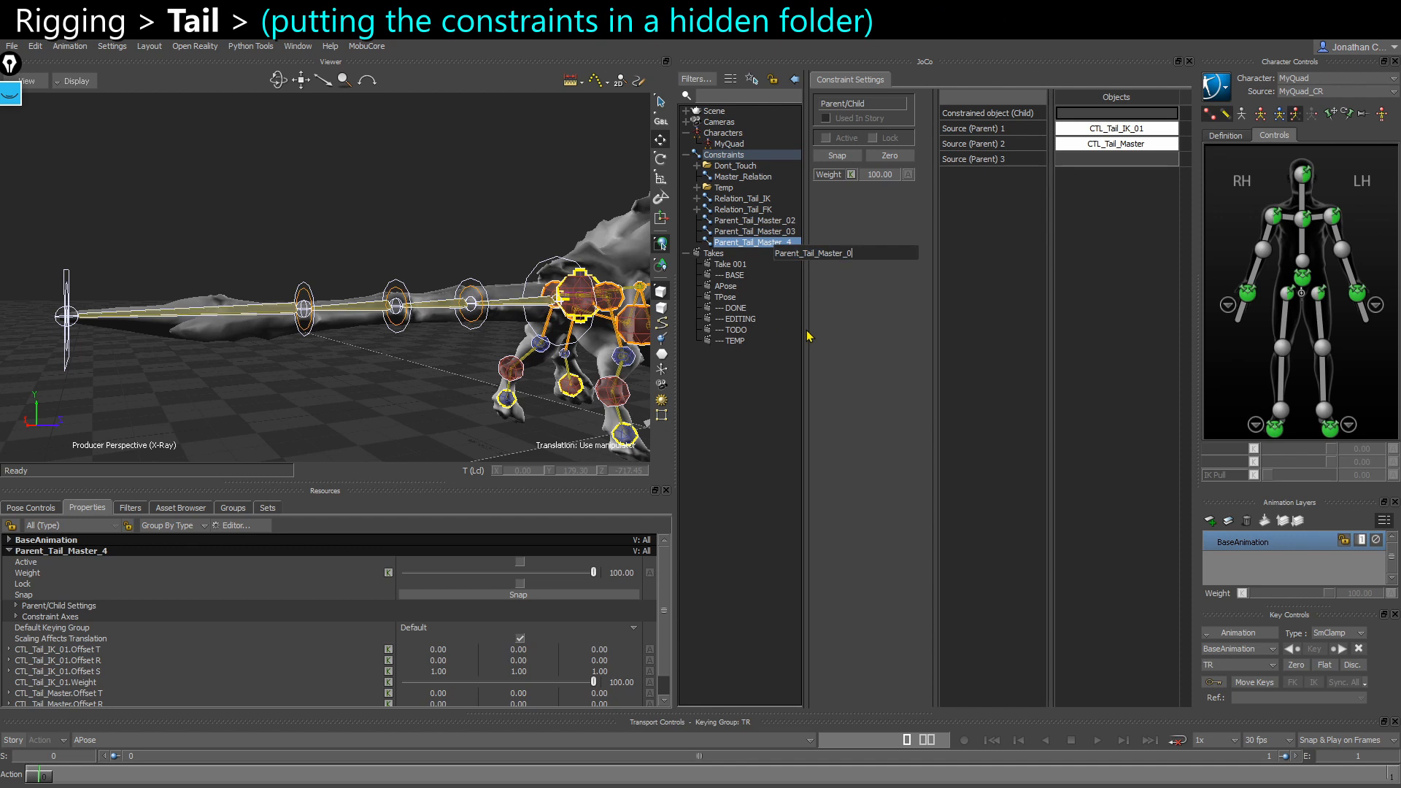
pyautogui.write('0')
pyautogui.press('Return')
# Insert a new folder under Constraints and rename it as Tail
pyautogui.rightClick(731, 156)
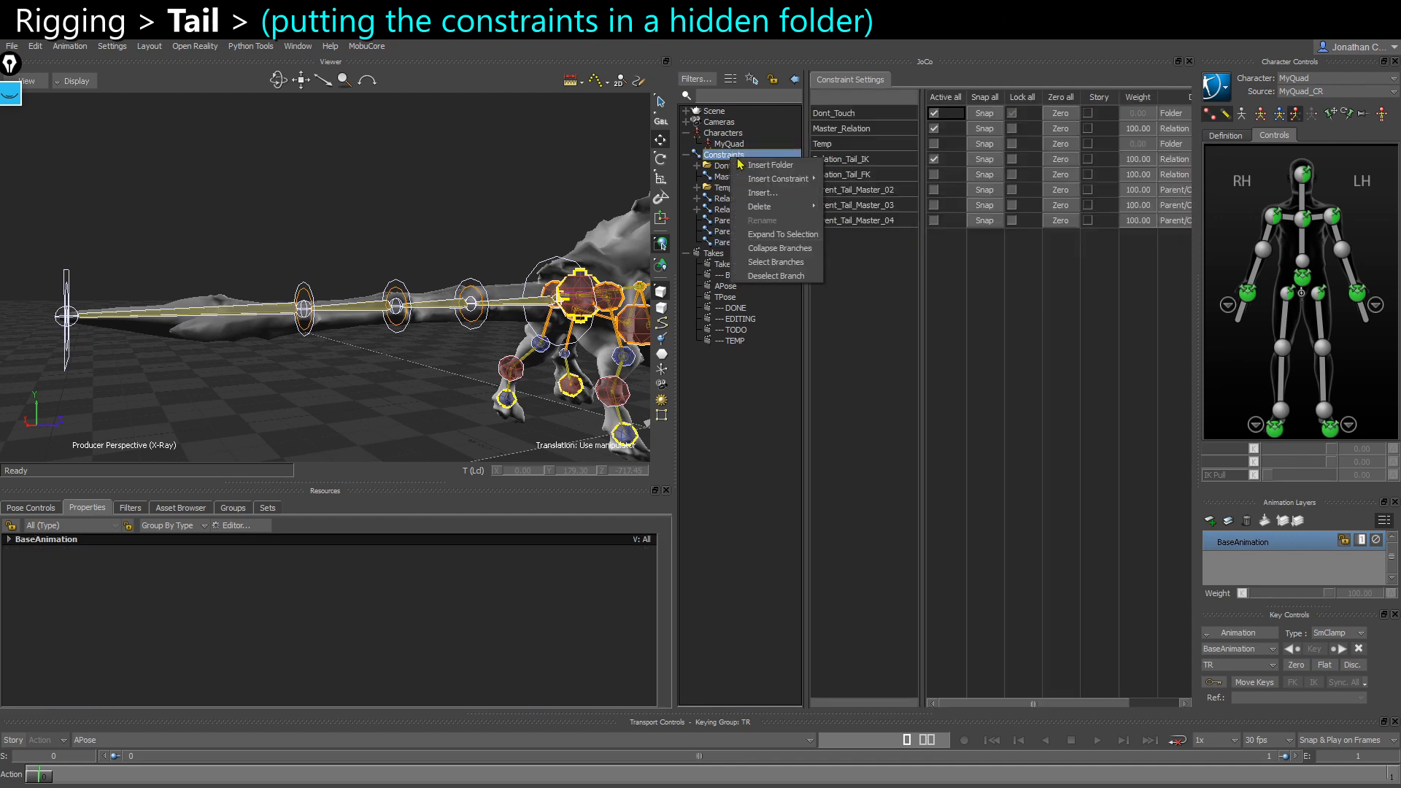
pyautogui.click(762, 163)
pyautogui.rightClick(750, 253)
pyautogui.click(781, 301)
pyautogui.write('Tail')
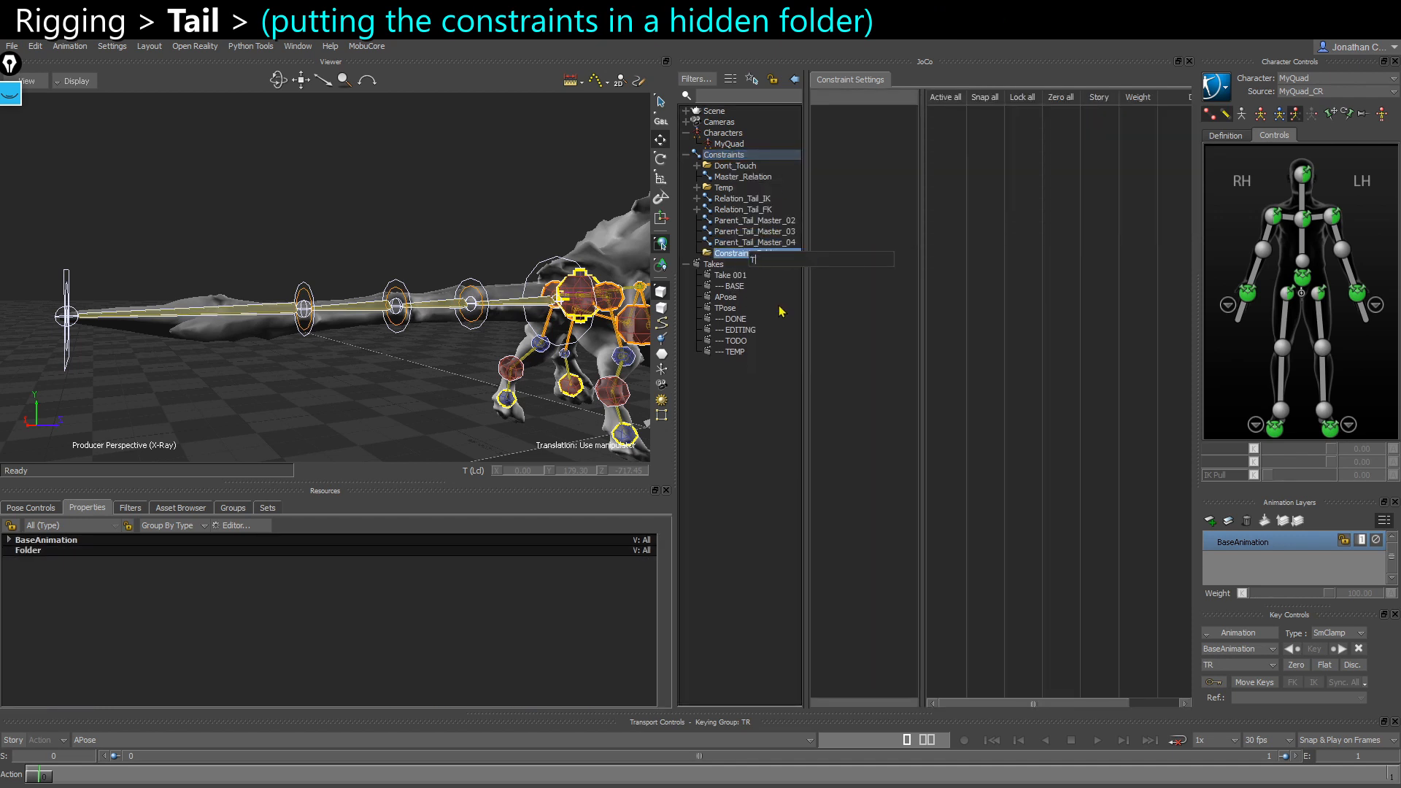
pyautogui.press('Return')
# Move the three Parent_Tail_Master constraints into the Tail folder and expand the folder
pyautogui.click(784, 243)
pyautogui.keyDown('shift'); pyautogui.click(778, 221); pyautogui.keyUp('shift')
pyautogui.moveTo(766, 222); pyautogui.dragTo(709, 255)
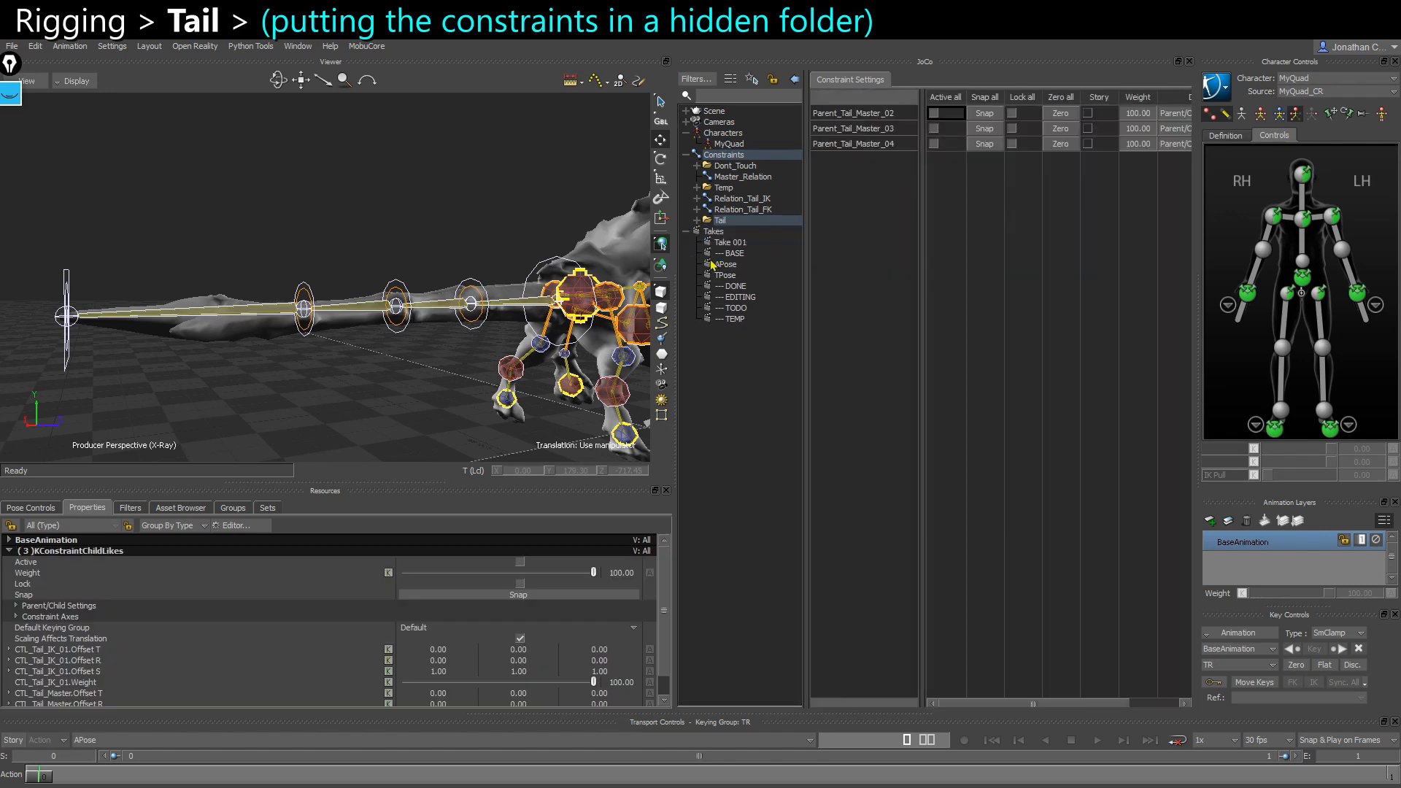
pyautogui.click(696, 221)
pyautogui.moveTo(805, 259); pyautogui.dragTo(826, 261)
# Move the Tail constraint folder into the Dont_Touch folder and expand it to list its Parent_Tail_Master constraints
pyautogui.click(715, 220)
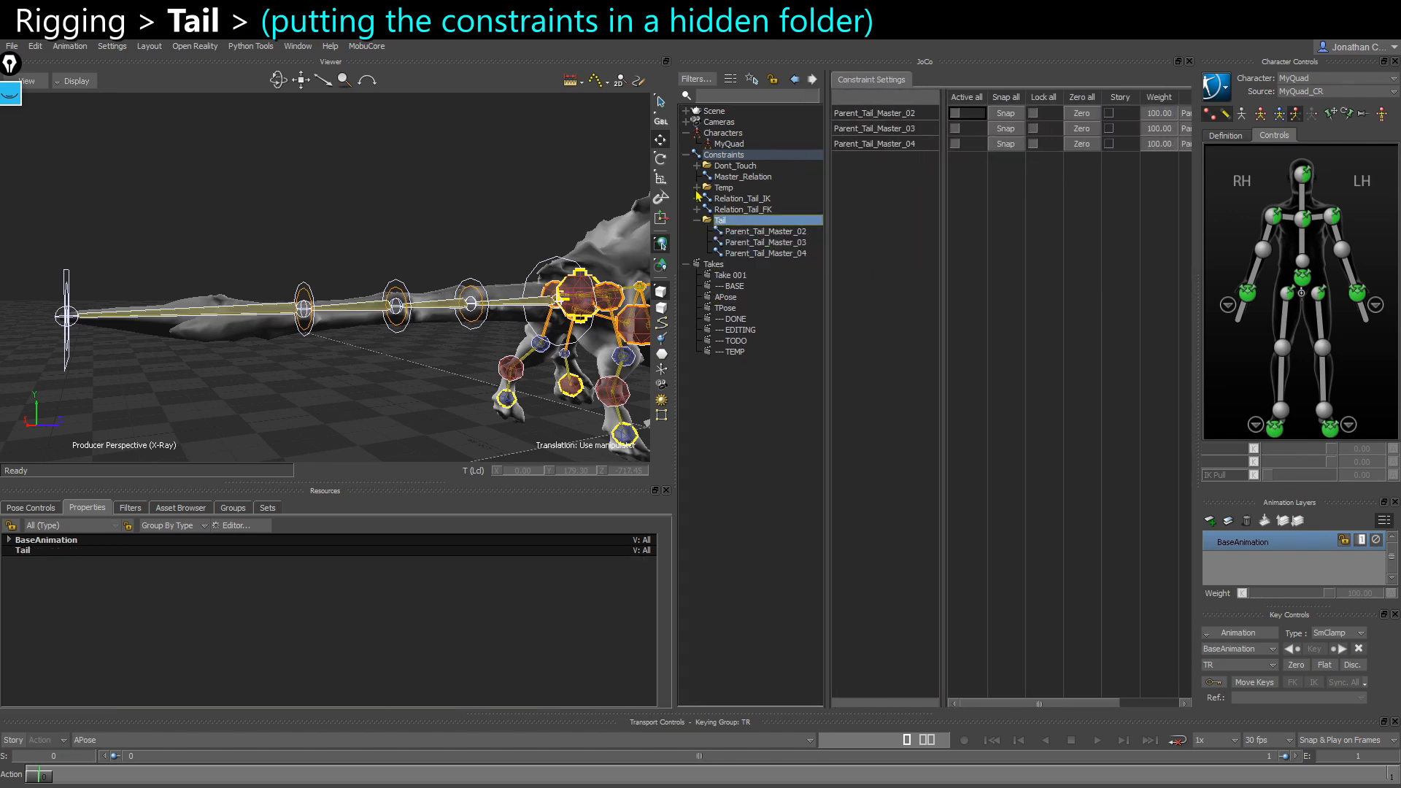
pyautogui.click(697, 165)
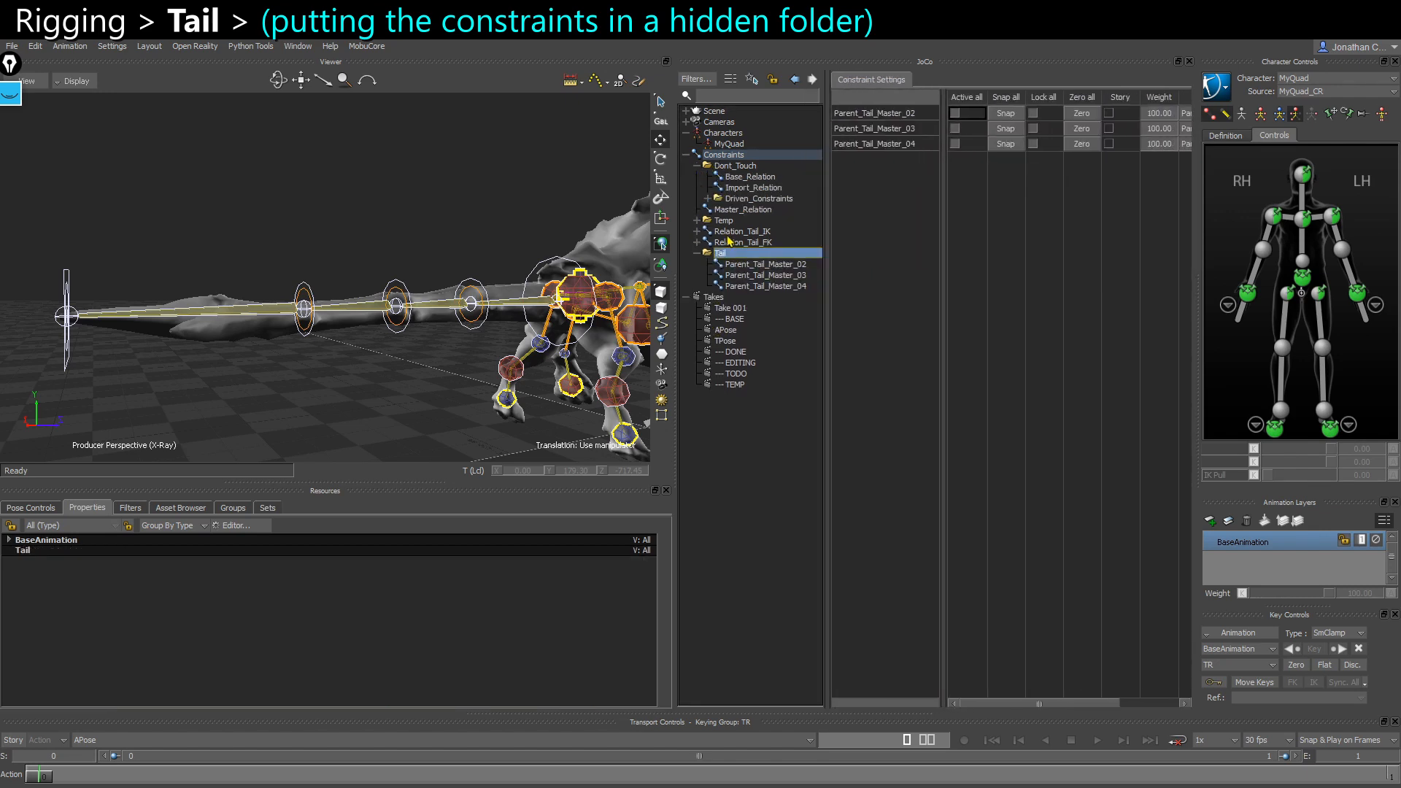
pyautogui.moveTo(725, 256); pyautogui.dragTo(735, 203)
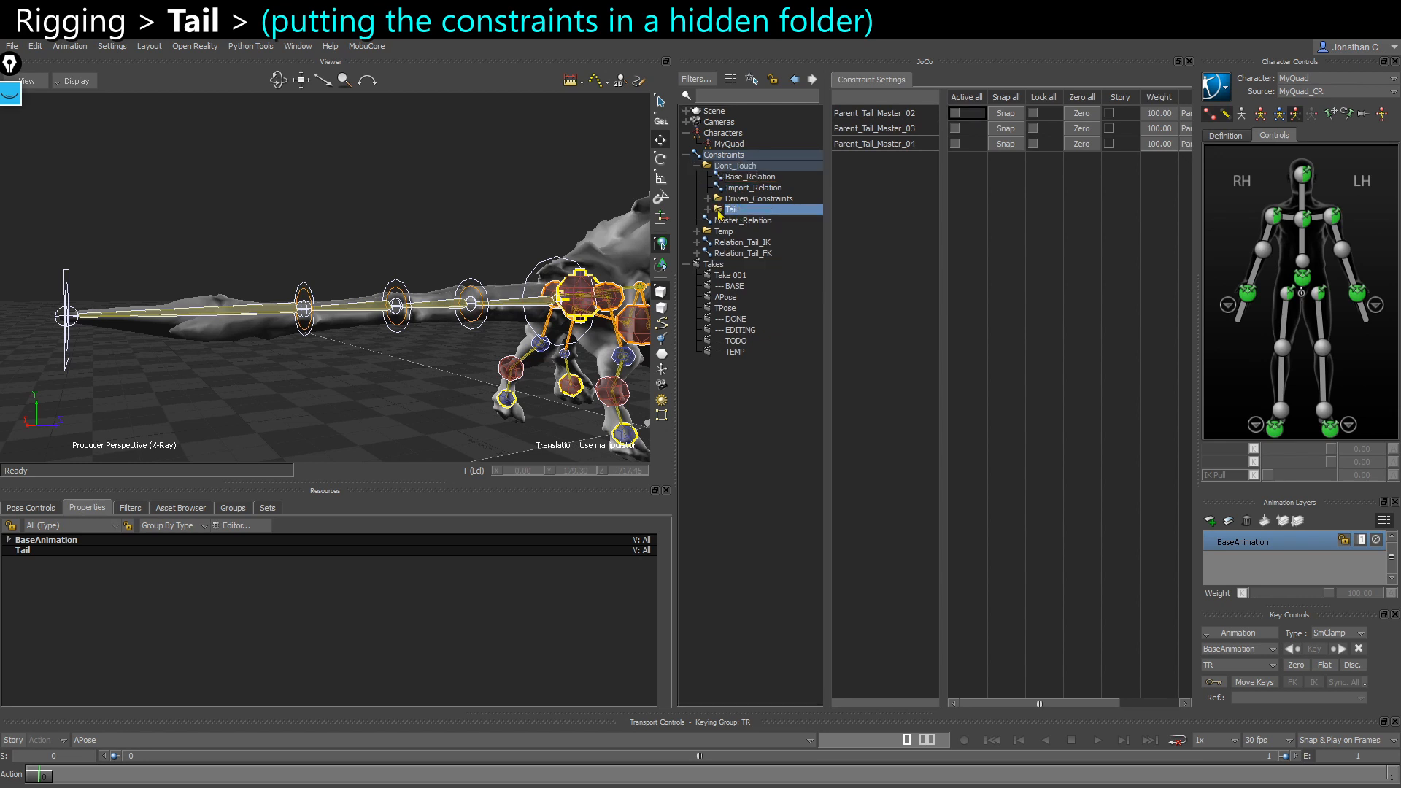
pyautogui.click(707, 210)
# Assign Tail_Mastered_02 as the constrained child object of the Parent_Tail_Master_02 constraint
pyautogui.click(764, 225)
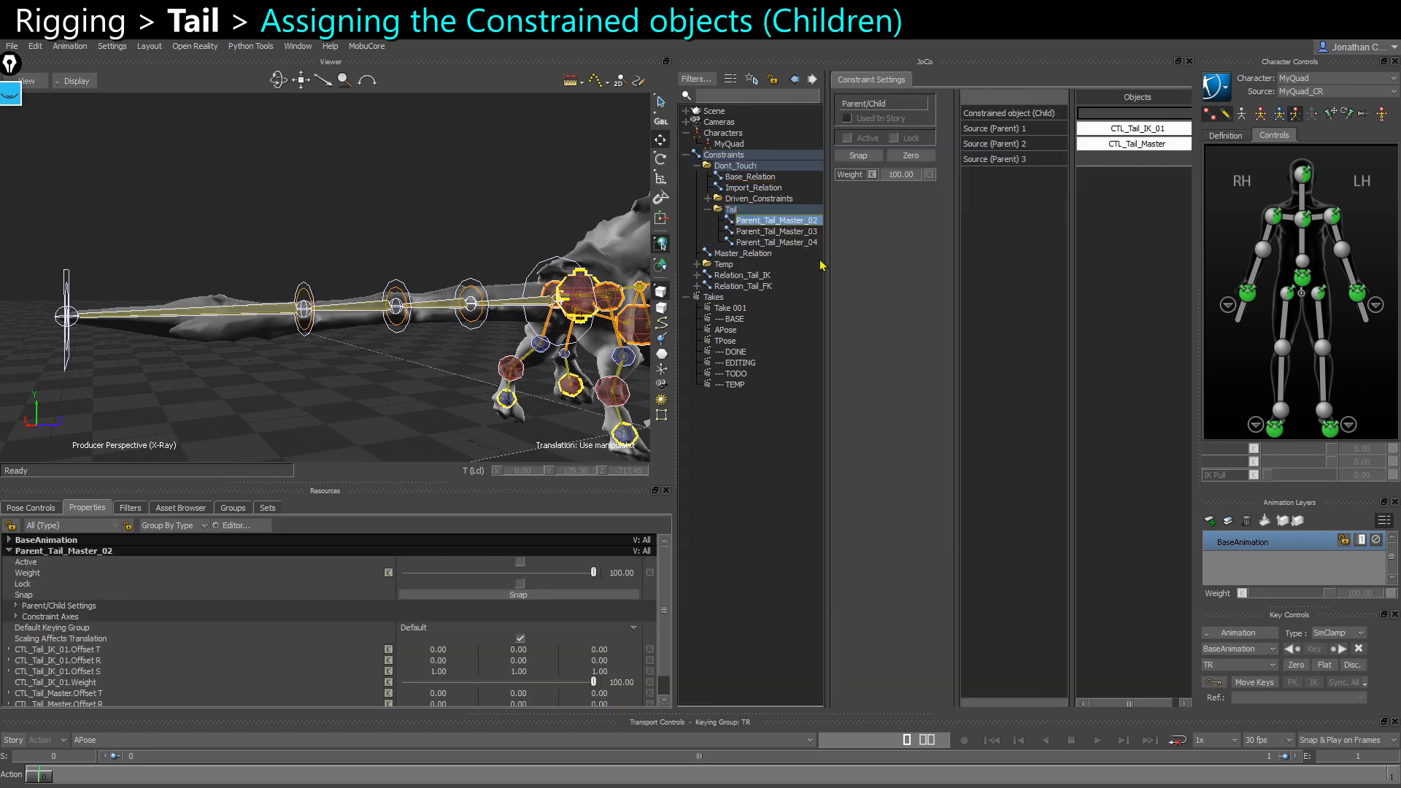
pyautogui.moveTo(1069, 234)
pyautogui.mouseDown()
pyautogui.moveTo(1052, 235)
pyautogui.moveTo(1069, 230)
pyautogui.mouseUp()
pyautogui.scroll(3, 481, 296)
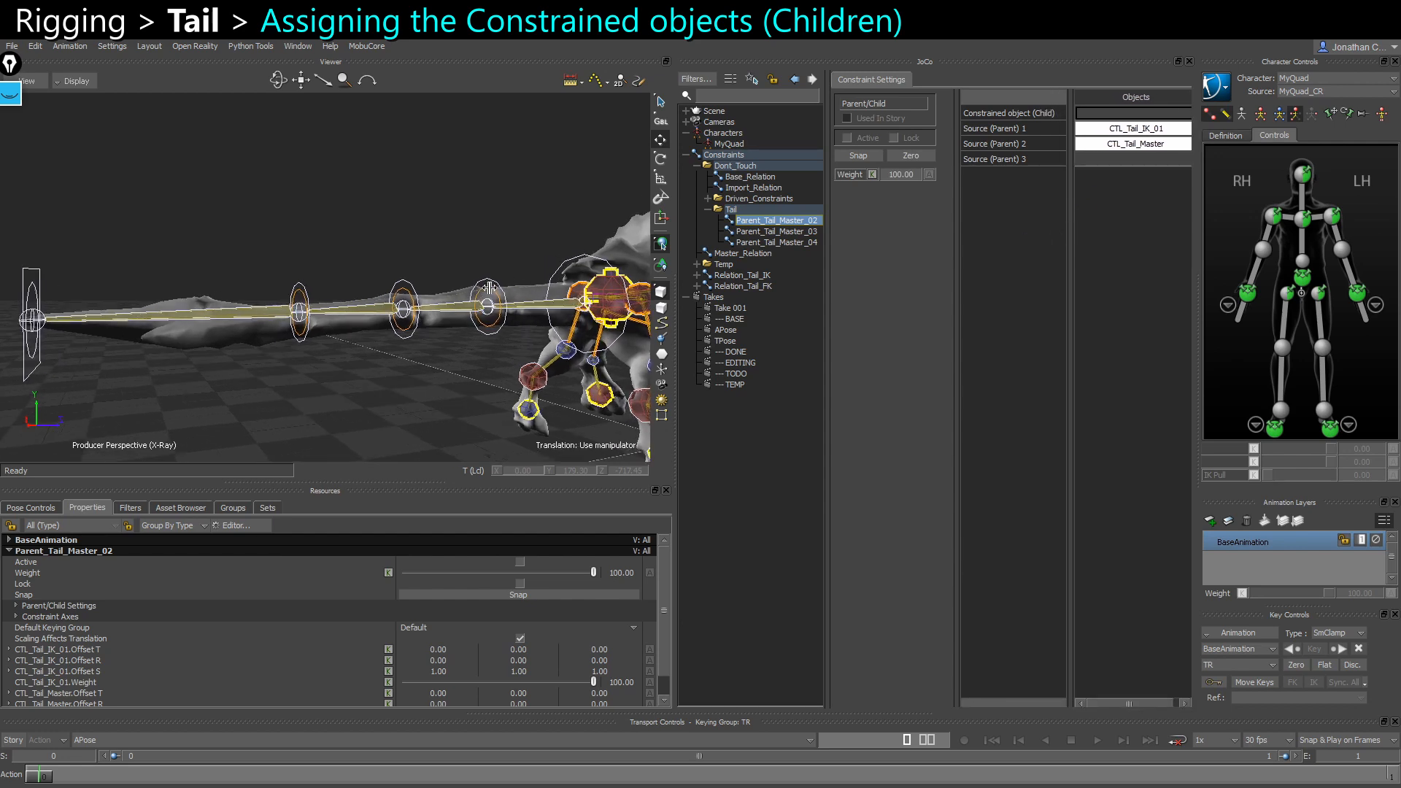
pyautogui.click(489, 287)
pyautogui.moveTo(1136, 124); pyautogui.dragTo(1135, 115)
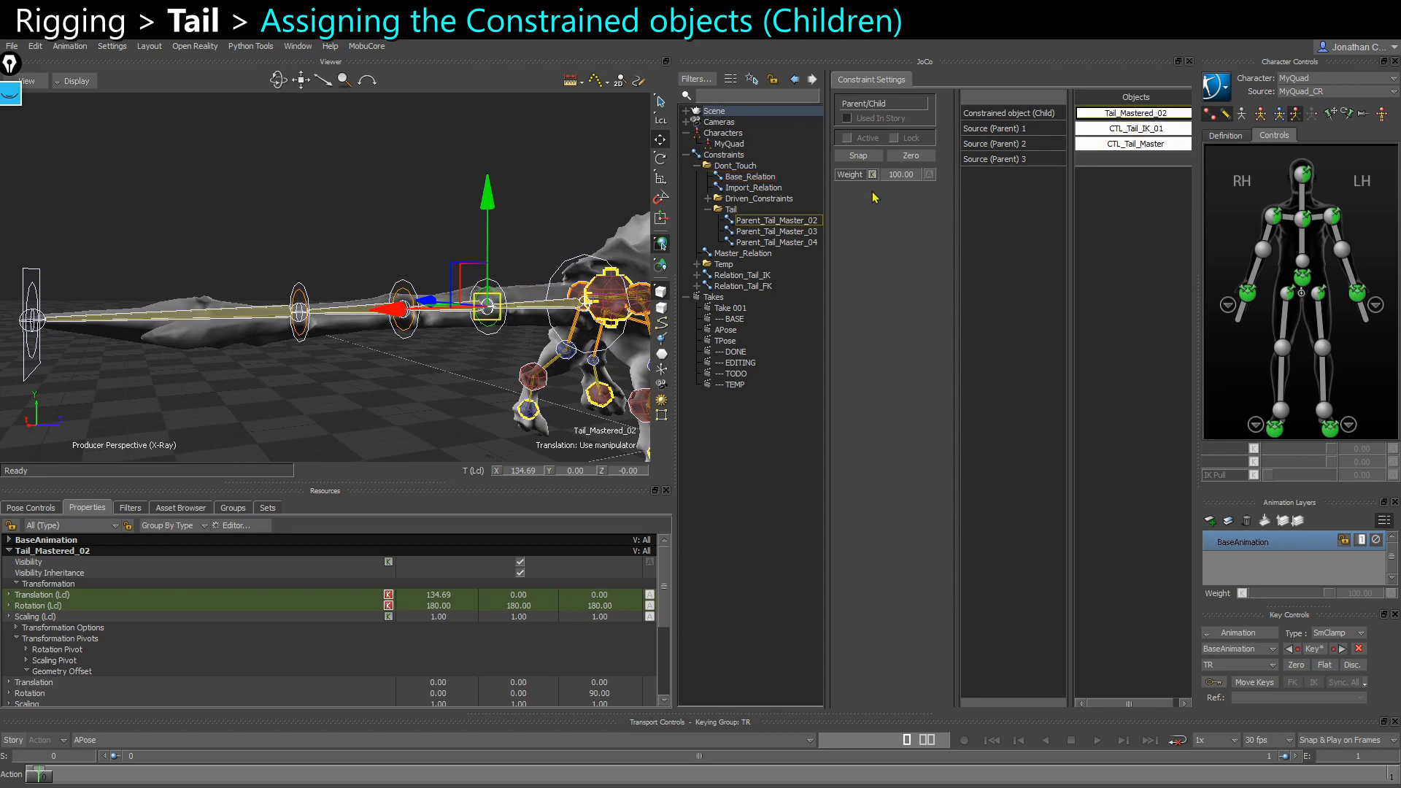
# Assign Tail_Mastered_03 and Tail_Mastered_04 as the constrained child objects of Parent_Tail_Master_03 and Parent_Tail_Master_04 respectively
pyautogui.doubleClick(800, 235)
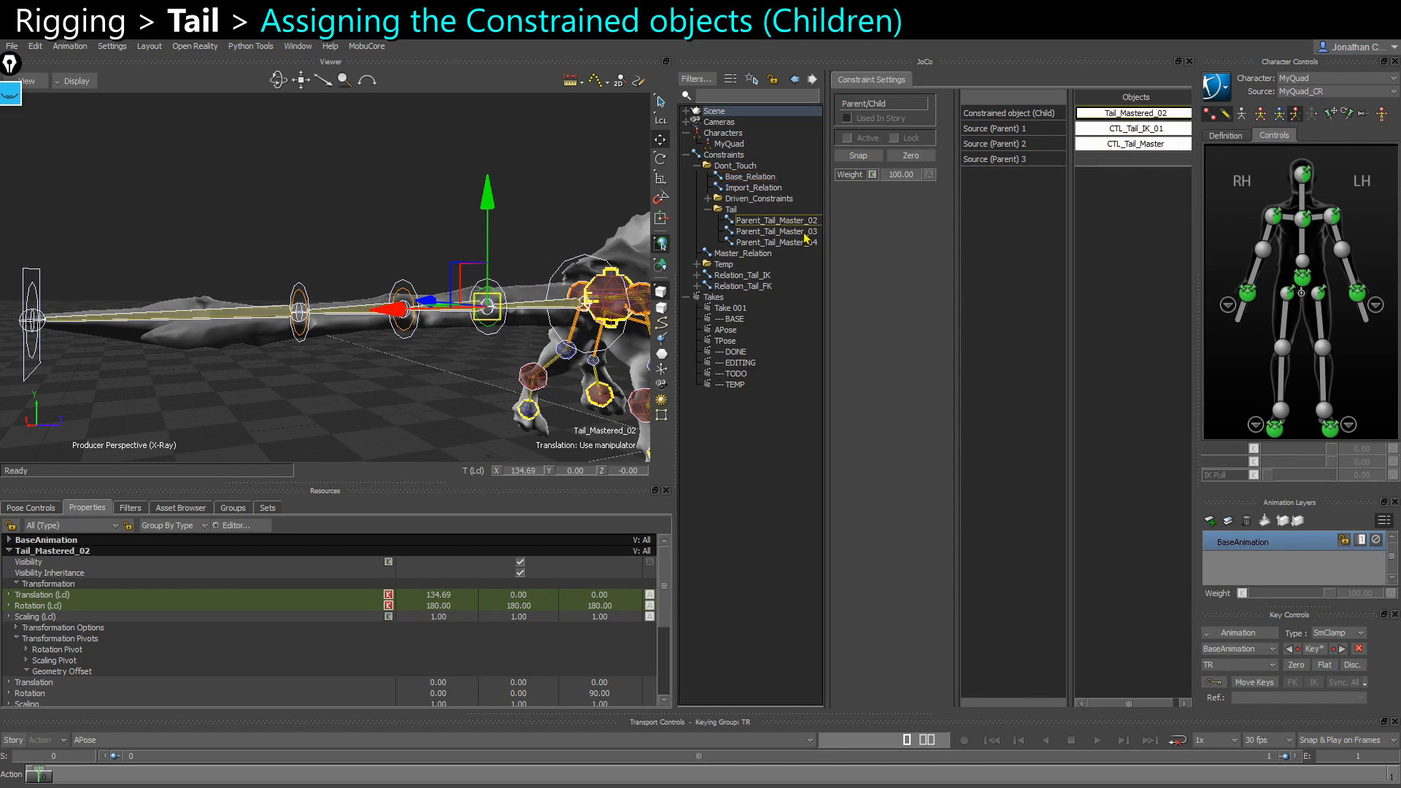
pyautogui.click(398, 292)
pyautogui.keyDown('alt'); pyautogui.moveTo(398, 292); pyautogui.dragTo(1114, 114); pyautogui.keyUp('alt')
pyautogui.click(306, 287)
pyautogui.keyDown('ctrl'); pyautogui.keyDown('shift'); pyautogui.moveTo(264, 261); pyautogui.dragTo(1105, 123); pyautogui.keyUp('shift'); pyautogui.keyUp('ctrl')
pyautogui.click(316, 290)
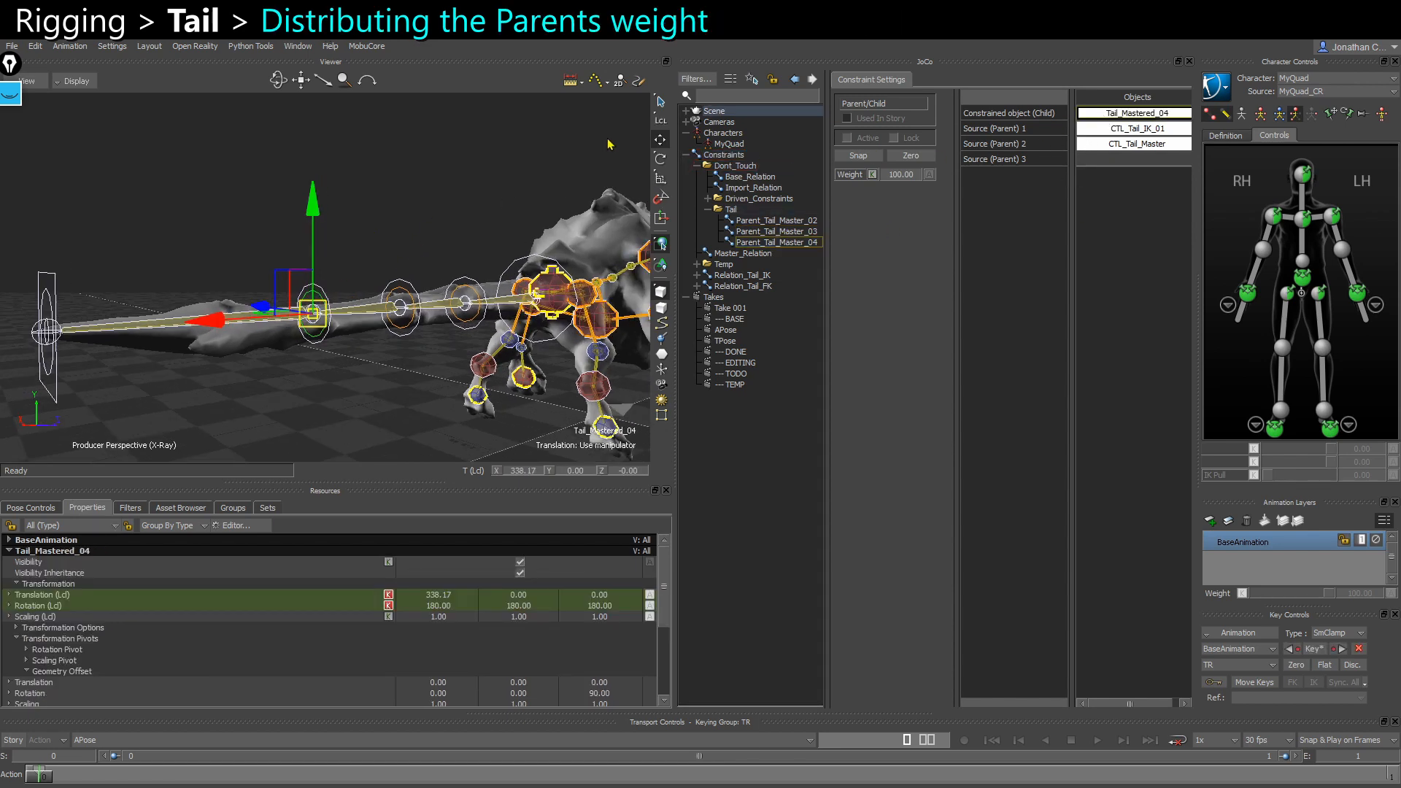
# Snap the Parent_Tail_Master_02 constraint so it is active and locked, and enlarge the properties area to show all its weights
pyautogui.keyDown('ctrl'); pyautogui.keyDown('shift'); pyautogui.moveTo(609, 145); pyautogui.dragTo(616, 254); pyautogui.keyUp('shift'); pyautogui.keyUp('ctrl')
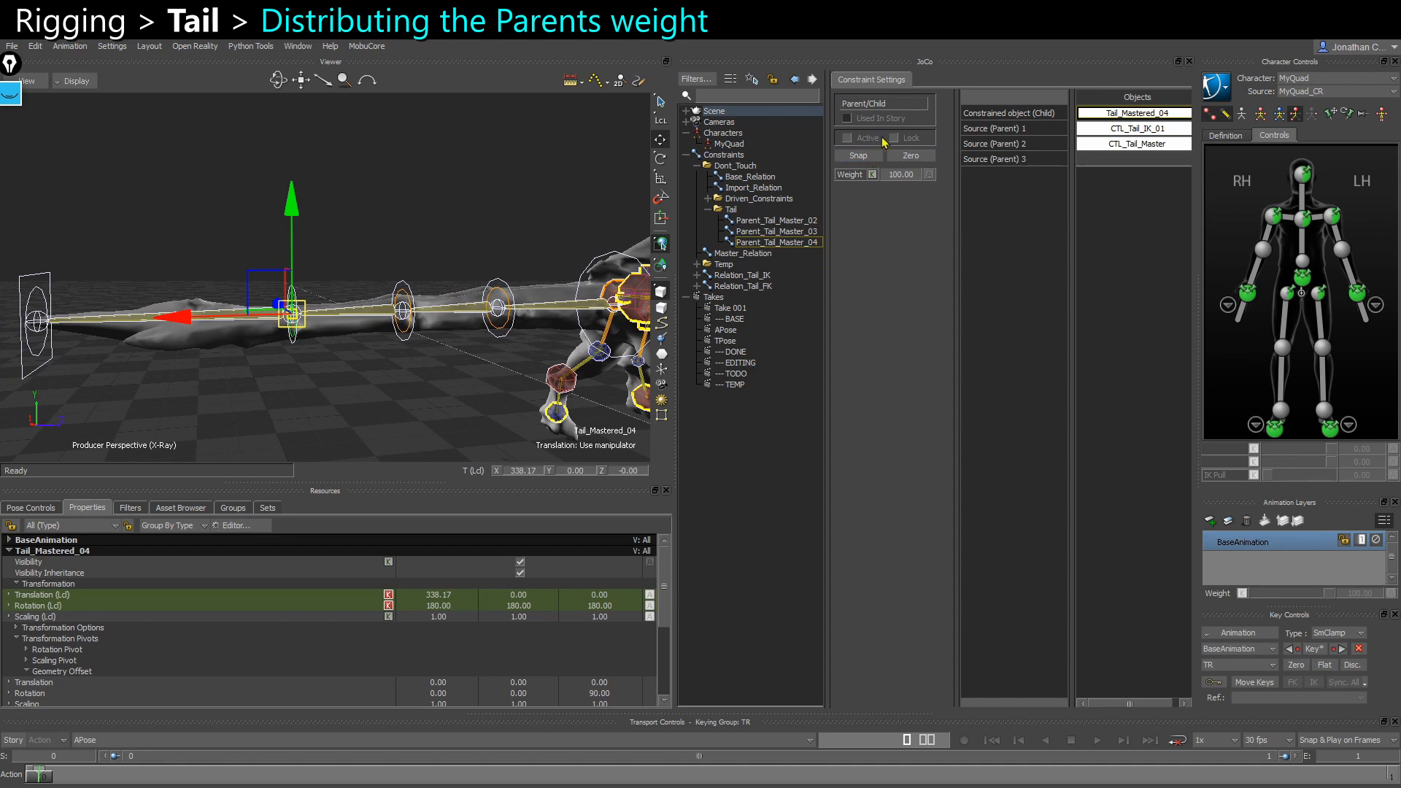
pyautogui.click(776, 221)
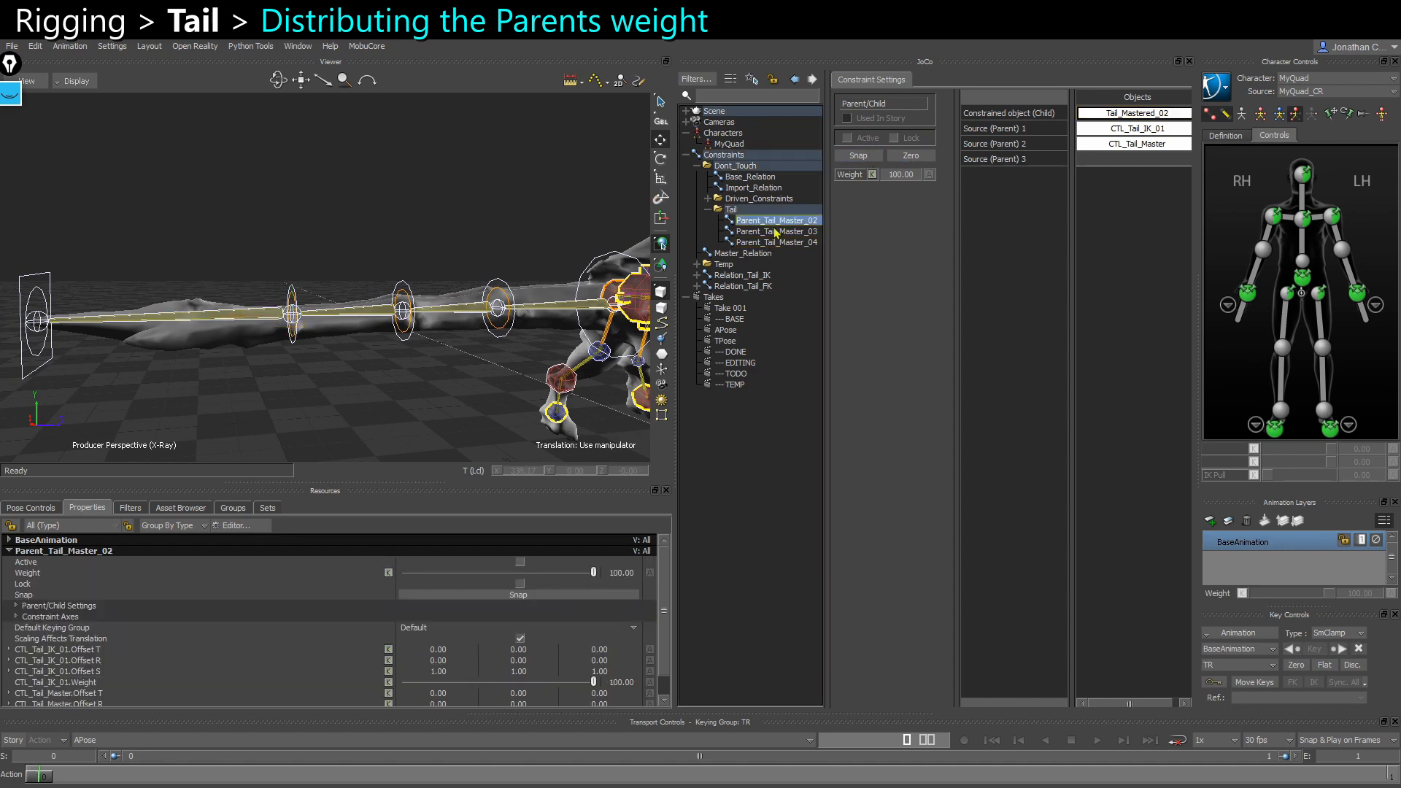
pyautogui.scroll(-1, 339, 690)
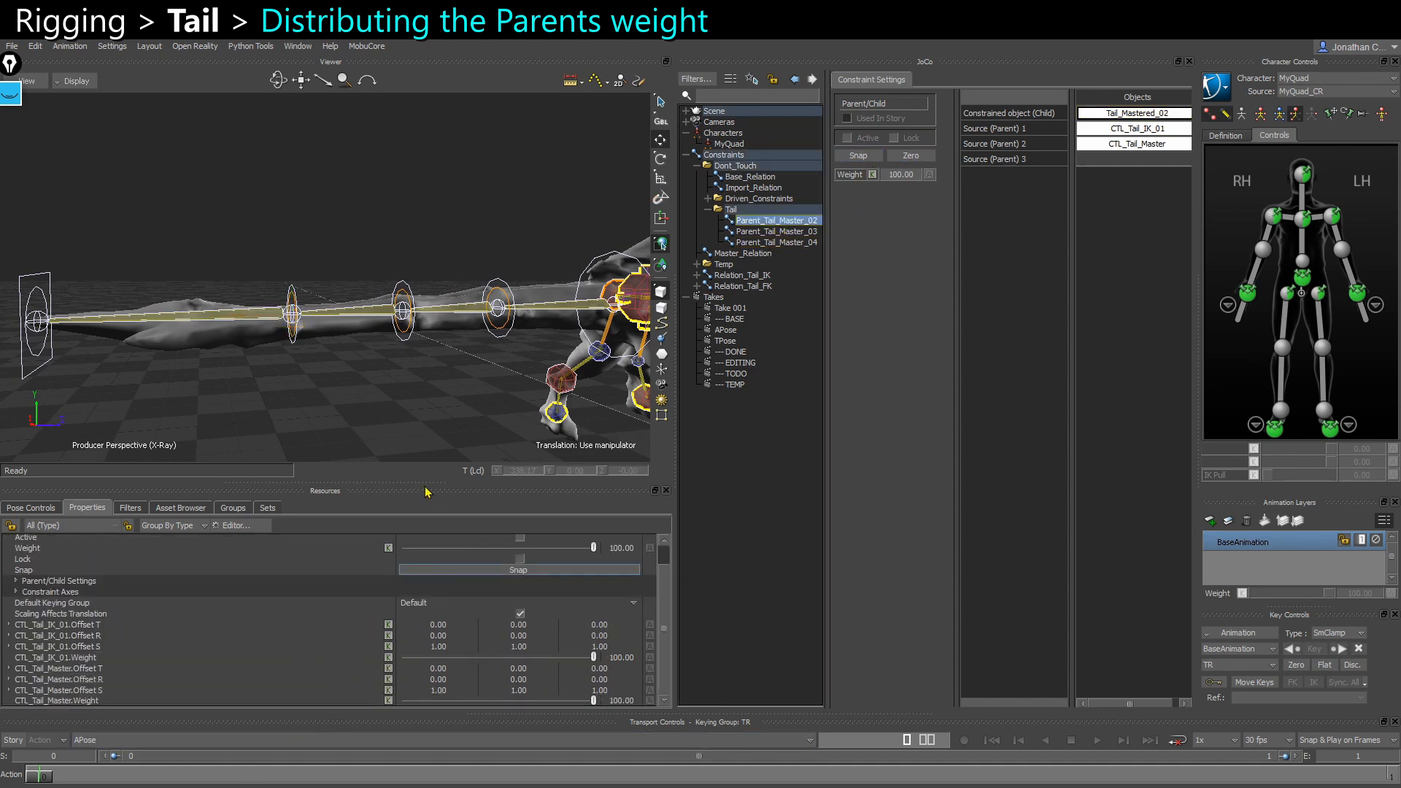
pyautogui.moveTo(425, 490); pyautogui.dragTo(397, 461)
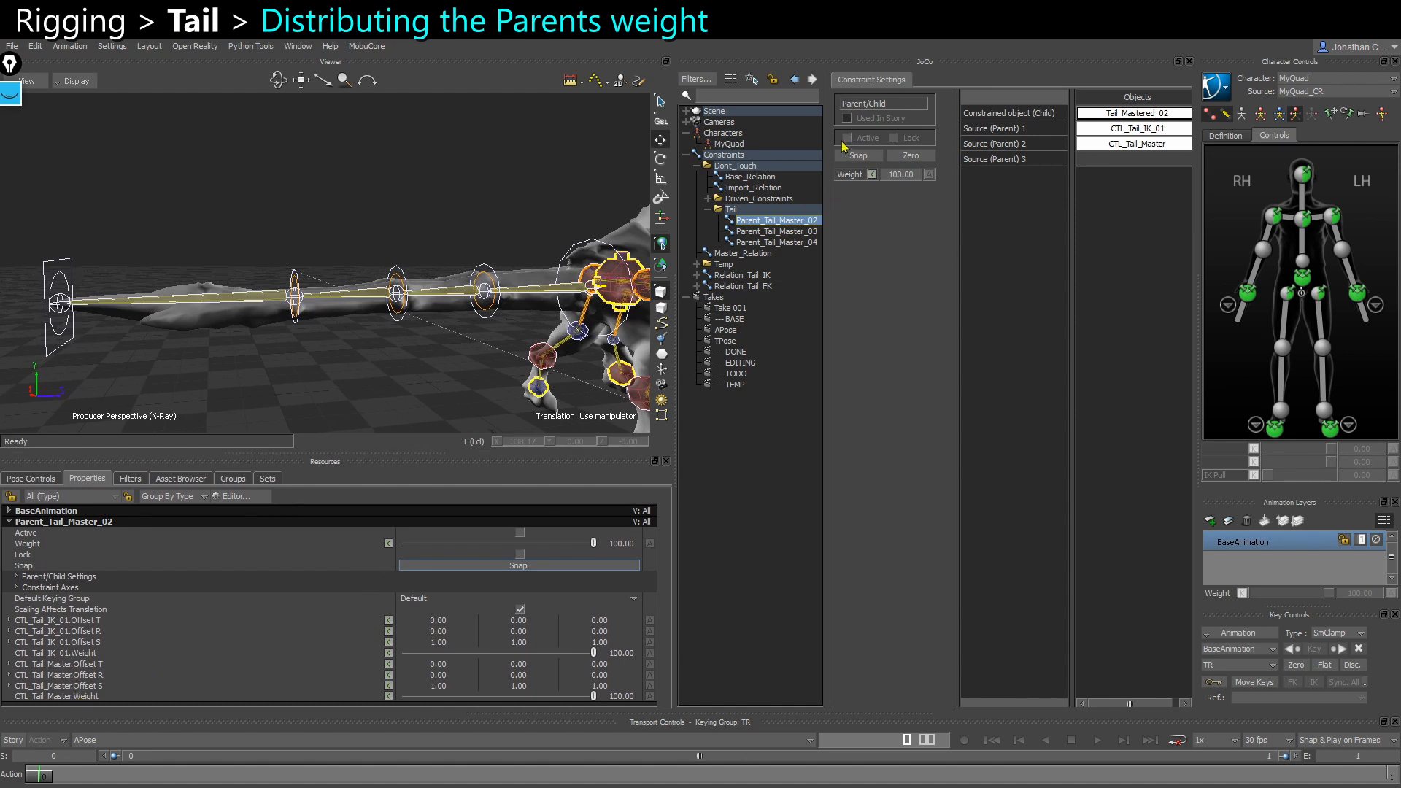
pyautogui.click(893, 158)
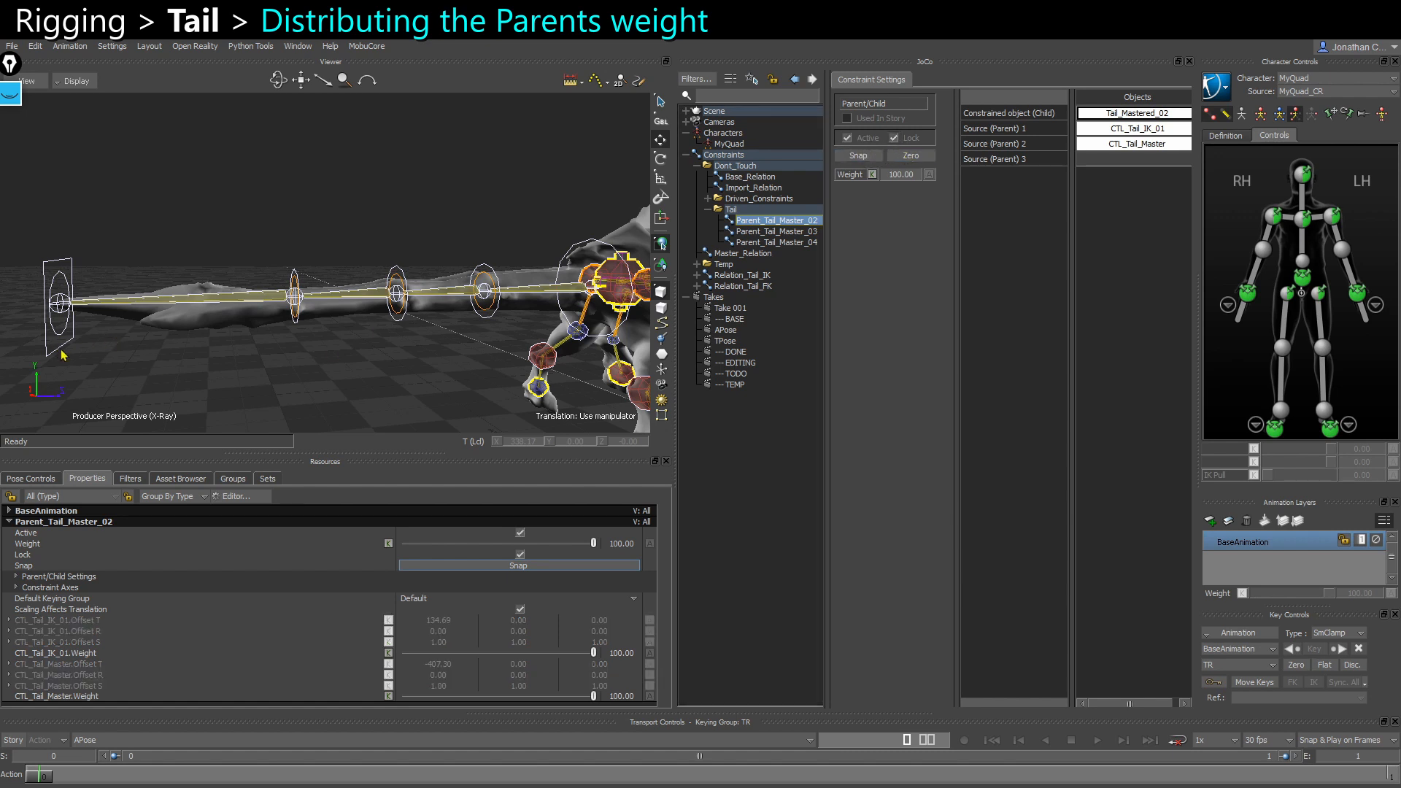
# Test-rotate CTL_Tail_Master to check its pull on Tail_Mastered_02, and undo the rotation
pyautogui.click(62, 350)
pyautogui.moveTo(43, 273); pyautogui.dragTo(157, 211)
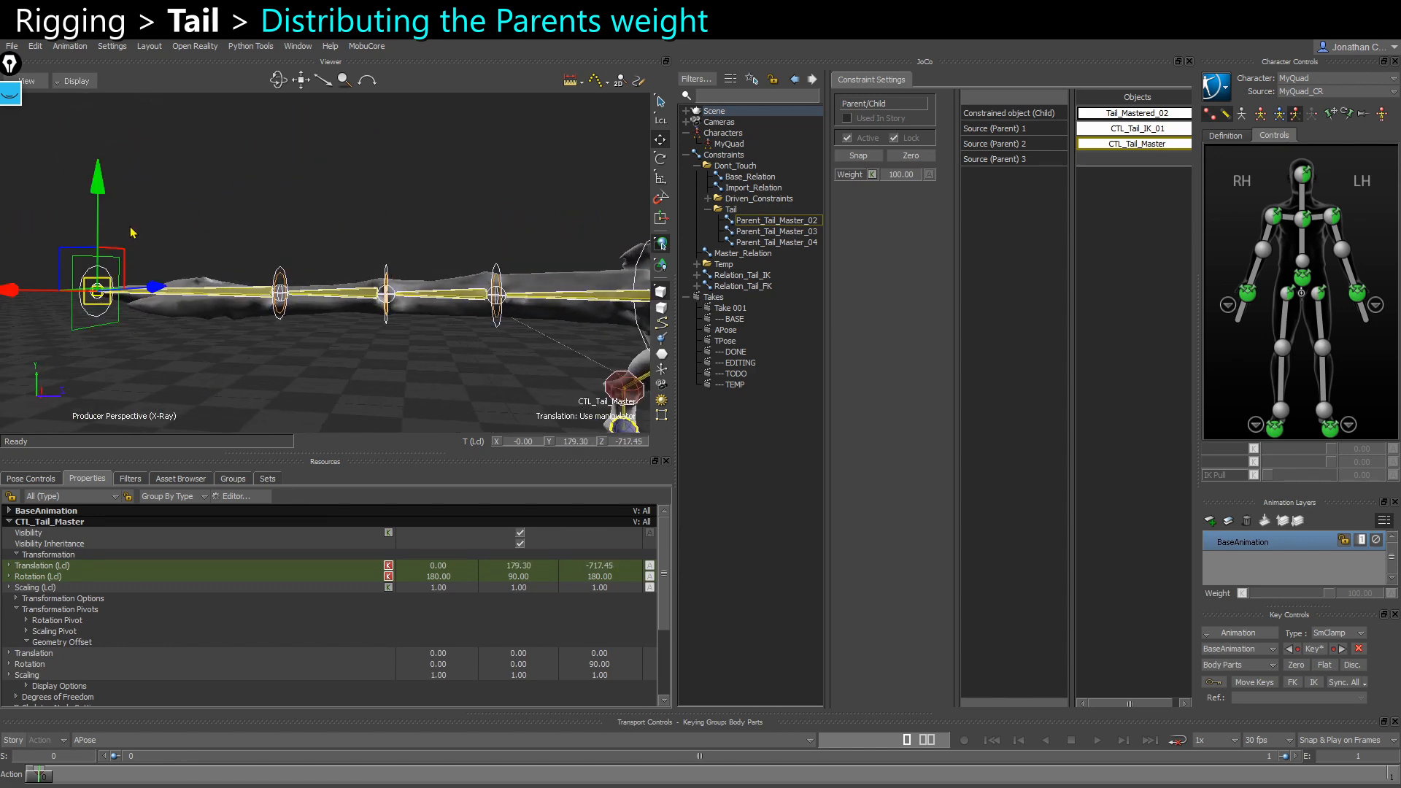
pyautogui.press('r')
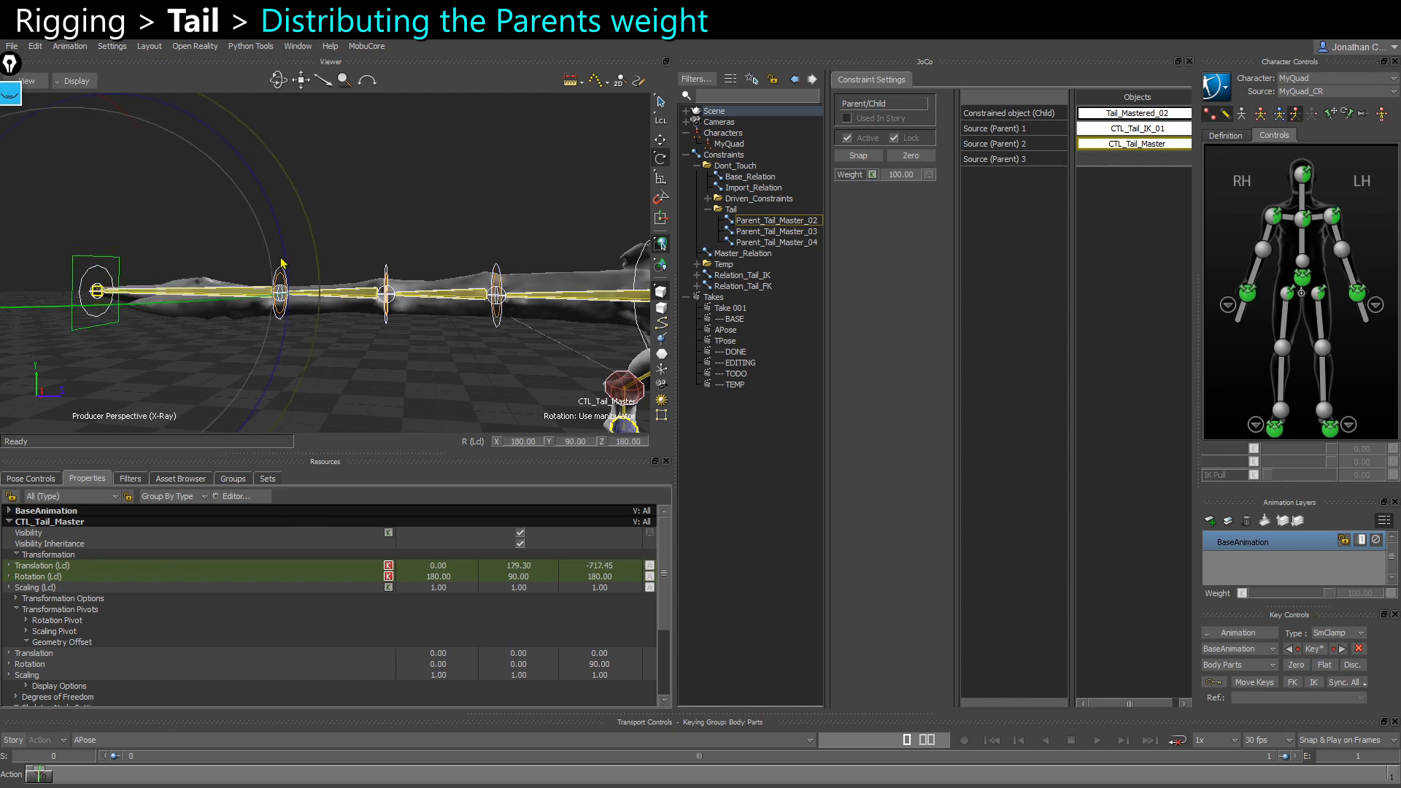
pyautogui.moveTo(283, 260)
pyautogui.mouseDown()
pyautogui.moveTo(273, 288)
pyautogui.moveTo(256, 231)
pyautogui.moveTo(268, 259)
pyautogui.mouseUp()
pyautogui.hotkey('ctrl', 'z')
# Set the CTL_Tail_Master weight of the Parent_Tail_Master_02 constraint to 25
pyautogui.click(789, 221)
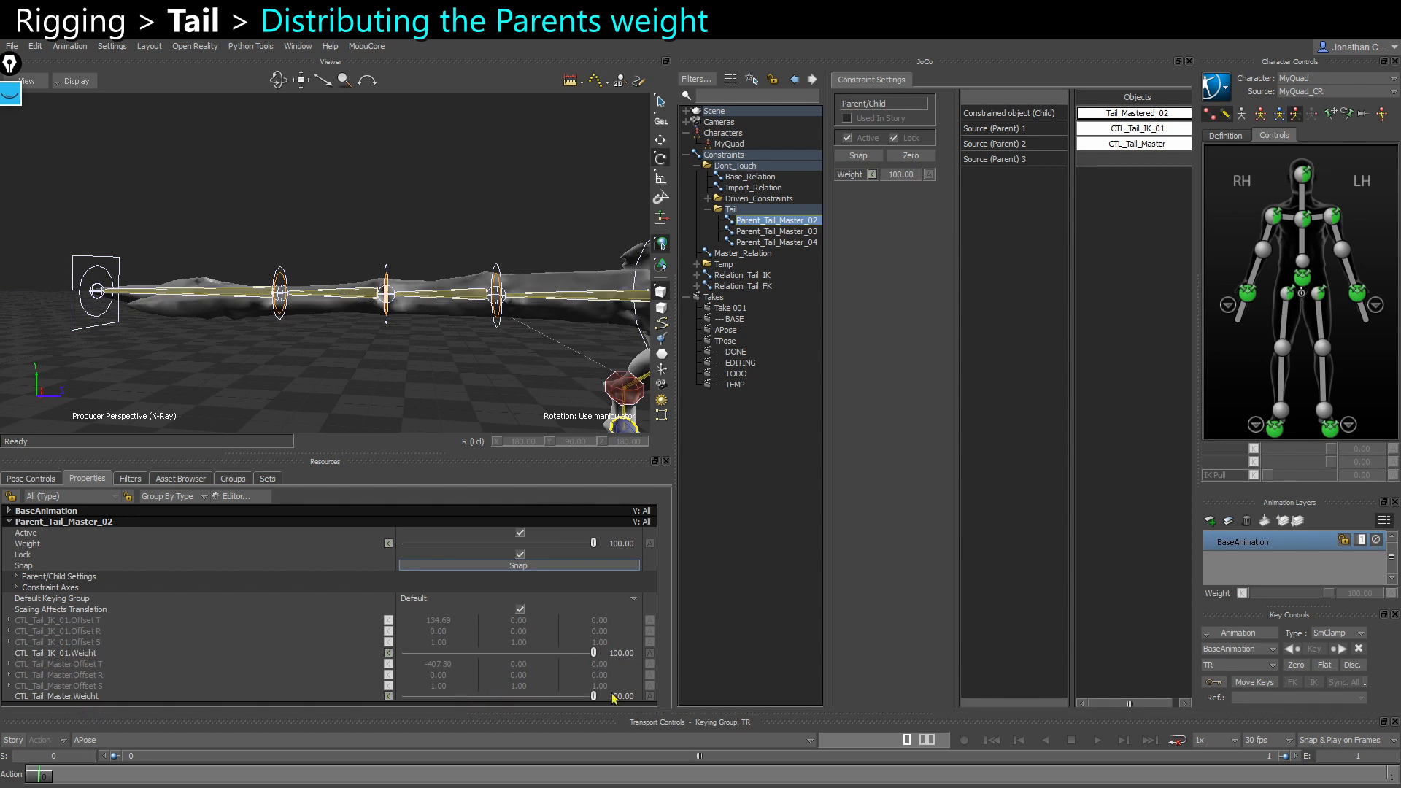
pyautogui.write('25')
pyautogui.press('Return')
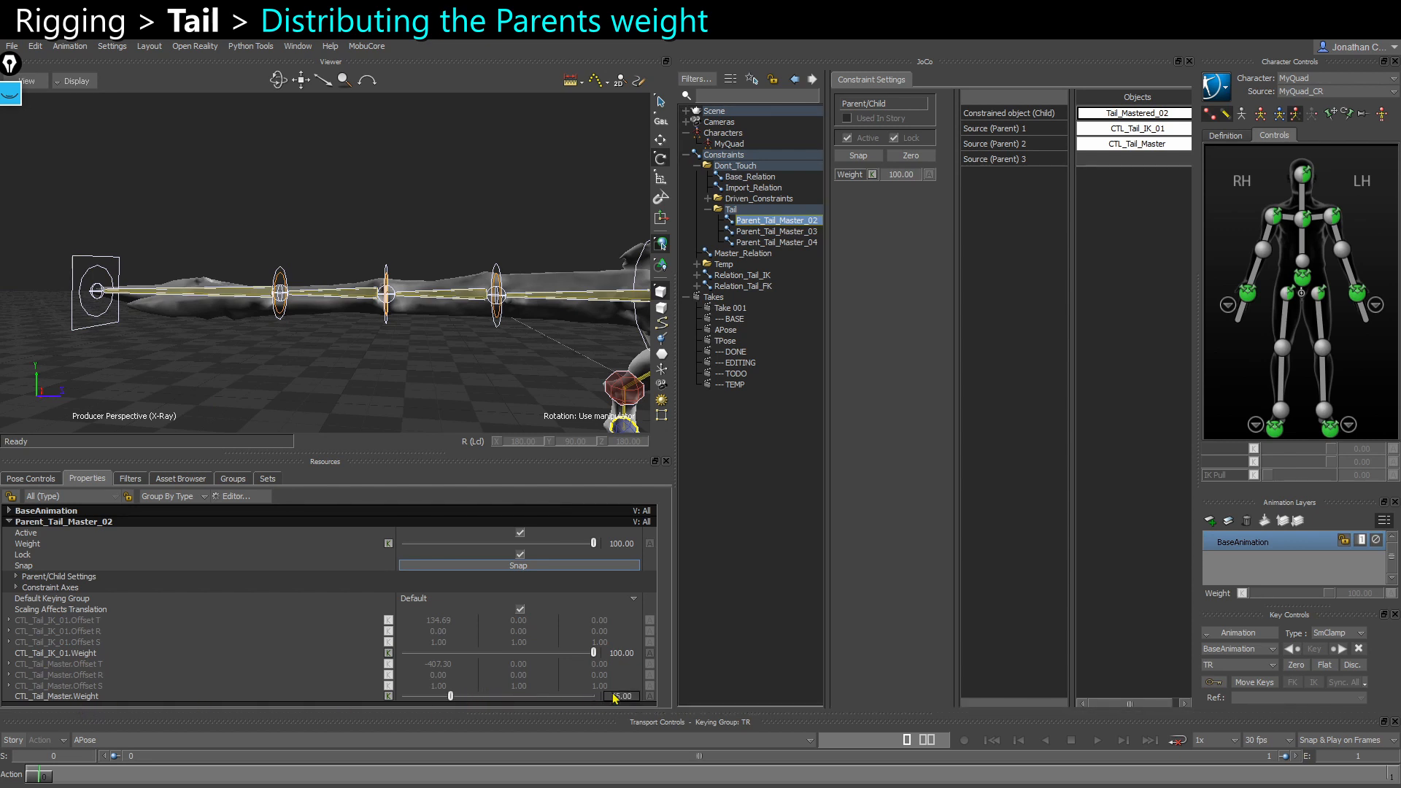
# Rotate CTL_Tail_Master again to test the reduced parent weight on Tail_Mastered_02, and undo the rotation
pyautogui.click(72, 332)
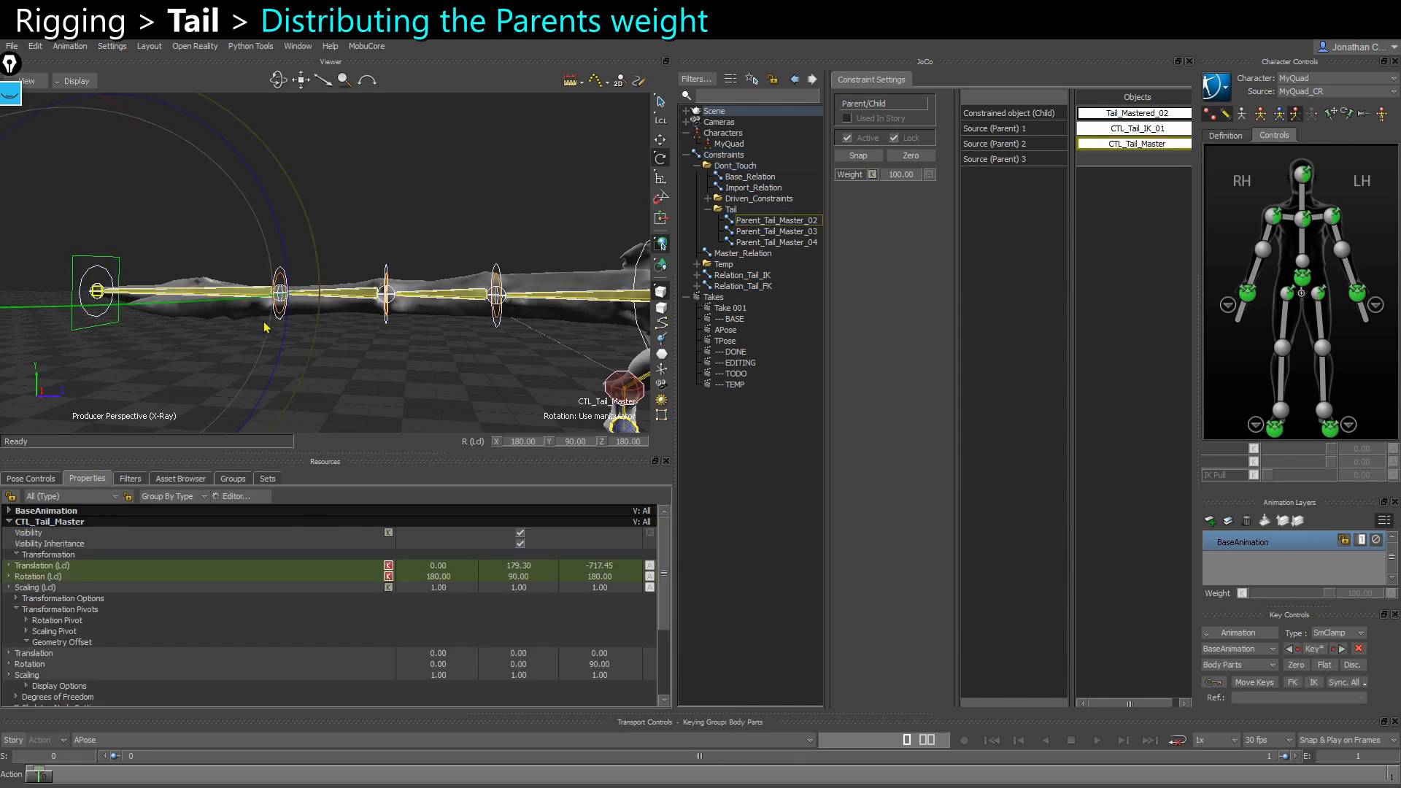
pyautogui.moveTo(286, 340); pyautogui.dragTo(287, 379)
pyautogui.hotkey('ctrl', 'z')
pyautogui.hotkey('ctrl', 'z')
pyautogui.hotkey('ctrl', 'z')
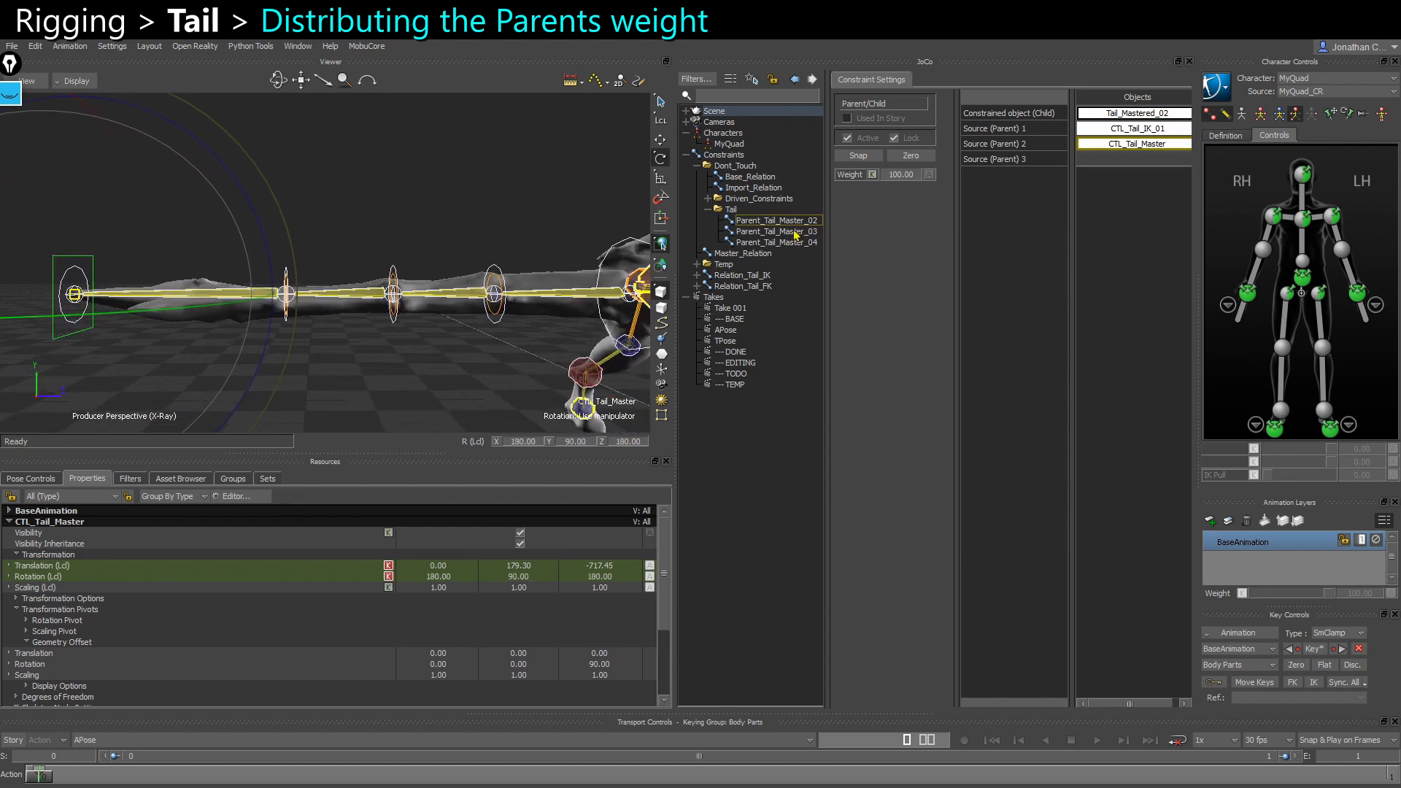
# Snap and lock the Parent_Tail_Master_03 and Parent_Tail_Master_04 constraints together
pyautogui.click(795, 232)
pyautogui.keyDown('ctrl'); pyautogui.click(804, 243); pyautogui.keyUp('ctrl')
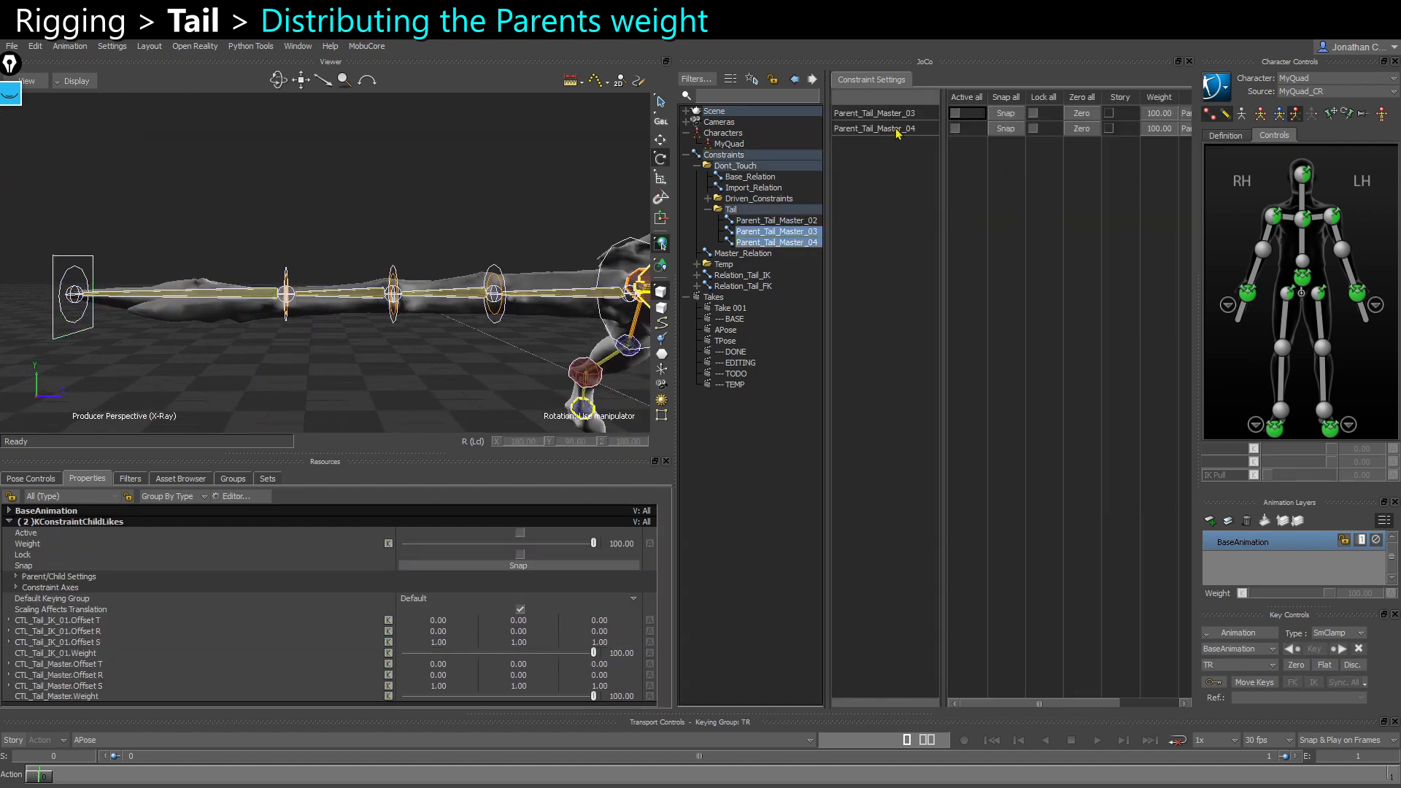
pyautogui.click(1006, 99)
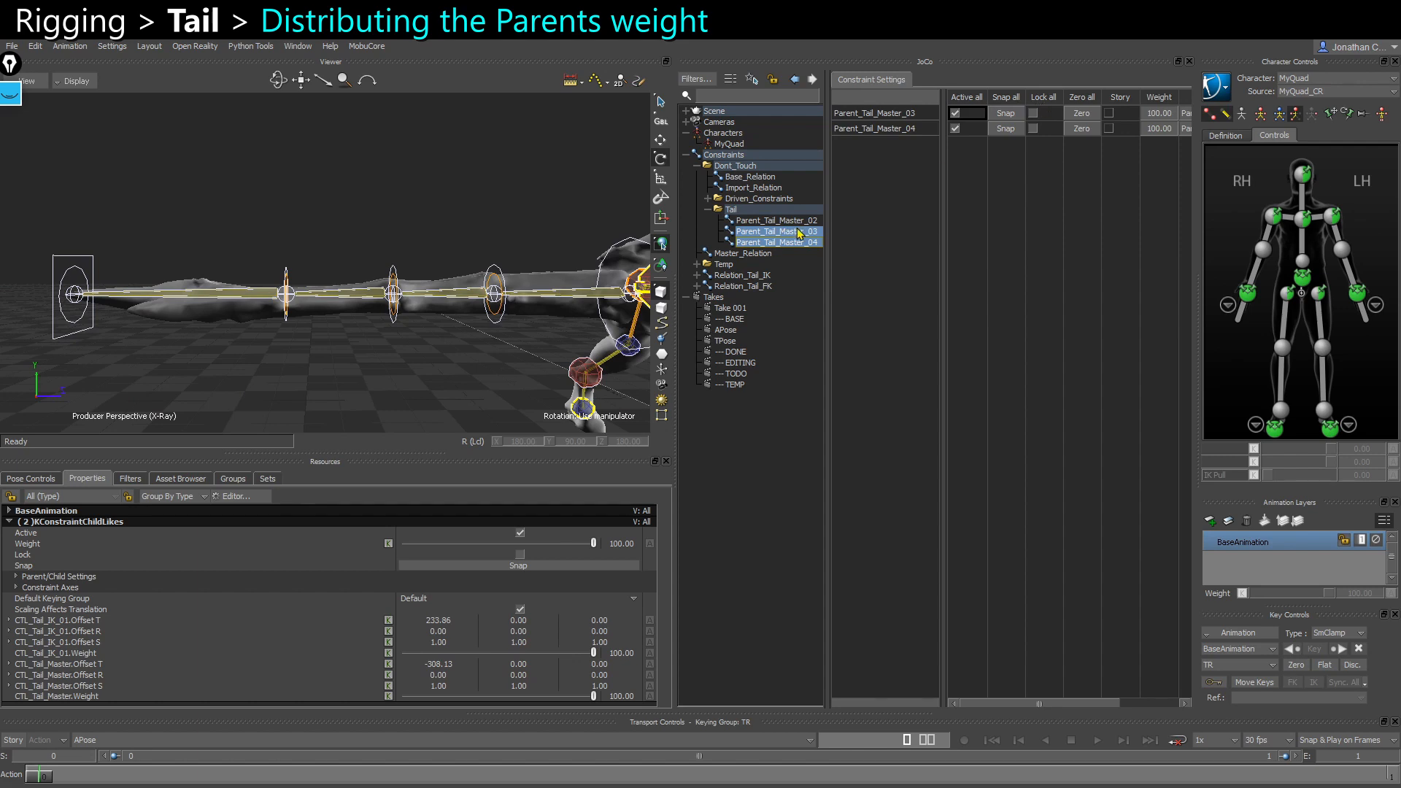
pyautogui.click(1050, 100)
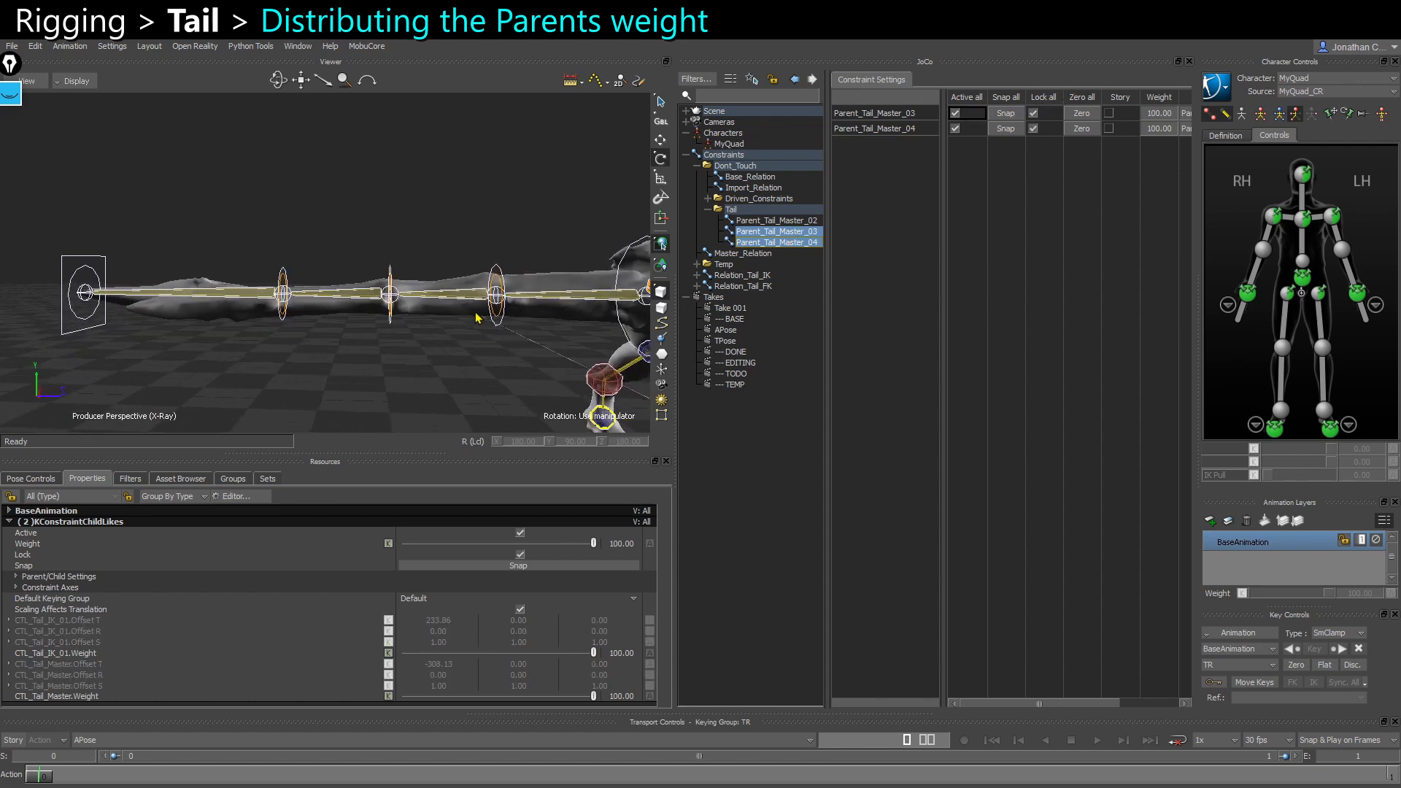
# Go to the end of the timeline and rotate CTL_Tail_Master to about 270, 51.43, 270 to offset the tail objects
pyautogui.click(406, 316)
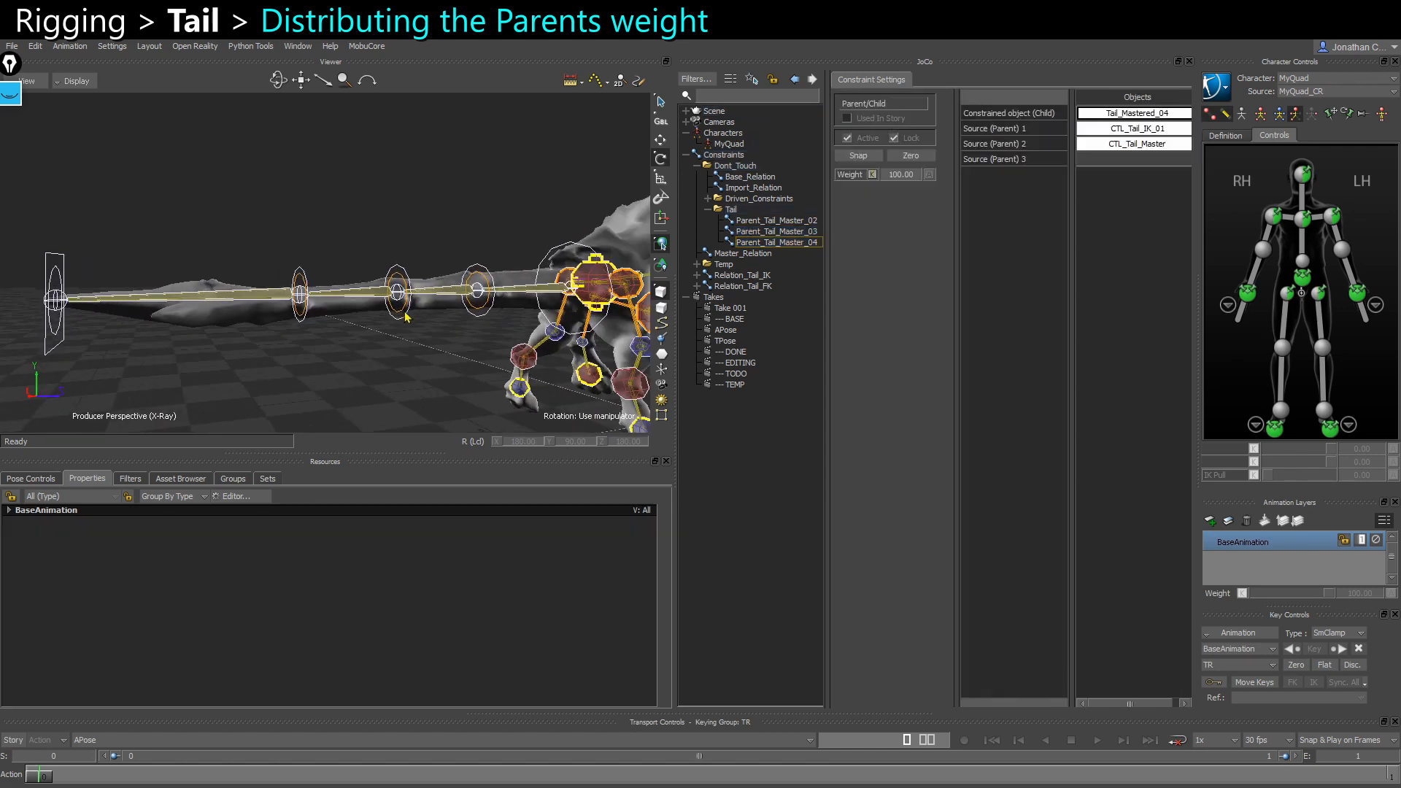
pyautogui.click(775, 231)
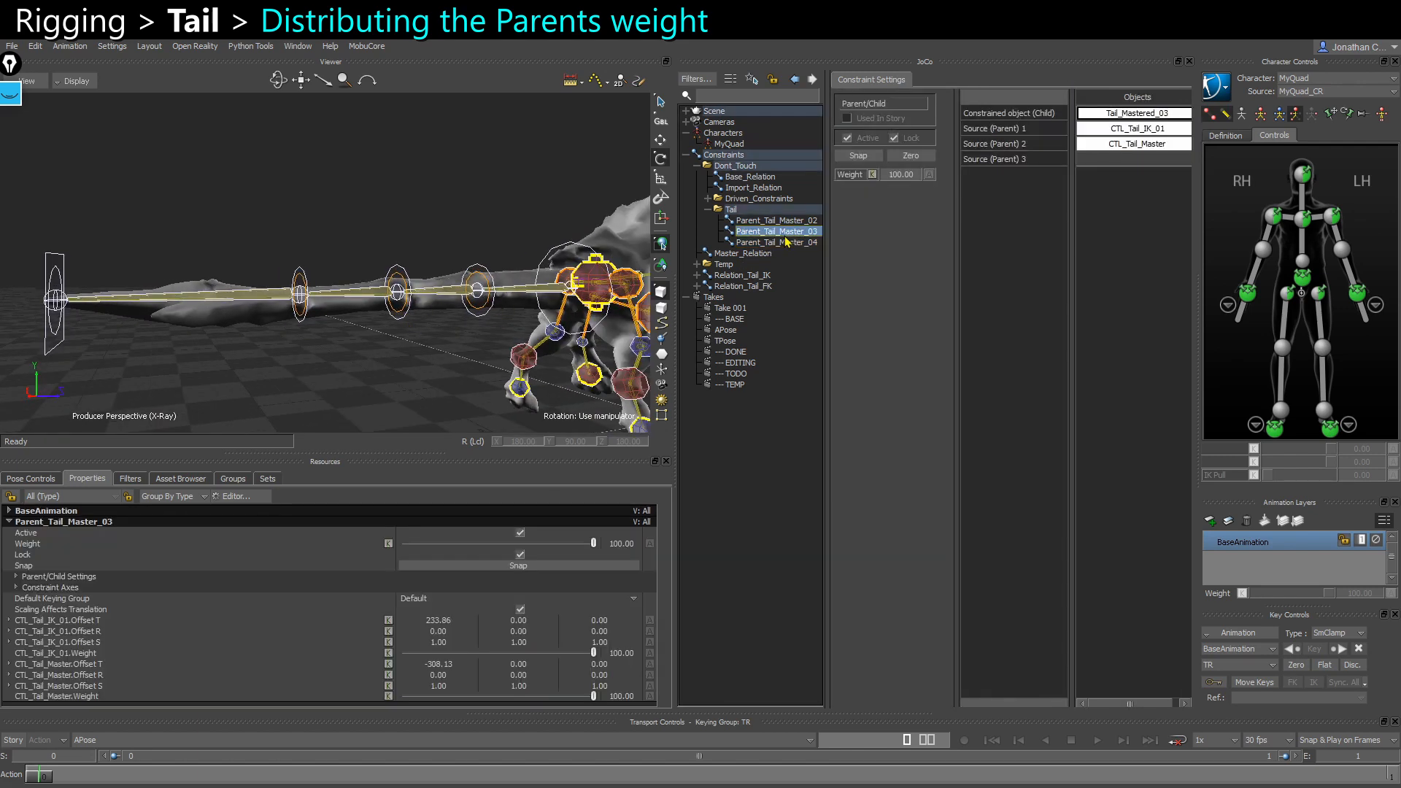
pyautogui.click(65, 340)
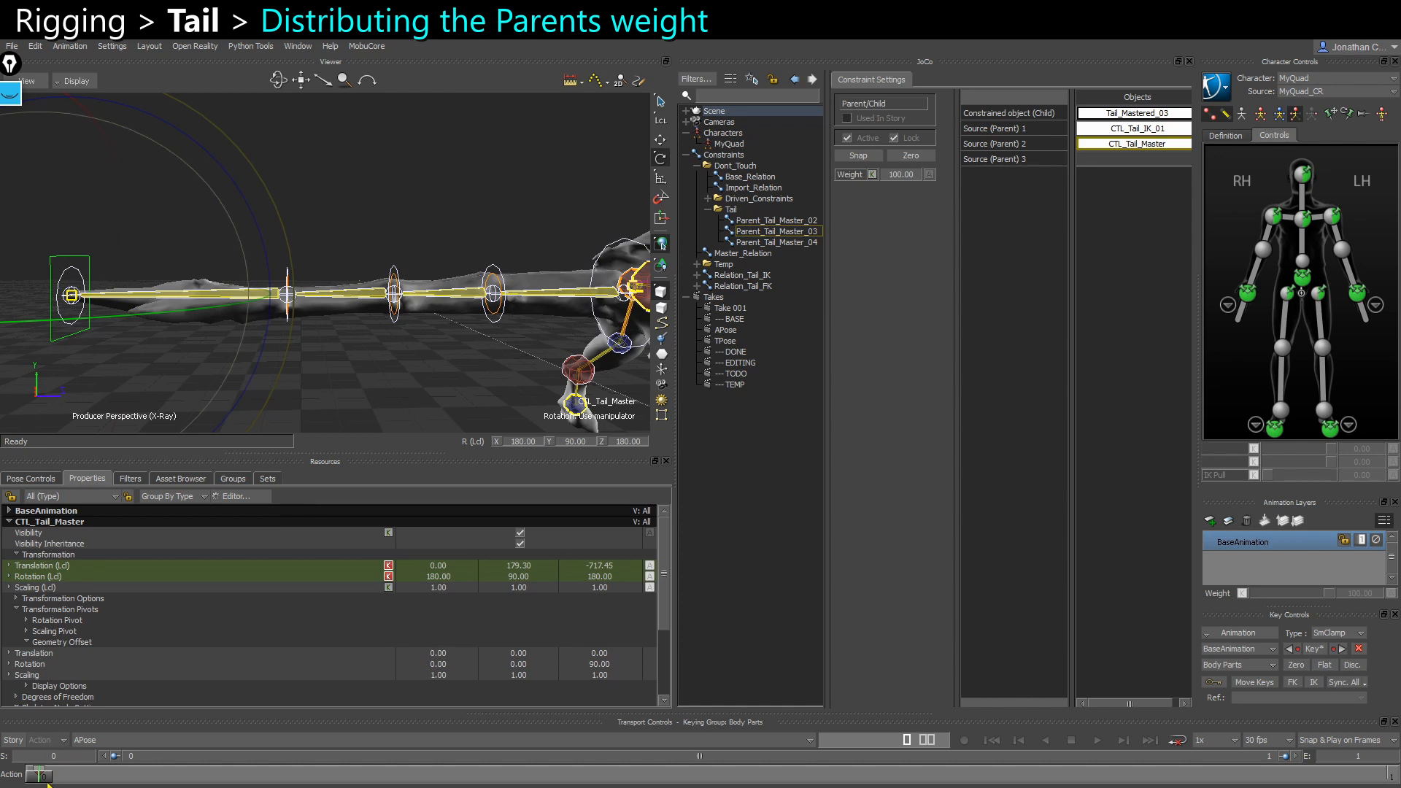
pyautogui.moveTo(41, 775); pyautogui.dragTo(1379, 775)
pyautogui.keyDown('ctrl'); pyautogui.keyDown('shift'); pyautogui.moveTo(304, 308); pyautogui.dragTo(292, 306); pyautogui.keyUp('shift'); pyautogui.keyUp('ctrl')
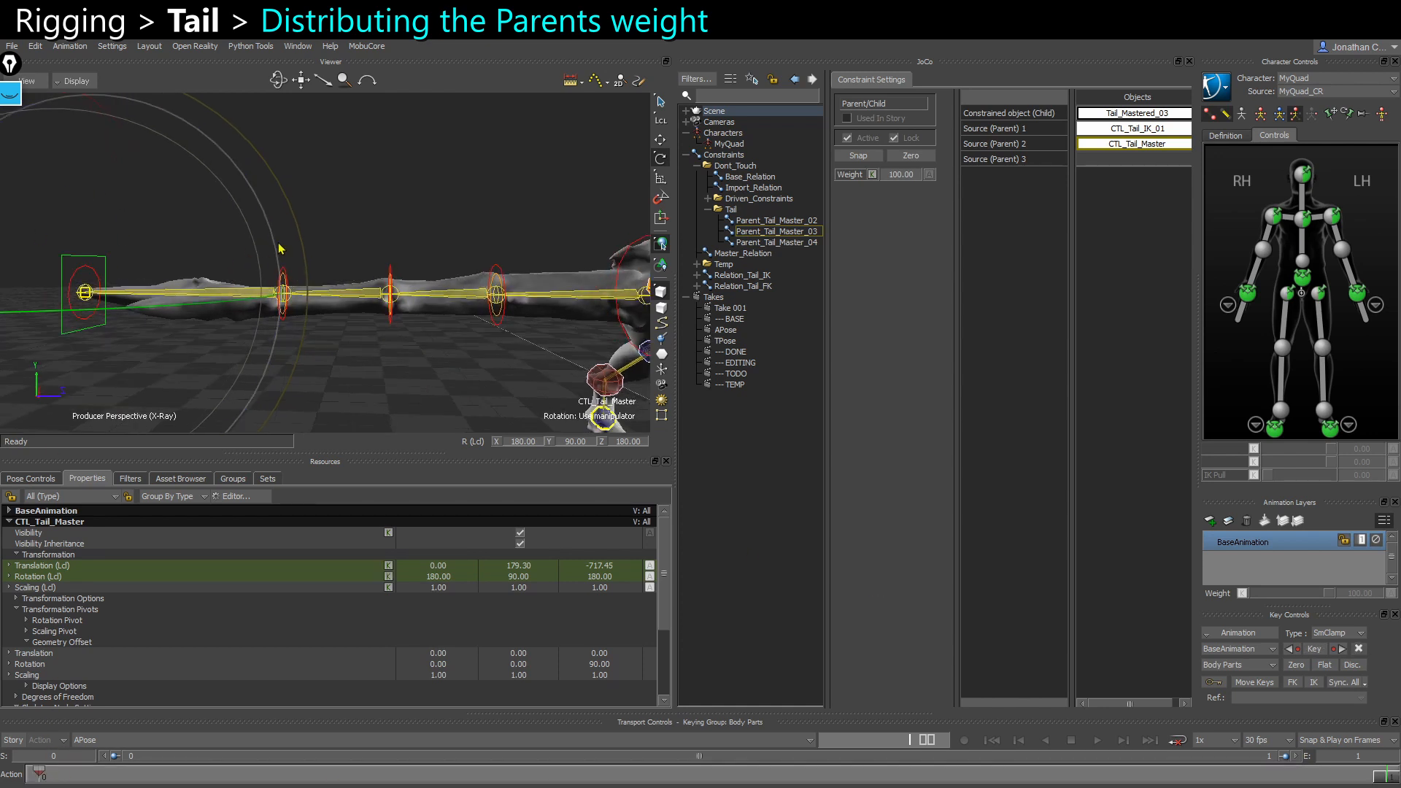
pyautogui.moveTo(279, 249); pyautogui.dragTo(424, 247)
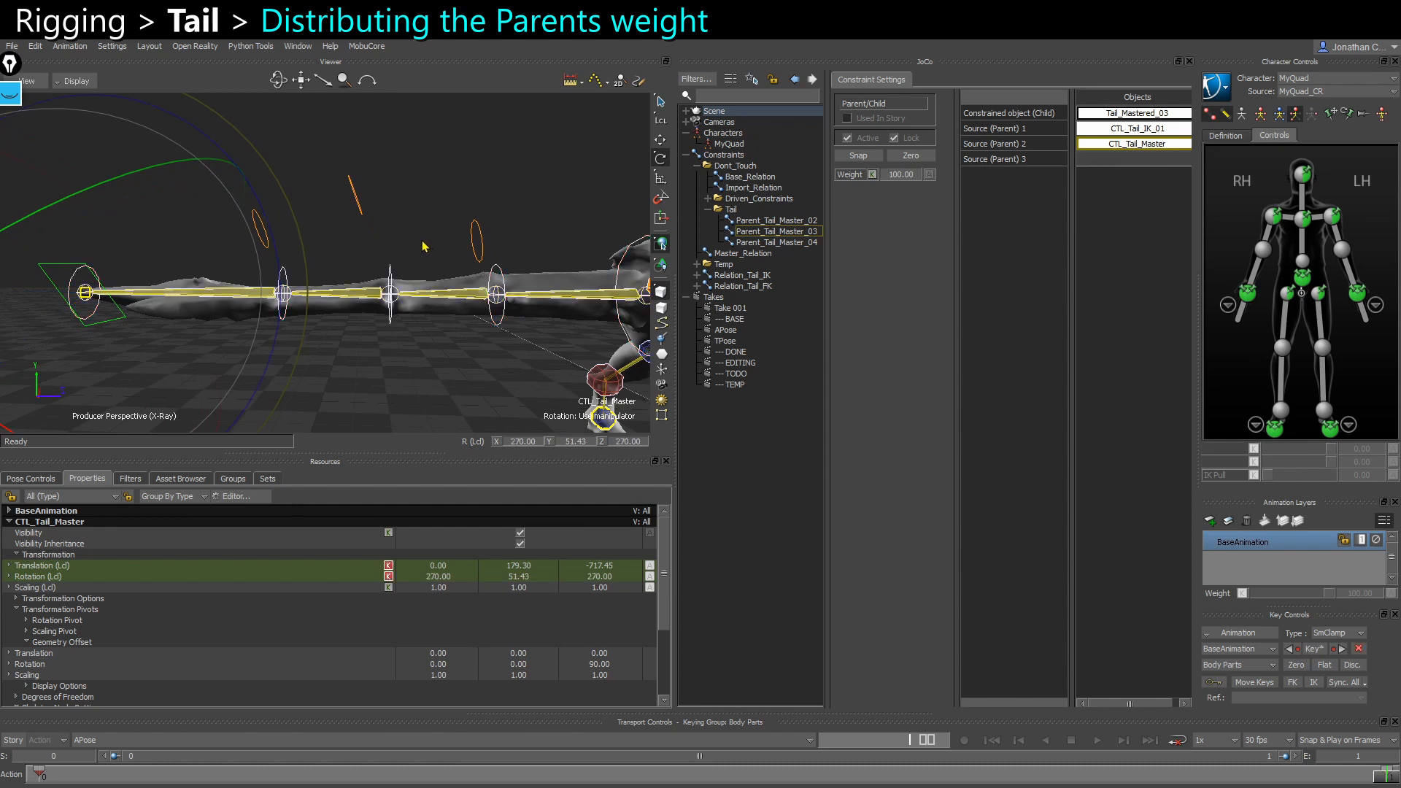
pyautogui.keyDown('ctrl'); pyautogui.keyDown('shift'); pyautogui.moveTo(309, 196); pyautogui.dragTo(298, 195); pyautogui.keyUp('shift'); pyautogui.keyUp('ctrl')
pyautogui.keyDown('ctrl'); pyautogui.keyDown('shift'); pyautogui.moveTo(319, 251); pyautogui.dragTo(121, 251); pyautogui.keyUp('shift'); pyautogui.keyUp('ctrl')
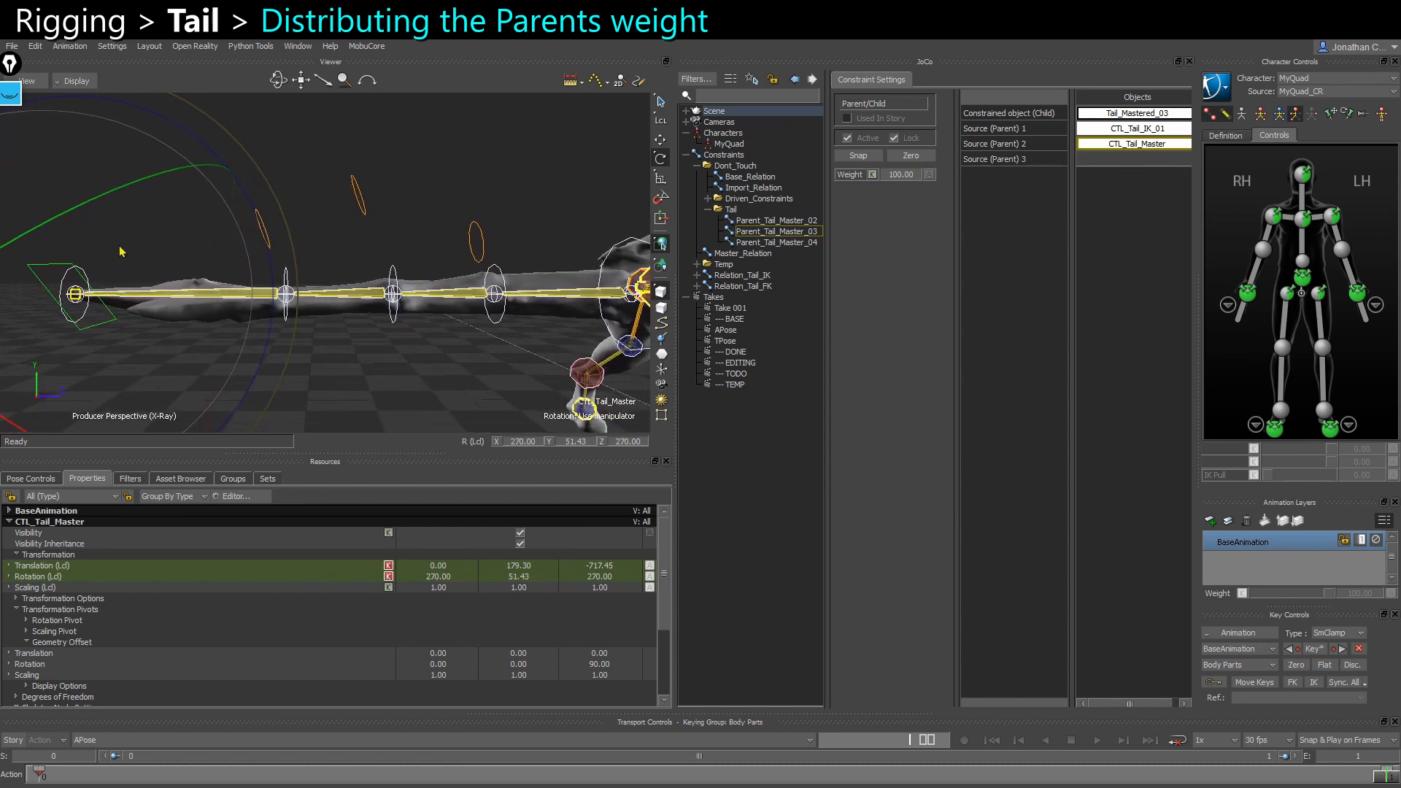
# Set the CTL_Tail_Master weight of the Parent_Tail_Master_03 constraint to 50
pyautogui.click(480, 242)
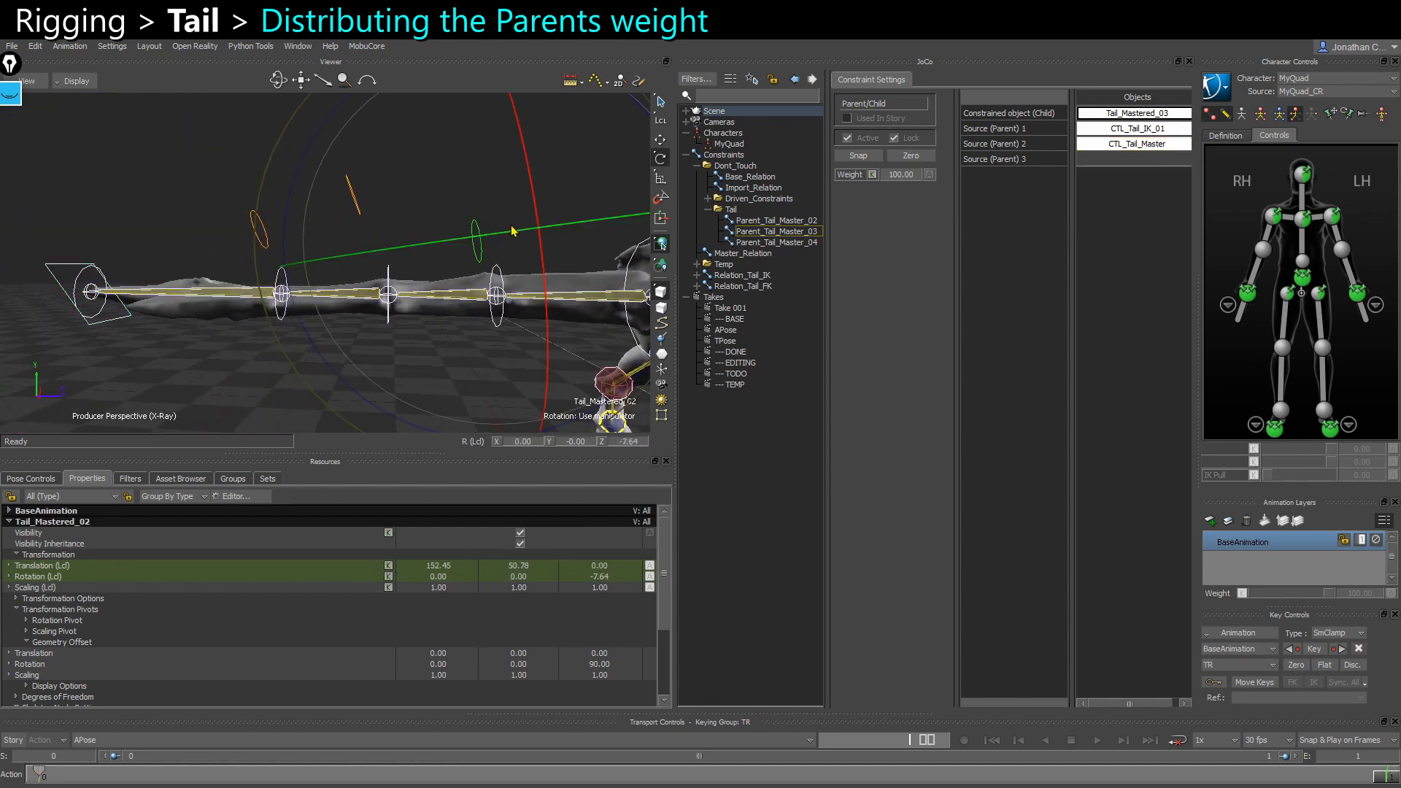
pyautogui.click(801, 232)
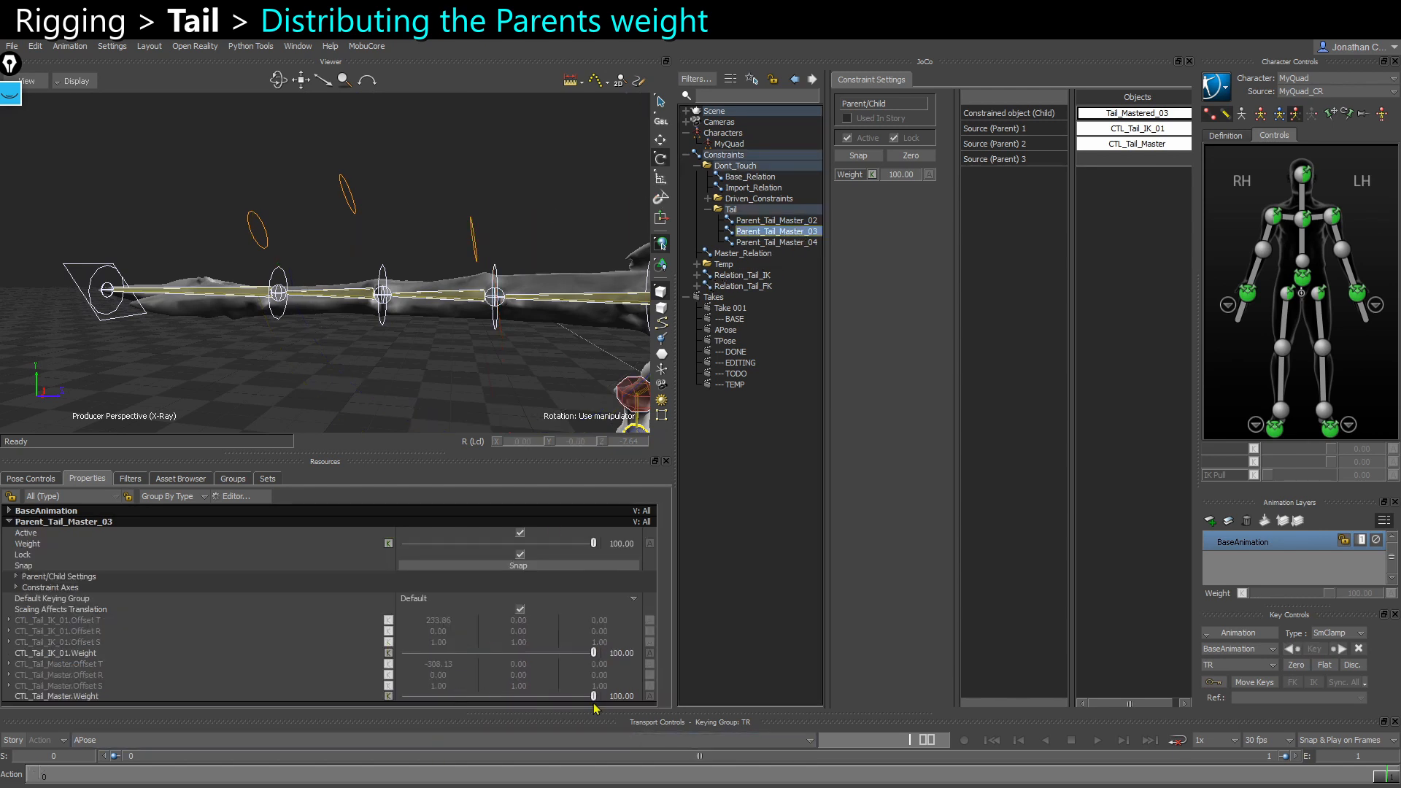
pyautogui.doubleClick(621, 697)
pyautogui.write('50')
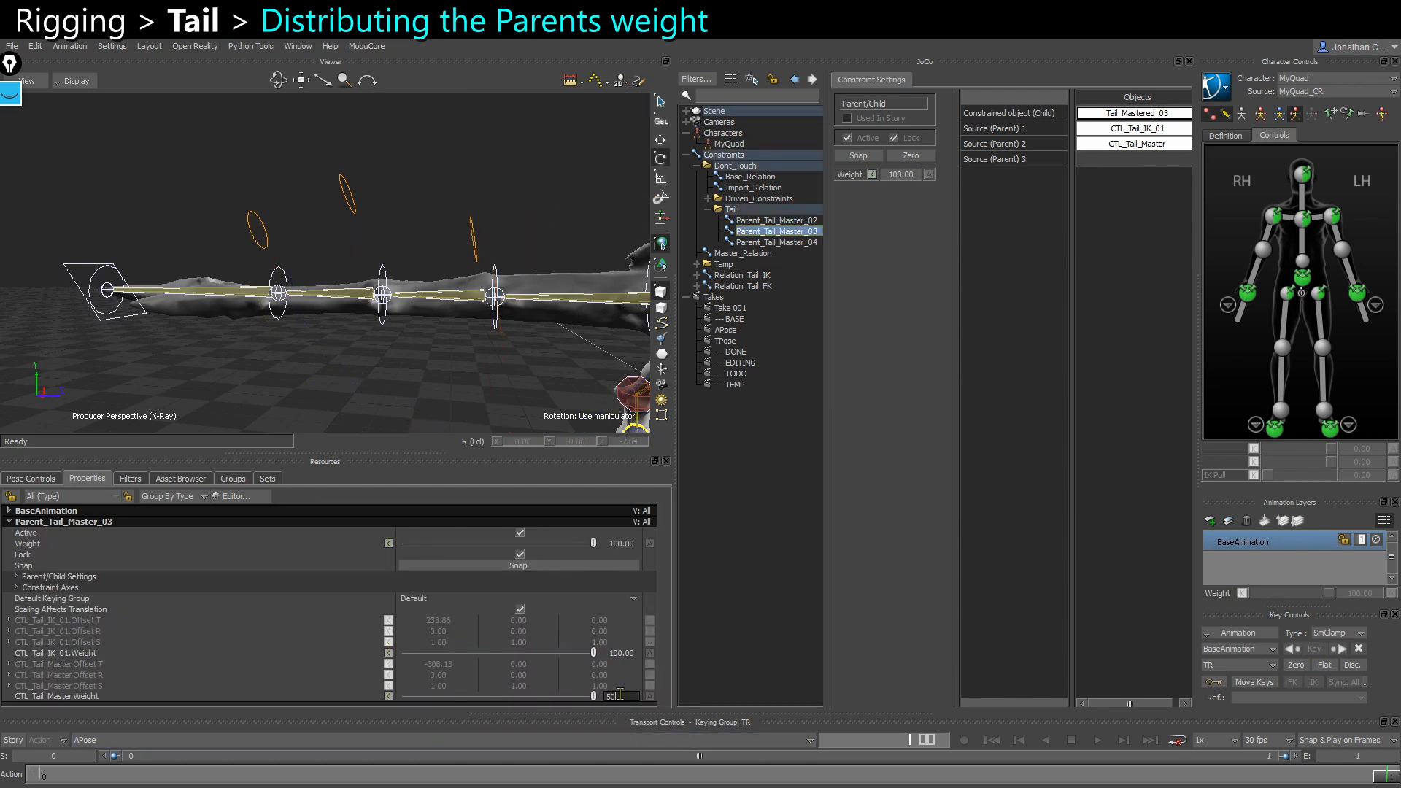
pyautogui.press('Return')
# Set the CTL_Tail_Master weight of the Parent_Tail_Master_04 constraint to 75
pyautogui.click(249, 213)
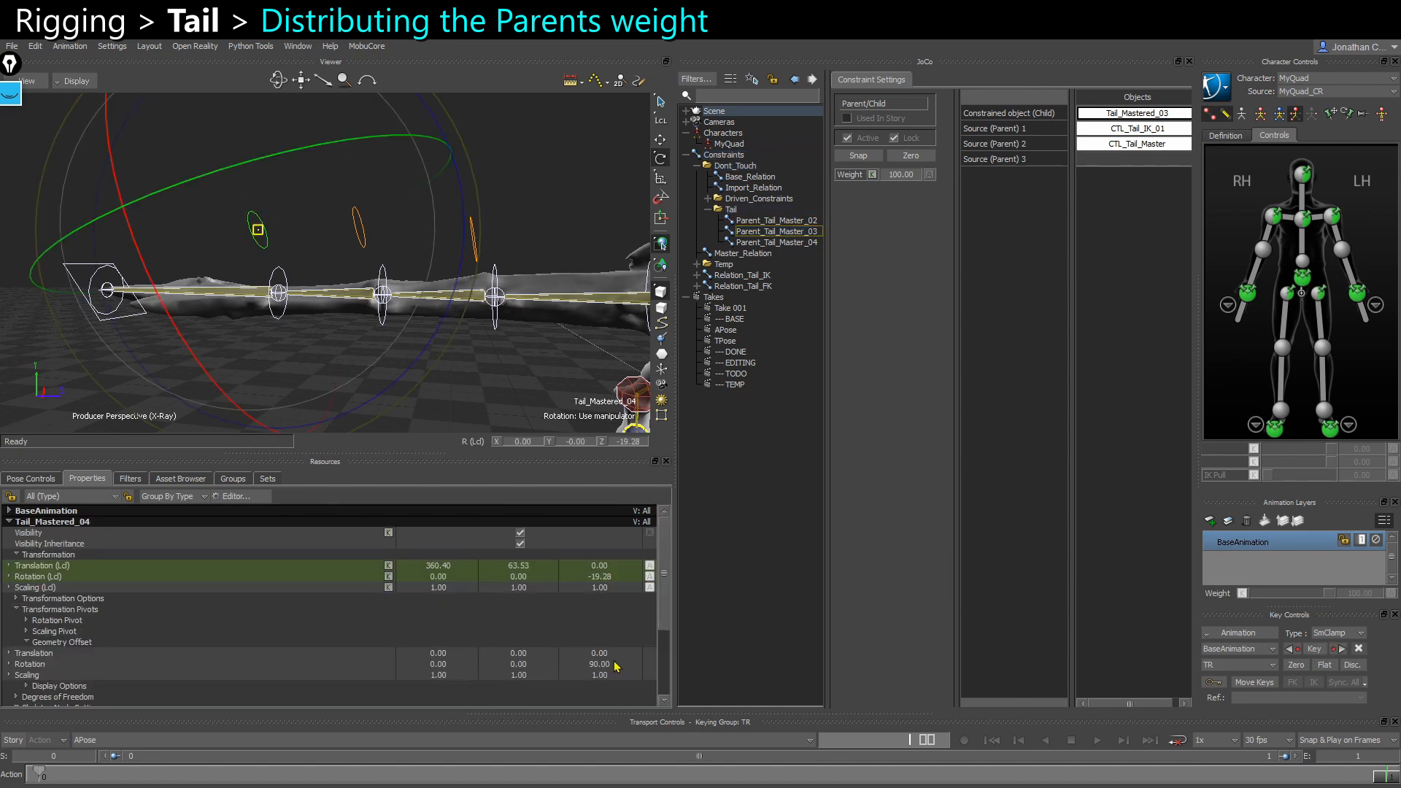
pyautogui.click(795, 242)
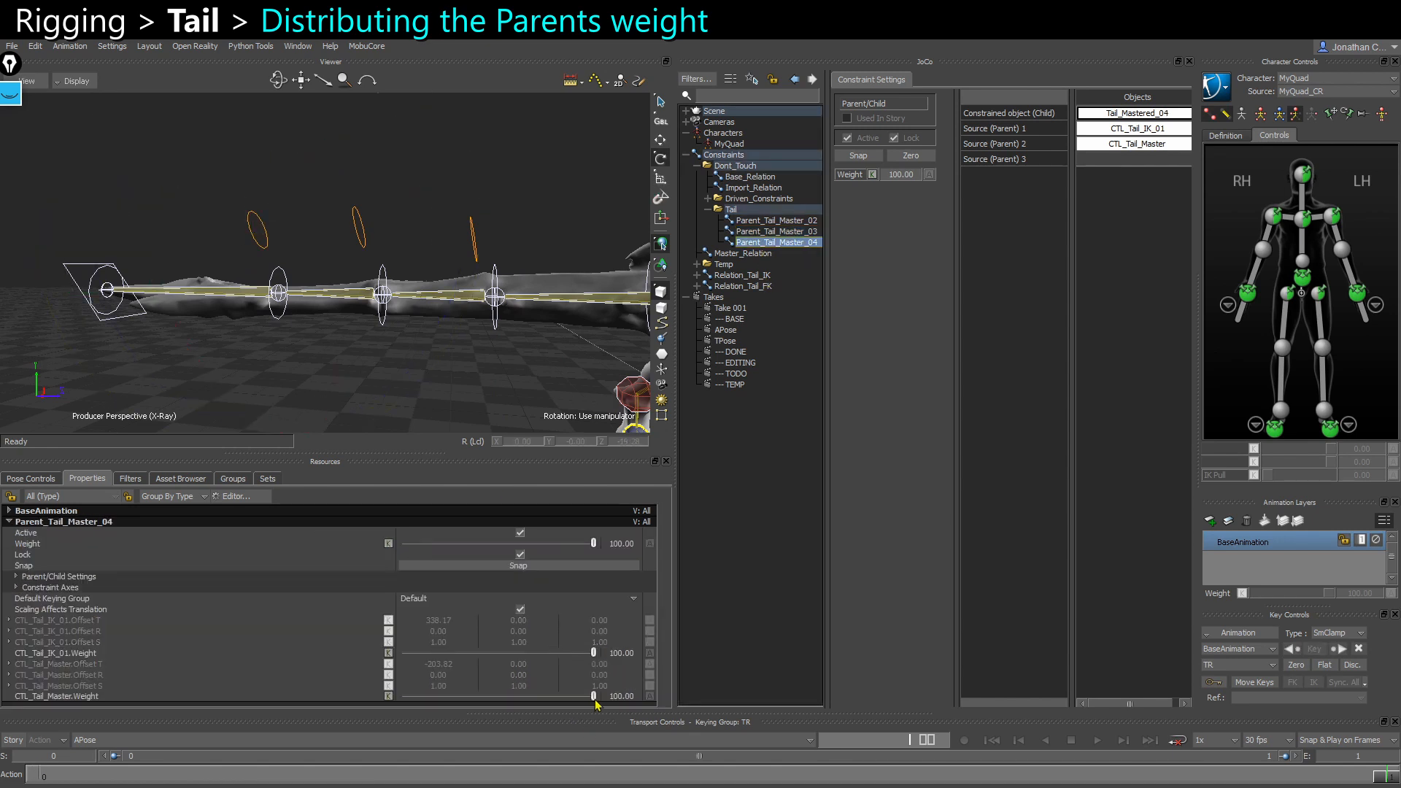
pyautogui.click(619, 699)
pyautogui.write('75')
pyautogui.press('Return')
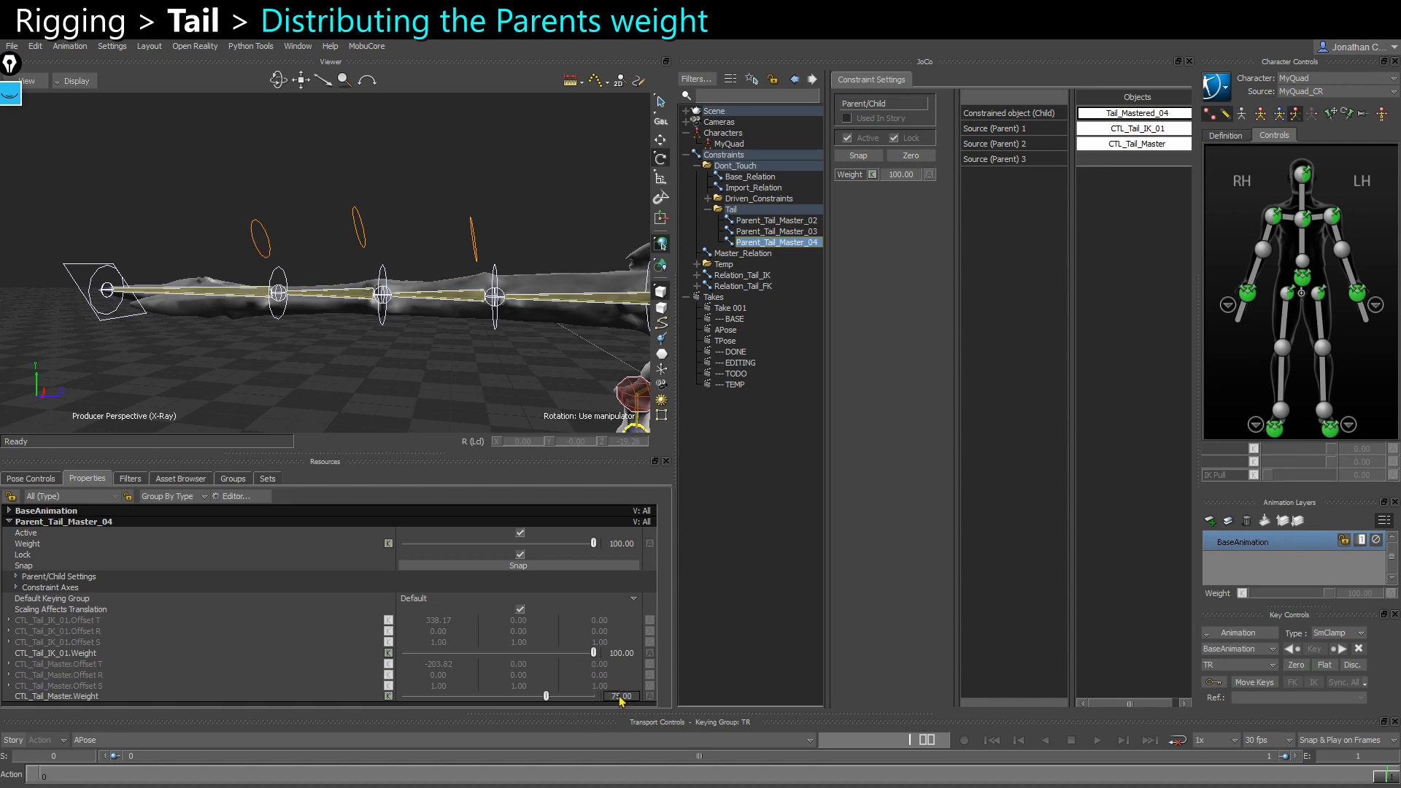
pyautogui.click(458, 564)
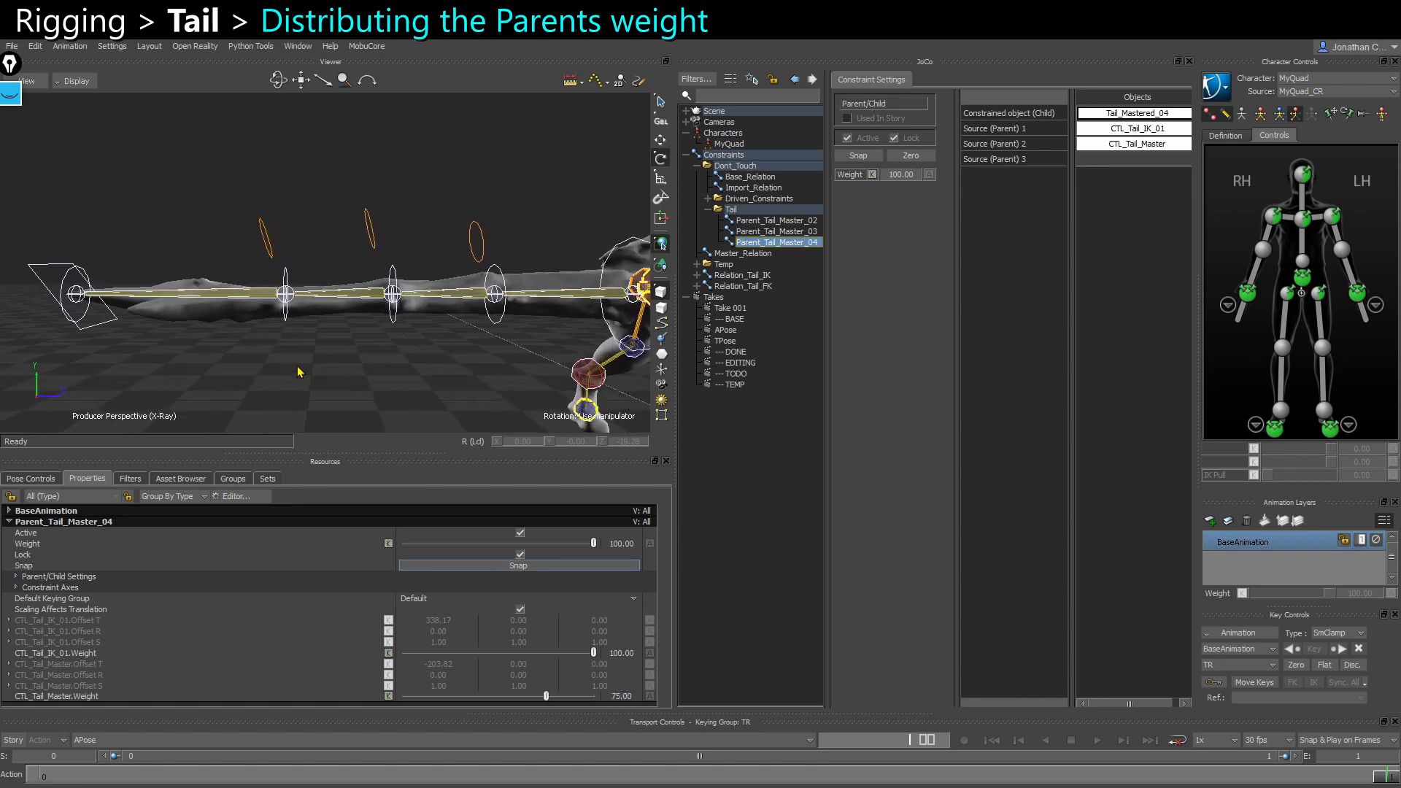
# Set the CTL_Tail_IK_01 weight of the Parent_Tail_Master_04 constraint to 25
pyautogui.click(621, 654)
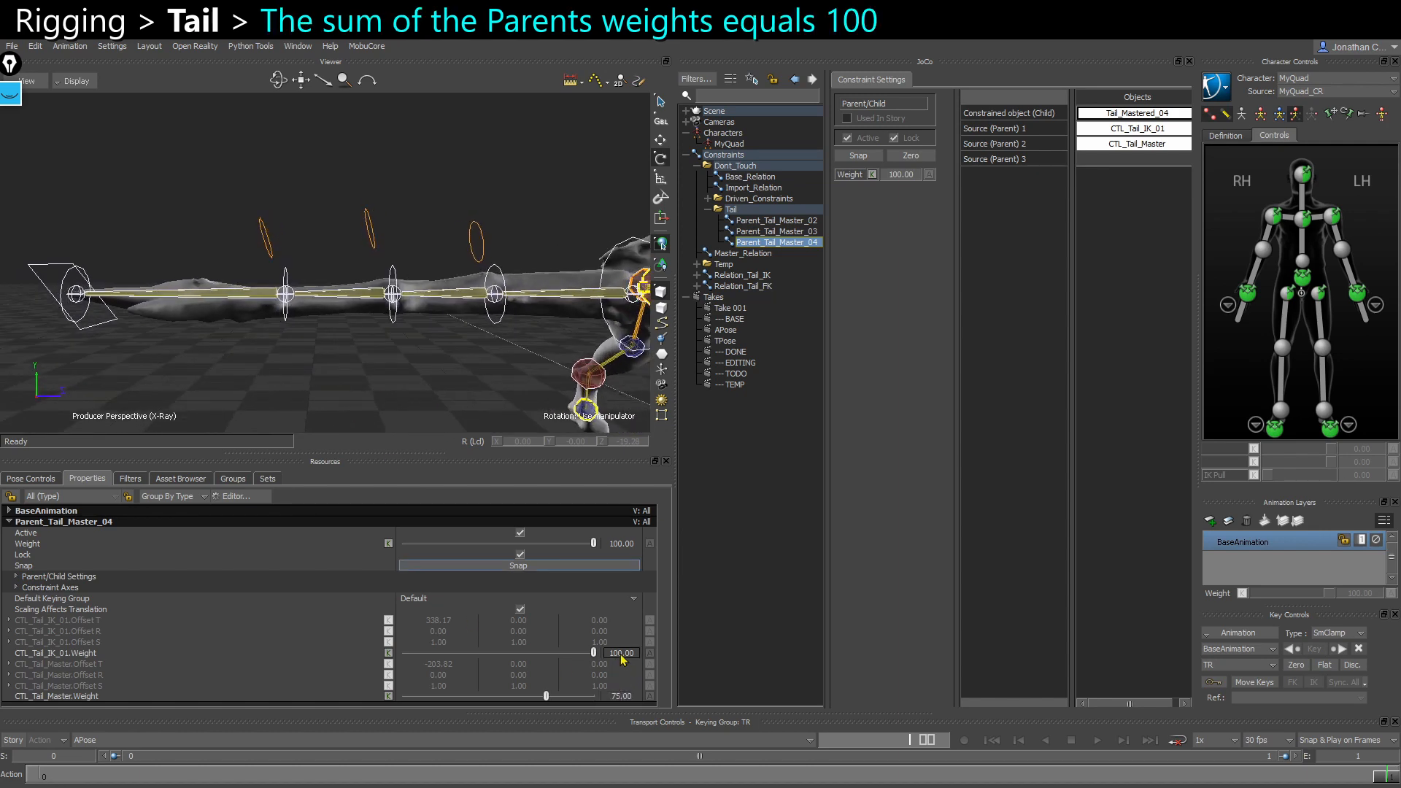
pyautogui.write('25')
pyautogui.press('Return')
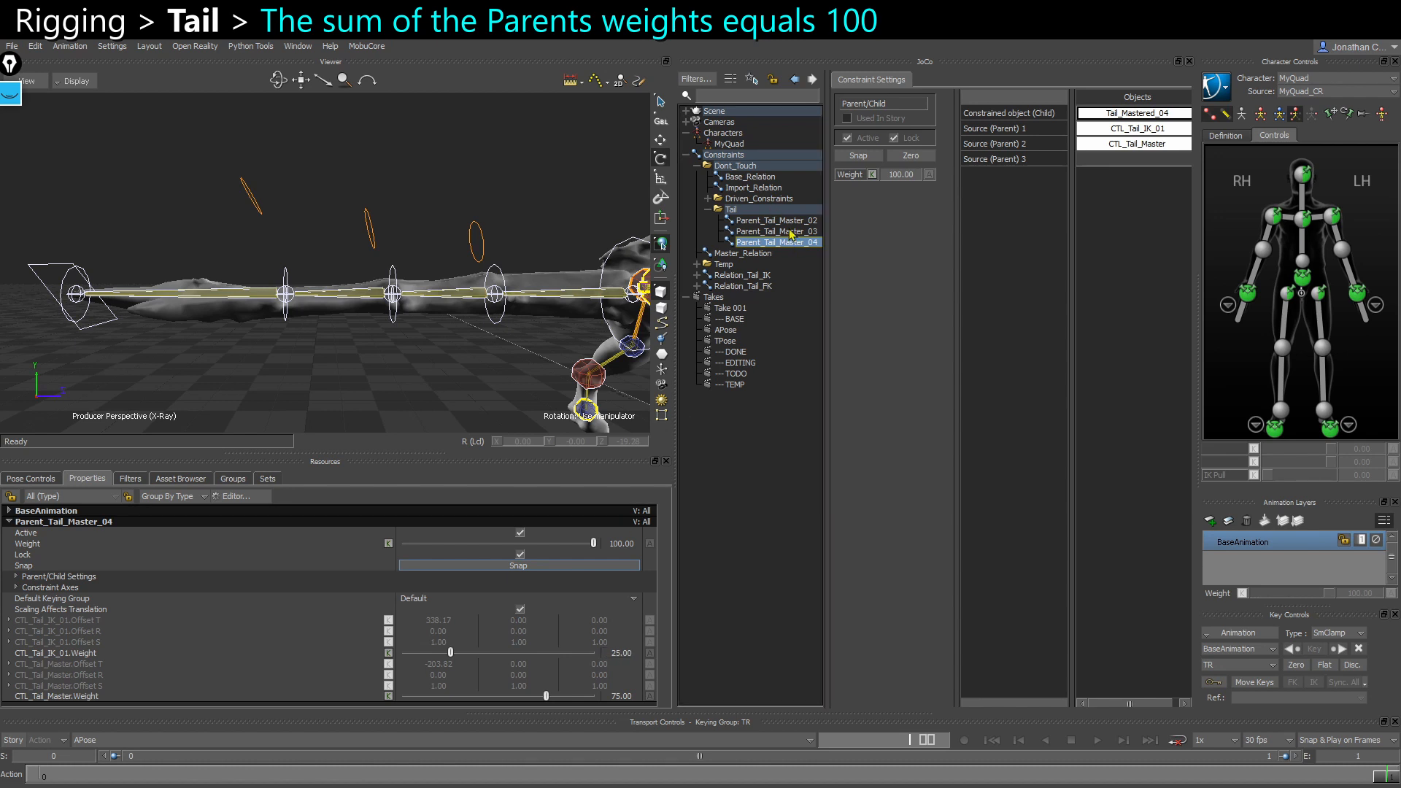
# Set the CTL_Tail_IK_01 weight of the Parent_Tail_Master_03 constraint to 50
pyautogui.click(776, 231)
pyautogui.click(621, 654)
pyautogui.click(619, 653)
pyautogui.write('50')
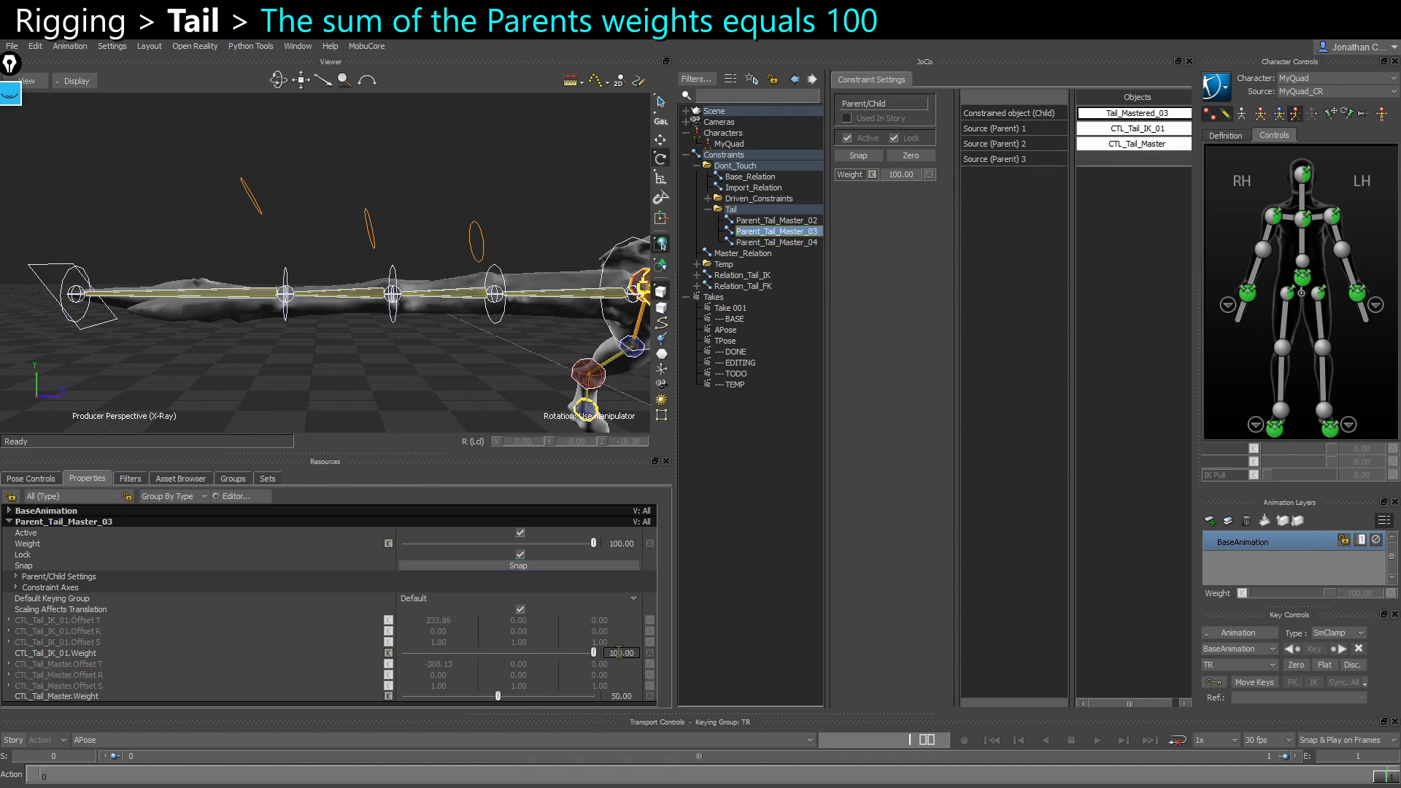
pyautogui.press('Return')
# Set the CTL_Tail_IK_01 weight of the Parent_Tail_Master_02 constraint to 75
pyautogui.click(775, 211)
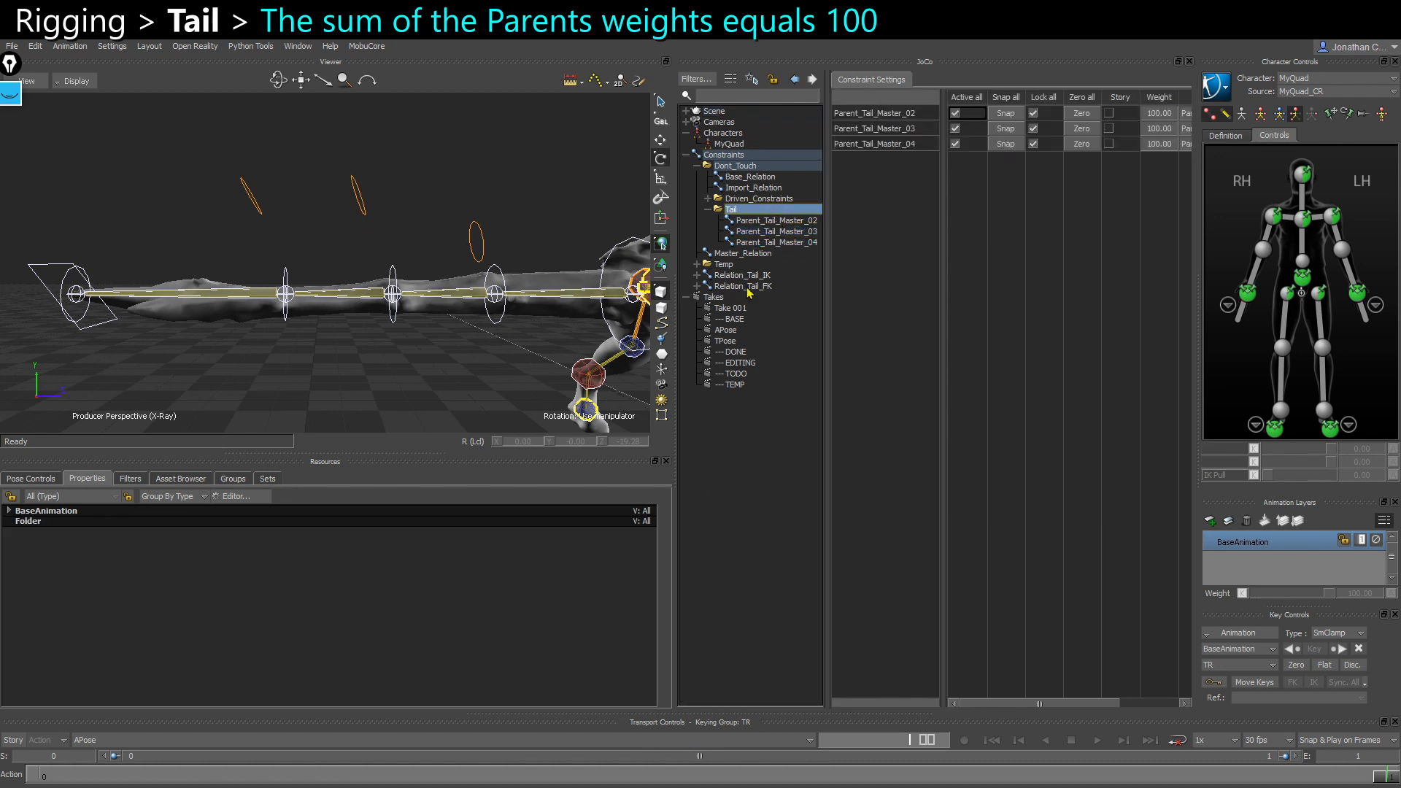
pyautogui.click(776, 220)
pyautogui.click(620, 653)
pyautogui.write('75')
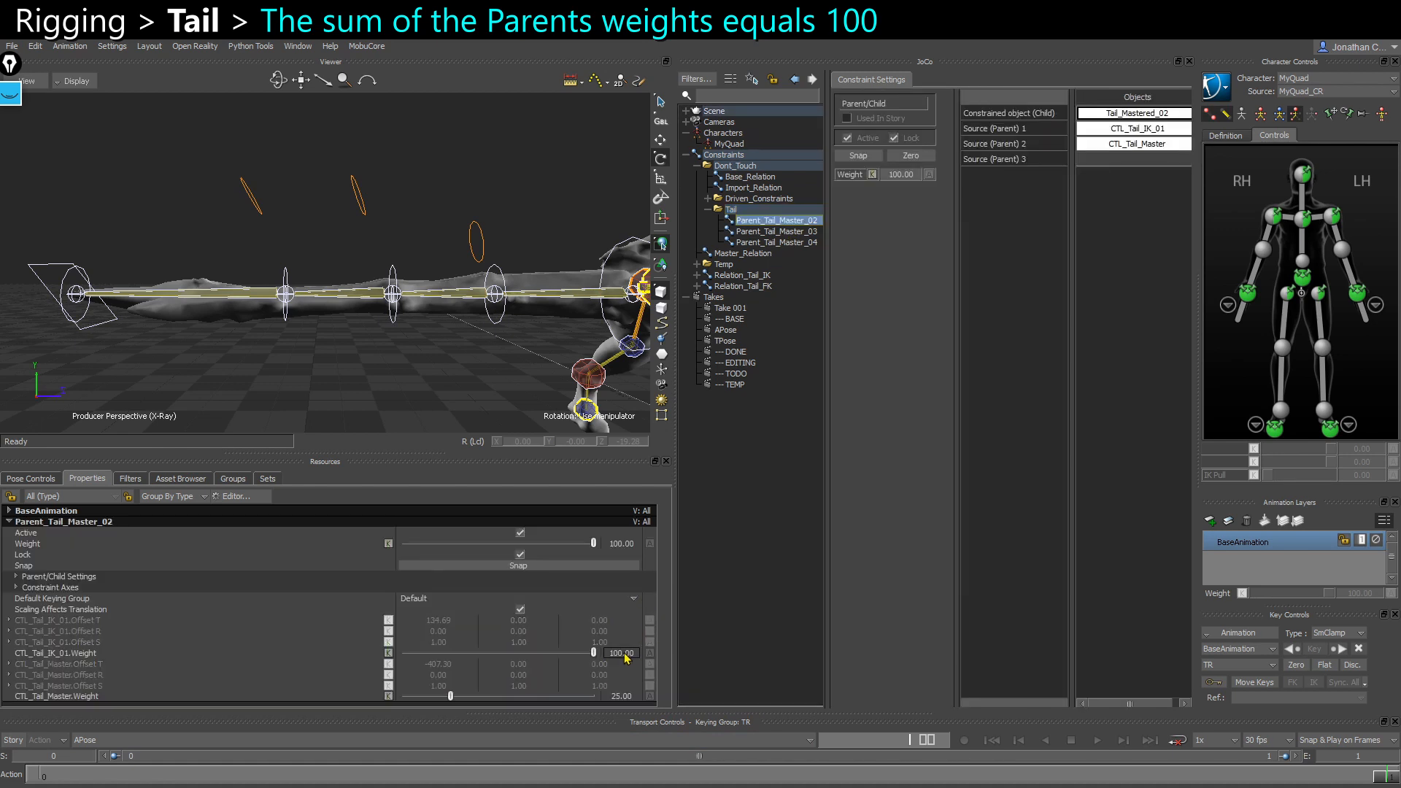
pyautogui.press('Return')
# Review the CTL_Tail_IK_01 and CTL_Tail_Master weights of the Parent_Tail_Master_02, 03 and 04 constraints
pyautogui.click(51, 653)
pyautogui.click(612, 338)
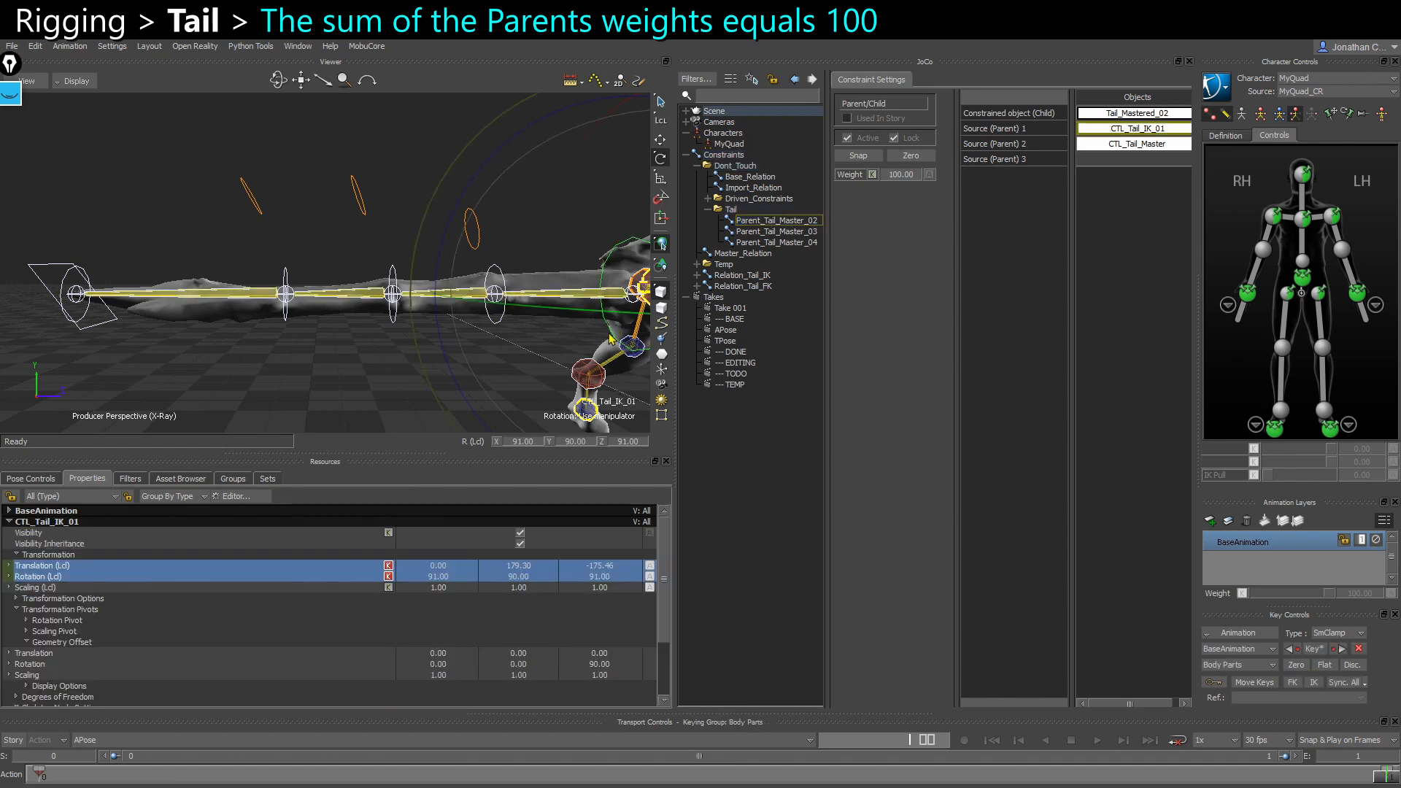
pyautogui.click(115, 320)
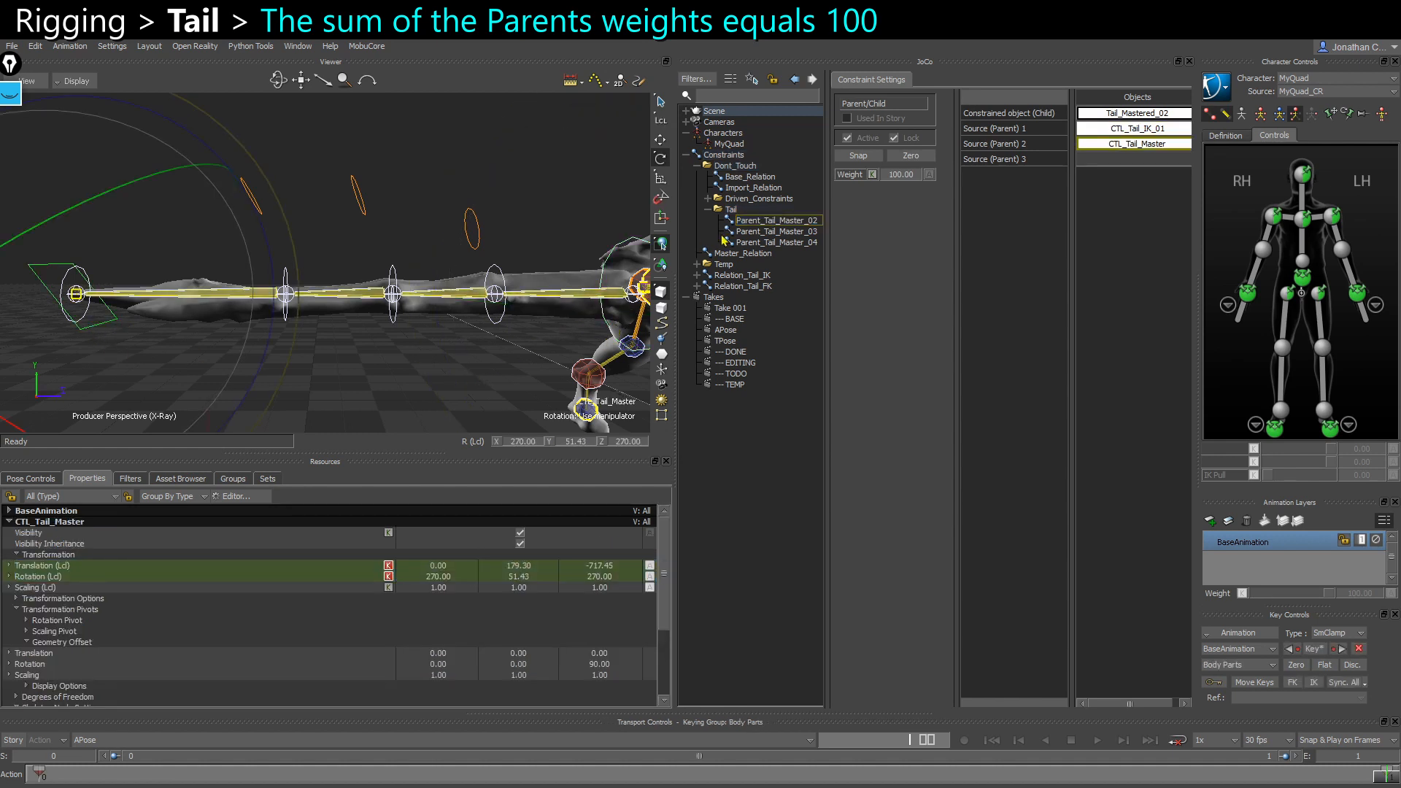
pyautogui.click(776, 221)
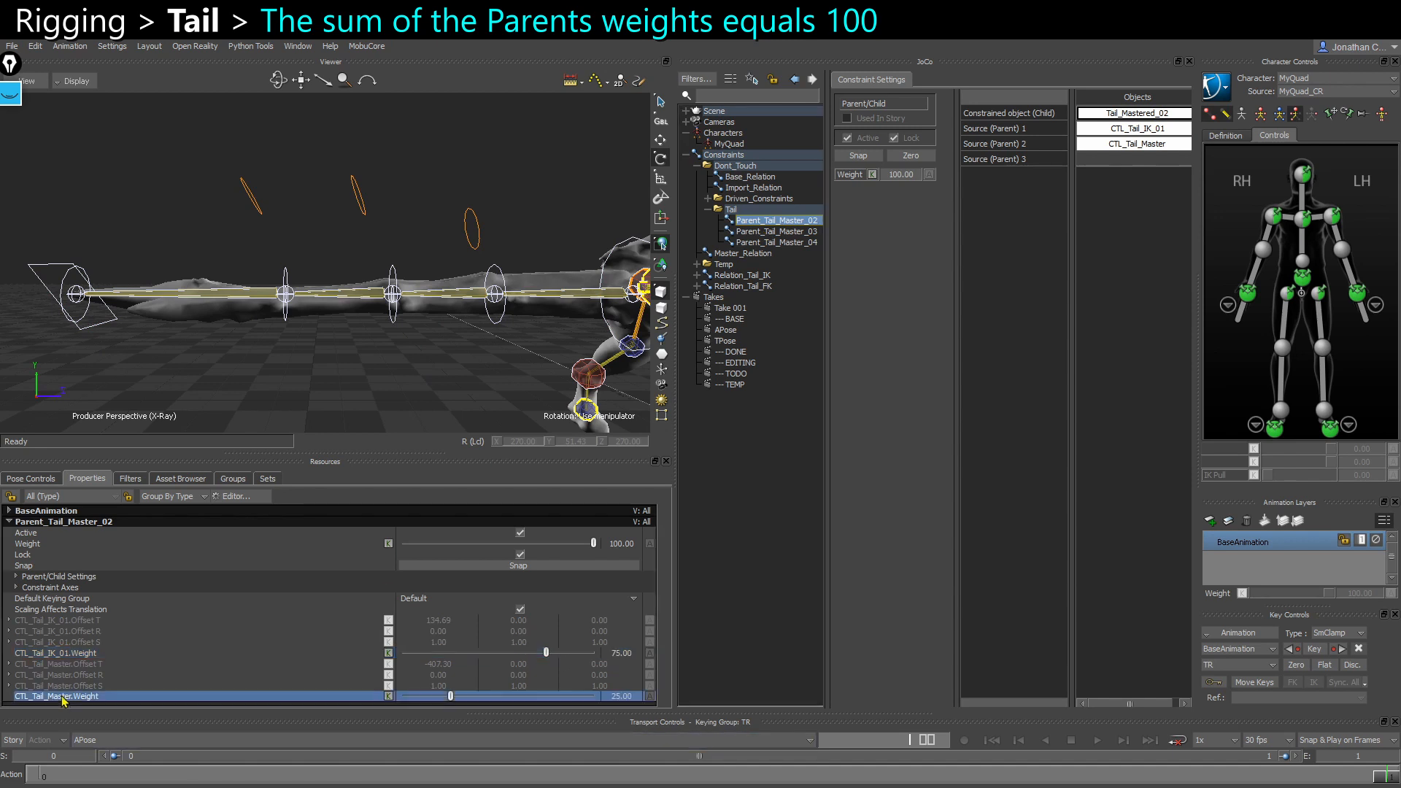
pyautogui.click(95, 698)
pyautogui.click(103, 655)
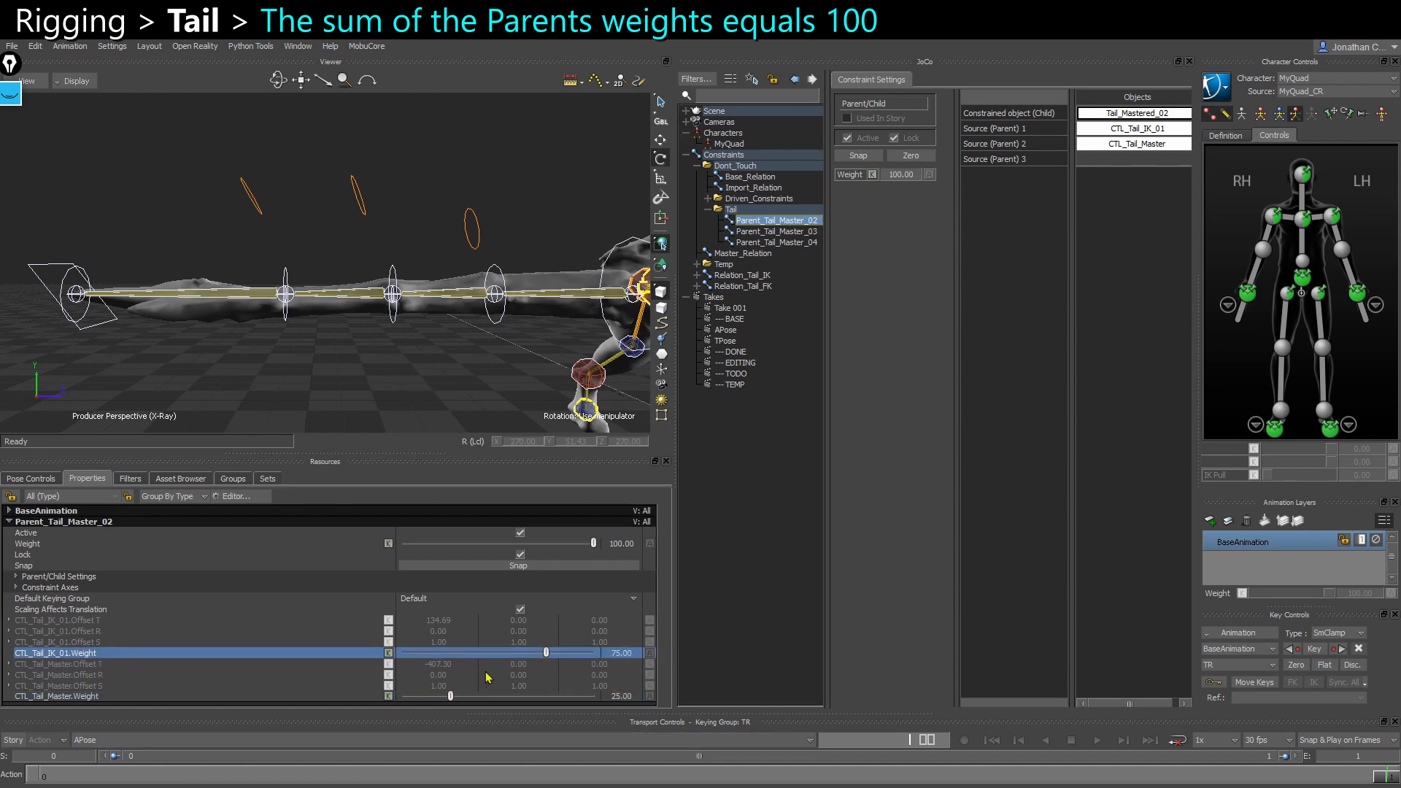
pyautogui.click(242, 655)
pyautogui.click(242, 655)
pyautogui.click(252, 655)
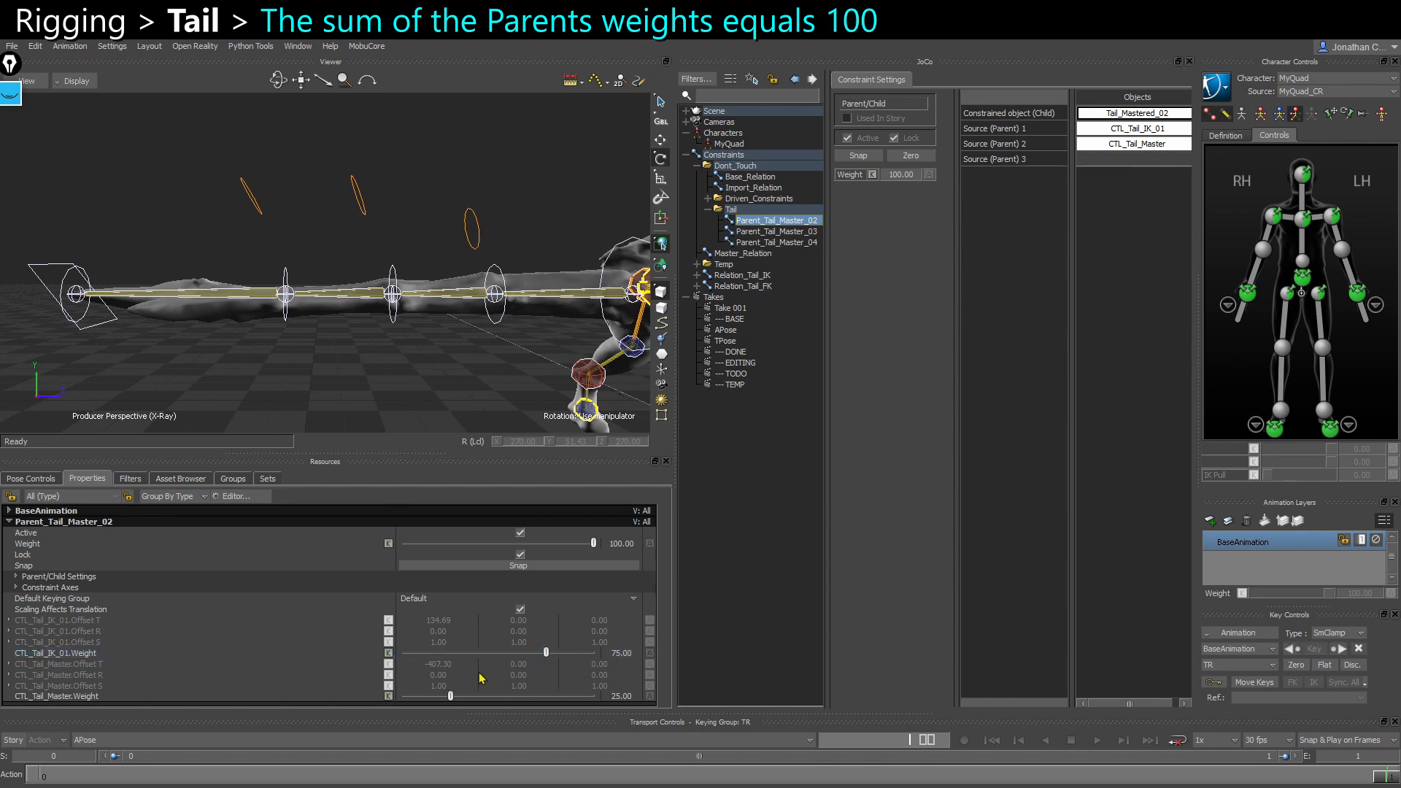
pyautogui.click(803, 230)
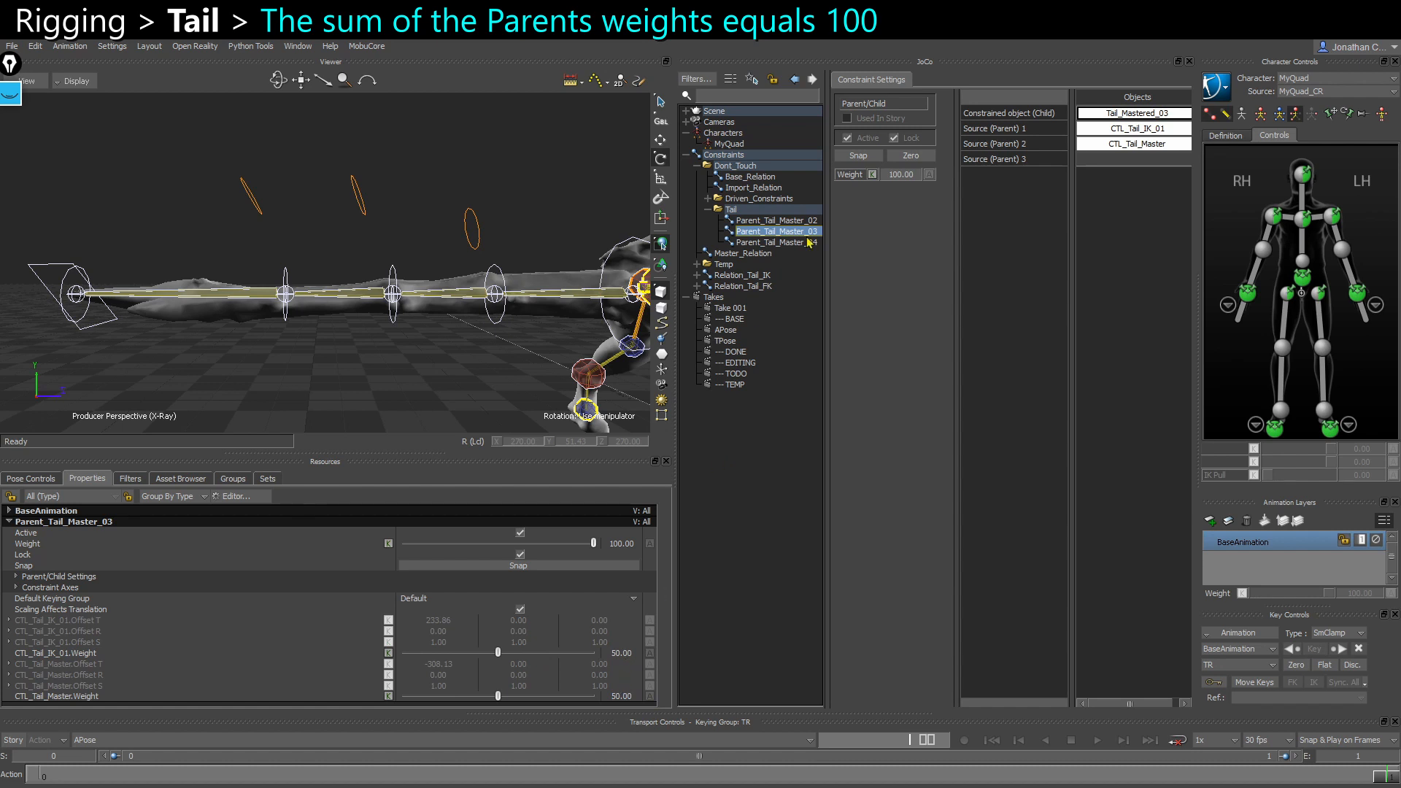
pyautogui.click(807, 242)
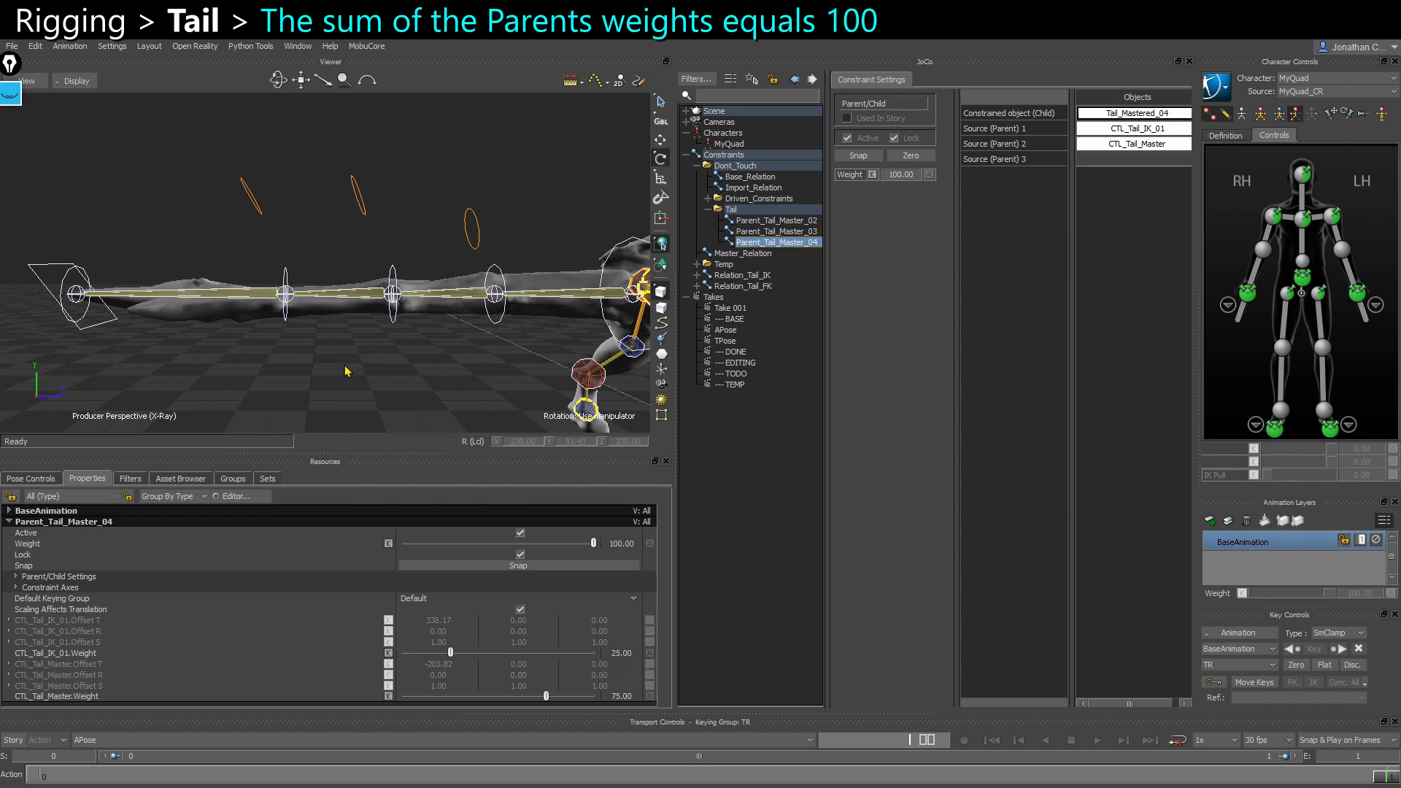
# Rotate and move CTL_Tail_Master to test the weighting along the tail, and return to the start of the timeline
pyautogui.click(110, 327)
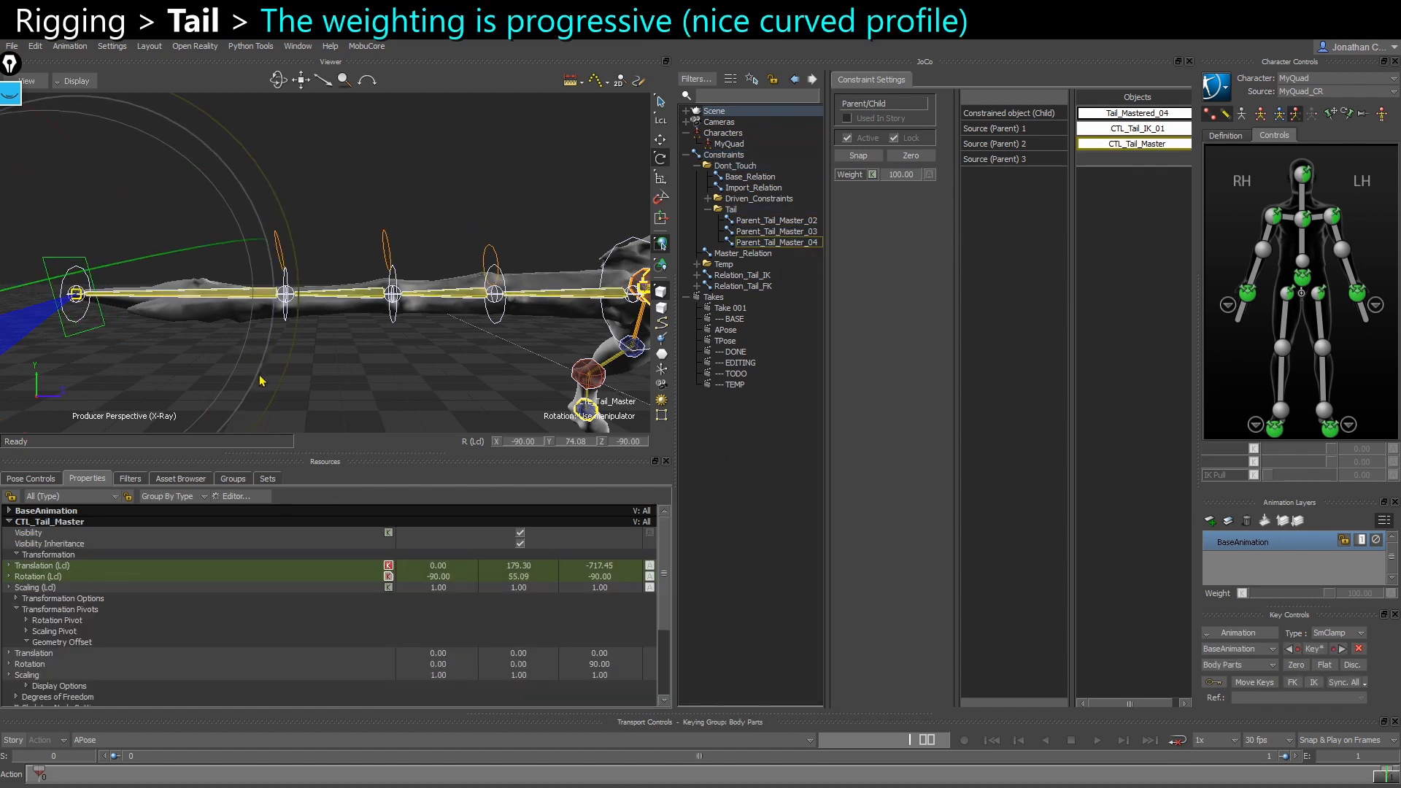
pyautogui.moveTo(259, 380); pyautogui.dragTo(95, 307)
pyautogui.moveTo(95, 306)
pyautogui.mouseDown()
pyautogui.moveTo(109, 343)
pyautogui.moveTo(163, 370)
pyautogui.moveTo(22, 290)
pyautogui.moveTo(94, 316)
pyautogui.mouseUp()
pyautogui.press('t')
pyautogui.keyDown('ctrl'); pyautogui.keyDown('shift'); pyautogui.moveTo(216, 223); pyautogui.dragTo(184, 319); pyautogui.keyUp('shift'); pyautogui.keyUp('ctrl')
pyautogui.click(48, 777)
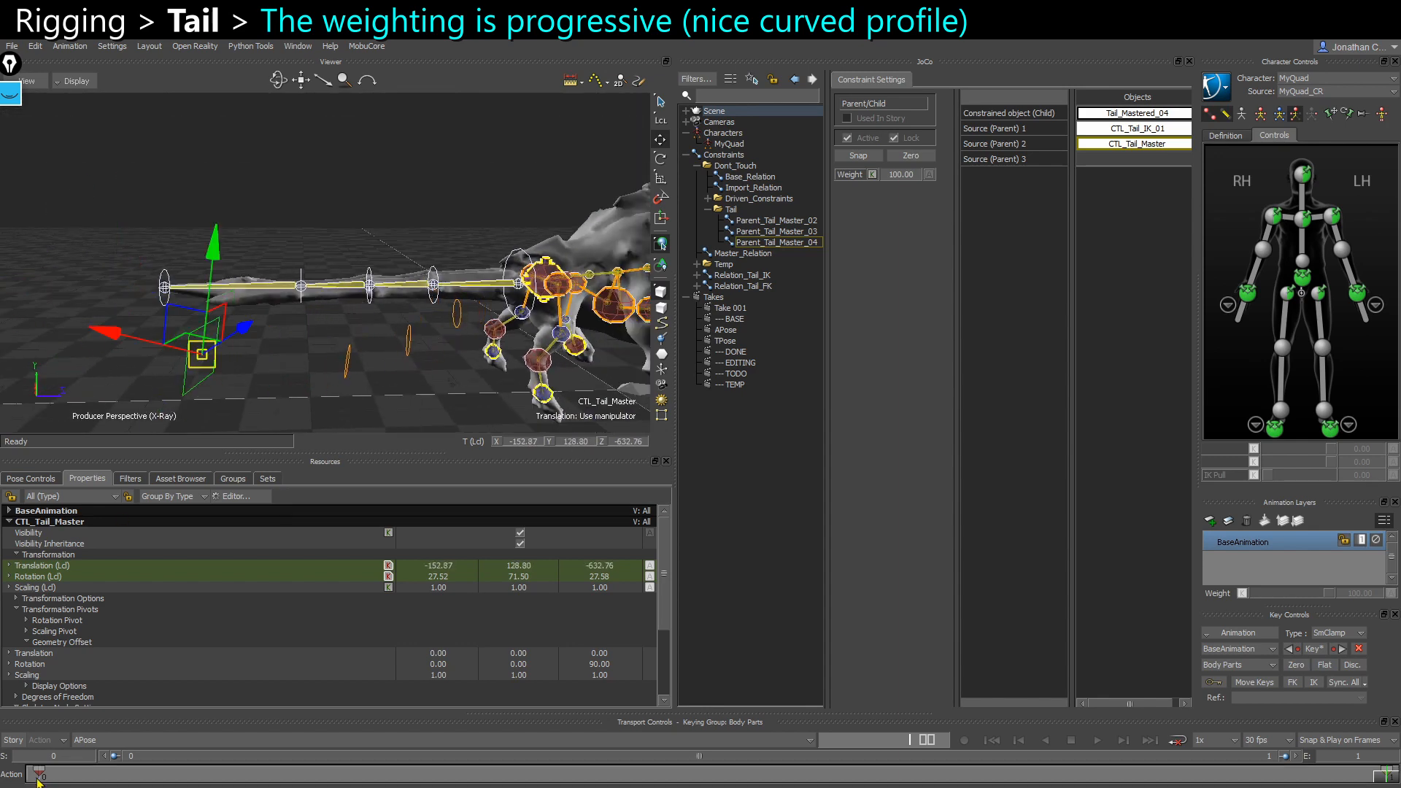
pyautogui.keyDown('ctrl'); pyautogui.keyDown('shift'); pyautogui.moveTo(218, 408); pyautogui.dragTo(375, 388); pyautogui.keyUp('shift'); pyautogui.keyUp('ctrl')
pyautogui.click(318, 365)
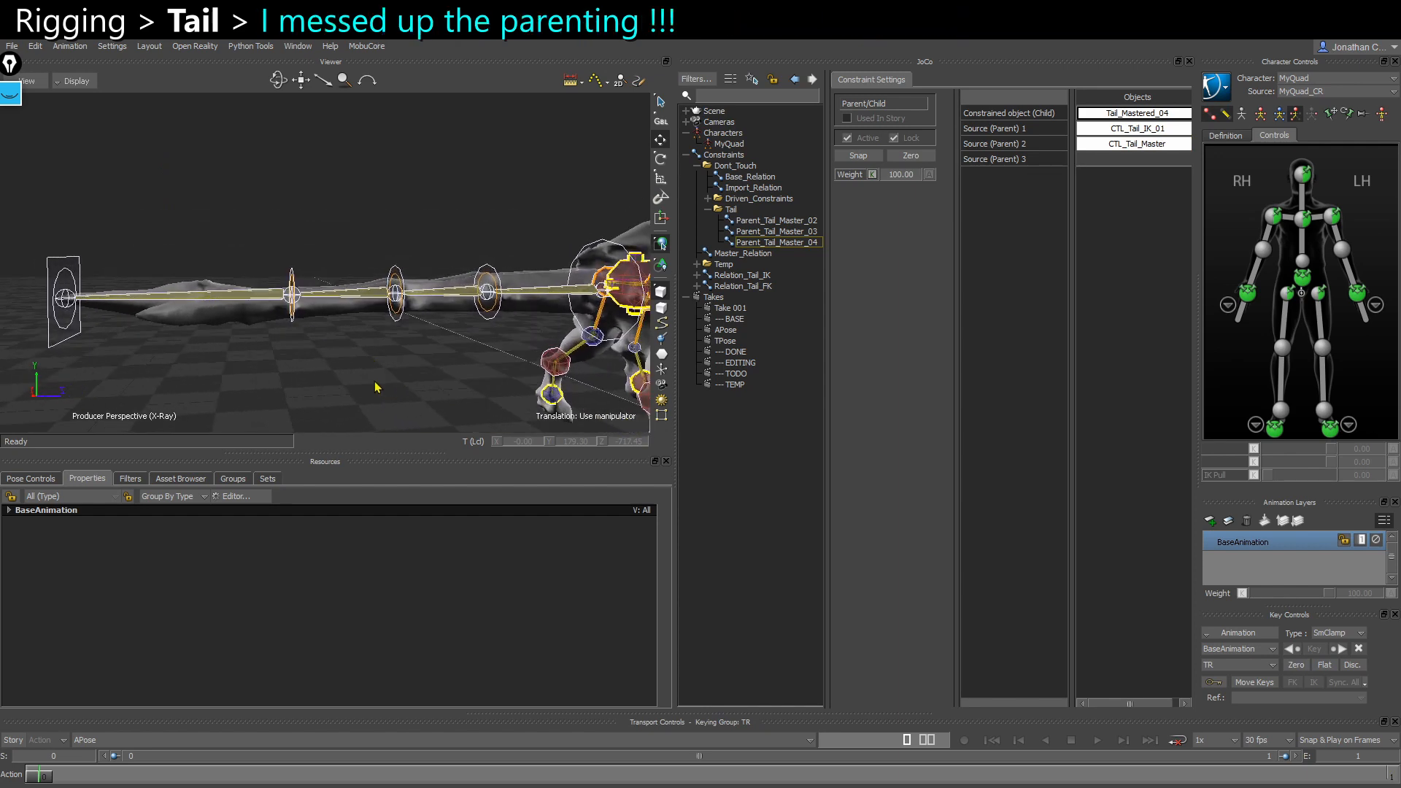
# Examine in the schematic view how the three Tail_Mastered objects are parented under CTL_Tail_IK_01
pyautogui.hotkey('ctrl', 'w')
pyautogui.scroll(-3, 475, 366)
pyautogui.keyDown('shift'); pyautogui.moveTo(486, 362); pyautogui.dragTo(373, 341); pyautogui.keyUp('shift')
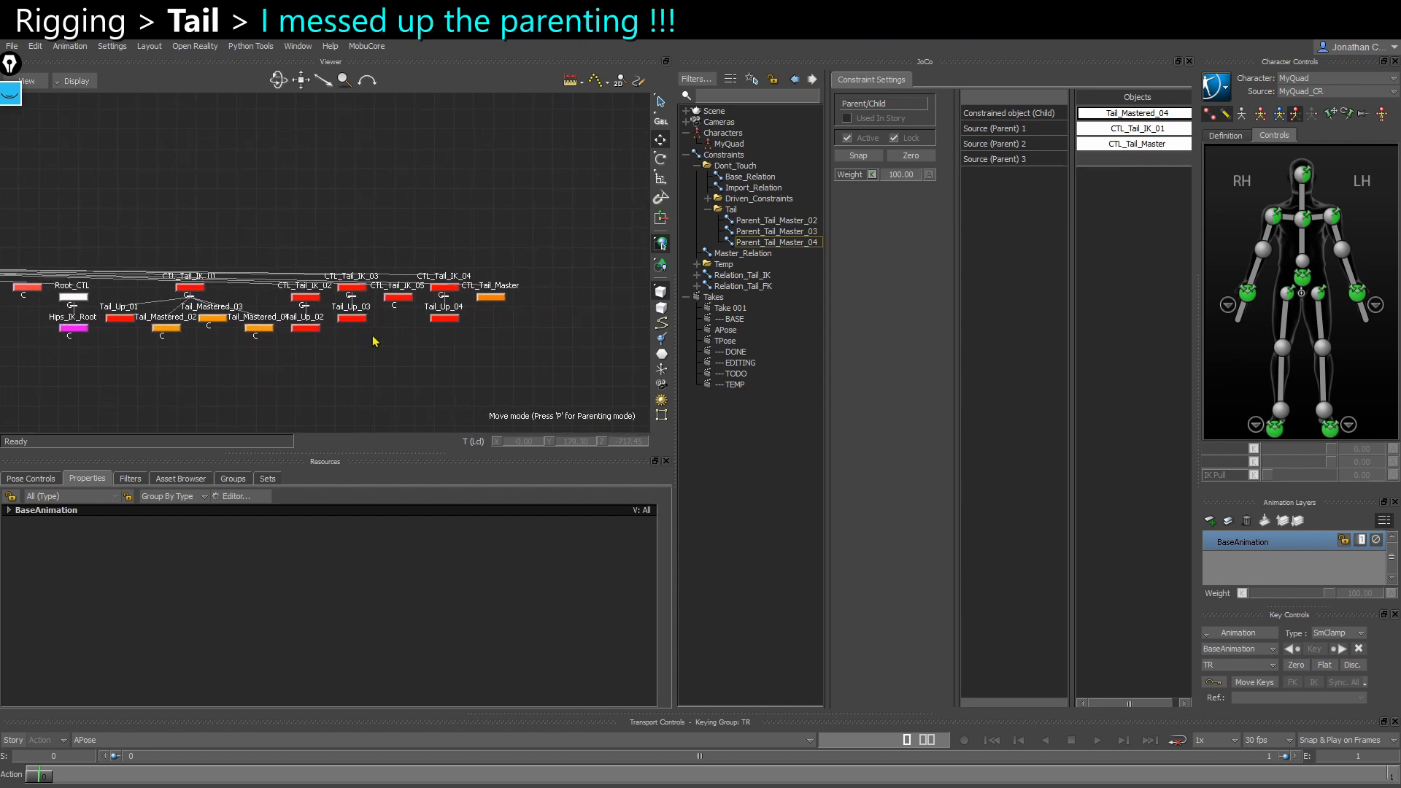
pyautogui.scroll(3, 207, 321)
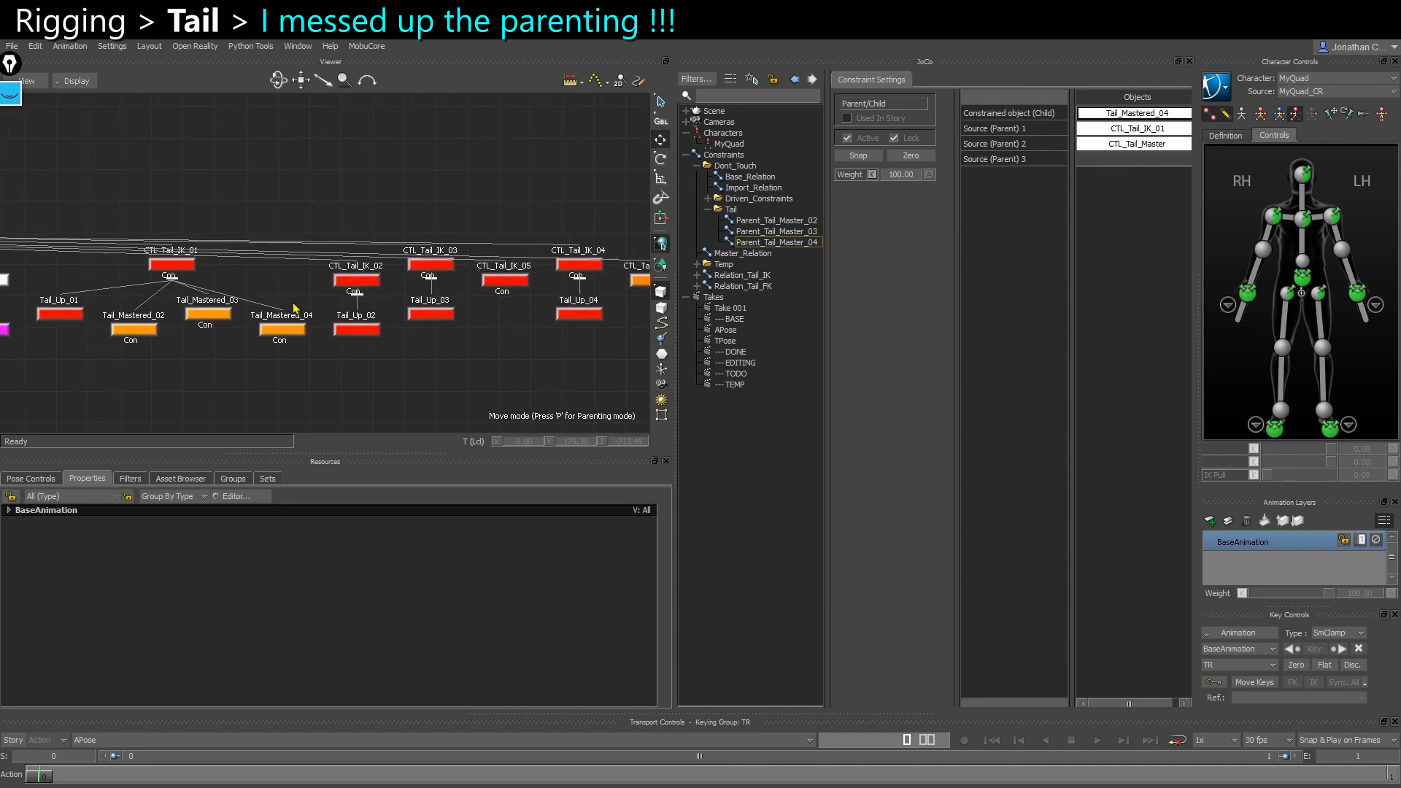
pyautogui.keyDown('shift'); pyautogui.moveTo(268, 300); pyautogui.dragTo(266, 300); pyautogui.keyUp('shift')
pyautogui.click(116, 326)
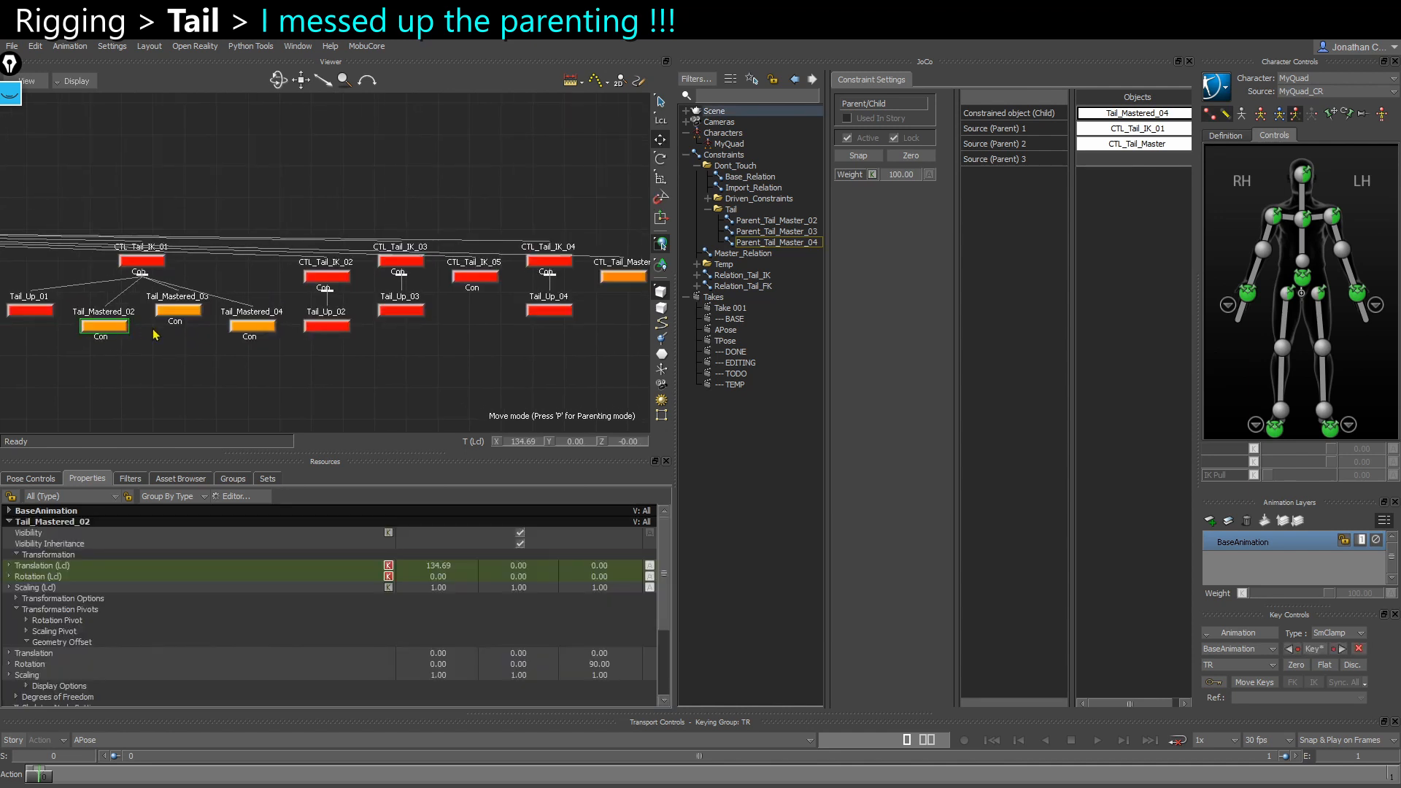
pyautogui.scroll(-1, 156, 334)
pyautogui.scroll(3, 139, 353)
pyautogui.moveTo(59, 360); pyautogui.dragTo(247, 274)
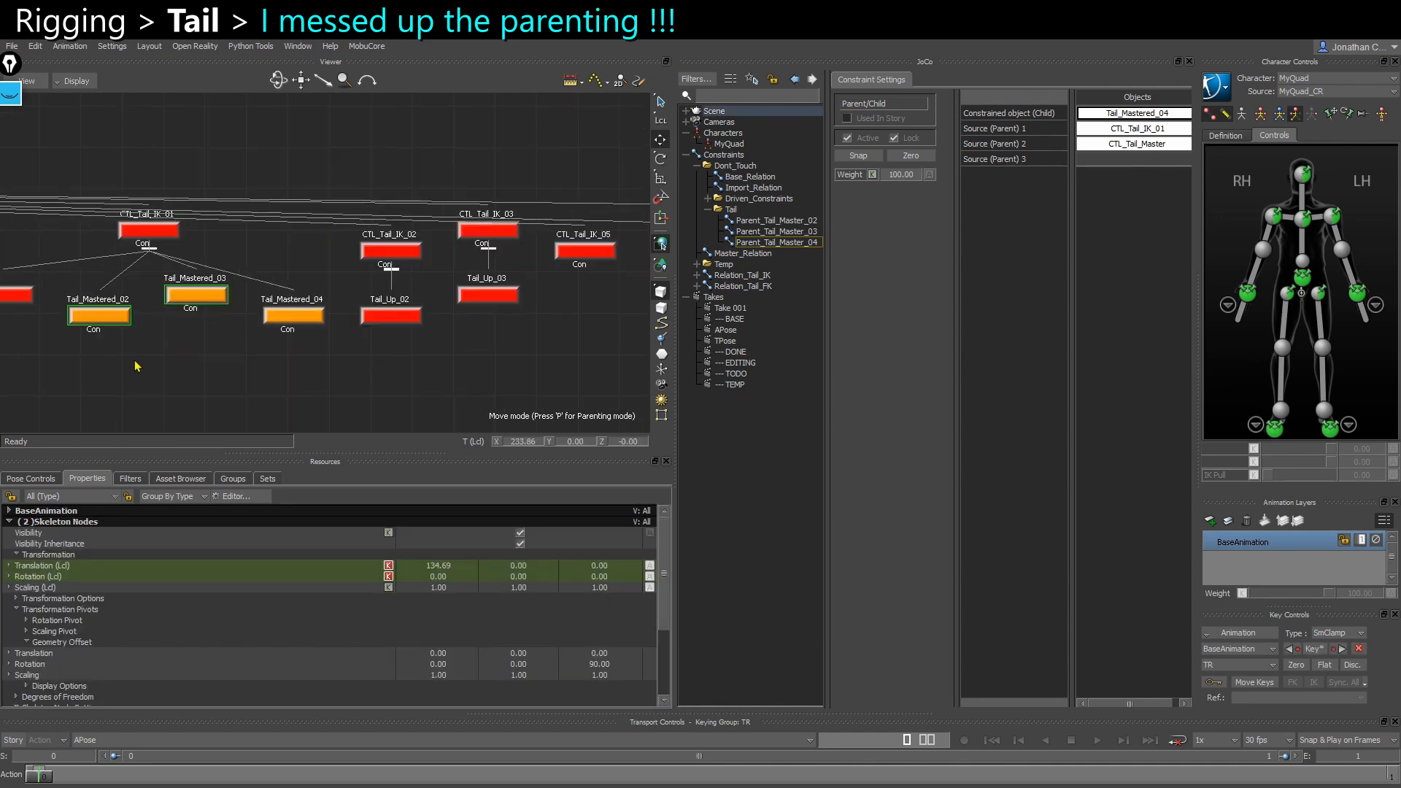
pyautogui.keyDown('shift'); pyautogui.click(287, 312); pyautogui.keyUp('shift')
pyautogui.scroll(-2, 276, 302)
pyautogui.click(184, 249)
# Parent Tail_Mastered_02 directly to the MyQuad_Ctrl Reference node in the schematic
pyautogui.click(153, 311)
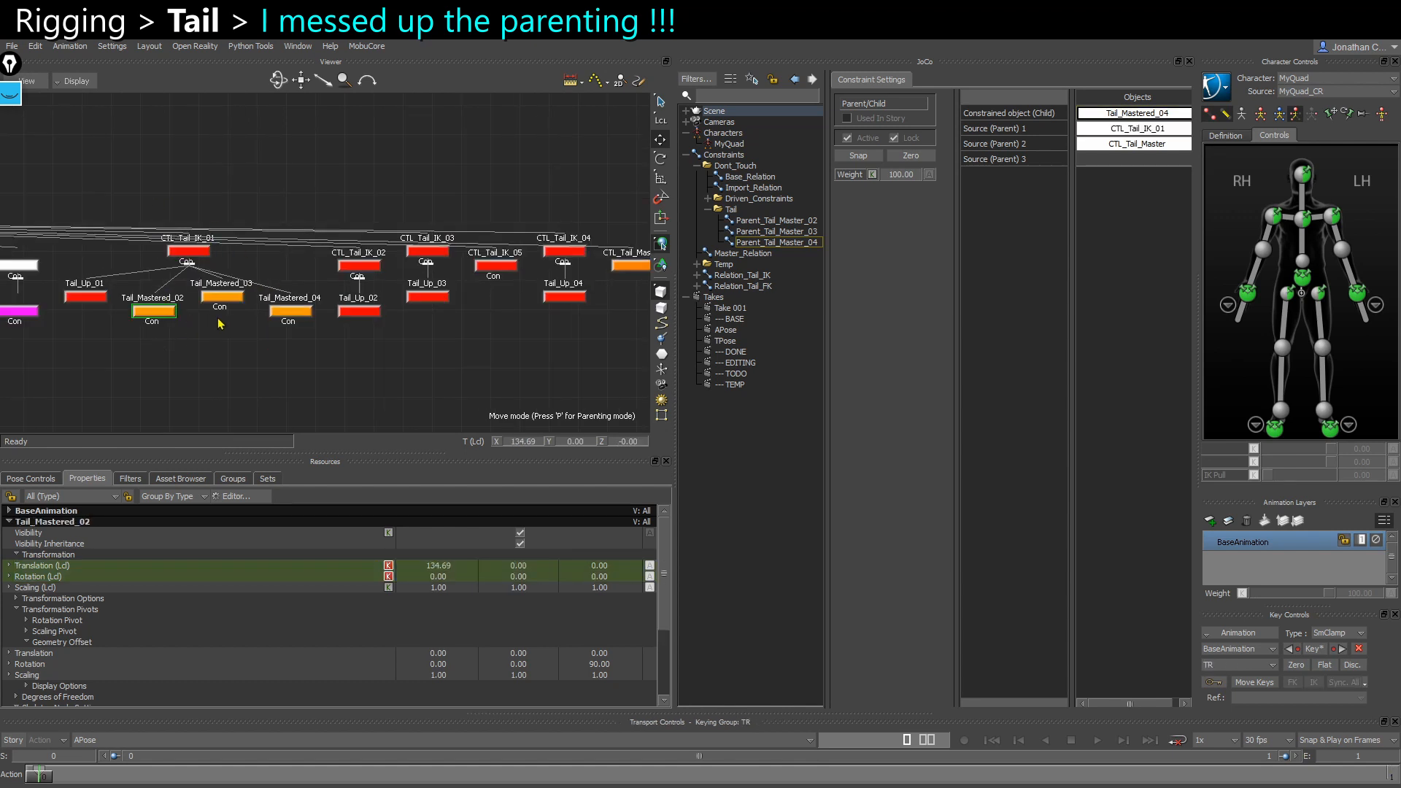
pyautogui.scroll(-1, 217, 321)
pyautogui.keyDown('shift'); pyautogui.moveTo(122, 328); pyautogui.dragTo(674, 380); pyautogui.keyUp('shift')
pyautogui.keyDown('alt'); pyautogui.click(134, 243); pyautogui.keyUp('alt')
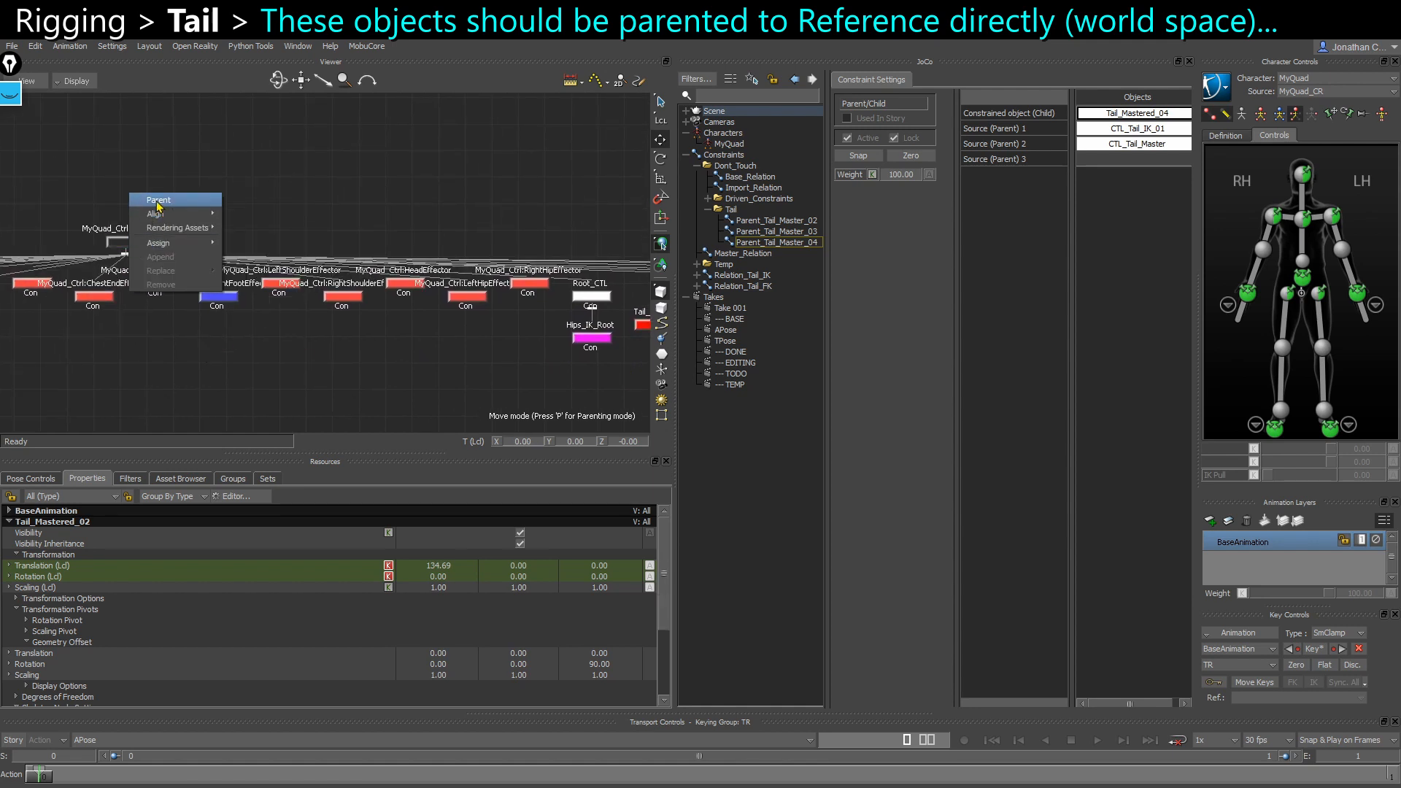
pyautogui.click(155, 201)
# Parent Tail_Mastered_03 and Tail_Mastered_04 to the MyQuad_Ctrl Reference node as well
pyautogui.keyDown('shift'); pyautogui.moveTo(642, 361); pyautogui.dragTo(413, 332); pyautogui.keyUp('shift')
pyautogui.click(356, 346)
pyautogui.keyDown('shift'); pyautogui.moveTo(240, 343); pyautogui.dragTo(310, 327); pyautogui.keyUp('shift')
pyautogui.keyDown('alt'); pyautogui.click(308, 223); pyautogui.keyUp('alt')
pyautogui.click(346, 190)
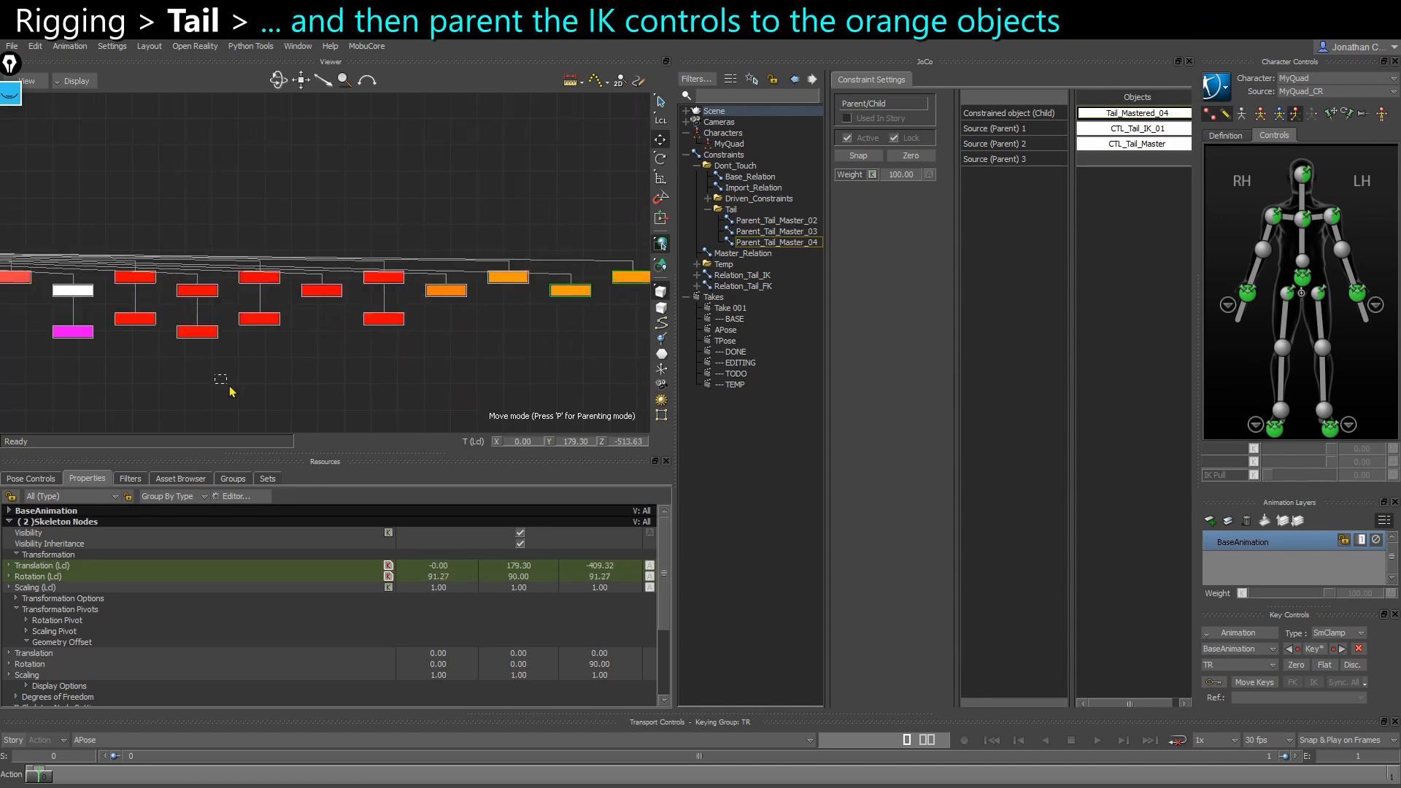
# Parent the CTL_Tail_IK_02 control to Tail_Mastered_02 in the schematic
pyautogui.click(224, 386)
pyautogui.keyDown('ctrl'); pyautogui.moveTo(204, 296); pyautogui.dragTo(212, 325); pyautogui.keyUp('ctrl')
pyautogui.click(203, 295)
pyautogui.hotkey('ctrl', 'e')
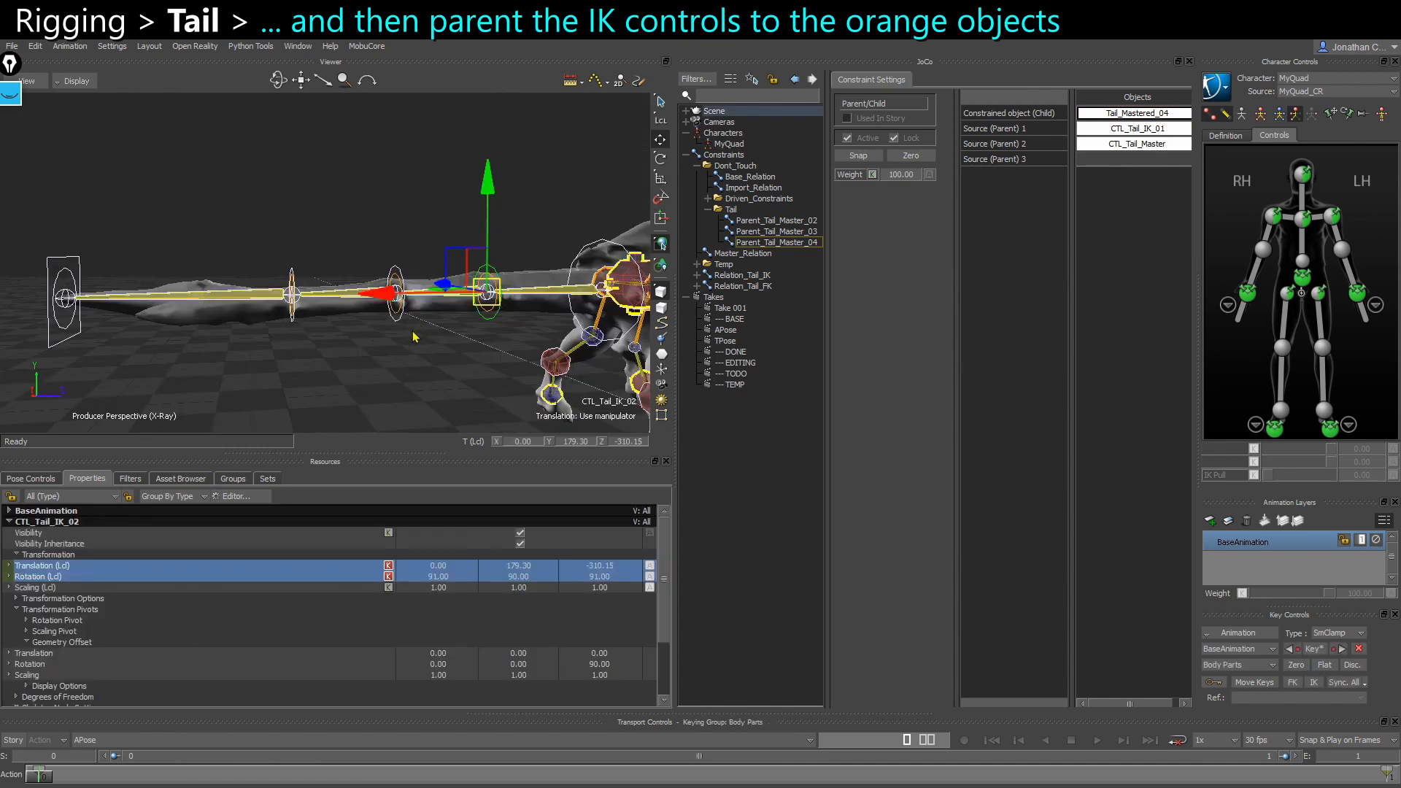
pyautogui.hotkey('ctrl', 'w')
pyautogui.keyDown('shift'); pyautogui.moveTo(429, 322); pyautogui.dragTo(203, 337); pyautogui.keyUp('shift')
pyautogui.moveTo(259, 293); pyautogui.dragTo(260, 264)
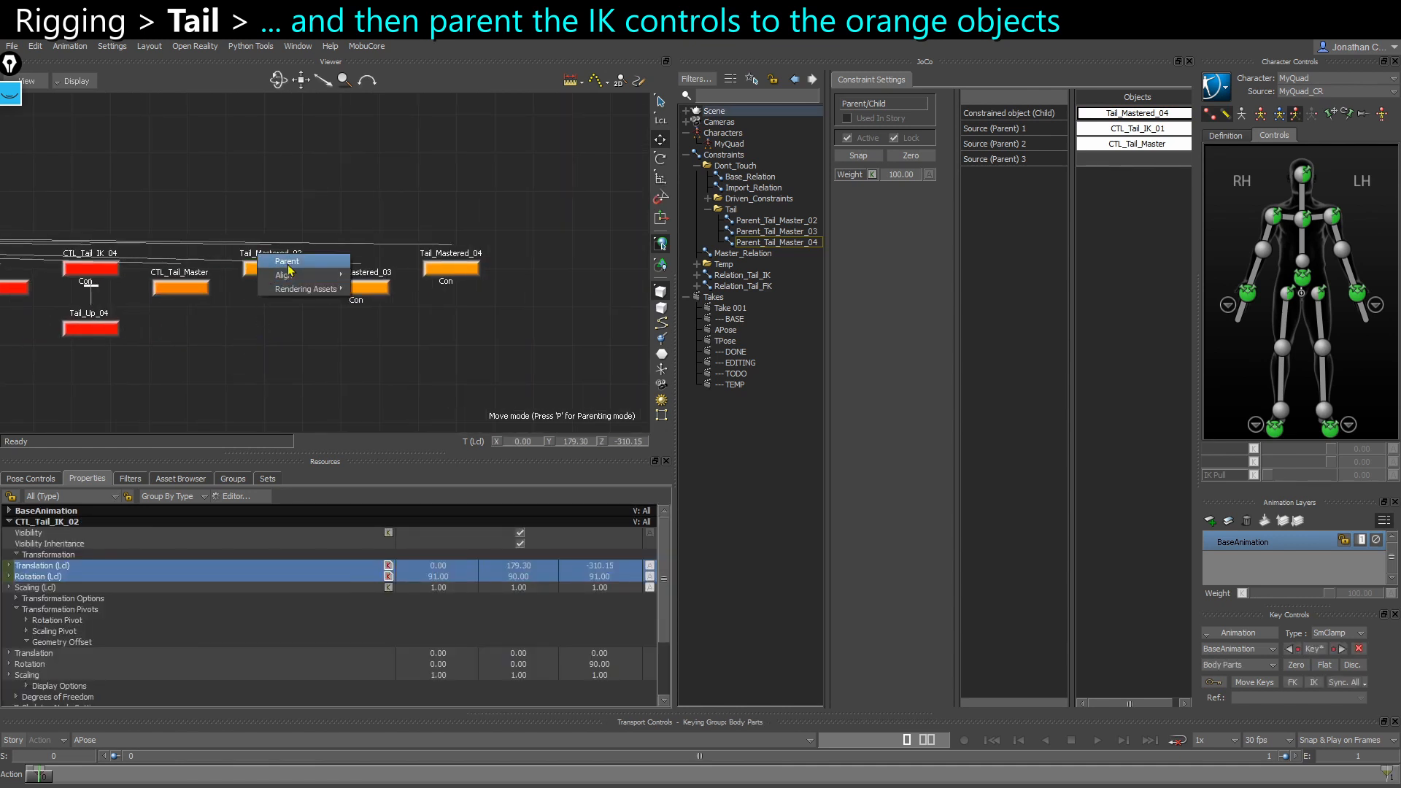
pyautogui.click(288, 261)
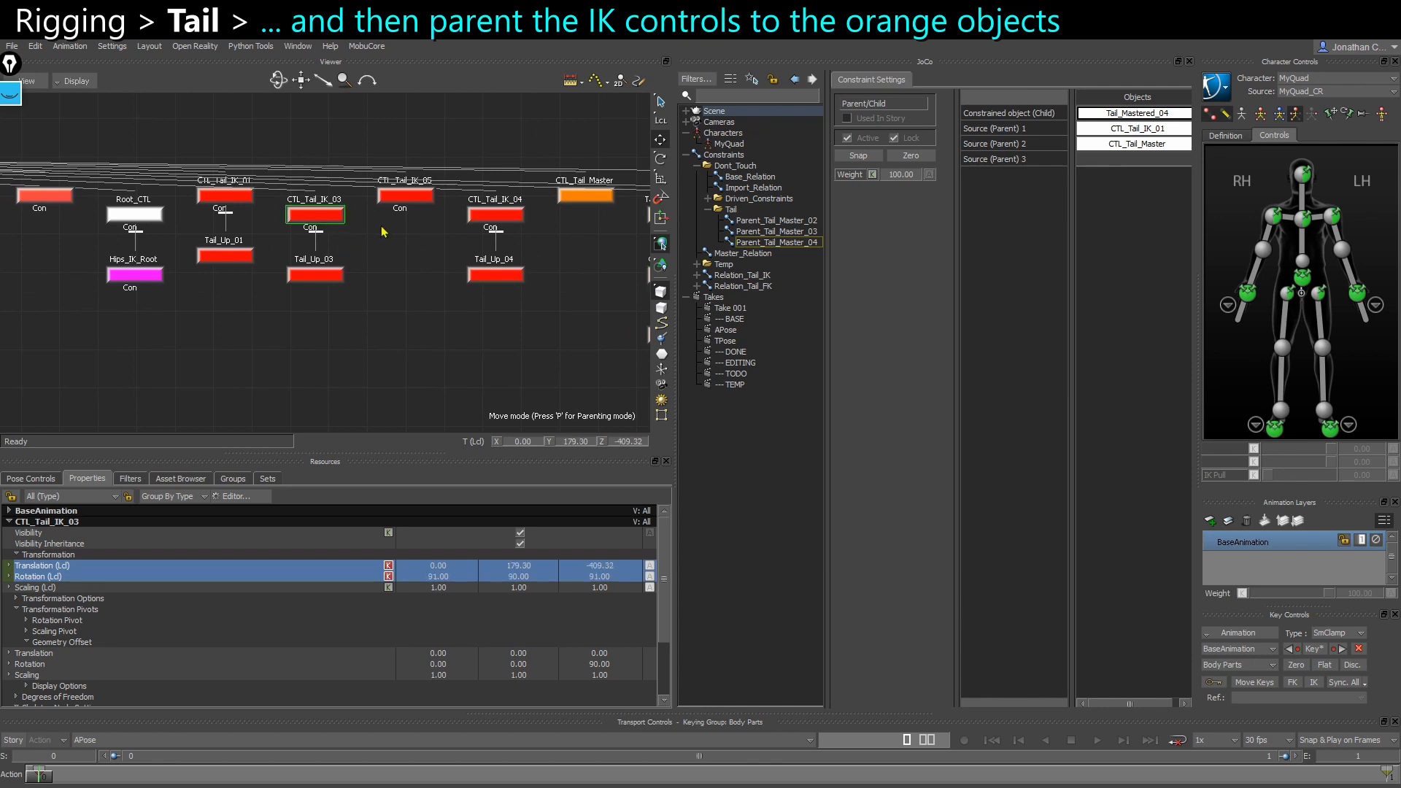
# Parent CTL_Tail_IK_03 to Tail_Mastered_03 and CTL_Tail_IK_04 to Tail_Mastered_04 in the schematic
pyautogui.keyDown('alt'); pyautogui.moveTo(397, 297); pyautogui.dragTo(360, 211); pyautogui.keyUp('alt')
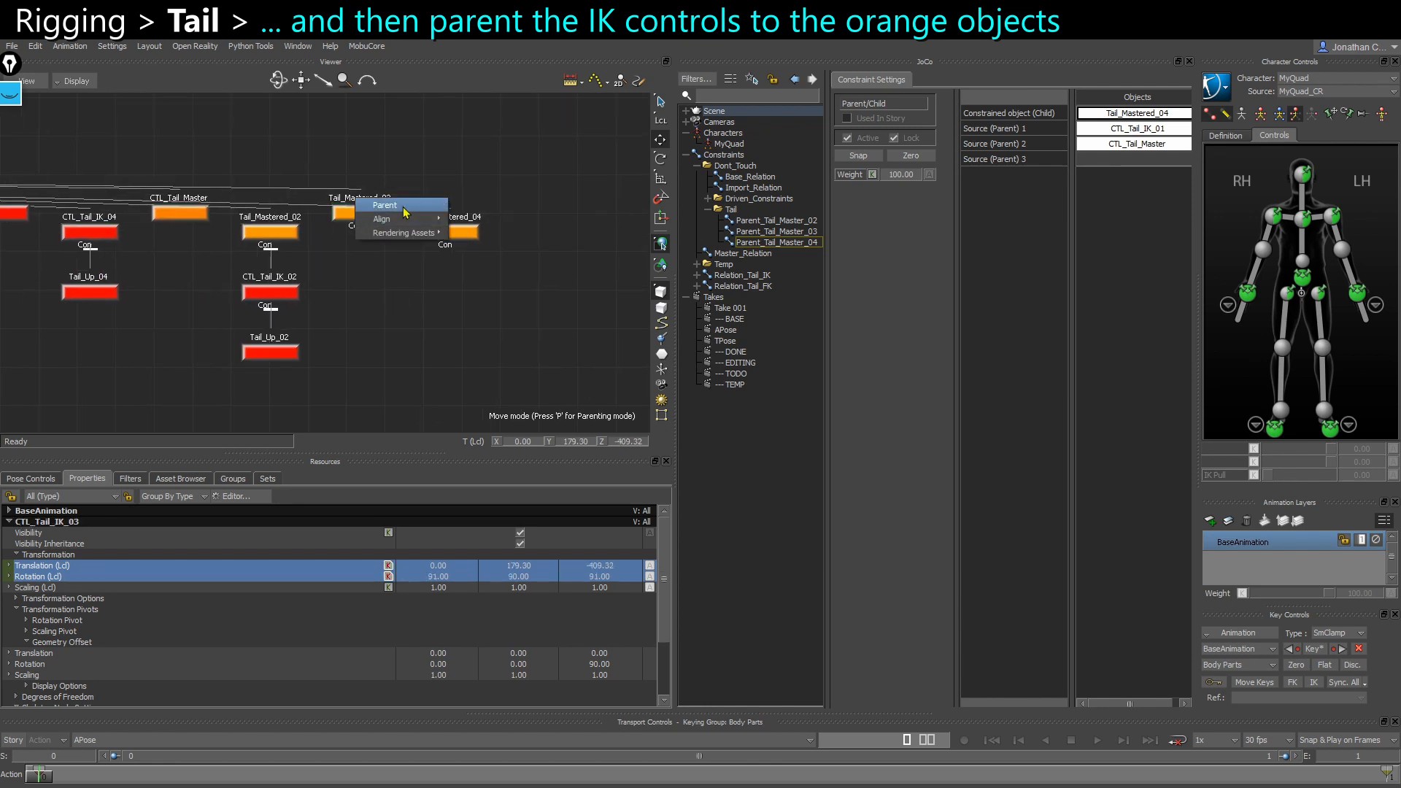
pyautogui.click(404, 209)
pyautogui.keyDown('shift'); pyautogui.moveTo(173, 277); pyautogui.dragTo(280, 286); pyautogui.keyUp('shift')
pyautogui.moveTo(275, 180); pyautogui.dragTo(317, 243)
pyautogui.keyDown('shift'); pyautogui.moveTo(363, 283); pyautogui.dragTo(404, 235); pyautogui.keyUp('shift')
pyautogui.click(425, 217)
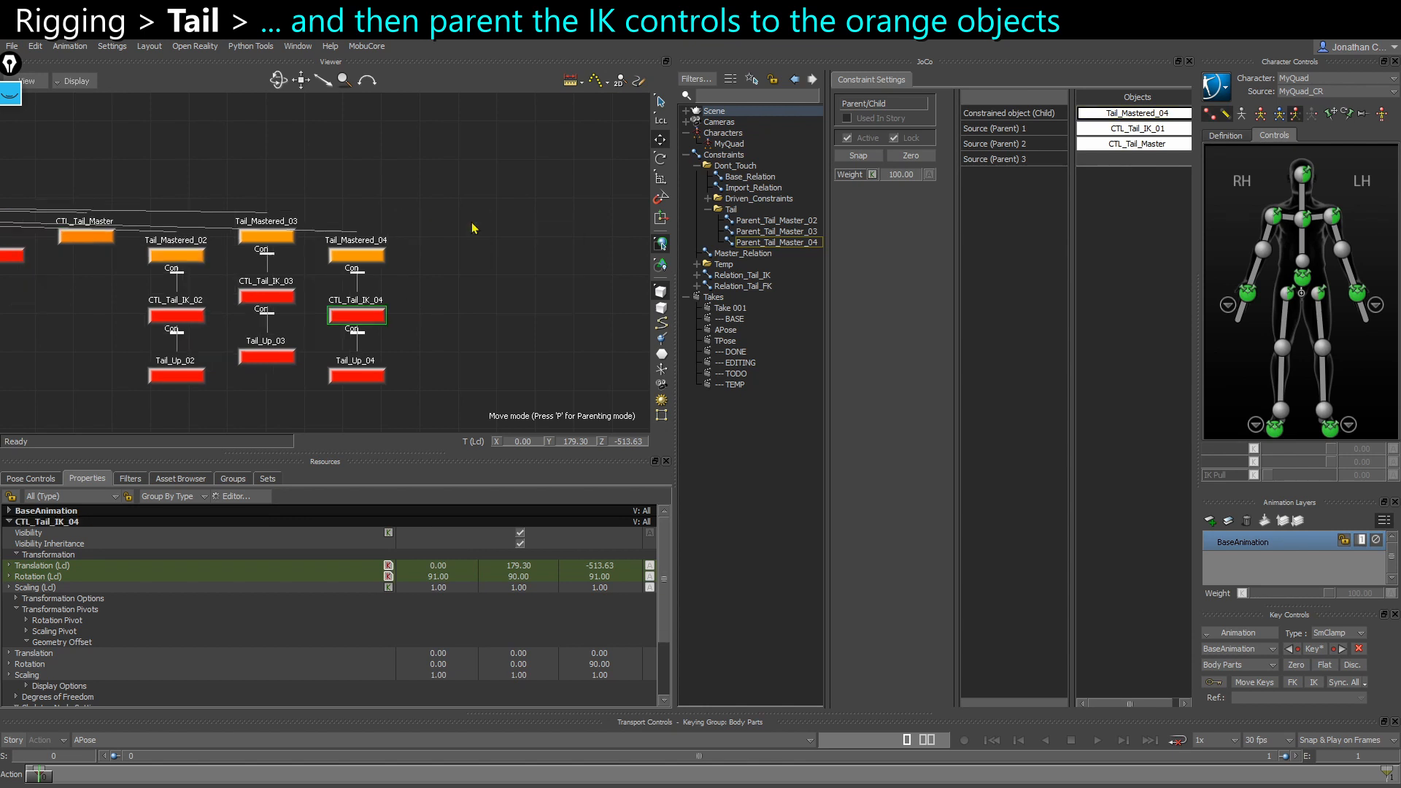
pyautogui.moveTo(486, 260); pyautogui.dragTo(499, 299)
# Return to the 3D view and rotate CTL_Tail_Master to about -121, 71, -132 to bend the tail
pyautogui.hotkey('ctrl', 'e')
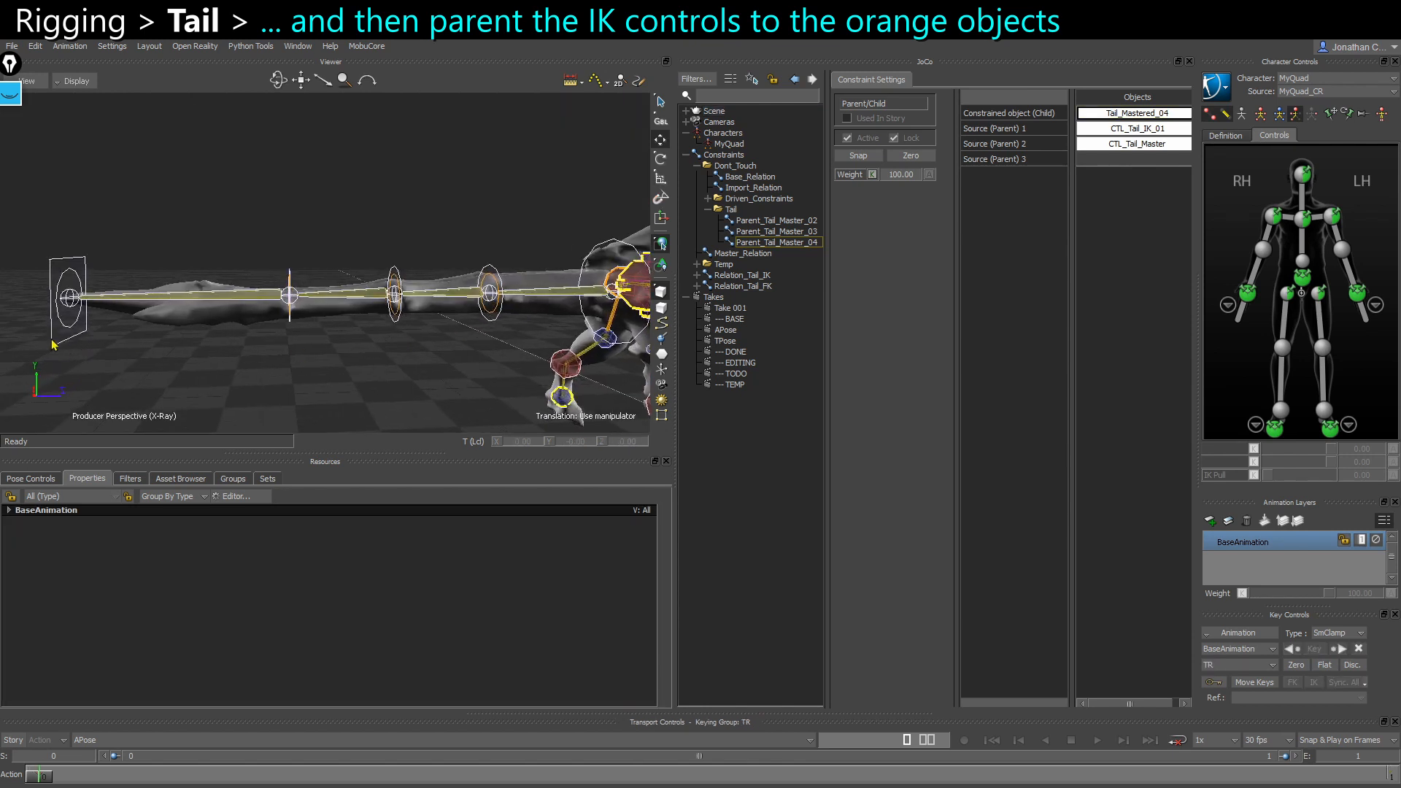
pyautogui.click(52, 343)
pyautogui.press('r')
pyautogui.moveTo(248, 388); pyautogui.dragTo(167, 263)
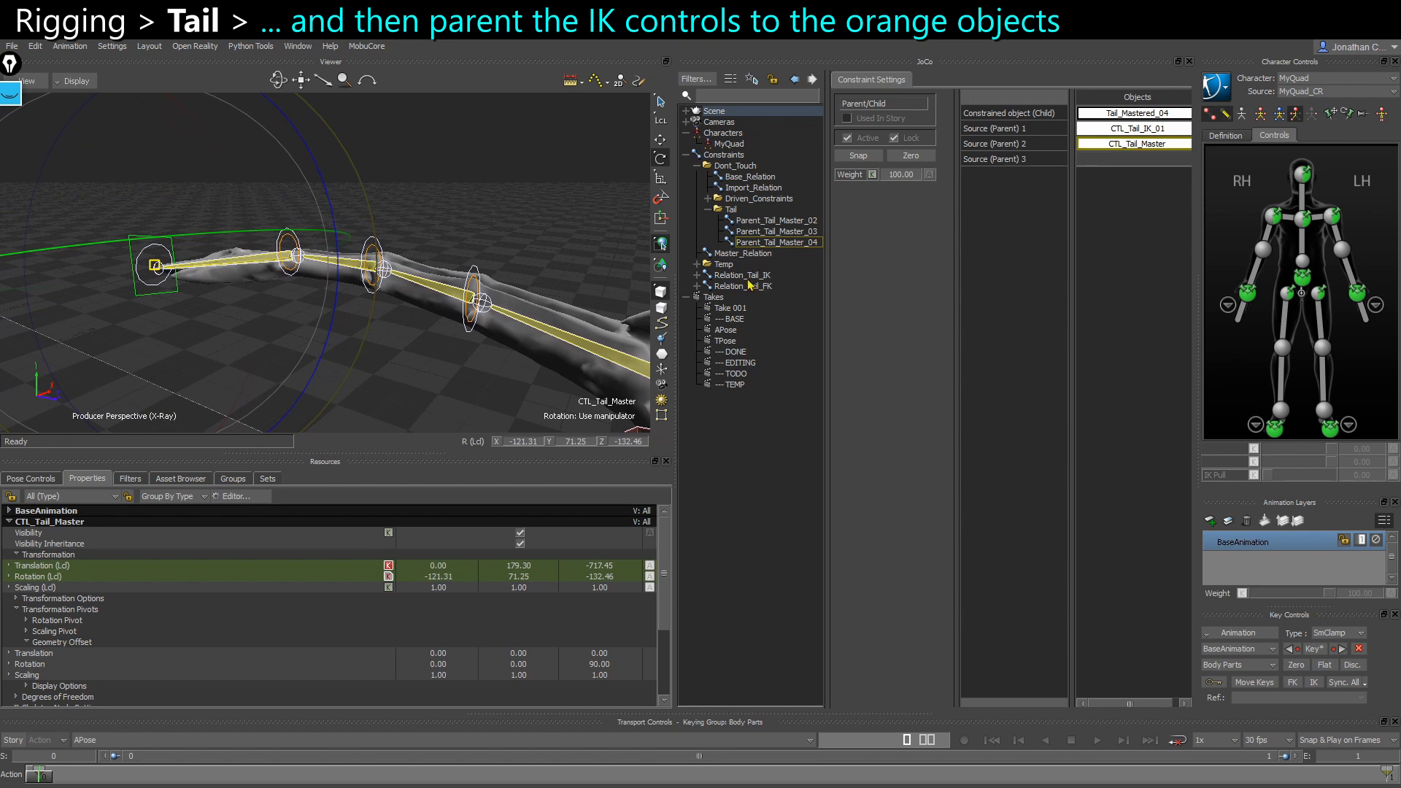
# Collapse the Tail and Dont_Touch constraint folders and check the active states of Relation_Tail_IK and Relation_Tail_FK
pyautogui.click(750, 276)
pyautogui.keyDown('ctrl'); pyautogui.click(758, 285); pyautogui.keyUp('ctrl')
pyautogui.click(708, 210)
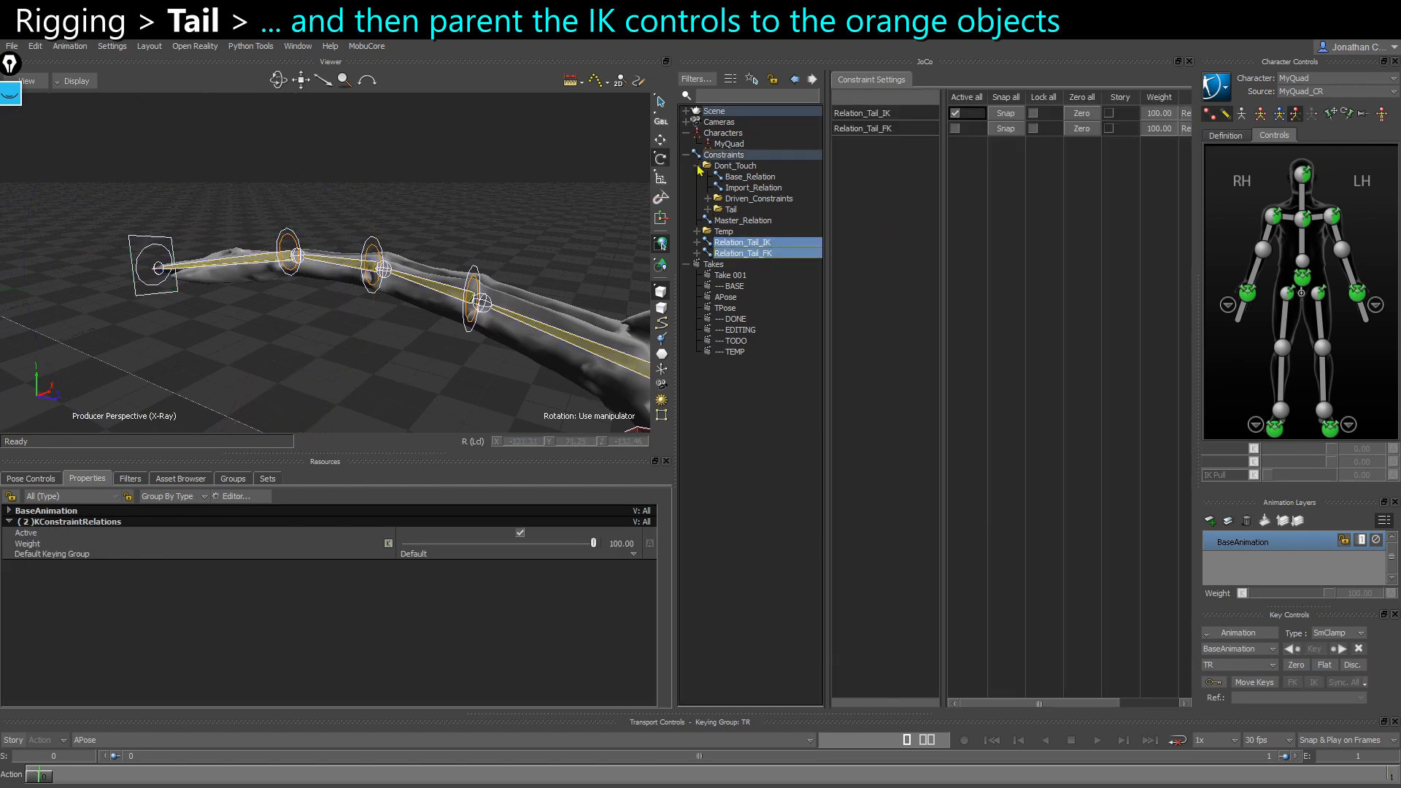
pyautogui.click(697, 166)
pyautogui.click(881, 114)
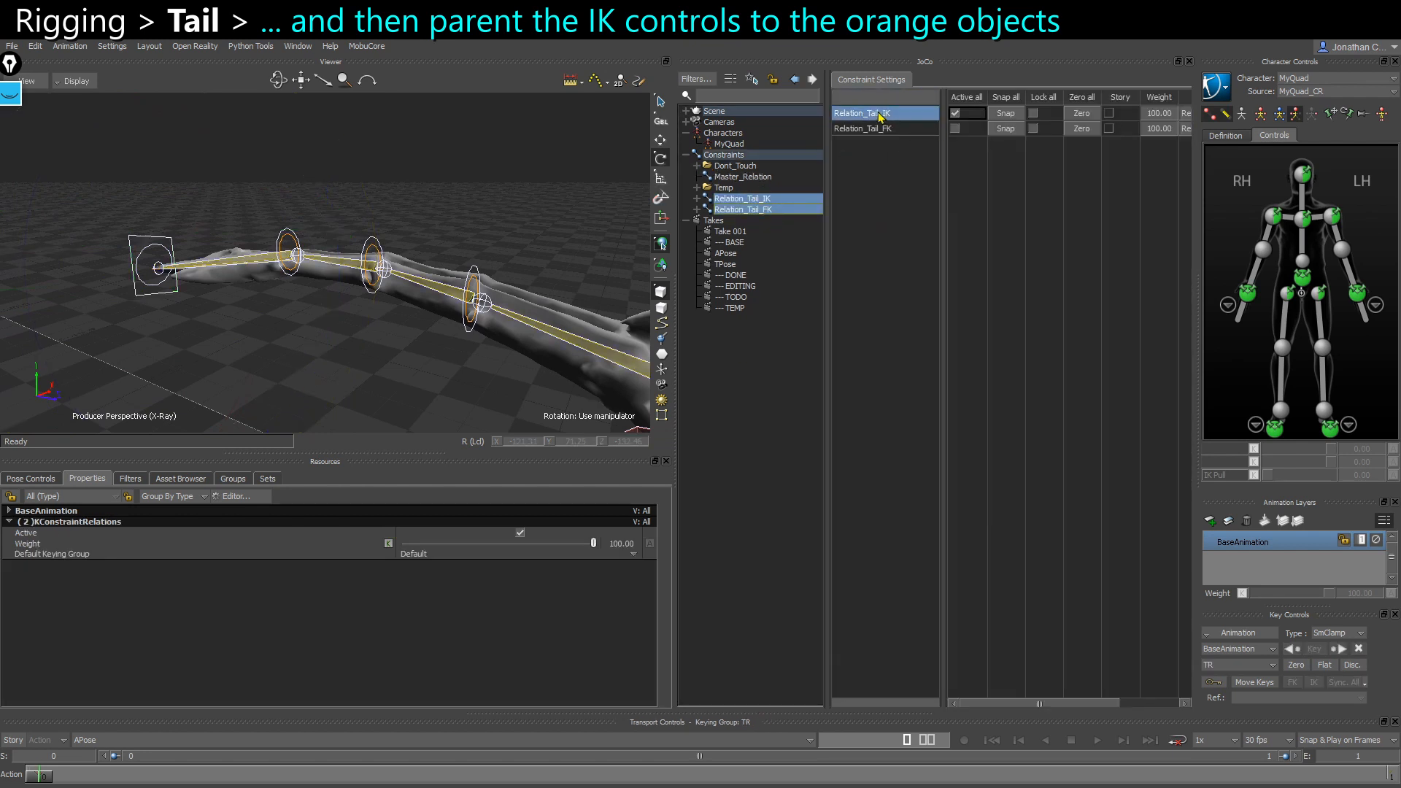
pyautogui.click(954, 114)
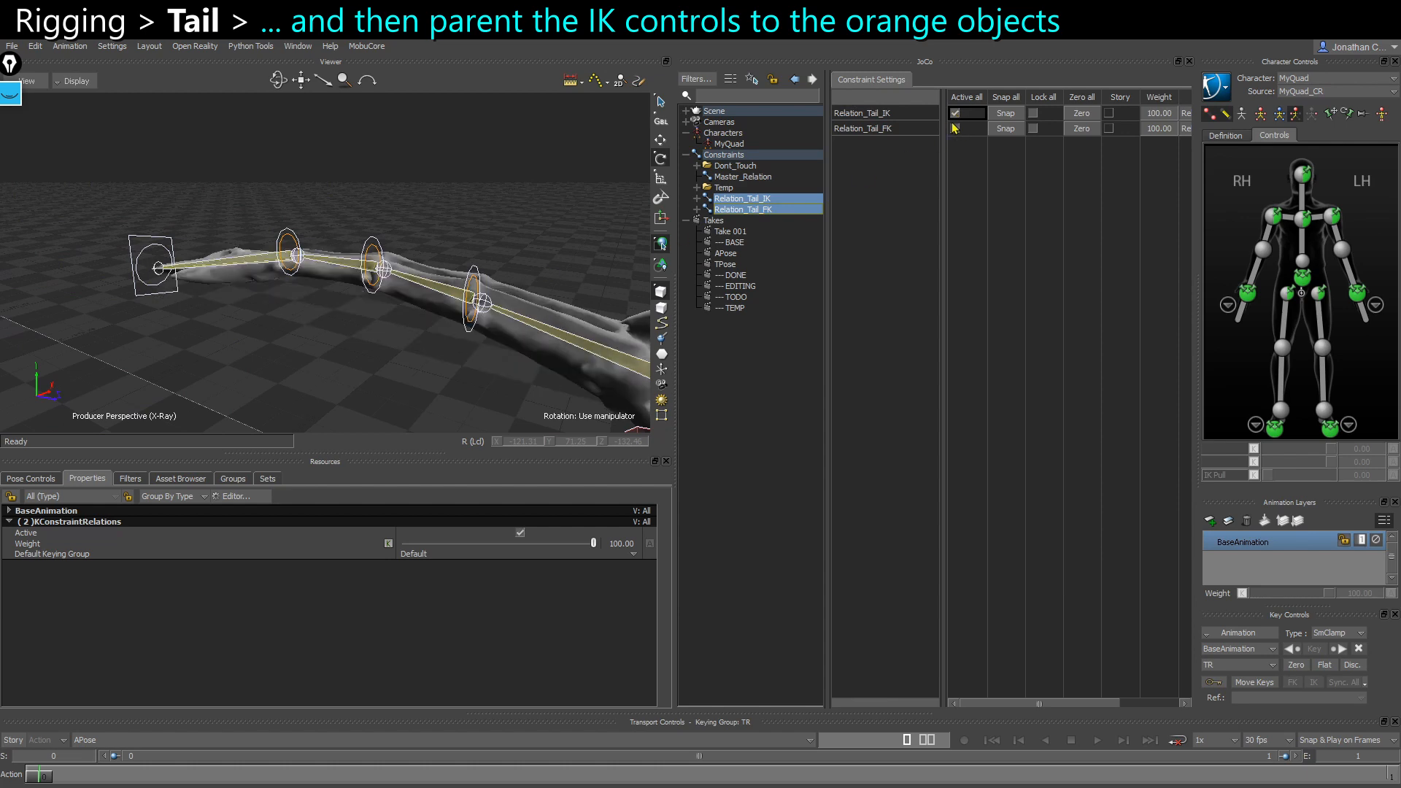
# Rotate CTL_Tail_Master to about 37, 69, 47 and move it to test the tail's curve
pyautogui.click(174, 287)
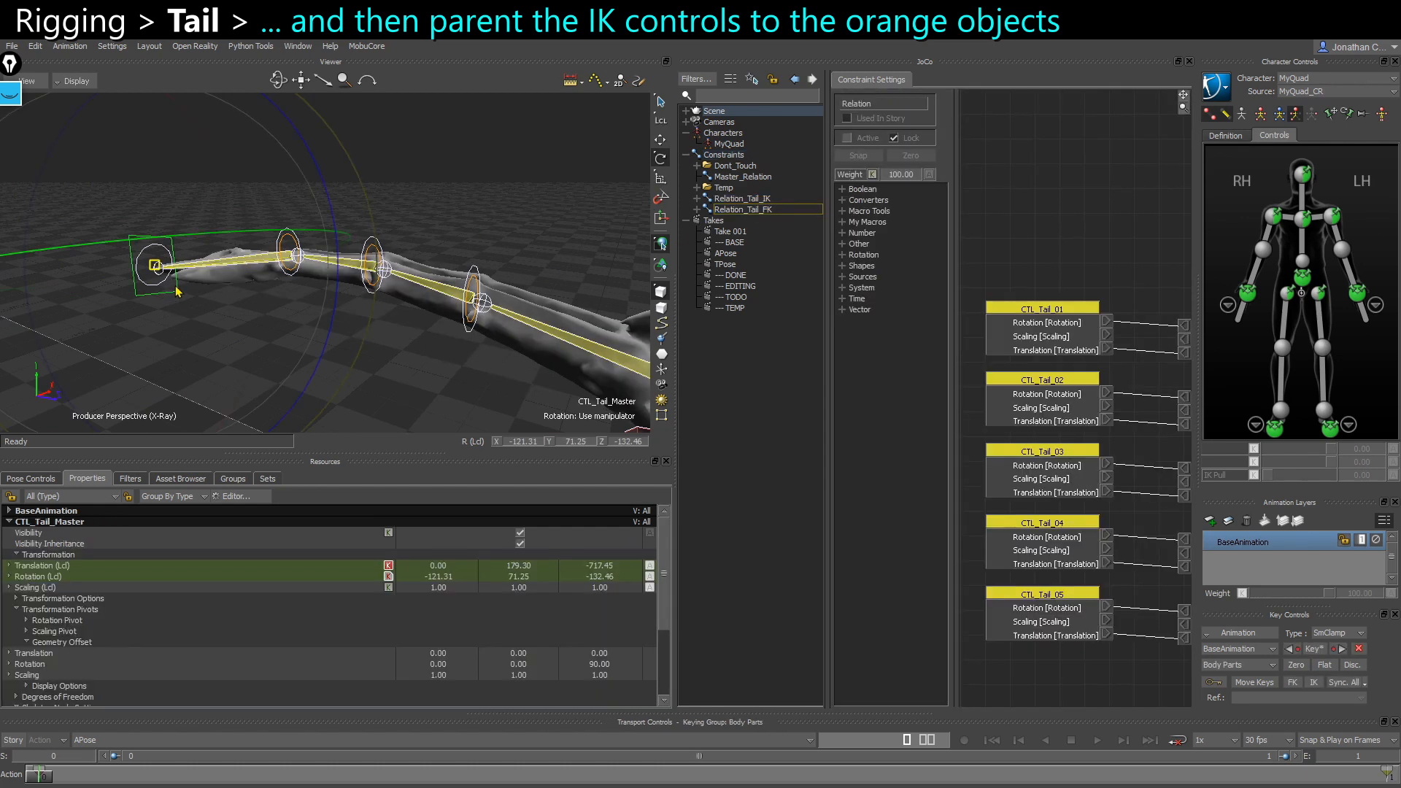
pyautogui.moveTo(258, 394); pyautogui.dragTo(119, 369)
pyautogui.scroll(-3, 108, 293)
pyautogui.moveTo(97, 216); pyautogui.dragTo(103, 275)
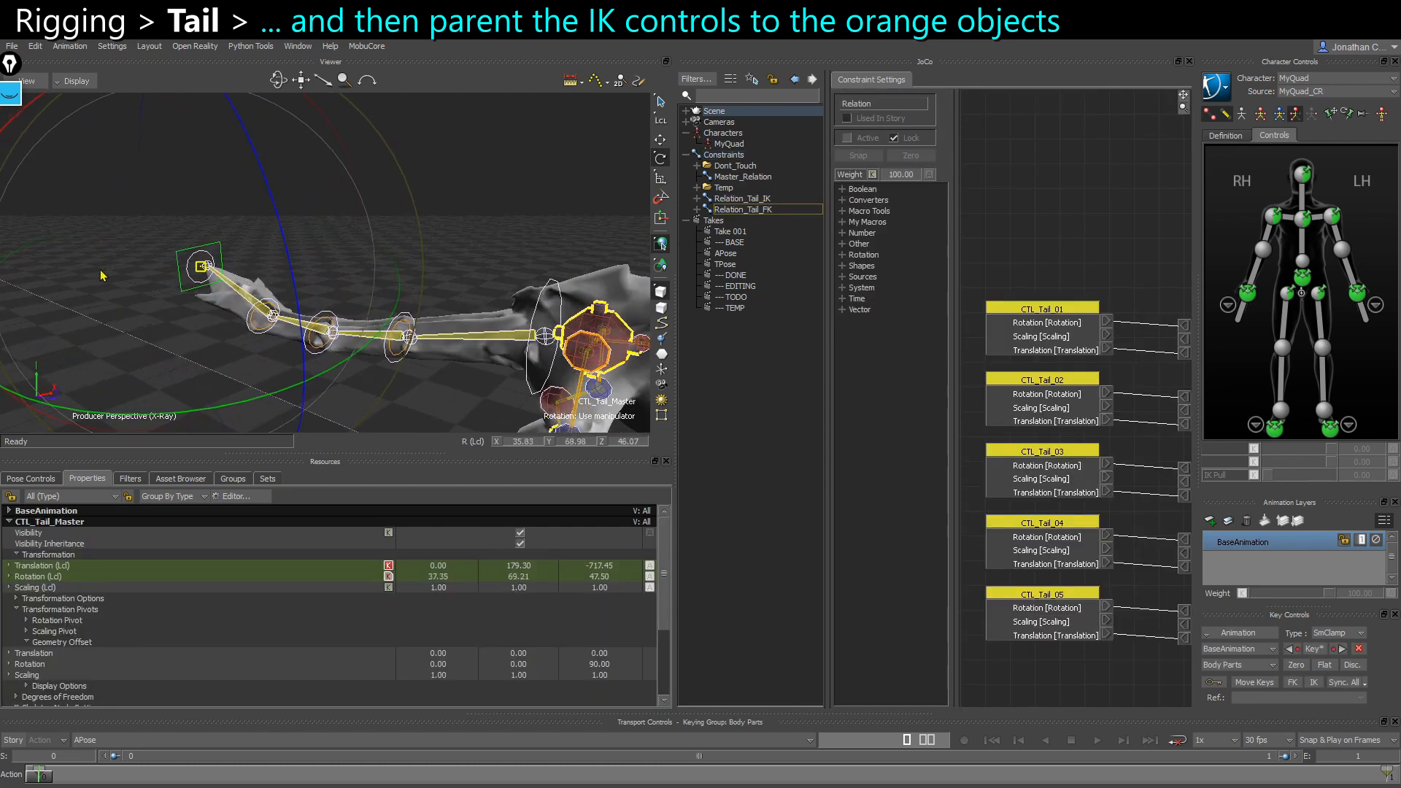
pyautogui.press('t')
pyautogui.moveTo(167, 231); pyautogui.dragTo(196, 265)
pyautogui.keyDown('ctrl'); pyautogui.keyDown('shift'); pyautogui.moveTo(234, 274); pyautogui.dragTo(328, 277); pyautogui.keyUp('shift'); pyautogui.keyUp('ctrl')
# Move the CTL_Tail_IK_04 control about 53 along its local Z axis to offset that tail section
pyautogui.click(351, 323)
pyautogui.click(337, 337)
pyautogui.keyDown('ctrl'); pyautogui.keyDown('shift'); pyautogui.moveTo(338, 337); pyautogui.dragTo(391, 319); pyautogui.keyUp('shift'); pyautogui.keyUp('ctrl')
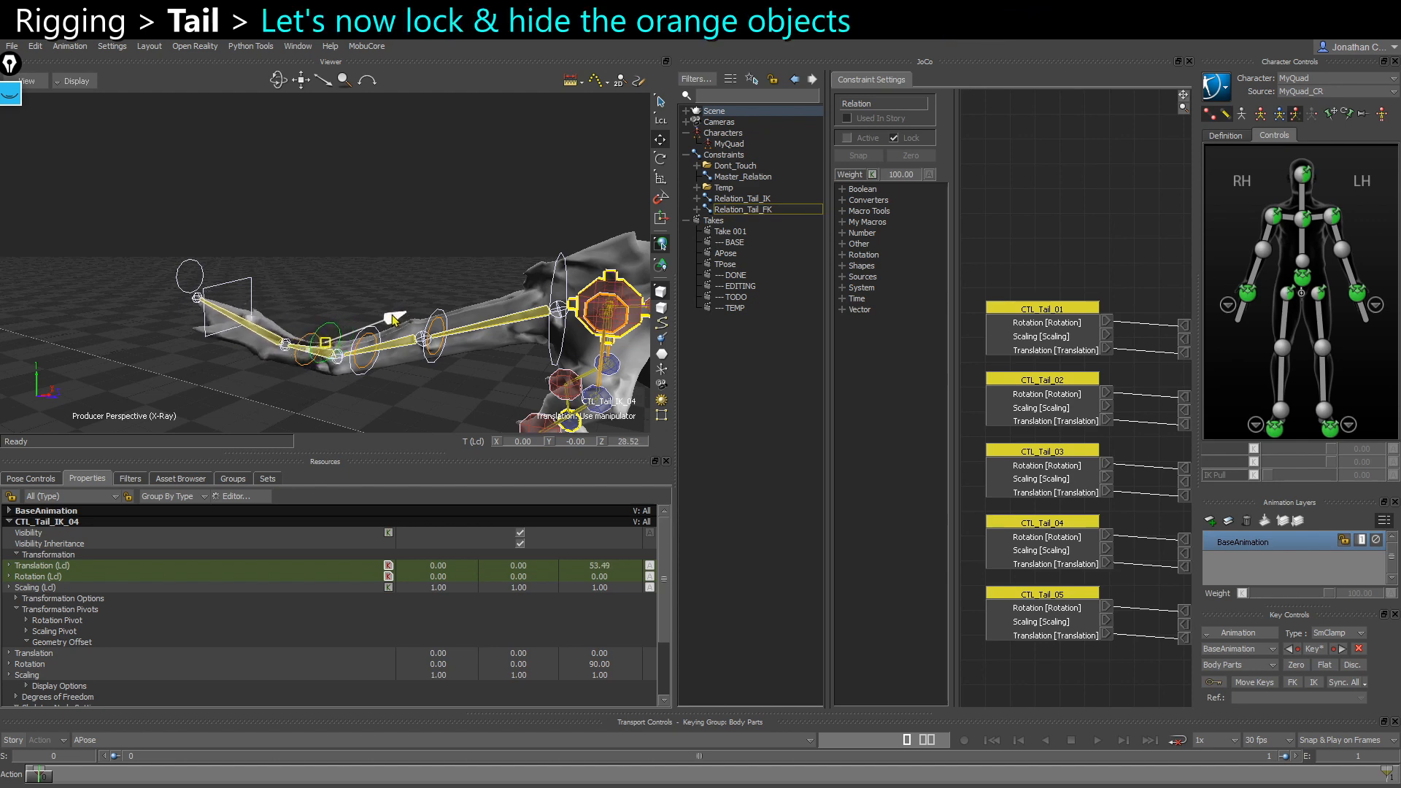
# Undo the local Z offset of the CTL_Tail_IK_04 control and clear the selection
pyautogui.hotkey('ctrl', 'z')
pyautogui.click(430, 251)
# Turn off Enable Transformation and Show in the viewer options of the three orange Tail_Mastered objects
pyautogui.keyDown('ctrl'); pyautogui.keyDown('shift'); pyautogui.moveTo(435, 241); pyautogui.dragTo(316, 366); pyautogui.keyUp('shift'); pyautogui.keyUp('ctrl')
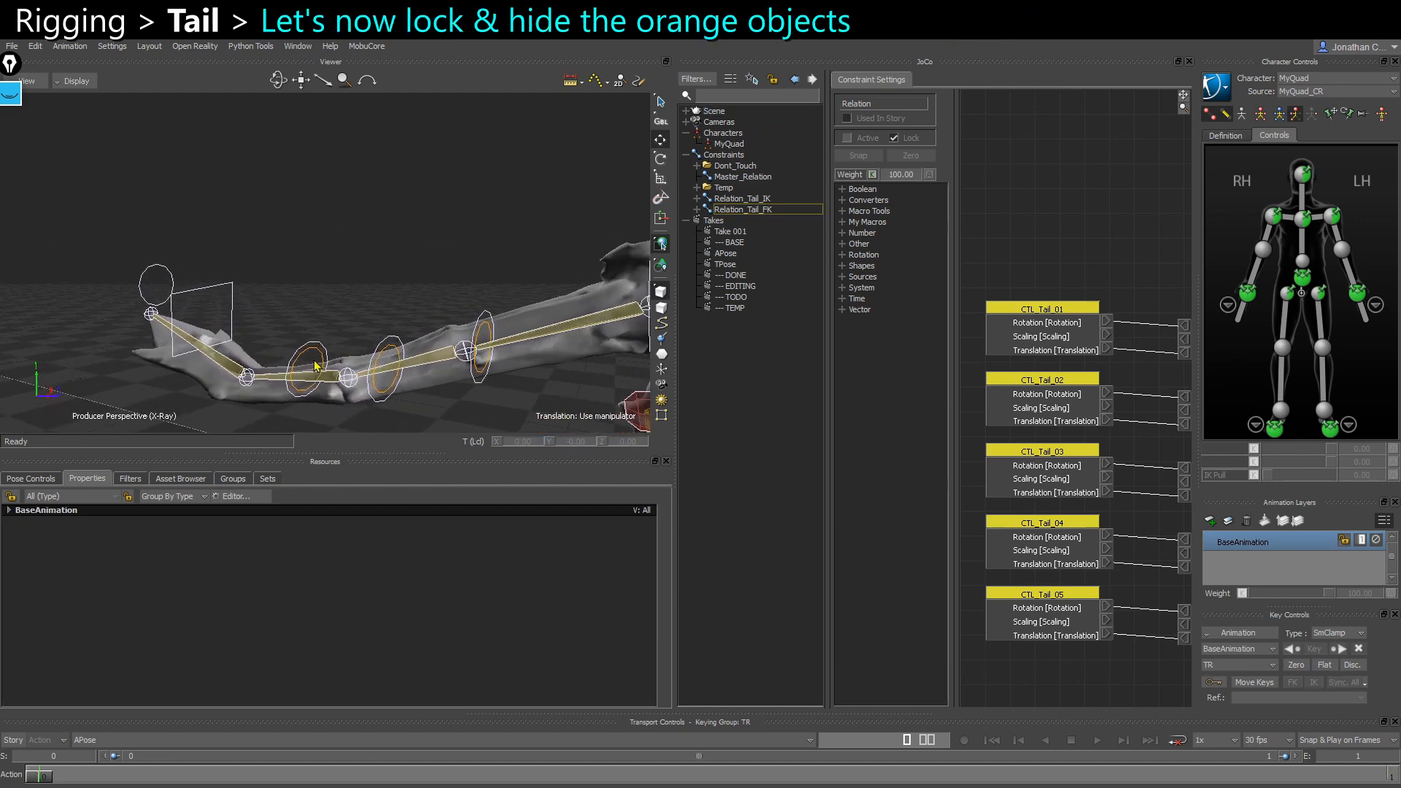
pyautogui.click(322, 357)
pyautogui.keyDown('shift'); pyautogui.click(397, 357); pyautogui.keyUp('shift')
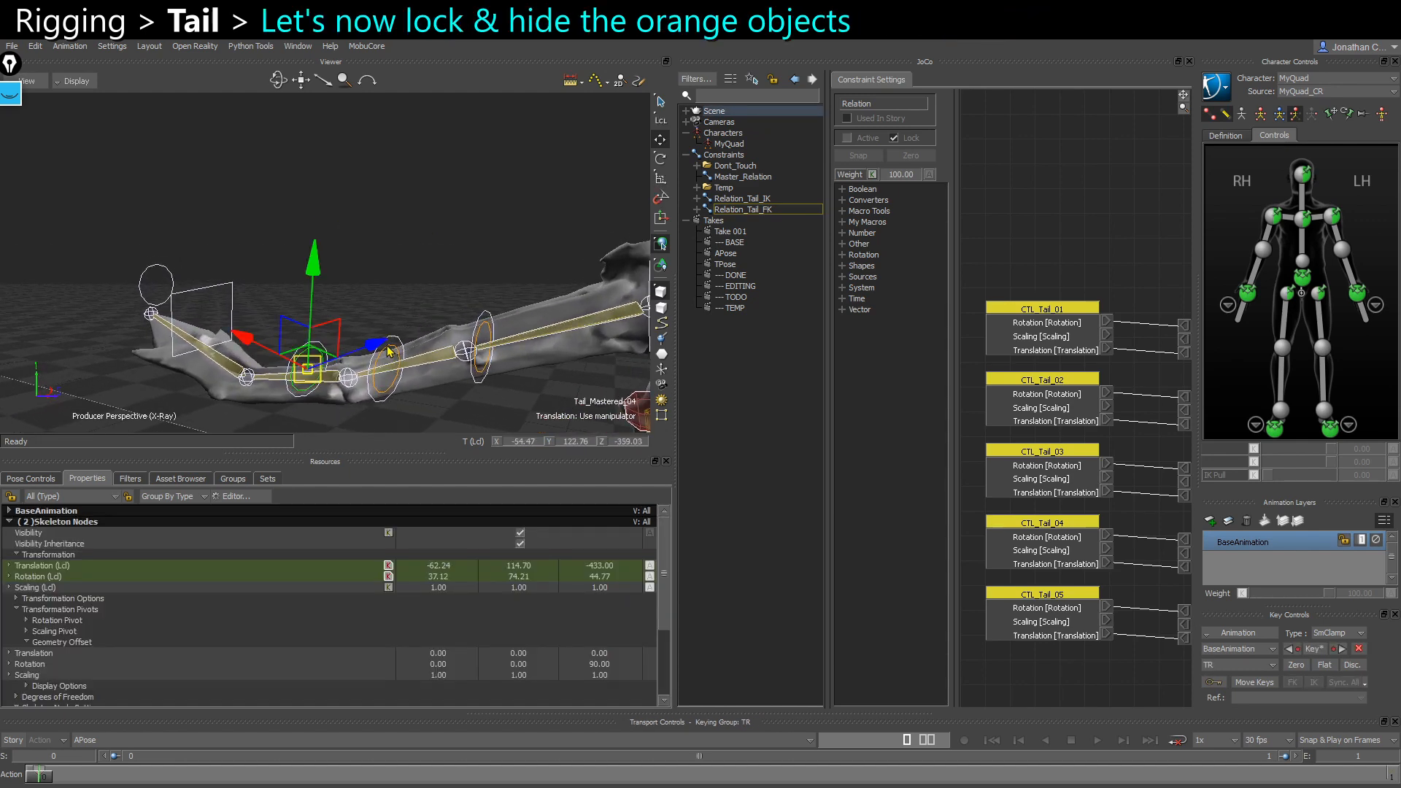
pyautogui.keyDown('shift'); pyautogui.click(485, 336); pyautogui.keyUp('shift')
pyautogui.scroll(-3, 43, 656)
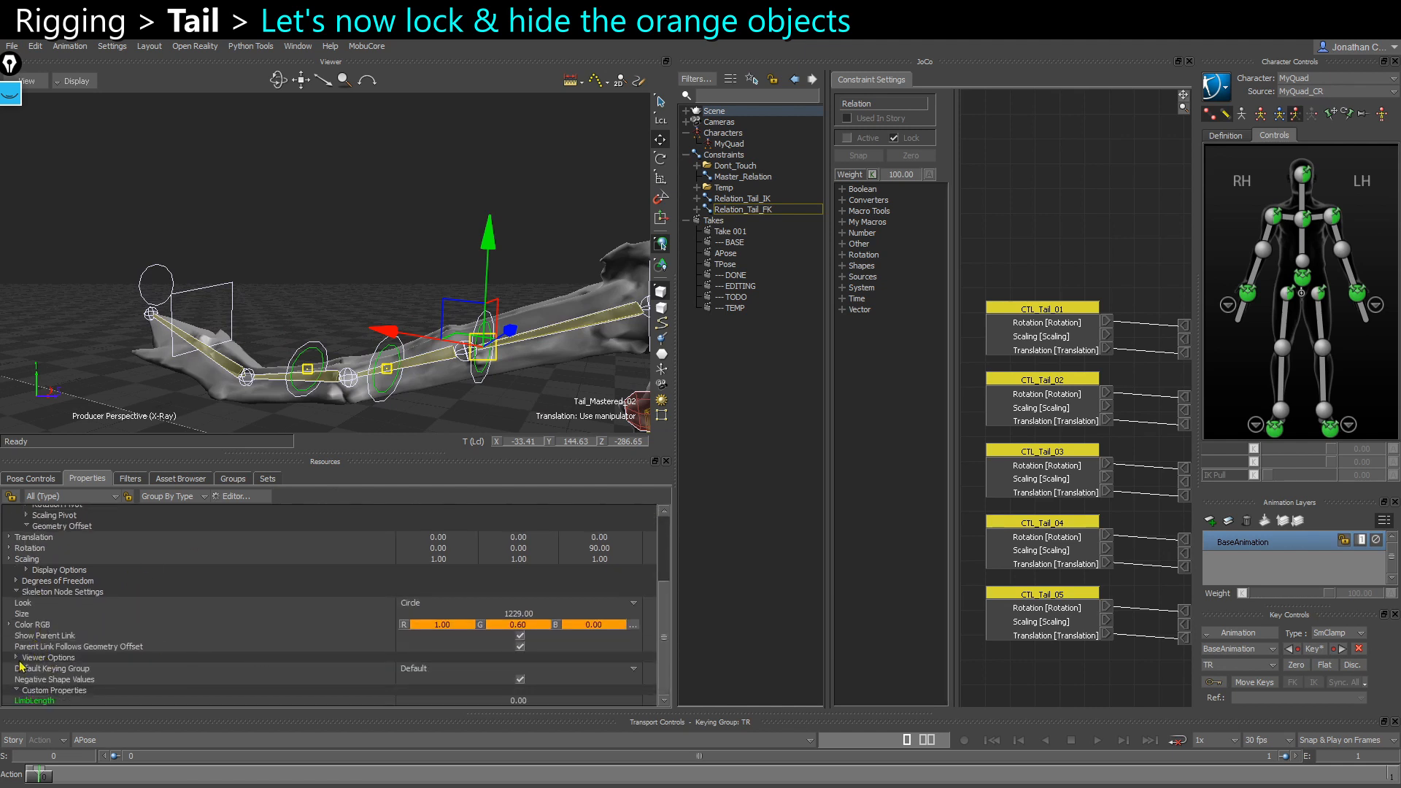
pyautogui.click(17, 658)
pyautogui.scroll(-2, 175, 648)
pyautogui.click(519, 625)
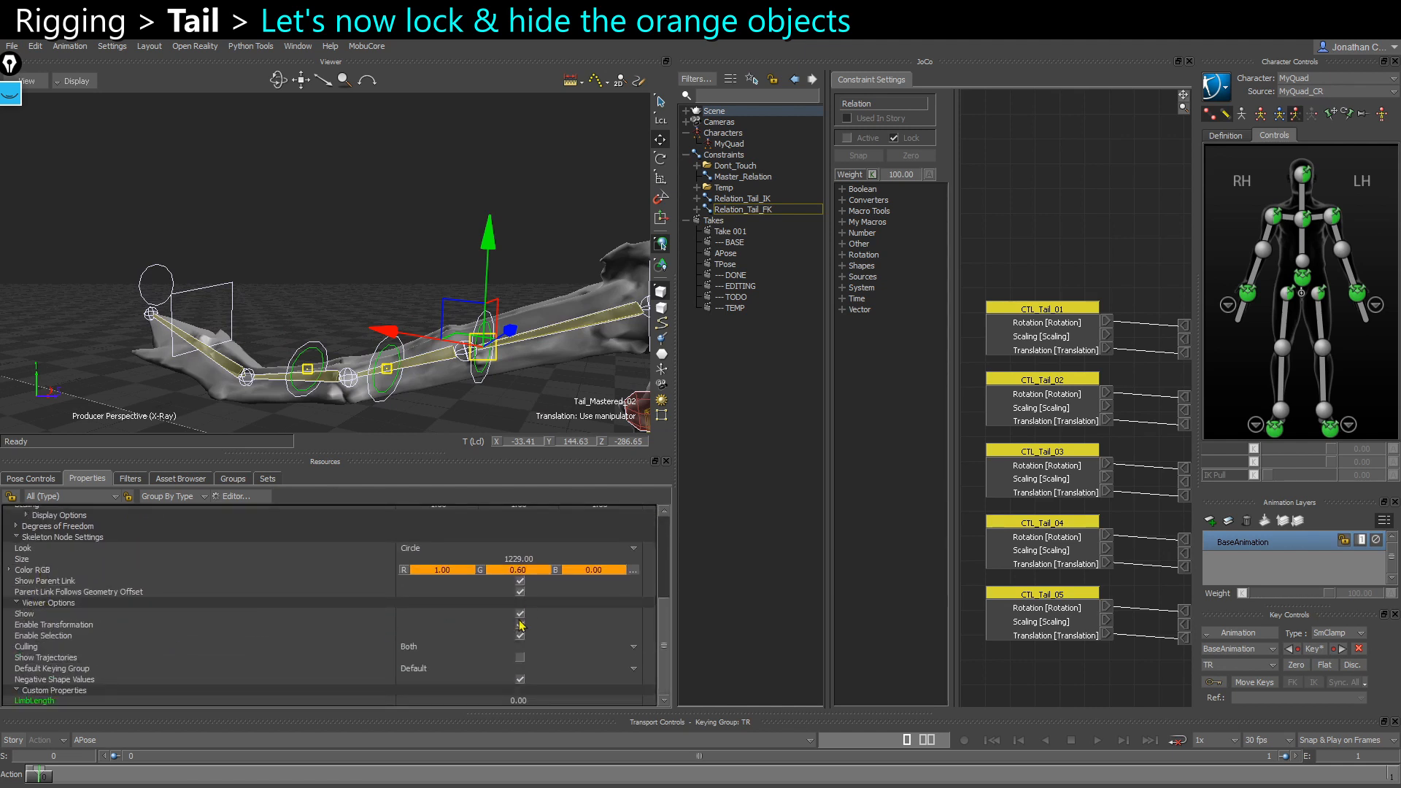
pyautogui.click(519, 613)
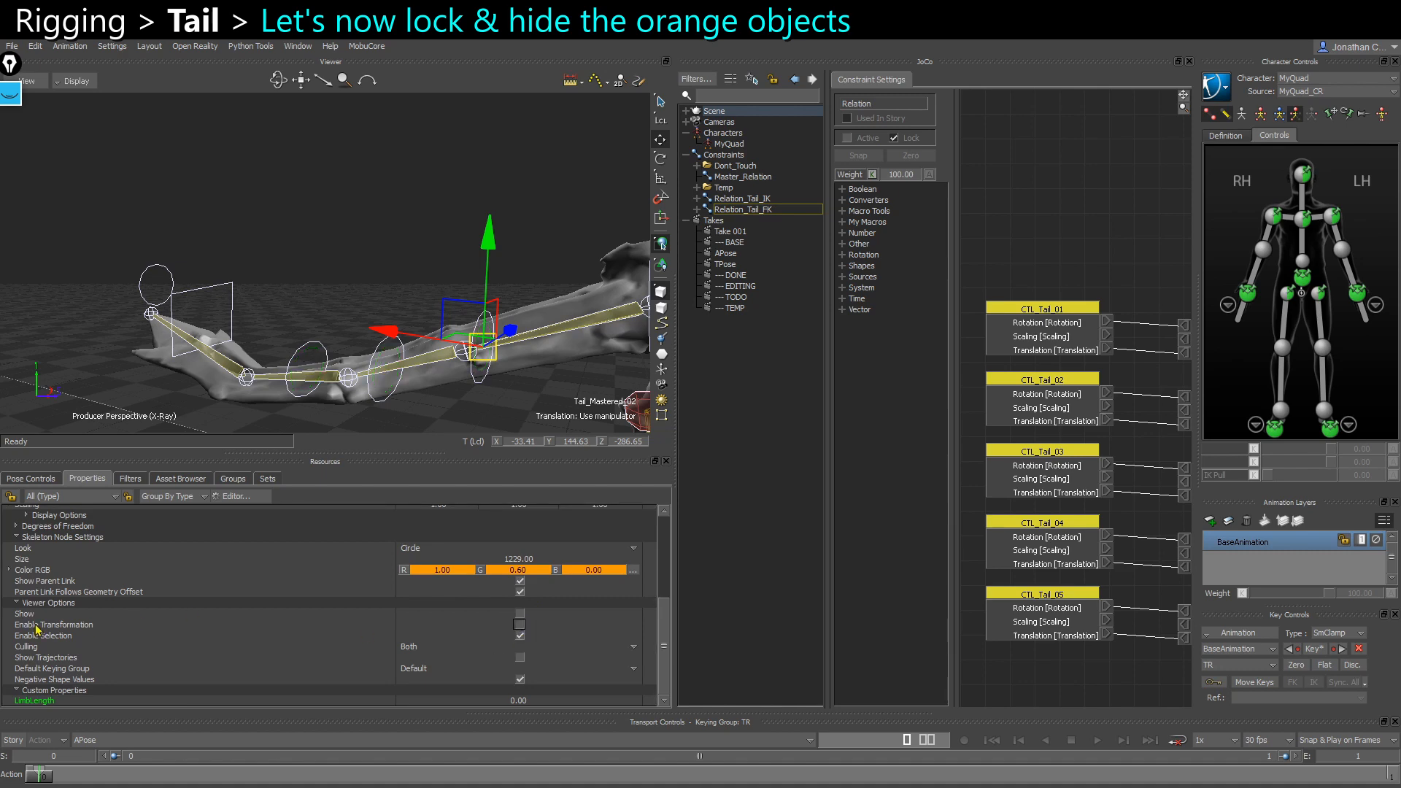
pyautogui.scroll(4, 376, 643)
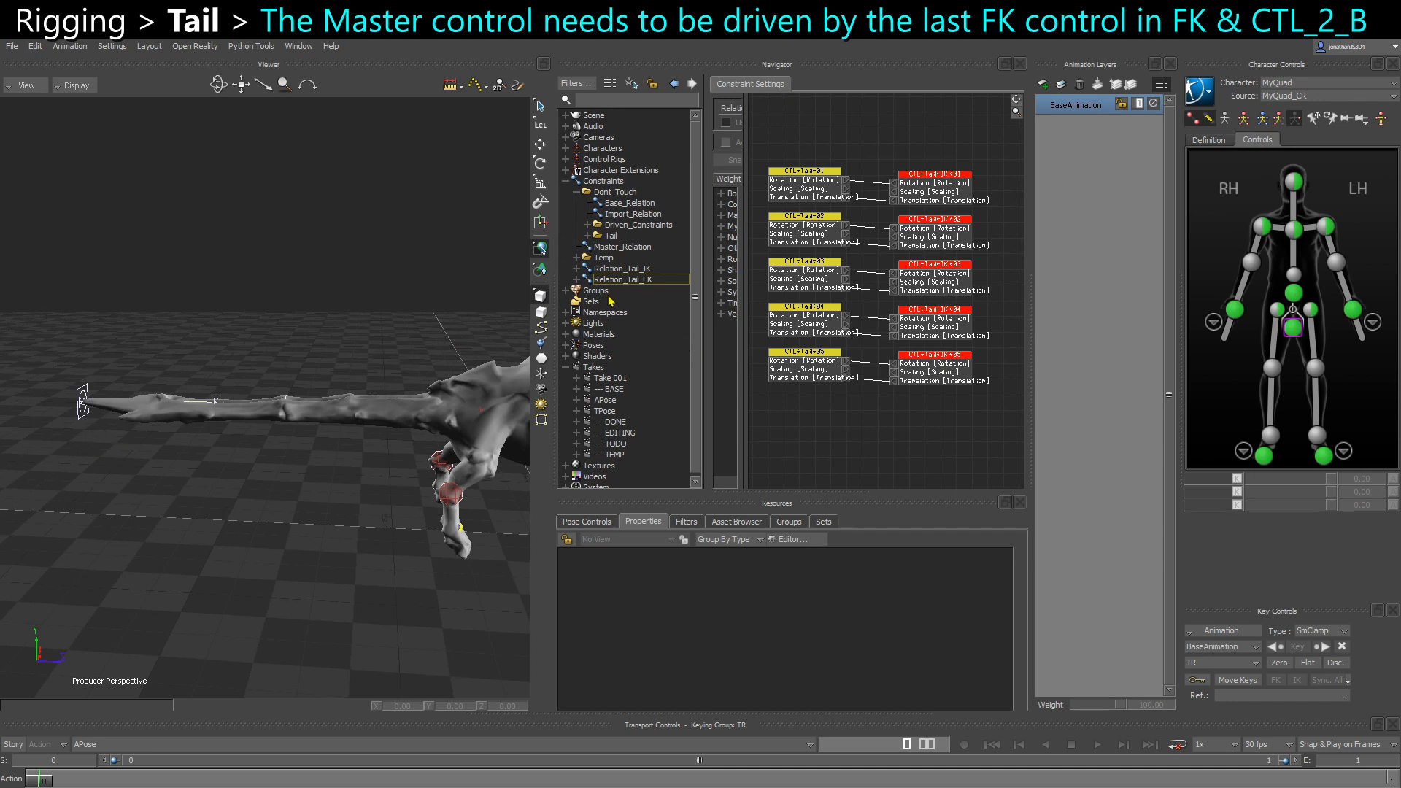
# Add CTL_Tail_Master as a receiver in Relation_Tail_FK and drive its rotation and translation from CTL_Tail_05
pyautogui.keyDown('shift'); pyautogui.moveTo(158, 450); pyautogui.dragTo(220, 477); pyautogui.keyUp('shift')
pyautogui.click(126, 438)
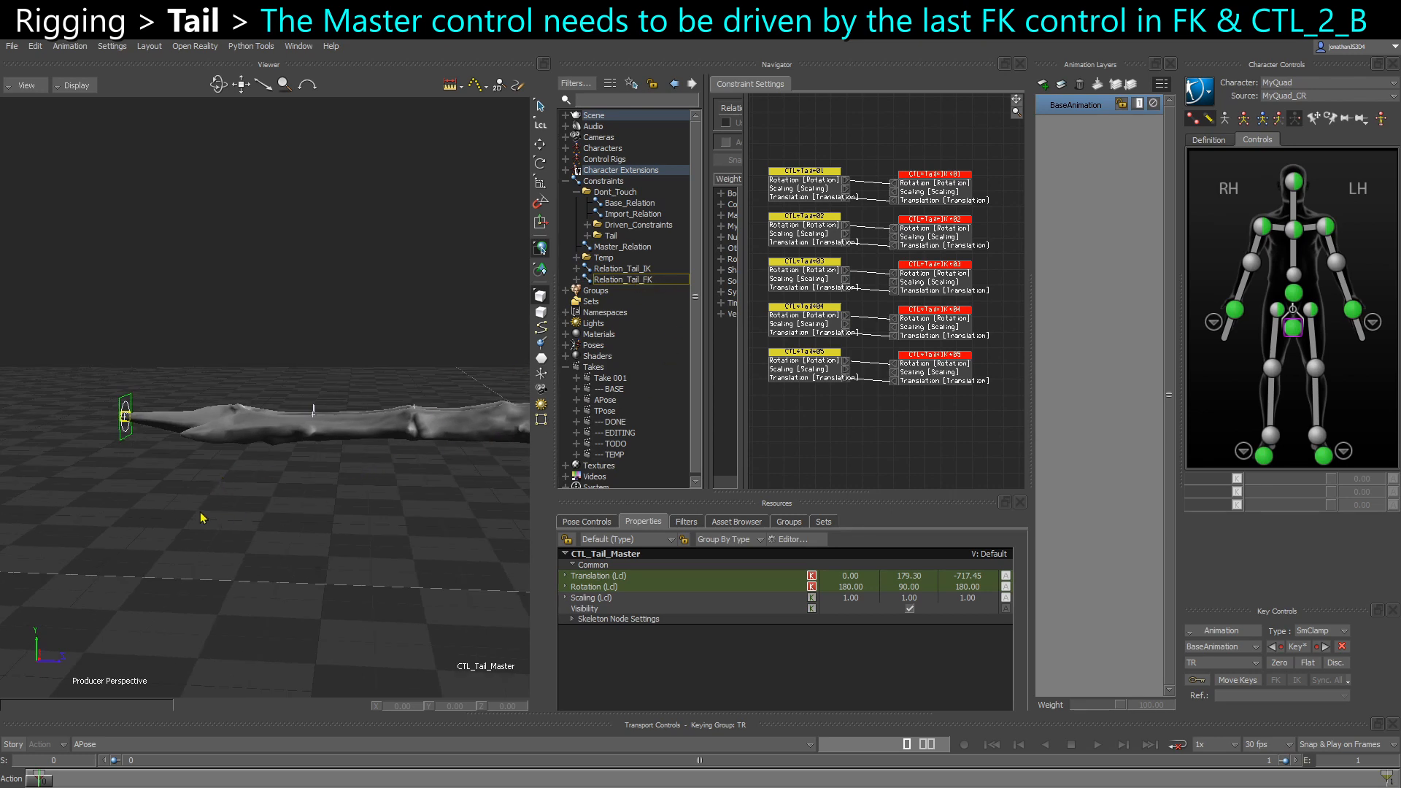
pyautogui.keyDown('alt'); pyautogui.moveTo(125, 416); pyautogui.dragTo(865, 375); pyautogui.keyUp('alt')
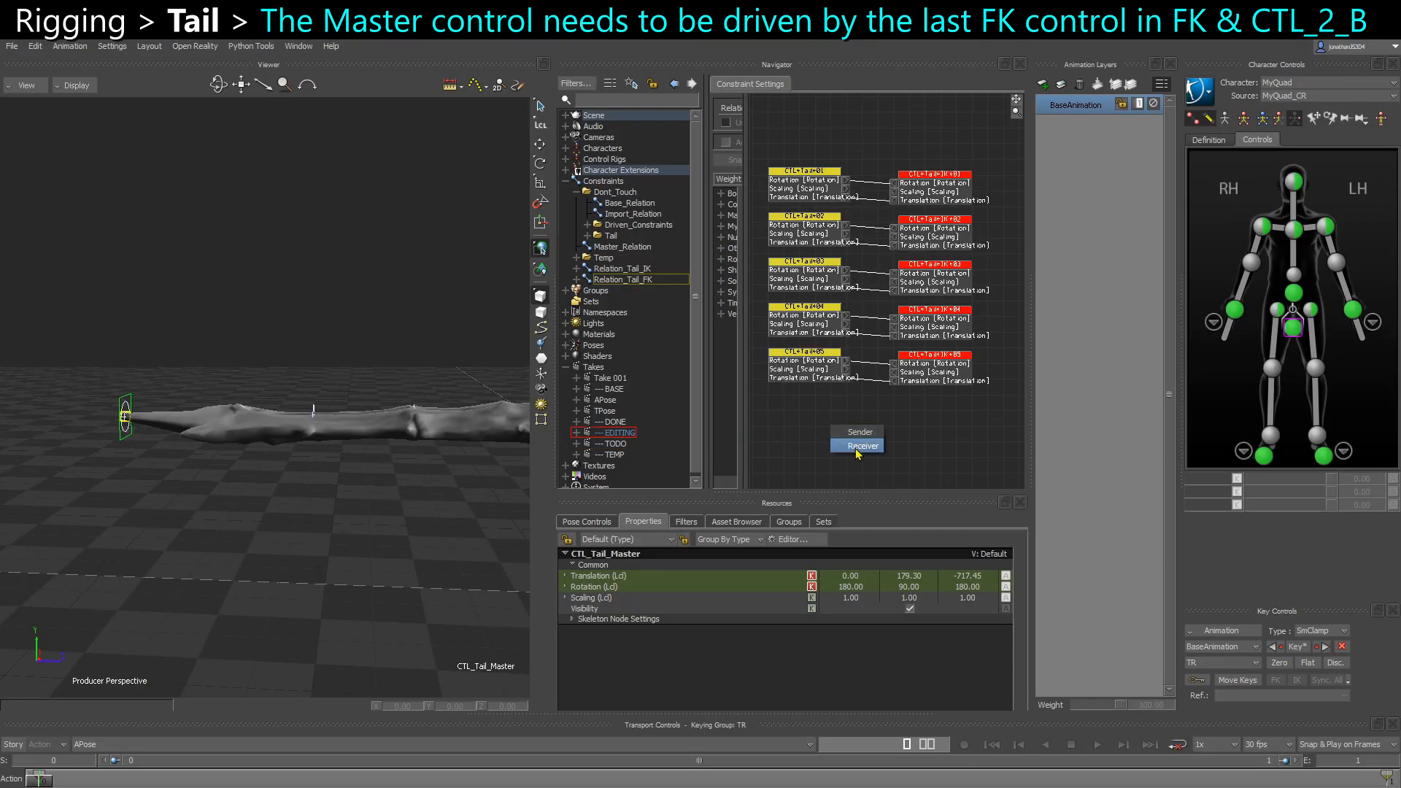
pyautogui.click(853, 447)
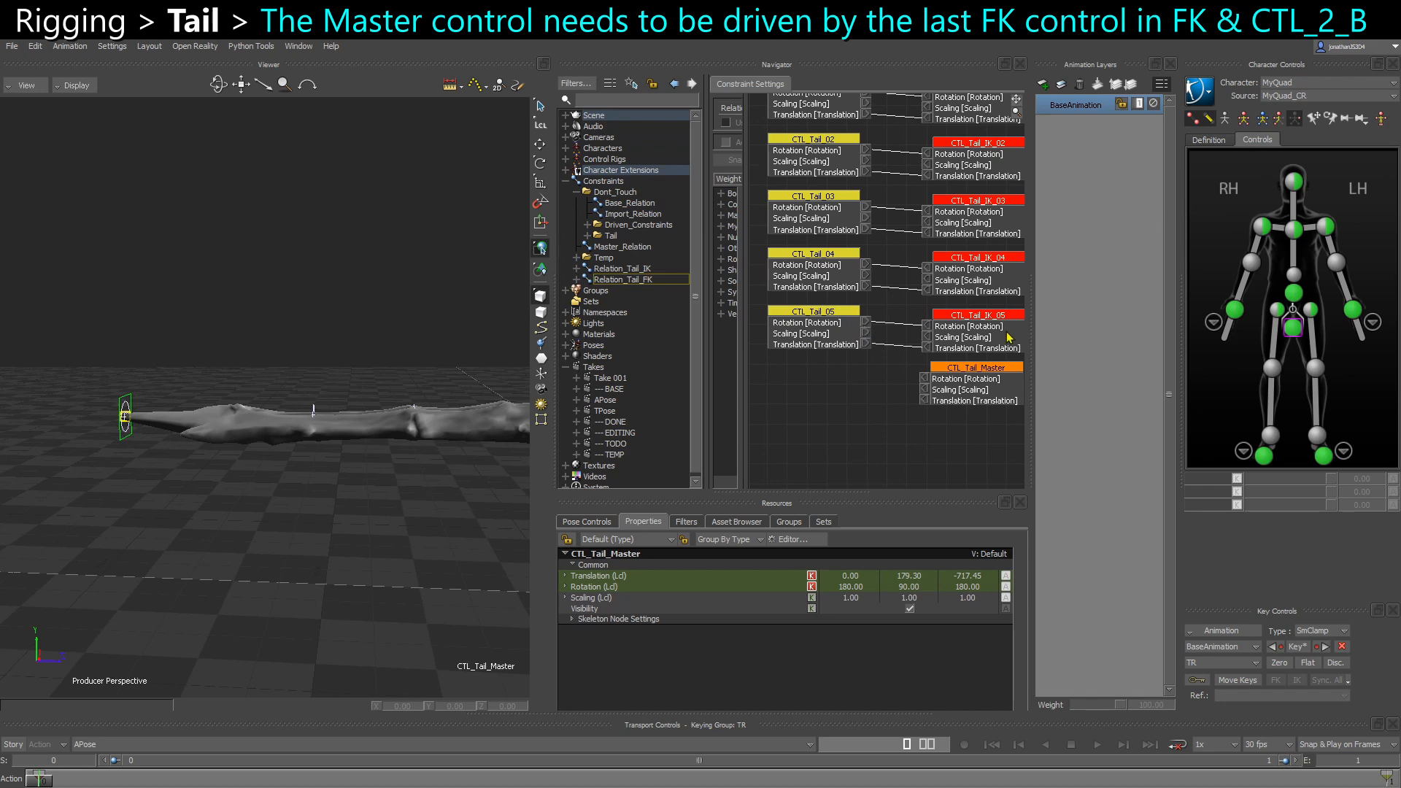
pyautogui.keyDown('shift'); pyautogui.moveTo(958, 339); pyautogui.dragTo(921, 344); pyautogui.keyUp('shift')
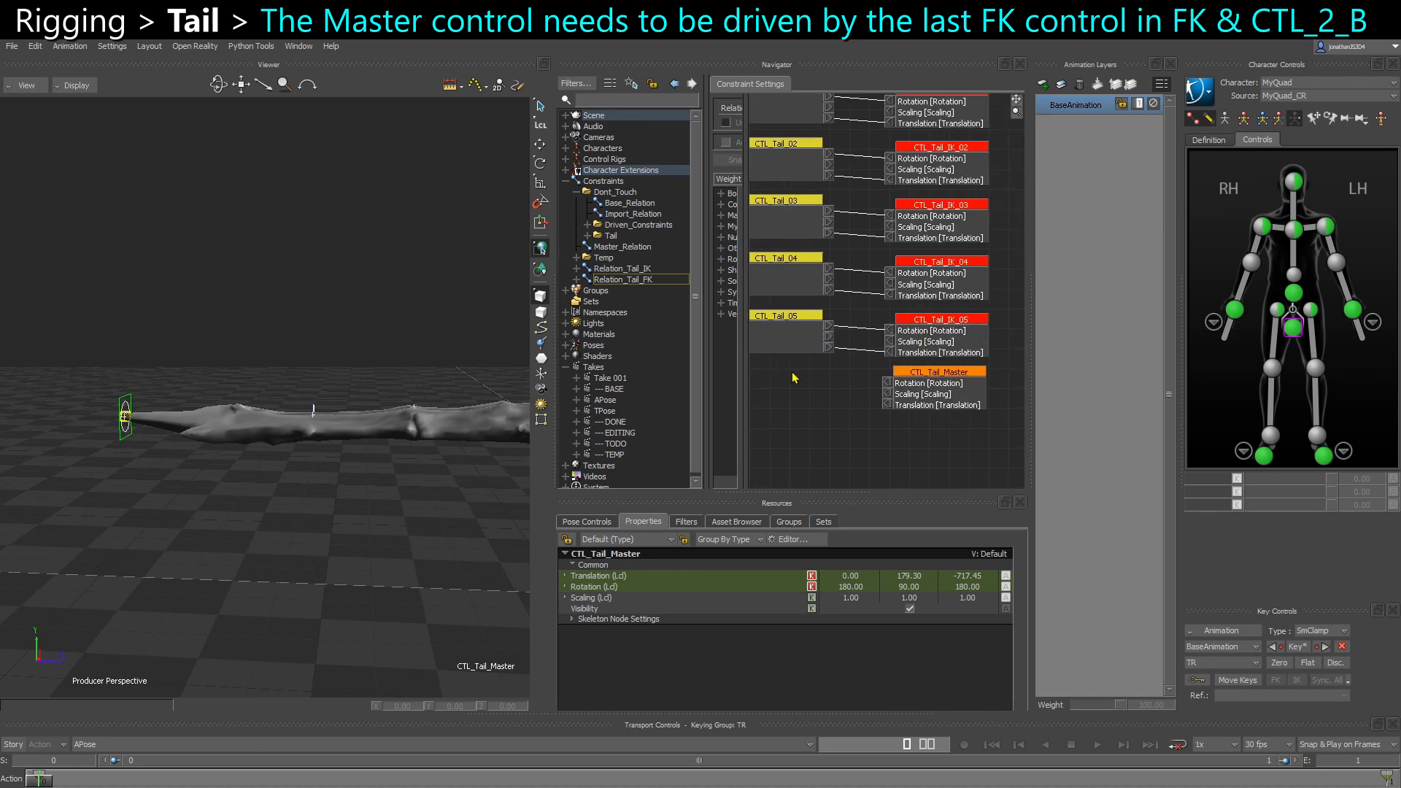
pyautogui.keyDown('shift'); pyautogui.moveTo(795, 378); pyautogui.dragTo(873, 385); pyautogui.keyUp('shift')
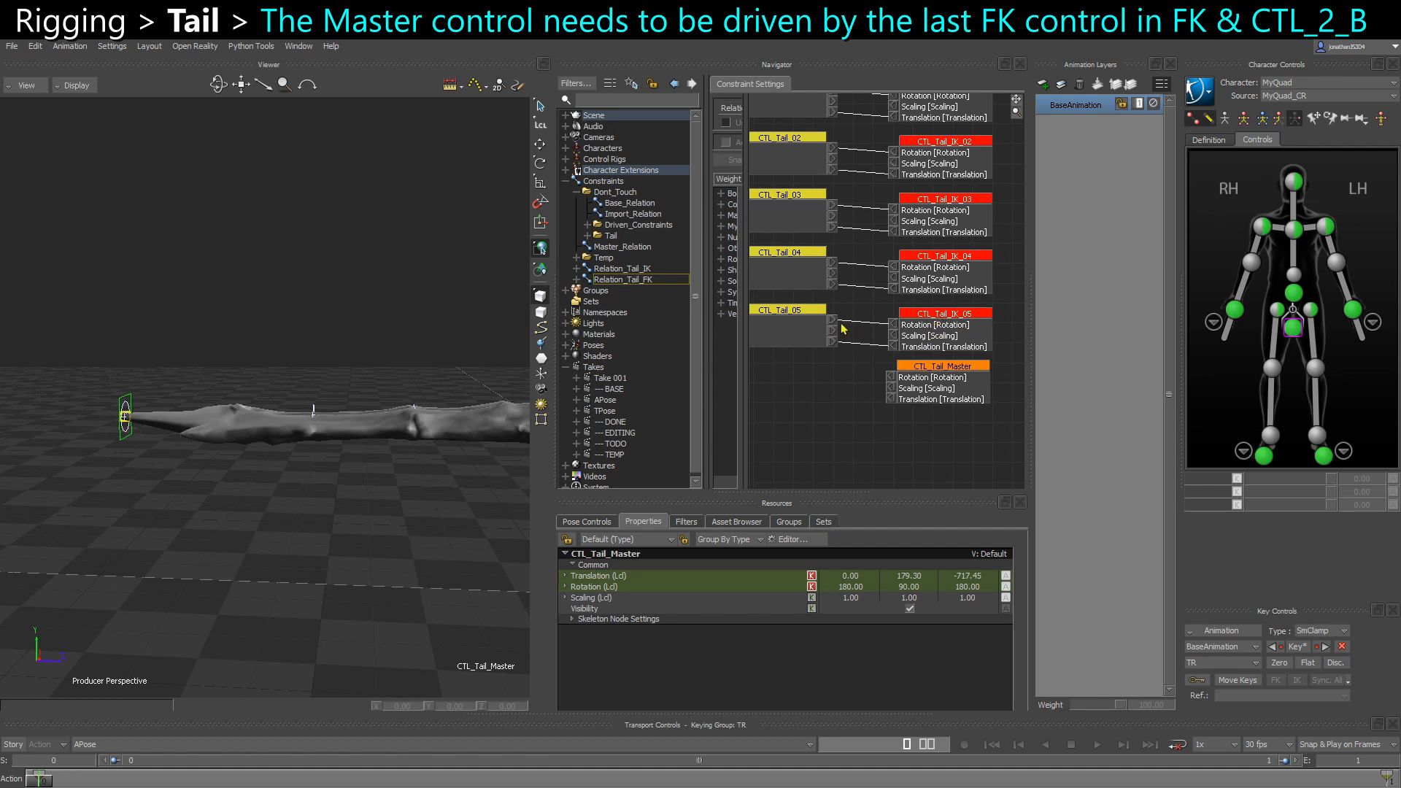
pyautogui.moveTo(832, 320)
pyautogui.mouseDown()
pyautogui.moveTo(894, 382)
pyautogui.moveTo(893, 400)
pyautogui.moveTo(832, 342)
pyautogui.mouseUp()
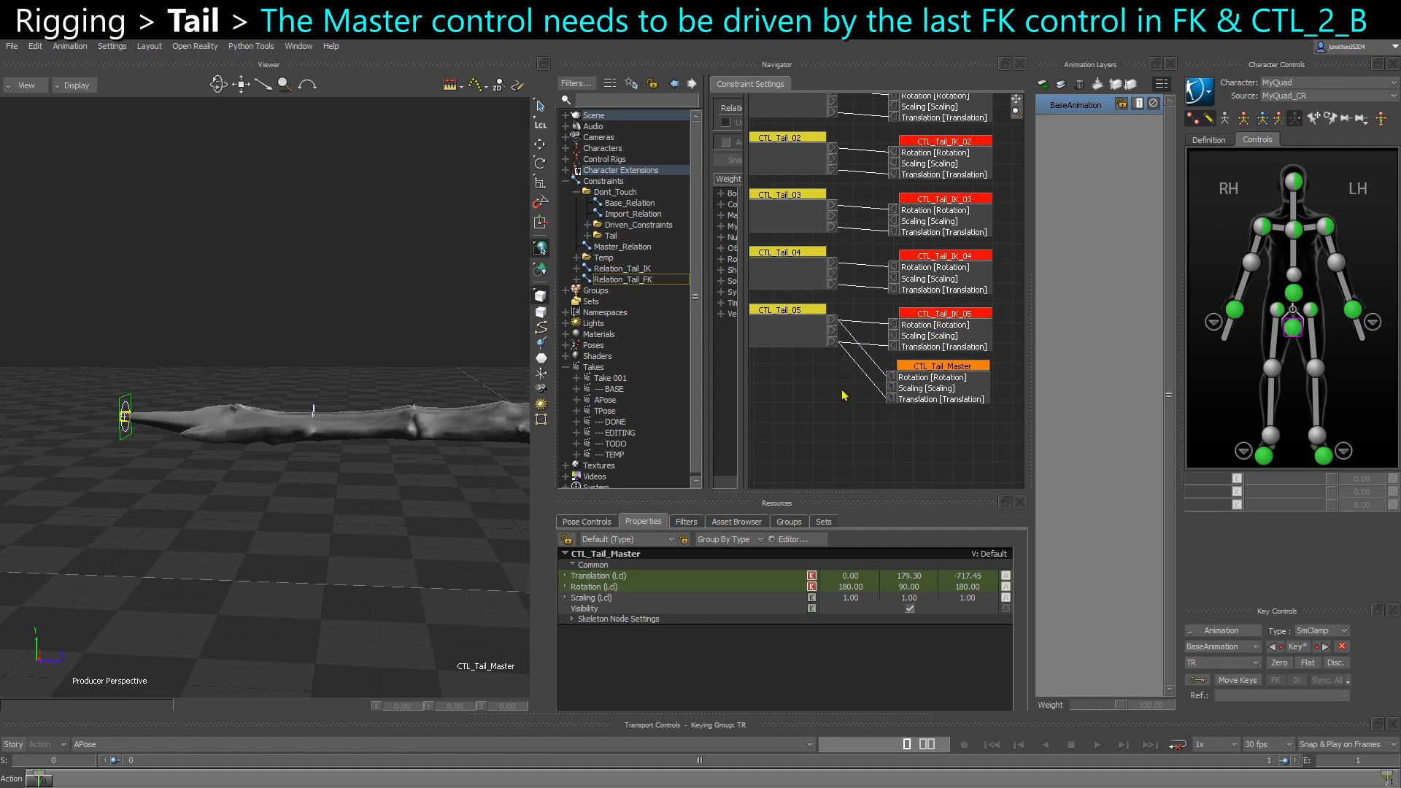
# In the driven constraint Relation_CTL_2_B, add CTL_Tail_Master as a receiver and connect CTL_Tail_05's rotation and translation to it
pyautogui.click(588, 225)
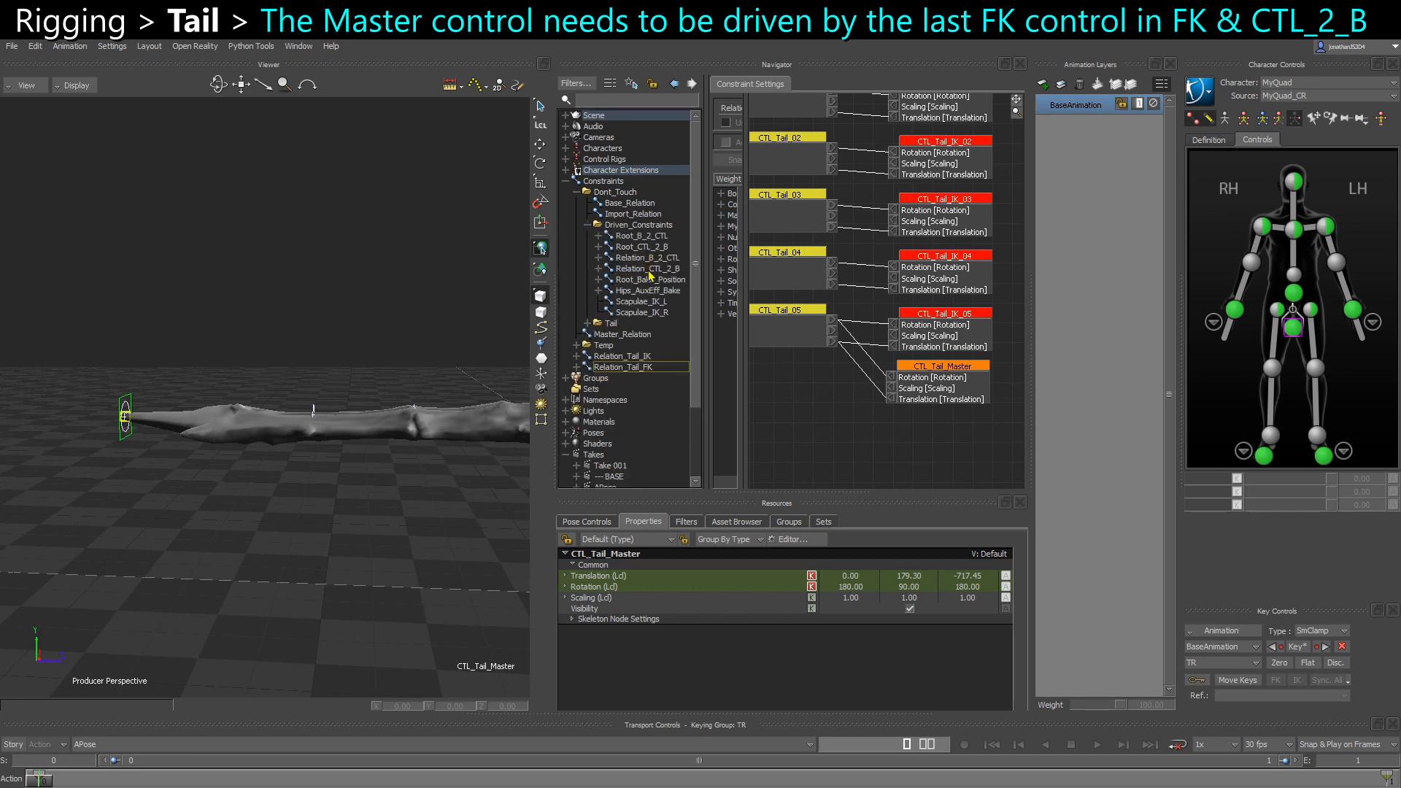
pyautogui.click(647, 268)
pyautogui.scroll(-4, 818, 352)
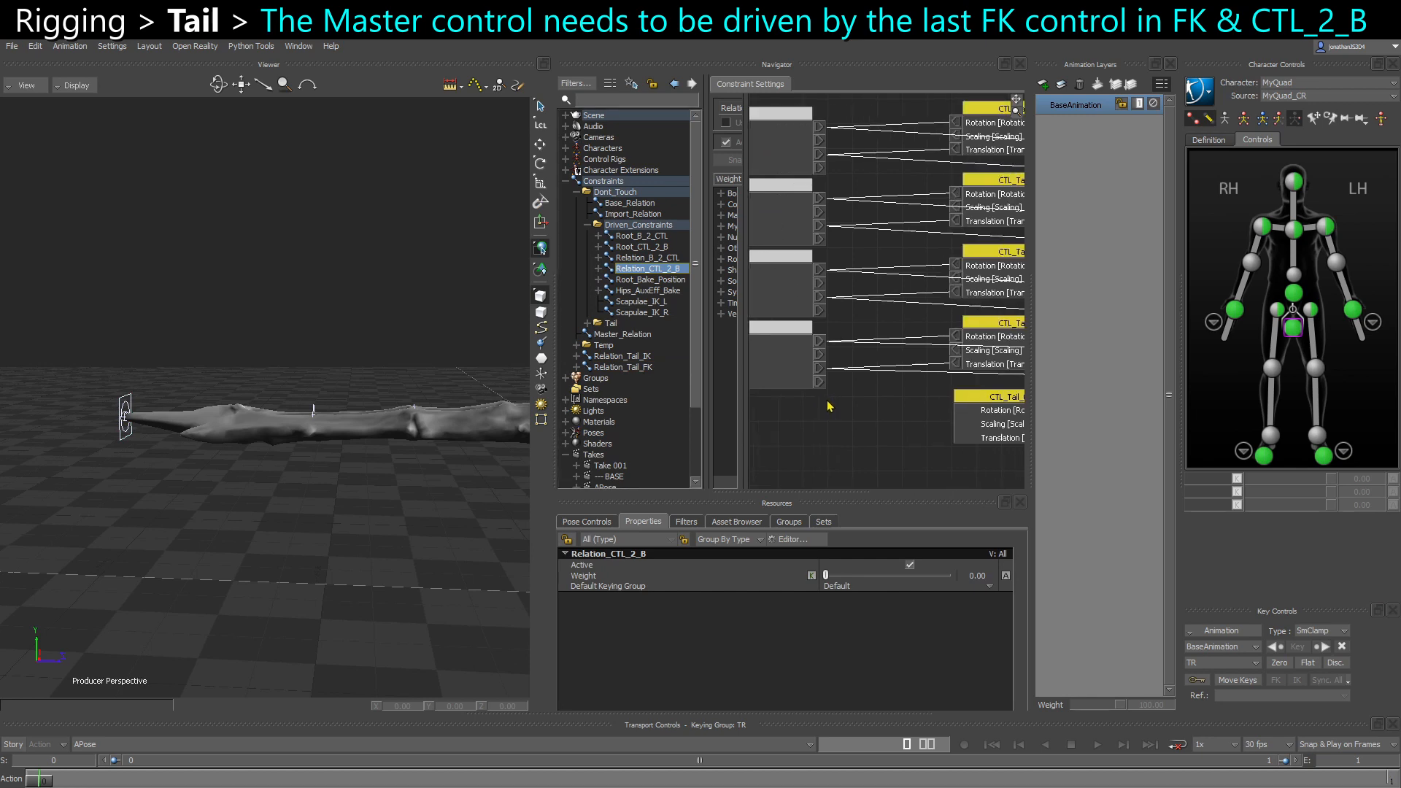
pyautogui.scroll(2, 875, 394)
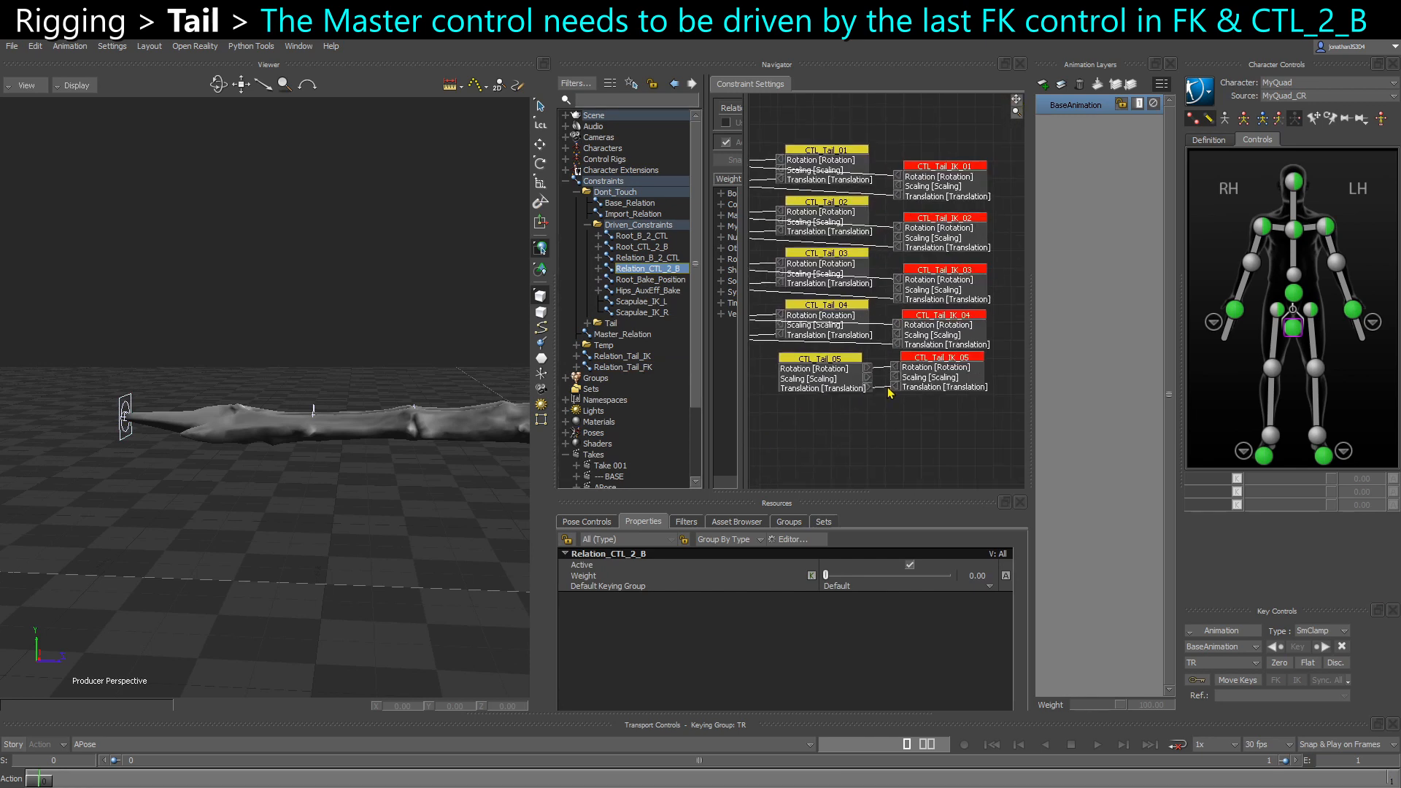
pyautogui.scroll(1, 843, 407)
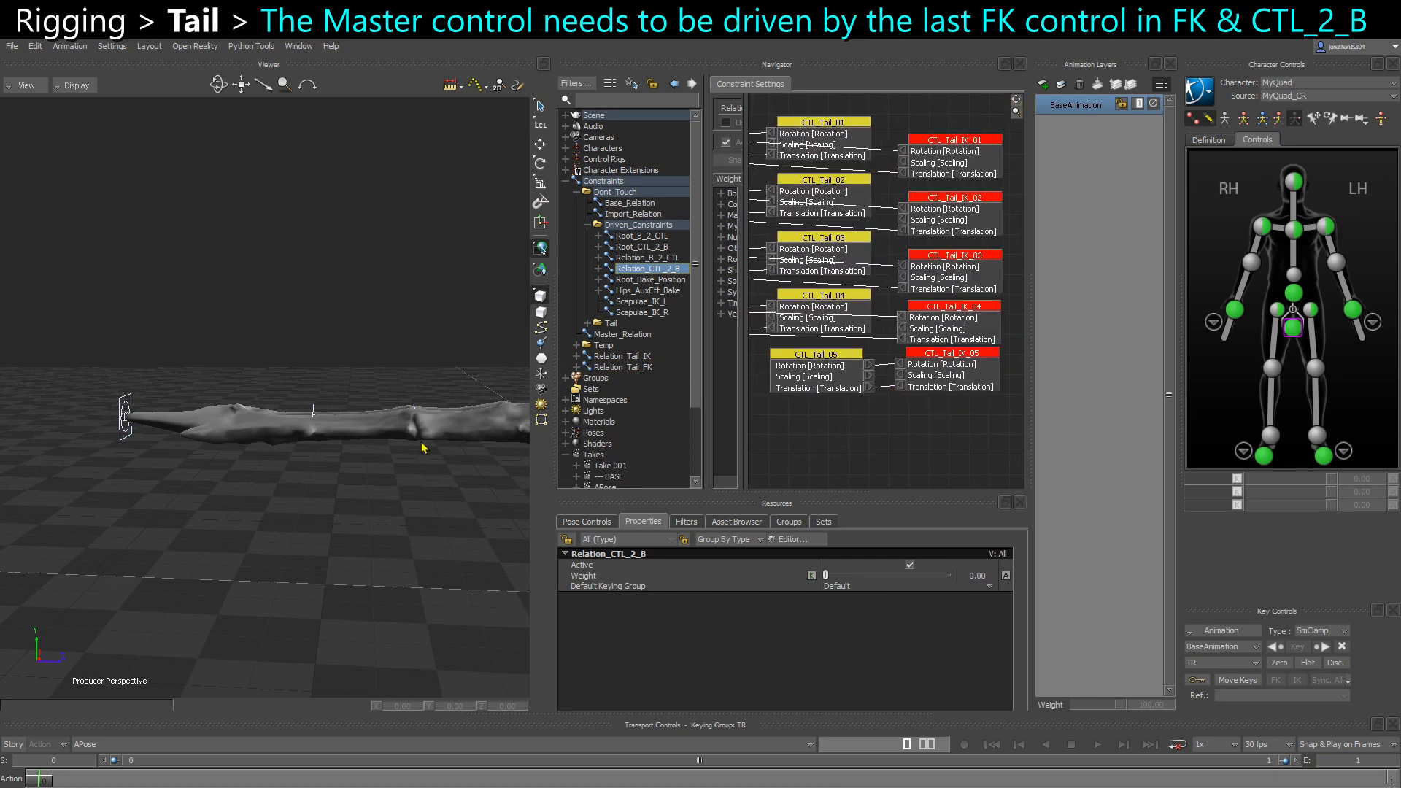
pyautogui.keyDown('alt'); pyautogui.moveTo(125, 417); pyautogui.dragTo(906, 435); pyautogui.keyUp('alt')
pyautogui.click(899, 461)
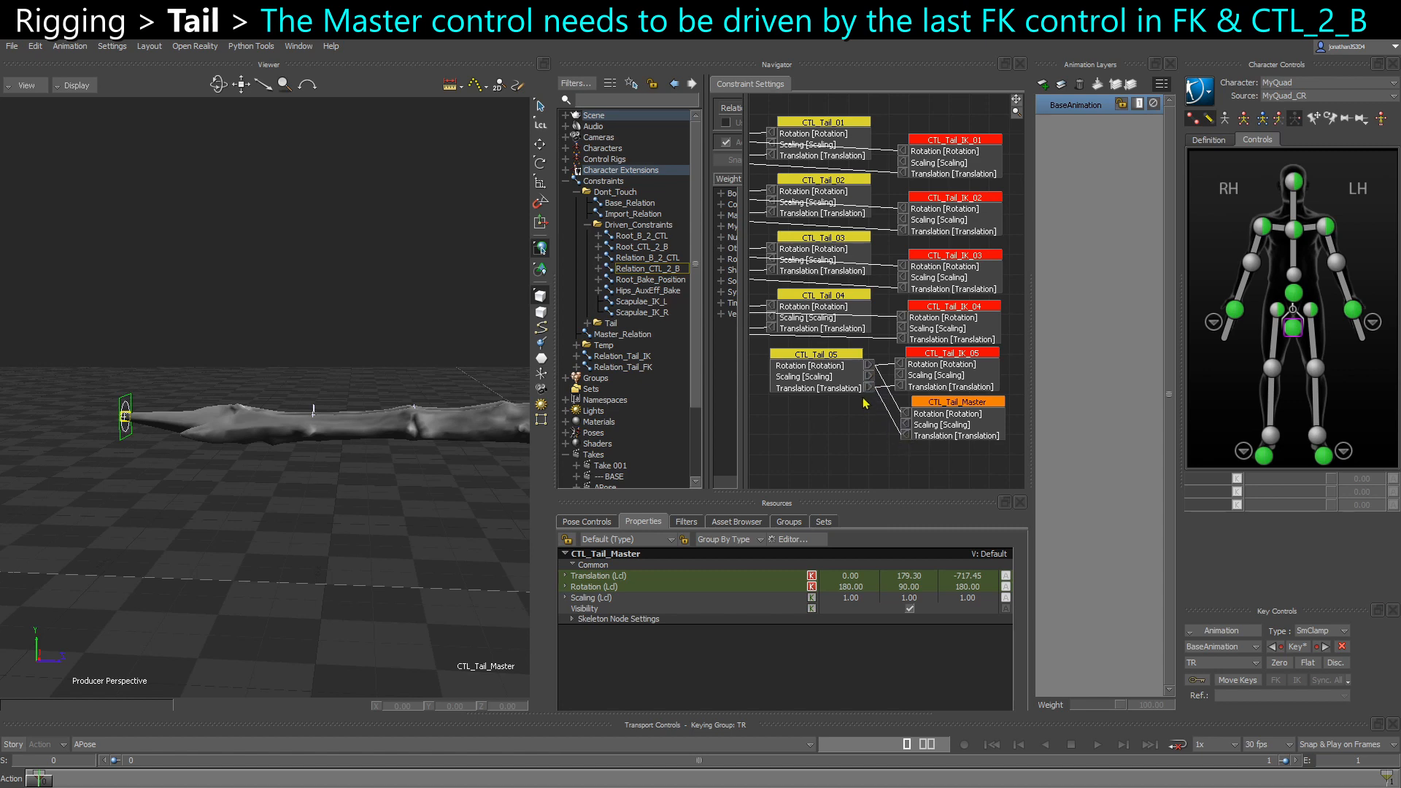
pyautogui.moveTo(844, 379); pyautogui.dragTo(847, 401)
pyautogui.keyDown('shift'); pyautogui.moveTo(953, 427); pyautogui.dragTo(930, 423); pyautogui.keyUp('shift')
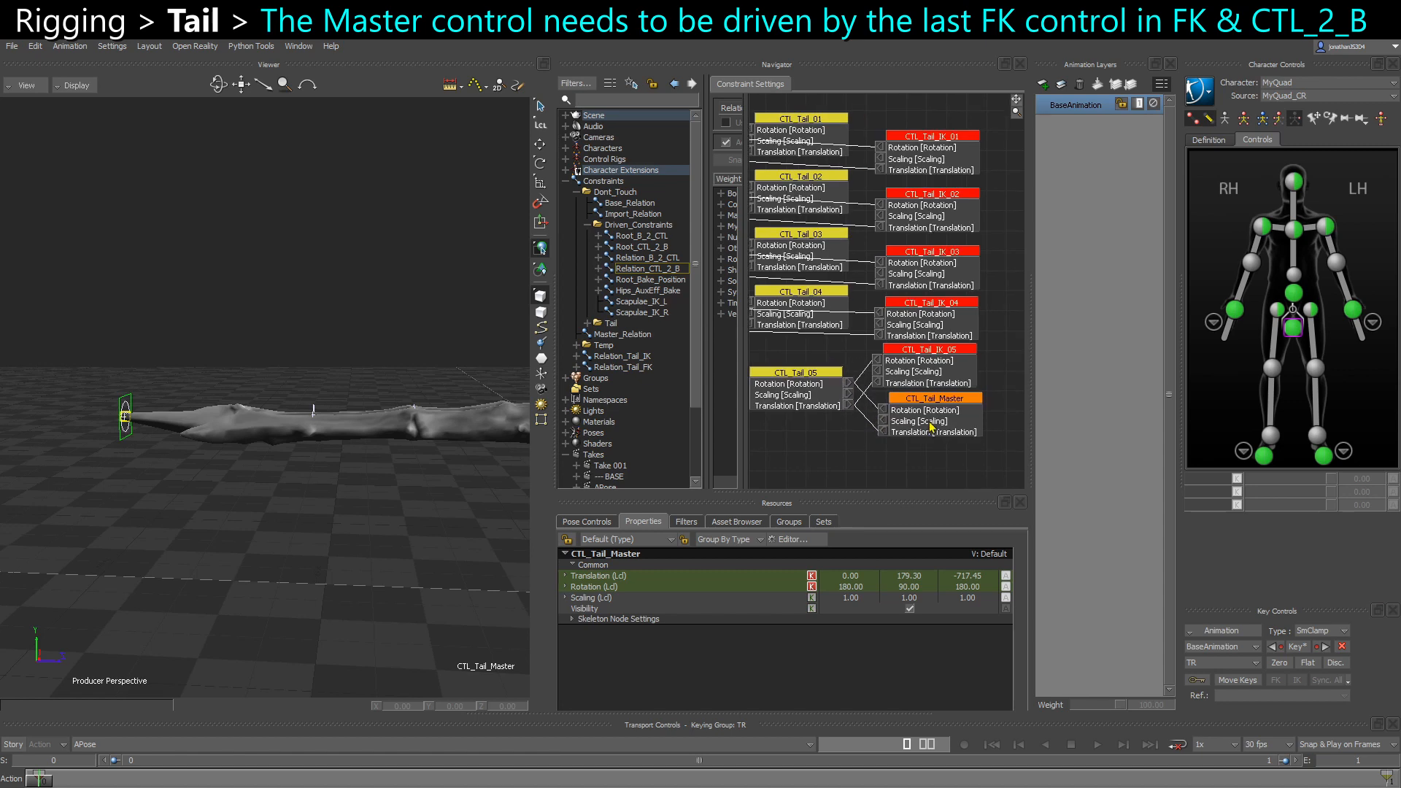
# Try moving and rotating CTL_Tail_Master in the 3D view, undoing each test
pyautogui.click(363, 321)
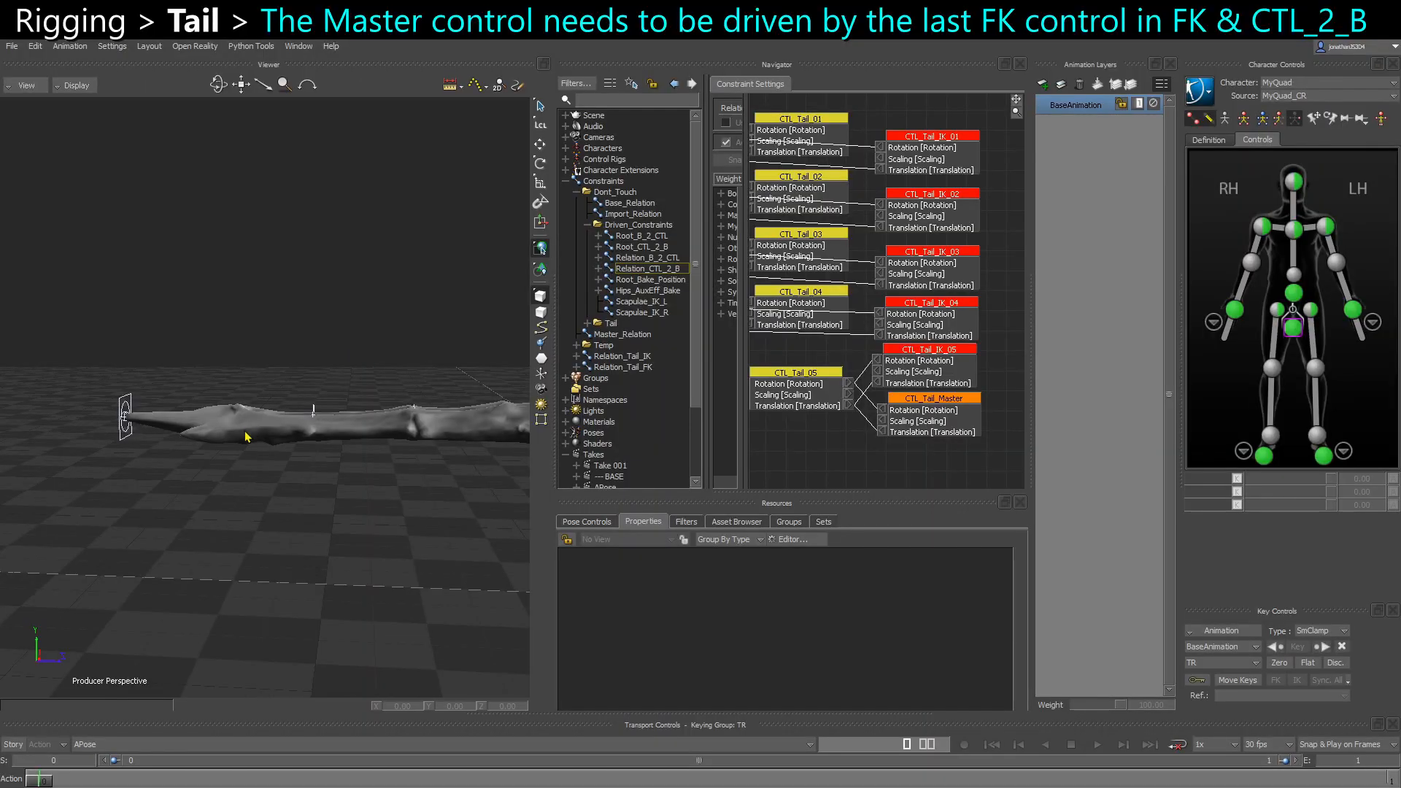
pyautogui.click(125, 439)
pyautogui.press('t')
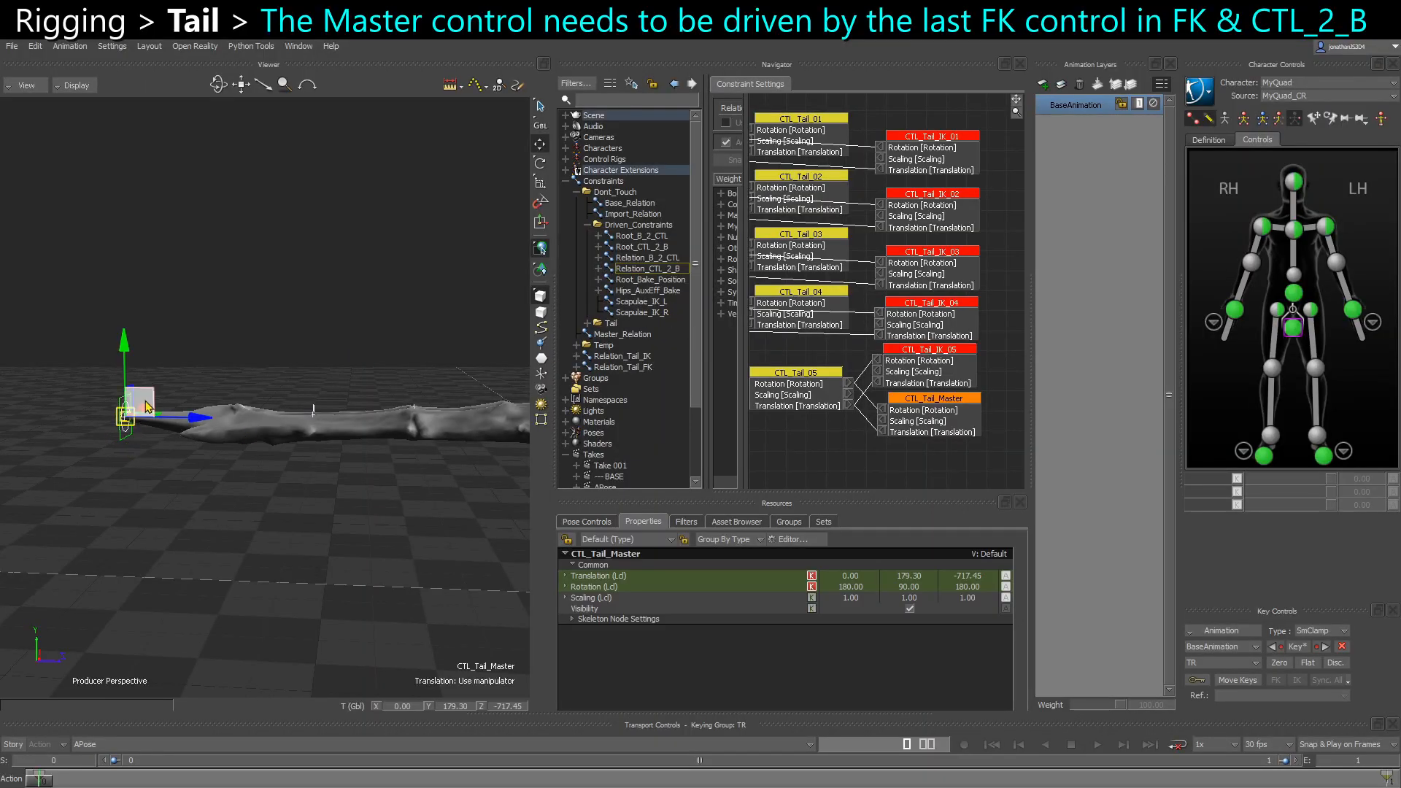
pyautogui.moveTo(147, 399); pyautogui.dragTo(167, 351)
pyautogui.hotkey('ctrl', 'z')
pyautogui.press('r')
pyautogui.hotkey('ctrl', 'z')
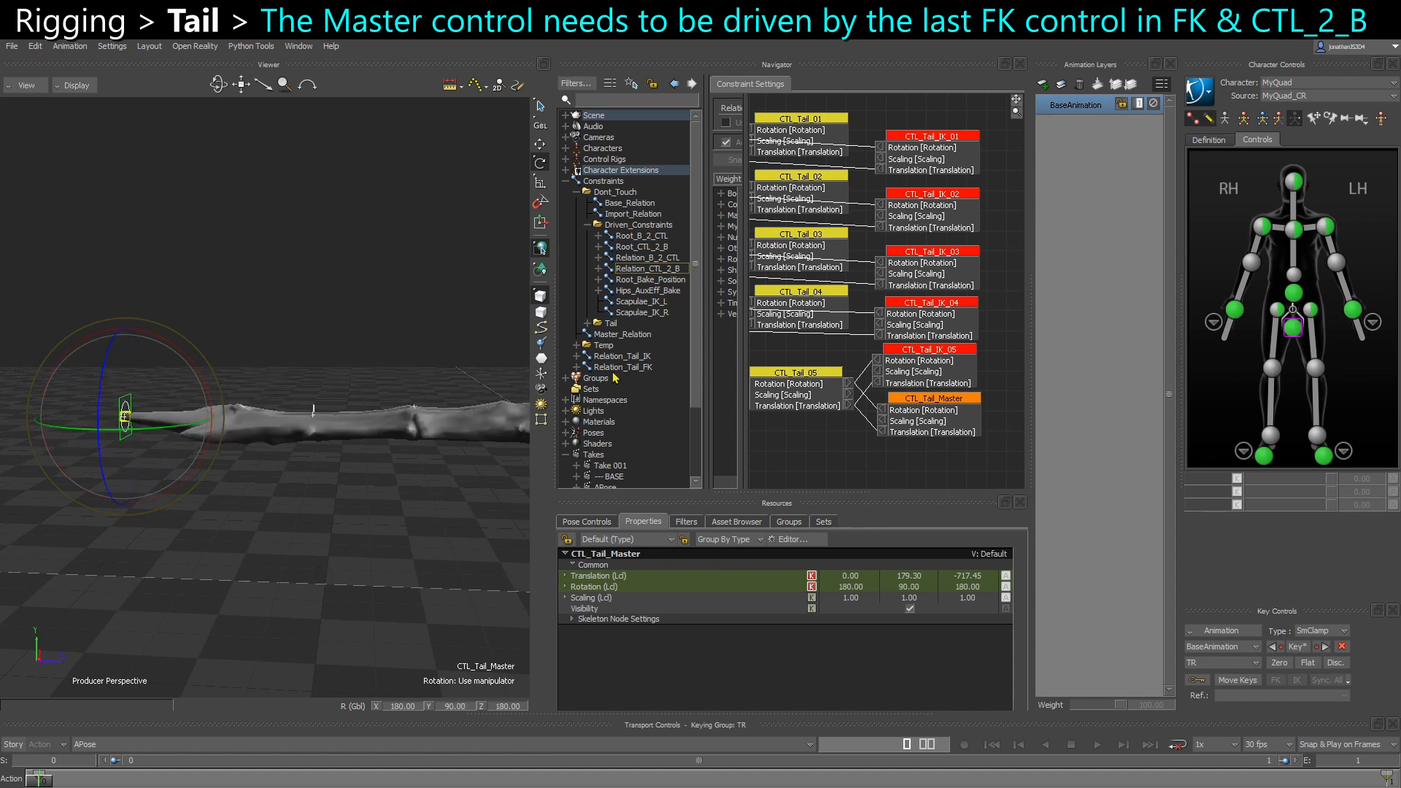
# Select Relation_Tail_IK and Relation_Tail_FK together and activate Relation_Tail_FK
pyautogui.click(632, 356)
pyautogui.keyDown('ctrl'); pyautogui.click(643, 369); pyautogui.keyUp('ctrl')
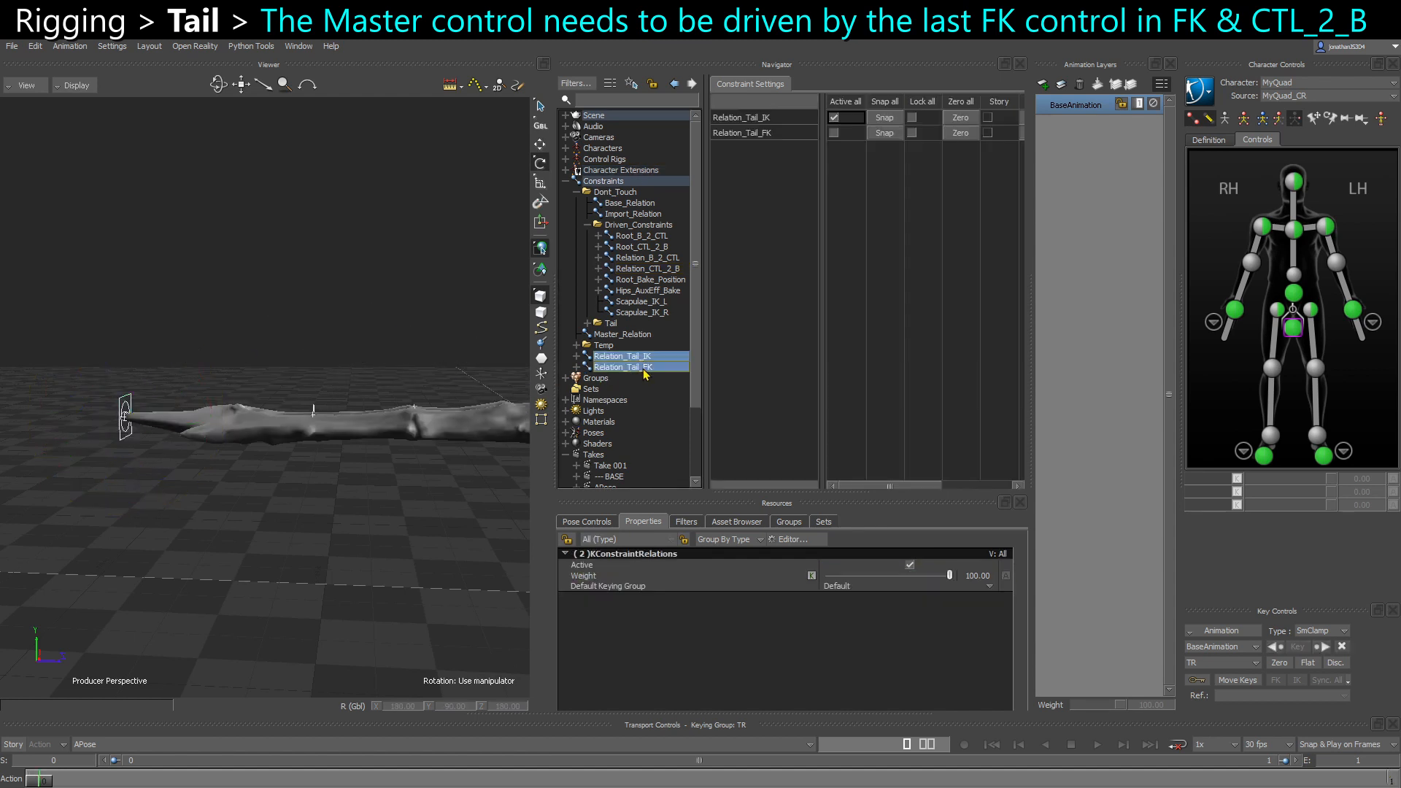
pyautogui.click(833, 133)
pyautogui.click(249, 514)
# Select the chain of five FK tail controls in X-Ray display and try rotating it with the local manipulator
pyautogui.keyDown('shift'); pyautogui.moveTo(315, 509); pyautogui.dragTo(282, 508); pyautogui.keyUp('shift')
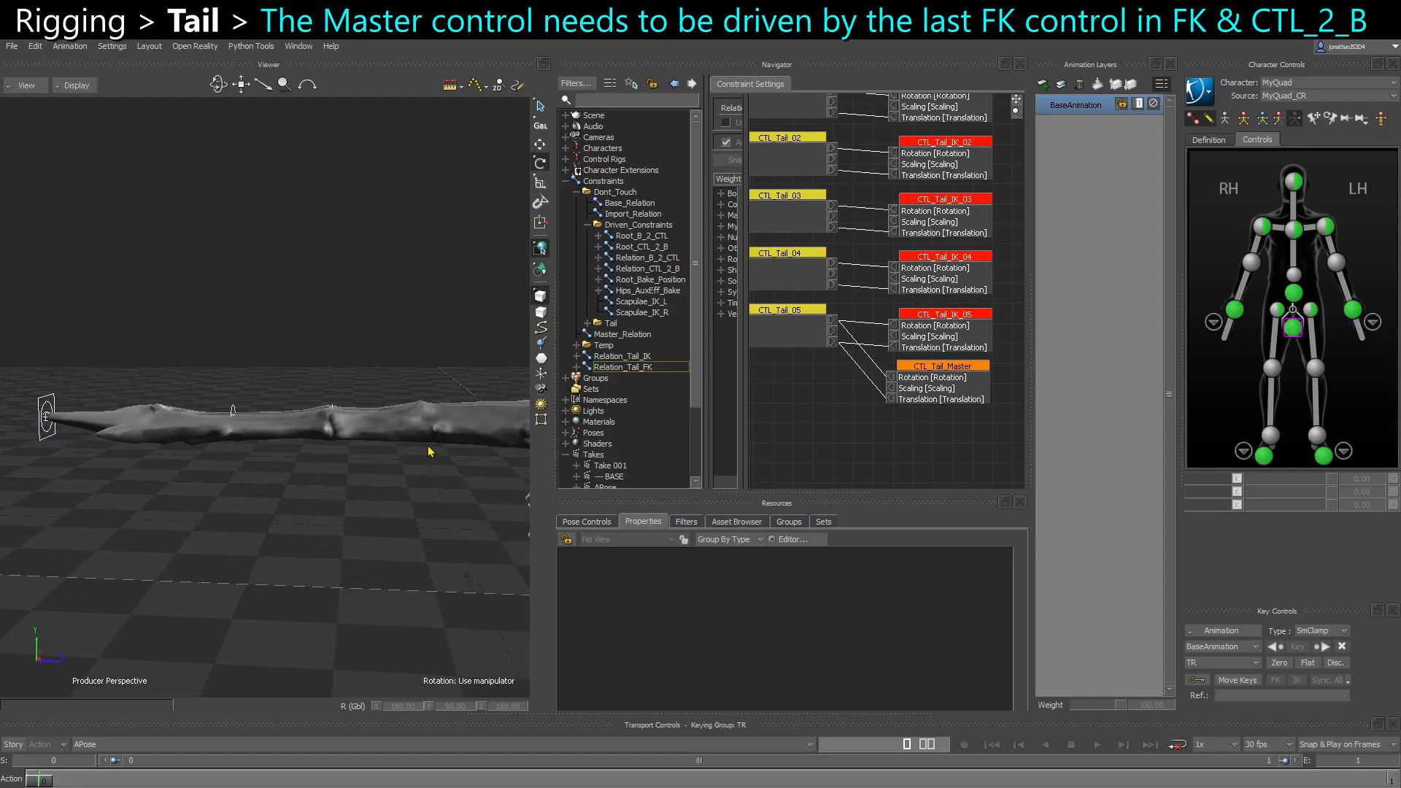
pyautogui.hotkey('ctrl', 'a')
pyautogui.hotkey('ctrl', 'a')
pyautogui.scroll(-1, 452, 438)
pyautogui.doubleClick(479, 426)
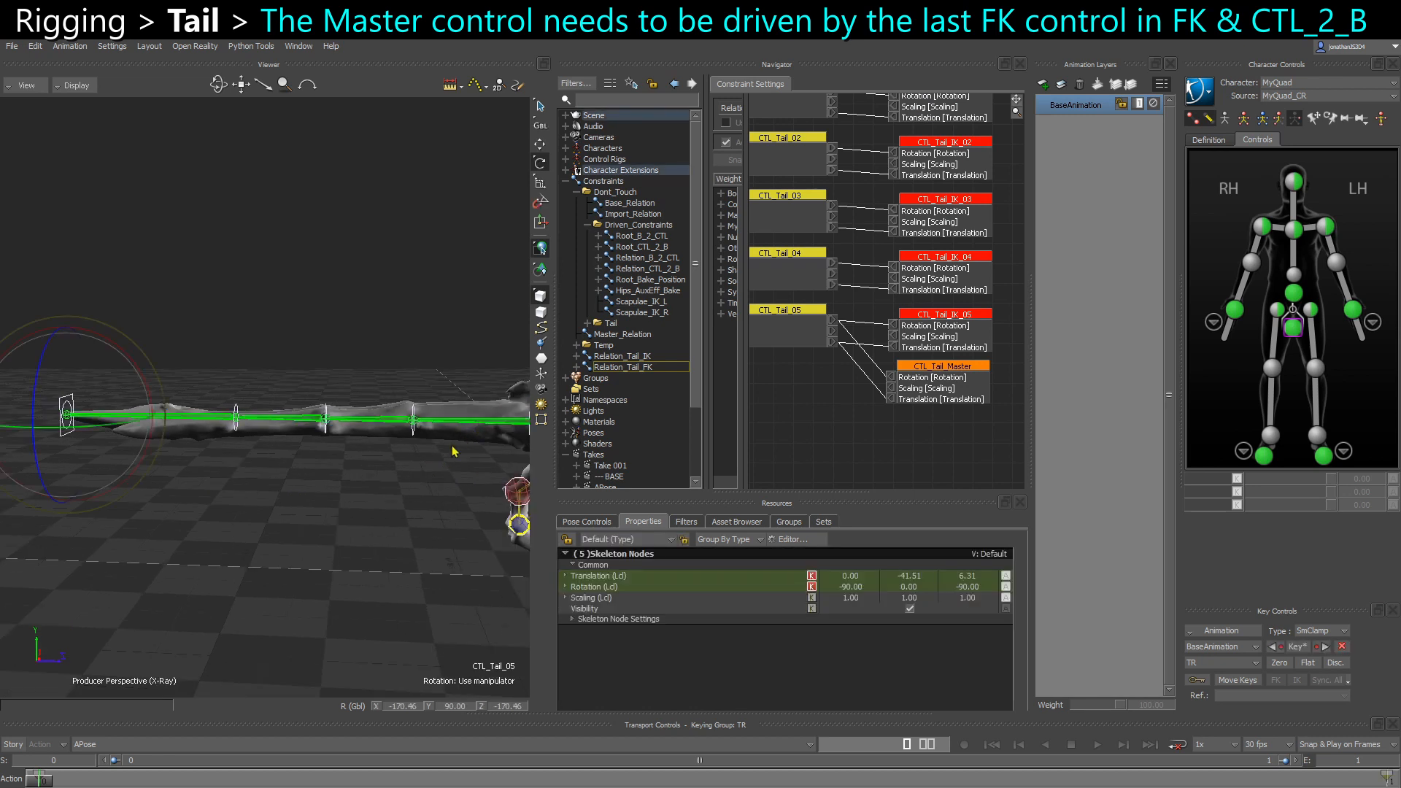
pyautogui.hotkey('ctrl', 'a')
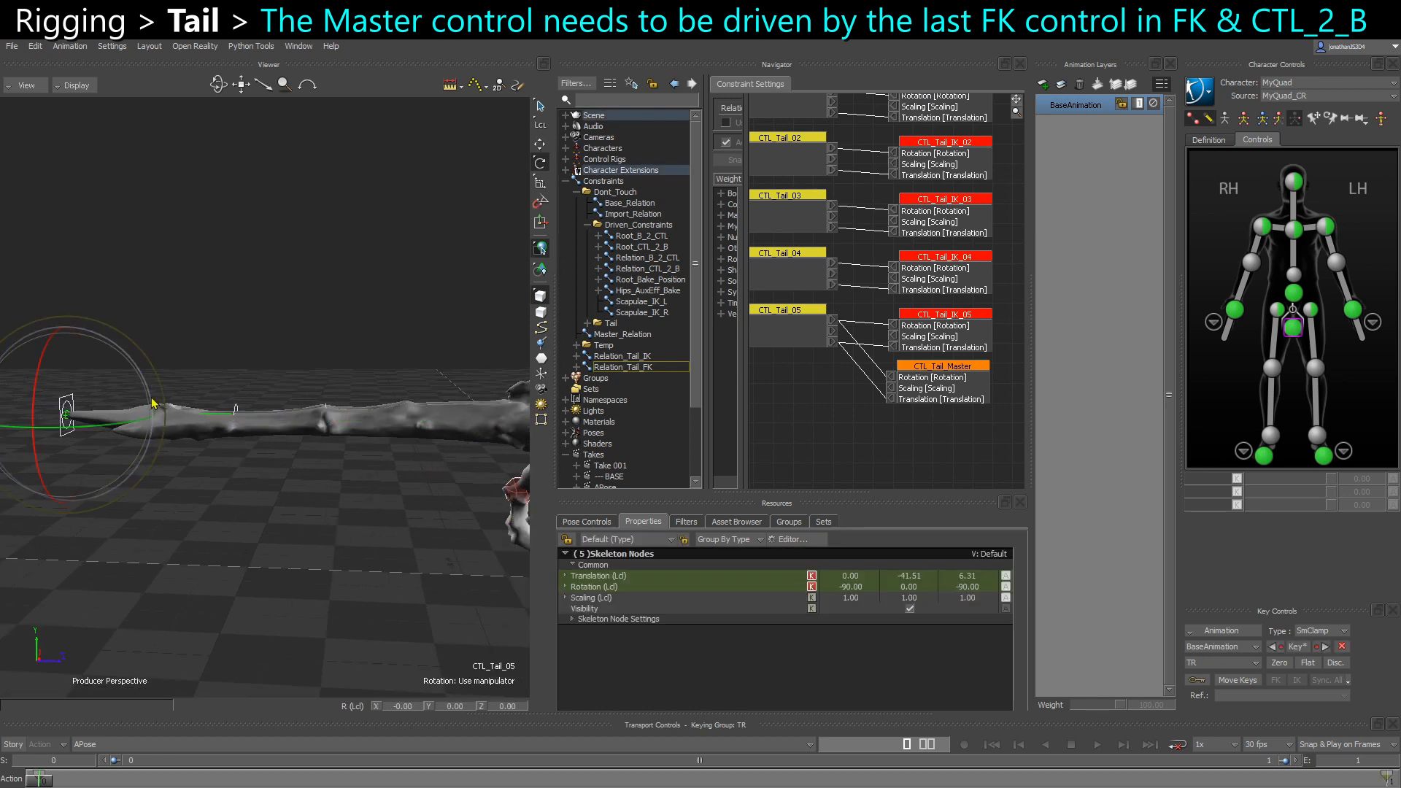
pyautogui.moveTo(154, 404)
pyautogui.mouseDown()
pyautogui.moveTo(149, 383)
pyautogui.moveTo(146, 438)
pyautogui.moveTo(143, 397)
pyautogui.moveTo(127, 403)
pyautogui.moveTo(139, 386)
pyautogui.moveTo(163, 415)
pyautogui.moveTo(149, 419)
pyautogui.mouseUp()
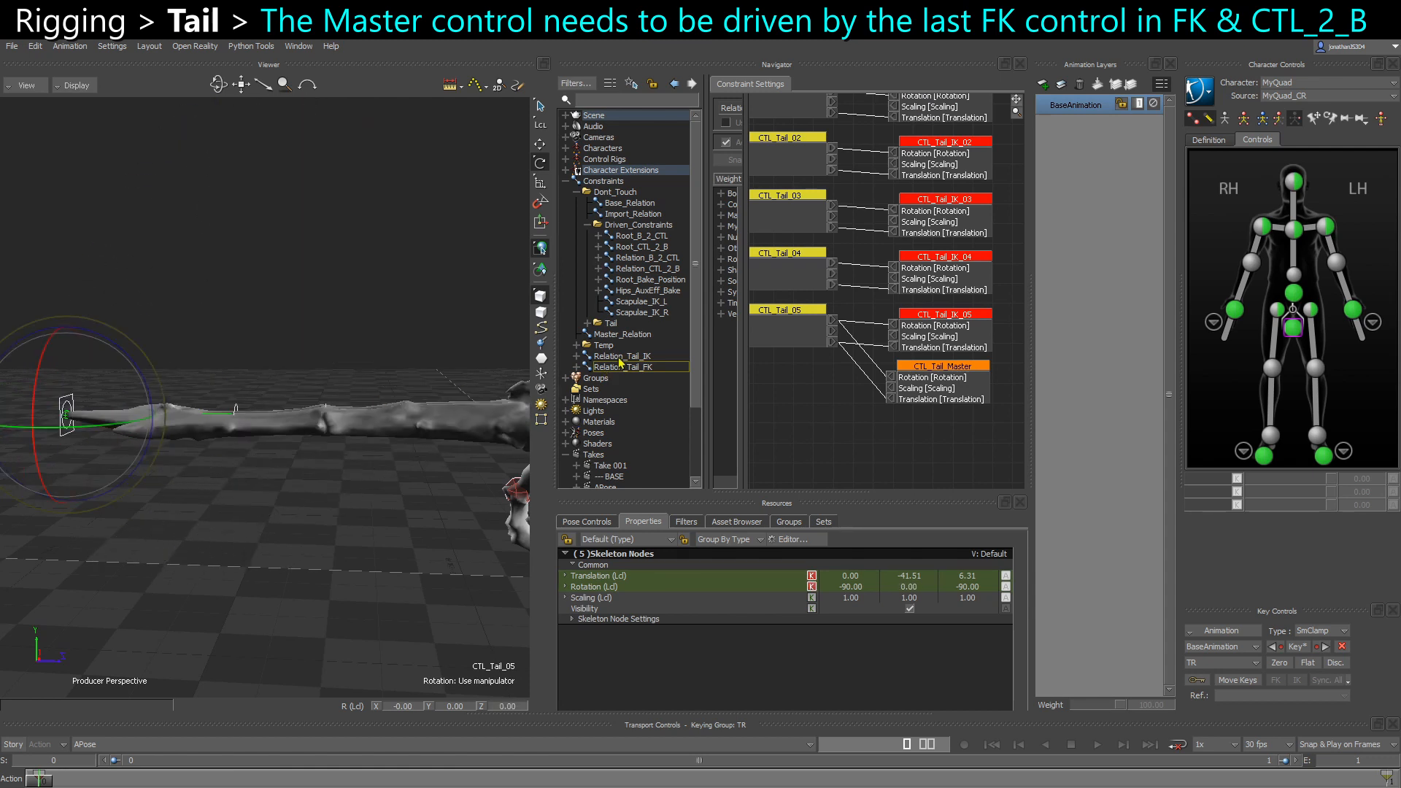
# Open Master_Relation and enable IMPORT_Mode on Root_CTL
pyautogui.click(624, 336)
pyautogui.keyDown('shift'); pyautogui.moveTo(912, 318); pyautogui.dragTo(695, 314); pyautogui.keyUp('shift')
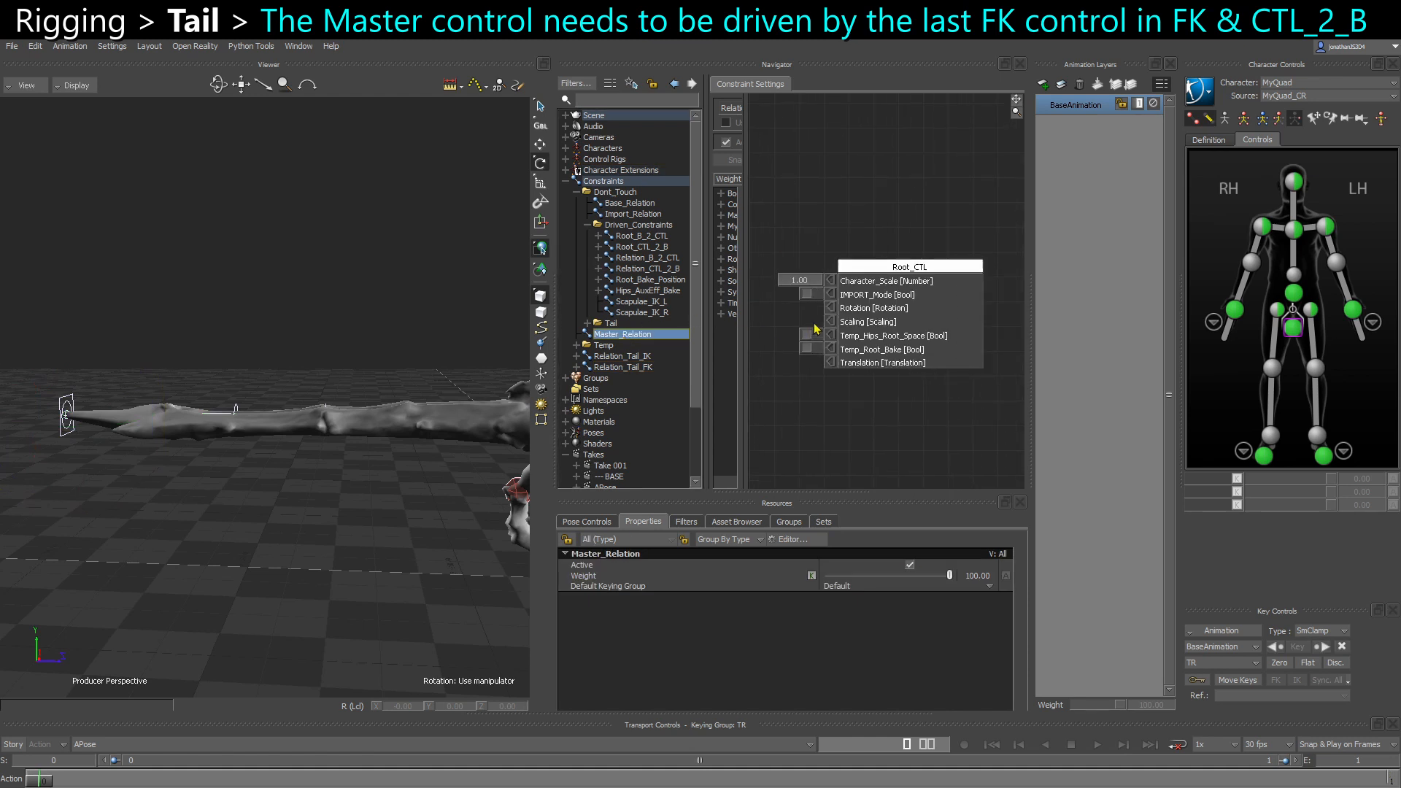
pyautogui.keyDown('shift'); pyautogui.moveTo(394, 496); pyautogui.dragTo(332, 454); pyautogui.keyUp('shift')
# Check the skeleton's tail in X-Ray display by selecting the tail_01 bone and its chain, then clear the selection
pyautogui.keyDown('ctrl'); pyautogui.moveTo(332, 454); pyautogui.dragTo(357, 484); pyautogui.keyUp('ctrl')
pyautogui.hotkey('ctrl', 'a')
pyautogui.click(400, 397)
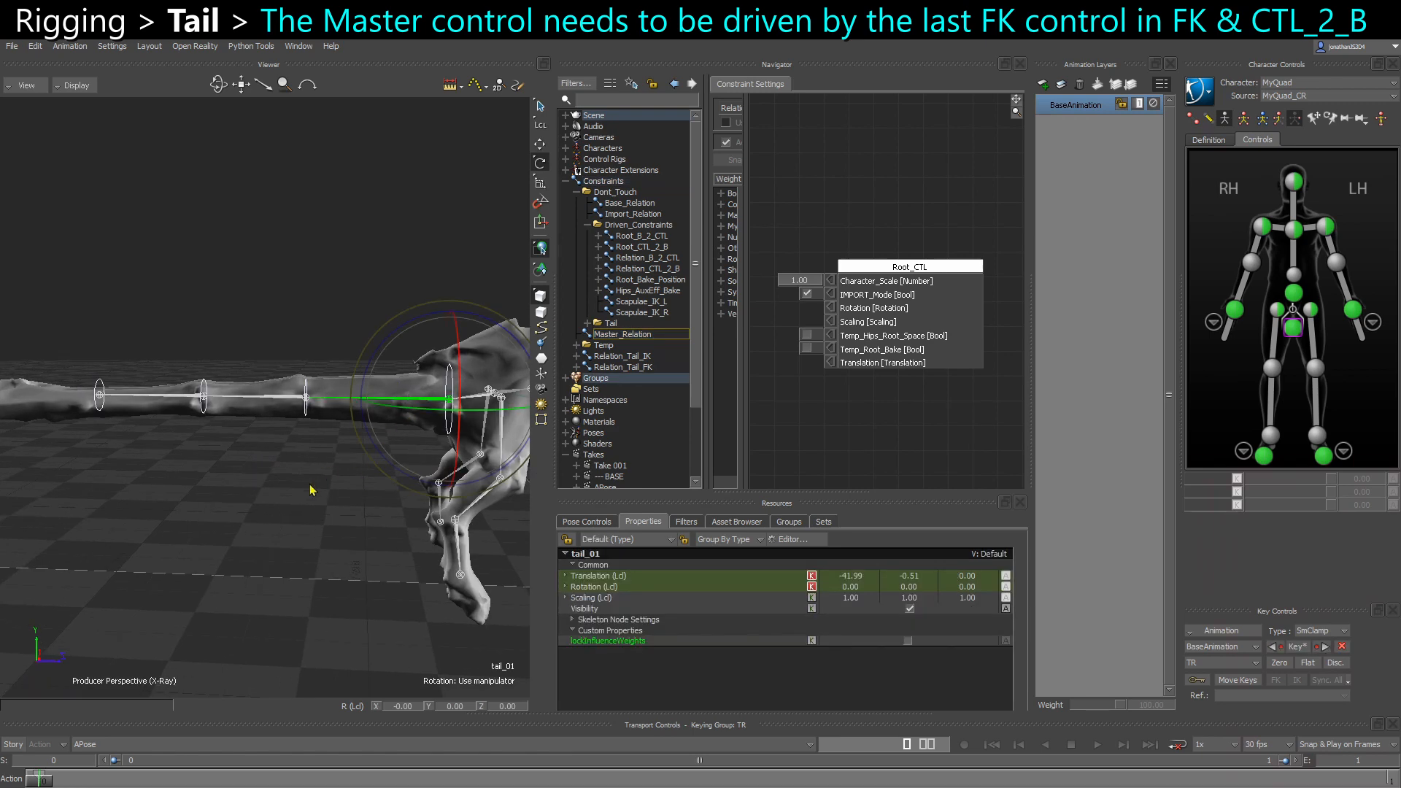
pyautogui.click(310, 488)
pyautogui.doubleClick(427, 399)
pyautogui.keyDown('ctrl'); pyautogui.moveTo(426, 401); pyautogui.dragTo(252, 372); pyautogui.keyUp('ctrl')
pyautogui.click(252, 371)
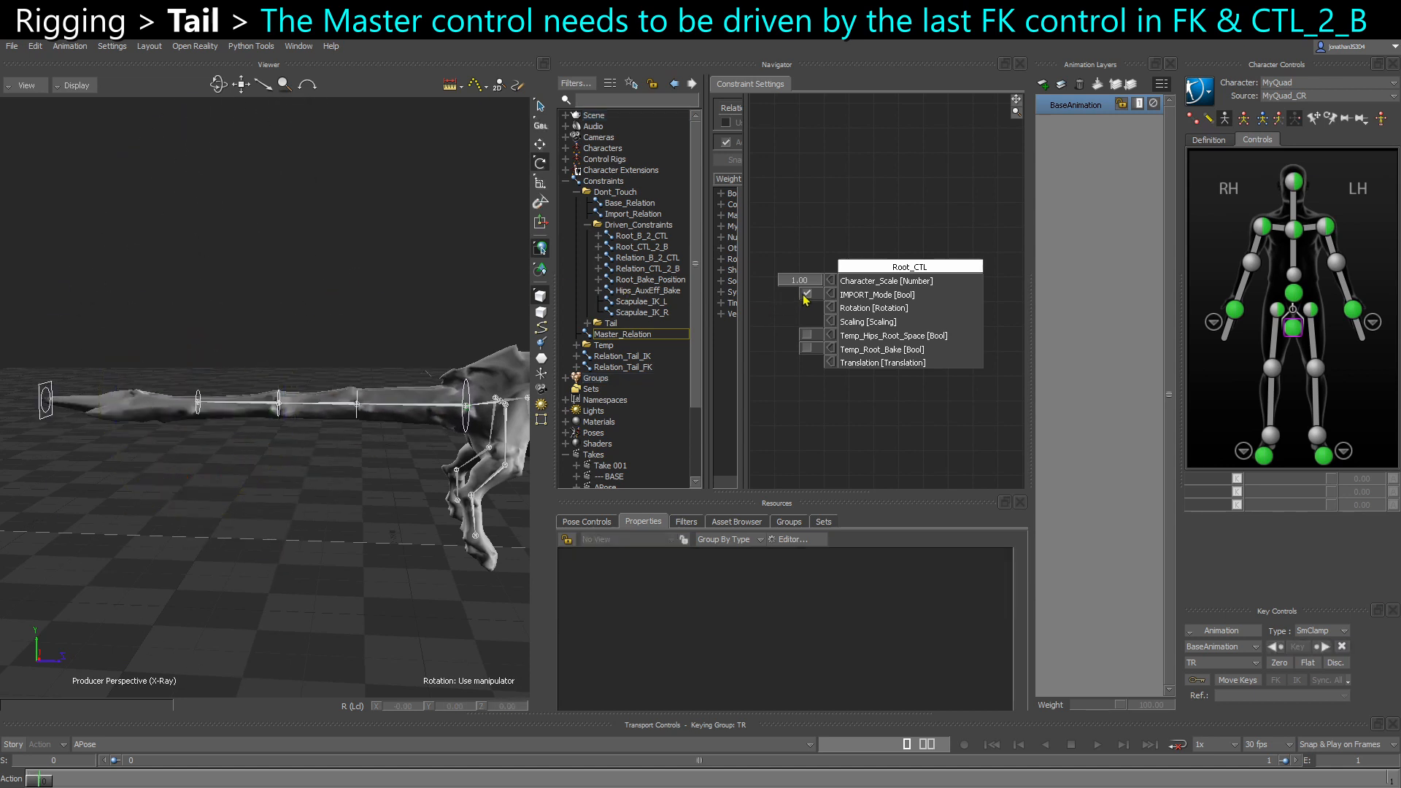